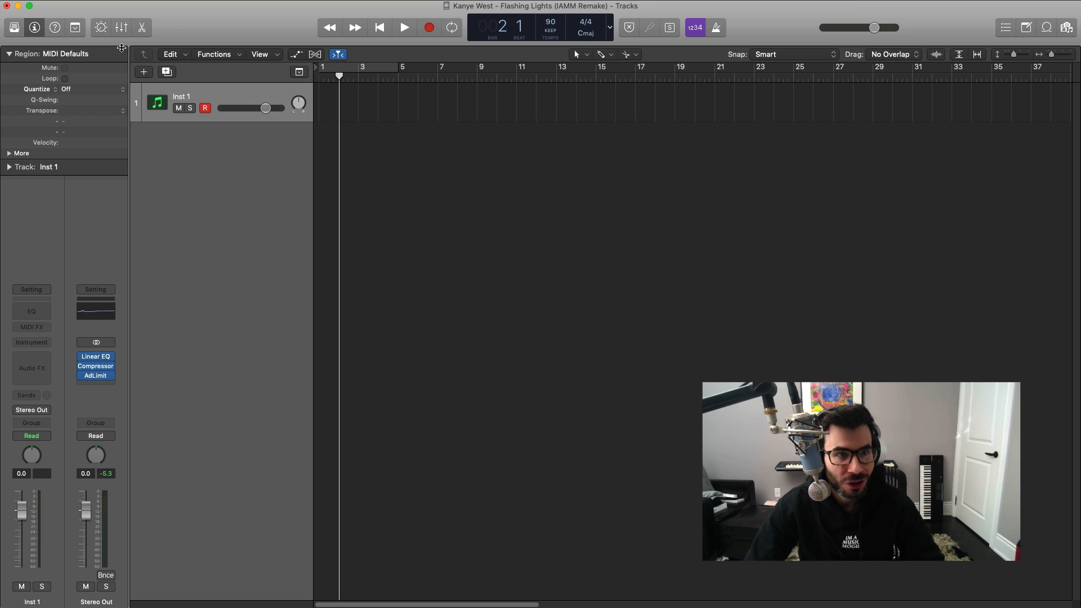
Load the Full Strings sound from the Orchestral Strings category onto the Inst 1 track.
{"action": "left_click", "coordinate": [17, 28]}
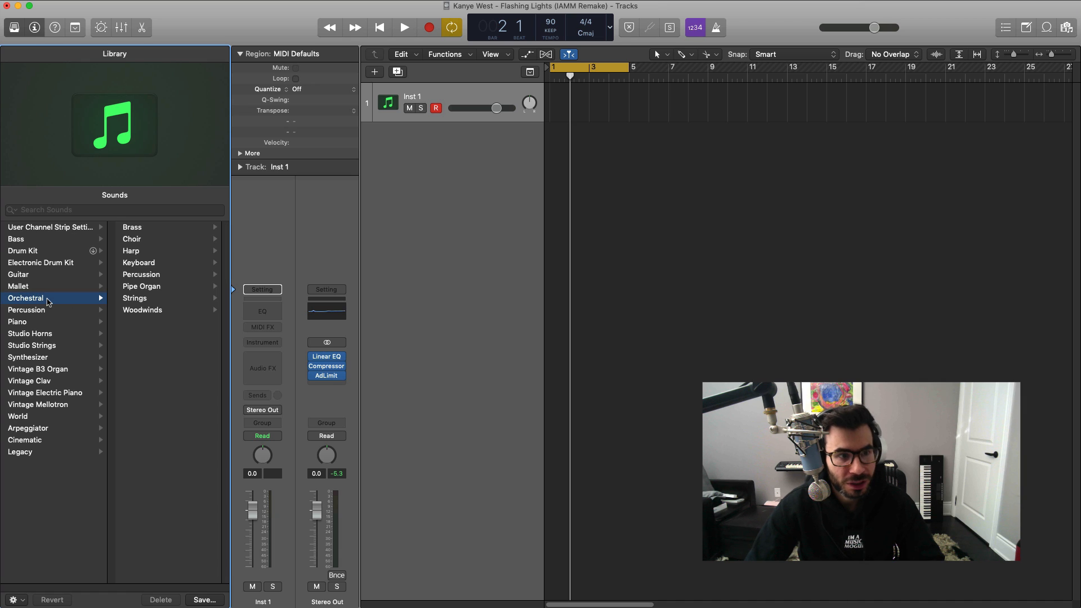
{"action": "left_click", "coordinate": [134, 300]}
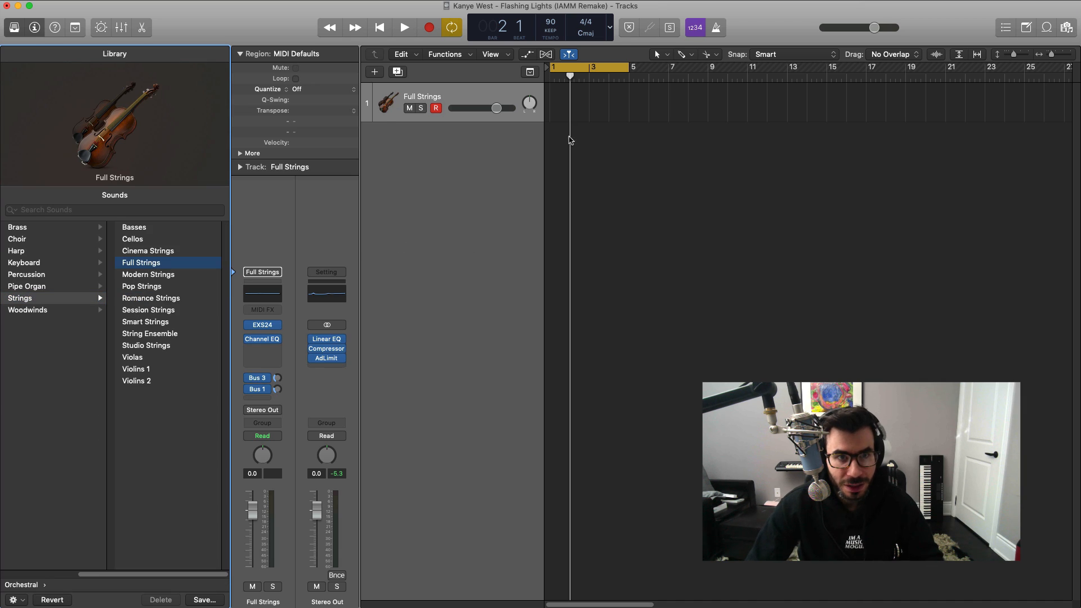
Create a MIDI region from bar 1 to bar 9 on the Full Strings track and open it for note editing.
{"action": "left_click", "coordinate": [554, 107], "text": "super"}
{"action": "left_click_drag", "start_coordinate": [564, 112], "coordinate": [707, 111]}
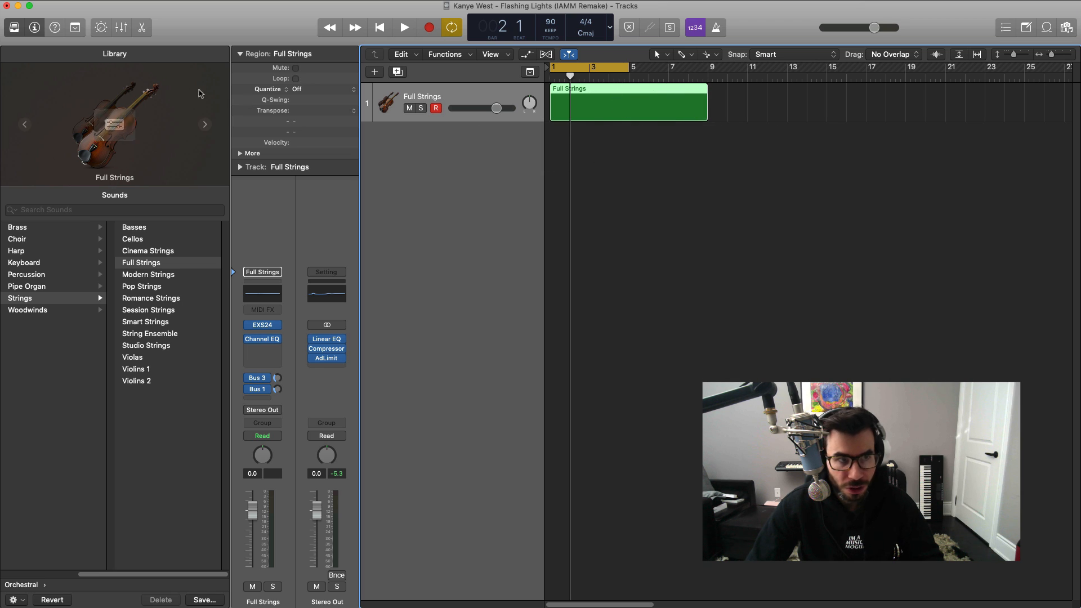
{"action": "left_click", "coordinate": [15, 28]}
{"action": "double_click", "coordinate": [346, 106]}
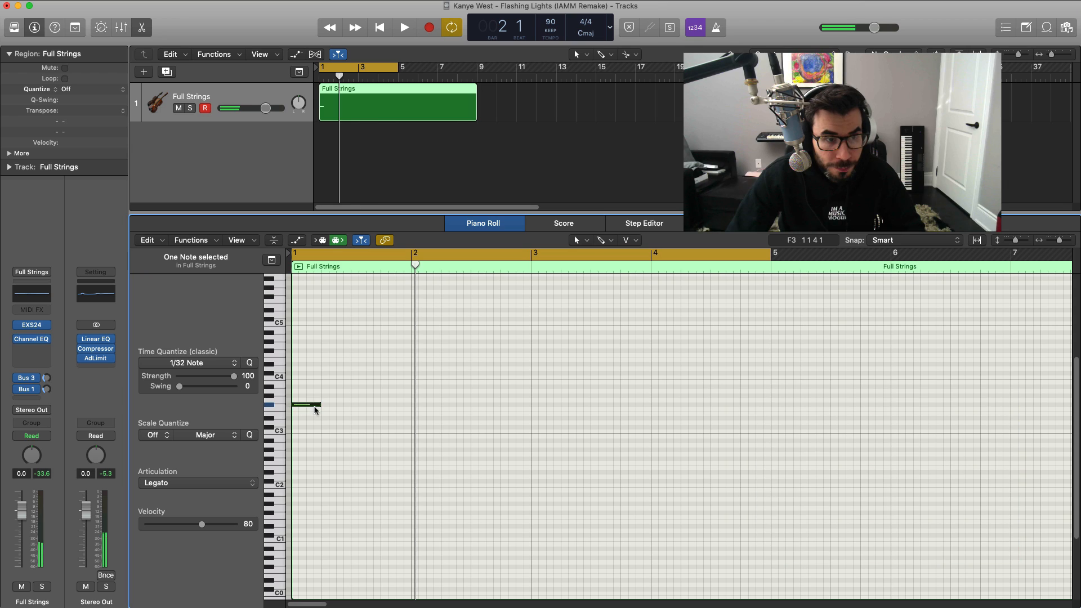
Enter a one-bar F#3 note at bar 1, transpose it down an octave and audition it.
{"action": "left_click_drag", "start_coordinate": [319, 405], "coordinate": [405, 413]}
{"action": "key", "text": "space"}
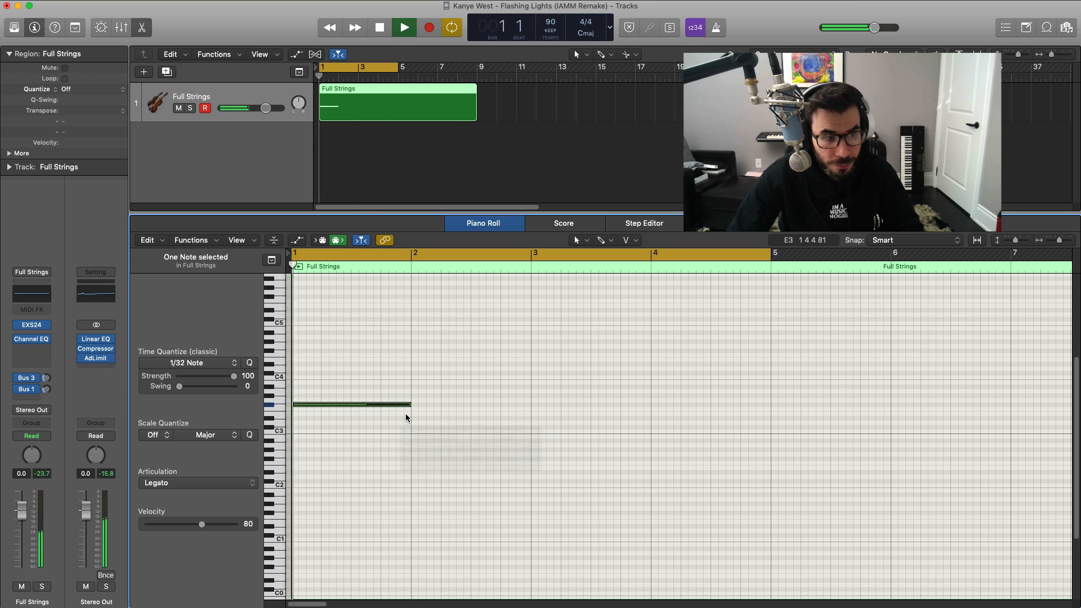
{"action": "left_click_drag", "start_coordinate": [379, 377], "coordinate": [360, 431]}
{"action": "key", "text": "alt+shift+Down"}
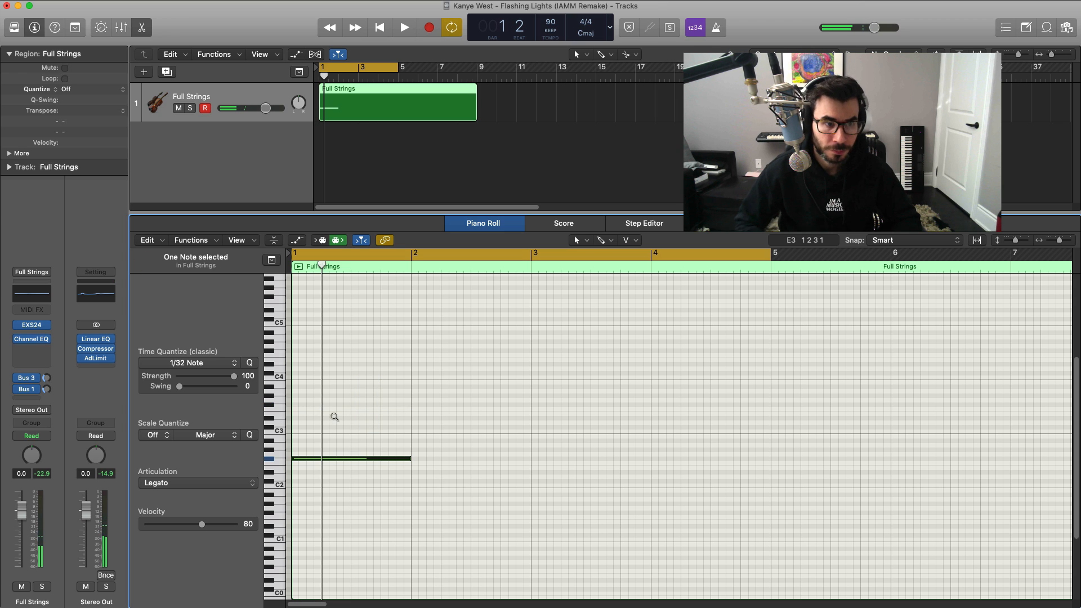
{"action": "key", "text": "space"}
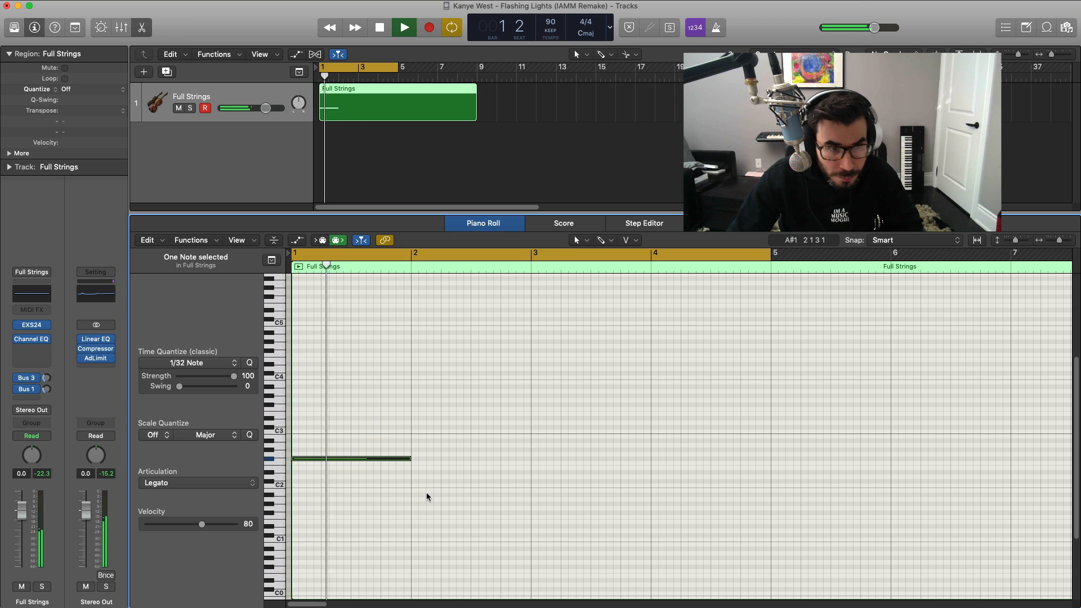
Add one-bar bass notes, D2 at bar 2 and F#2 at bar 3, and play the line from the start.
{"action": "left_click", "coordinate": [413, 479], "text": "super"}
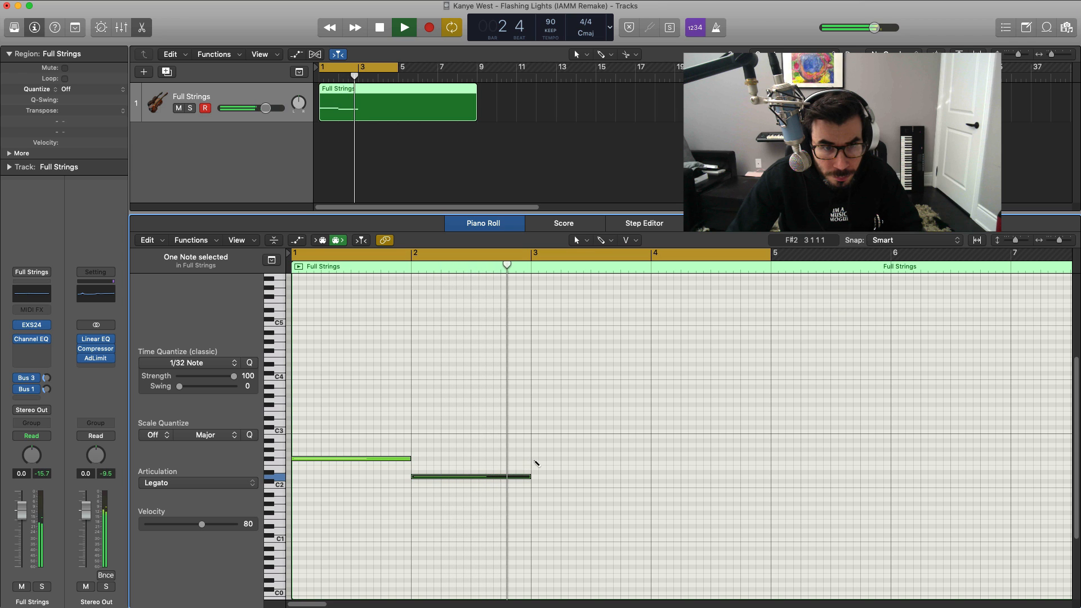
{"action": "left_click", "coordinate": [534, 459], "text": "super"}
{"action": "key", "text": "space"}
{"action": "key", "text": "space"}
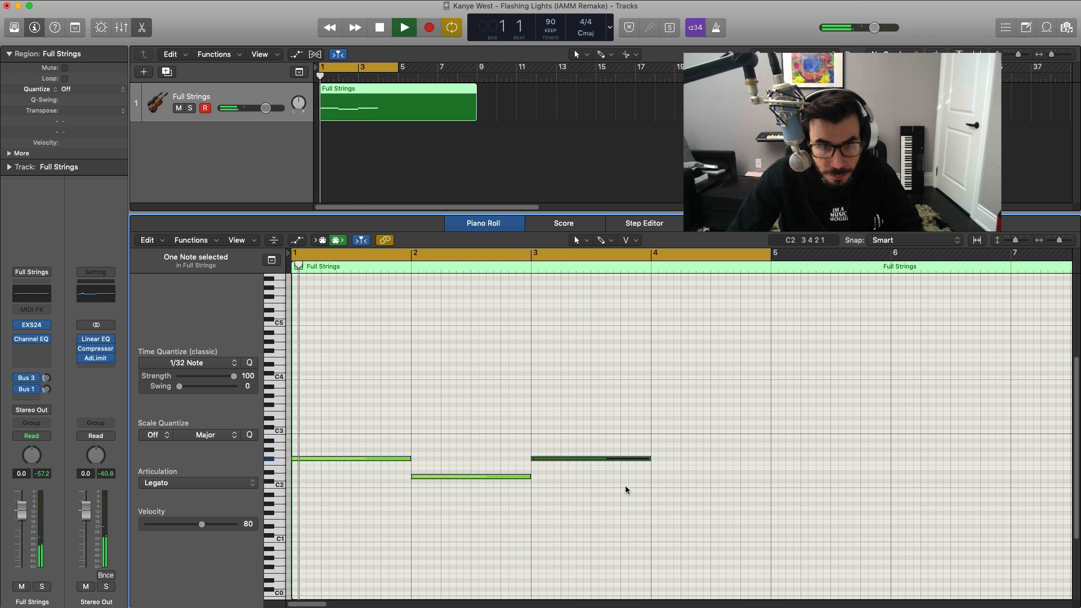
Add a half-bar D2 note at the start of bar 4, followed by a half-bar C#2 note.
{"action": "scroll", "coordinate": [594, 455], "scroll_direction": "left", "scroll_amount": 2}
{"action": "scroll", "coordinate": [595, 455], "scroll_direction": "down", "scroll_amount": 1}
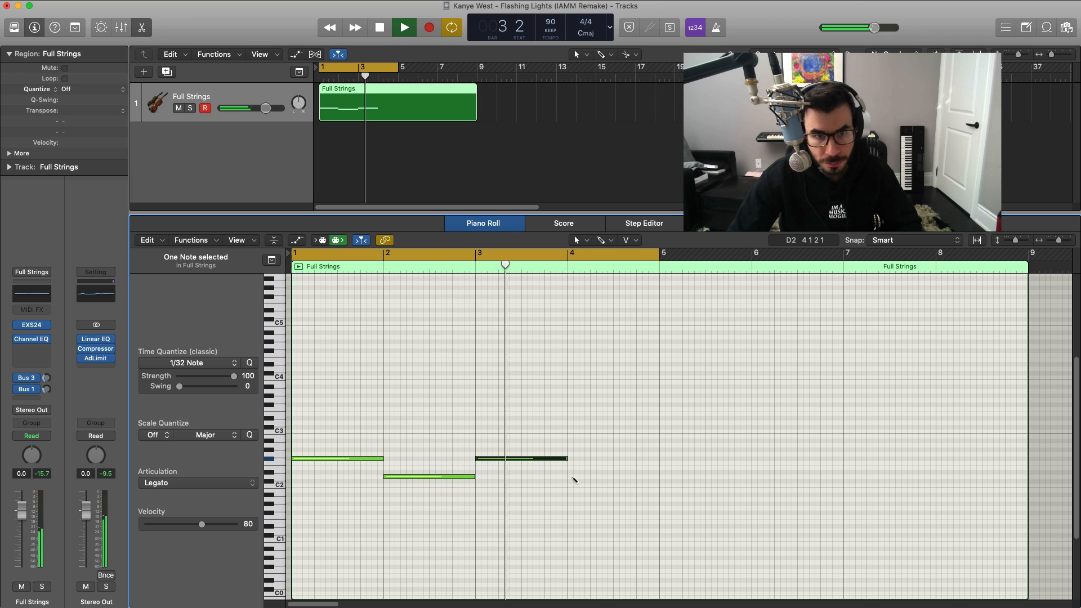
{"action": "left_click", "coordinate": [575, 479], "text": "super"}
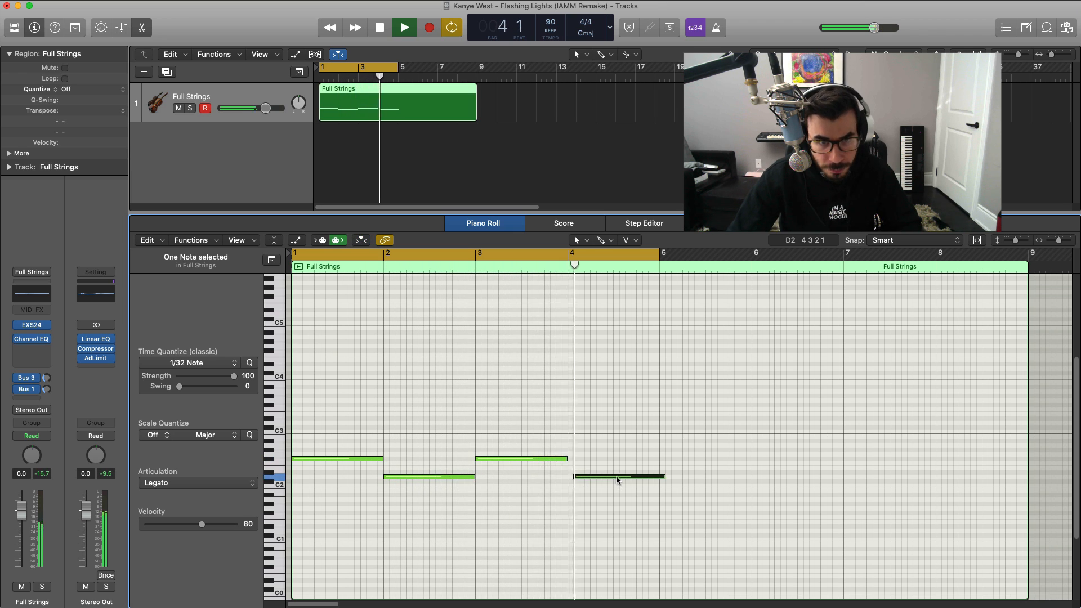
{"action": "left_click_drag", "start_coordinate": [619, 479], "coordinate": [614, 480]}
{"action": "key", "text": "space"}
{"action": "left_click", "coordinate": [645, 478]}
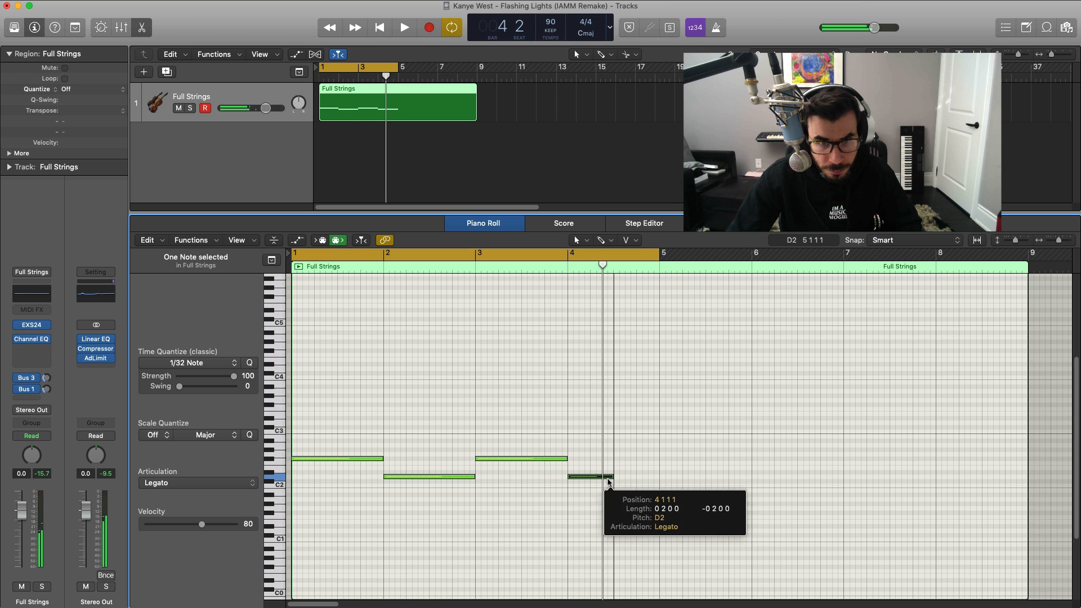
{"action": "left_click", "coordinate": [619, 482], "text": "super"}
{"action": "key", "text": "space"}
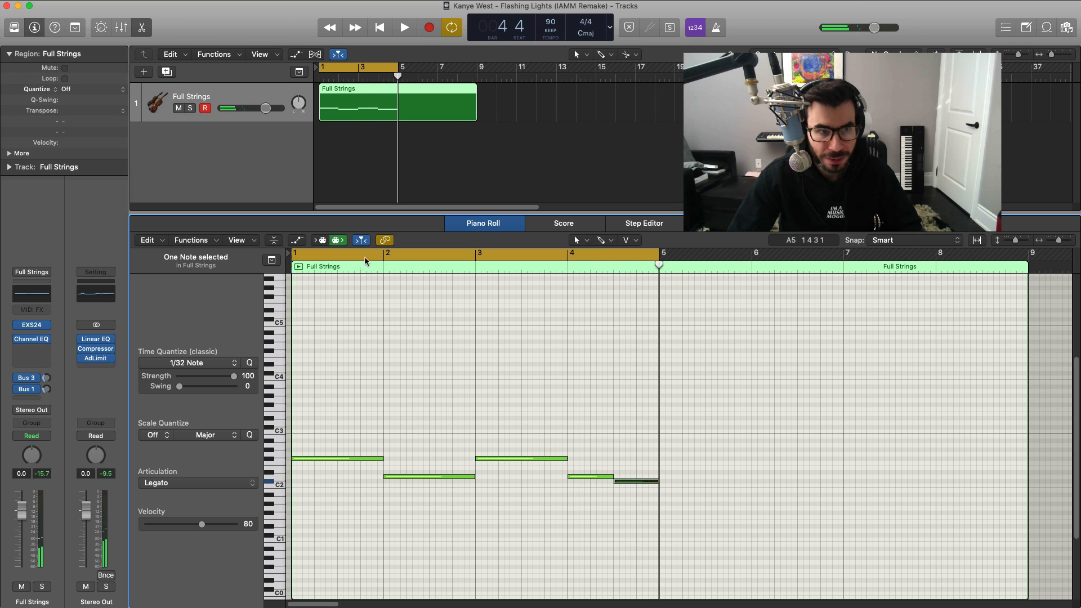
Set the cycle range to bar 1, stack one-bar A3, C#4 and E4 notes above its bass note, and audition the chord.
{"action": "left_click", "coordinate": [330, 255]}
{"action": "left_click_drag", "start_coordinate": [292, 255], "coordinate": [397, 261]}
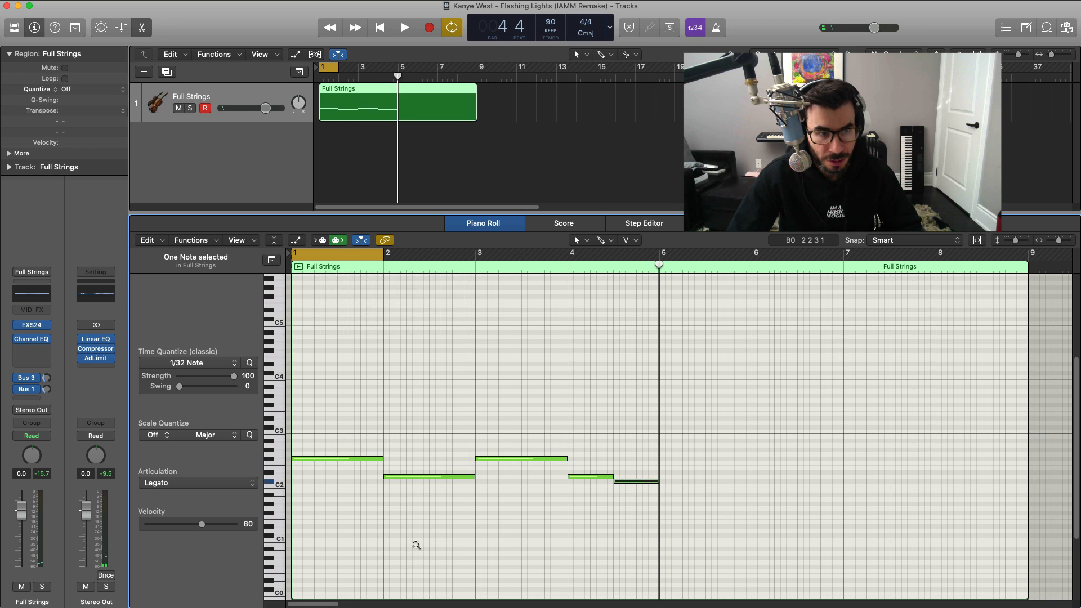
{"action": "left_click", "coordinate": [298, 397], "text": "super"}
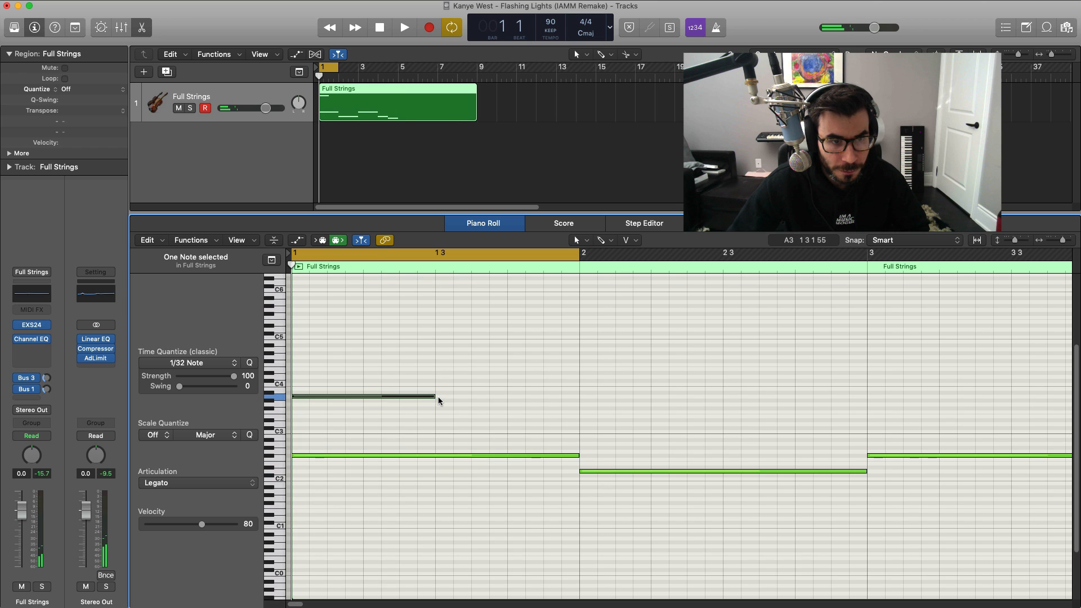
{"action": "left_click_drag", "start_coordinate": [438, 401], "coordinate": [579, 401]}
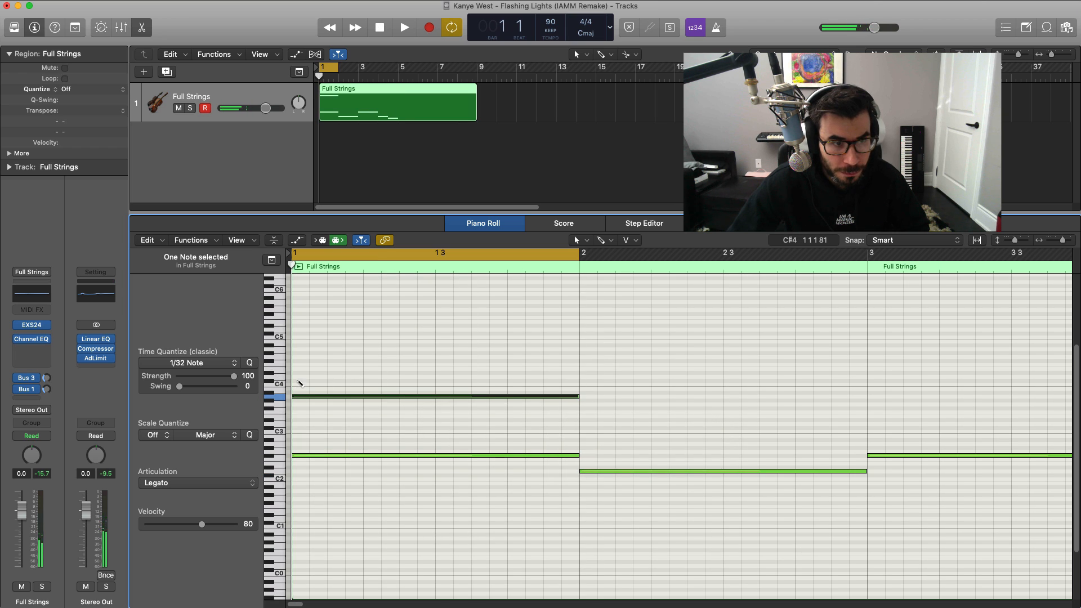
{"action": "left_click", "coordinate": [299, 381], "text": "super"}
{"action": "left_click", "coordinate": [298, 370], "text": "super"}
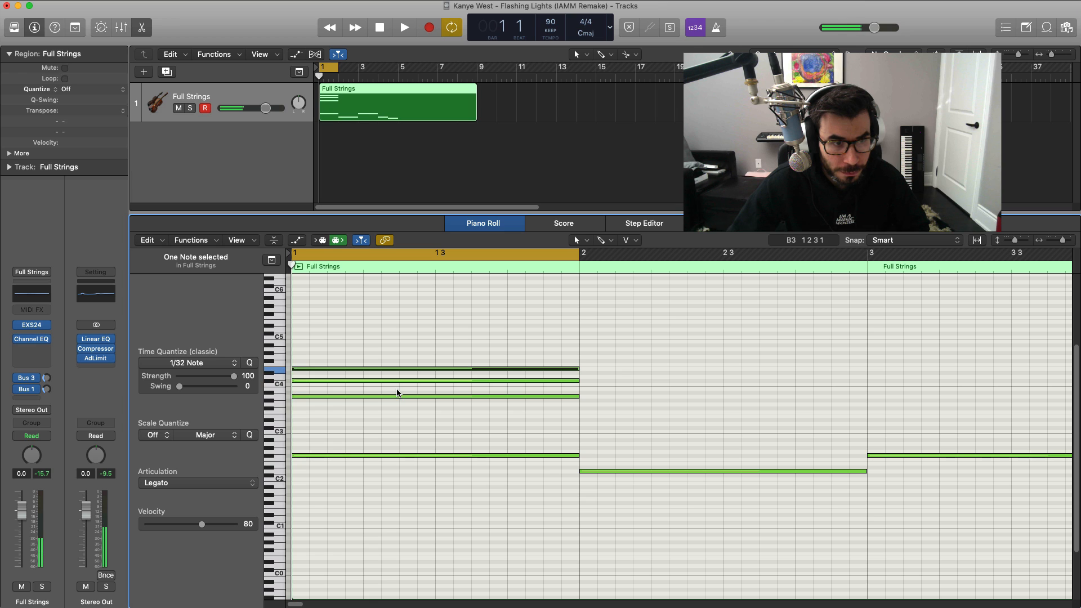
{"action": "key", "text": "space"}
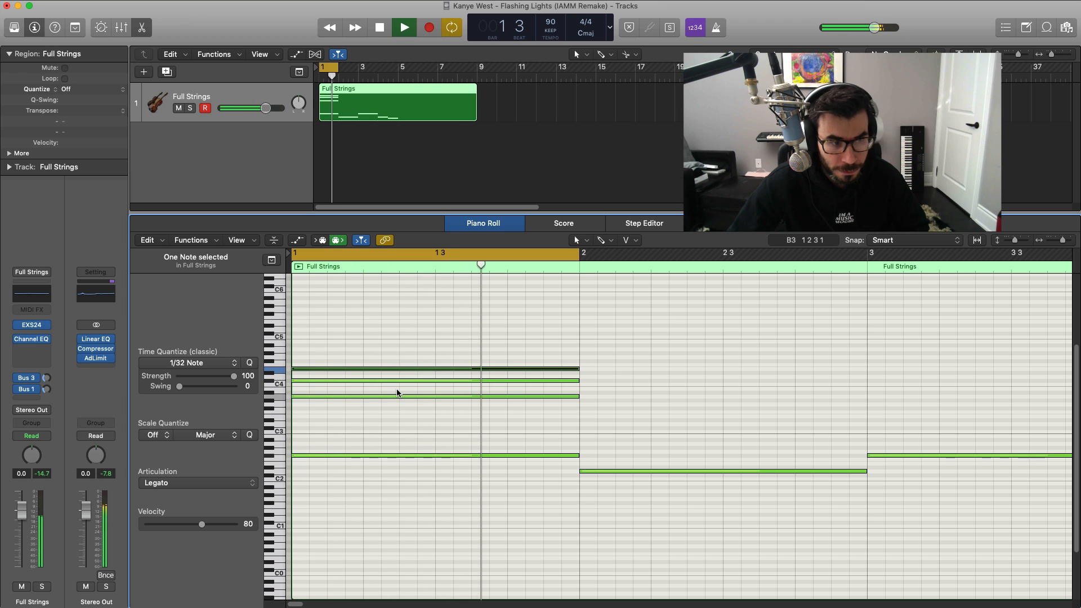
{"action": "key", "text": "space"}
Add a G#4 note at the start of bar 1, shorten it to three beats and audition it.
{"action": "left_click", "coordinate": [302, 354], "text": "super"}
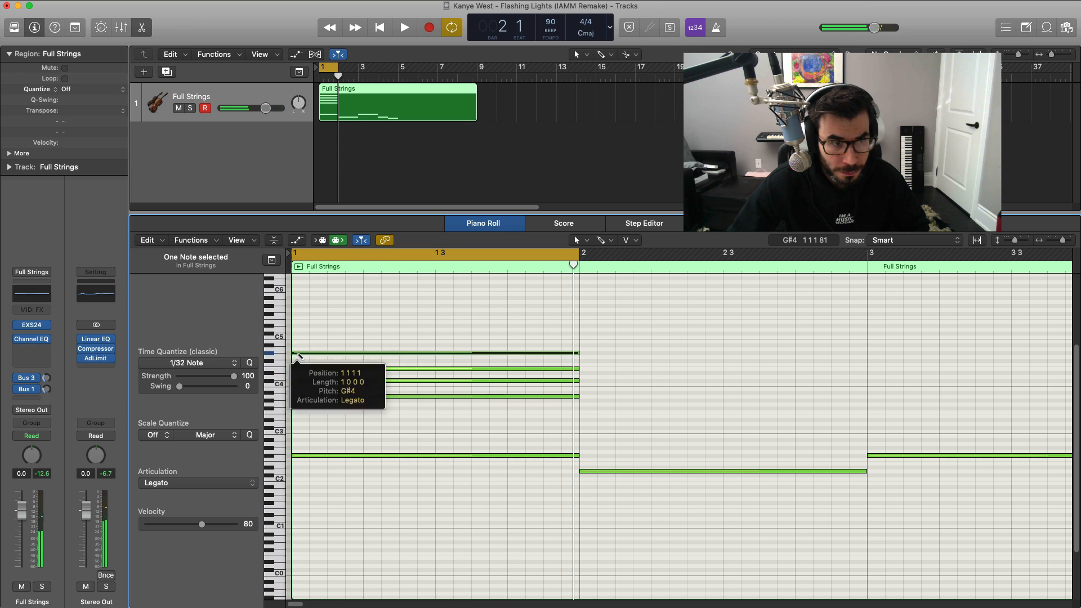
{"action": "key", "text": "space"}
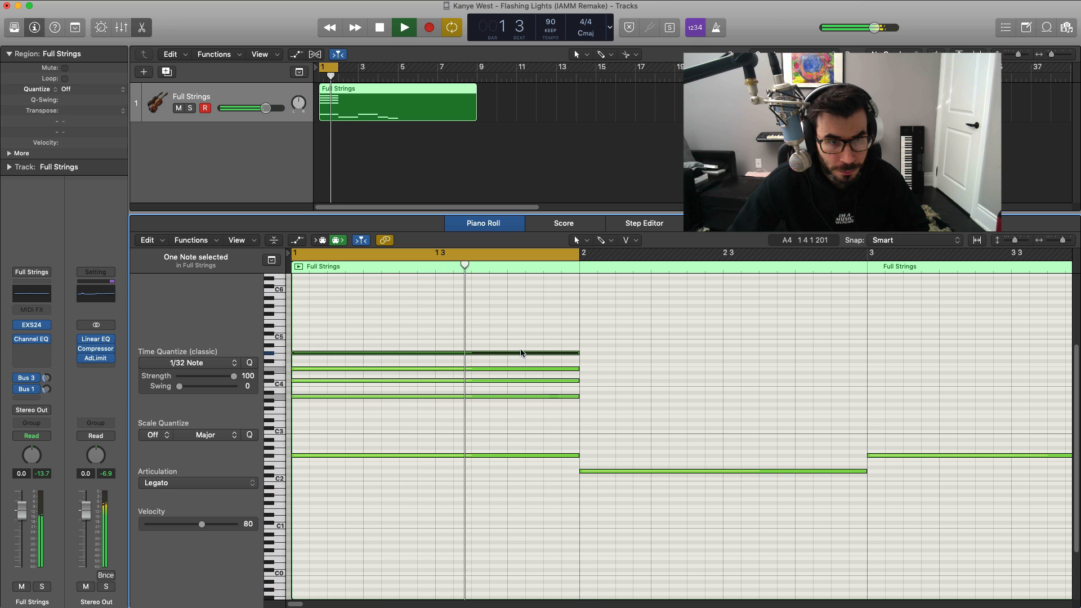
{"action": "key", "text": "space"}
{"action": "left_click_drag", "start_coordinate": [578, 353], "coordinate": [505, 356]}
{"action": "key", "text": "space"}
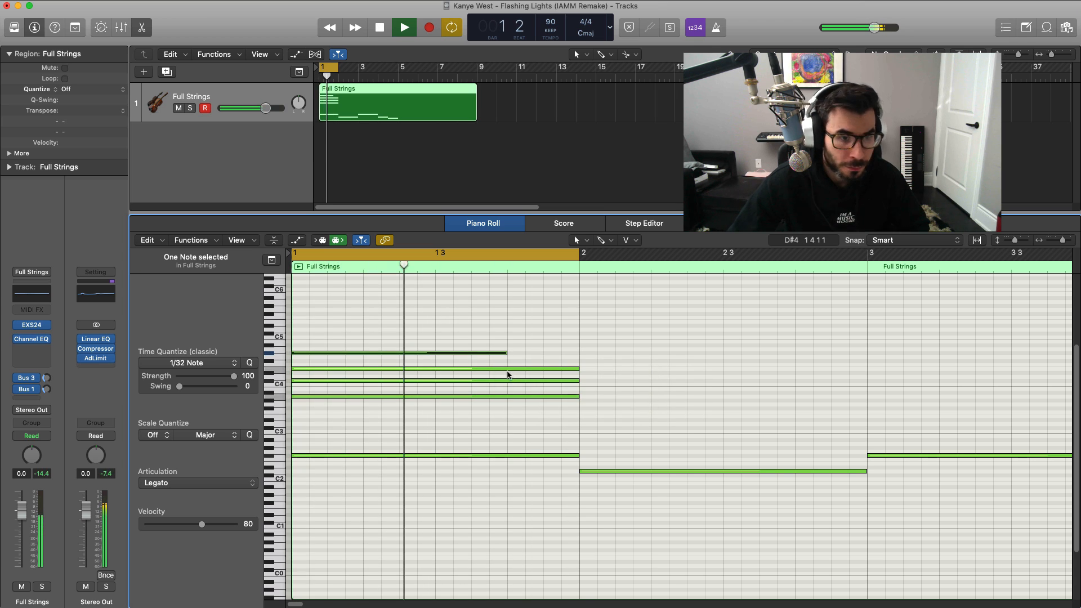
Add an F#4 note on the fourth beat of bar 1, trim it to end at bar 2 and audition it.
{"action": "left_click", "coordinate": [511, 362], "text": "super"}
{"action": "key", "text": "space"}
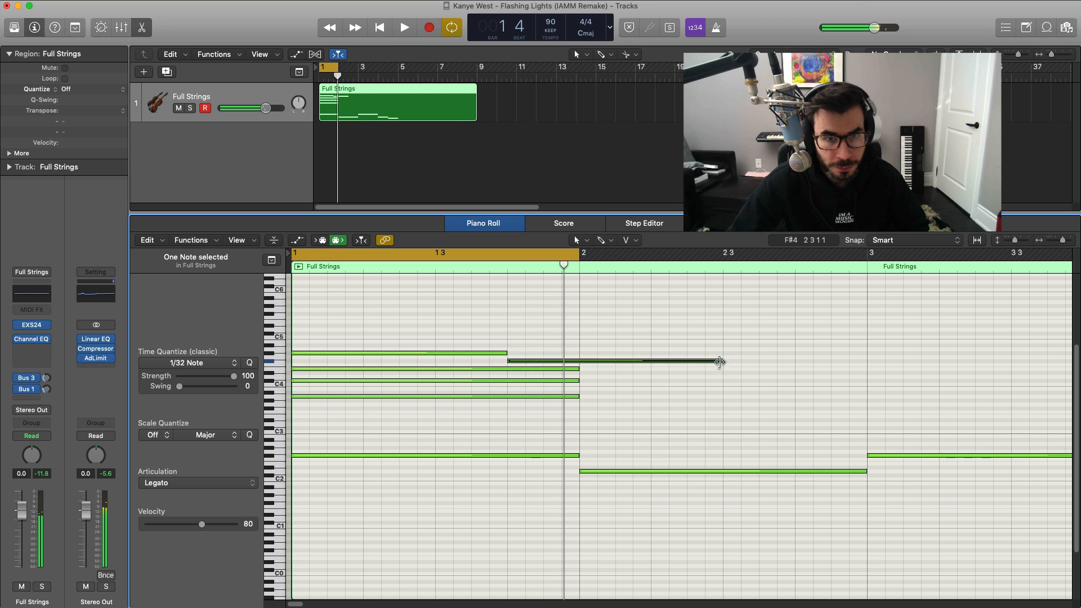
{"action": "left_click_drag", "start_coordinate": [719, 362], "coordinate": [579, 362]}
{"action": "key", "text": "space"}
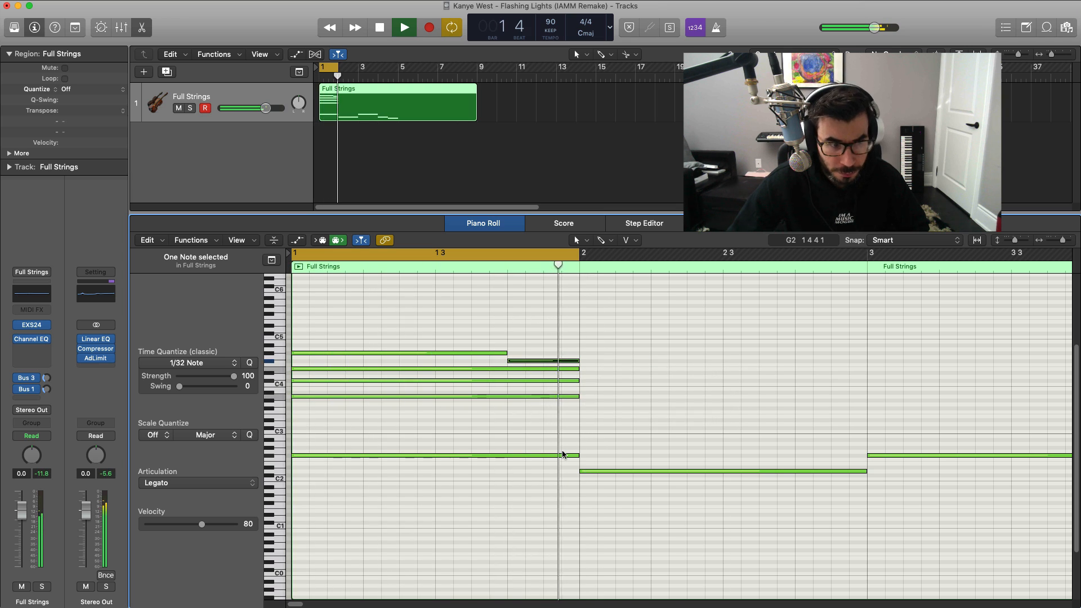
Set the cycle range to bar 2 and audition its bass note.
{"action": "scroll", "coordinate": [563, 260], "scroll_direction": "down", "scroll_amount": 5}
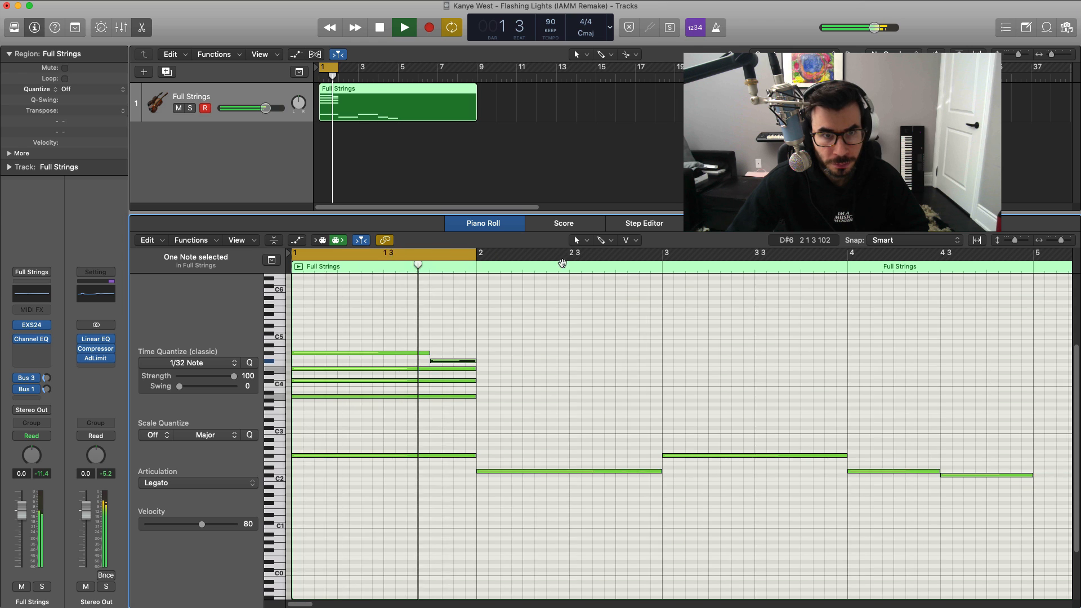
{"action": "key", "text": "space"}
{"action": "left_click_drag", "start_coordinate": [391, 254], "coordinate": [554, 259]}
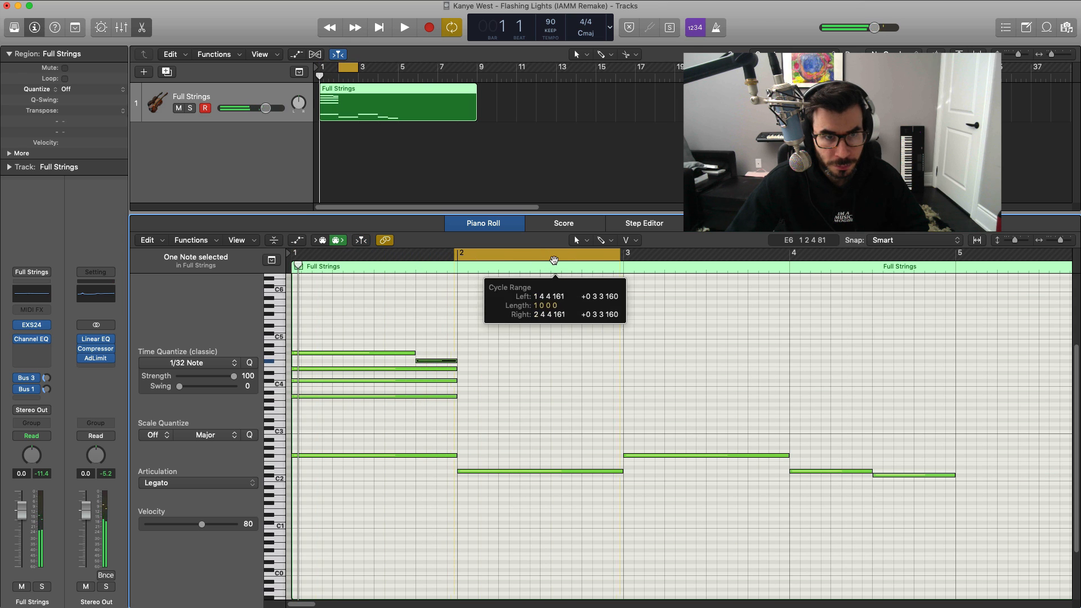
{"action": "left_click", "coordinate": [545, 257]}
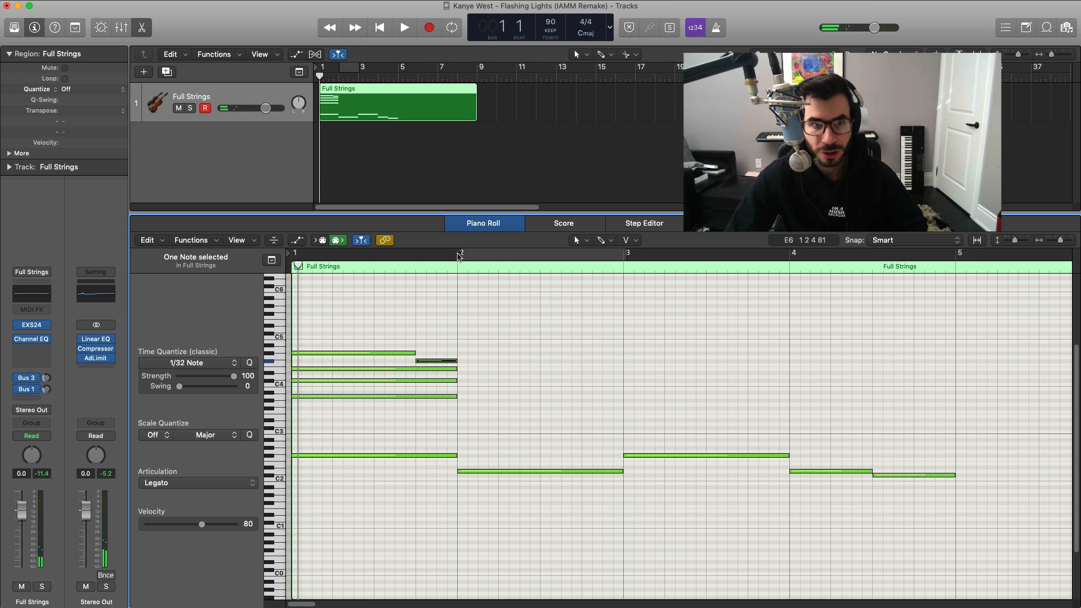
{"action": "left_click_drag", "start_coordinate": [459, 257], "coordinate": [623, 258]}
{"action": "key", "text": "space"}
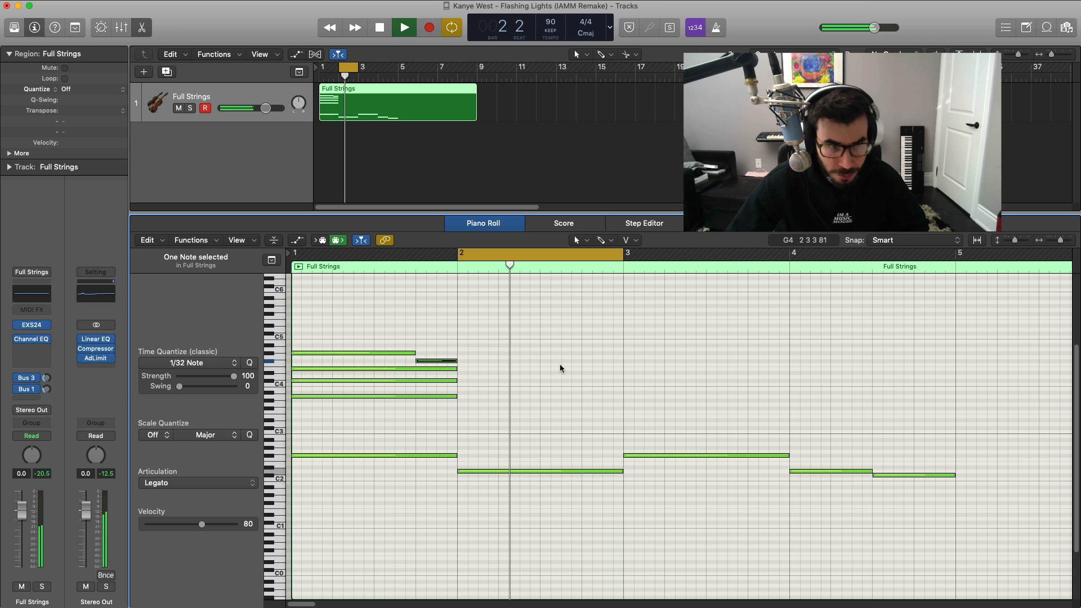
{"action": "key", "text": "space"}
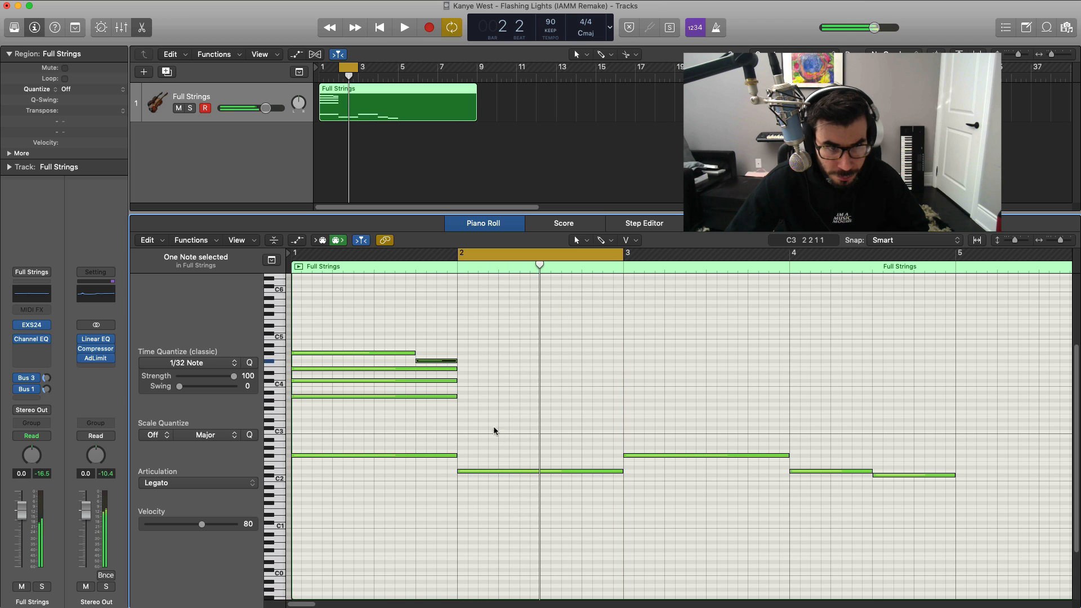
Add one-bar A3 and C#4 notes above the bass note in bar 2 while auditioning.
{"action": "key", "text": "space"}
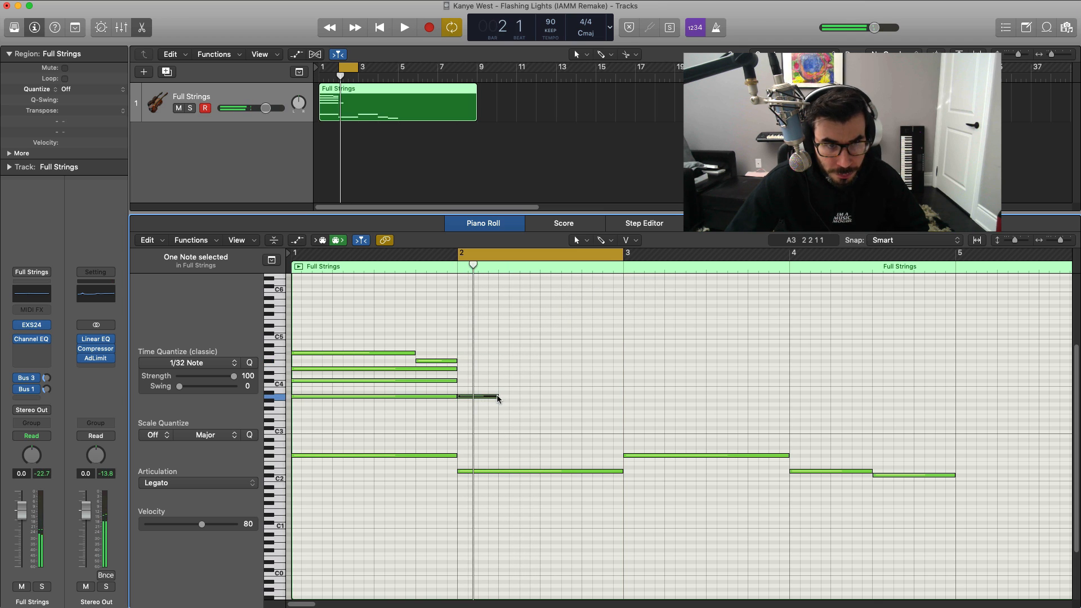
{"action": "left_click_drag", "start_coordinate": [498, 398], "coordinate": [620, 404]}
{"action": "key", "text": "space"}
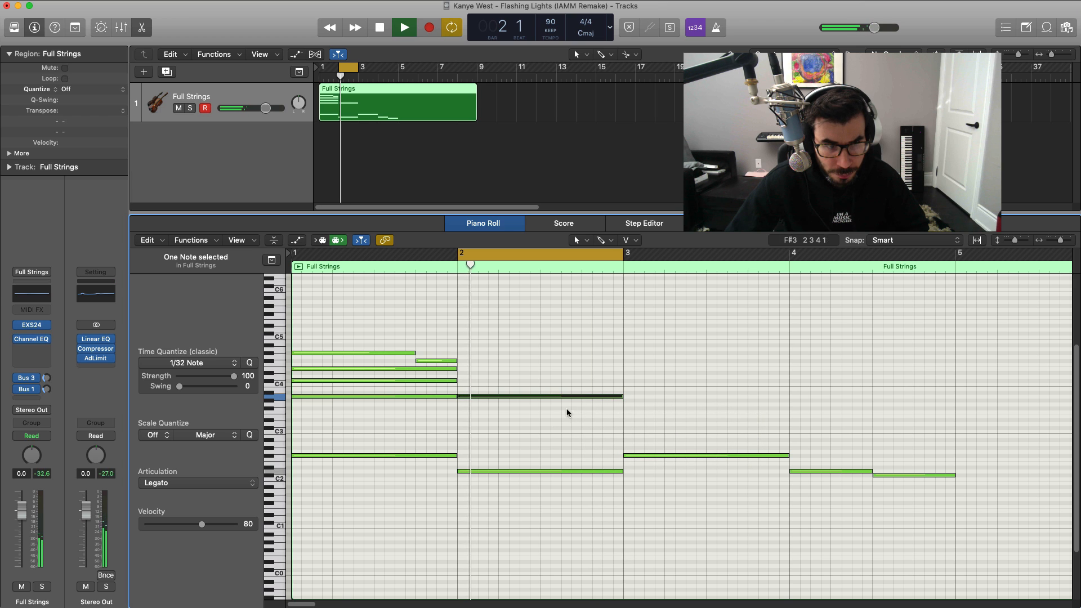
{"action": "key", "text": "space"}
{"action": "left_click", "coordinate": [462, 381], "text": "super"}
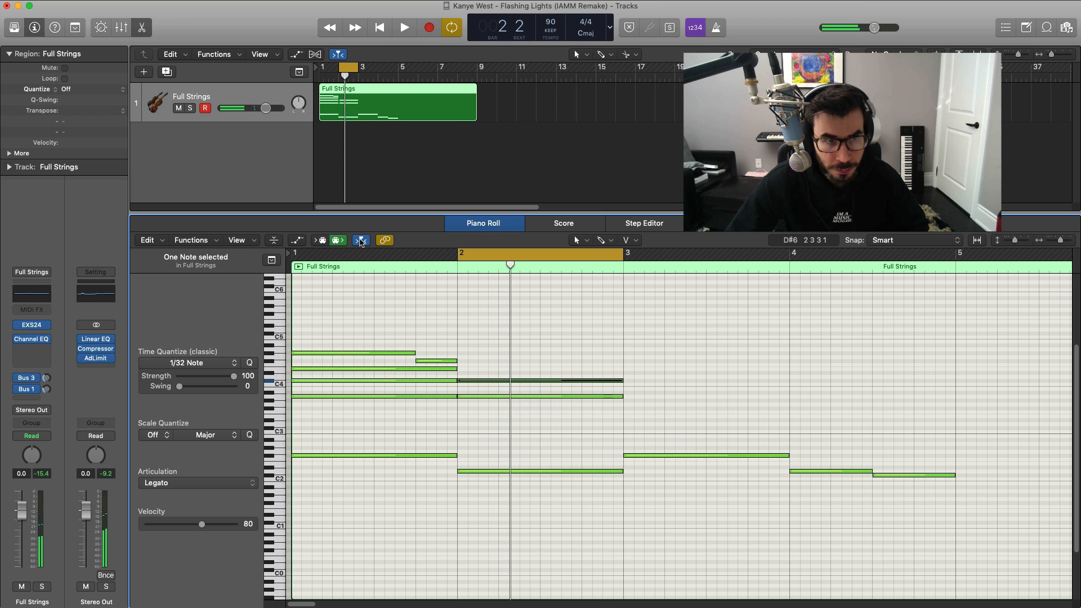
Set the cycle range over bars 1 and 2 and play both chords back.
{"action": "left_click_drag", "start_coordinate": [296, 255], "coordinate": [623, 255]}
{"action": "key", "text": "space"}
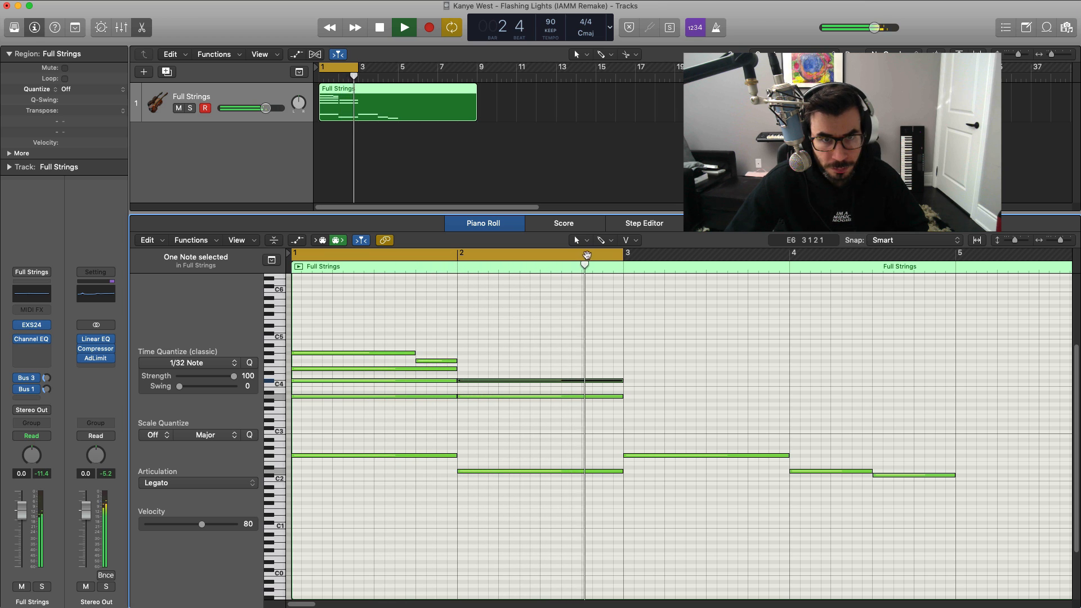
{"action": "key", "text": "space"}
Set the cycle range to bar 3 and add one-bar C#4, A3 and G#4 notes above its bass note.
{"action": "left_click_drag", "start_coordinate": [626, 258], "coordinate": [777, 266]}
{"action": "key", "text": "space"}
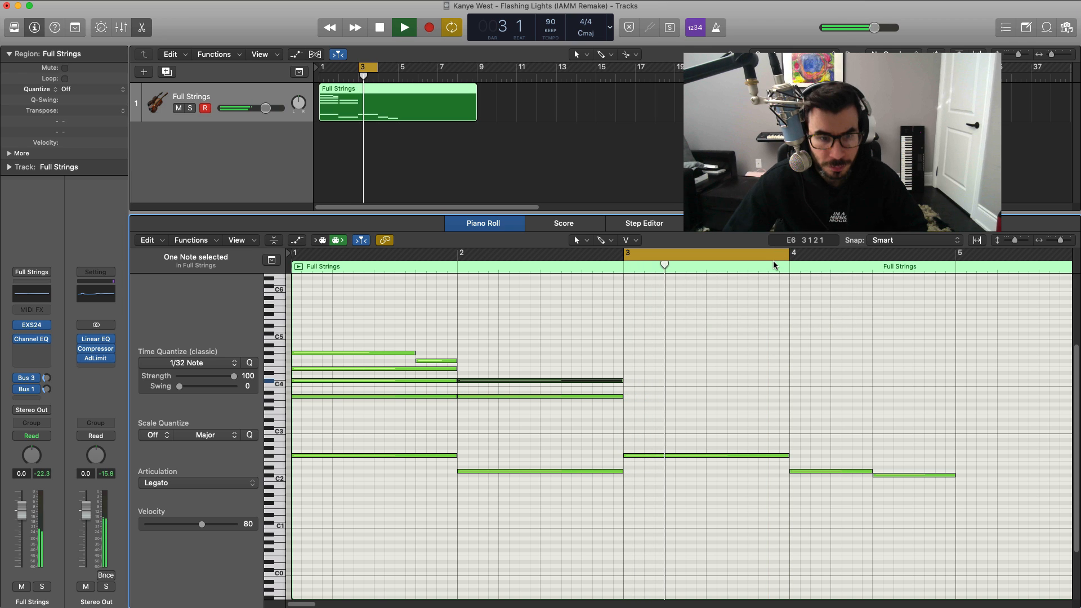
{"action": "key", "text": "space"}
{"action": "key", "text": "space"}
{"action": "left_click", "coordinate": [628, 396], "text": "super"}
{"action": "key", "text": "space"}
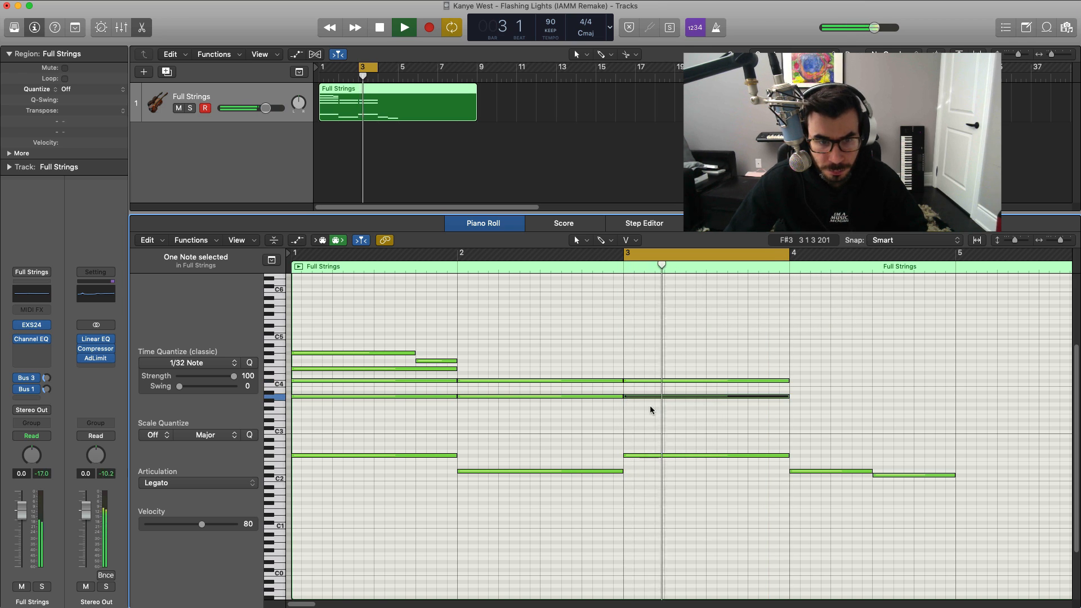
{"action": "key", "text": "space"}
{"action": "left_click_drag", "start_coordinate": [627, 356], "coordinate": [627, 353]}
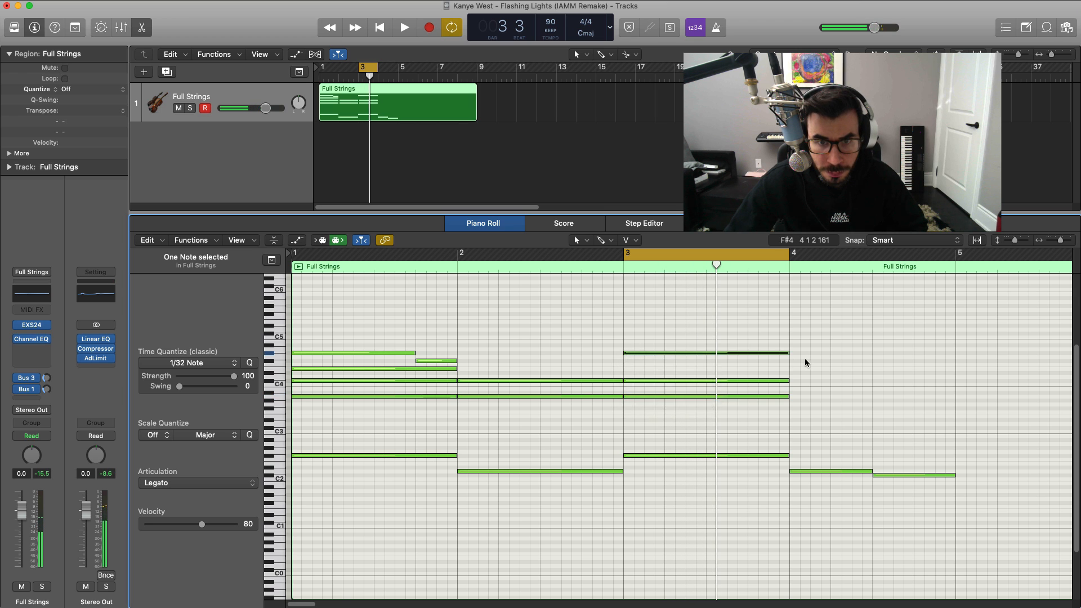
Shorten bar 3's top G#4 note to one beat and follow it with one-beat A4, G#4 and F#4 notes while auditioning.
{"action": "left_click_drag", "start_coordinate": [783, 353], "coordinate": [664, 355]}
{"action": "key", "text": "space"}
{"action": "left_click", "coordinate": [667, 345], "text": "super"}
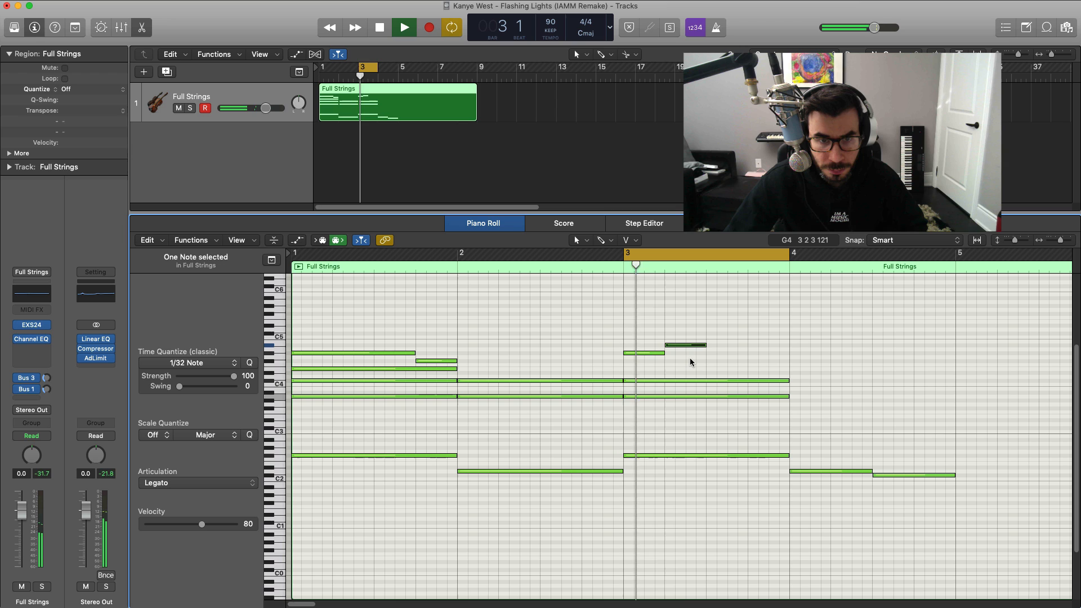
{"action": "left_click_drag", "start_coordinate": [683, 345], "coordinate": [683, 350]}
{"action": "key", "text": "space"}
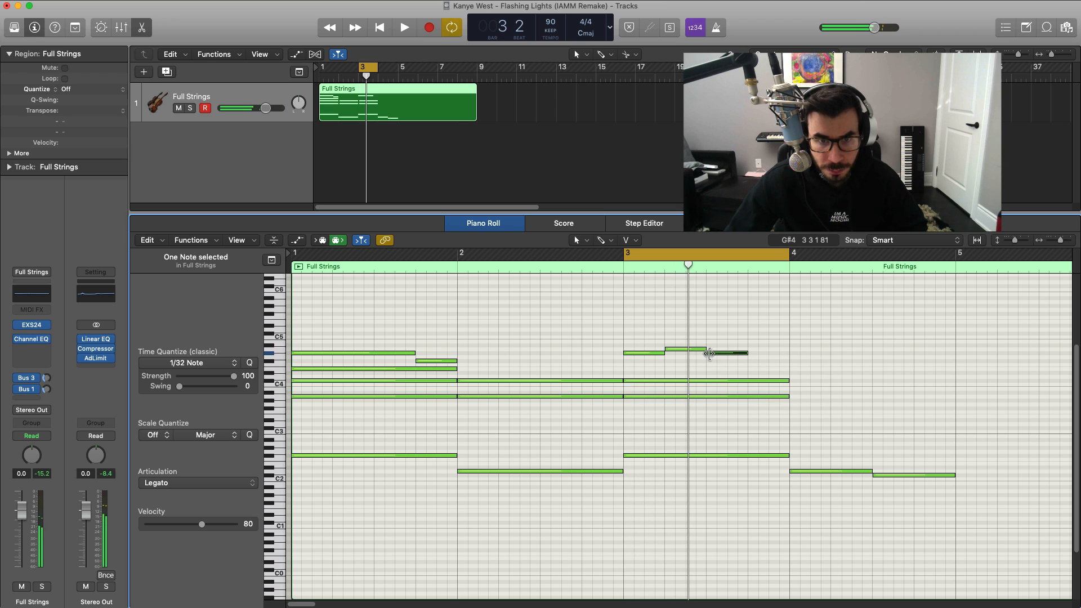
{"action": "key", "text": "space"}
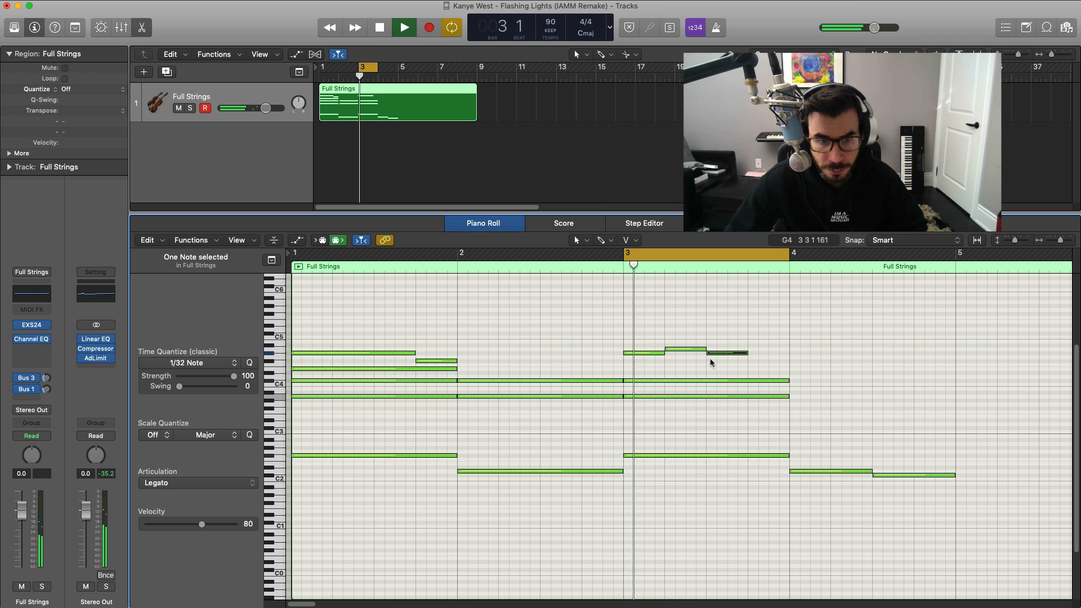
{"action": "left_click", "coordinate": [750, 361], "text": "super"}
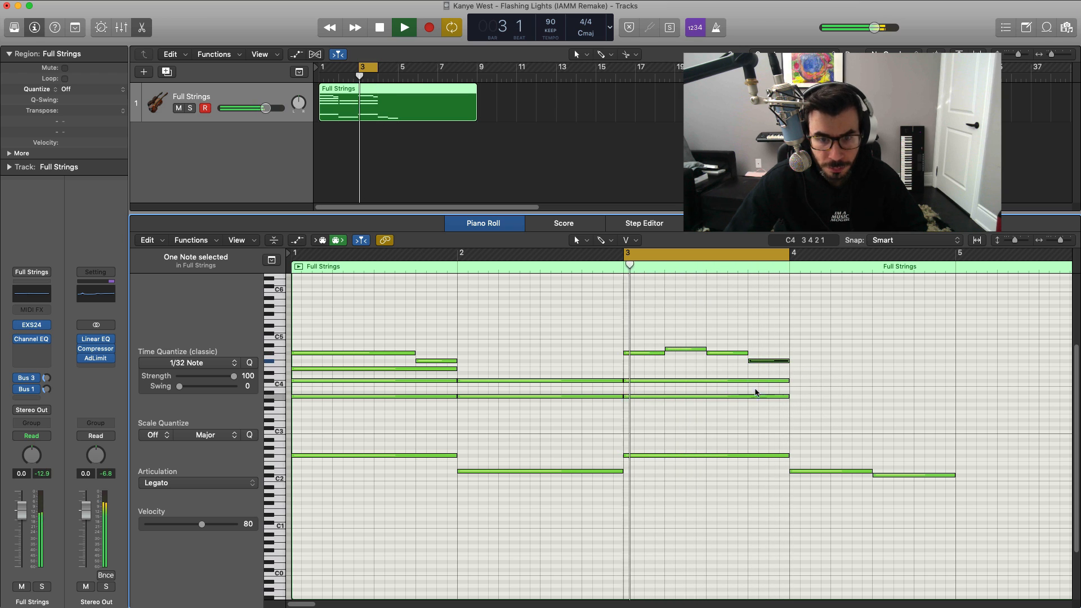
{"action": "key", "text": "space"}
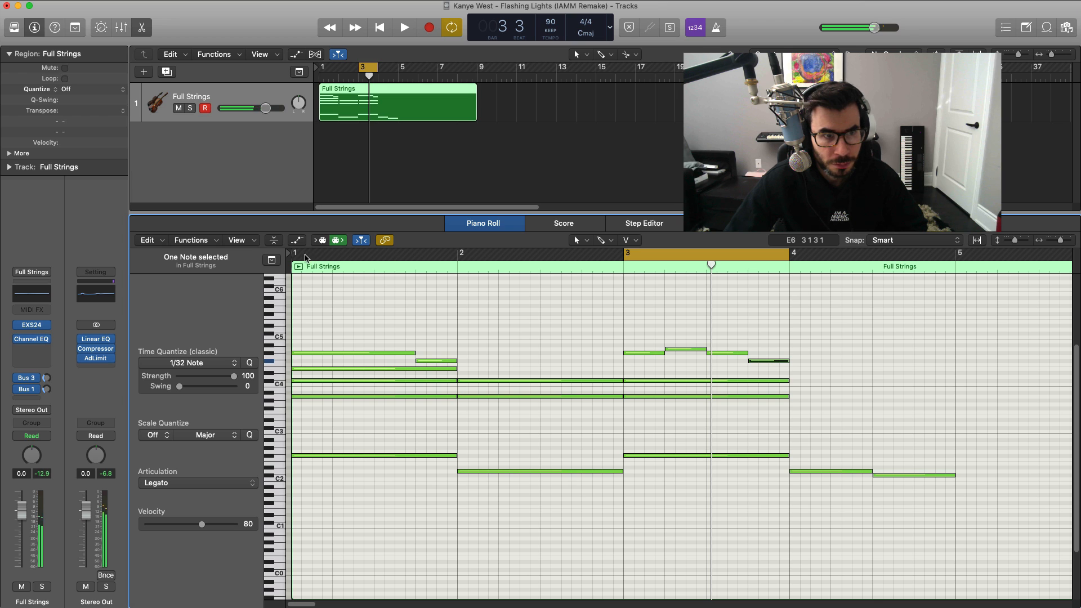
Set the cycle range over bars 1 to 3 and play the three chords back.
{"action": "left_click_drag", "start_coordinate": [292, 255], "coordinate": [790, 256]}
{"action": "key", "text": "space"}
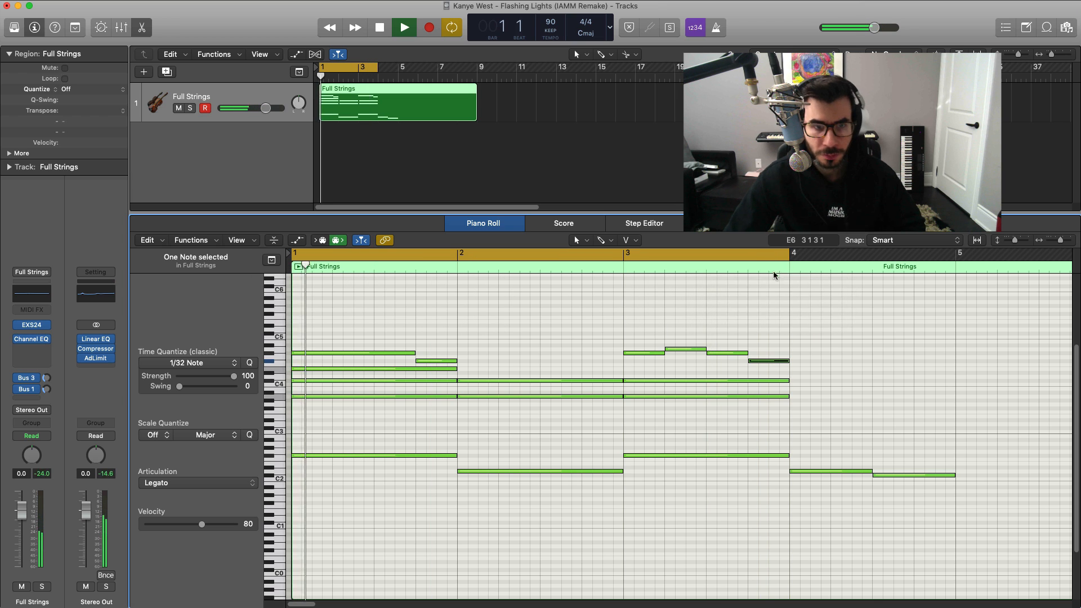
{"action": "scroll", "coordinate": [585, 541], "scroll_direction": "left", "scroll_amount": 5}
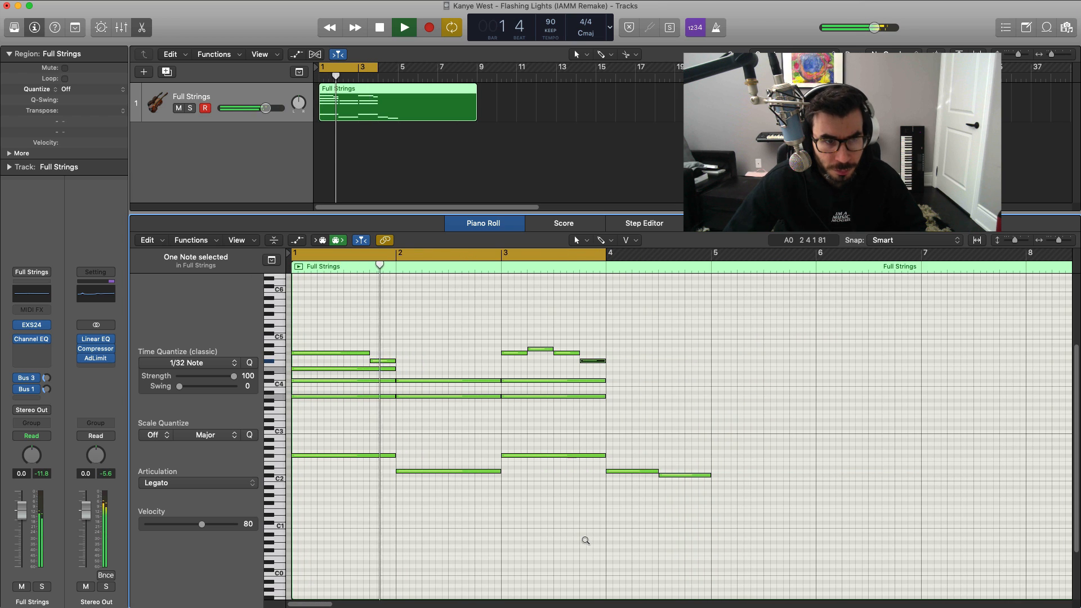
{"action": "scroll", "coordinate": [586, 541], "scroll_direction": "left", "scroll_amount": 1}
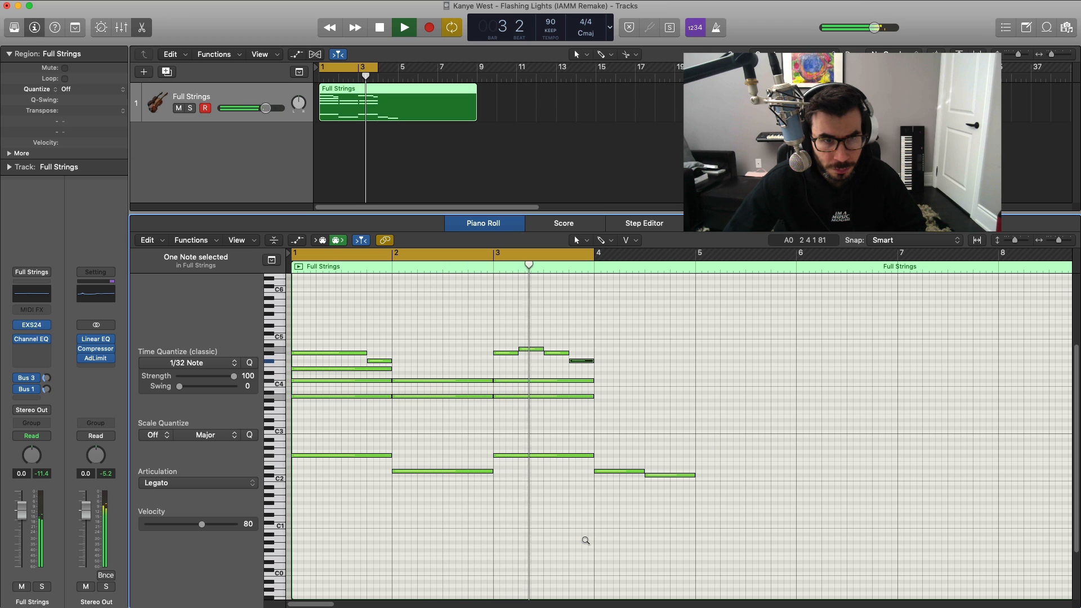
{"action": "key", "text": "space"}
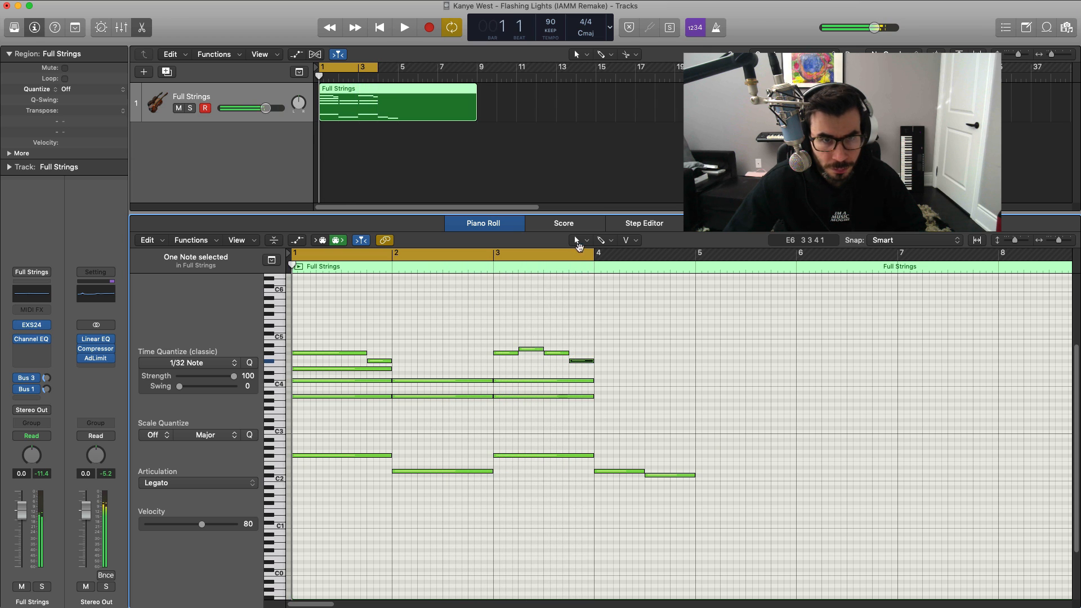
Set the cycle range to bar 4 and audition its bass notes.
{"action": "left_click", "coordinate": [600, 259]}
{"action": "left_click_drag", "start_coordinate": [567, 256], "coordinate": [902, 258]}
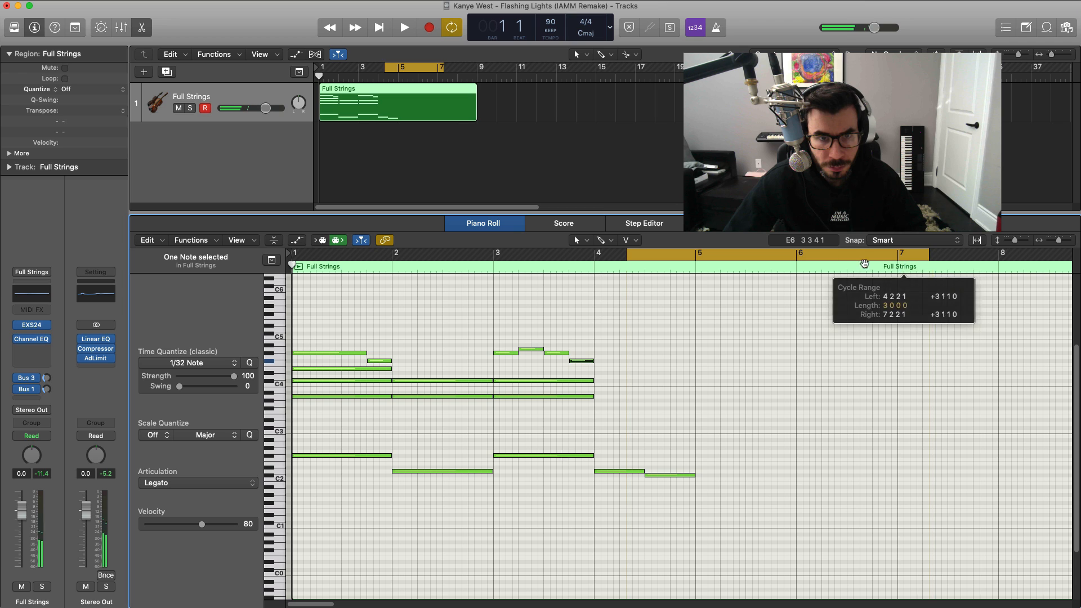
{"action": "left_click", "coordinate": [639, 252]}
{"action": "left_click_drag", "start_coordinate": [600, 258], "coordinate": [697, 260]}
{"action": "key", "text": "space"}
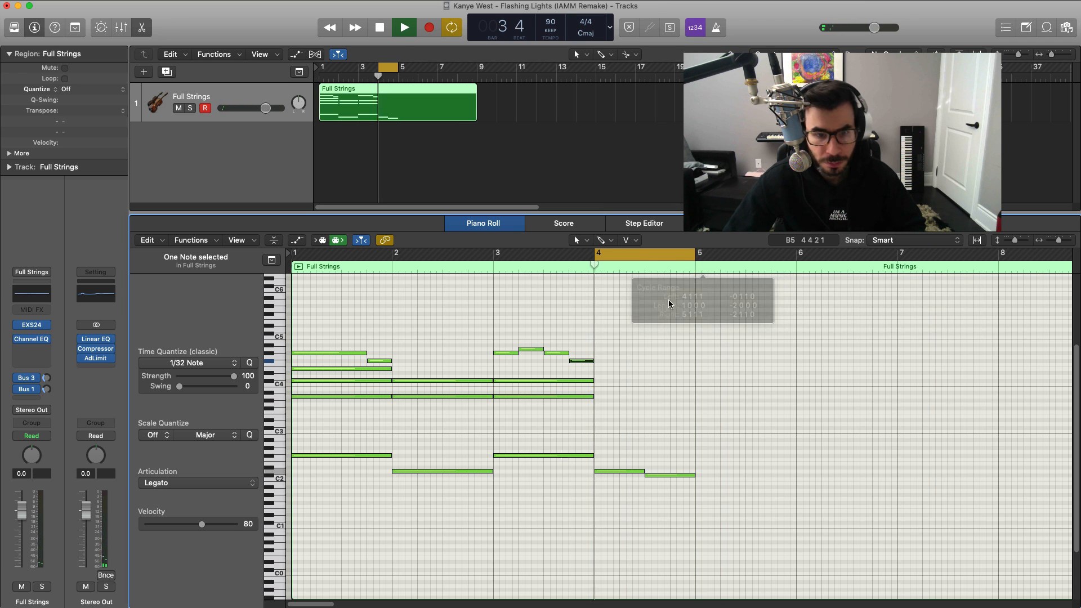
{"action": "key", "text": "space"}
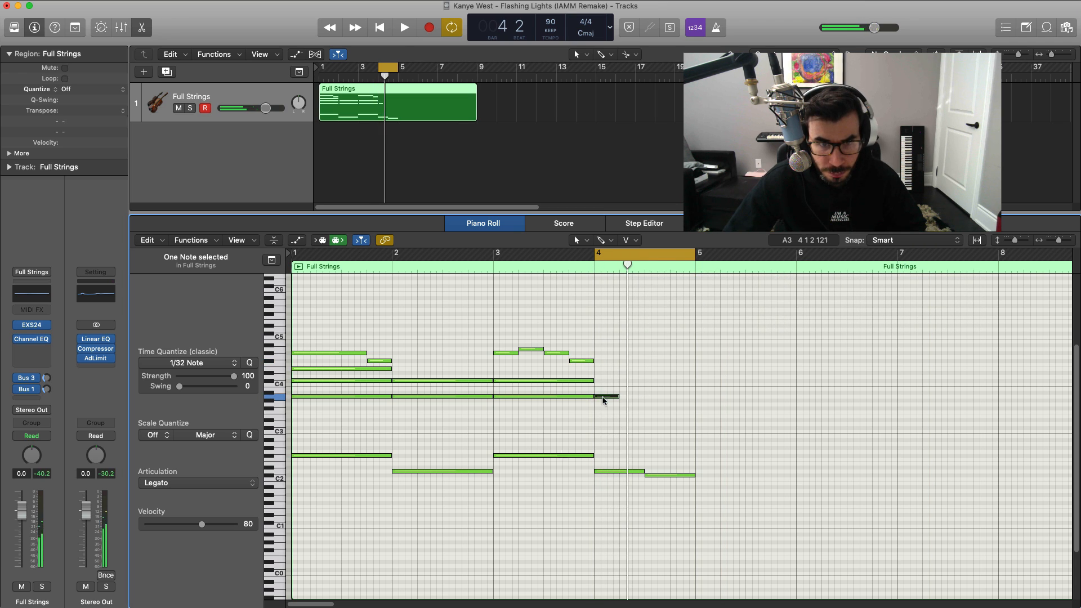
Add two-beat A3 and C#4 notes over the first half of bar 4 while auditioning.
{"action": "key", "text": "space"}
{"action": "key", "text": "space"}
{"action": "left_click_drag", "start_coordinate": [617, 397], "coordinate": [640, 397]}
{"action": "key", "text": "space"}
{"action": "key", "text": "space"}
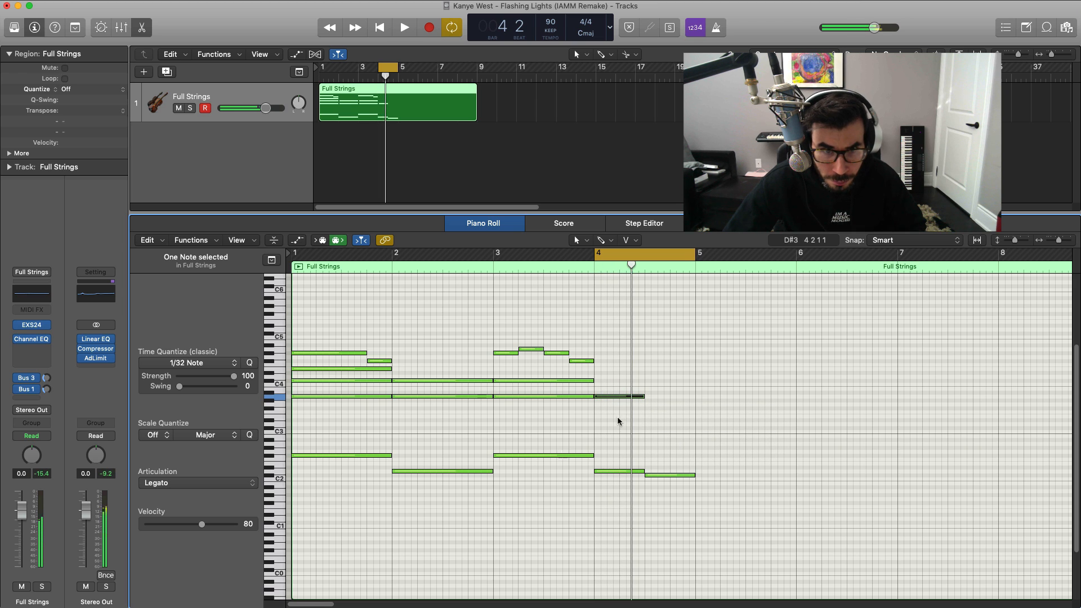
{"action": "key", "text": "space"}
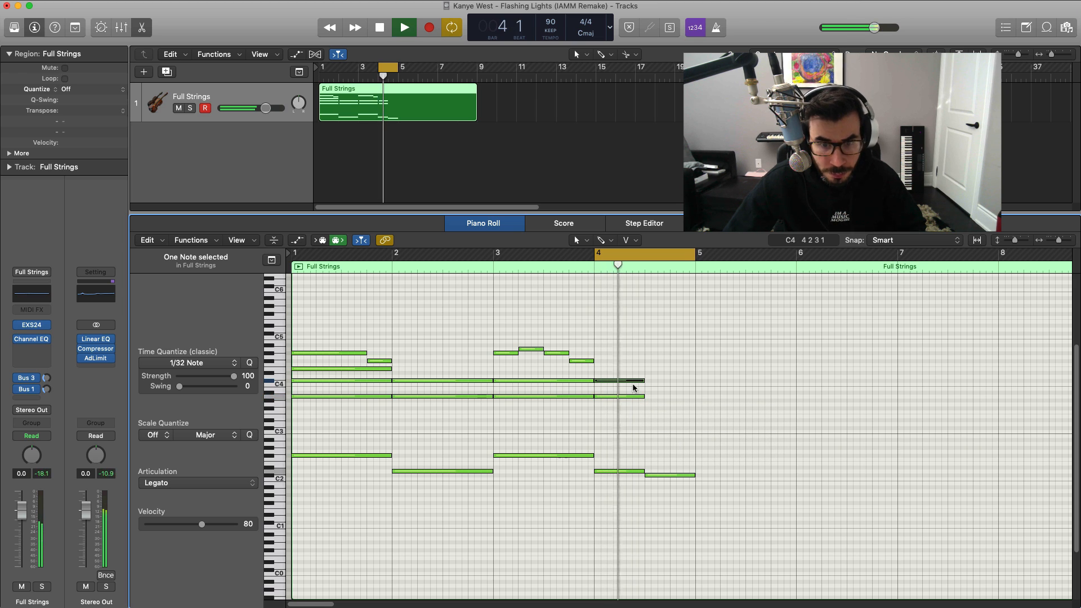
Add two-beat B3 and G#3 notes over the second half of bar 4 and play the bar back.
{"action": "key", "text": "space"}
{"action": "left_click", "coordinate": [649, 389]}
{"action": "key", "text": "space"}
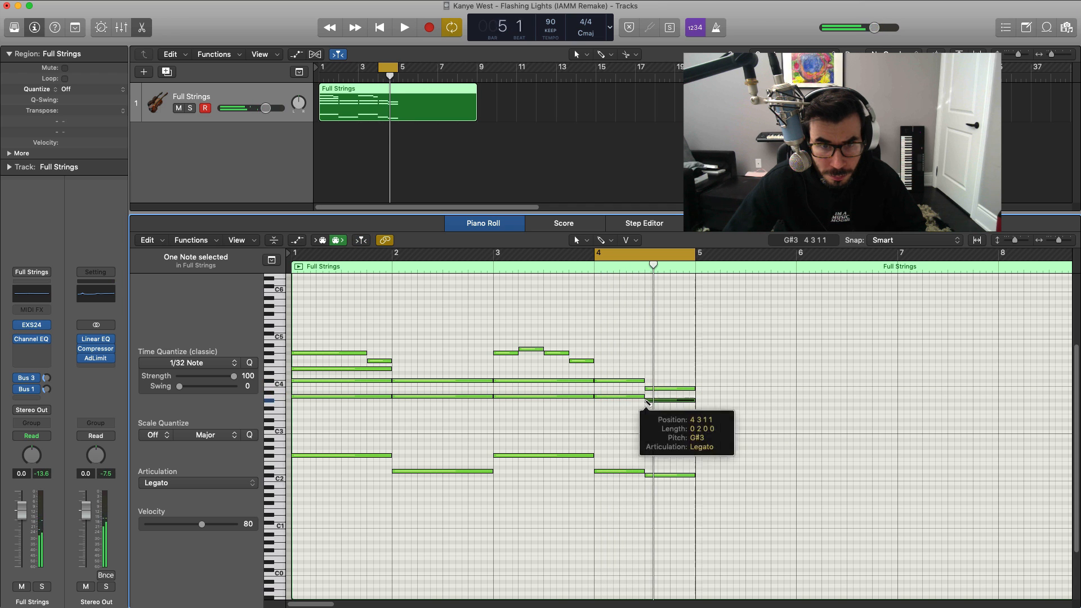
{"action": "left_click", "coordinate": [648, 400]}
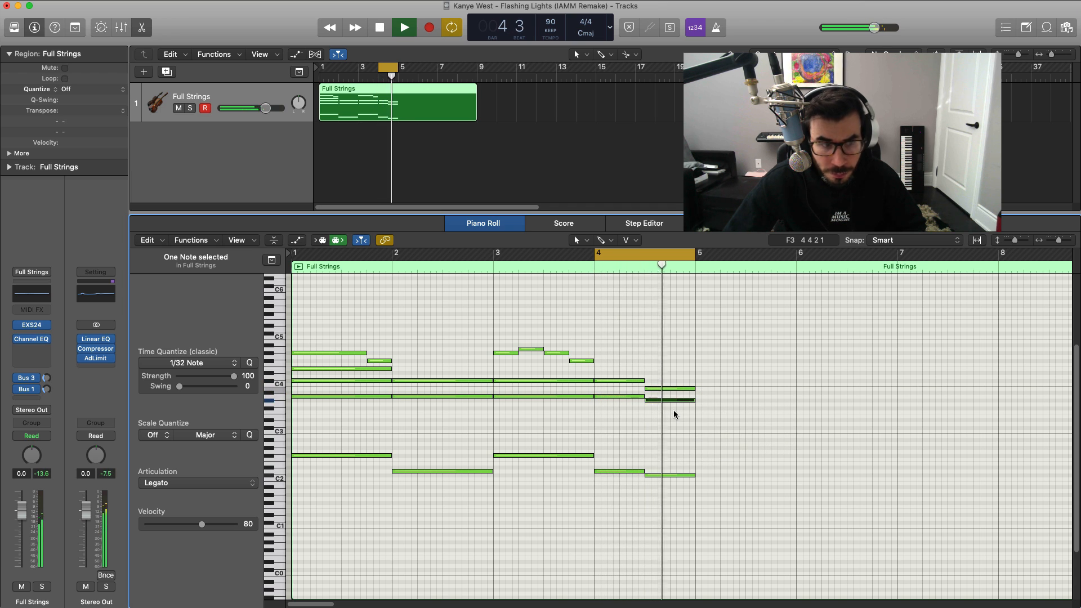
{"action": "key", "text": "space"}
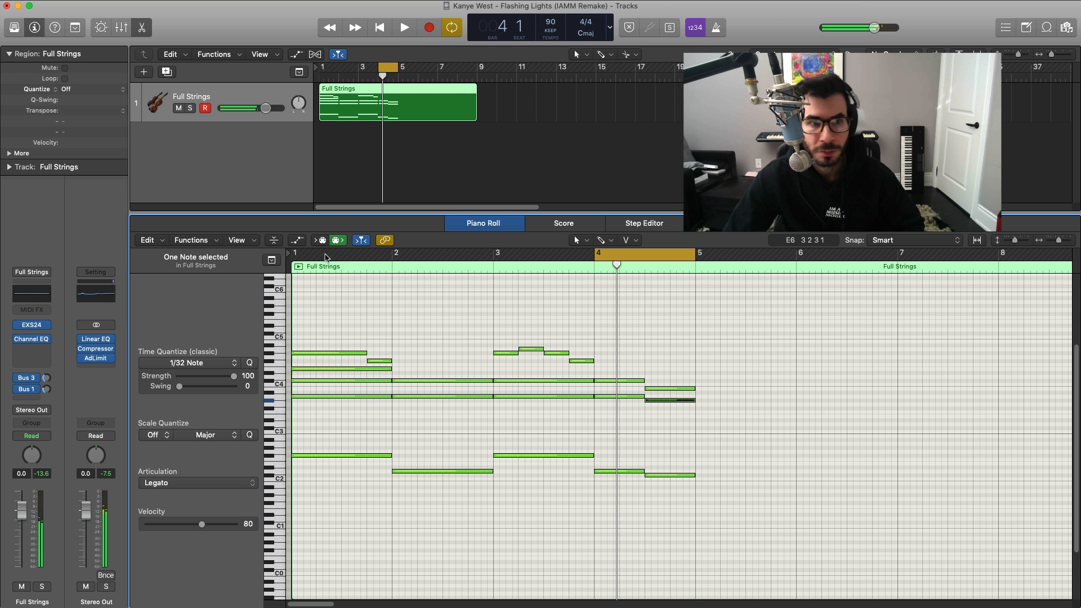
Set the cycle range over bars 1 to 4 and play the full progression back.
{"action": "left_click_drag", "start_coordinate": [298, 256], "coordinate": [695, 258]}
{"action": "key", "text": "space"}
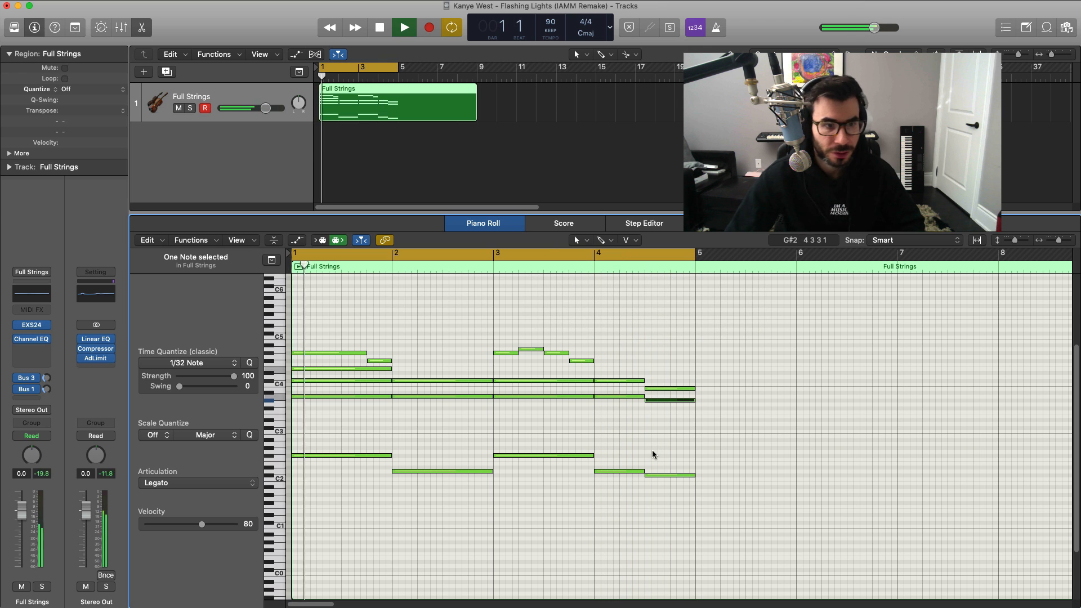
{"action": "scroll", "coordinate": [589, 476], "scroll_direction": "down", "scroll_amount": 5}
{"action": "scroll", "coordinate": [589, 476], "scroll_direction": "up", "scroll_amount": 4}
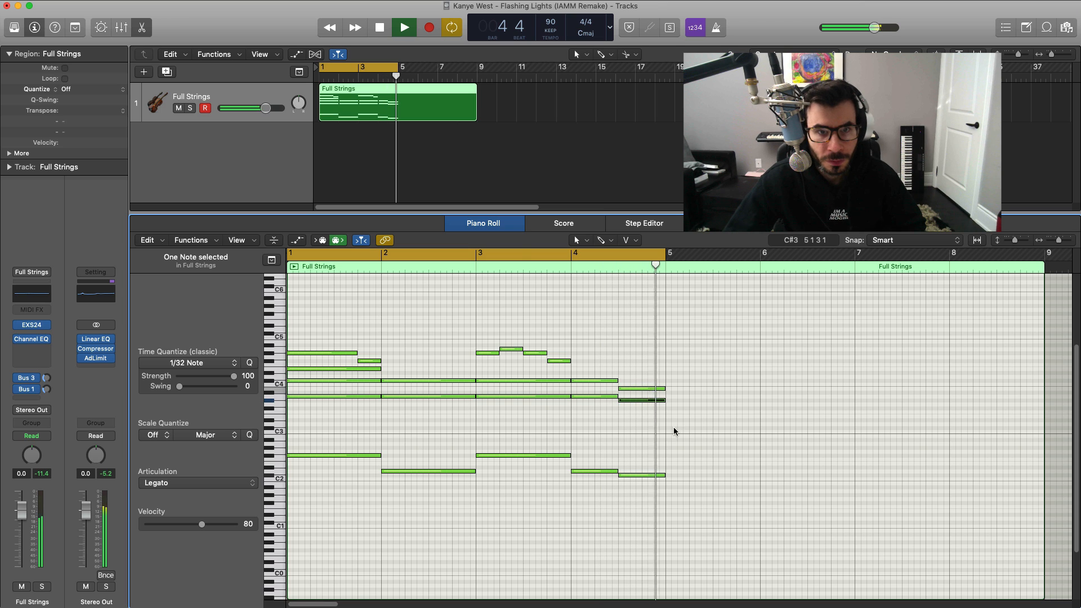
{"action": "key", "text": "space"}
Move the cycle range to bars 5 to 8 and add a two-bar B2 bass note starting at bar 5.
{"action": "left_click_drag", "start_coordinate": [371, 68], "coordinate": [449, 69]}
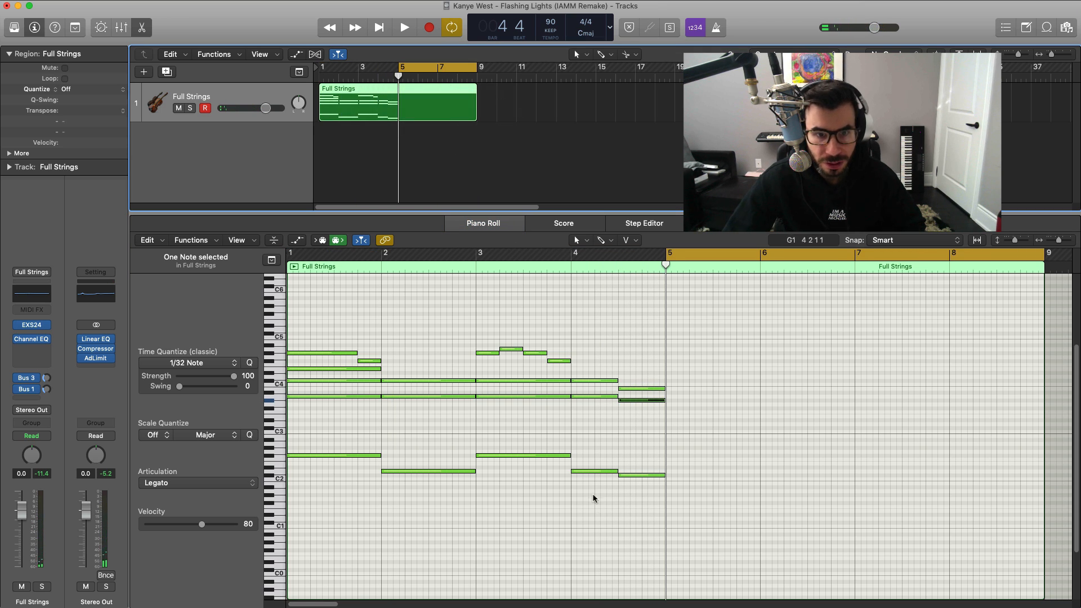
{"action": "scroll", "coordinate": [538, 439], "scroll_direction": "right", "scroll_amount": 4}
{"action": "scroll", "coordinate": [538, 439], "scroll_direction": "up", "scroll_amount": 3}
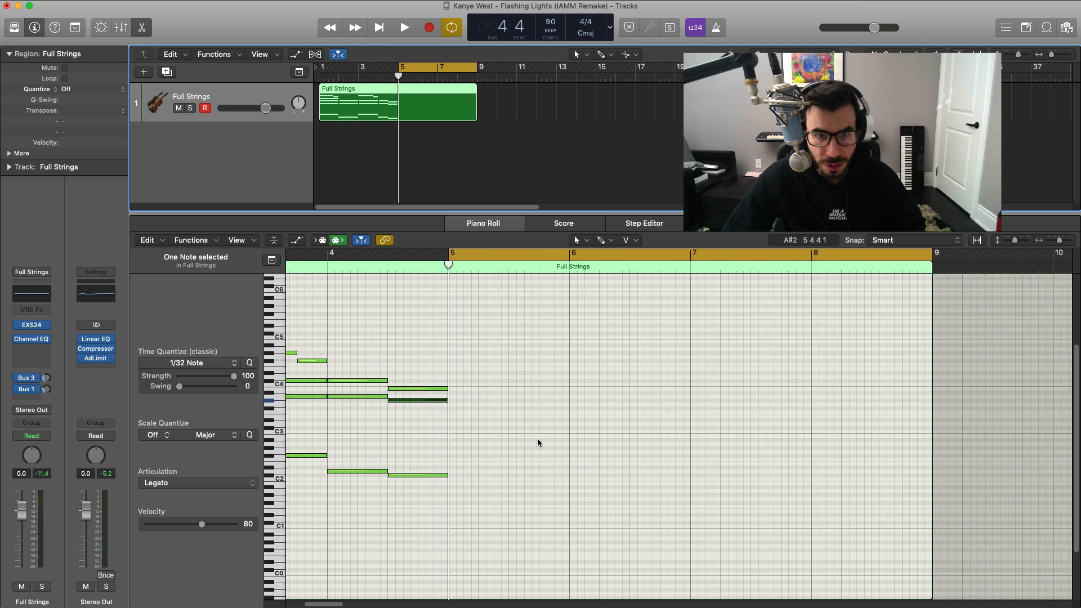
{"action": "scroll", "coordinate": [537, 438], "scroll_direction": "up", "scroll_amount": 2}
{"action": "scroll", "coordinate": [537, 438], "scroll_direction": "right", "scroll_amount": 3}
{"action": "scroll", "coordinate": [537, 439], "scroll_direction": "left", "scroll_amount": 3}
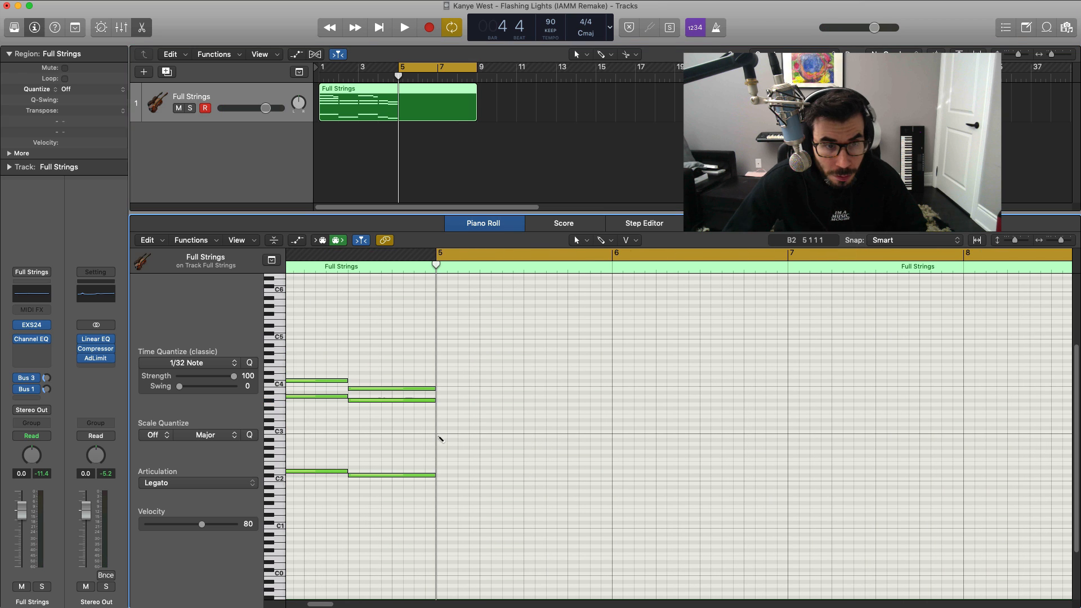
{"action": "left_click", "coordinate": [448, 436], "text": "super"}
{"action": "left_click_drag", "start_coordinate": [521, 440], "coordinate": [784, 457]}
{"action": "key", "text": "space"}
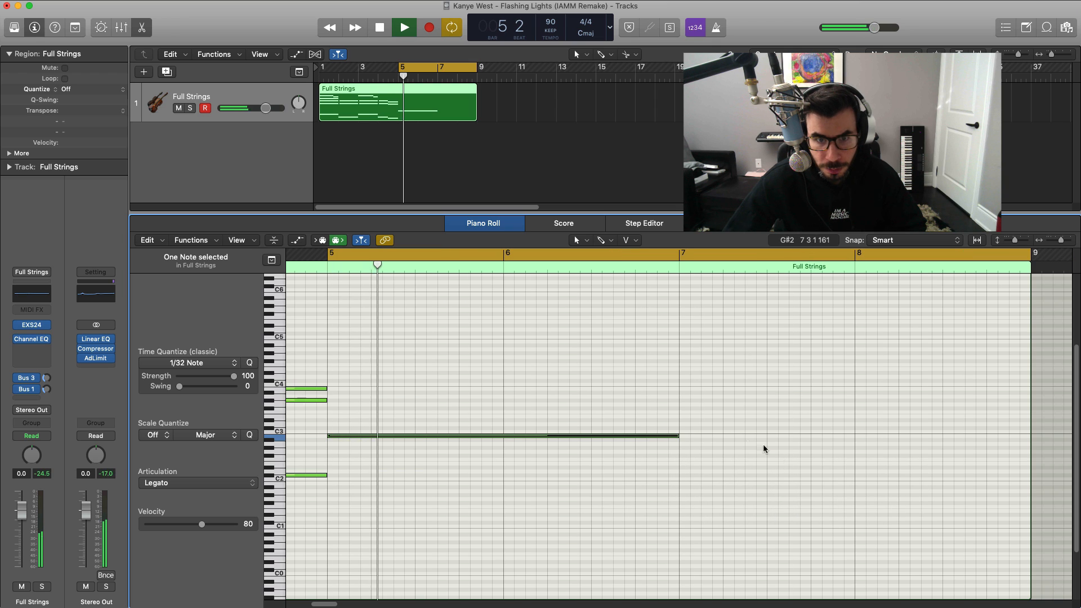
Add a B2 bass note at the start of bar 7 and set its length to one bar.
{"action": "left_click", "coordinate": [684, 437], "text": "super"}
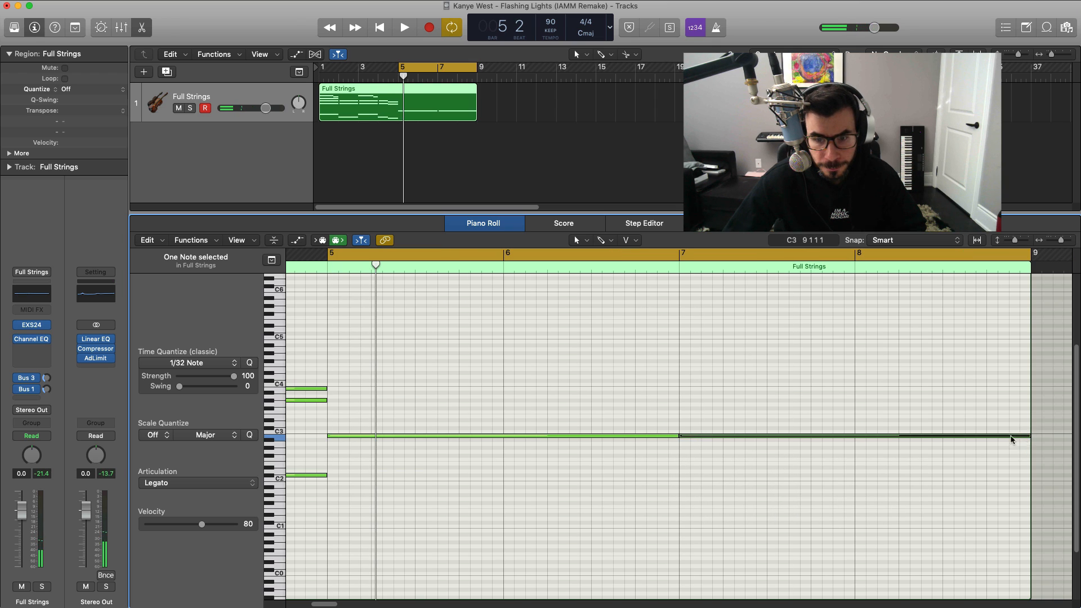
{"action": "left_click_drag", "start_coordinate": [1031, 441], "coordinate": [829, 457]}
{"action": "key", "text": "super+z"}
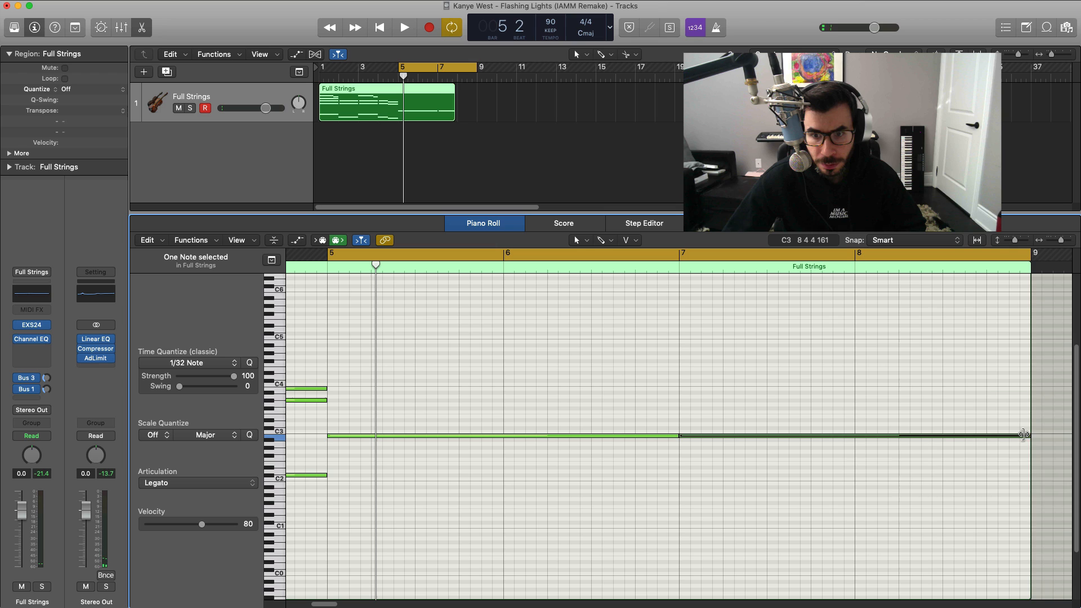
{"action": "left_click_drag", "start_coordinate": [1023, 435], "coordinate": [855, 435]}
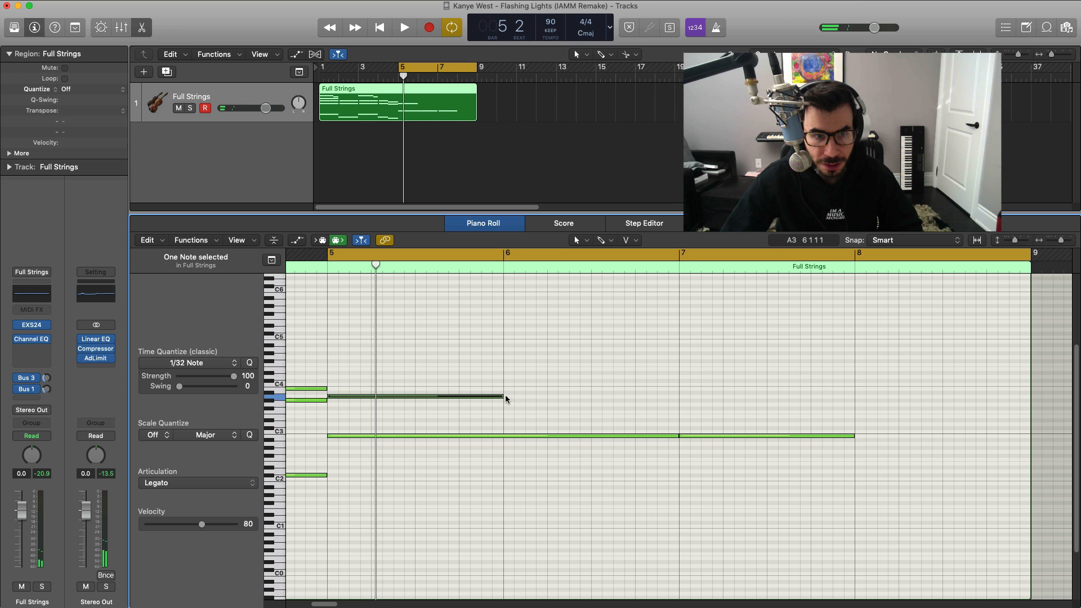
Add two-bar A3 and F#3 notes above the bass note in bars 5 and 6 while auditioning.
{"action": "left_click_drag", "start_coordinate": [499, 397], "coordinate": [674, 426]}
{"action": "left_click_drag", "start_coordinate": [674, 429], "coordinate": [671, 430]}
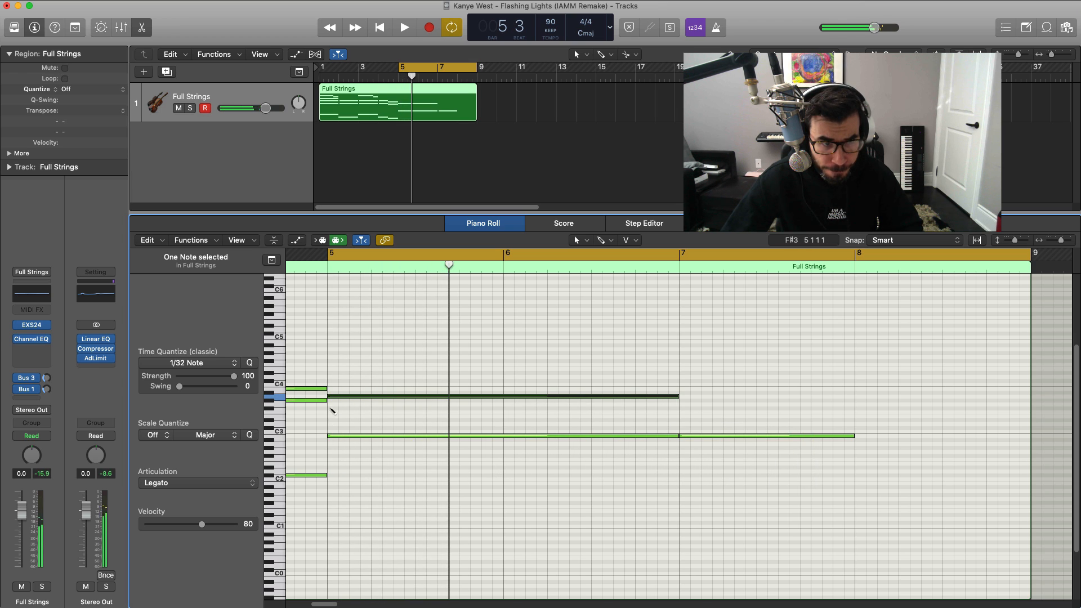
{"action": "left_click", "coordinate": [333, 409]}
{"action": "key", "text": "space"}
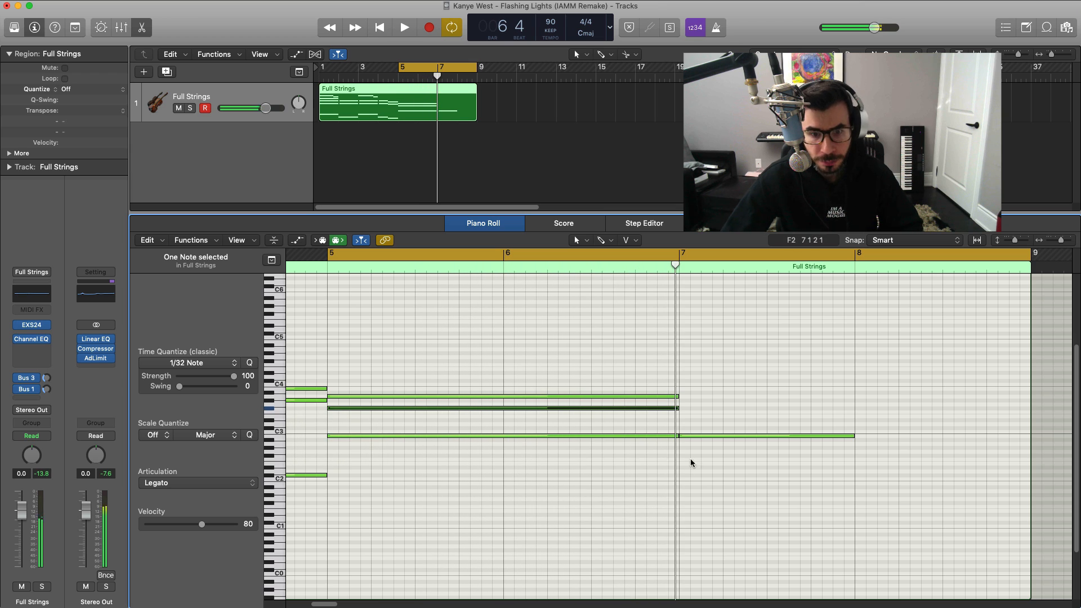
Add one-bar A3, F#3, C#4 and E4 notes above the bass note in bar 7 while auditioning.
{"action": "mouse_move", "coordinate": [683, 397]}
{"action": "left_mouse_down"}
{"action": "mouse_move", "coordinate": [1025, 397]}
{"action": "mouse_move", "coordinate": [855, 401]}
{"action": "mouse_move", "coordinate": [853, 411]}
{"action": "left_mouse_up"}
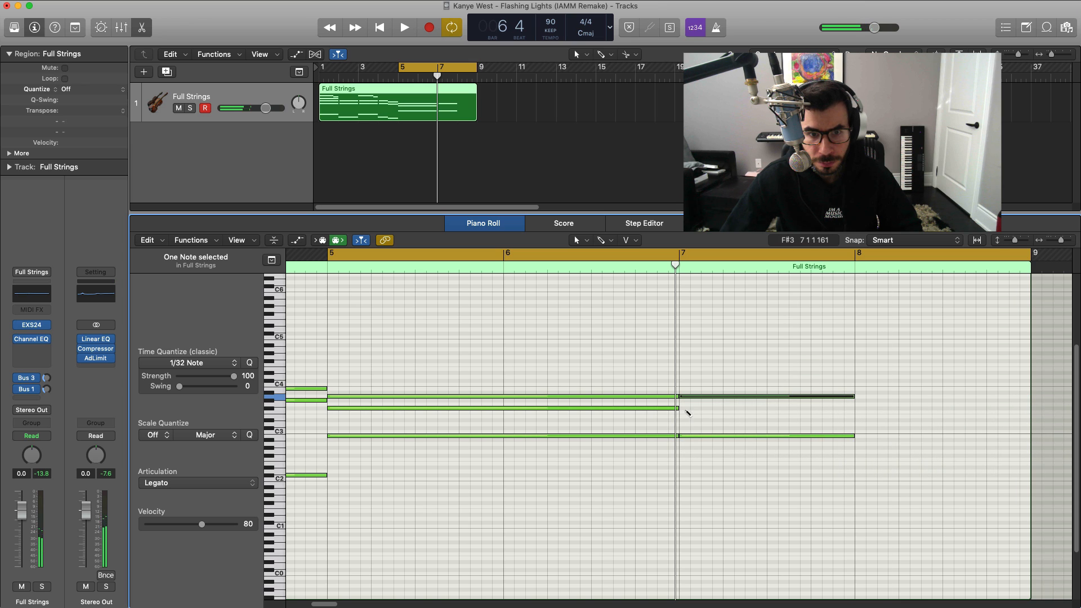
{"action": "key", "text": "space"}
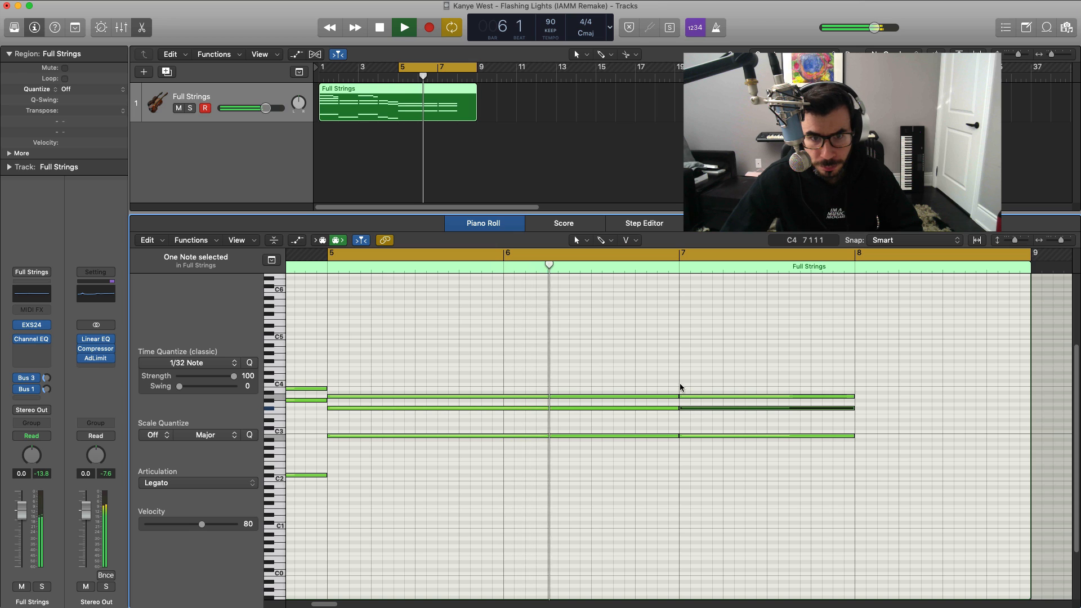
{"action": "key", "text": "space"}
{"action": "left_click_drag", "start_coordinate": [680, 408], "coordinate": [680, 382]}
{"action": "key", "text": "space"}
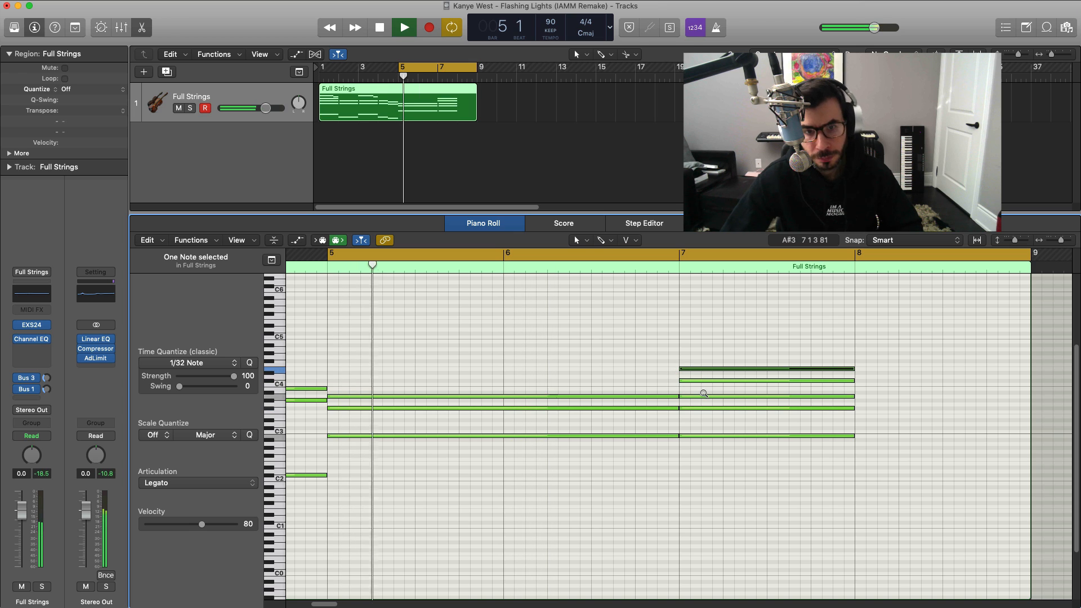
Add one-bar C#4, A3, F#3 and D3 notes in bar 8 and play bars 5 to 8 back.
{"action": "scroll", "coordinate": [704, 393], "scroll_direction": "down", "scroll_amount": 3}
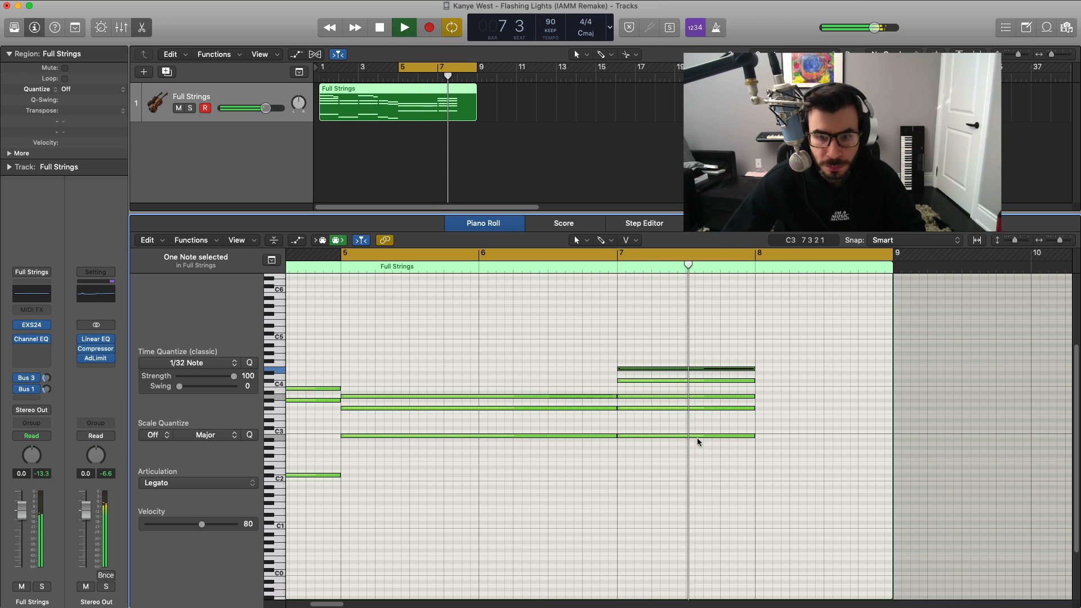
{"action": "key", "text": "space"}
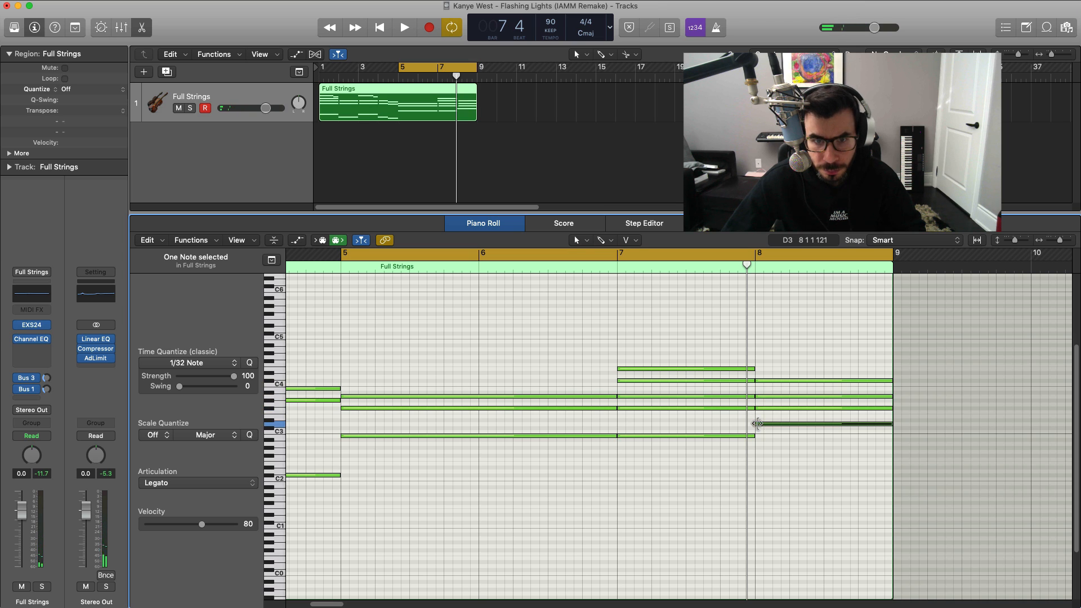
{"action": "key", "text": "space"}
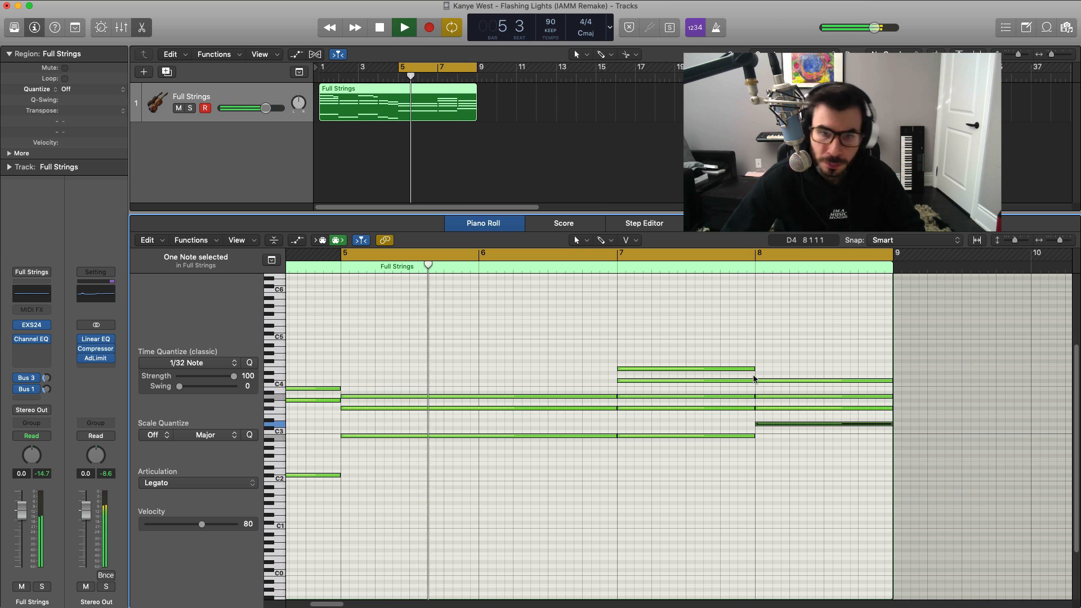
{"action": "key", "text": "super+Left"}
{"action": "key", "text": "super+Left"}
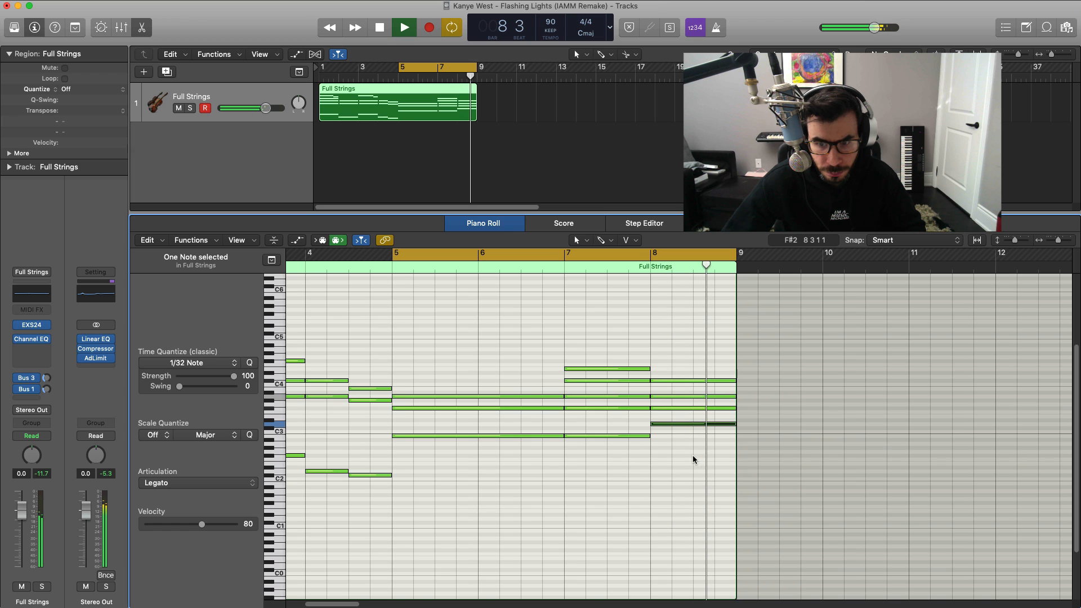
Shorten the bar 8 D3 note to three beats and add a C#3 note on beat 4, looping bar 8.
{"action": "left_click", "coordinate": [713, 436]}
{"action": "left_click_drag", "start_coordinate": [731, 424], "coordinate": [716, 424]}
{"action": "left_click", "coordinate": [667, 257]}
{"action": "left_click_drag", "start_coordinate": [656, 258], "coordinate": [736, 259]}
{"action": "key", "text": "space"}
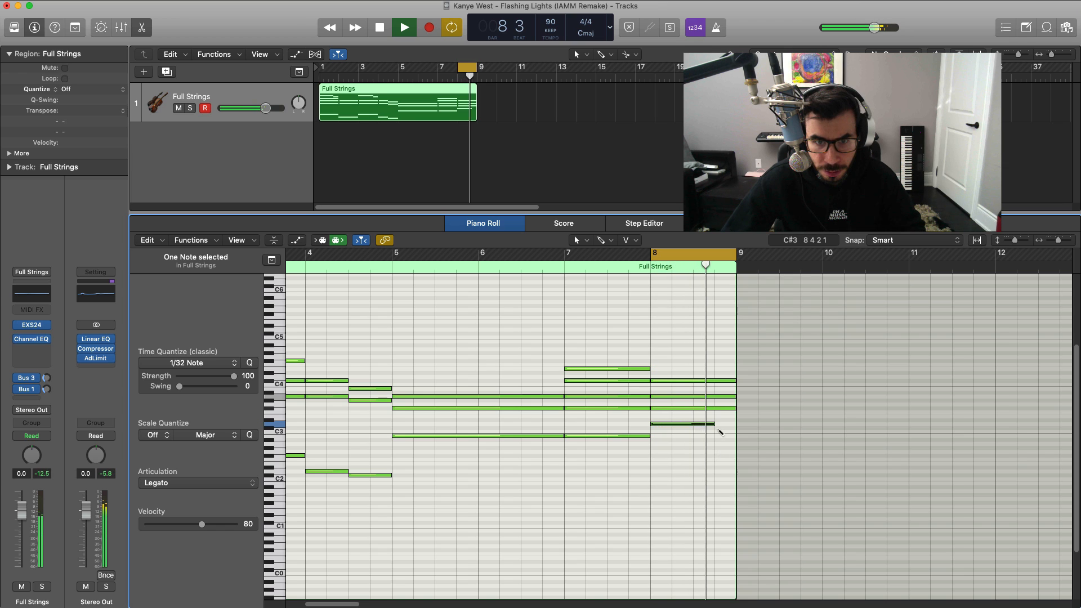
{"action": "left_click", "coordinate": [723, 429], "text": "super"}
{"action": "left_click_drag", "start_coordinate": [726, 429], "coordinate": [736, 433]}
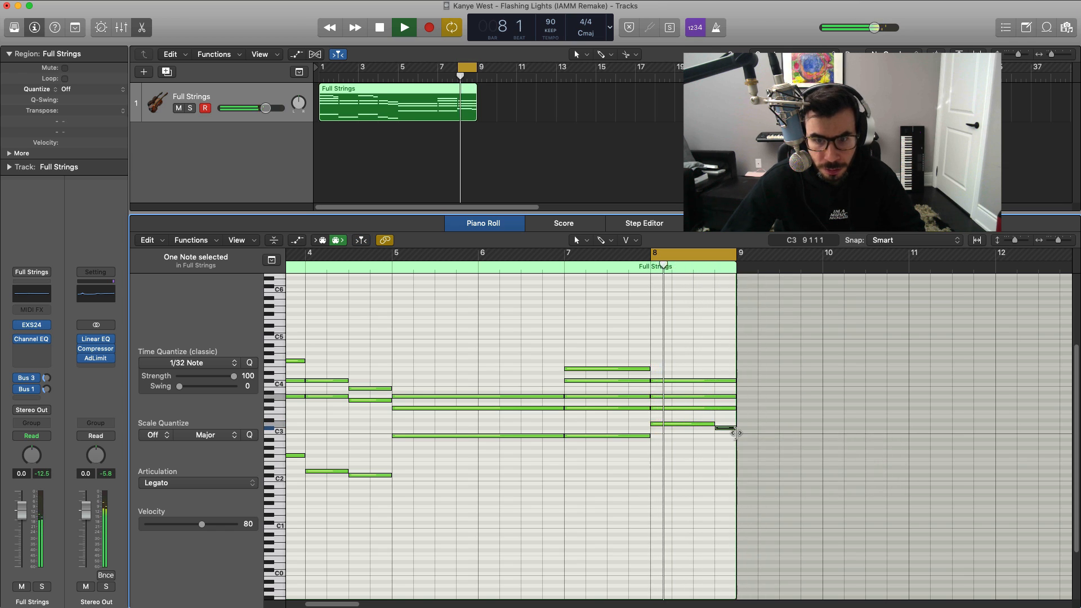
{"action": "key", "text": "space"}
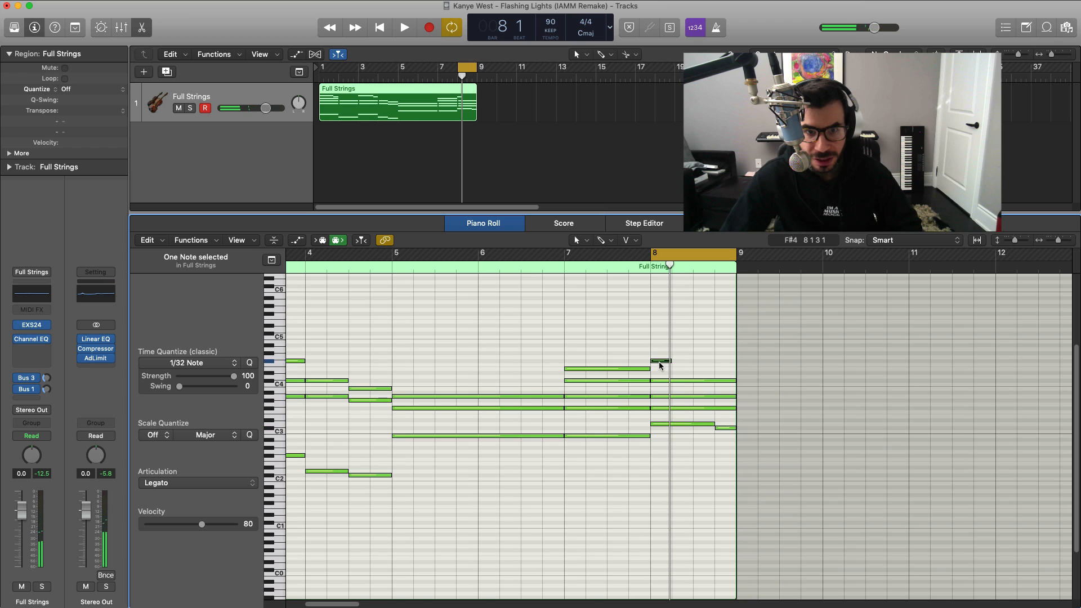
Build a rising melody of one-beat F#4, G#4, B4 and C#5 notes across bar 8 while auditioning the loop.
{"action": "left_click", "coordinate": [679, 353], "text": "super"}
{"action": "left_click_drag", "start_coordinate": [686, 353], "coordinate": [720, 348]}
{"action": "left_click", "coordinate": [725, 346], "text": "super"}
{"action": "key", "text": "space"}
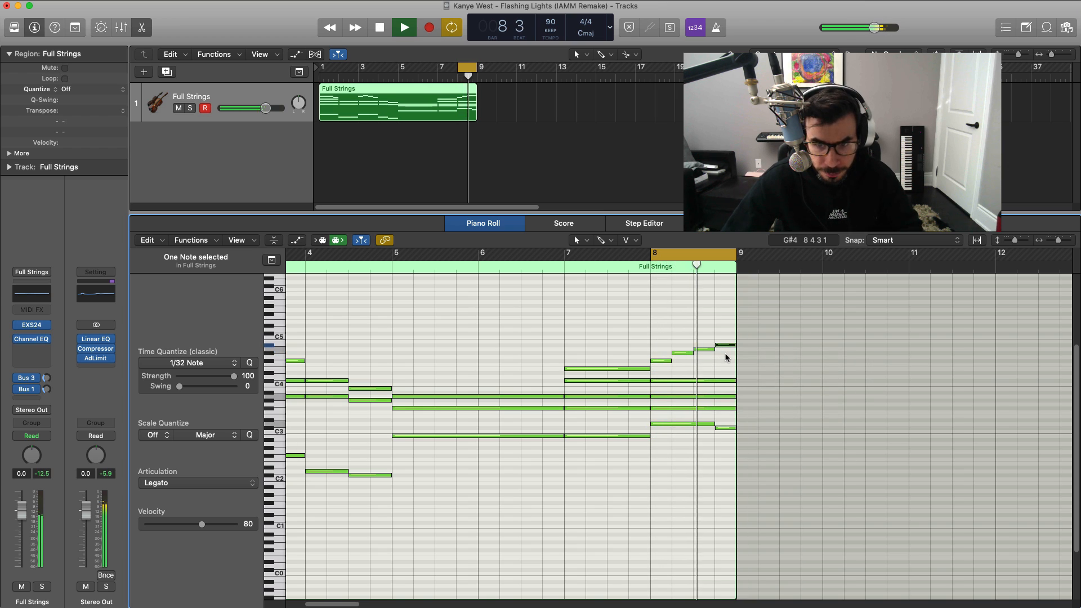
{"action": "key", "text": "space"}
{"action": "left_click_drag", "start_coordinate": [704, 350], "coordinate": [723, 333]}
{"action": "key", "text": "space"}
{"action": "left_click", "coordinate": [721, 345]}
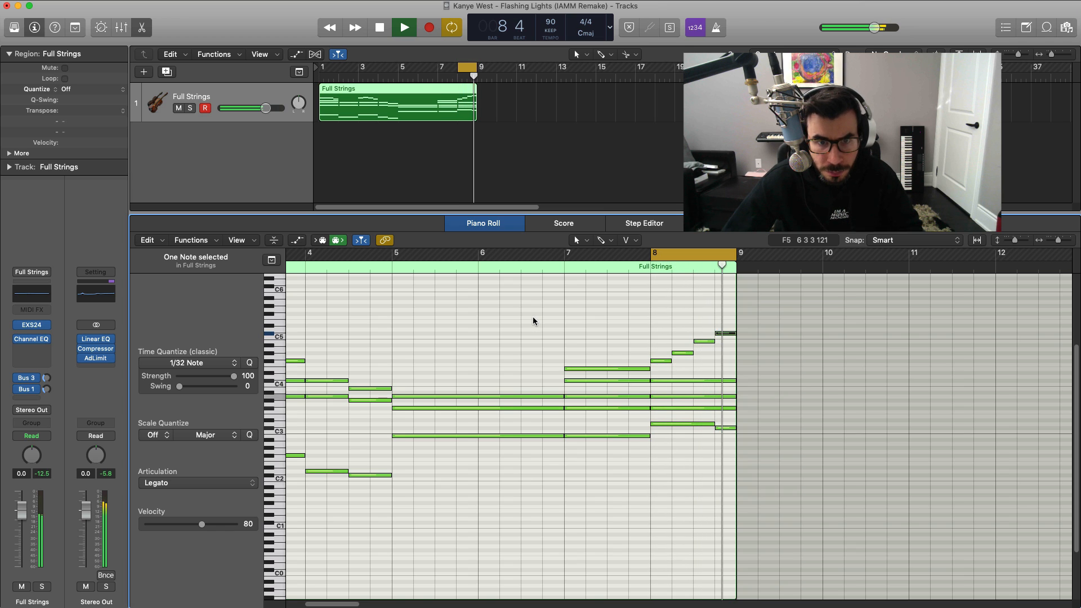
Loop bars 1 to 8 and play back the full string progression to check it.
{"action": "key", "text": "space"}
{"action": "left_click_drag", "start_coordinate": [321, 69], "coordinate": [477, 69]}
{"action": "key", "text": "space"}
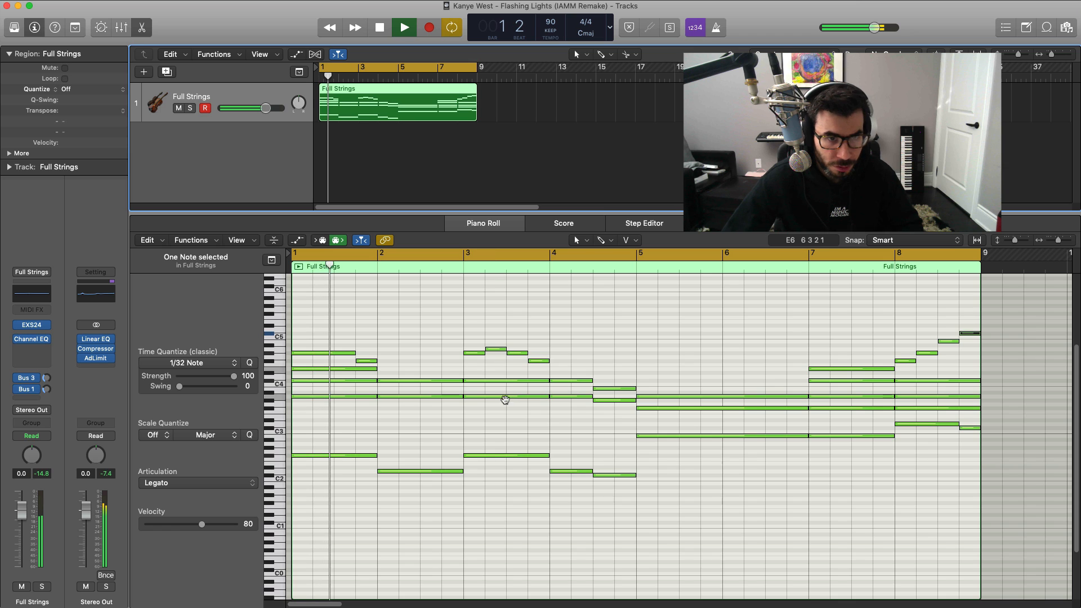
{"action": "scroll", "coordinate": [505, 400], "scroll_direction": "down", "scroll_amount": 2}
{"action": "scroll", "coordinate": [505, 402], "scroll_direction": "left", "scroll_amount": 3}
{"action": "scroll", "coordinate": [505, 402], "scroll_direction": "right", "scroll_amount": 3}
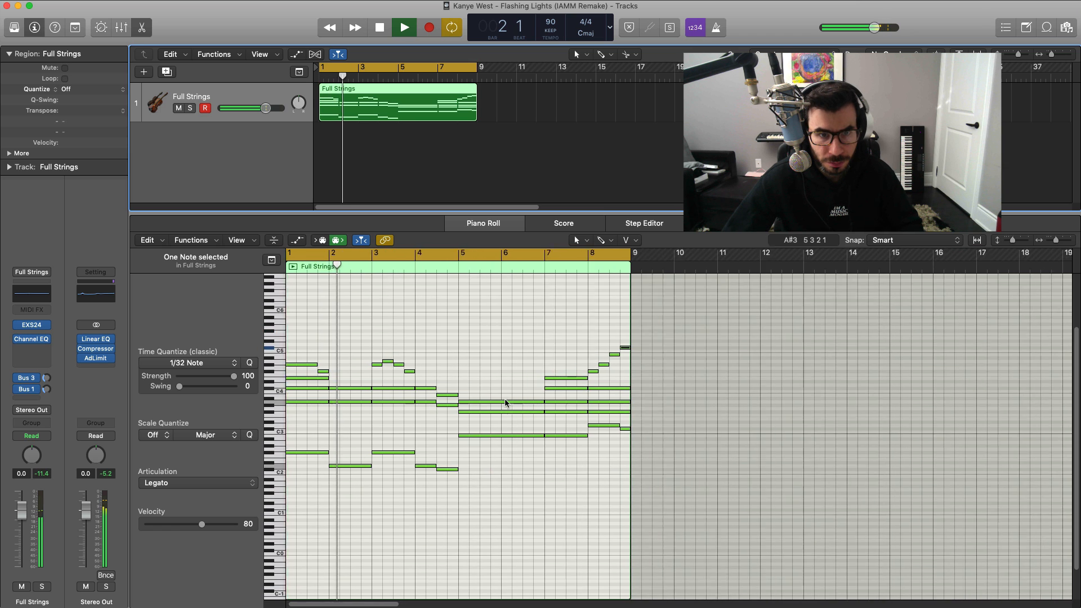
{"action": "left_click", "coordinate": [608, 359]}
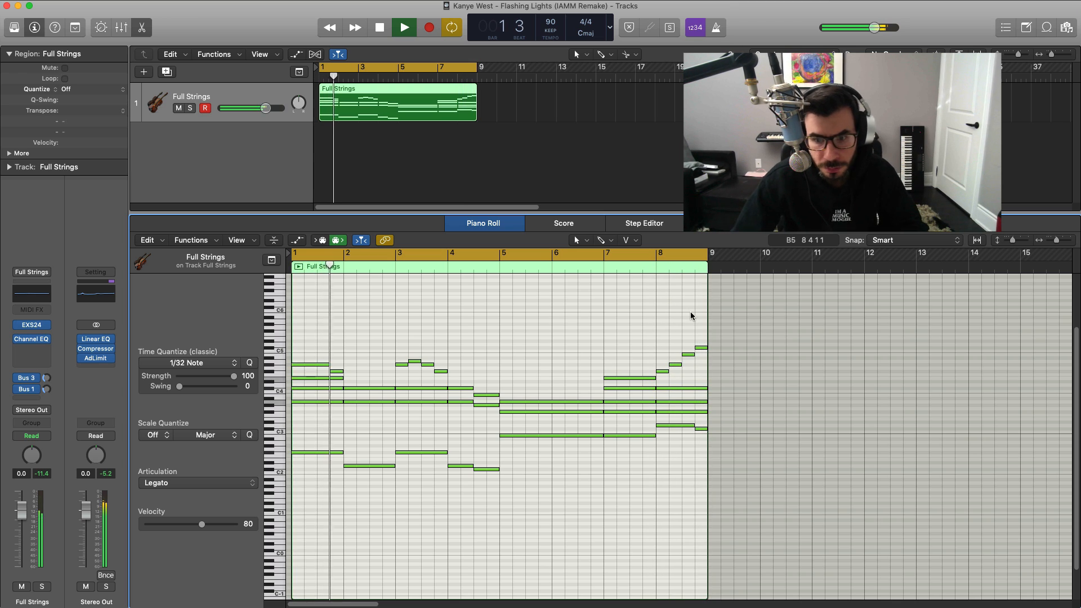
{"action": "key", "text": "space"}
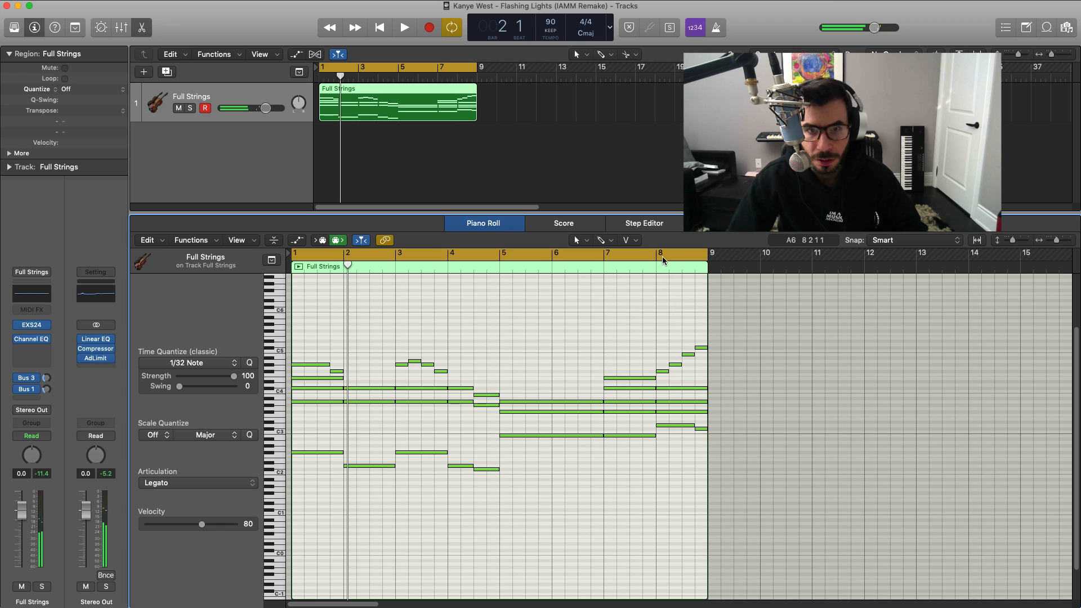
Raise the beat 2 melody note in bar 8 to A4, audition bar 8, and restore the loop to bars 1 to 8.
{"action": "left_click_drag", "start_coordinate": [662, 260], "coordinate": [706, 257]}
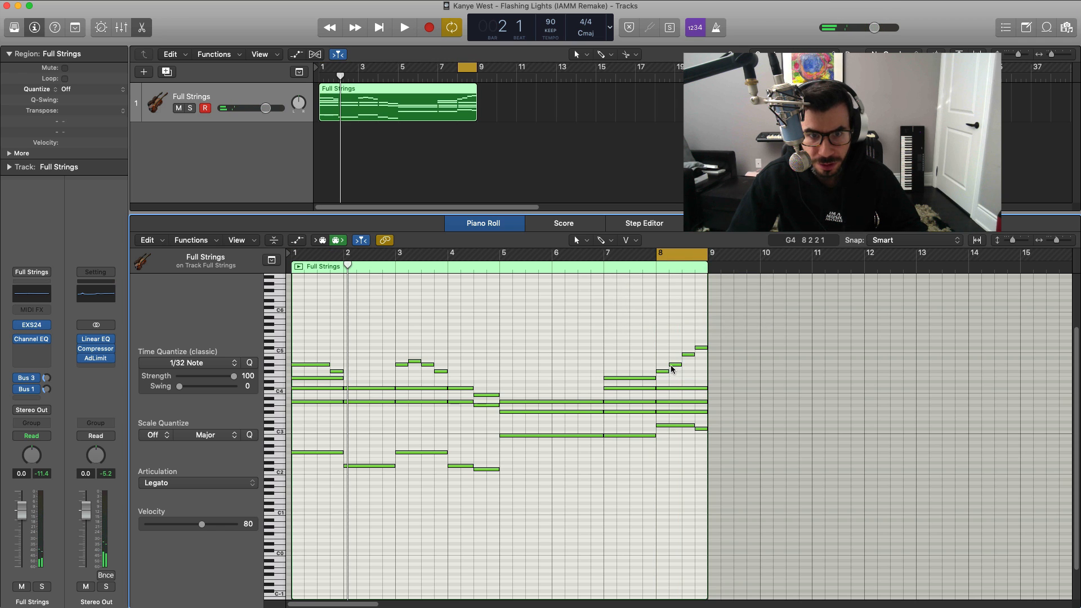
{"action": "left_click_drag", "start_coordinate": [671, 366], "coordinate": [673, 363]}
{"action": "key", "text": "space"}
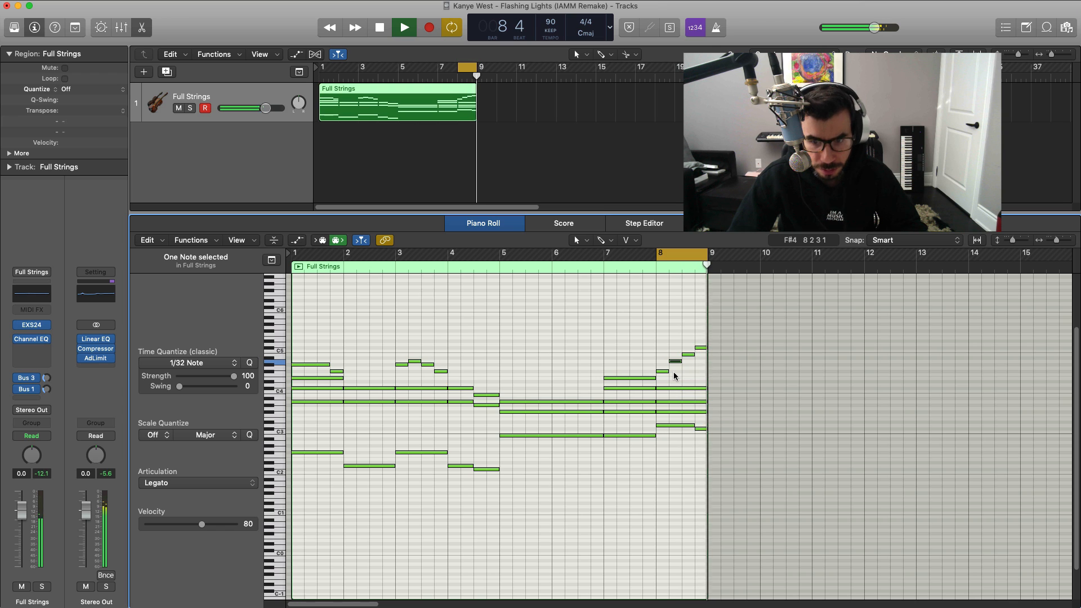
{"action": "key", "text": "space"}
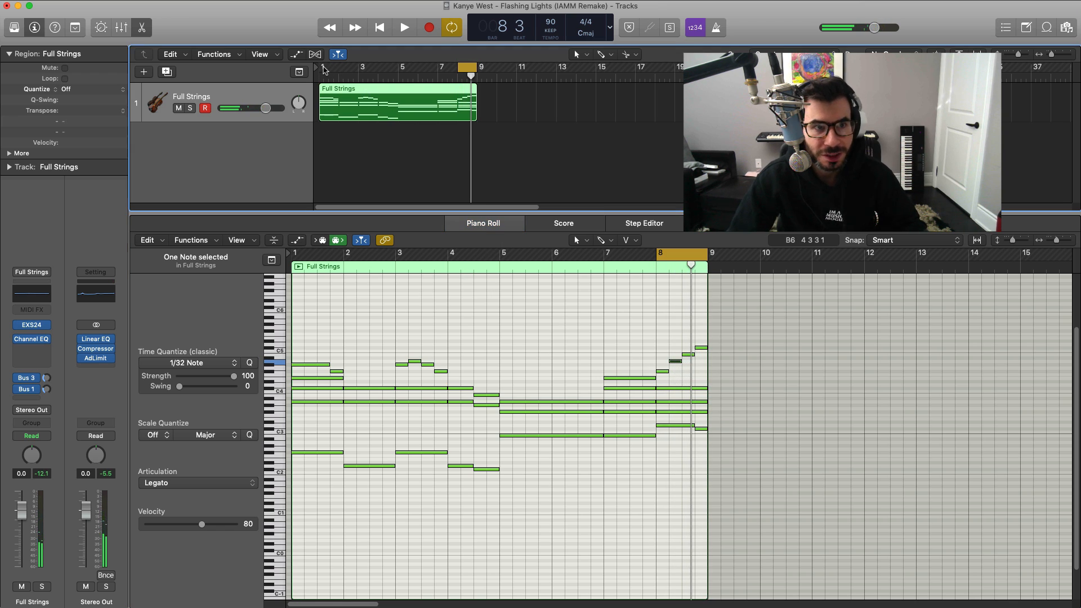
{"action": "key", "text": "super+u"}
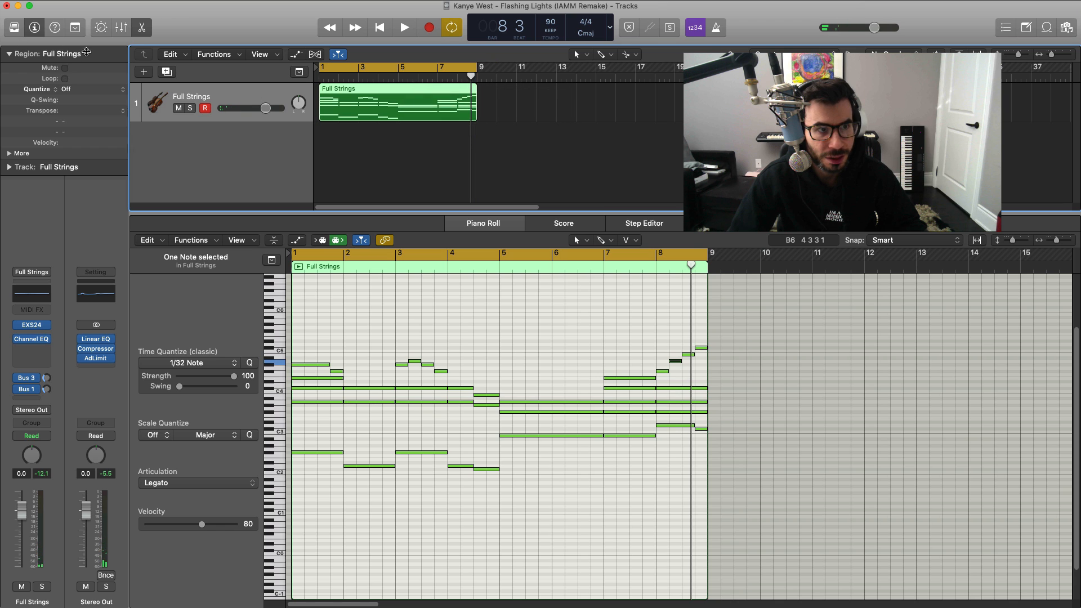
Create a software instrument track with the Modern Strings sound and copy the Full Strings region onto it.
{"action": "left_click", "coordinate": [141, 73]}
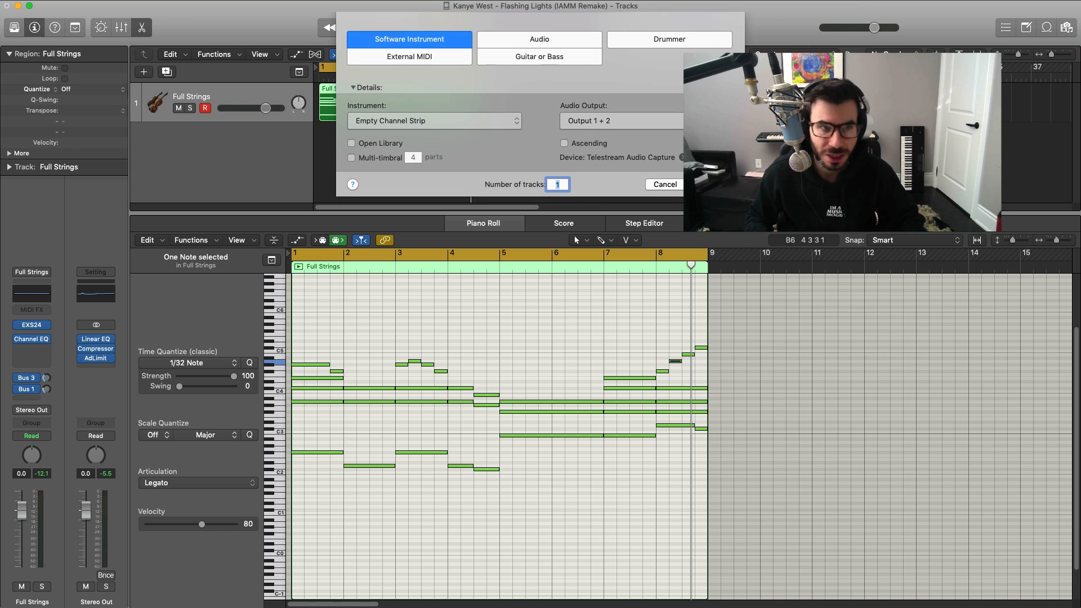
{"action": "key", "text": "Return"}
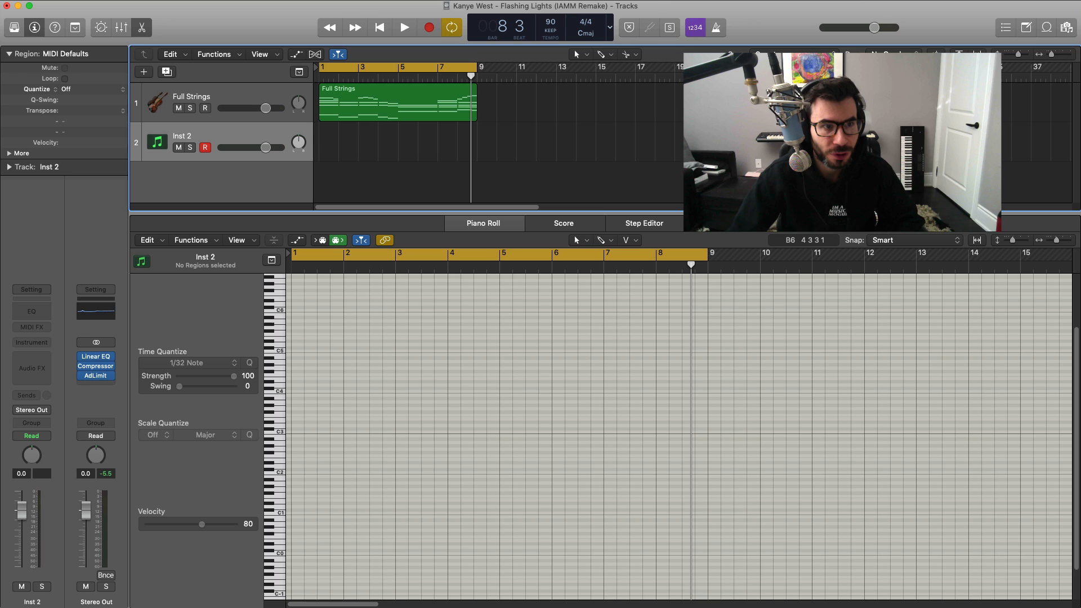
{"action": "left_click", "coordinate": [15, 32]}
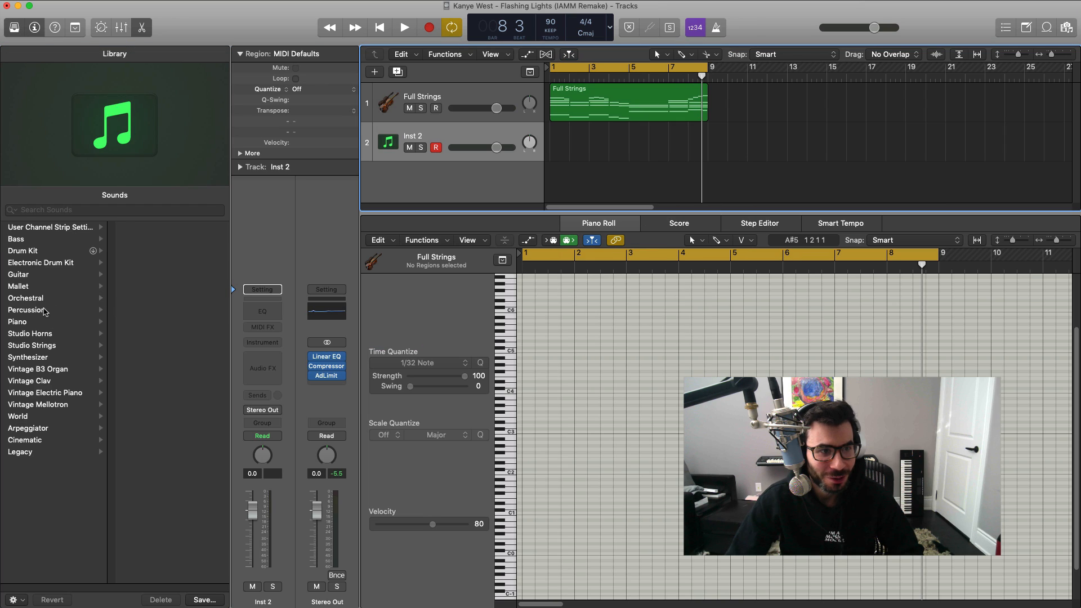
{"action": "left_click", "coordinate": [44, 299]}
{"action": "left_click", "coordinate": [135, 299]}
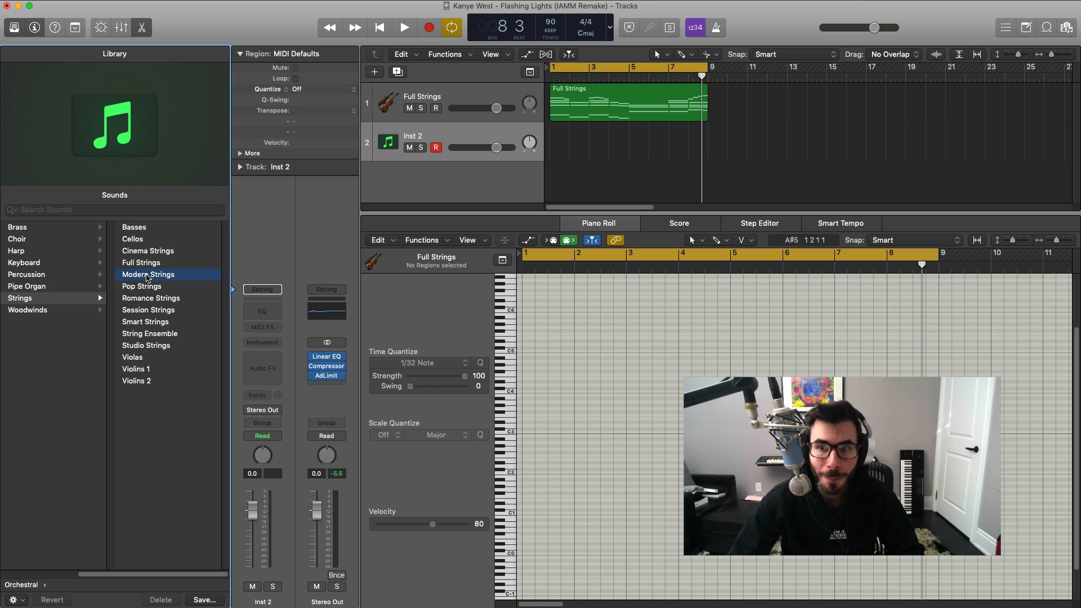
{"action": "left_click_drag", "start_coordinate": [607, 102], "coordinate": [608, 151]}
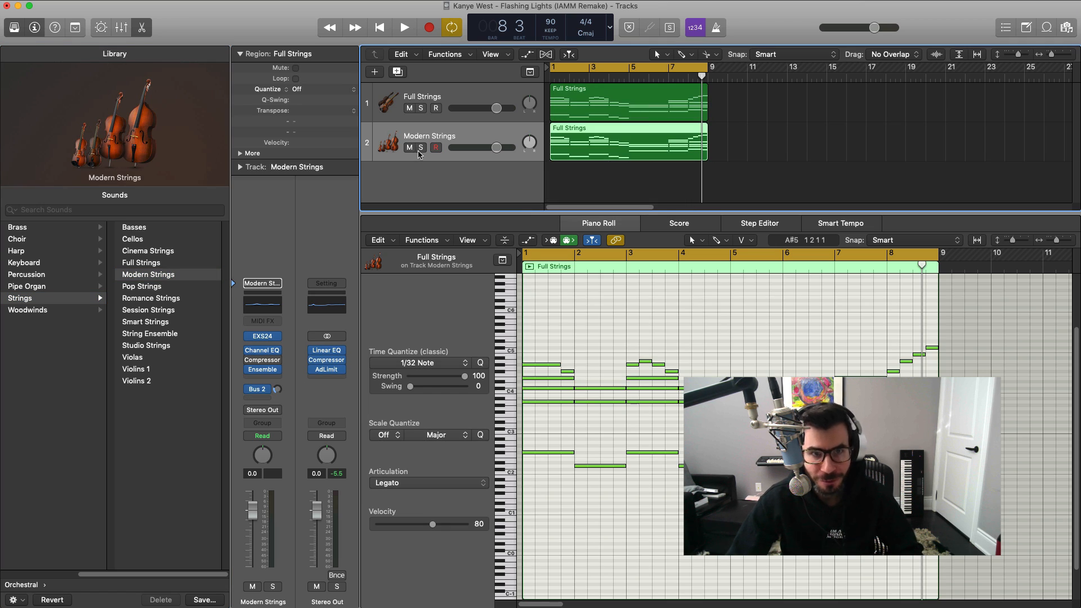
Compare the two string tracks soloed and together, and lower the Modern Strings volume to -5.2 dB.
{"action": "key", "text": "space"}
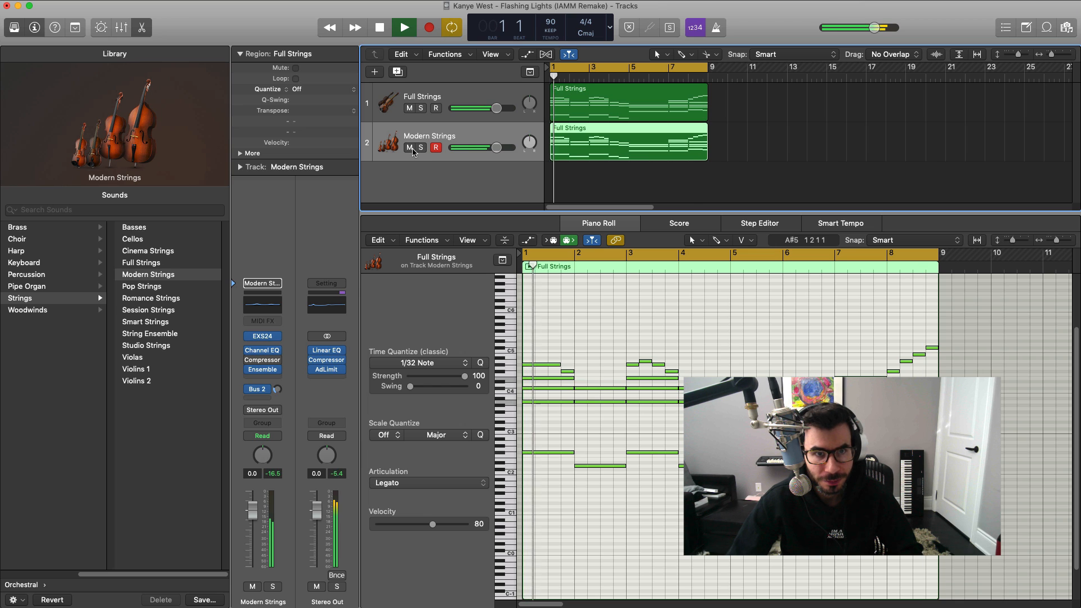
{"action": "left_click", "coordinate": [420, 149]}
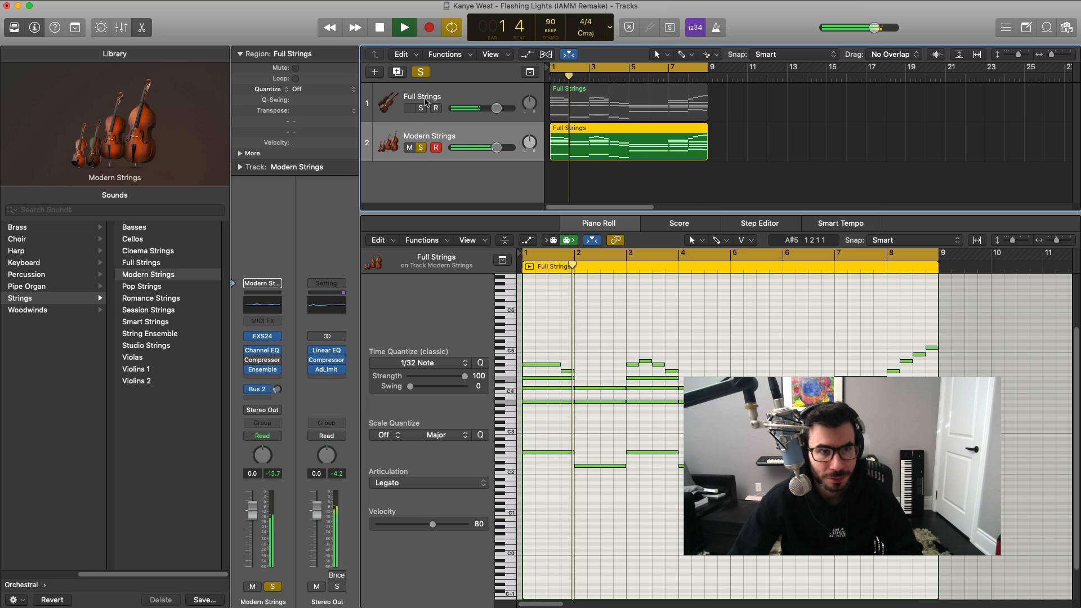
{"action": "left_click", "coordinate": [420, 108]}
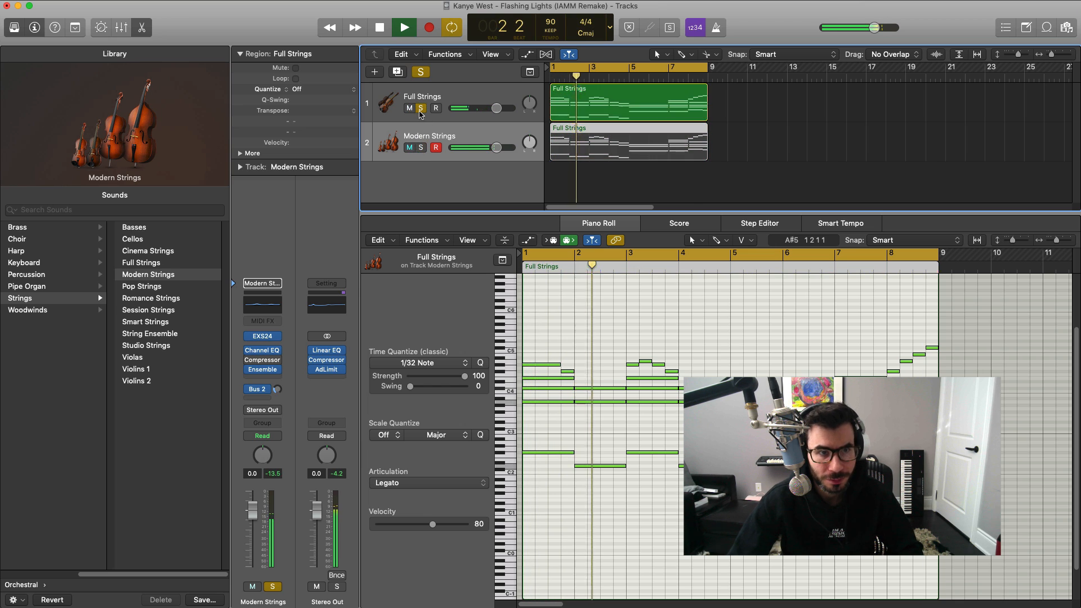
{"action": "left_click", "coordinate": [420, 148]}
{"action": "left_click_drag", "start_coordinate": [466, 150], "coordinate": [453, 150]}
{"action": "left_click", "coordinate": [409, 148]}
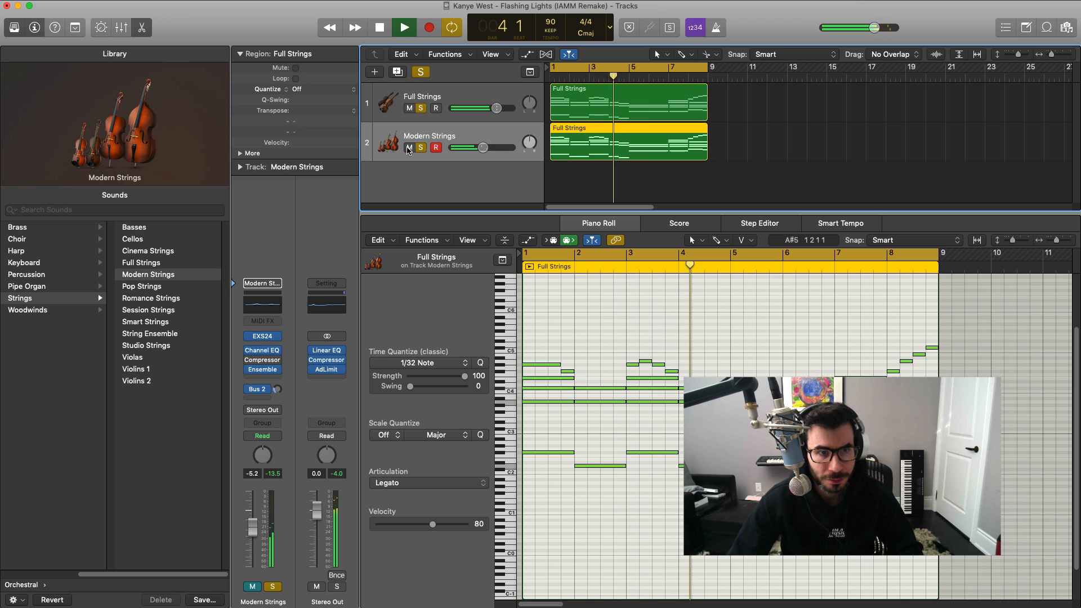
{"action": "left_click", "coordinate": [420, 148]}
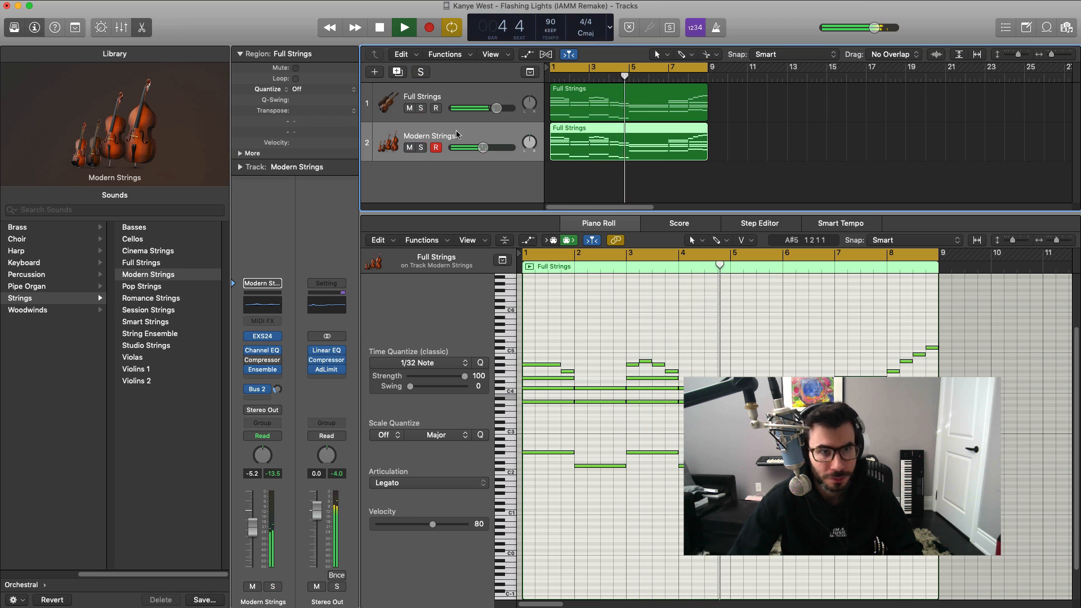
Solo the Full Strings track from the start and adjust its Bus 1 effect send level while it plays.
{"action": "left_click", "coordinate": [438, 100]}
{"action": "left_click", "coordinate": [421, 108]}
{"action": "key", "text": "space"}
{"action": "key", "text": "space"}
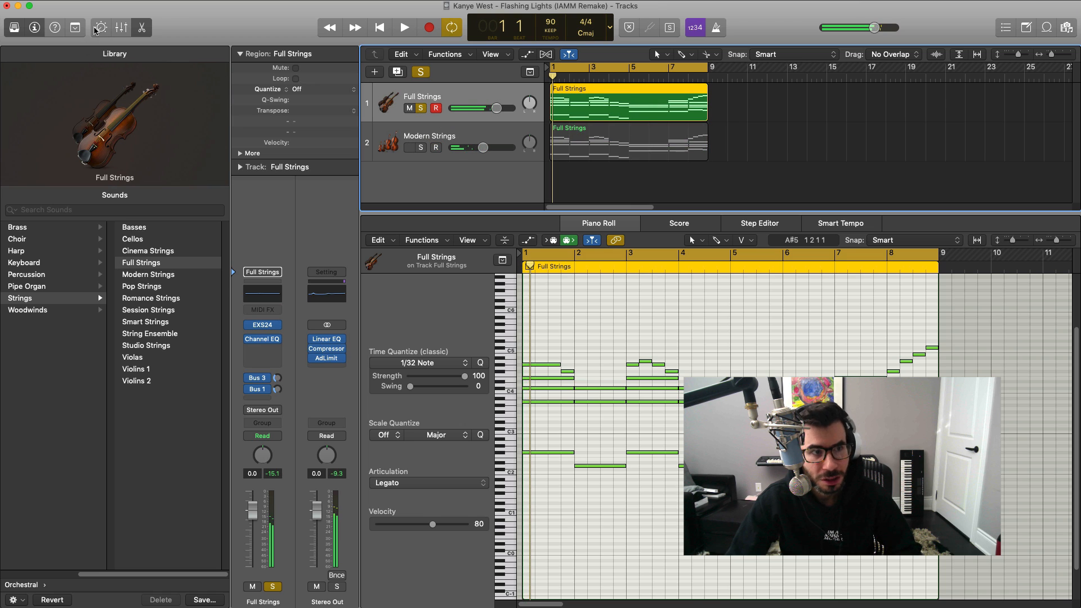
{"action": "left_click", "coordinate": [98, 28]}
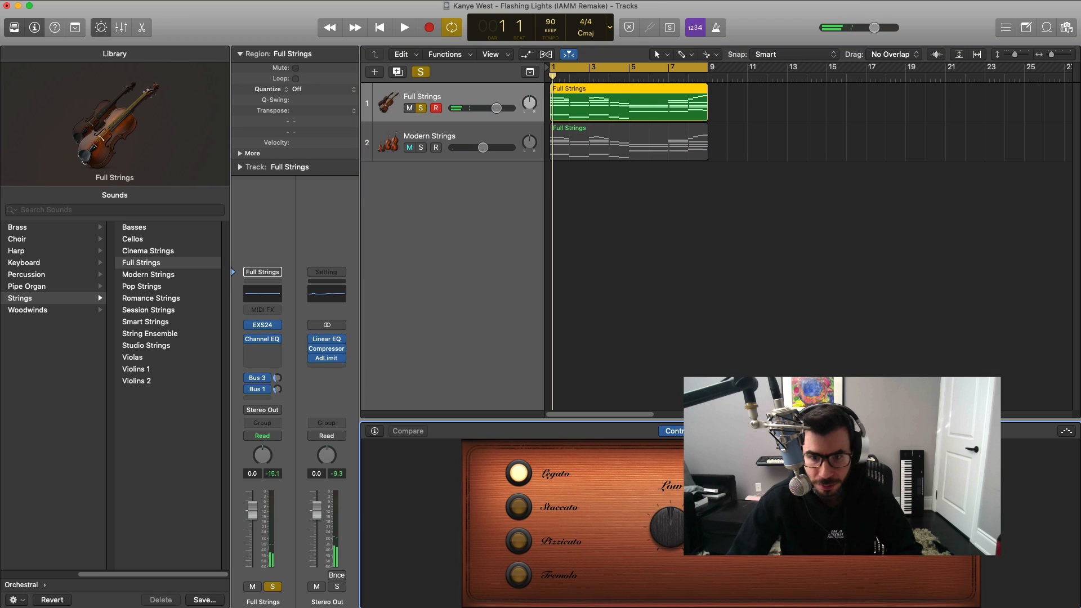
{"action": "key", "text": "space"}
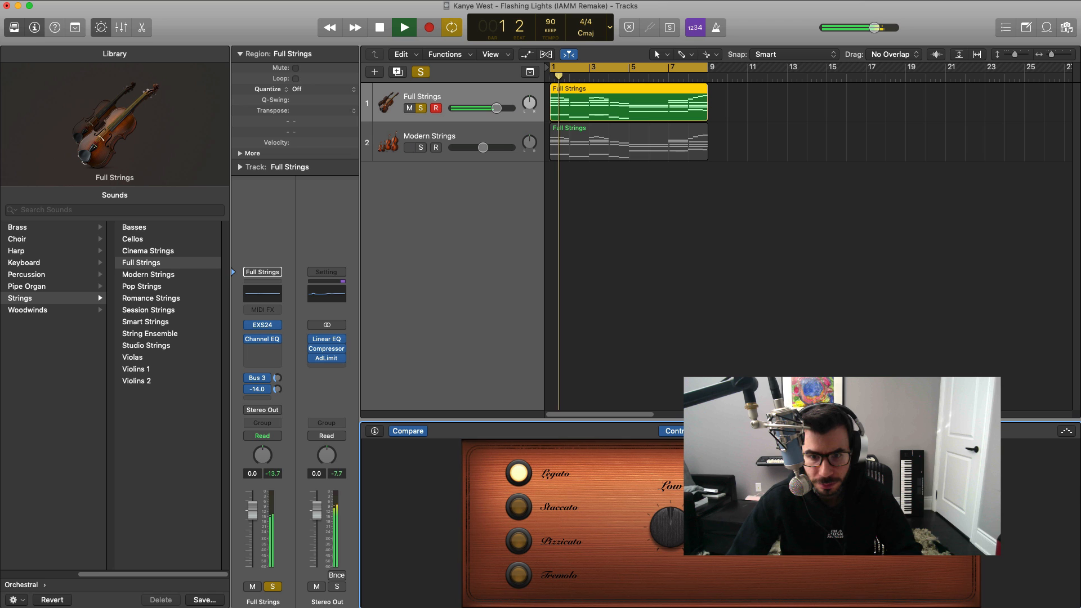
{"action": "key", "text": "b"}
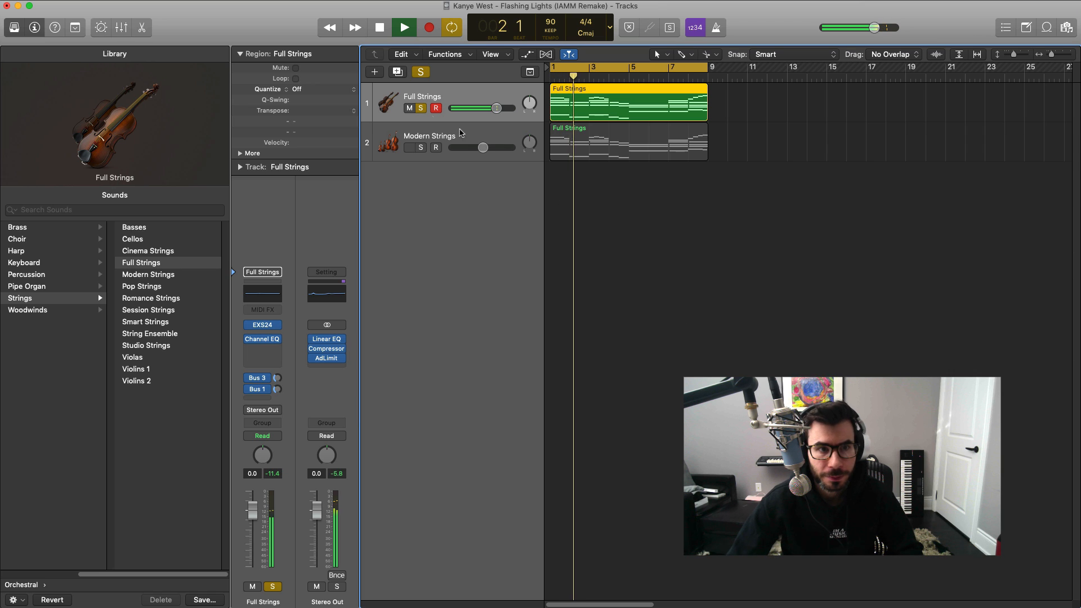
Lower the Modern Strings volume to about -6 dB with both tracks soloed, and clear the solos.
{"action": "left_click", "coordinate": [421, 148]}
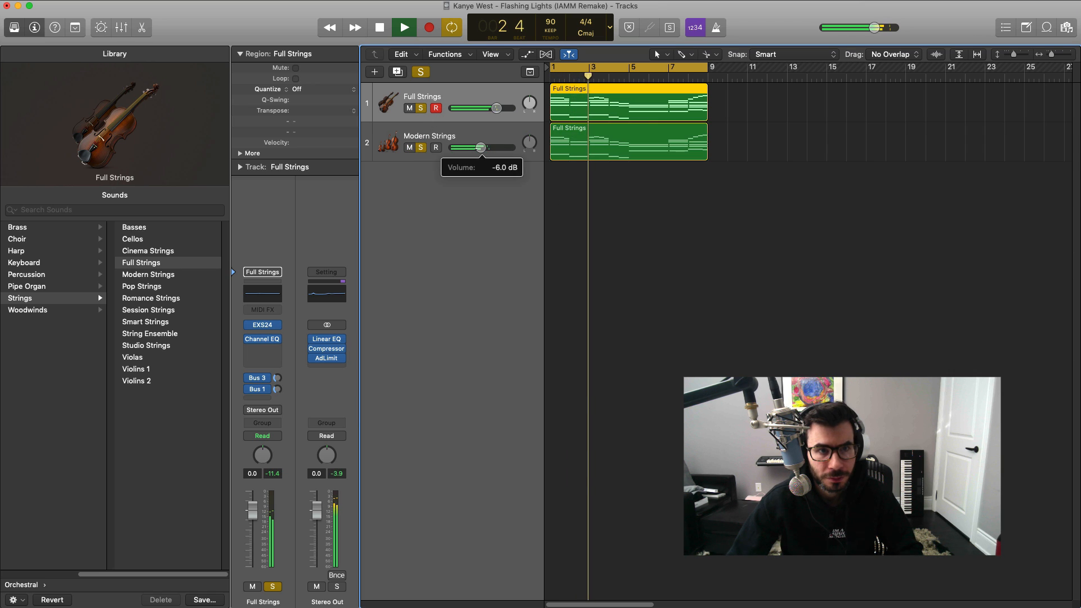
{"action": "left_click_drag", "start_coordinate": [480, 147], "coordinate": [480, 148]}
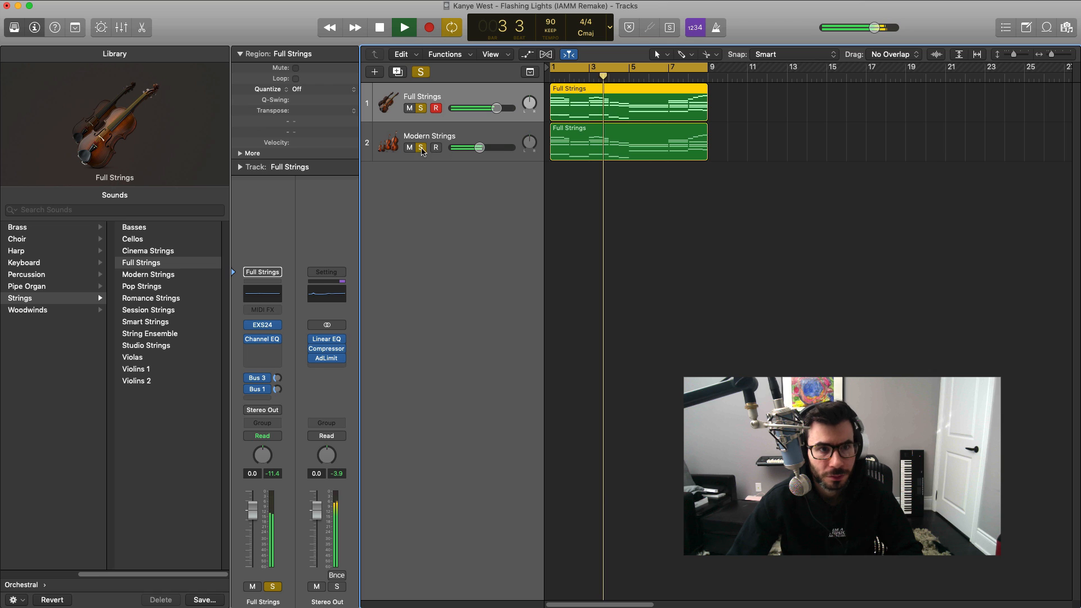
{"action": "left_click", "coordinate": [422, 147]}
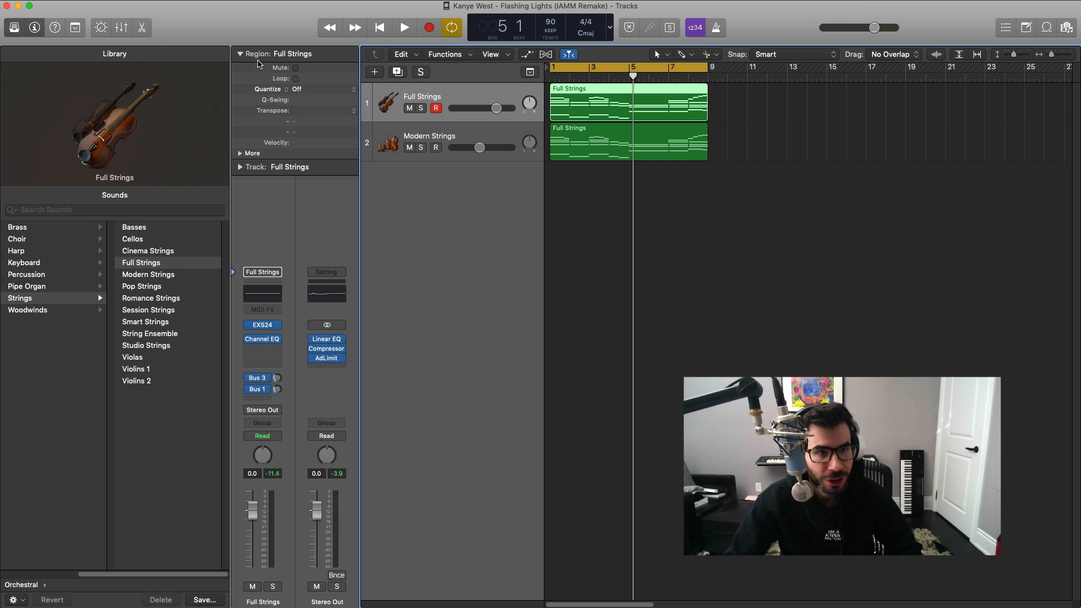
Add another software instrument track below Modern Strings and copy the eight-bar strings region onto it.
{"action": "left_click", "coordinate": [373, 72]}
{"action": "key", "text": "Return"}
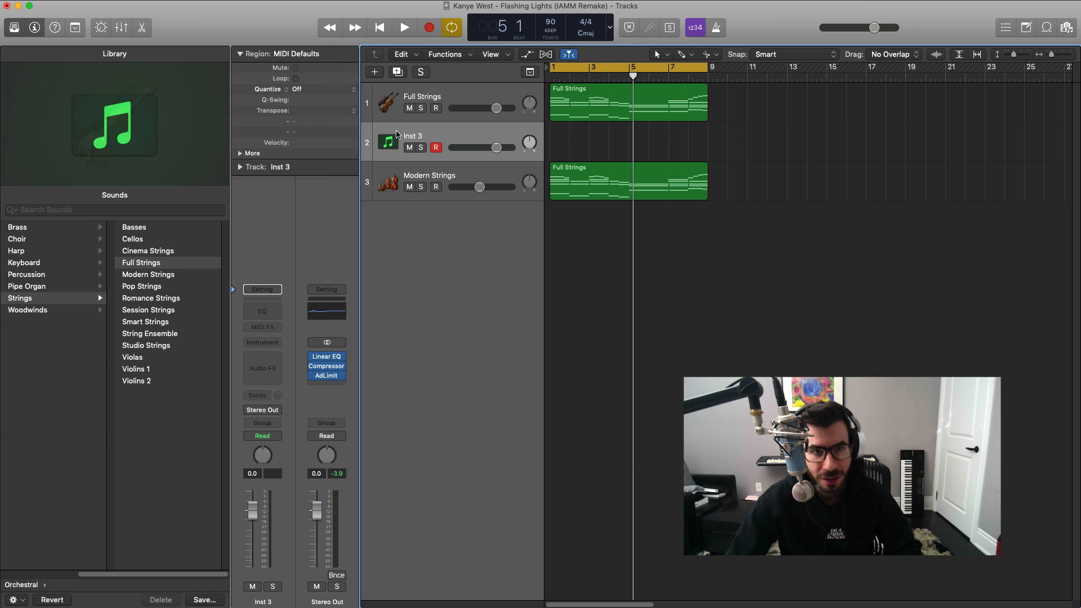
{"action": "left_click_drag", "start_coordinate": [425, 134], "coordinate": [465, 218]}
{"action": "left_click_drag", "start_coordinate": [639, 158], "coordinate": [637, 186]}
Load the Vintage Mellotron instrument on the new third track, hide the sound library, and play from bar 1.
{"action": "left_click", "coordinate": [280, 345]}
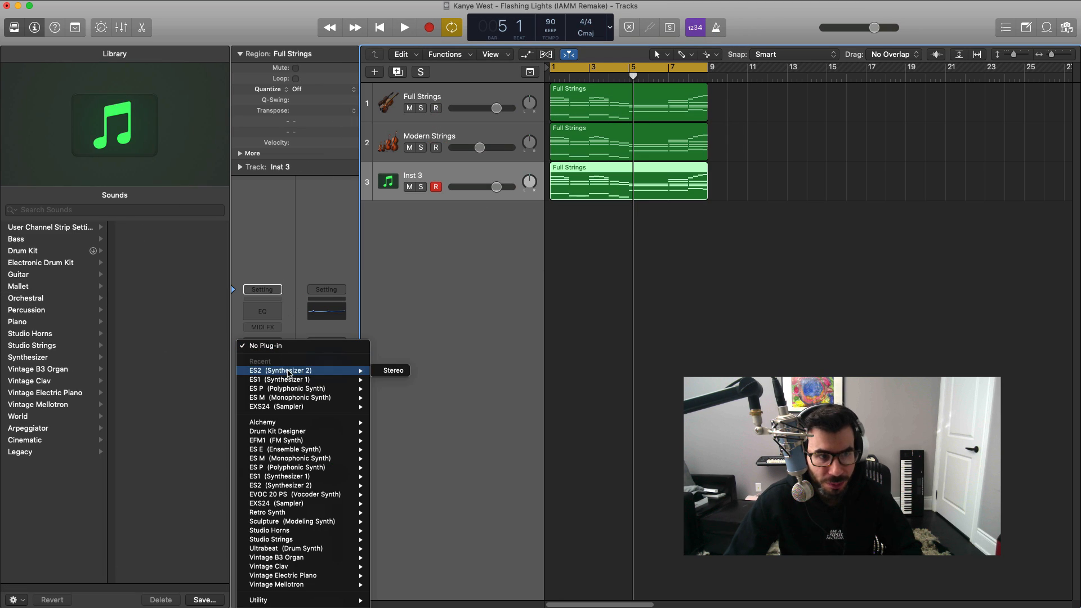
{"action": "left_click", "coordinate": [284, 584]}
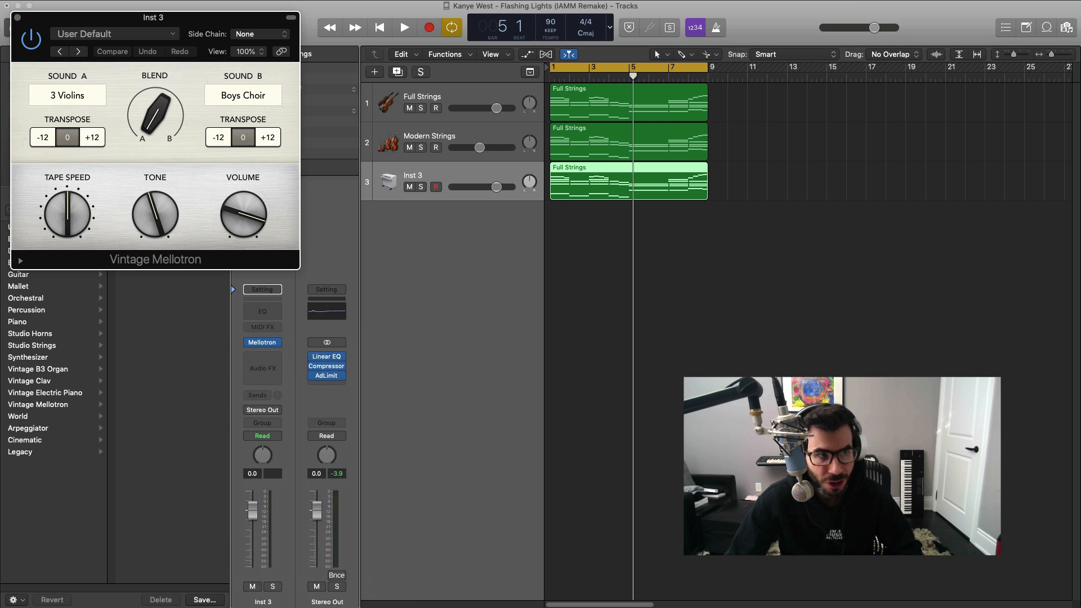
{"action": "left_click_drag", "start_coordinate": [107, 17], "coordinate": [579, 187]}
{"action": "left_click", "coordinate": [16, 27]}
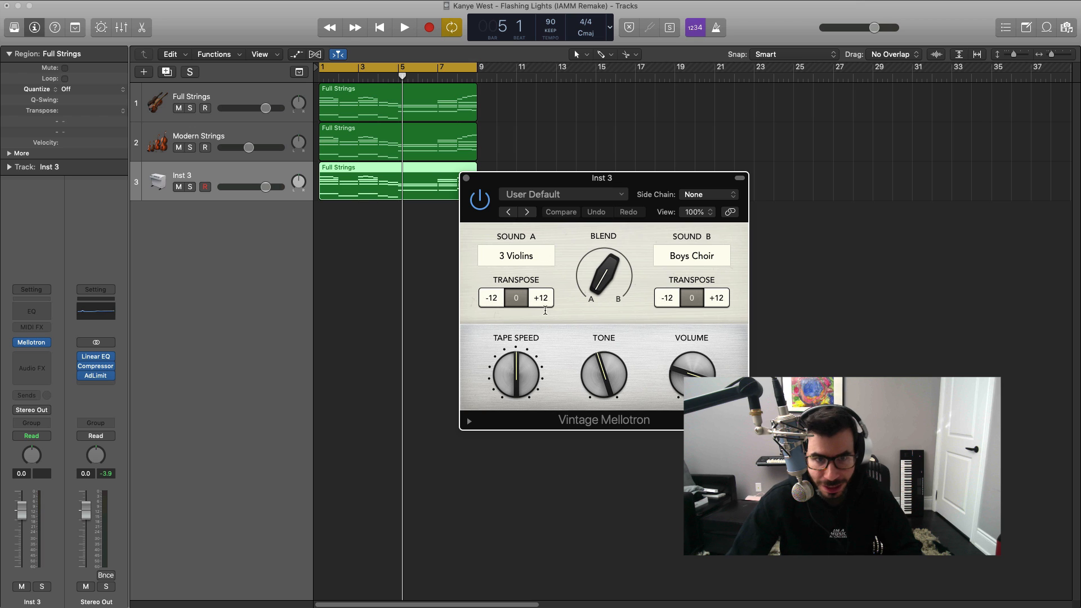
{"action": "key", "text": "Return"}
{"action": "key", "text": "space"}
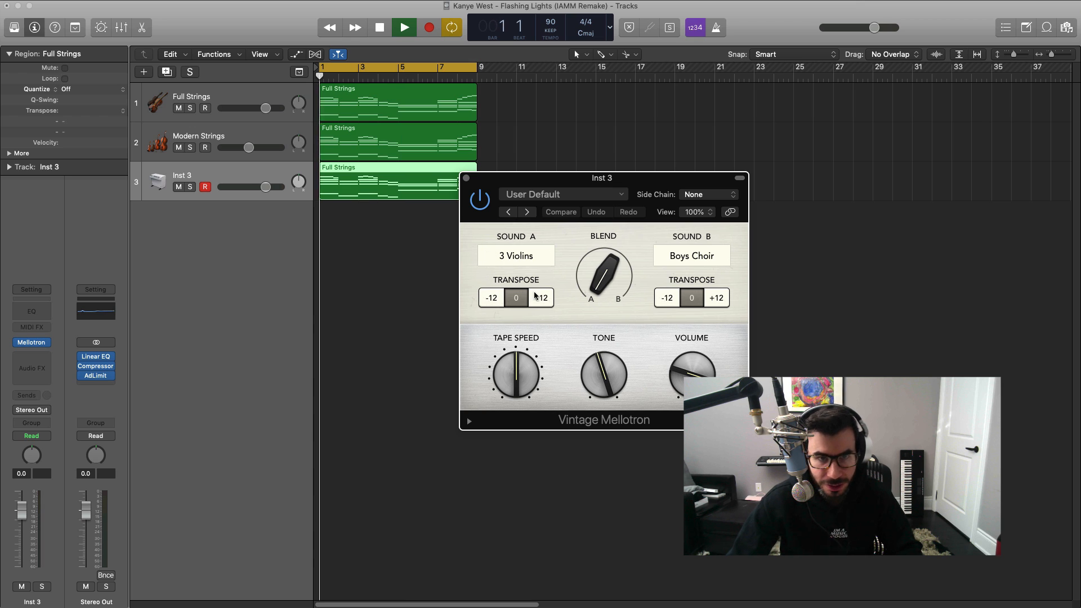
Solo the Mellotron track, set the instrument's tape speed to 2 and tone to 61, and close its window.
{"action": "left_click", "coordinate": [191, 186]}
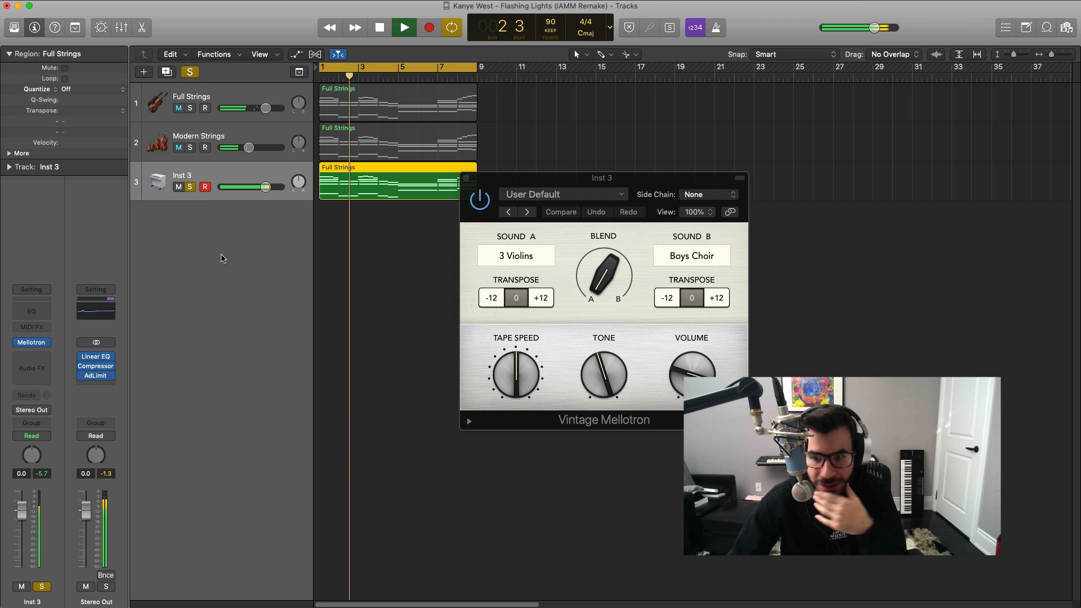
{"action": "left_click_drag", "start_coordinate": [513, 384], "coordinate": [508, 354]}
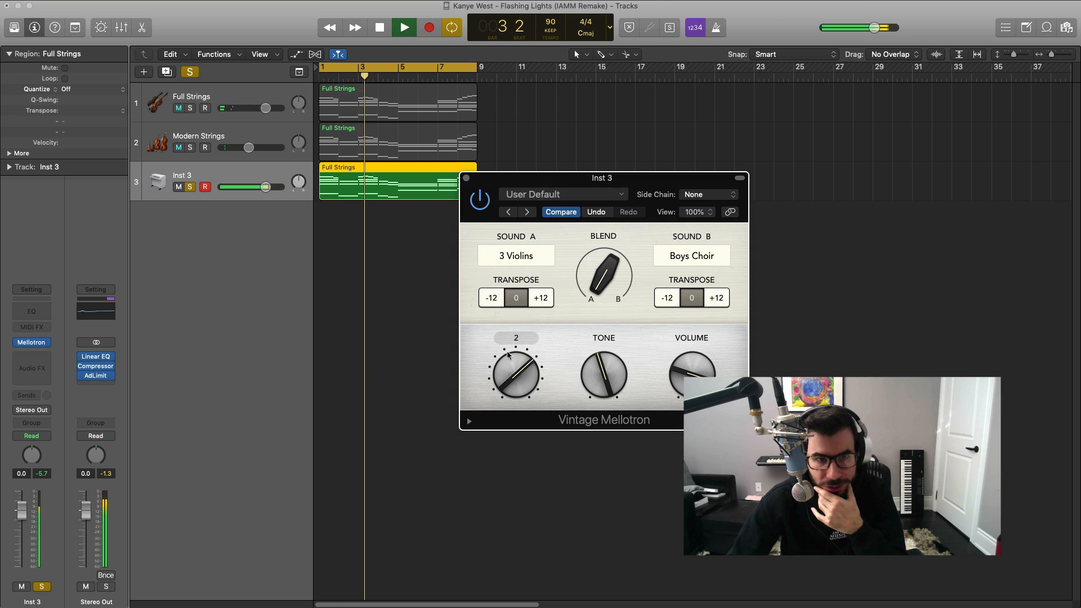
{"action": "left_click_drag", "start_coordinate": [594, 396], "coordinate": [597, 356]}
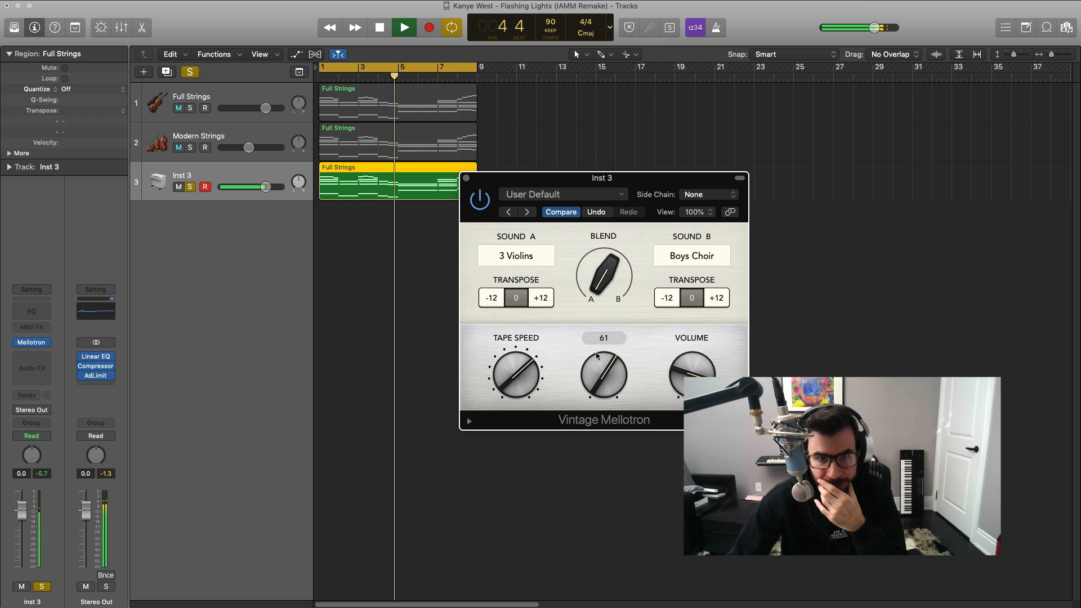
{"action": "left_click", "coordinate": [467, 179]}
Solo the Modern Strings and Full Strings tracks too, lower the Mellotron track's volume to -8.2 dB, and stop playback.
{"action": "left_click", "coordinate": [191, 147]}
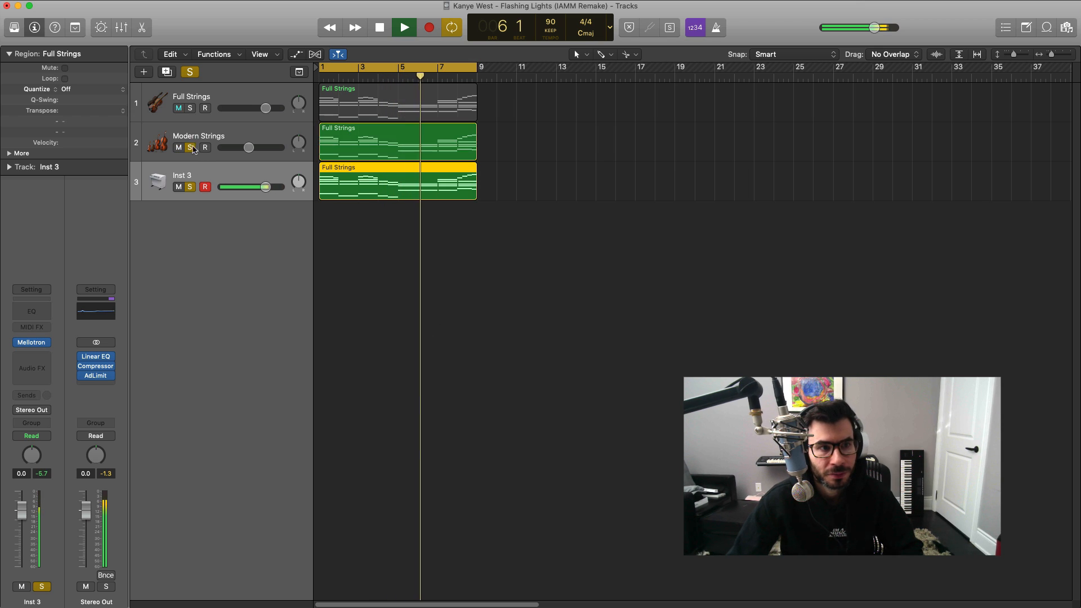
{"action": "left_click", "coordinate": [191, 108]}
{"action": "left_click_drag", "start_coordinate": [266, 190], "coordinate": [247, 187]}
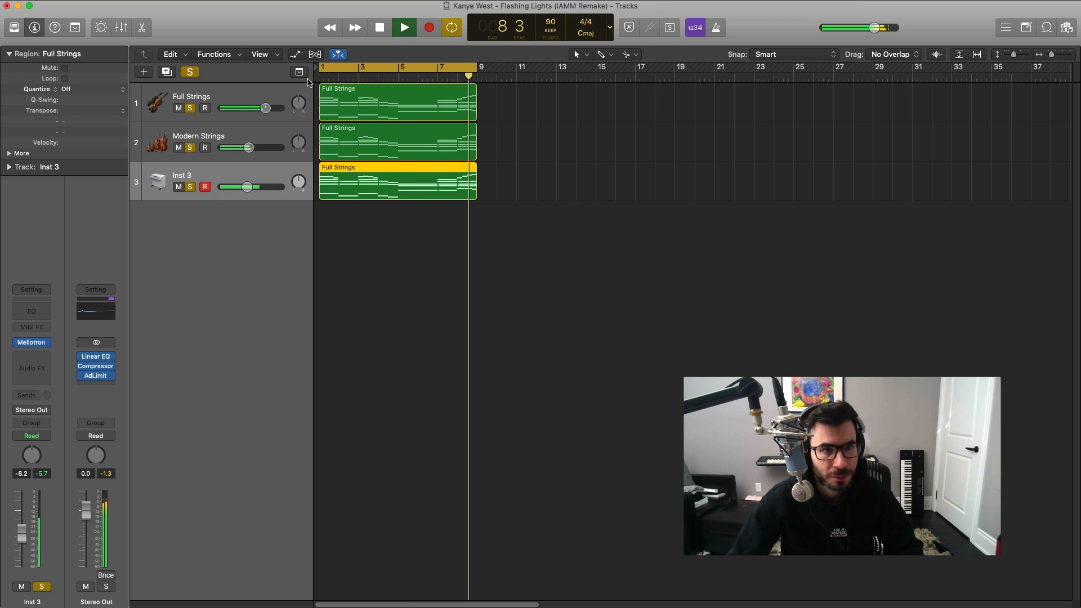
{"action": "scroll", "coordinate": [431, 169], "scroll_direction": "up", "scroll_amount": 5}
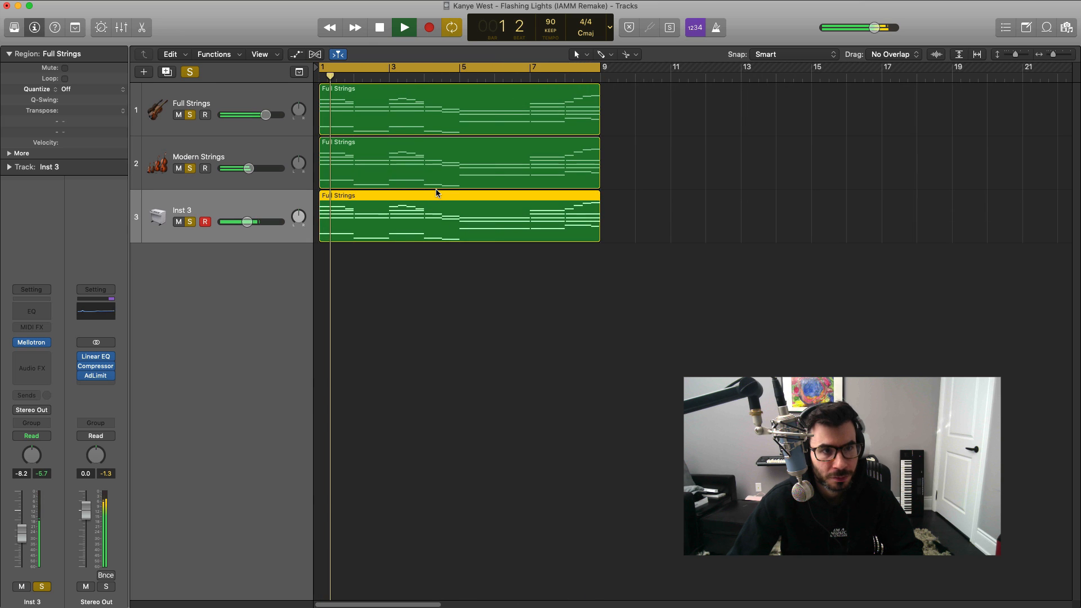
{"action": "scroll", "coordinate": [437, 193], "scroll_direction": "up", "scroll_amount": 1}
{"action": "scroll", "coordinate": [436, 194], "scroll_direction": "up", "scroll_amount": 1}
{"action": "key", "text": "space"}
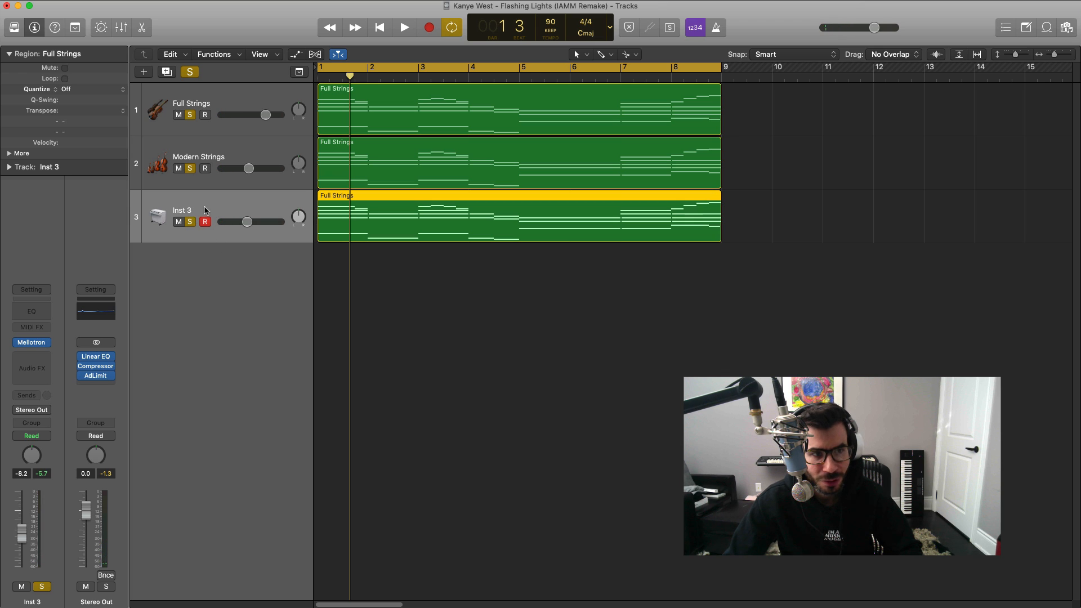
Play Full Strings, Modern Strings and Mellotron by soloing them in turn, set the Mellotron volume to -7.8 dB, and clear the solos.
{"action": "left_click", "coordinate": [191, 222]}
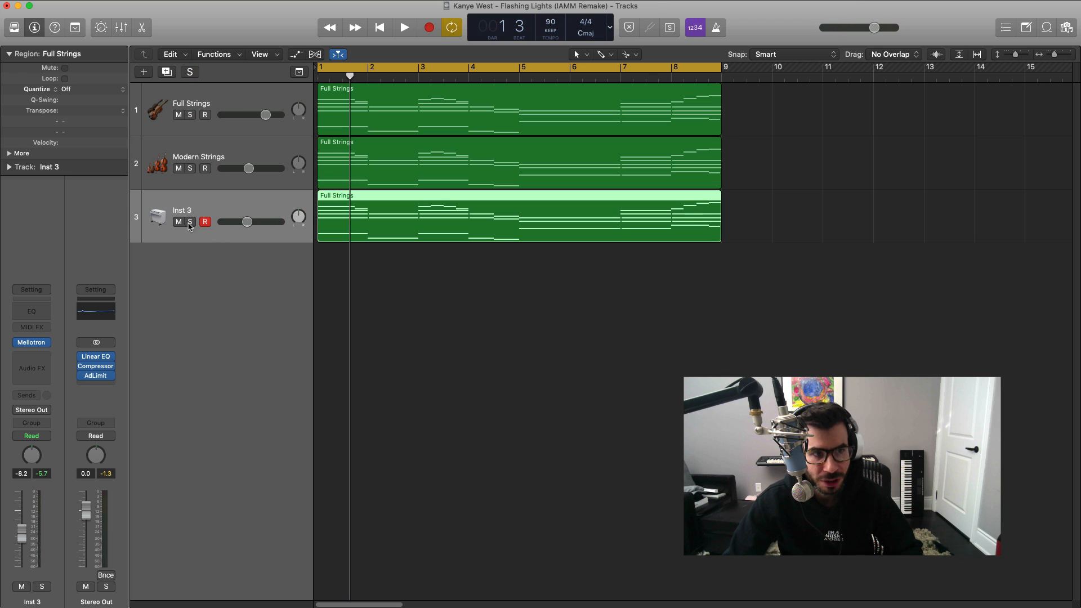
{"action": "left_click", "coordinate": [191, 115]}
{"action": "key", "text": "space"}
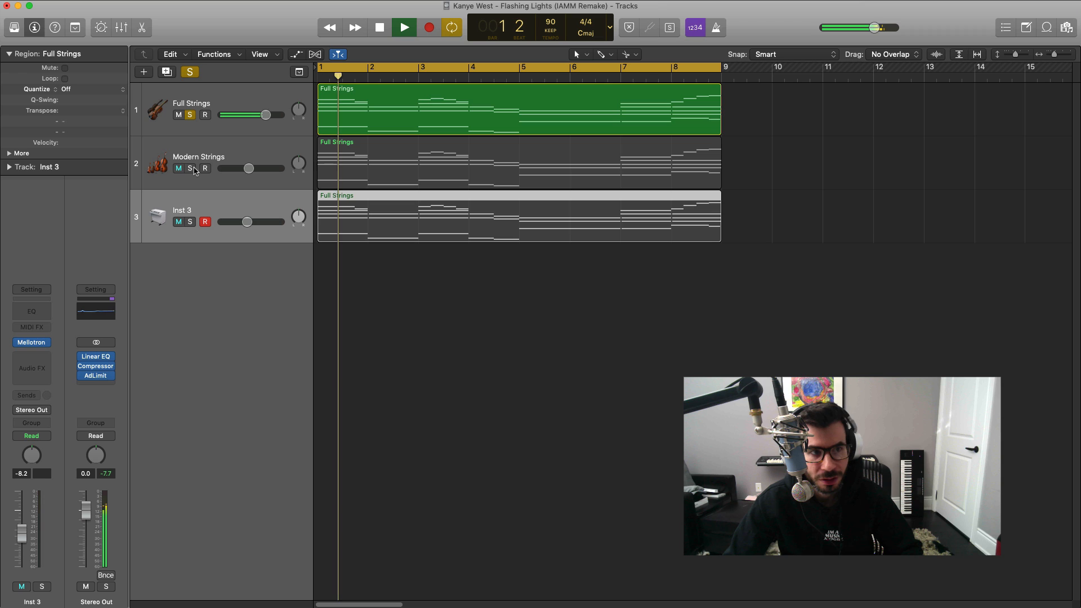
{"action": "left_click", "coordinate": [190, 169]}
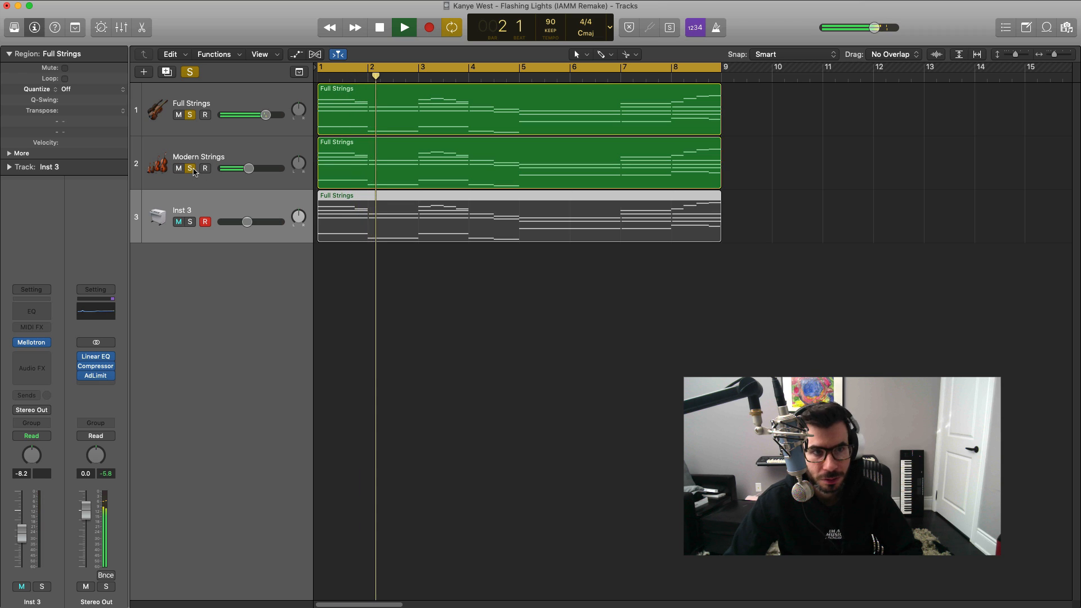
{"action": "left_click", "coordinate": [189, 223]}
{"action": "left_click_drag", "start_coordinate": [228, 222], "coordinate": [218, 225]}
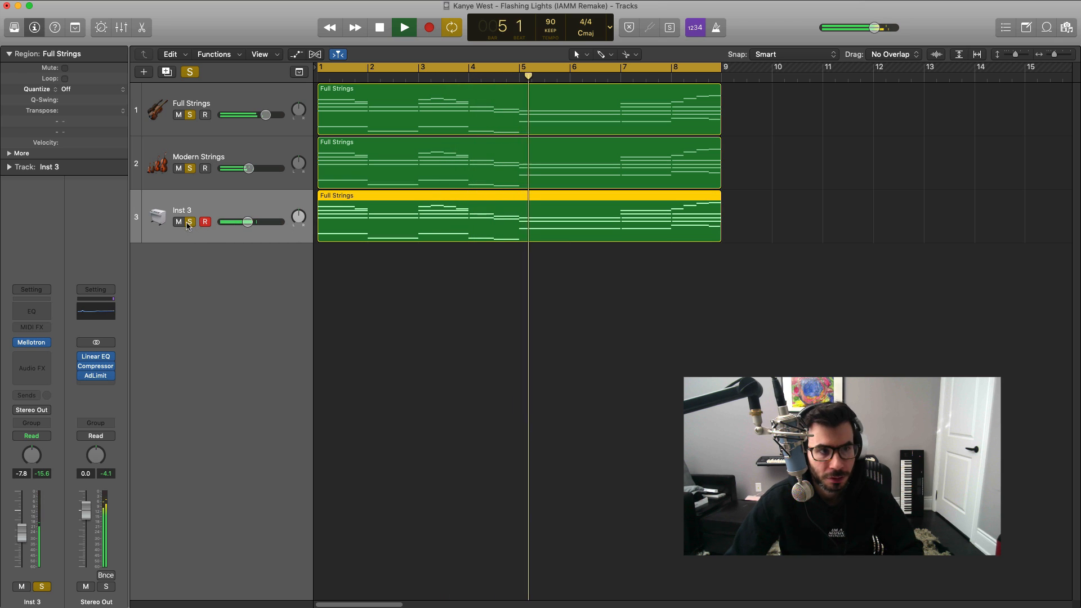
{"action": "left_click", "coordinate": [189, 222]}
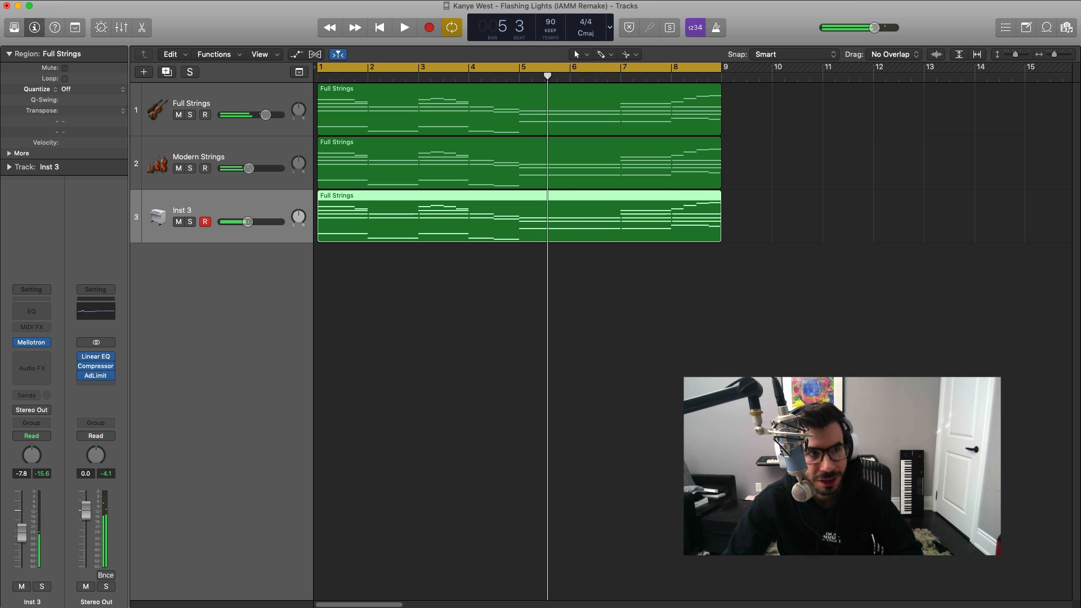
Add a fourth software instrument track and load Xtra Bass Section Legato from the Legacy Jam Pack Symphony Orchestra strings.
{"action": "left_click", "coordinate": [144, 72]}
{"action": "key", "text": "Return"}
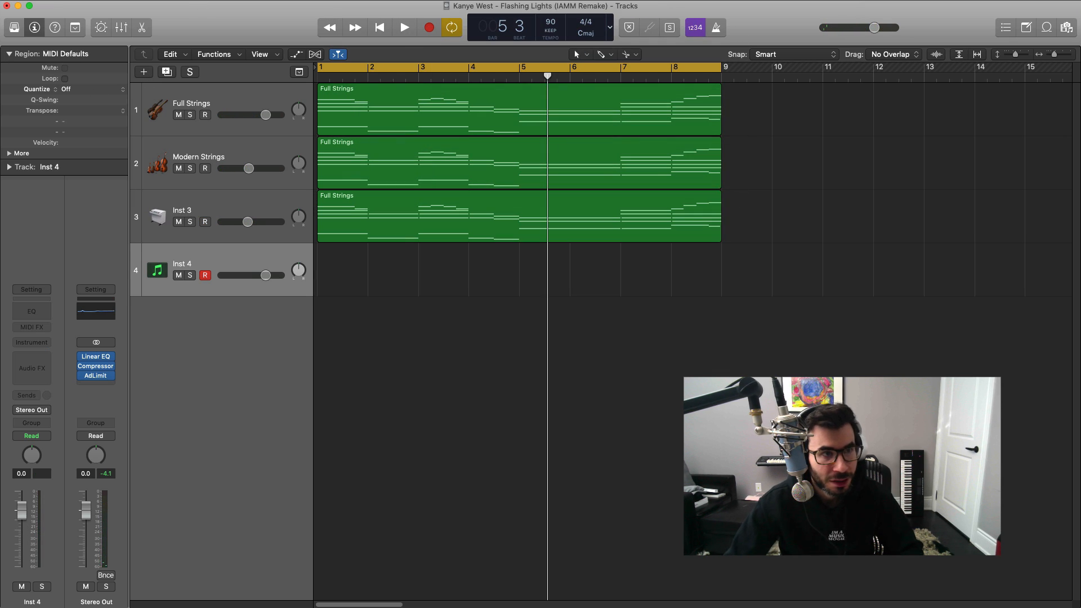
{"action": "left_click", "coordinate": [15, 27]}
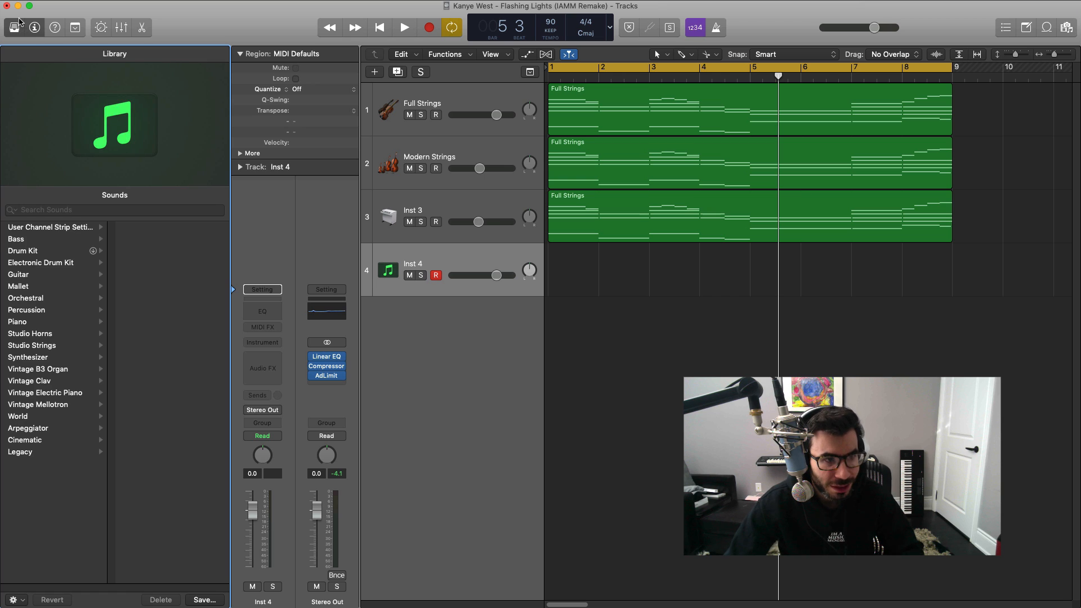
{"action": "left_click", "coordinate": [51, 454]}
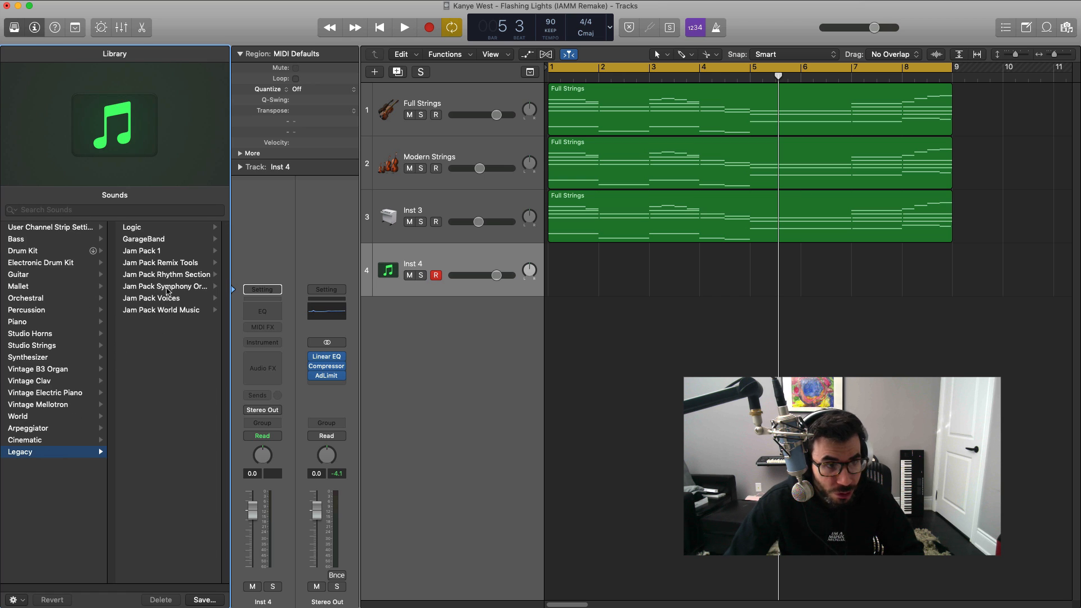
{"action": "left_click", "coordinate": [165, 287]}
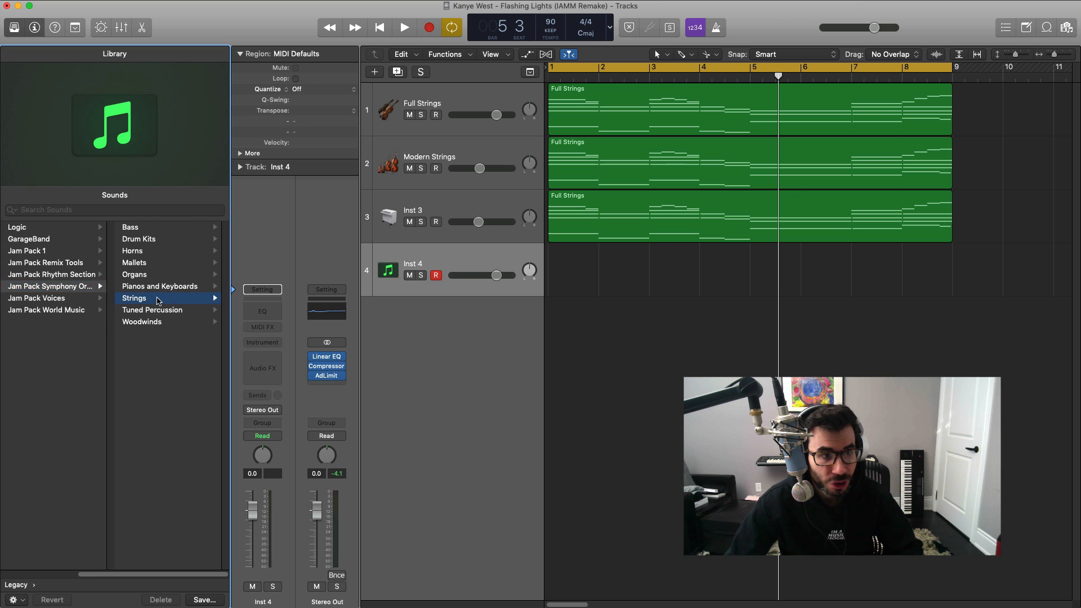
{"action": "left_click", "coordinate": [157, 300]}
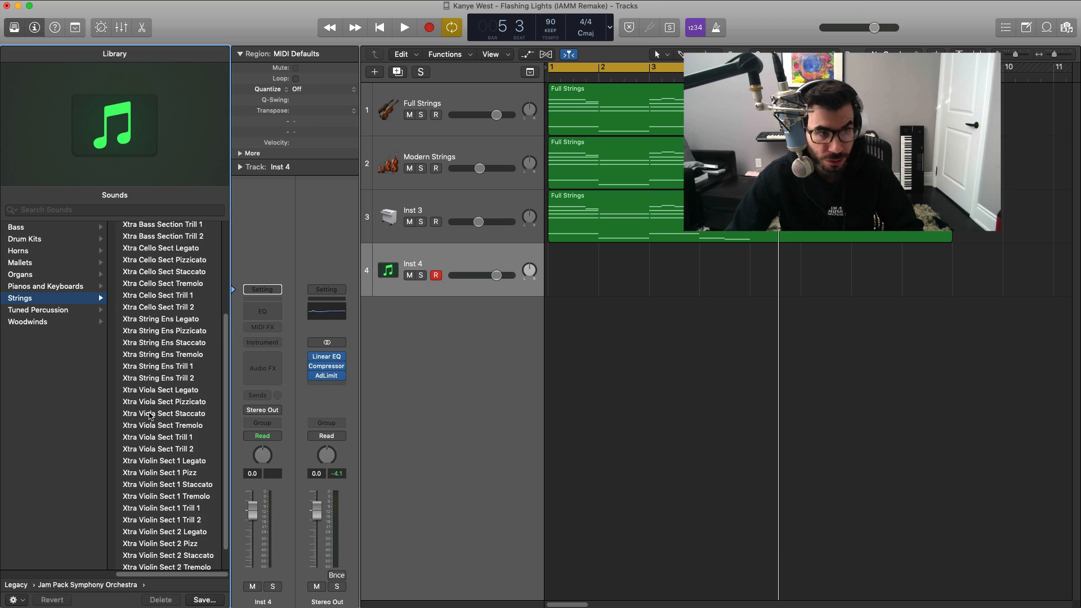
{"action": "scroll", "coordinate": [150, 417], "scroll_direction": "up", "scroll_amount": 5}
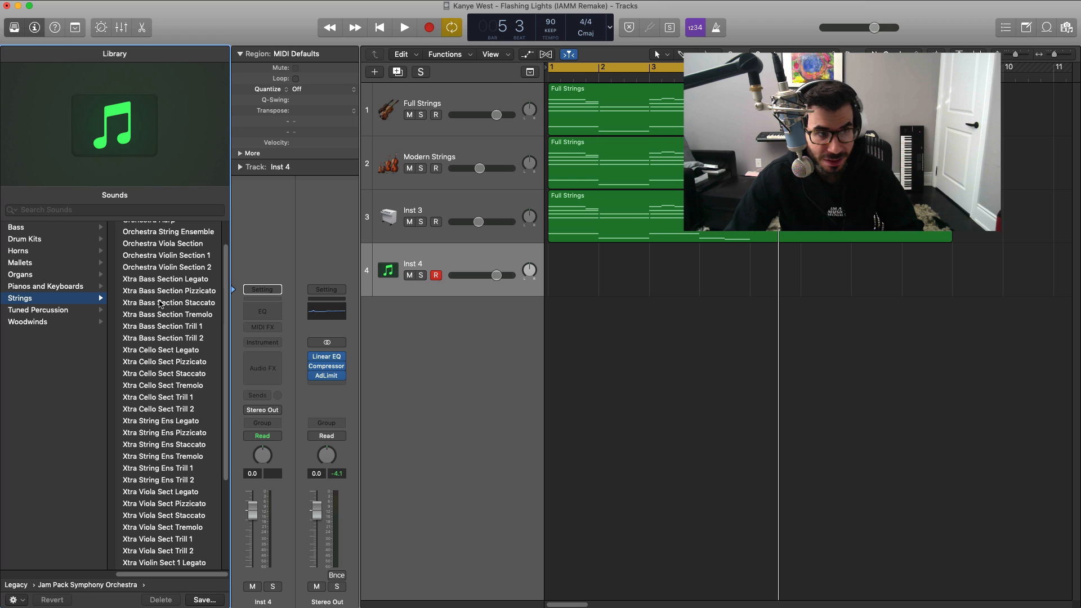
{"action": "left_click", "coordinate": [164, 279]}
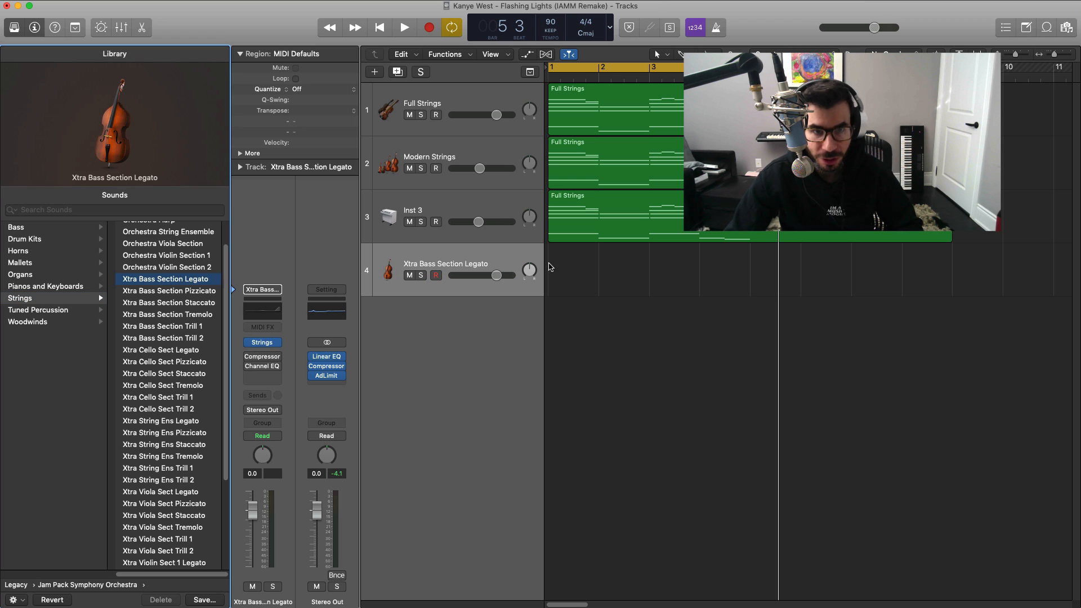
Create an empty eight-bar region from bar 1 on the bass section track and open it for note editing.
{"action": "left_click", "coordinate": [571, 278], "text": "super"}
{"action": "left_click_drag", "start_coordinate": [593, 289], "coordinate": [952, 290]}
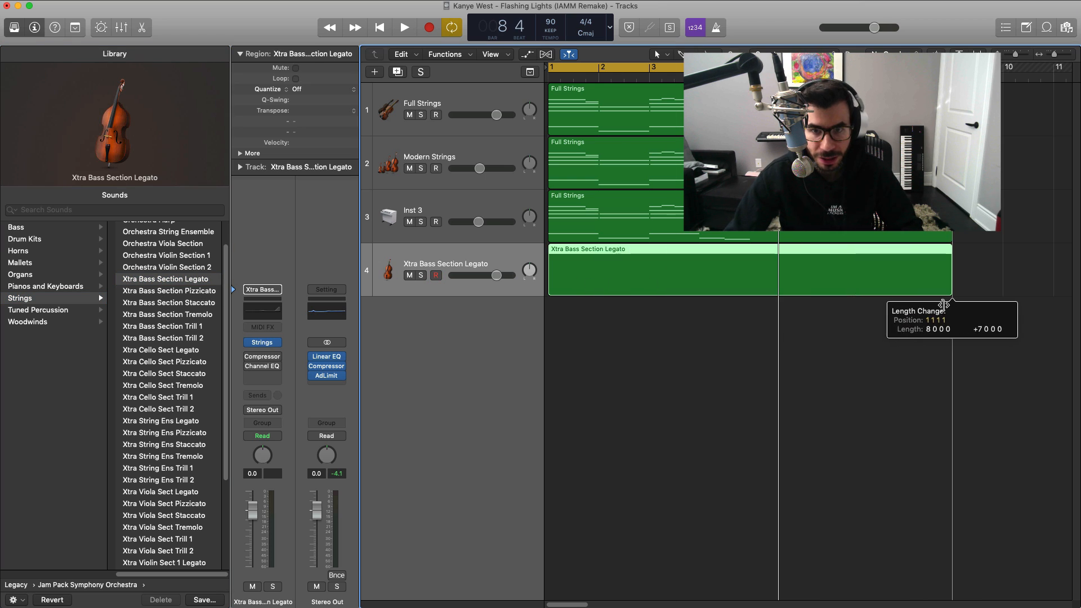
{"action": "left_click", "coordinate": [12, 27]}
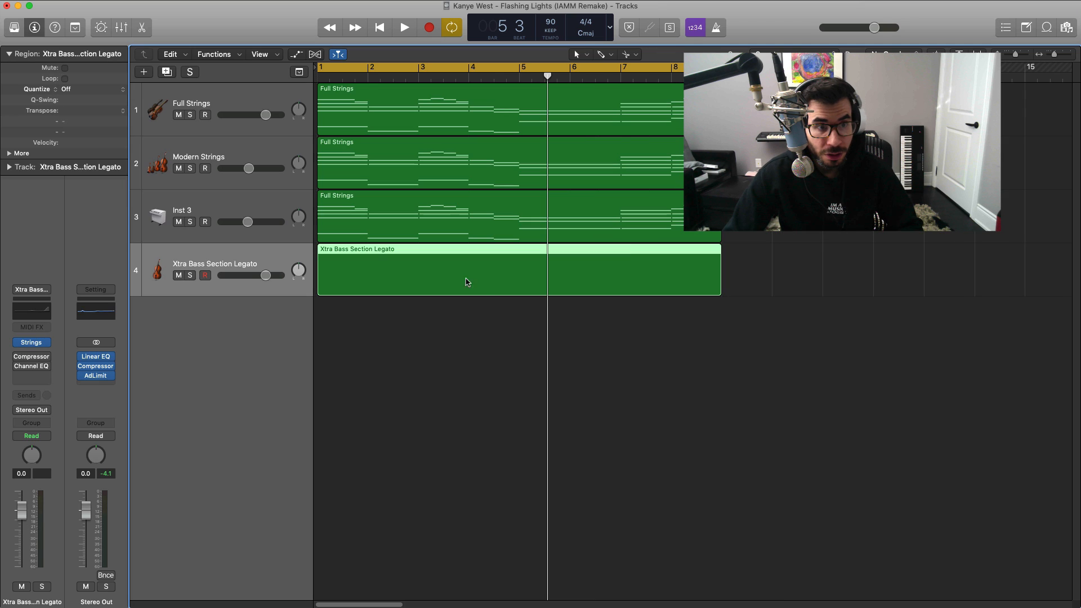
{"action": "double_click", "coordinate": [481, 286]}
{"action": "key", "text": "Return"}
{"action": "key", "text": "space"}
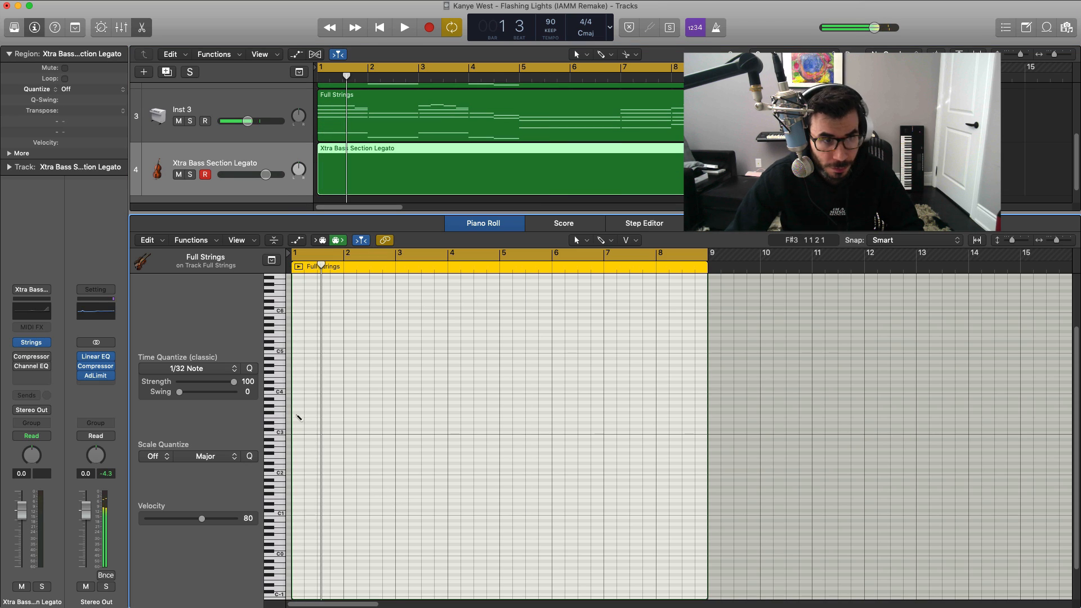
Add an F#3 note at bar 1, transpose it down two octaves, double it an octave lower, and repeat the pair.
{"action": "left_click", "coordinate": [299, 414]}
{"action": "left_click_drag", "start_coordinate": [304, 414], "coordinate": [298, 414]}
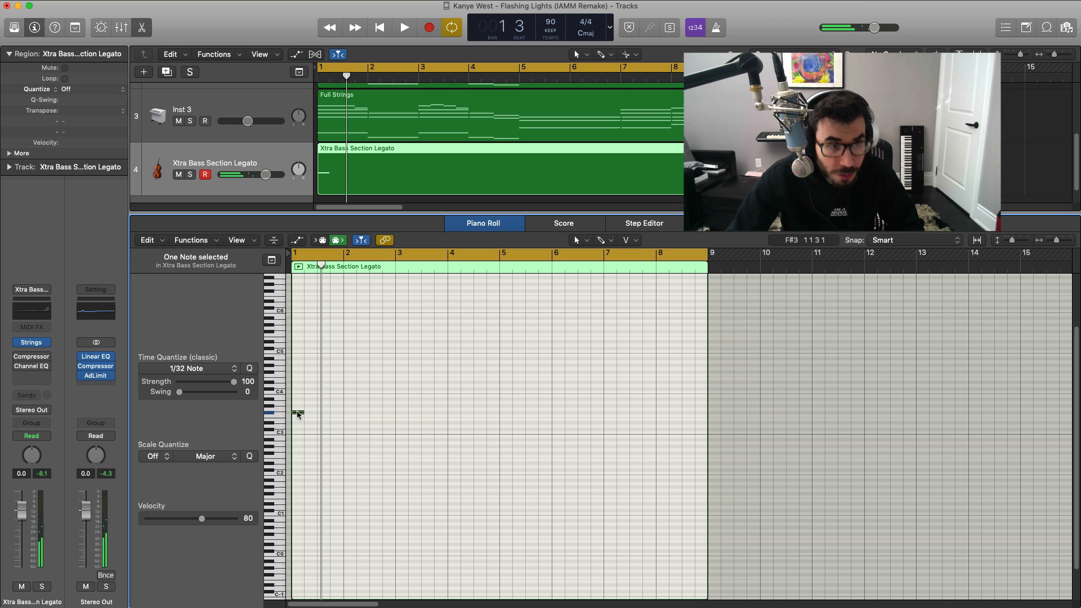
{"action": "key", "text": "alt+shift+Down"}
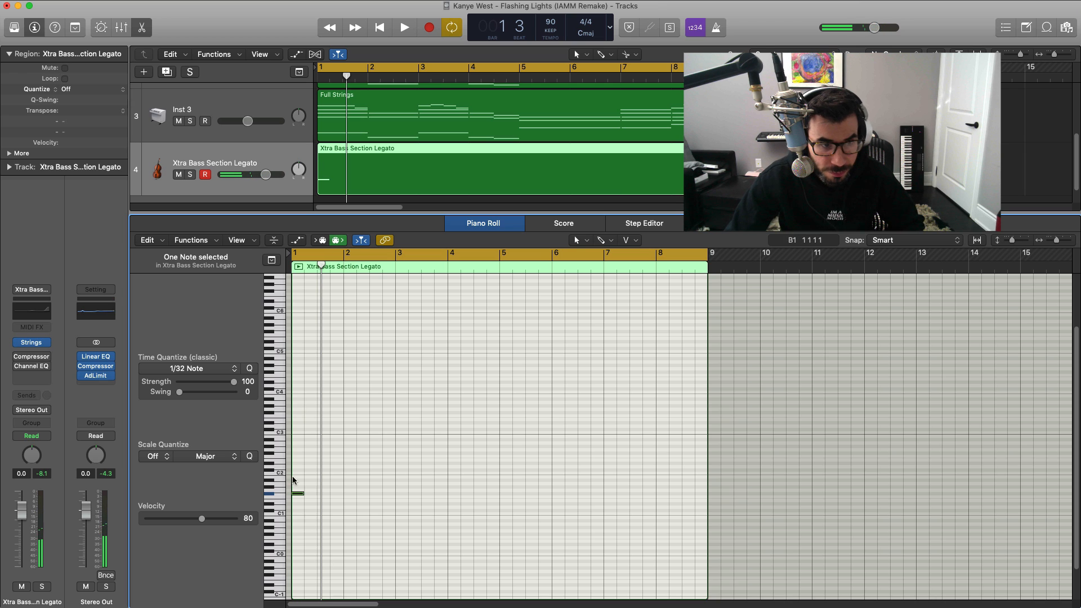
{"action": "mouse_move", "coordinate": [297, 497]}
{"action": "left_mouse_down"}
{"action": "mouse_move", "coordinate": [297, 538]}
{"action": "mouse_move", "coordinate": [299, 477]}
{"action": "left_mouse_up"}
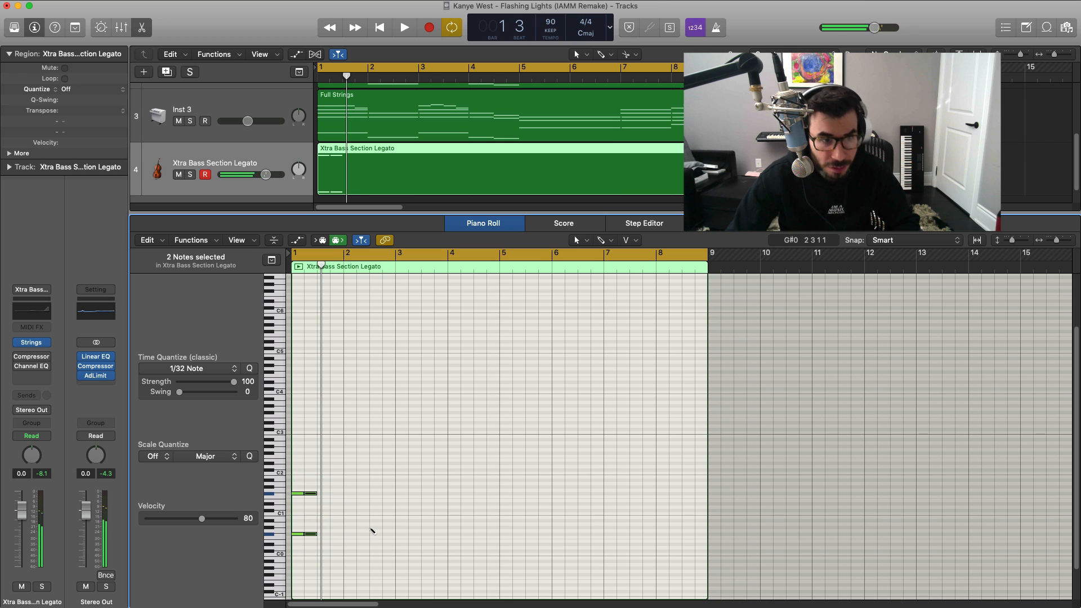
{"action": "key", "text": "space"}
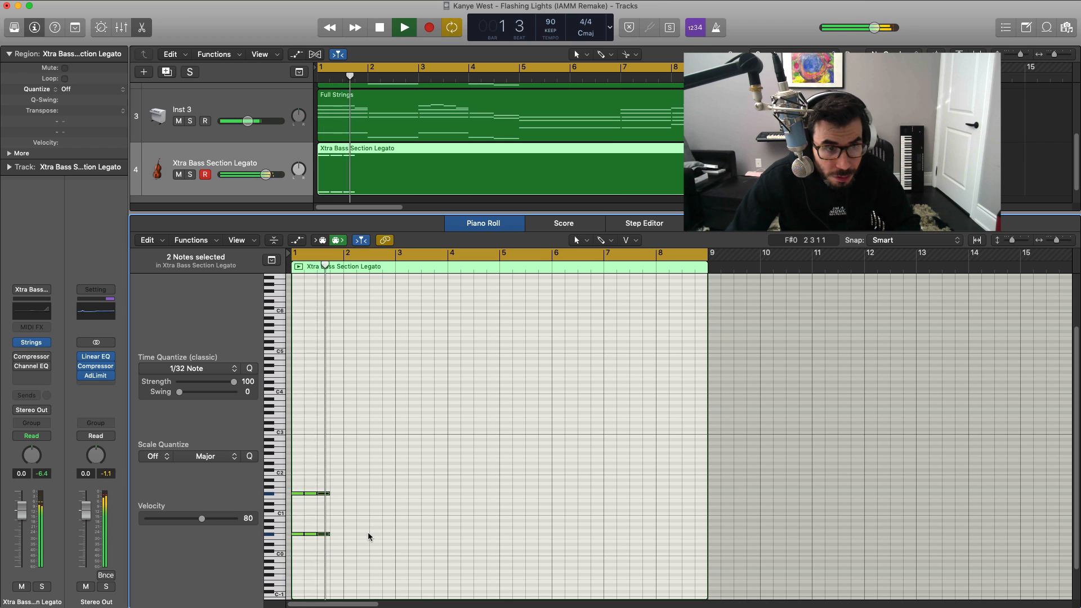
{"action": "key", "text": "space"}
Shorten the octave bass notes to sixteenths and repeat them as steady eighth-note hits across bars 1 and 2.
{"action": "left_click_drag", "start_coordinate": [369, 537], "coordinate": [295, 473]}
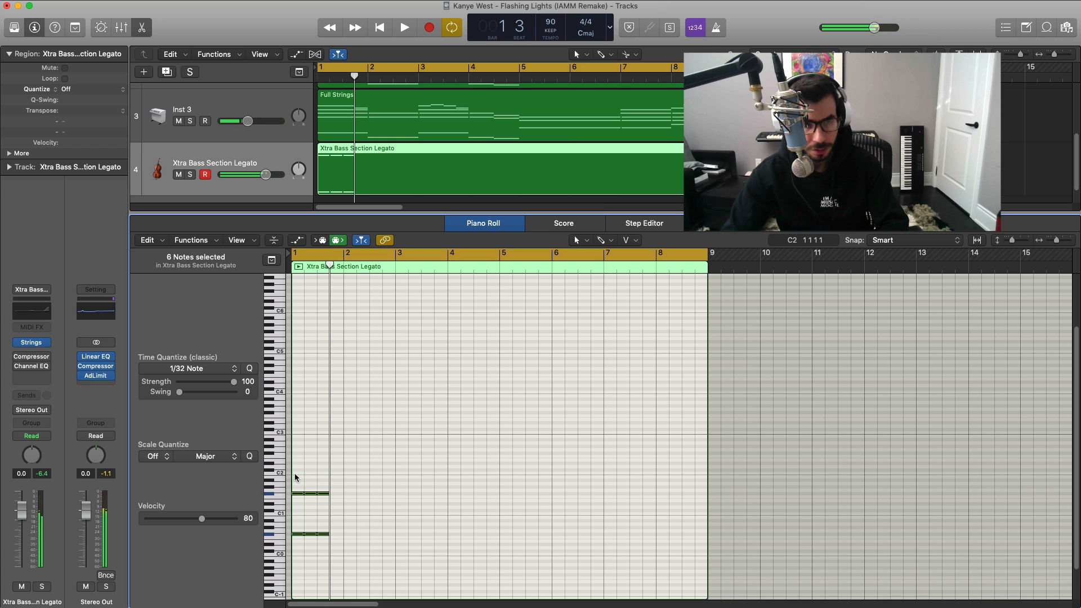
{"action": "scroll", "coordinate": [427, 542], "scroll_direction": "right", "scroll_amount": 5}
{"action": "scroll", "coordinate": [427, 540], "scroll_direction": "left", "scroll_amount": 4}
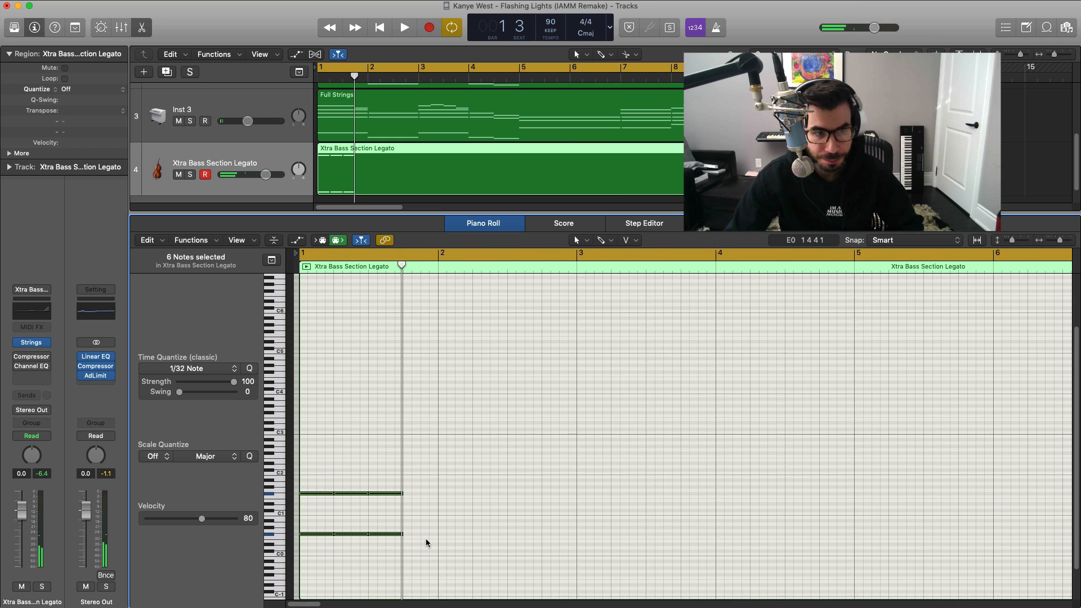
{"action": "left_click_drag", "start_coordinate": [326, 562], "coordinate": [297, 476]}
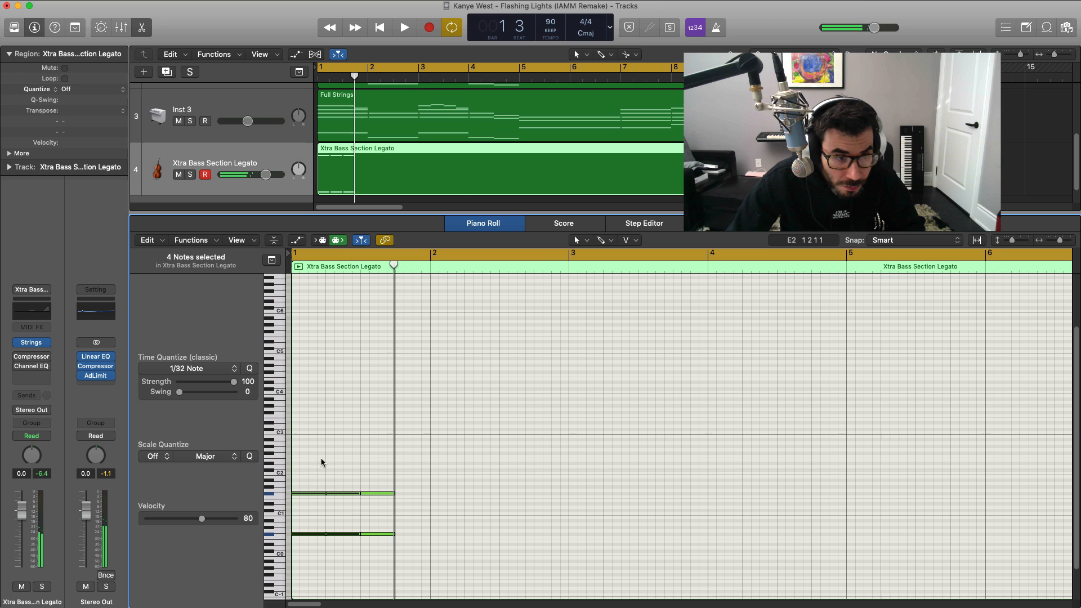
{"action": "left_click_drag", "start_coordinate": [476, 562], "coordinate": [299, 503]}
{"action": "key", "text": "super+r"}
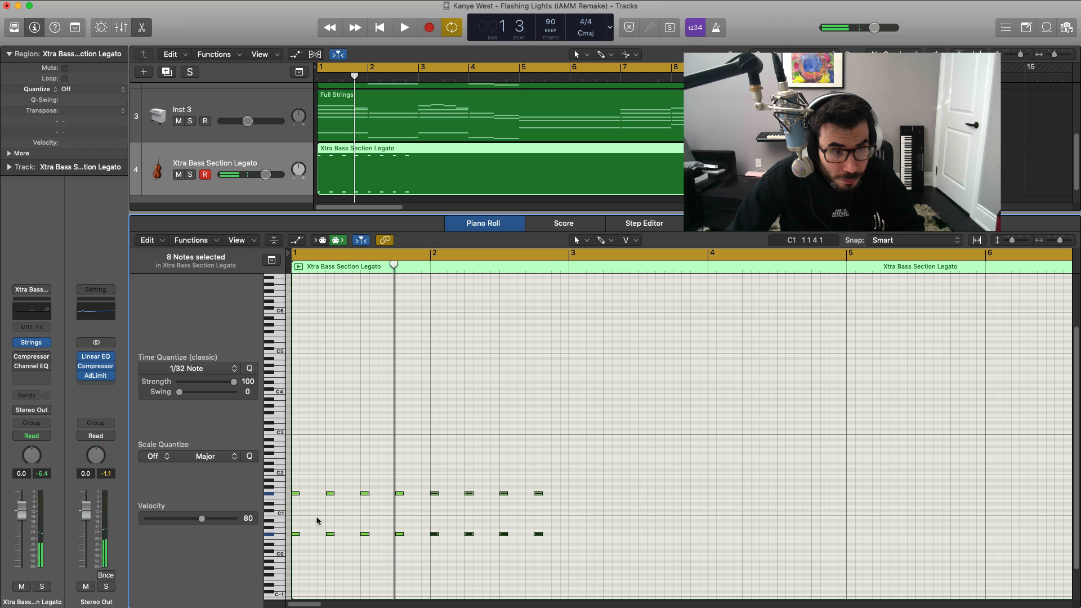
{"action": "left_click_drag", "start_coordinate": [586, 559], "coordinate": [312, 498]}
Lower the last two octave hits of bar 1 to E and all of bar 2 to D, and play the line.
{"action": "key", "text": "space"}
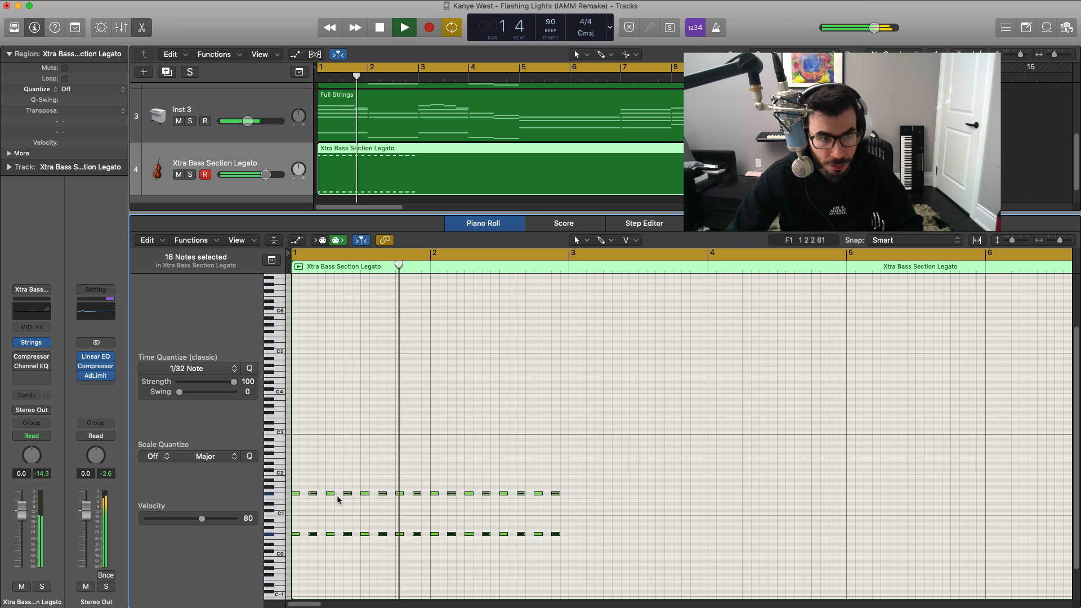
{"action": "key", "text": "space"}
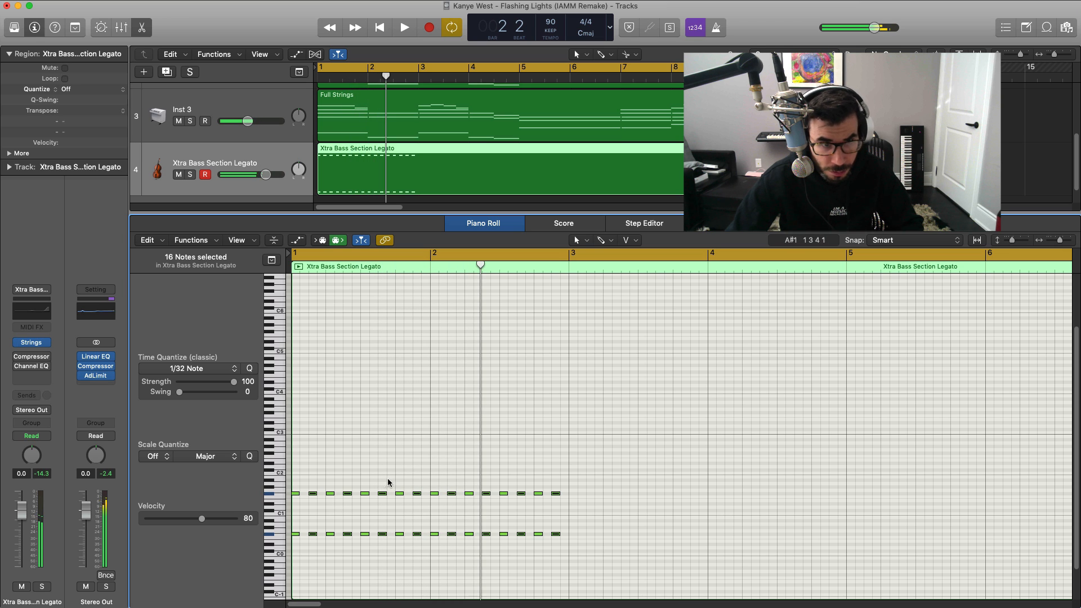
{"action": "left_click_drag", "start_coordinate": [398, 491], "coordinate": [397, 503]}
{"action": "key", "text": "space"}
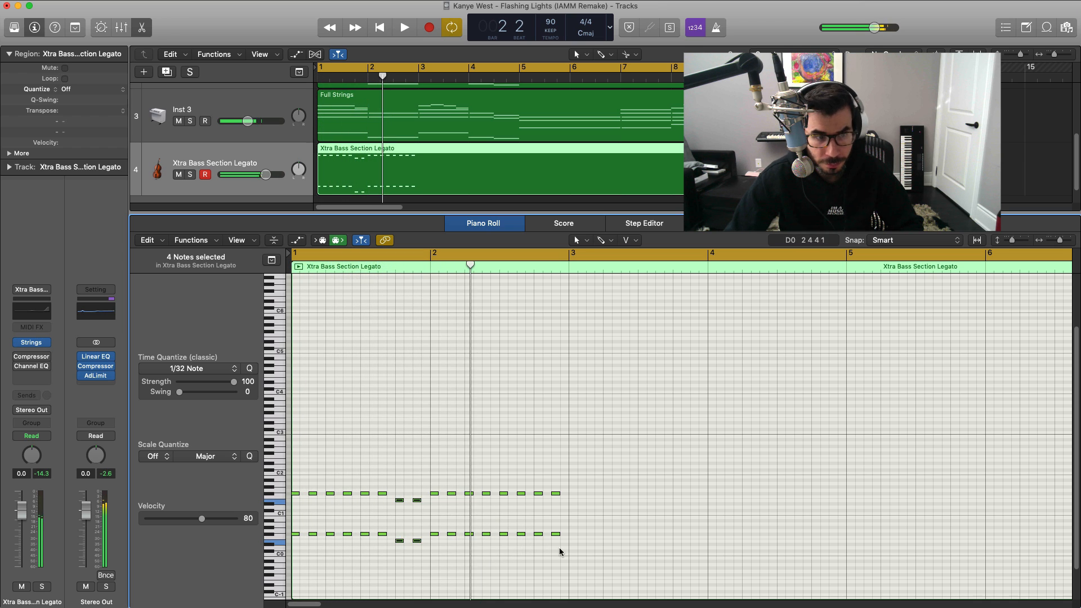
{"action": "left_click_drag", "start_coordinate": [579, 555], "coordinate": [436, 512]}
{"action": "key", "text": "space"}
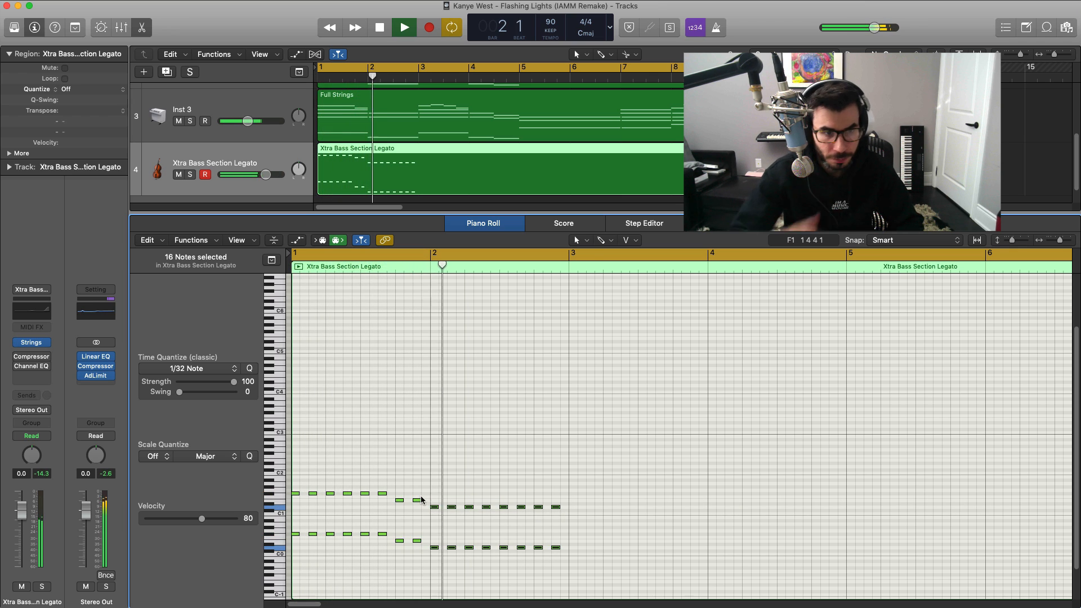
{"action": "scroll", "coordinate": [423, 493], "scroll_direction": "down", "scroll_amount": 2}
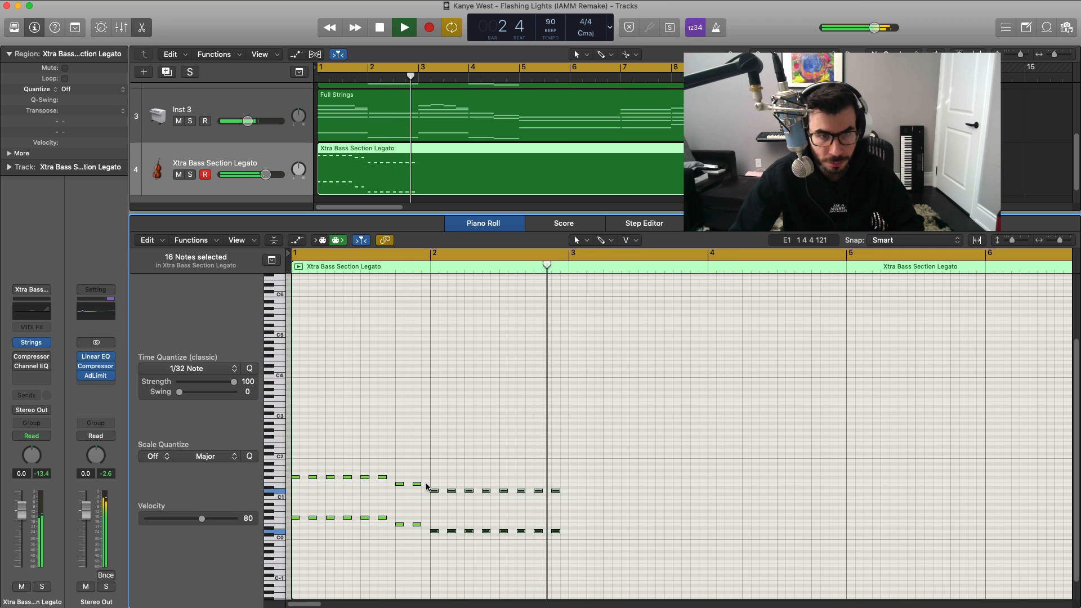
Copy bar 1's octave bass hits into bar 3 and play the line.
{"action": "key", "text": "space"}
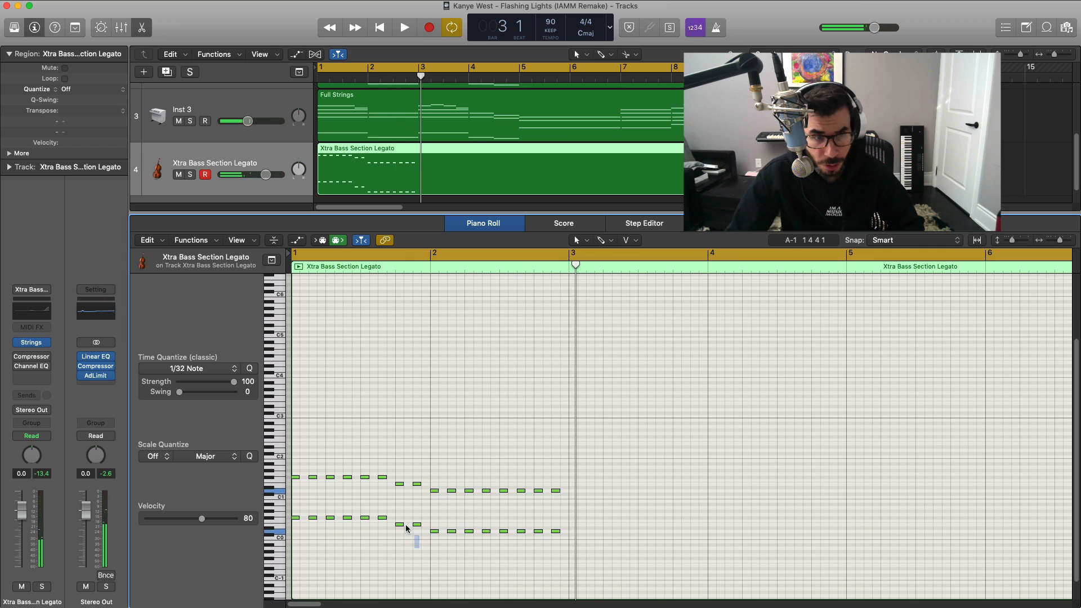
{"action": "left_click_drag", "start_coordinate": [406, 528], "coordinate": [296, 480]}
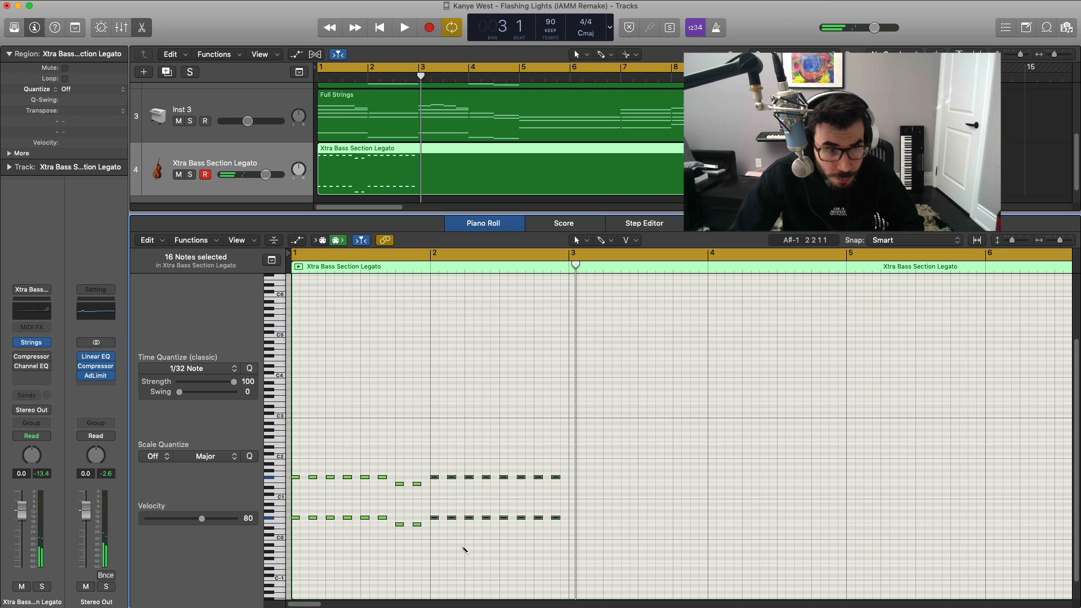
{"action": "left_click_drag", "start_coordinate": [420, 549], "coordinate": [572, 489]}
{"action": "key", "text": "space"}
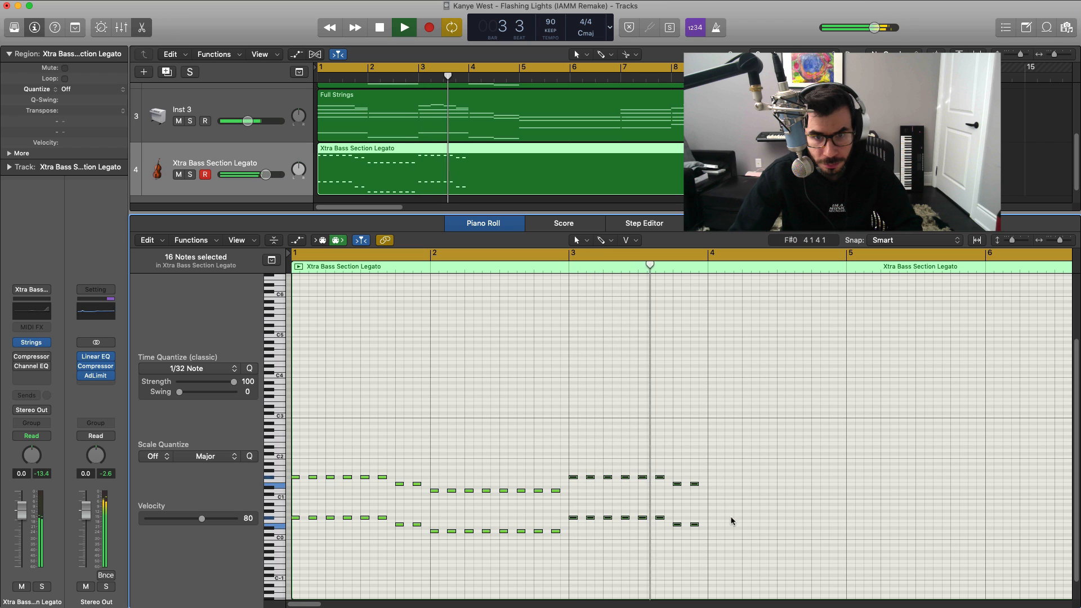
{"action": "key", "text": "space"}
Raise the last two octave hits of bar 3 from E to F# and play the line.
{"action": "left_click_drag", "start_coordinate": [734, 533], "coordinate": [678, 479]}
{"action": "key", "text": "space"}
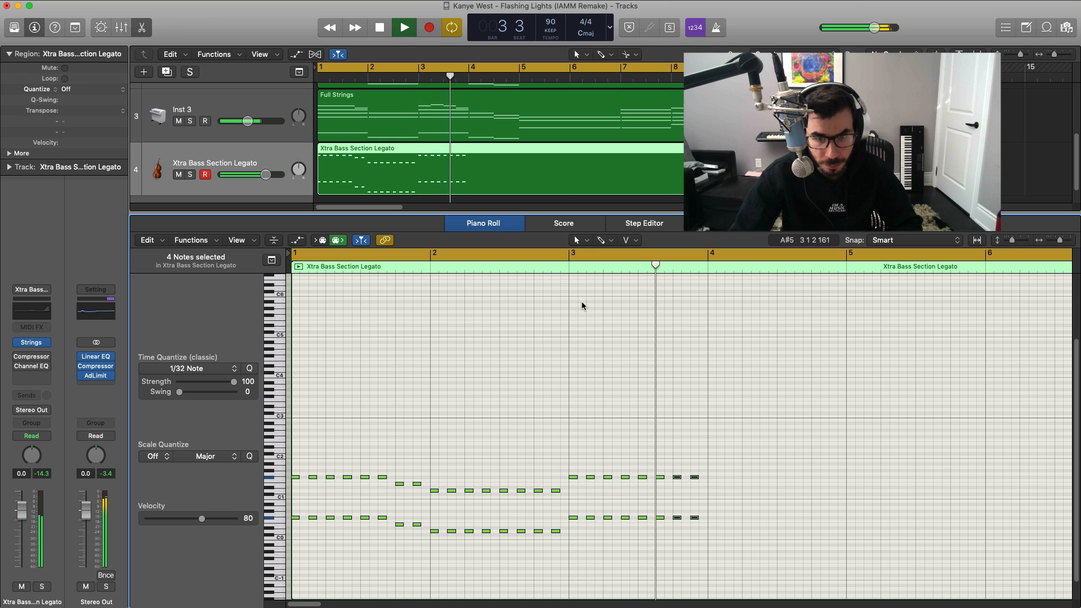
{"action": "key", "text": "space"}
Repeat bar 2's D octave hits in bar 4 and listen with the cycle range set to bar 4.
{"action": "left_click_drag", "start_coordinate": [564, 560], "coordinate": [713, 494]}
{"action": "key", "text": "space"}
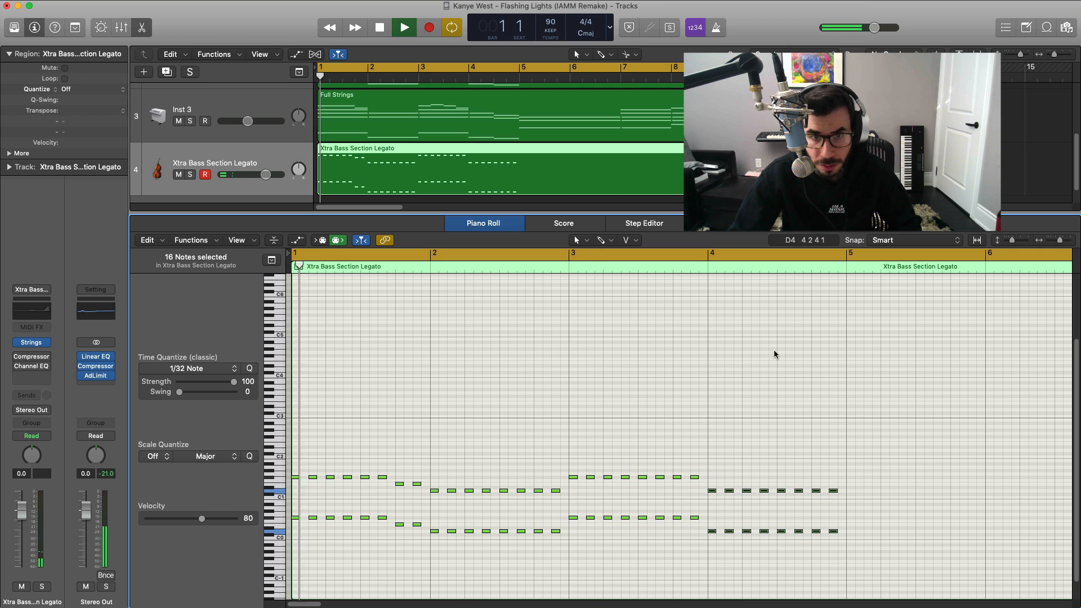
{"action": "key", "text": "c"}
{"action": "left_click_drag", "start_coordinate": [712, 255], "coordinate": [827, 299]}
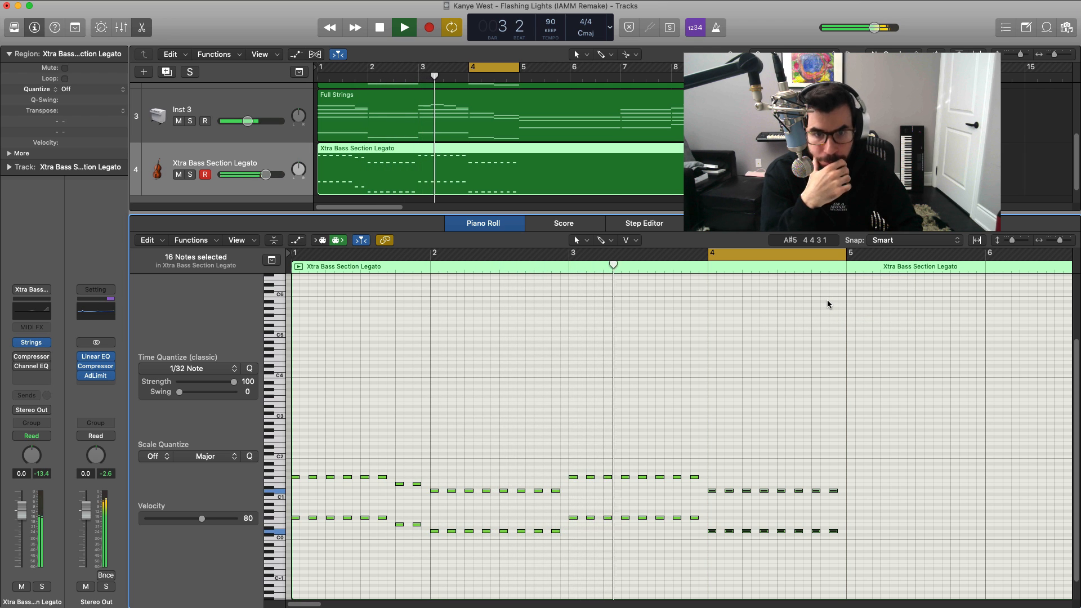
{"action": "scroll", "coordinate": [839, 418], "scroll_direction": "up", "scroll_amount": 1}
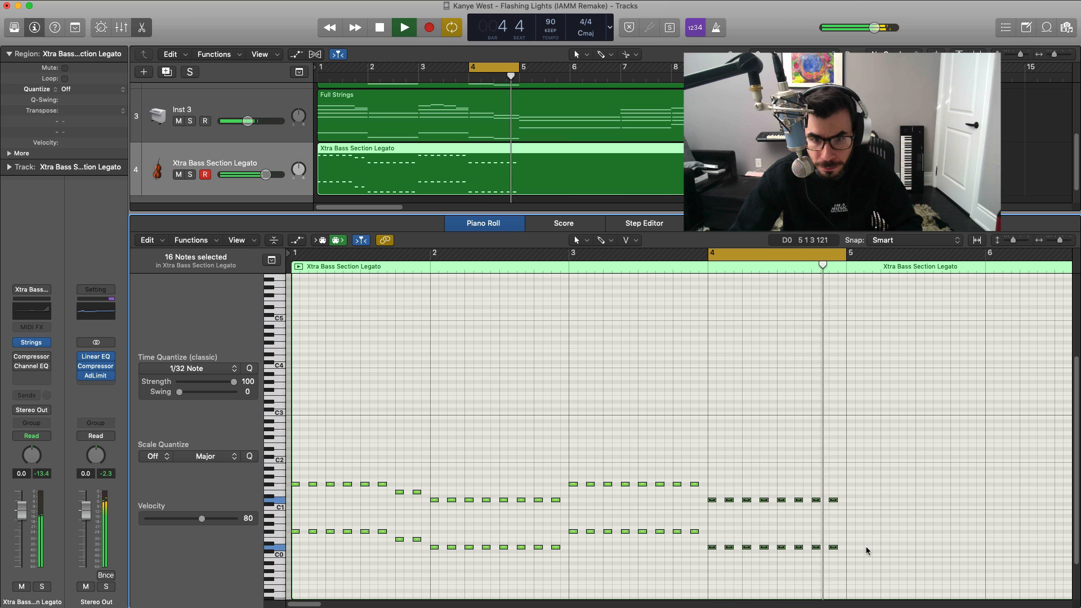
{"action": "key", "text": "space"}
Lower the second half of bar 4's octave hits to C# and play with bars 1 to 4 cycled.
{"action": "left_click_drag", "start_coordinate": [870, 557], "coordinate": [781, 504]}
{"action": "left_click_drag", "start_coordinate": [296, 256], "coordinate": [846, 256]}
{"action": "key", "text": "space"}
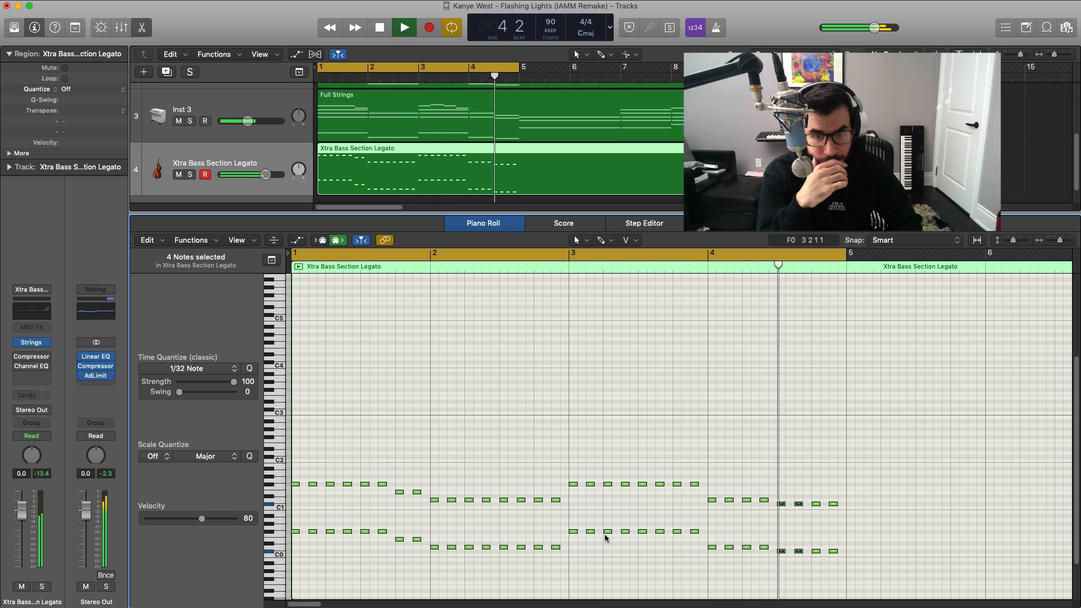
{"action": "key", "text": "space"}
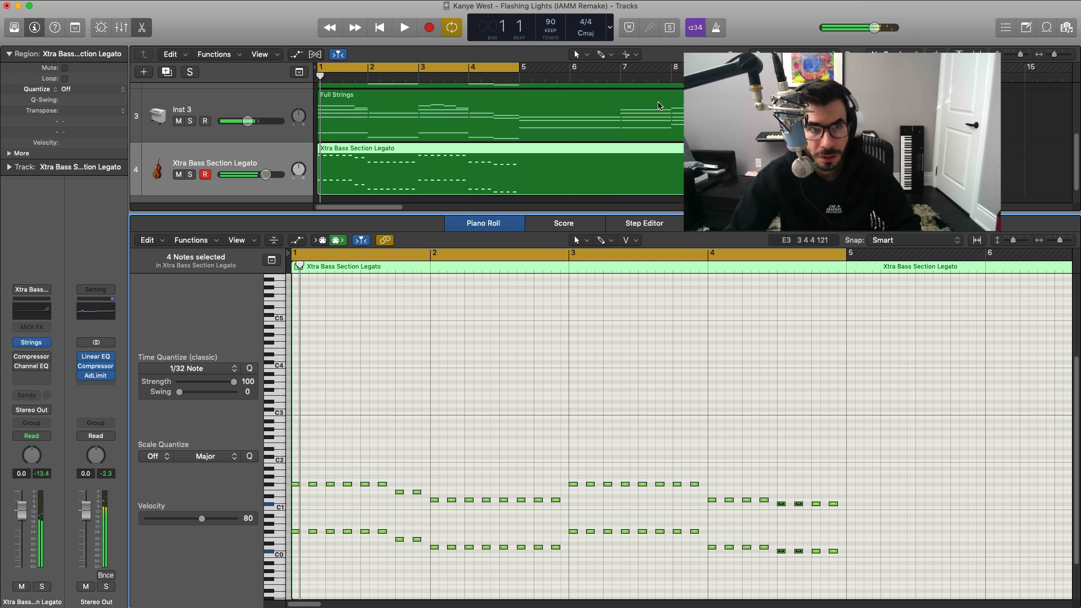
Set the cycle range to bars 5 through 8 and copy bar 4's octave hits into bar 5, three semitones lower.
{"action": "left_click_drag", "start_coordinate": [432, 63], "coordinate": [635, 72]}
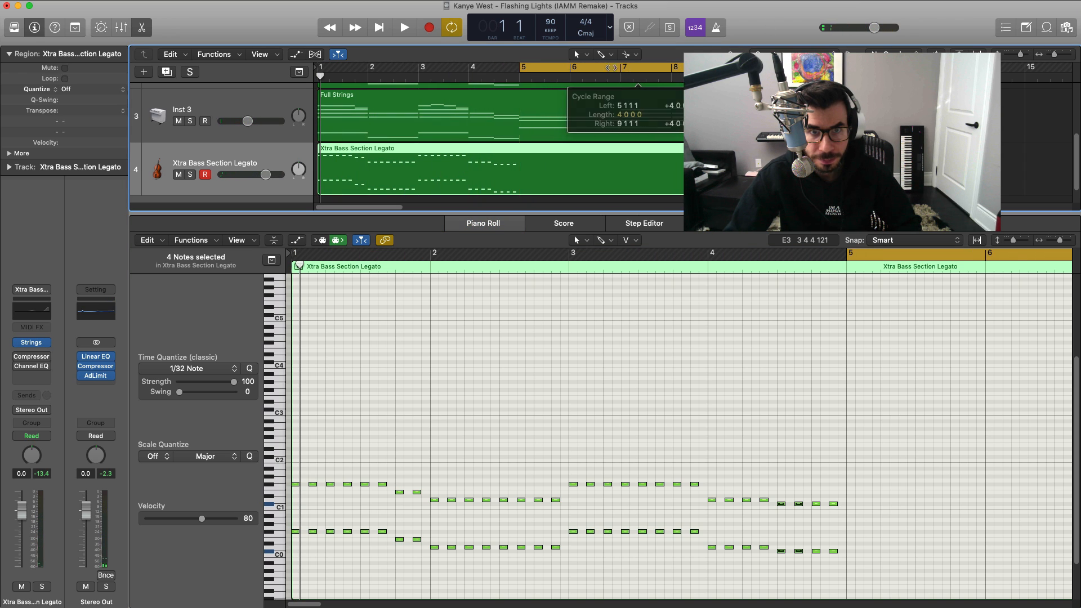
{"action": "left_click", "coordinate": [544, 68]}
{"action": "left_click_drag", "start_coordinate": [529, 68], "coordinate": [724, 69]}
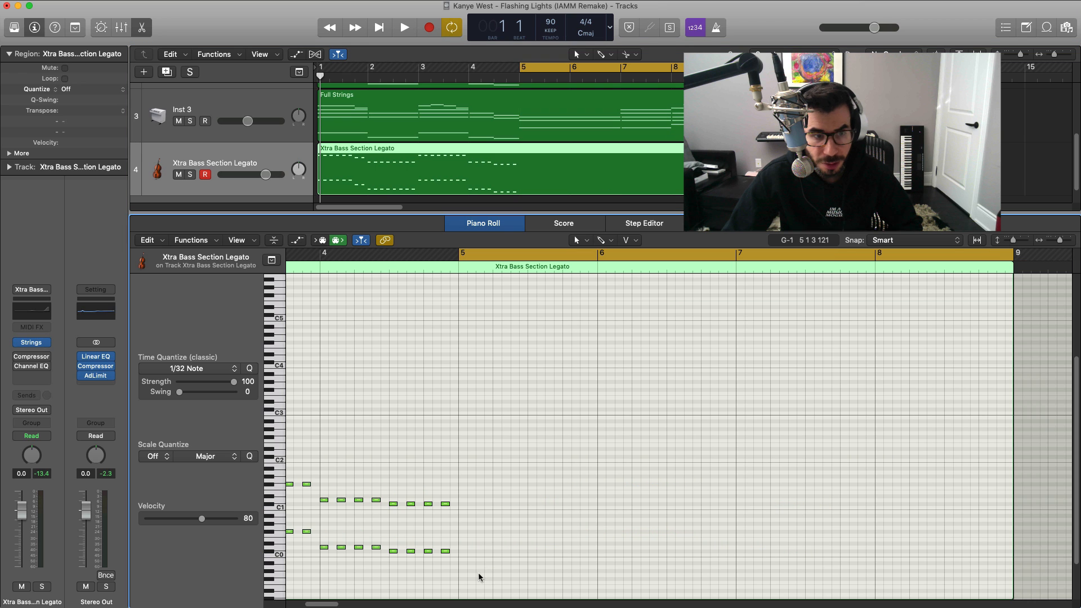
{"action": "left_click_drag", "start_coordinate": [481, 575], "coordinate": [324, 499]}
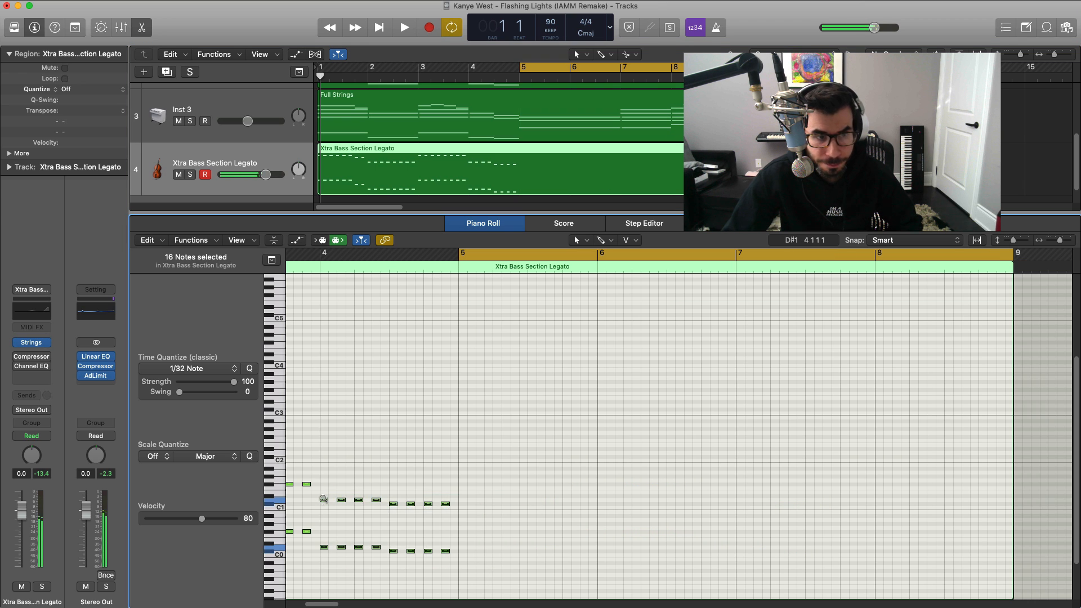
{"action": "left_click_drag", "start_coordinate": [420, 501], "coordinate": [462, 513]}
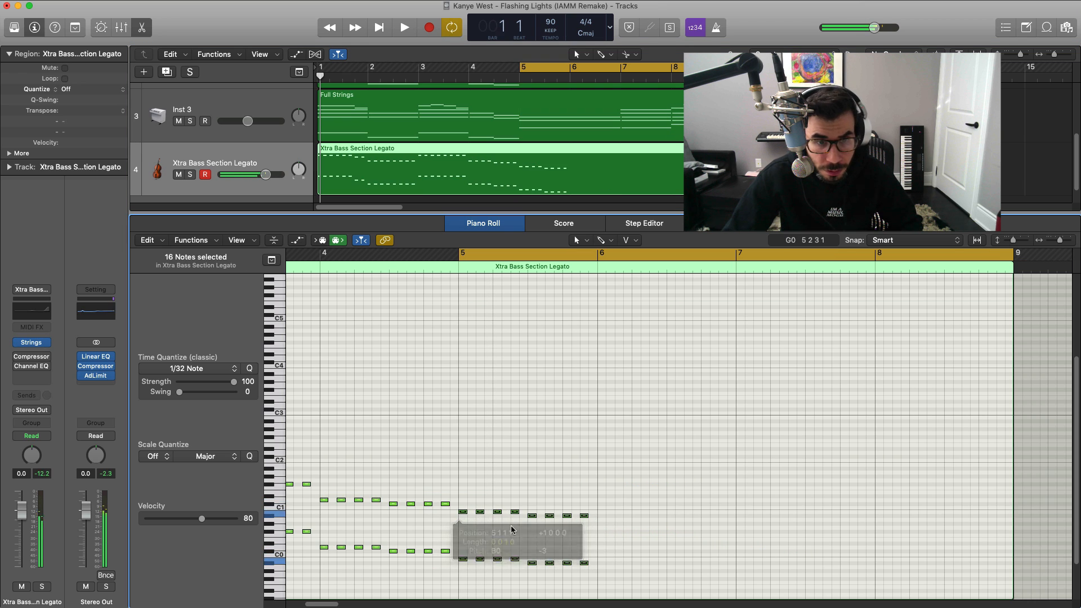
Raise the second half of bar 5's octave hits to B and play the bar.
{"action": "left_click", "coordinate": [685, 589]}
{"action": "left_click_drag", "start_coordinate": [678, 584], "coordinate": [530, 513]}
{"action": "key", "text": "space"}
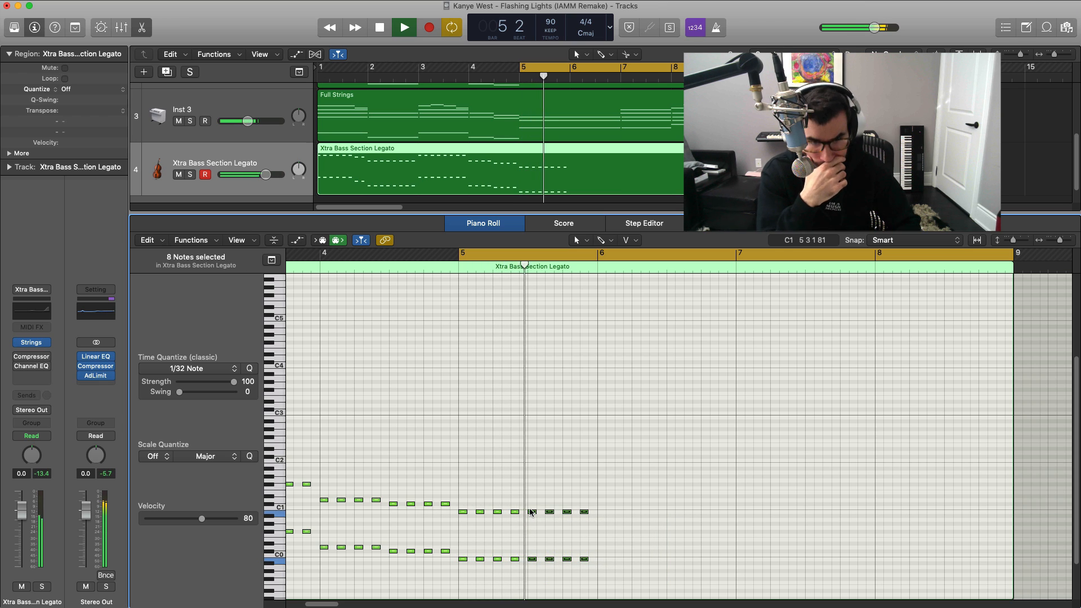
{"action": "key", "text": "space"}
Copy all of bar 5's B octave hits into bar 6 and play them.
{"action": "left_click_drag", "start_coordinate": [627, 575], "coordinate": [459, 508]}
{"action": "key", "text": "super+c"}
{"action": "key", "text": "super+v"}
{"action": "key", "text": "space"}
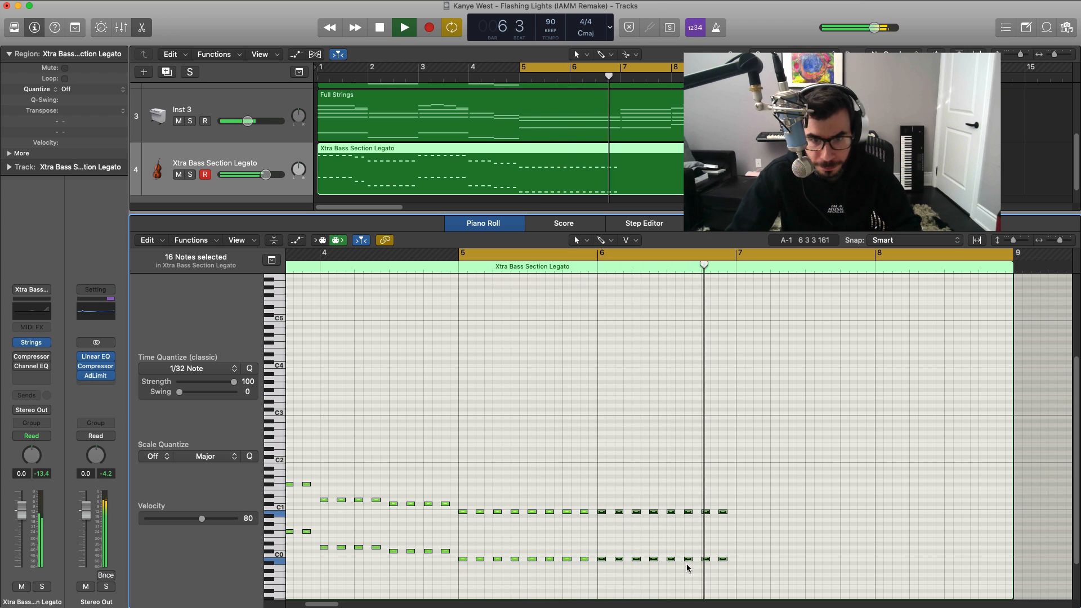
{"action": "key", "text": "space"}
Copy bar 6's upper B hits into bar 7, double them an octave higher, and play the result.
{"action": "left_click_drag", "start_coordinate": [756, 525], "coordinate": [603, 496]}
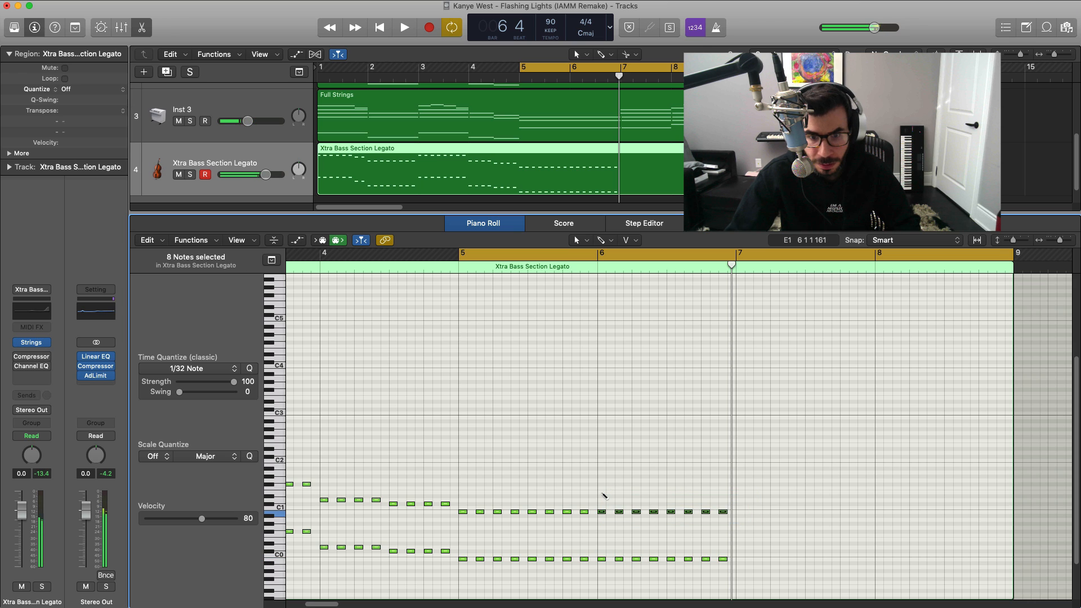
{"action": "scroll", "coordinate": [737, 510], "scroll_direction": "right", "scroll_amount": 1}
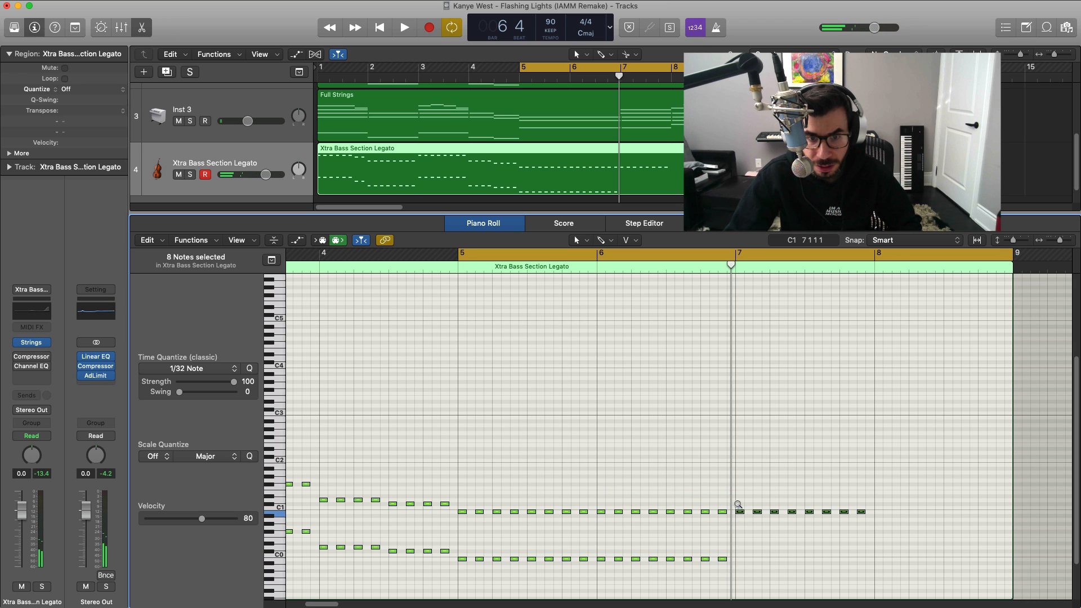
{"action": "scroll", "coordinate": [738, 507], "scroll_direction": "right", "scroll_amount": 1}
{"action": "left_click_drag", "start_coordinate": [738, 513], "coordinate": [738, 465]}
{"action": "key", "text": "space"}
{"action": "key", "text": "super+Left"}
{"action": "key", "text": "super+Left"}
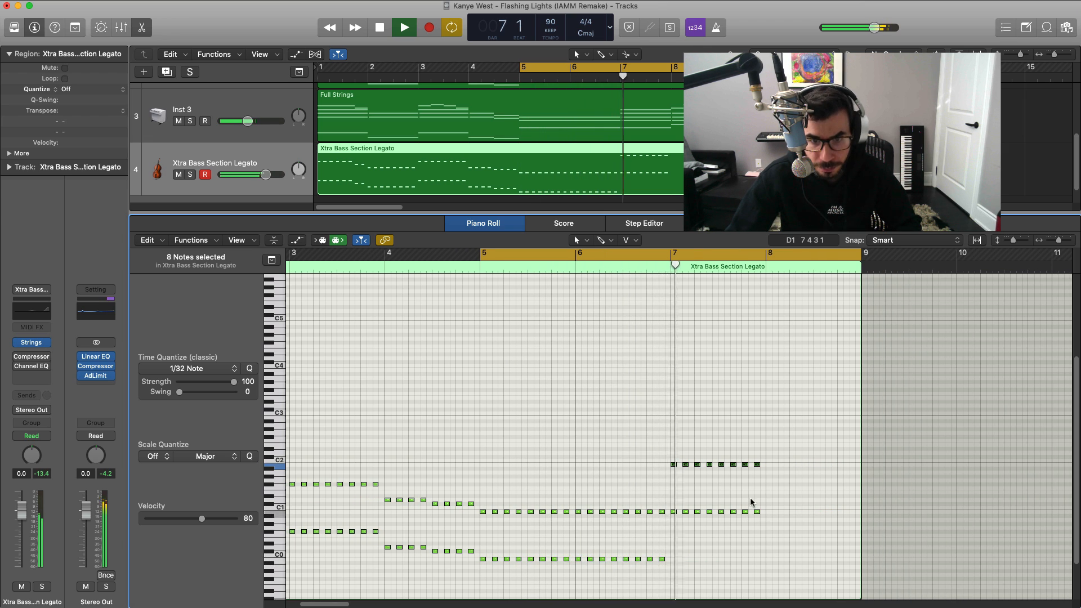
{"action": "key", "text": "super+Right"}
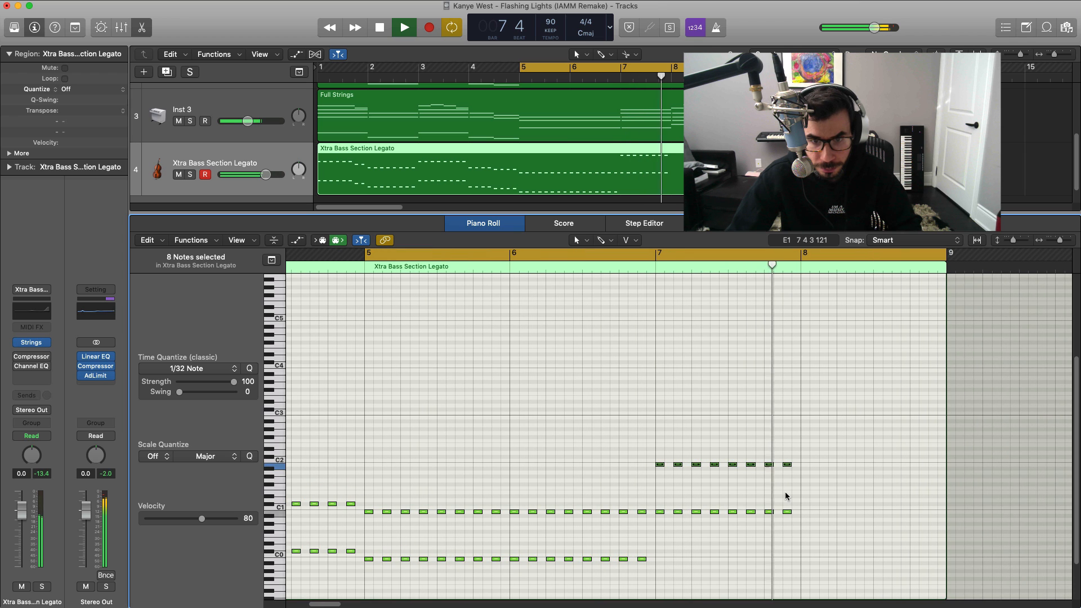
{"action": "key", "text": "space"}
Lower the last upper hit of bar 7 to F#1 and play the passage.
{"action": "left_click_drag", "start_coordinate": [787, 466], "coordinate": [787, 485]}
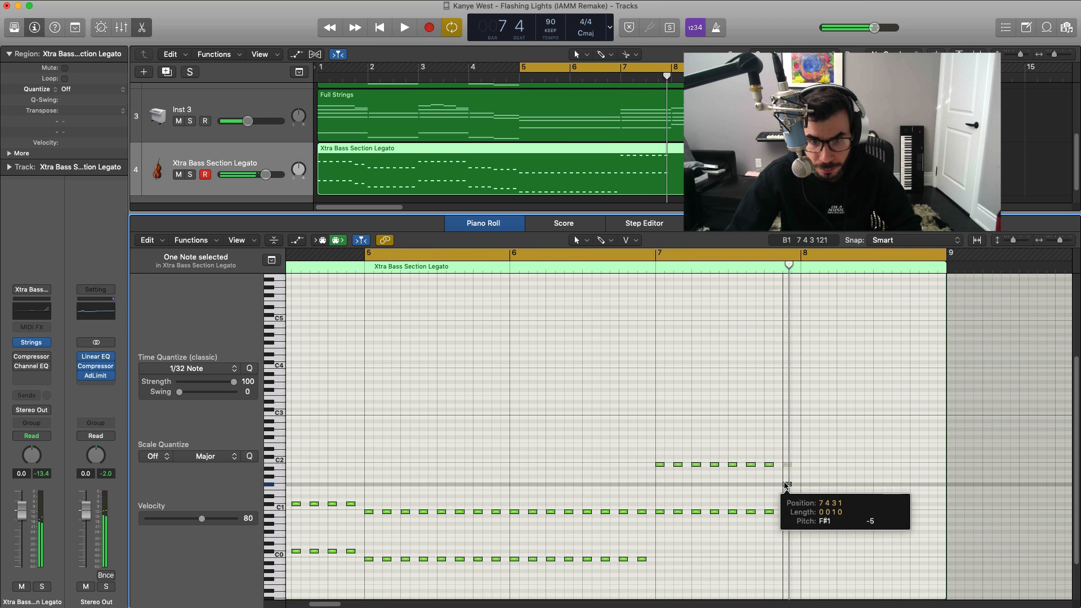
{"action": "key", "text": "space"}
{"action": "key", "text": "super+Left"}
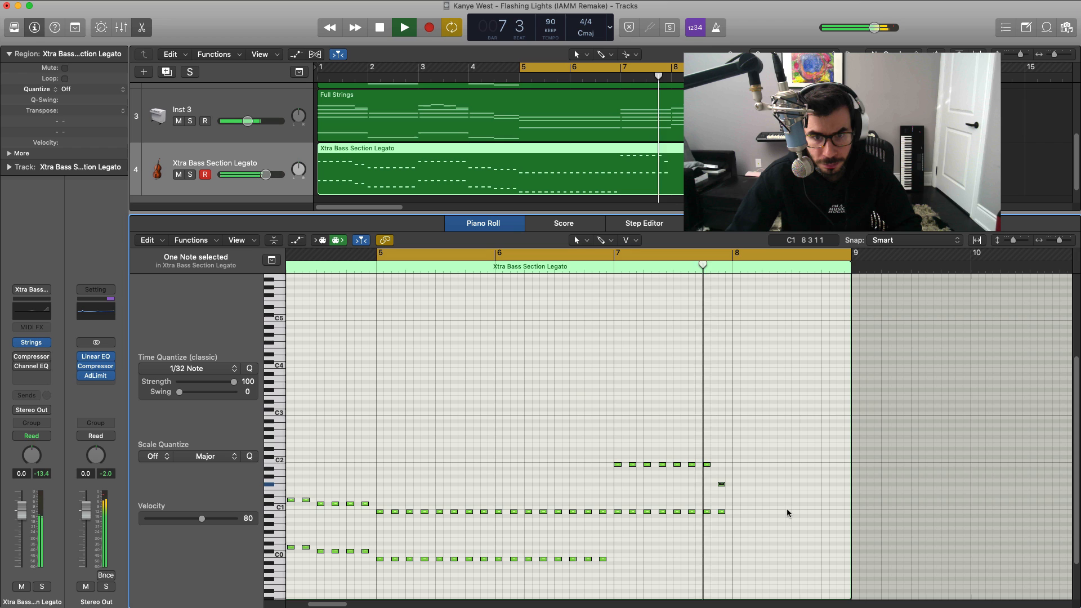
{"action": "key", "text": "space"}
Copy bar 7's lower B hits into bar 8 and play with the cycle range set to bar 8.
{"action": "left_click_drag", "start_coordinate": [781, 516], "coordinate": [617, 513]}
{"action": "key", "text": "space"}
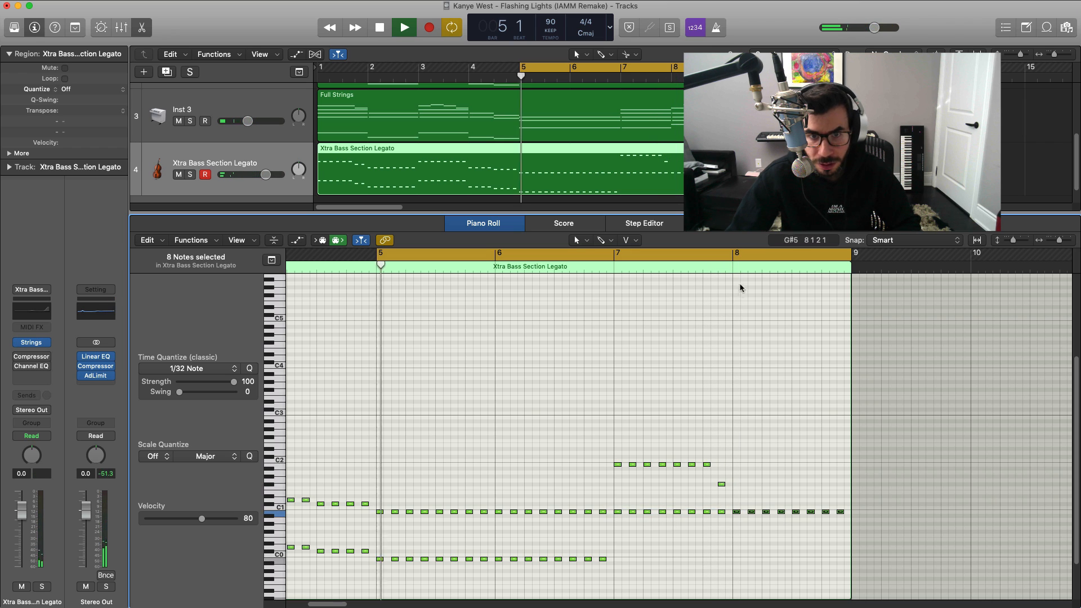
{"action": "left_click_drag", "start_coordinate": [734, 255], "coordinate": [850, 269]}
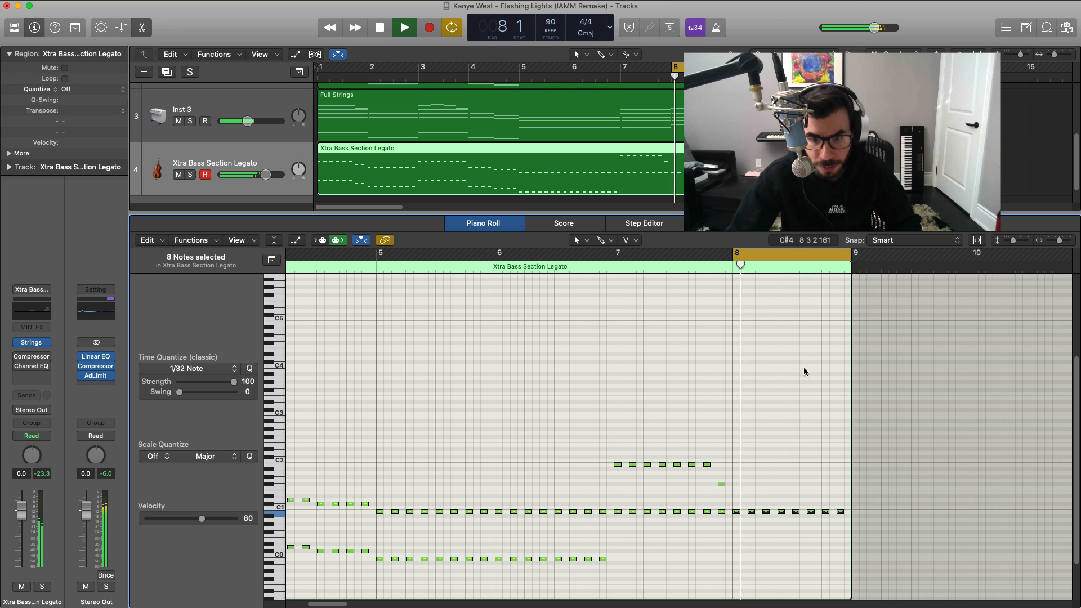
Add a B an octave below bar 8's first hit, delete the bar's last two hits, and play it.
{"action": "key", "text": "space"}
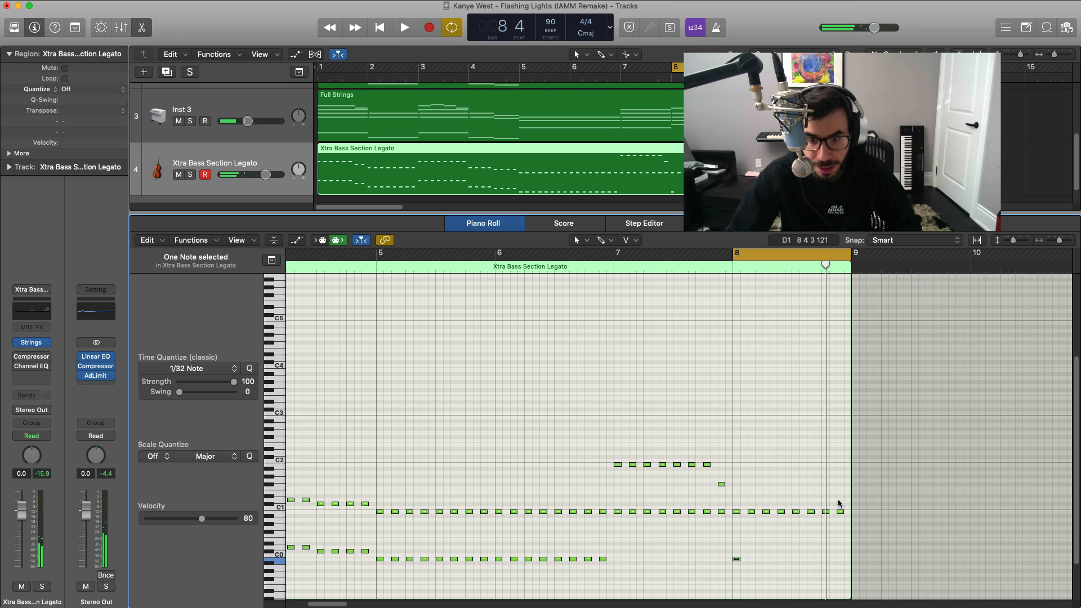
{"action": "left_click_drag", "start_coordinate": [834, 519], "coordinate": [824, 513]}
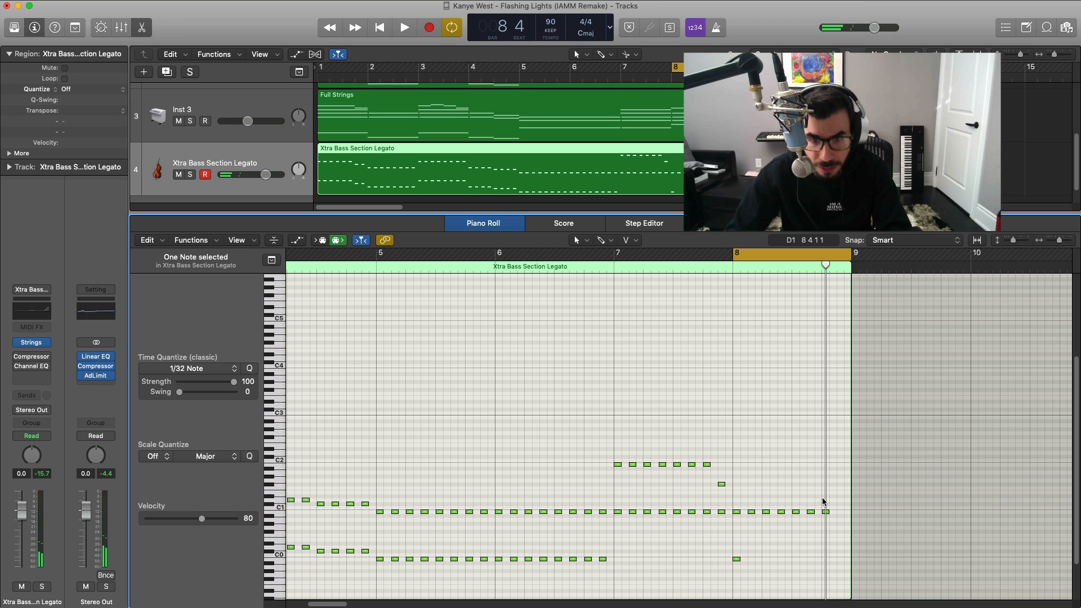
{"action": "key", "text": "Delete"}
{"action": "key", "text": "space"}
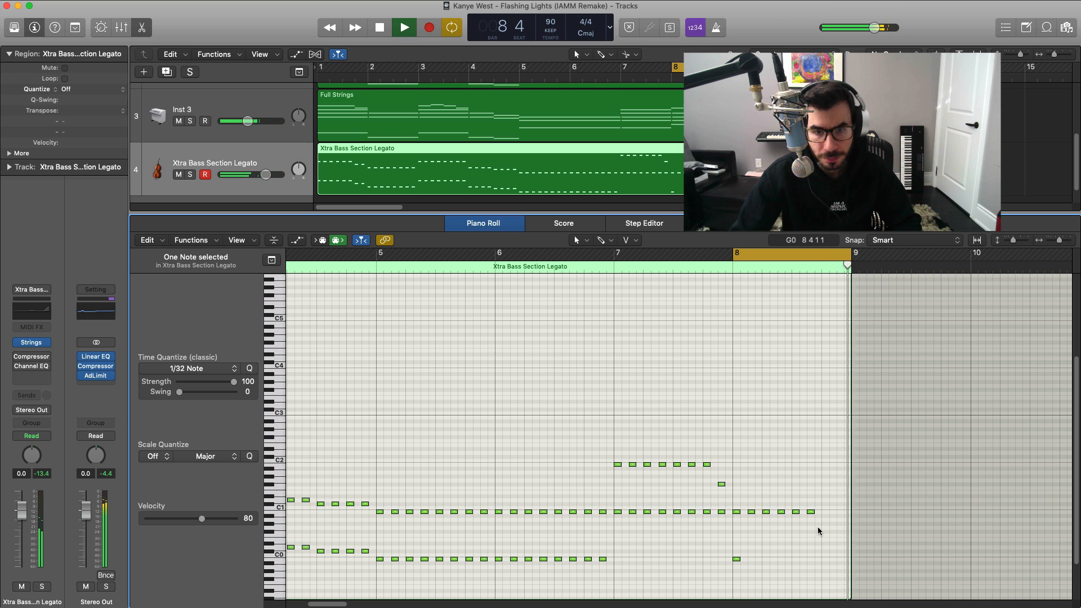
{"action": "key", "text": "space"}
Cycle bars 1 through 8 and raise the bass section track's volume to 3.6 dB during playback.
{"action": "left_click_drag", "start_coordinate": [324, 68], "coordinate": [726, 69]}
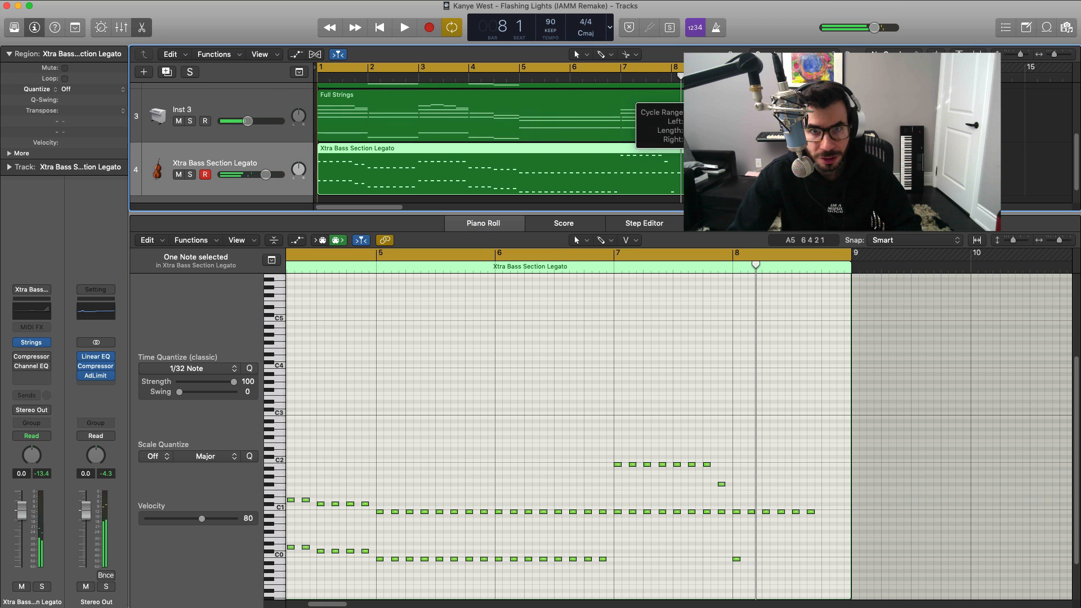
{"action": "key", "text": "space"}
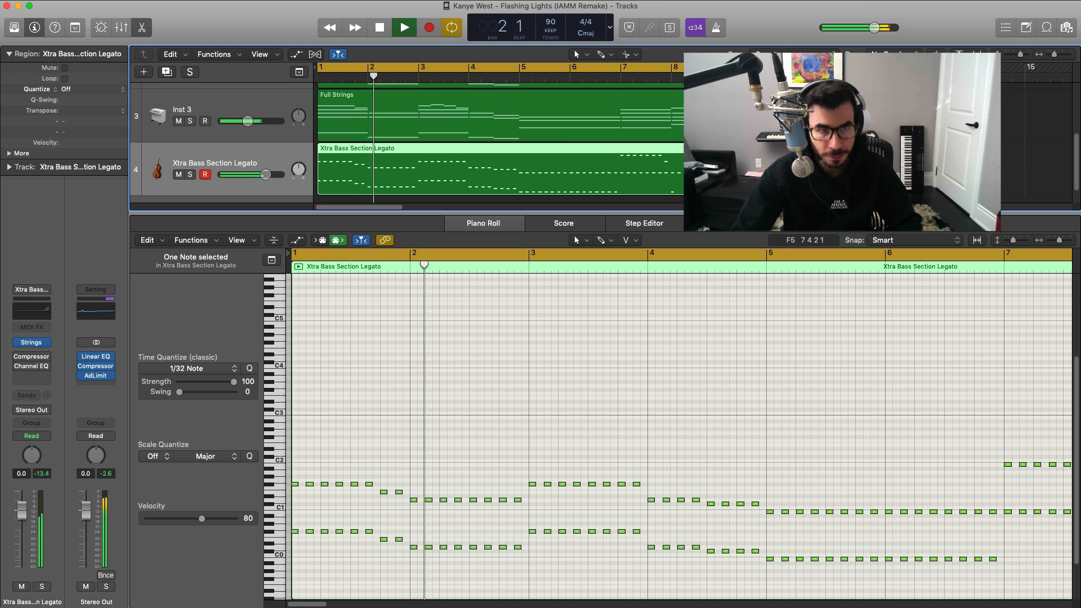
{"action": "left_click", "coordinate": [703, 422], "text": "ctrl+alt"}
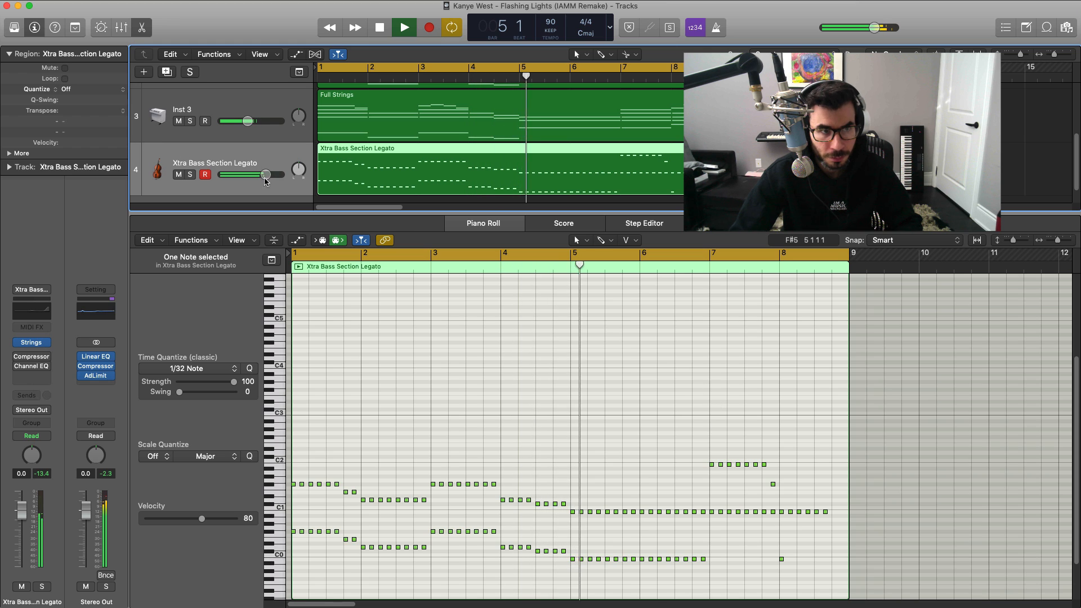
{"action": "left_click_drag", "start_coordinate": [265, 175], "coordinate": [275, 176]}
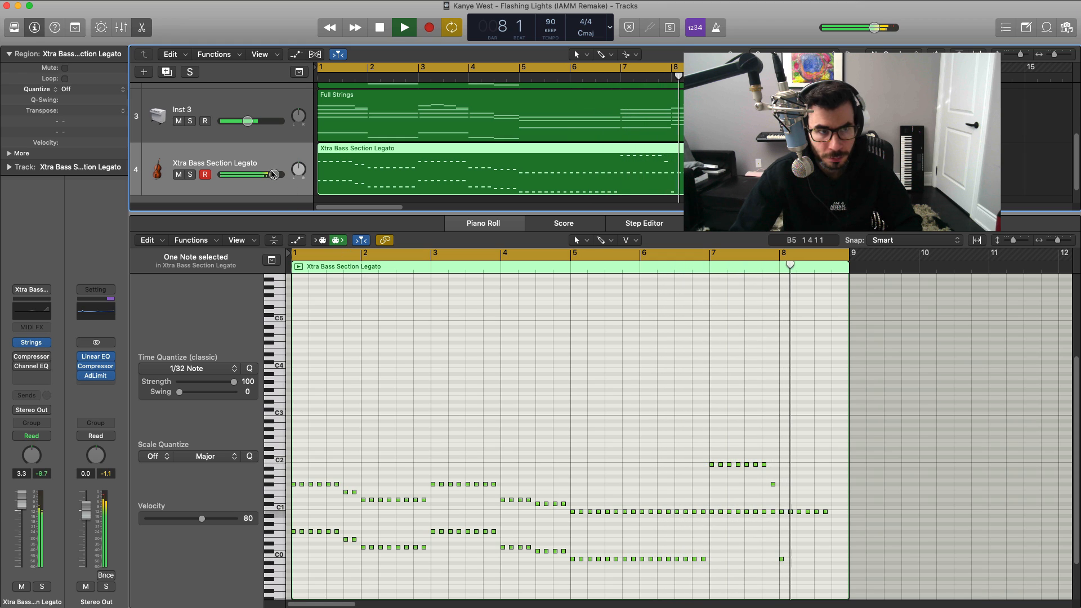
{"action": "left_click_drag", "start_coordinate": [274, 175], "coordinate": [275, 175]}
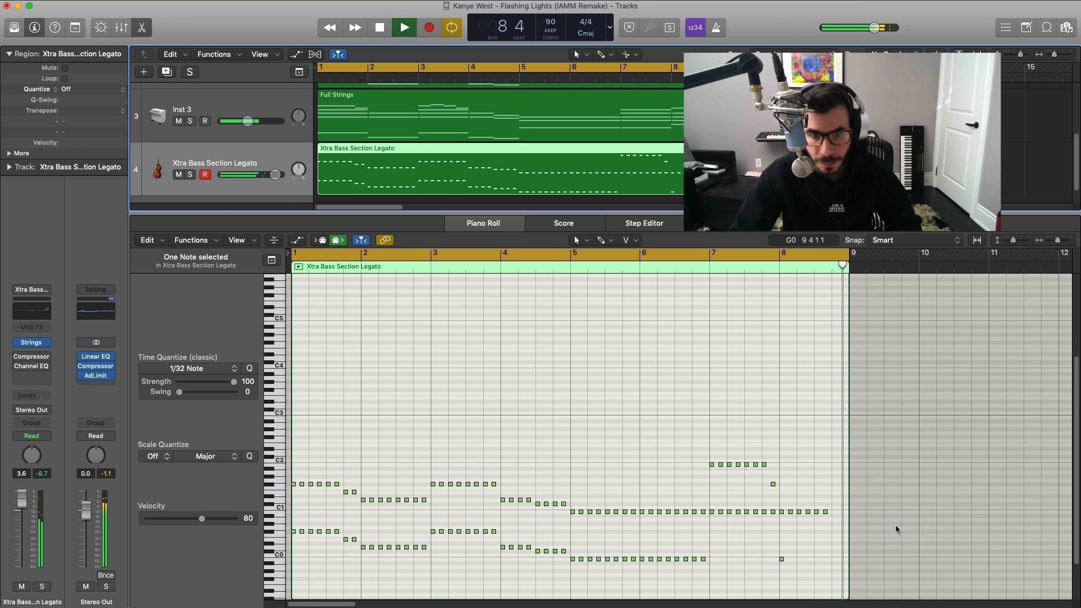
Double bar 7's upper B hits and closing F# an octave higher and play the full line.
{"action": "left_click_drag", "start_coordinate": [790, 495], "coordinate": [711, 418]}
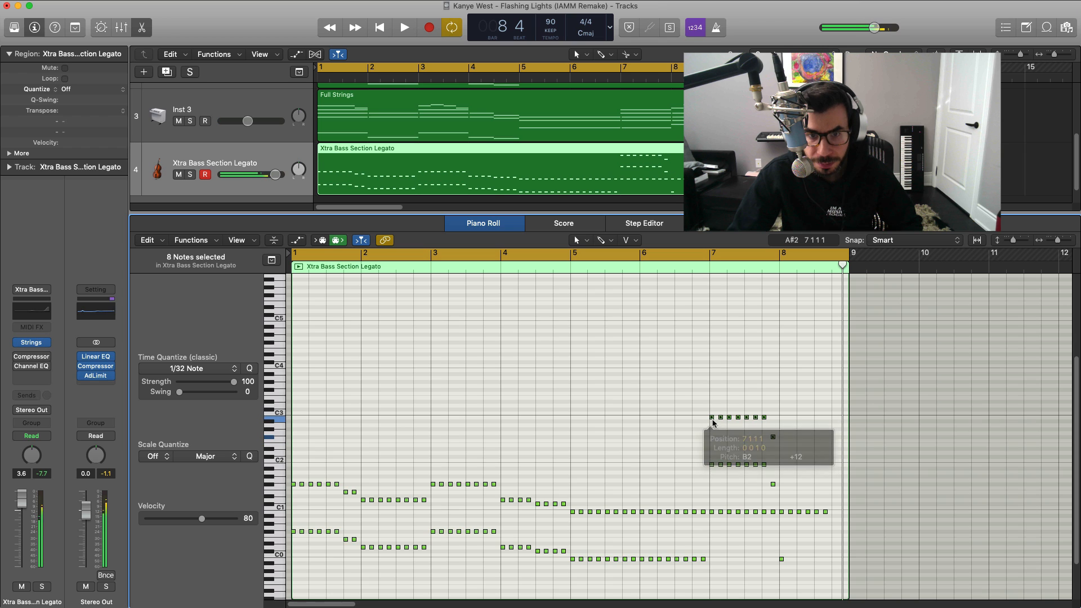
{"action": "key", "text": "space"}
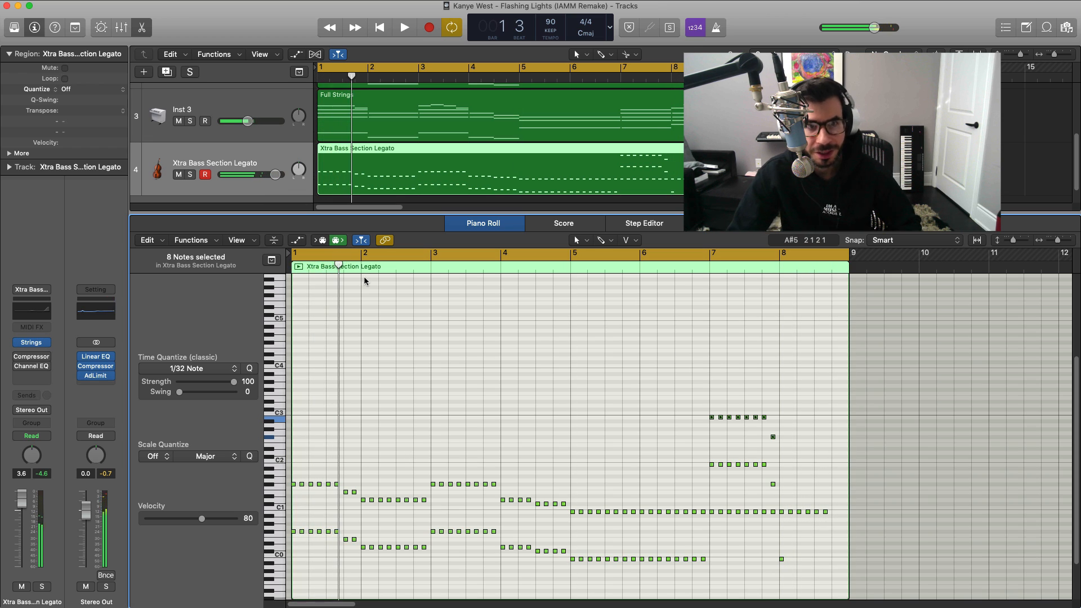
Add a new software instrument track and load the stereo Retro Synth on it with its factory default sound.
{"action": "key", "text": "e"}
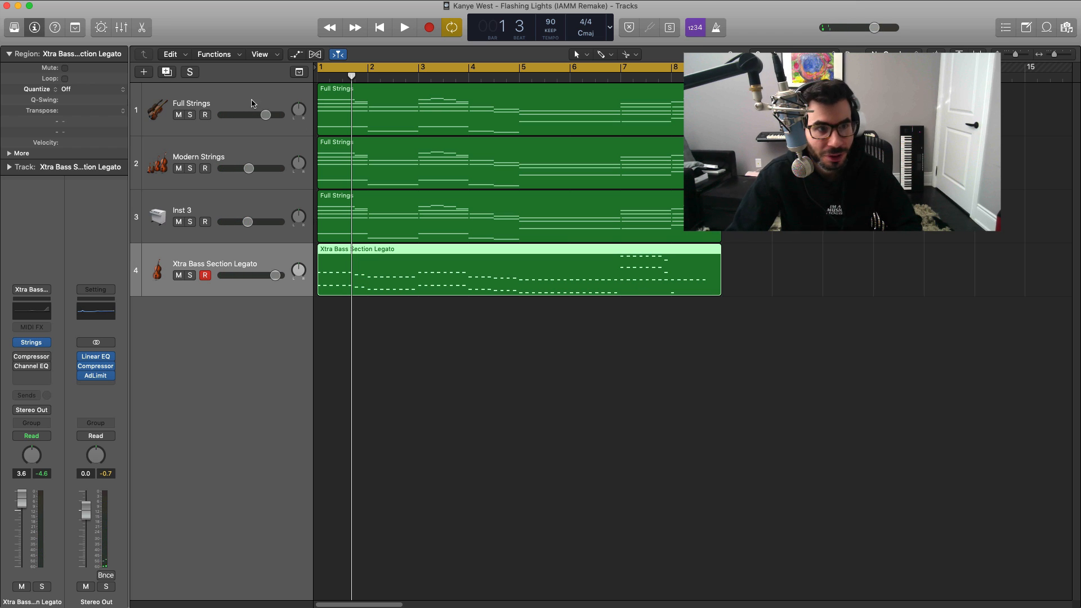
{"action": "left_click", "coordinate": [143, 72]}
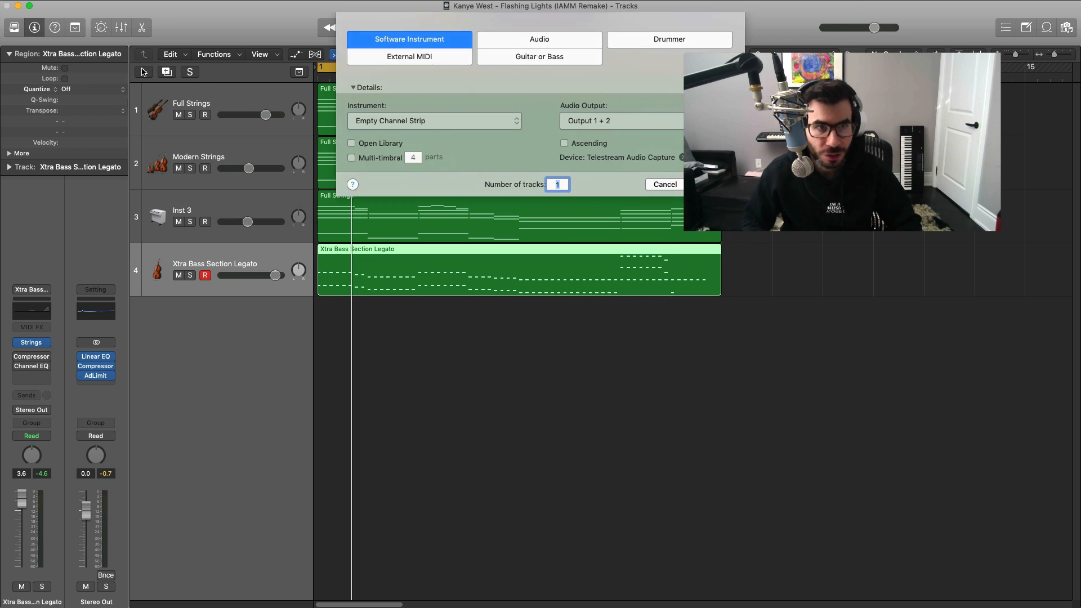
{"action": "key", "text": "Return"}
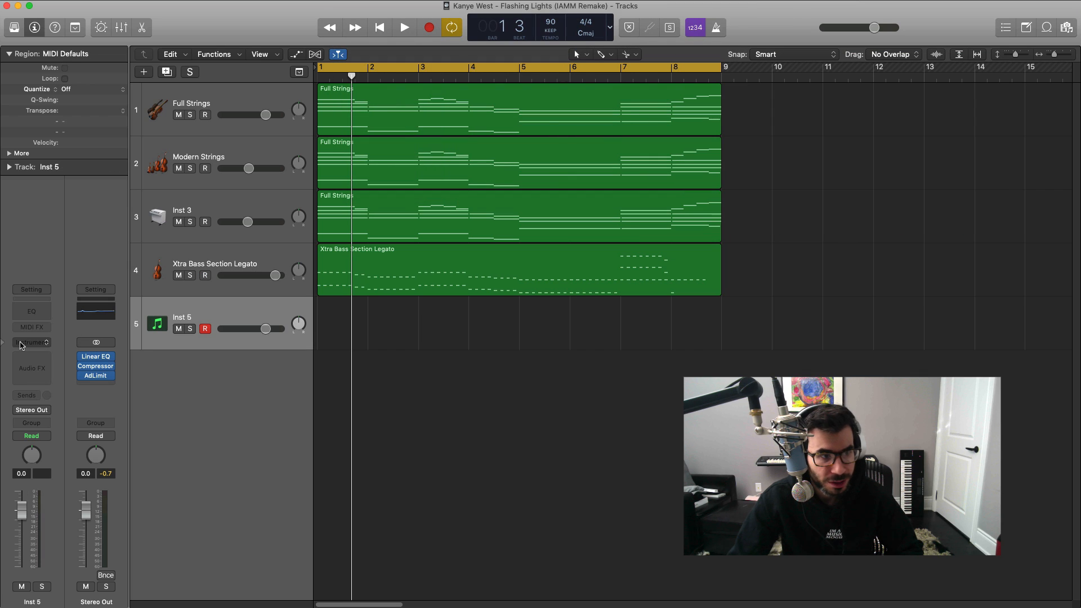
{"action": "left_click", "coordinate": [32, 343]}
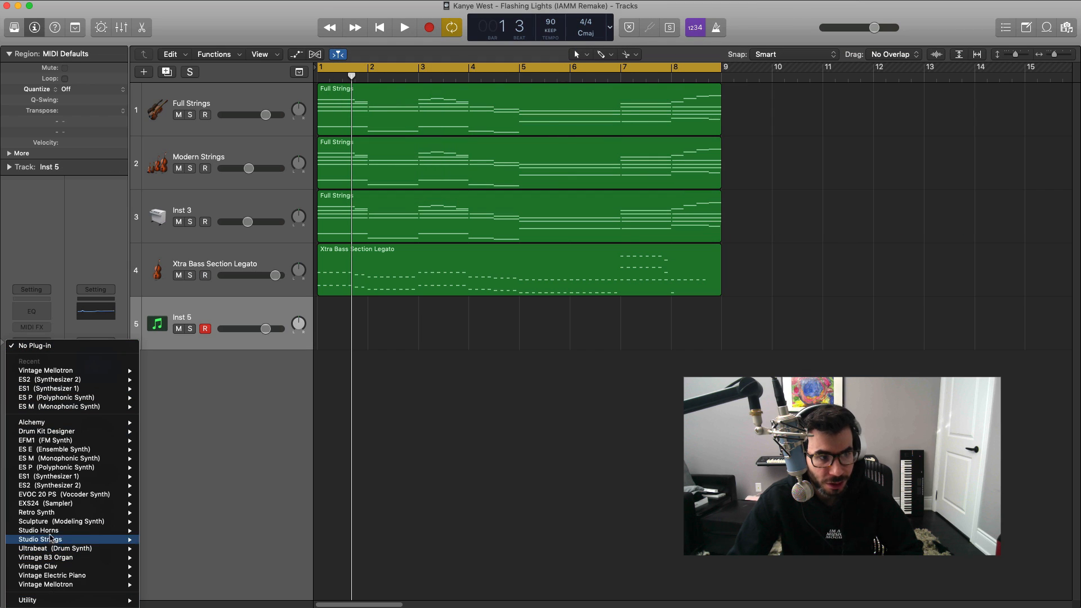
{"action": "mouse_move", "coordinate": [55, 512]}
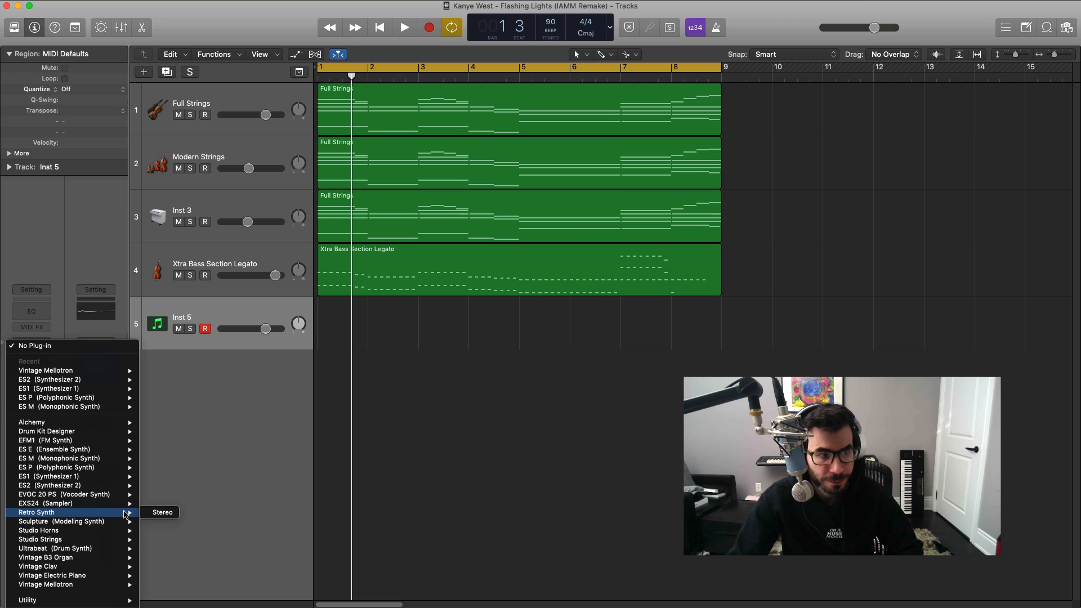
{"action": "left_click", "coordinate": [152, 514]}
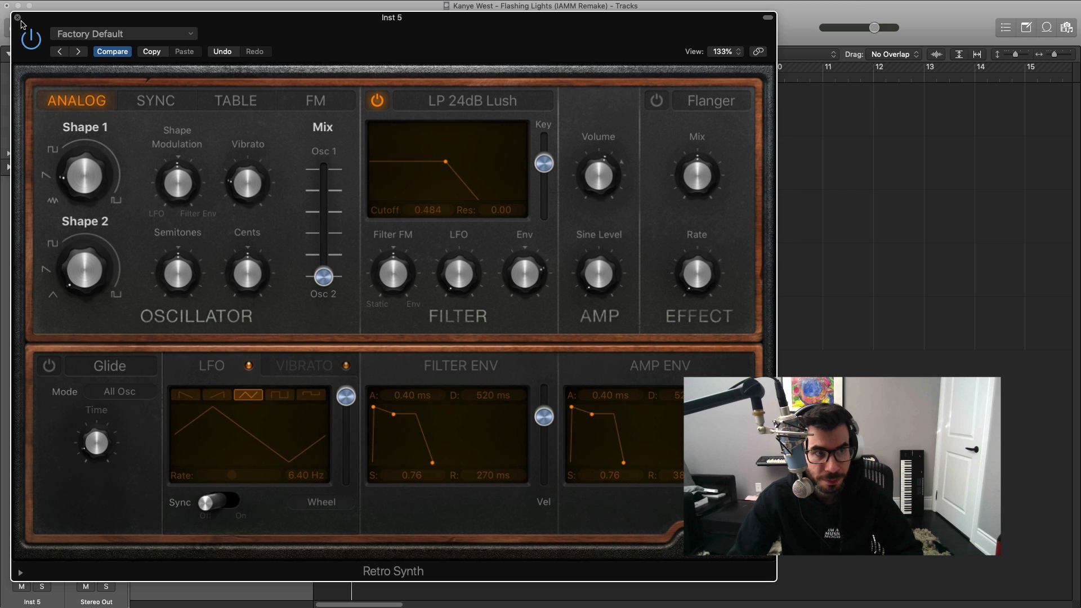
{"action": "left_click_drag", "start_coordinate": [487, 47], "coordinate": [690, 44]}
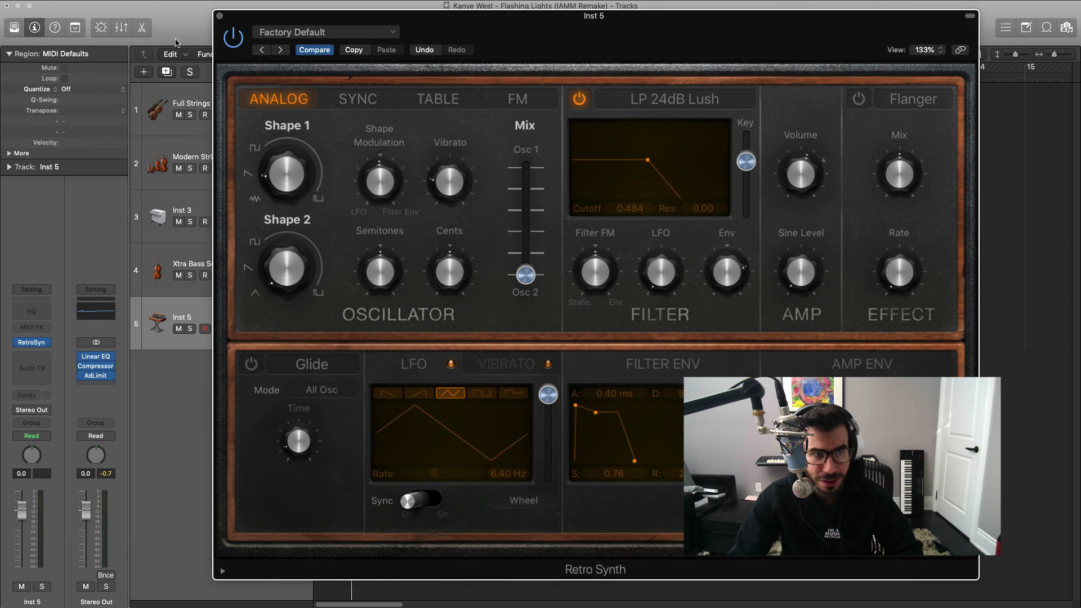
{"action": "left_click", "coordinate": [220, 16]}
Create an empty region spanning bars 1 through 8 on the Retro Synth track and play with the cycle set to bars 4 through 8.
{"action": "left_click", "coordinate": [343, 315]}
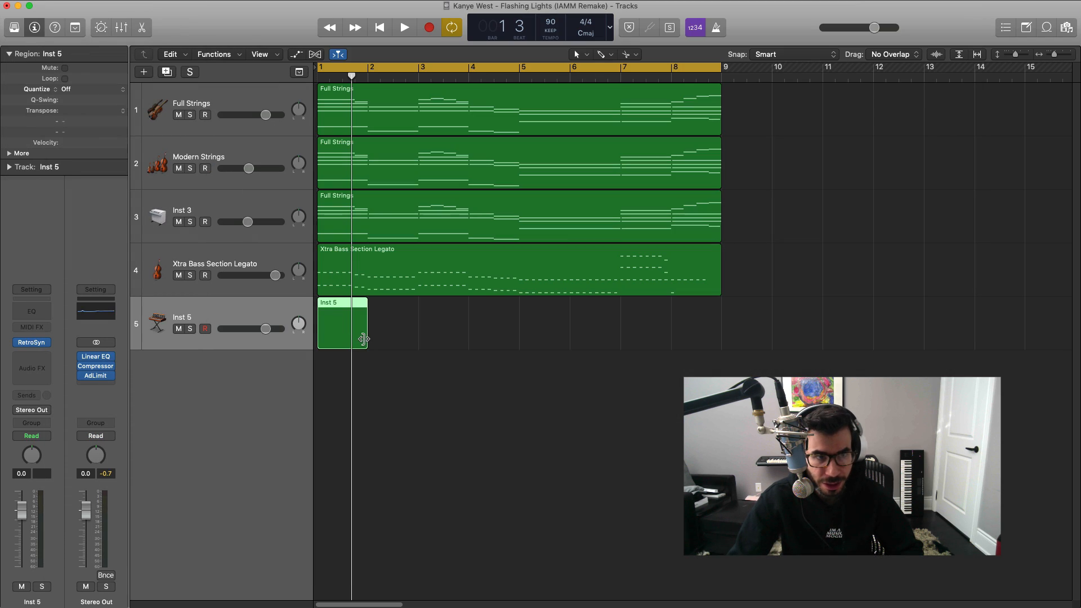
{"action": "left_click_drag", "start_coordinate": [364, 338], "coordinate": [721, 343]}
{"action": "left_click", "coordinate": [470, 72]}
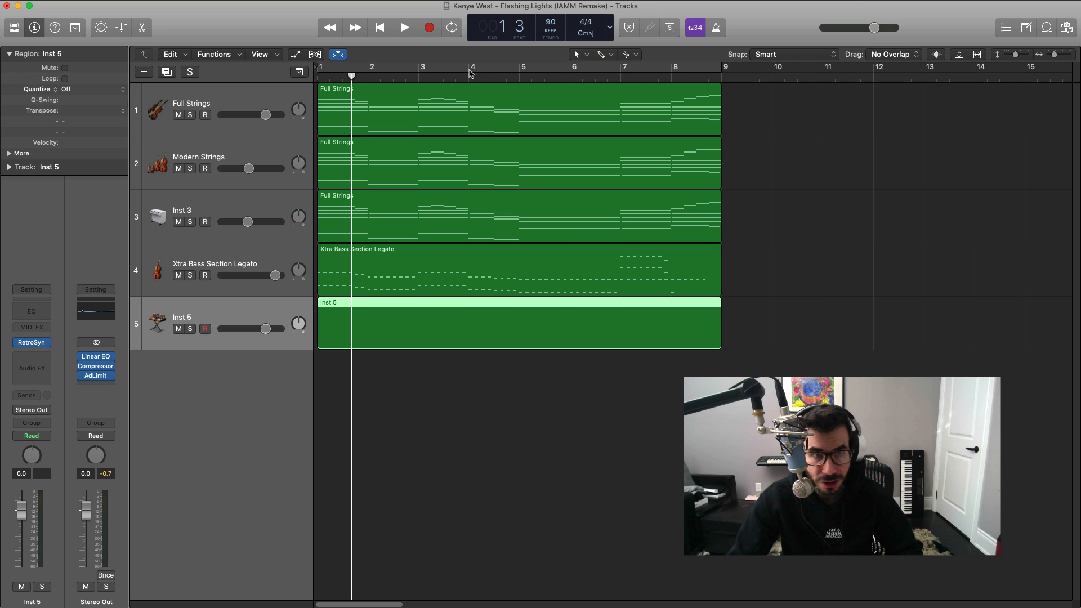
{"action": "left_click_drag", "start_coordinate": [471, 72], "coordinate": [723, 72]}
{"action": "key", "text": "space"}
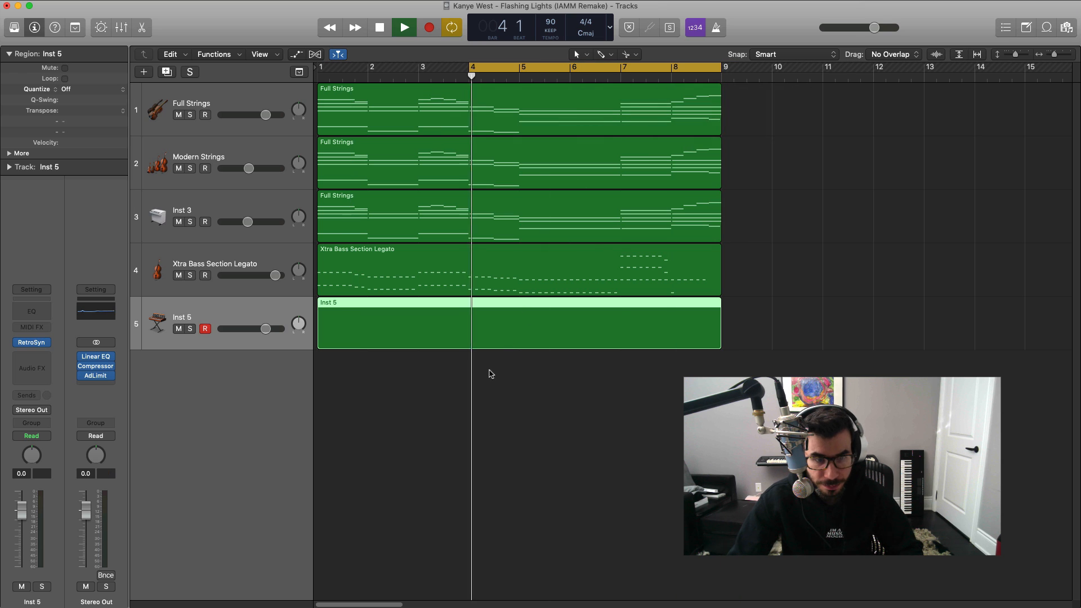
Place an F#1 at the start of bar 4 in the Retro Synth region, lengthen it to one beat, and play it.
{"action": "key", "text": "e"}
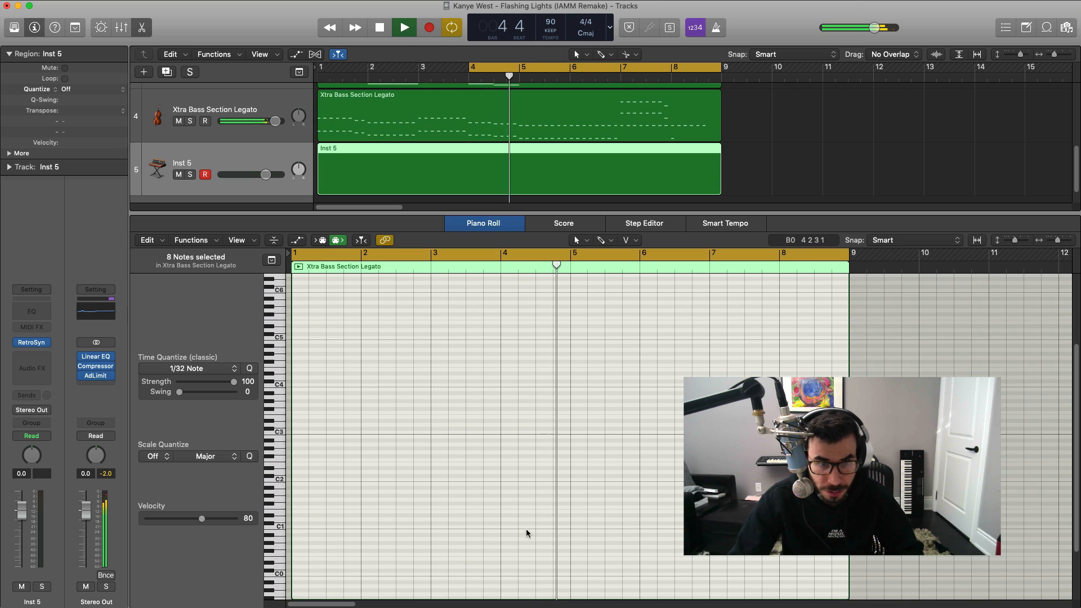
{"action": "key", "text": "space"}
{"action": "left_click", "coordinate": [503, 505], "text": "super"}
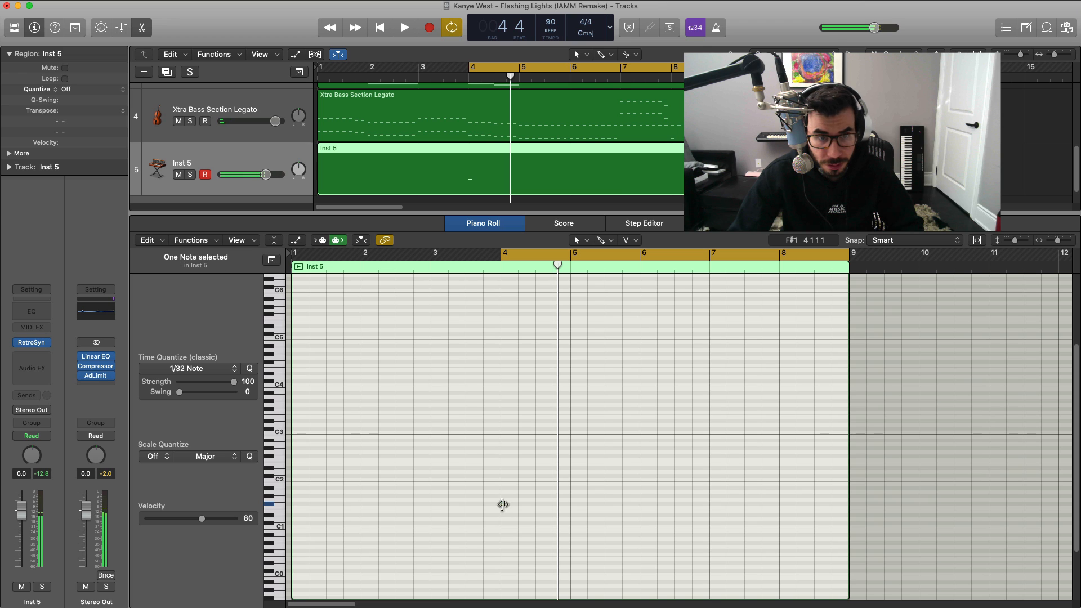
{"action": "left_click_drag", "start_coordinate": [503, 504], "coordinate": [516, 505]}
{"action": "key", "text": "space"}
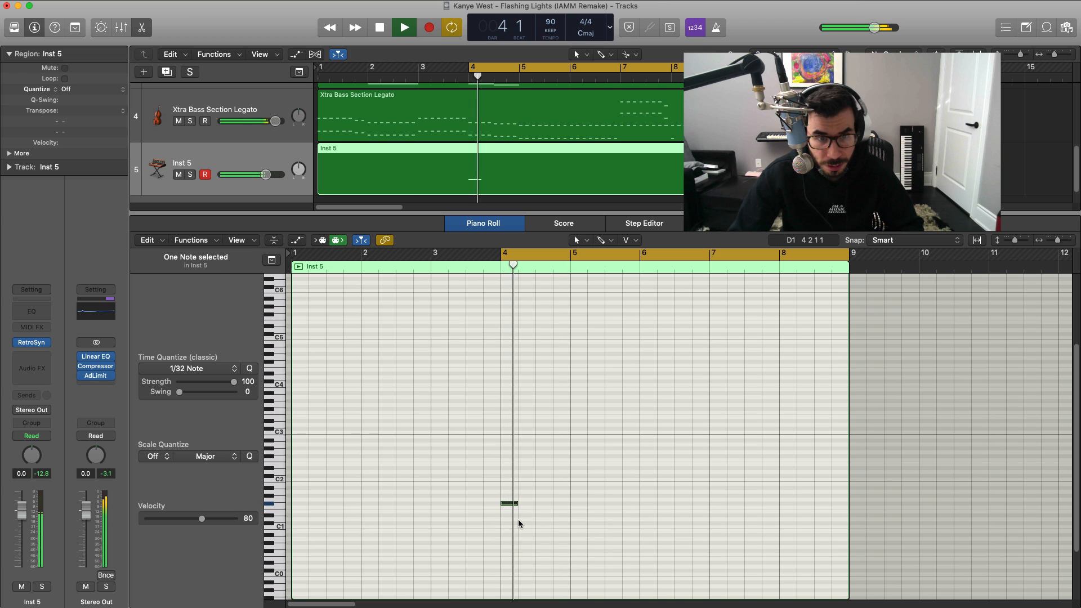
{"action": "key", "text": "space"}
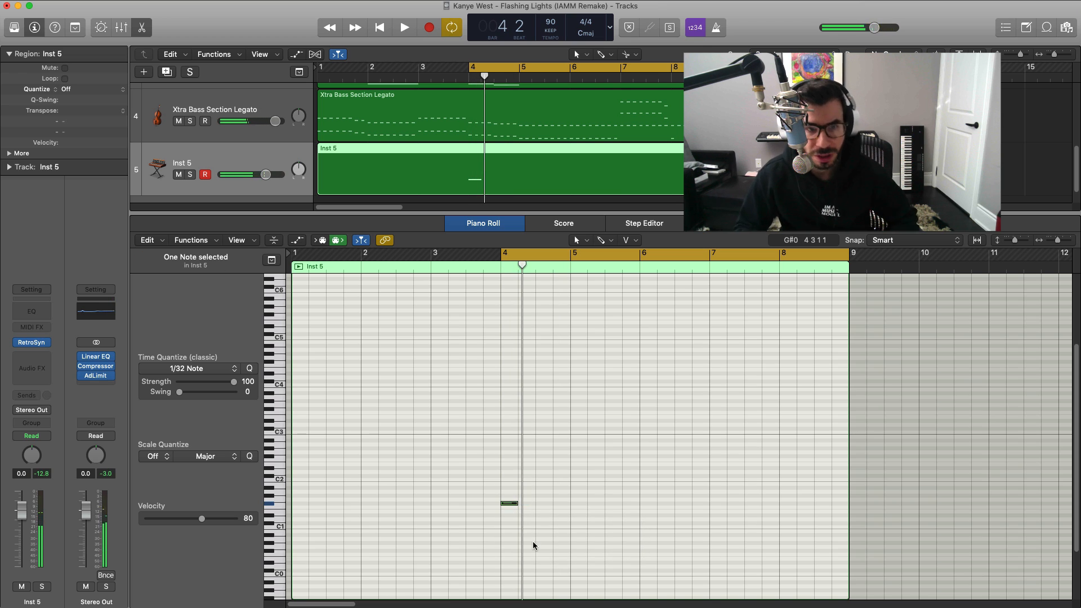
Transpose the bar 4 note up three octaves to F#4 and play it.
{"action": "key", "text": "shift+alt+Up"}
{"action": "key", "text": "shift+alt+Up"}
{"action": "key", "text": "shift+alt+Up"}
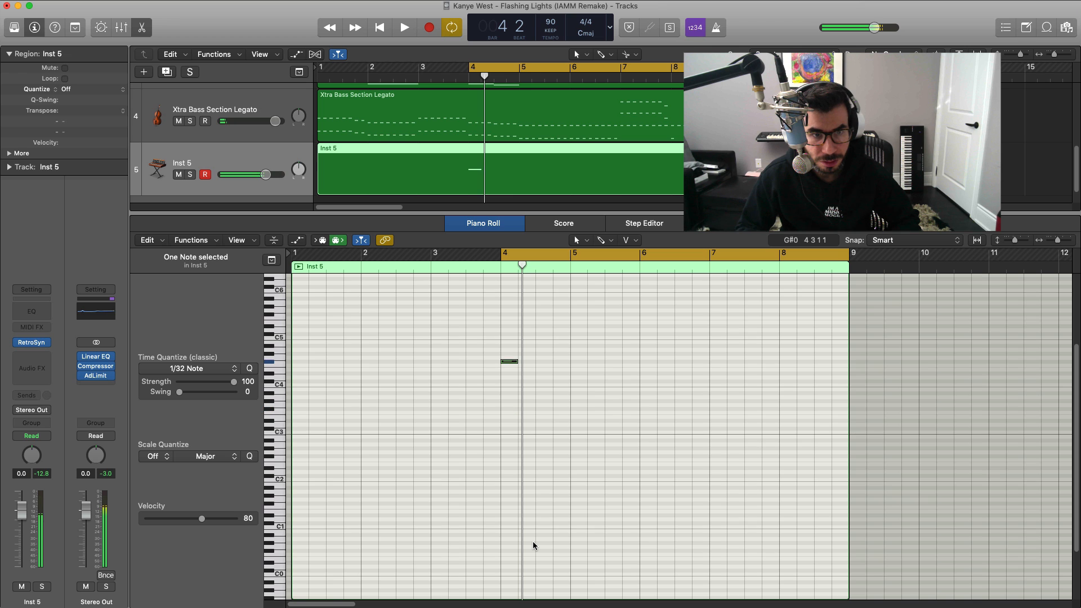
{"action": "key", "text": "space"}
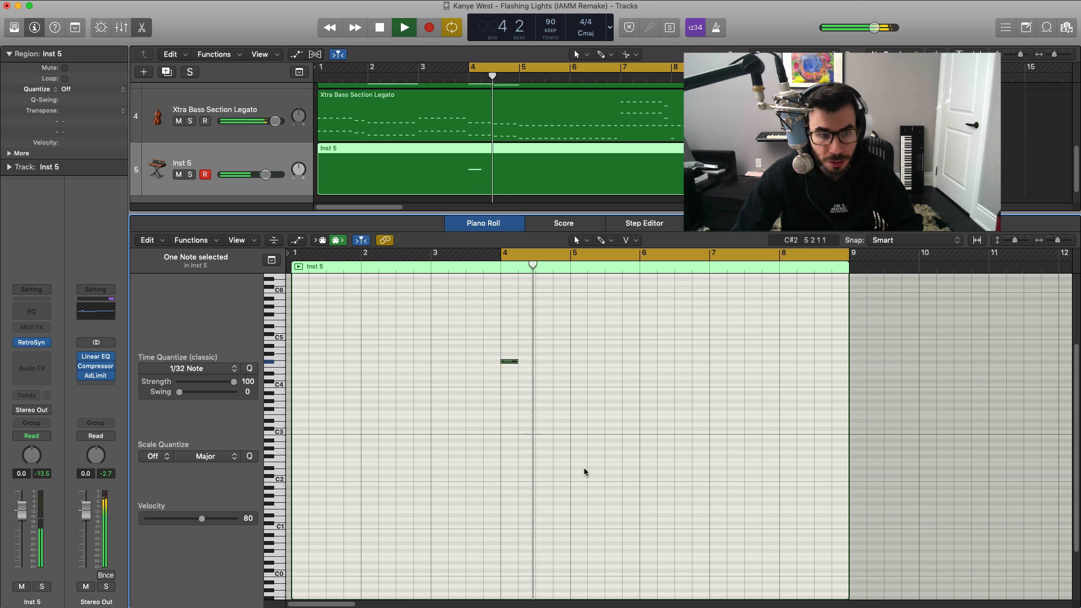
{"action": "key", "text": "space"}
{"action": "key", "text": "space"}
Shorten the F#4 at bar 4 to a sixteenth note and play the passage.
{"action": "scroll", "coordinate": [551, 447], "scroll_direction": "up", "scroll_amount": 5}
{"action": "scroll", "coordinate": [552, 447], "scroll_direction": "up", "scroll_amount": 3}
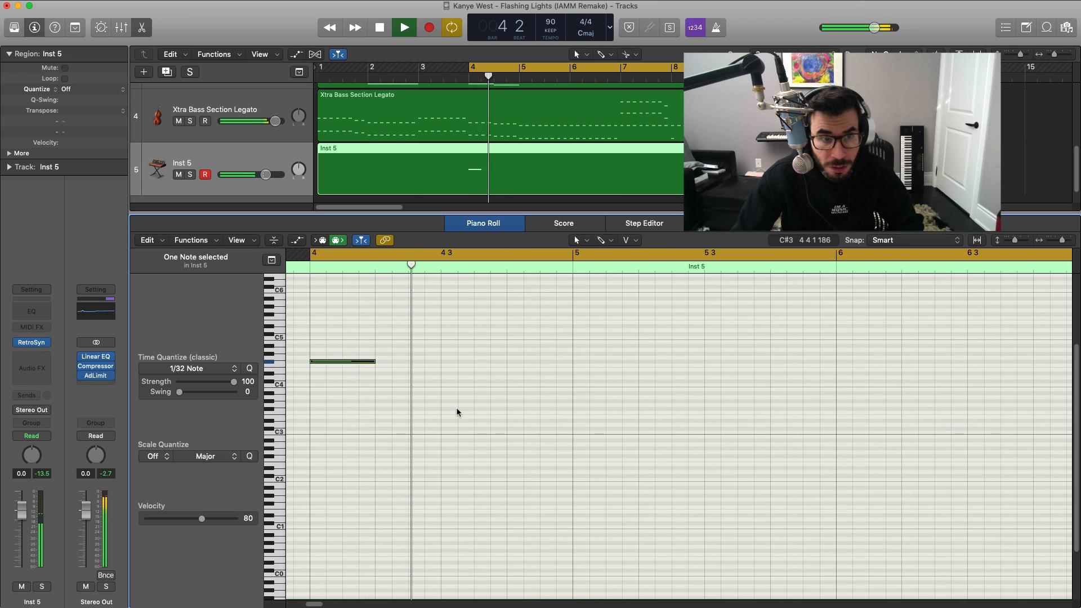
{"action": "left_click_drag", "start_coordinate": [374, 362], "coordinate": [327, 363]}
{"action": "key", "text": "space"}
{"action": "key", "text": "space"}
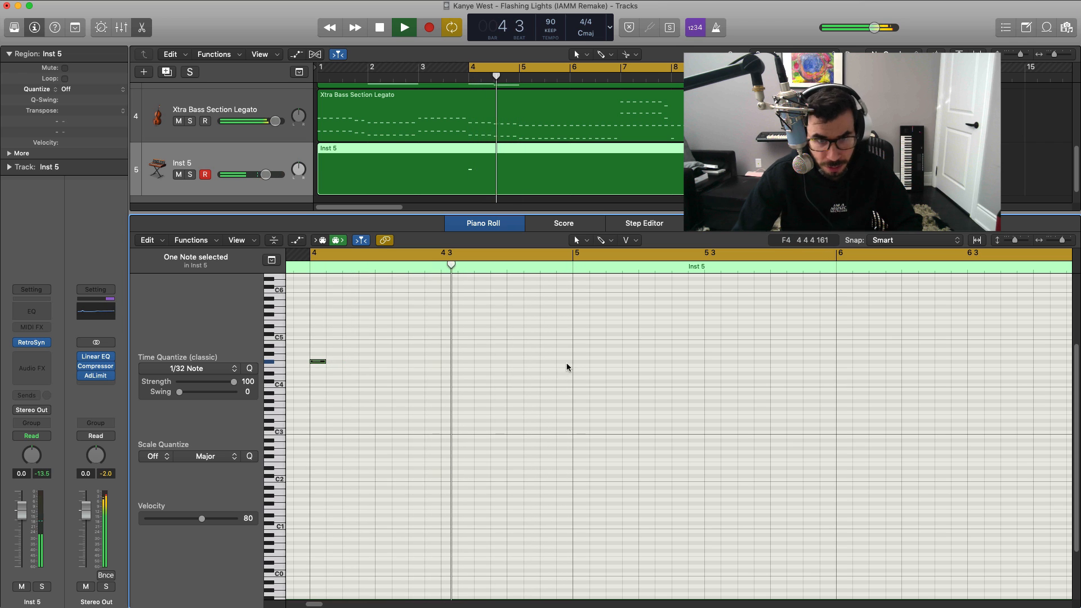
Set the secondary editing tool to Brush and clear the trial B4 placed at the start of bar 5.
{"action": "left_click", "coordinate": [576, 342]}
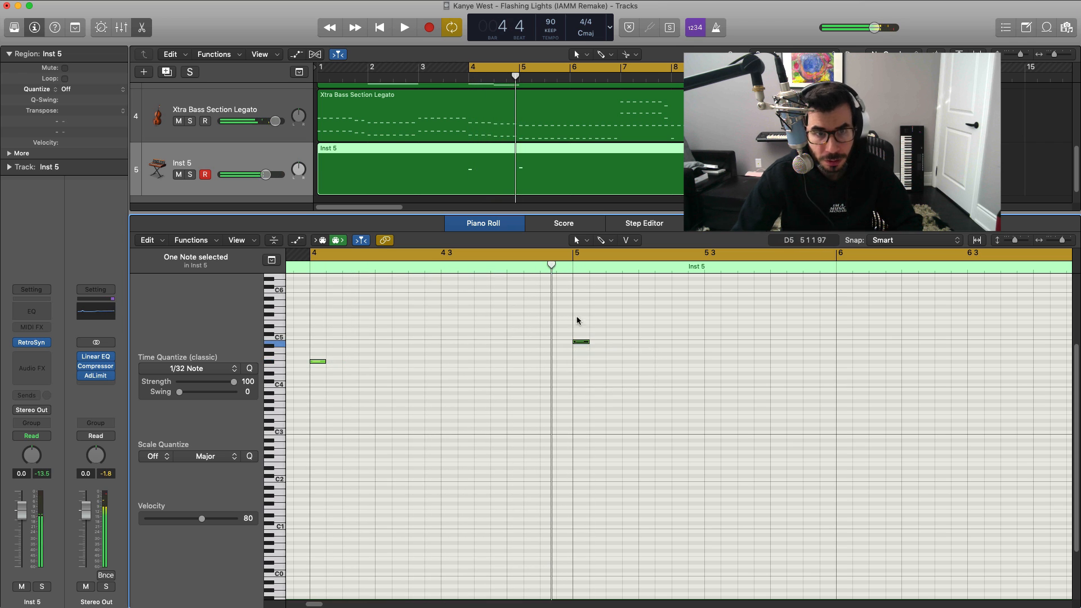
{"action": "left_click", "coordinate": [604, 240]}
{"action": "left_click", "coordinate": [619, 436]}
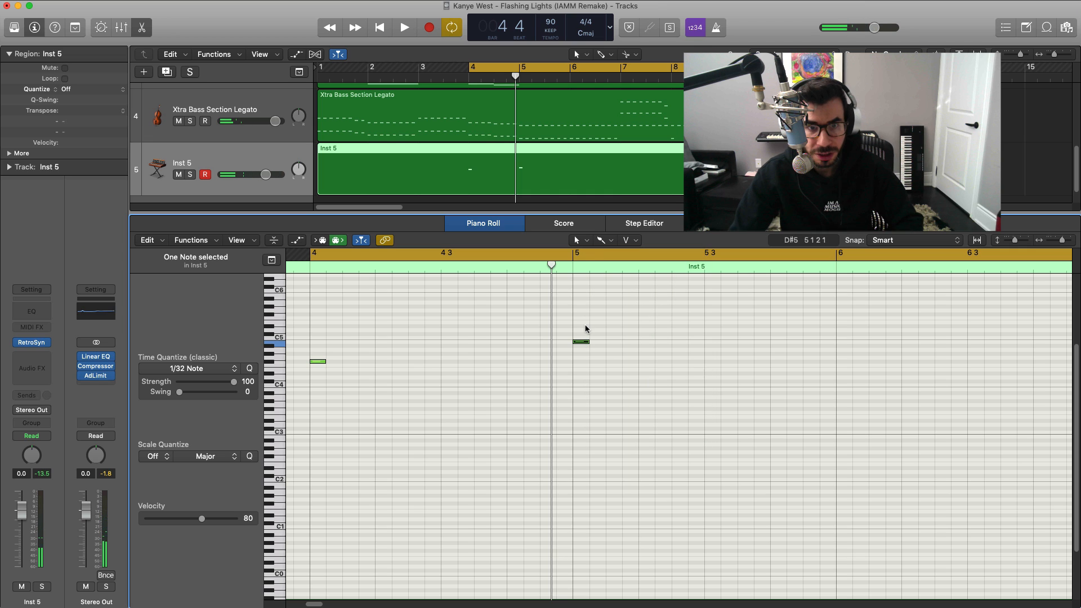
{"action": "left_click", "coordinate": [233, 369]}
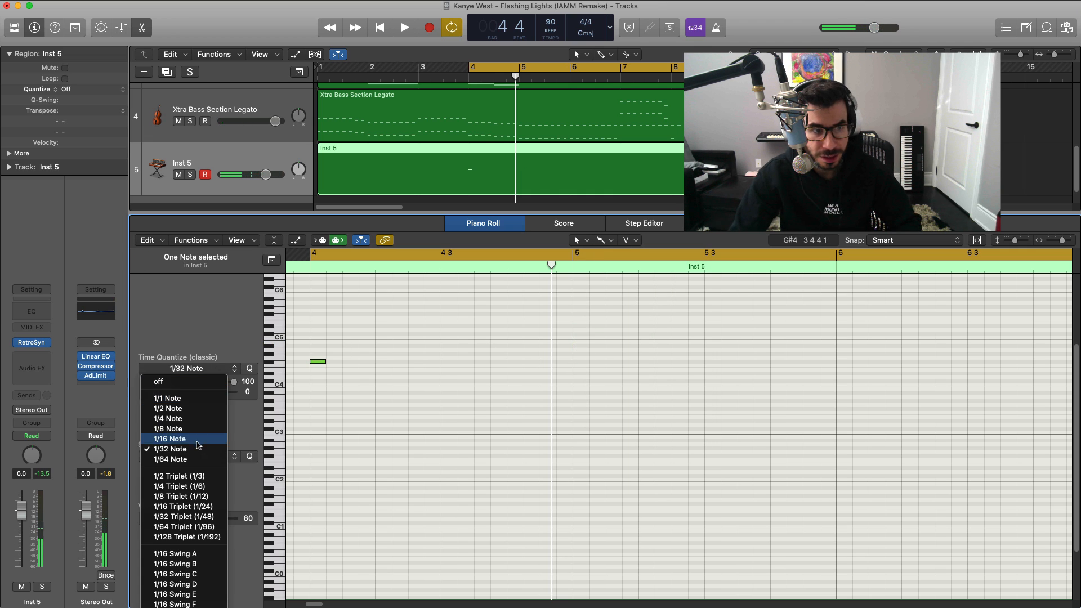
{"action": "left_click", "coordinate": [293, 420]}
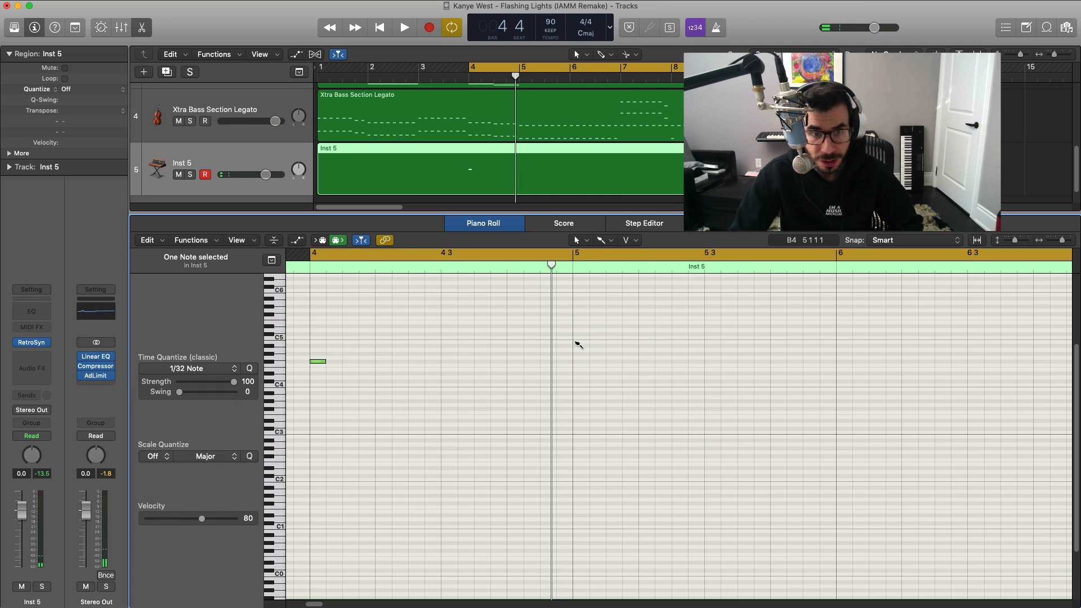
Brush in four consecutive 1/32 notes, B4, C#5, A#4 and A4, from the start of bar 5 and play them.
{"action": "left_click", "coordinate": [576, 343]}
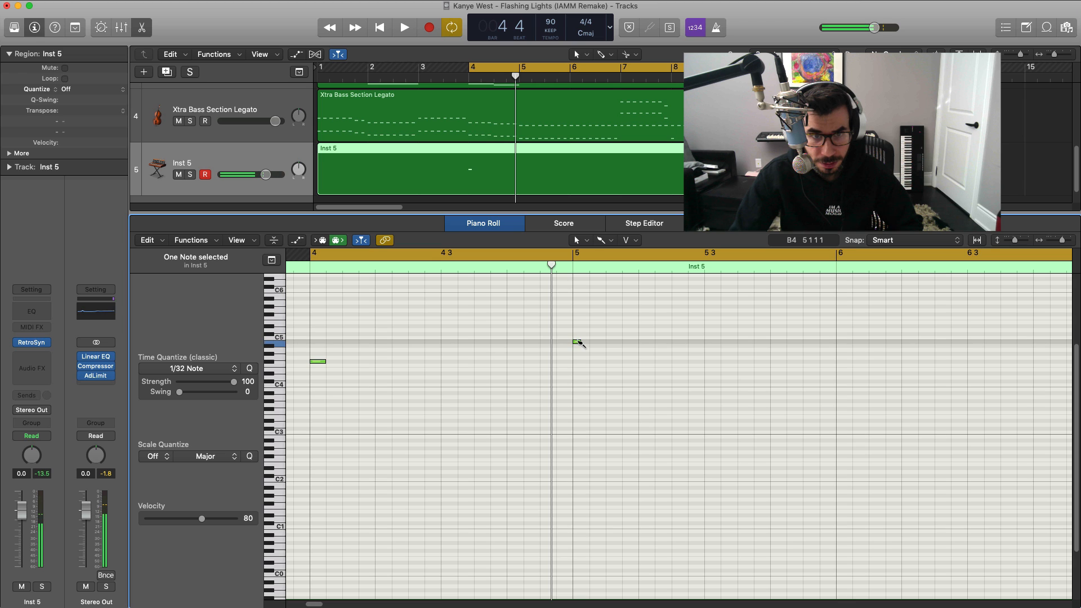
{"action": "left_click_drag", "start_coordinate": [578, 341], "coordinate": [598, 349]}
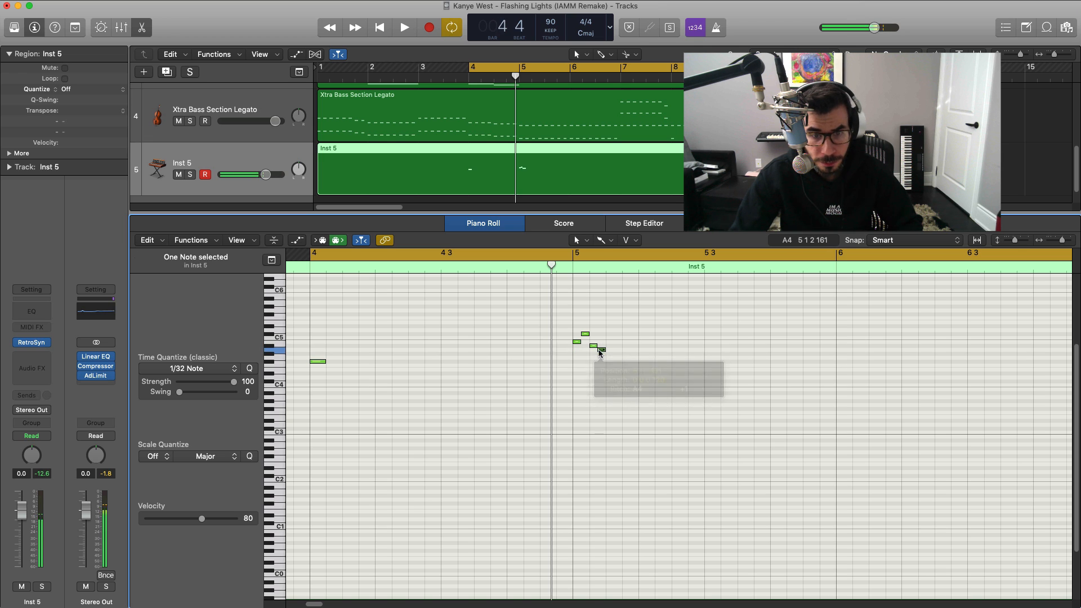
{"action": "key", "text": "space"}
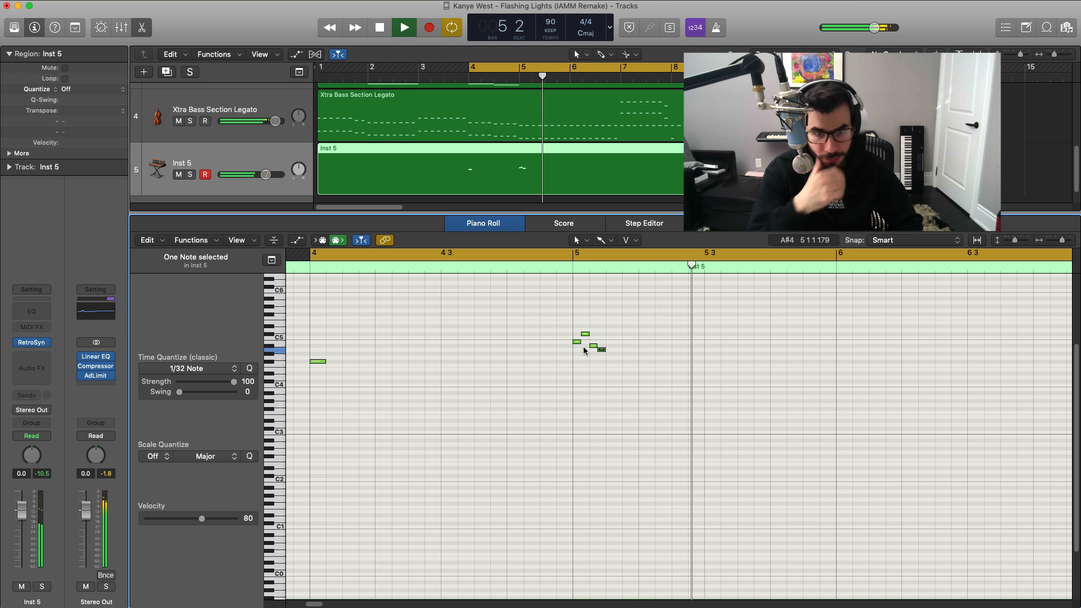
{"action": "key", "text": "space"}
{"action": "key", "text": "space"}
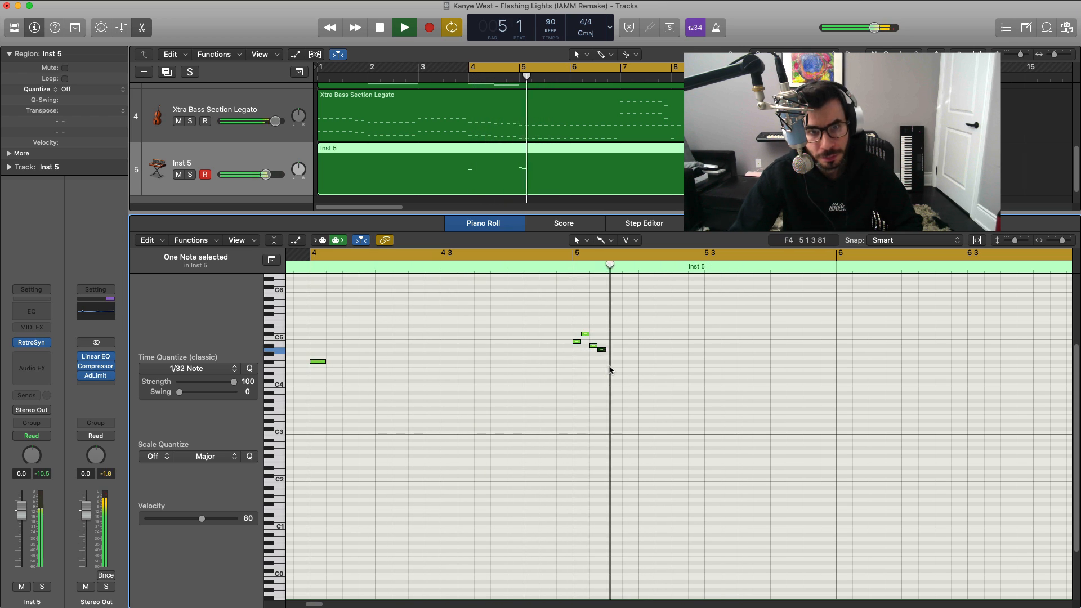
Raise the third note of bar 5's run to B4 and replay the passage.
{"action": "key", "text": "space"}
{"action": "left_click", "coordinate": [601, 357]}
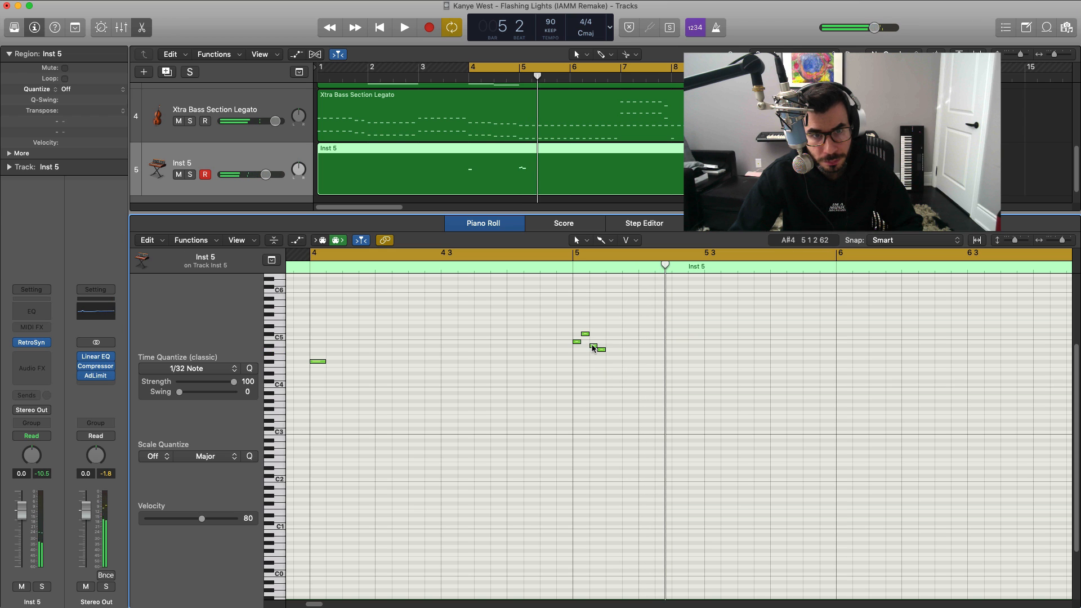
{"action": "left_click_drag", "start_coordinate": [593, 347], "coordinate": [594, 345]}
{"action": "key", "text": "space"}
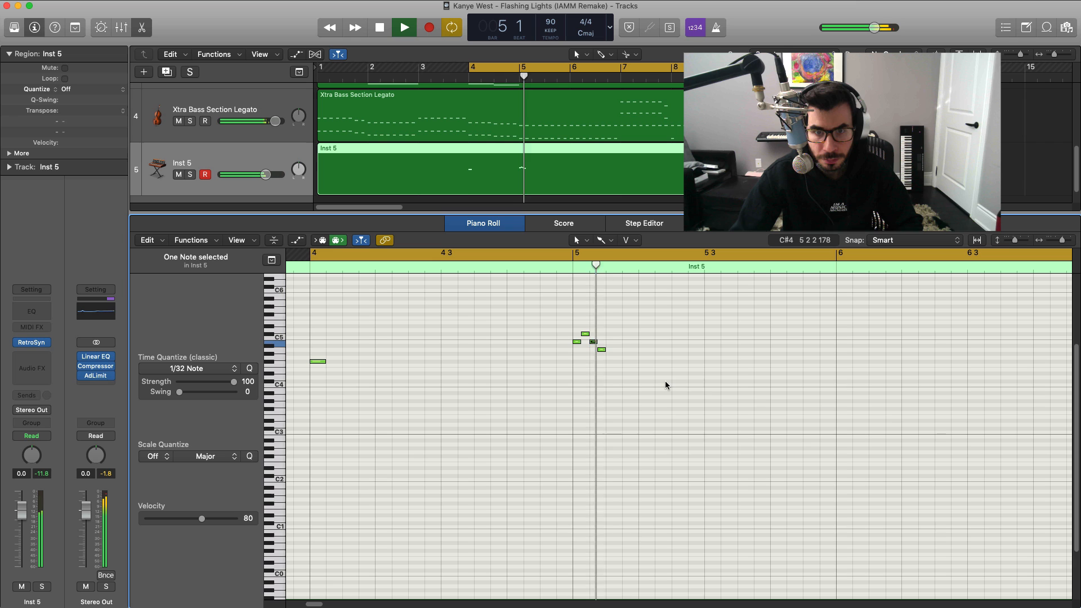
Brush in an E5 at the start of bar 6 and an F#5, G#5, F5, D5 run at bar 7, then play them.
{"action": "left_click", "coordinate": [839, 323]}
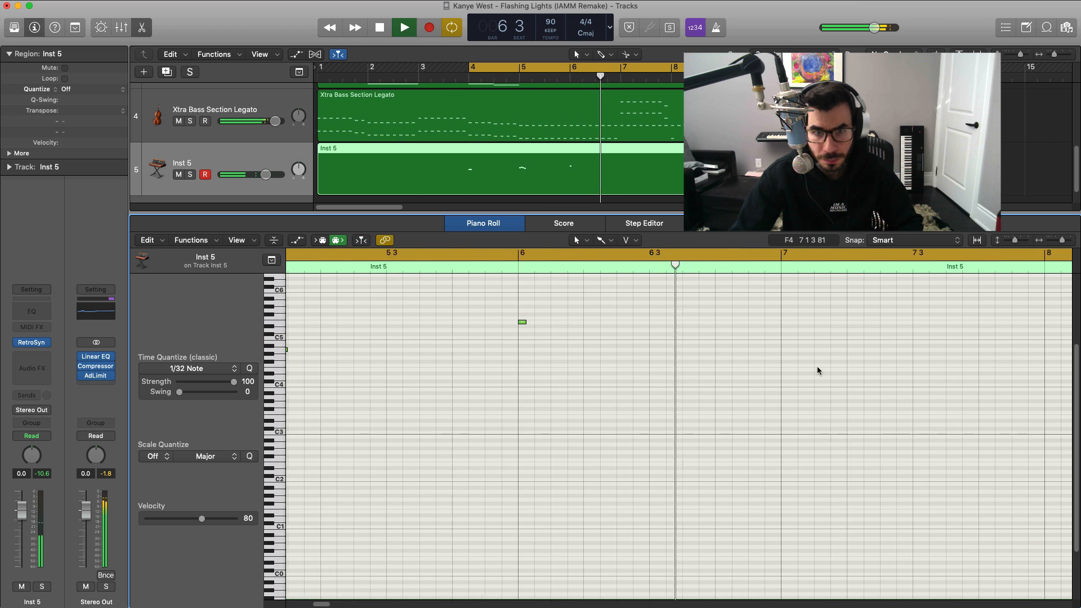
{"action": "key", "text": "space"}
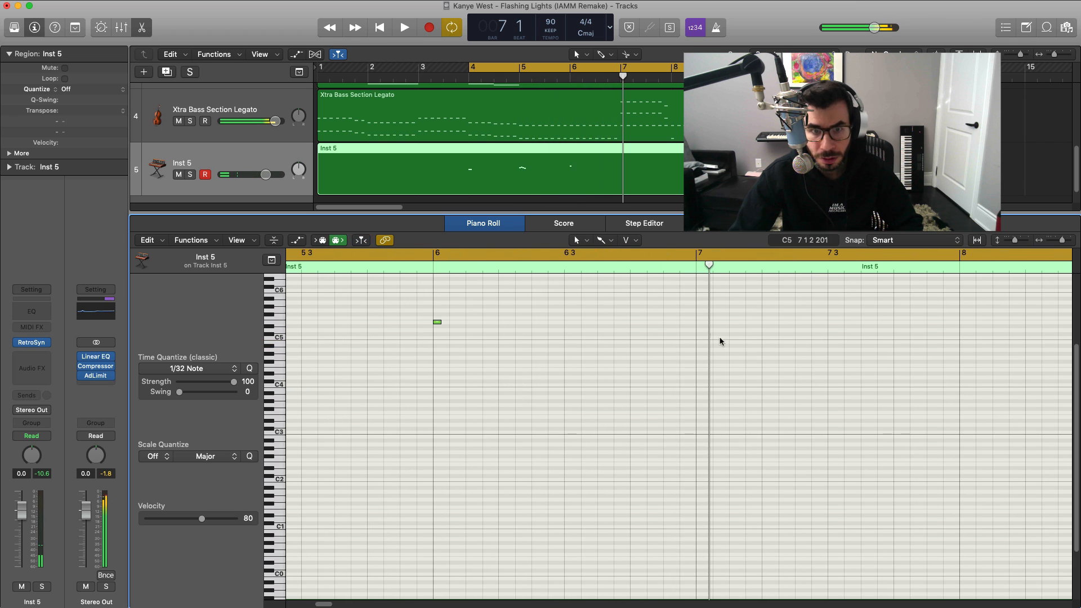
{"action": "left_click", "coordinate": [700, 315]}
{"action": "left_click_drag", "start_coordinate": [711, 315], "coordinate": [725, 331]}
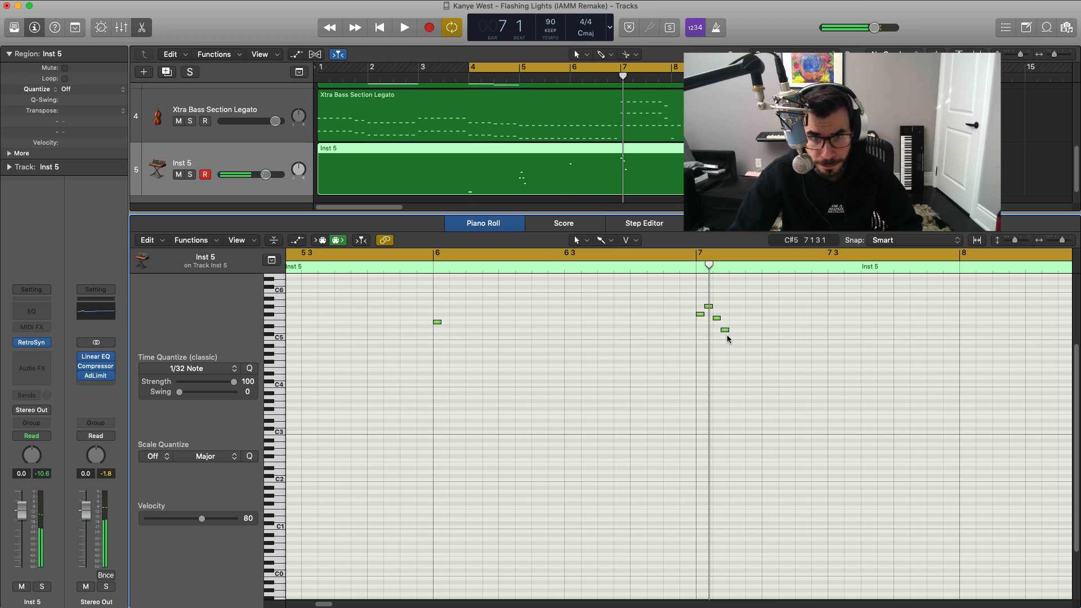
{"action": "key", "text": "space"}
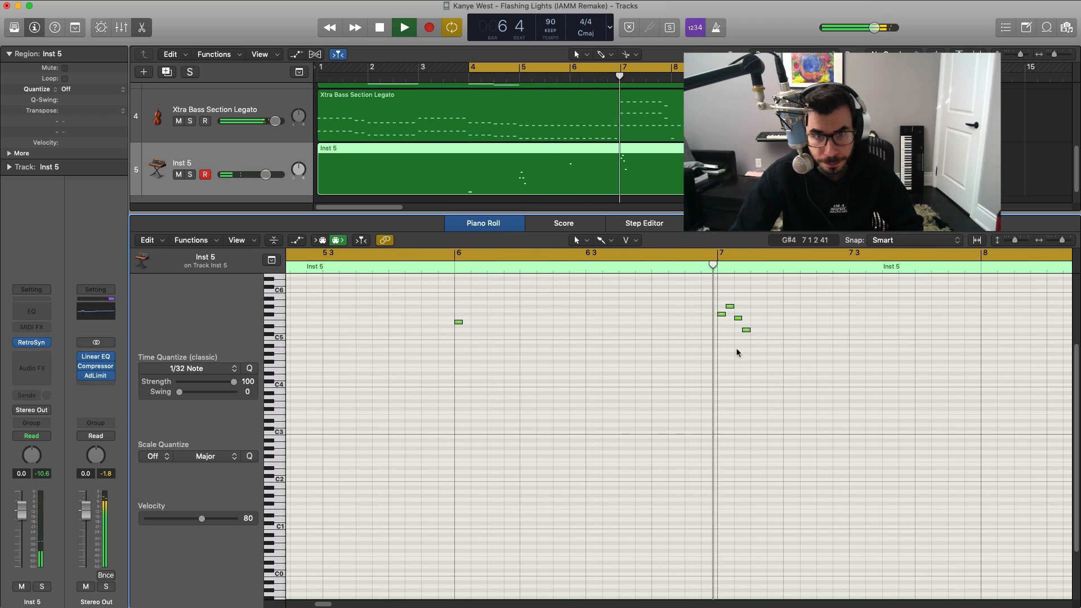
Raise the third note of bar 7's run to F#5 and replay the line.
{"action": "key", "text": "space"}
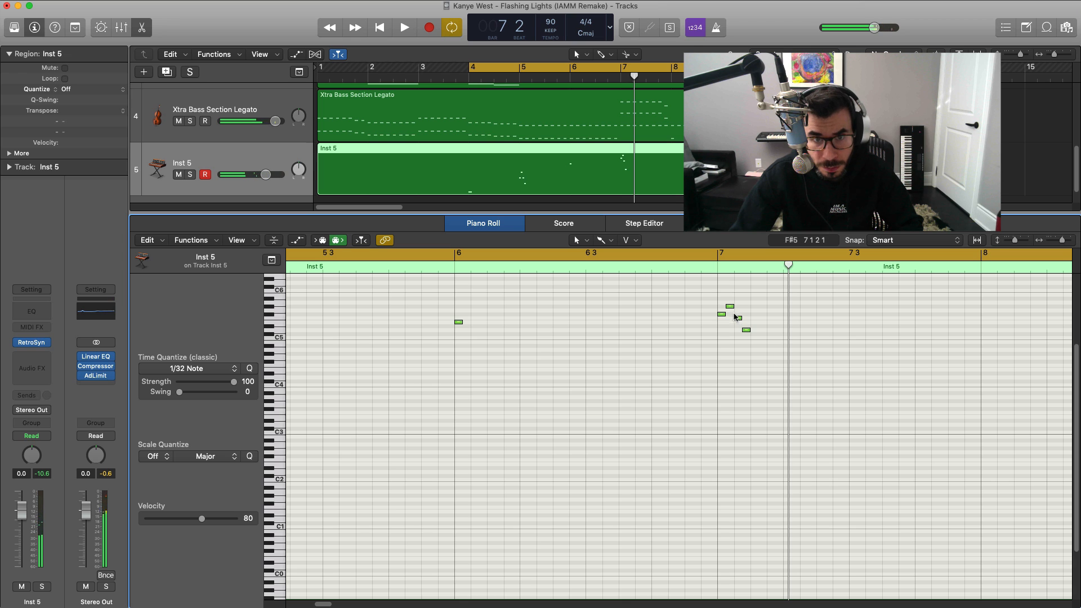
{"action": "left_click_drag", "start_coordinate": [735, 319], "coordinate": [736, 315]}
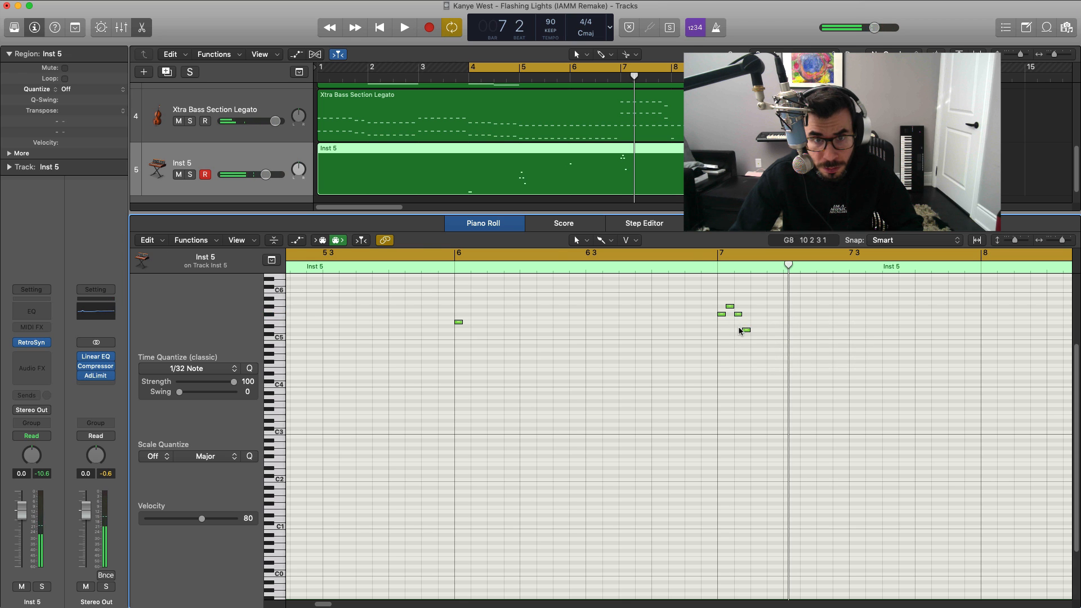
{"action": "key", "text": "space"}
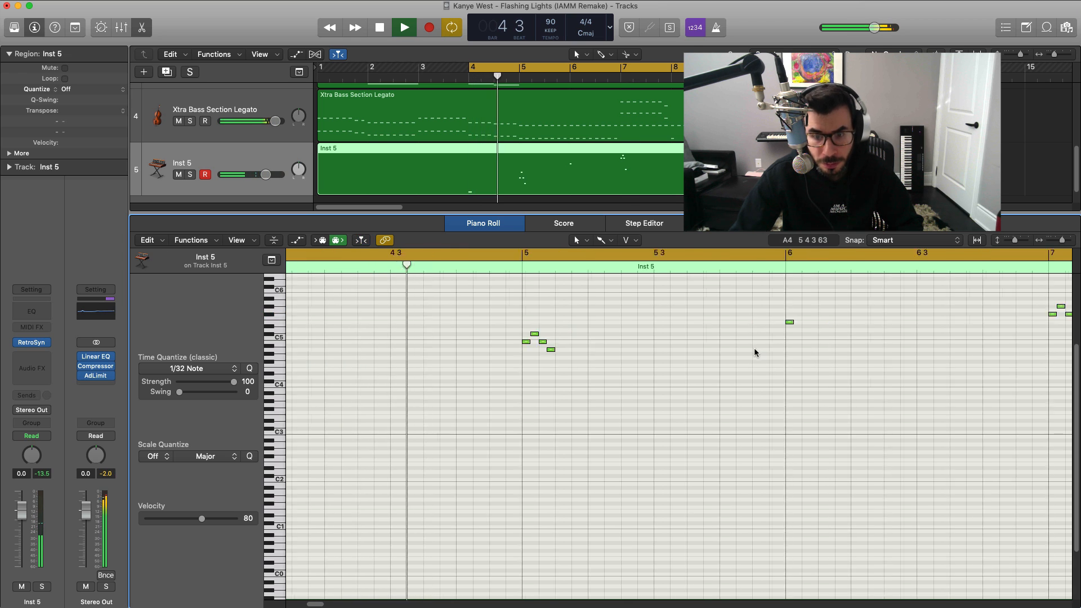
Raise the last note of bar 7's run to E5 and play the line.
{"action": "left_click_drag", "start_coordinate": [757, 331], "coordinate": [756, 322]}
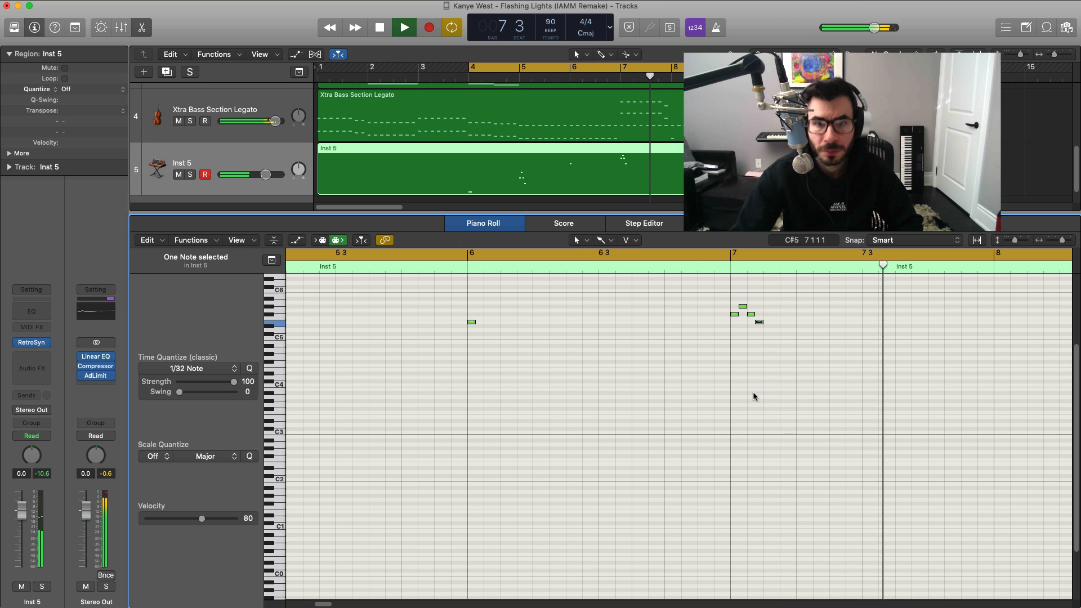
{"action": "key", "text": "space"}
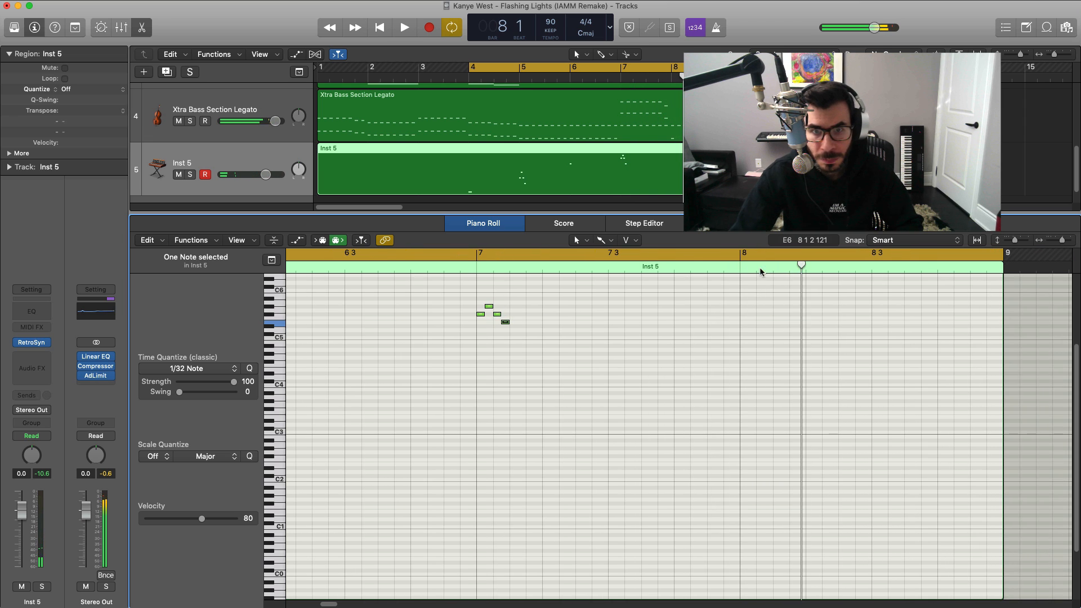
Loop bar 8, brush in a descending 1/32-note run of B5, A5, G5 and F#5 from its start, and play it.
{"action": "left_click_drag", "start_coordinate": [752, 252], "coordinate": [923, 256]}
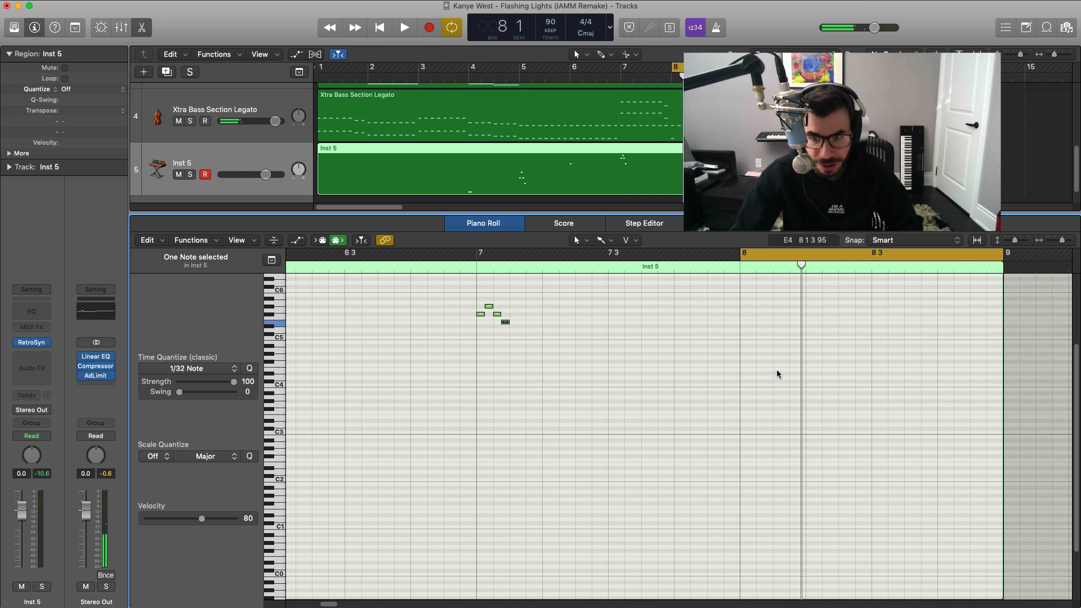
{"action": "key", "text": "space"}
{"action": "key", "text": "space"}
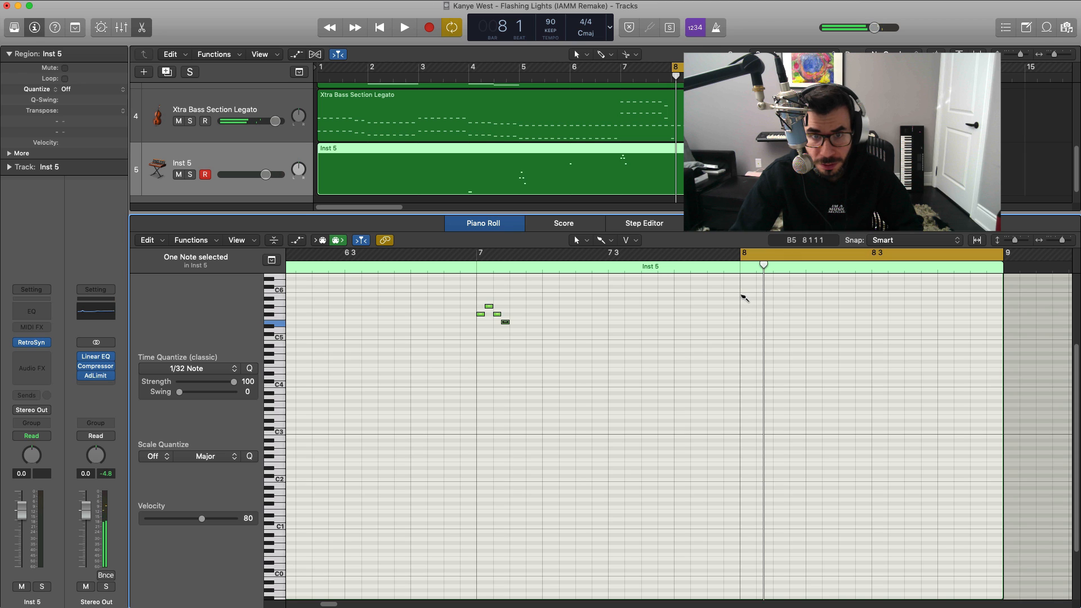
{"action": "left_click", "coordinate": [742, 295]}
{"action": "left_click_drag", "start_coordinate": [751, 297], "coordinate": [767, 317]}
{"action": "key", "text": "space"}
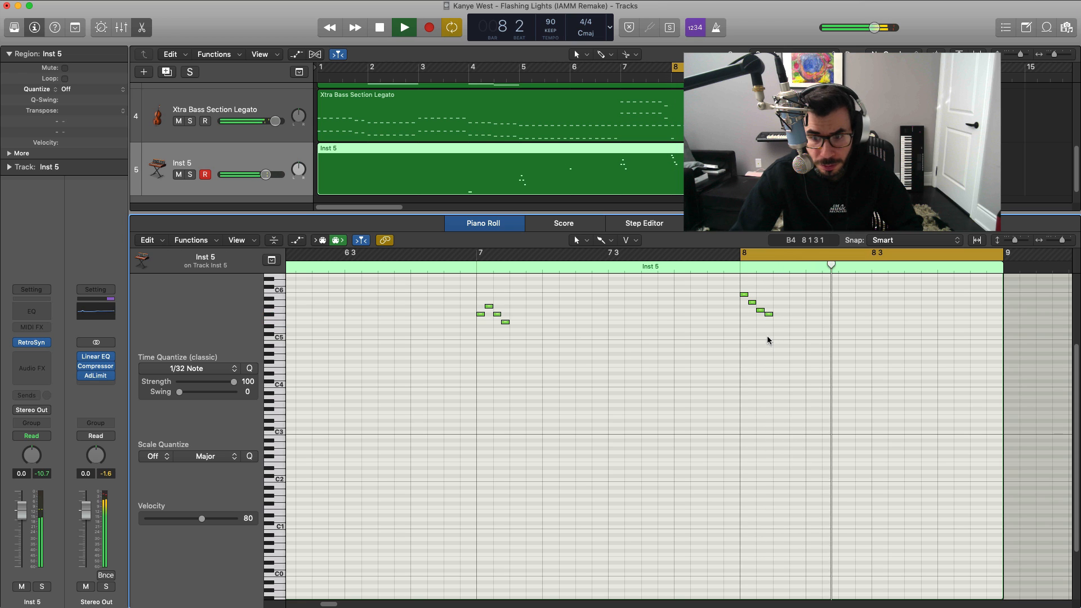
{"action": "key", "text": "space"}
{"action": "key", "text": "space"}
{"action": "key", "text": "space"}
{"action": "key", "text": "space"}
{"action": "key", "text": "space"}
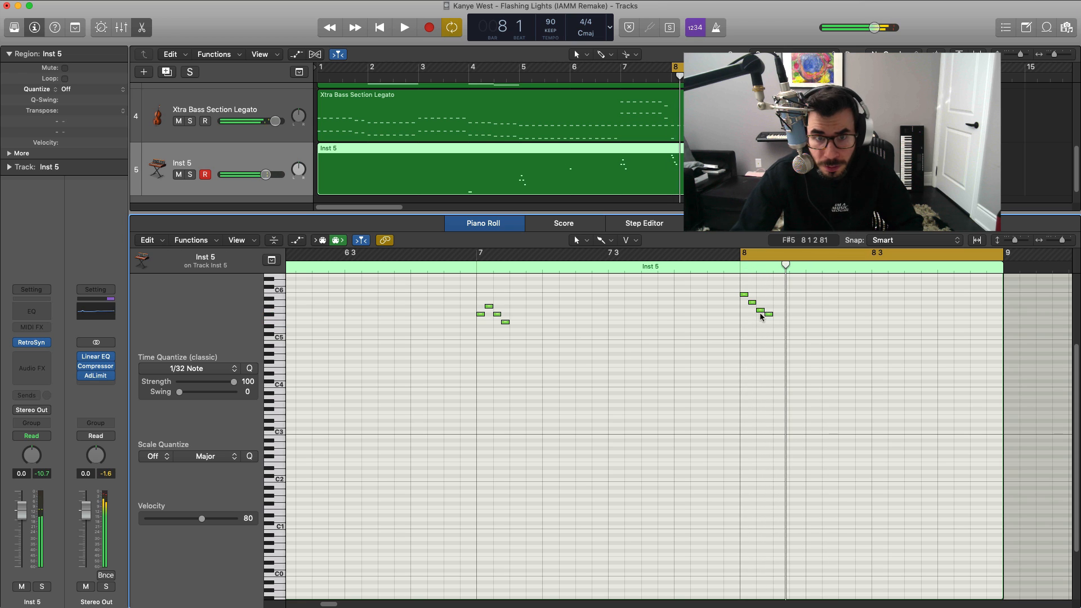
Lower the third note of bar 8's run to F#5 and the fourth to D#5, and replay them.
{"action": "left_click_drag", "start_coordinate": [758, 310], "coordinate": [768, 328]}
{"action": "key", "text": "space"}
{"action": "key", "text": "space"}
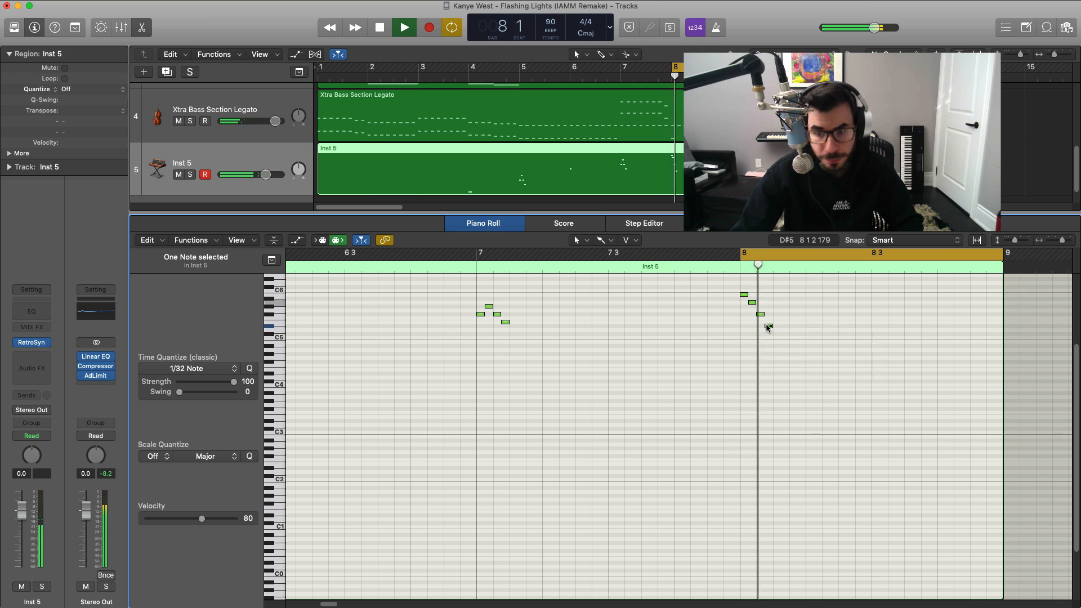
{"action": "left_click", "coordinate": [768, 329]}
{"action": "key", "text": "space"}
{"action": "key", "text": "space"}
{"action": "key", "text": "space"}
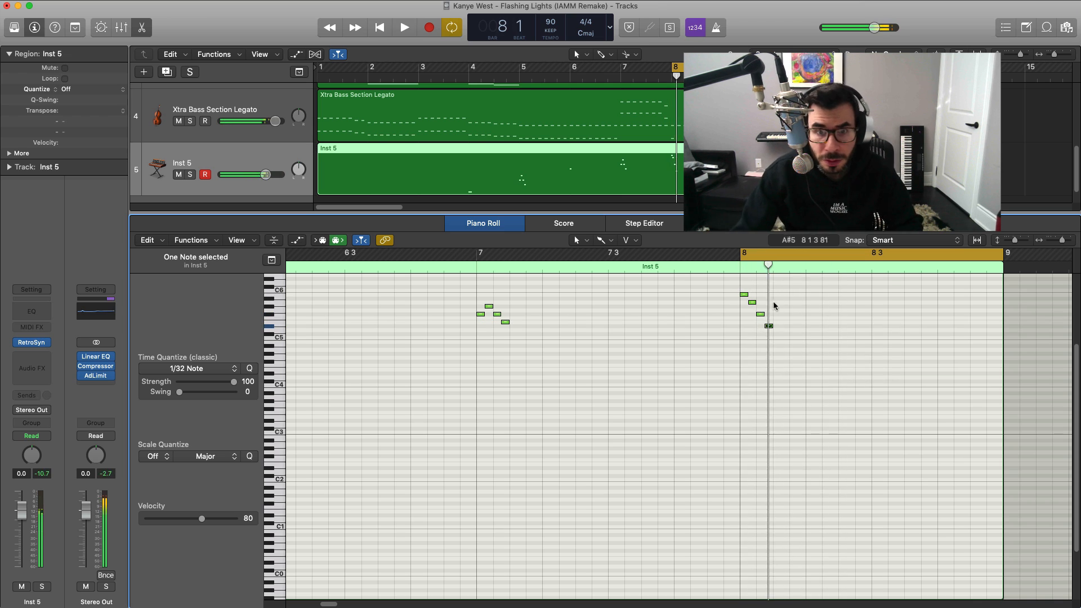
Raise the third note of bar 8's run to G#5 and the fourth to F#5, and replay the bar.
{"action": "left_click_drag", "start_coordinate": [759, 312], "coordinate": [766, 318]}
{"action": "key", "text": "space"}
{"action": "key", "text": "space"}
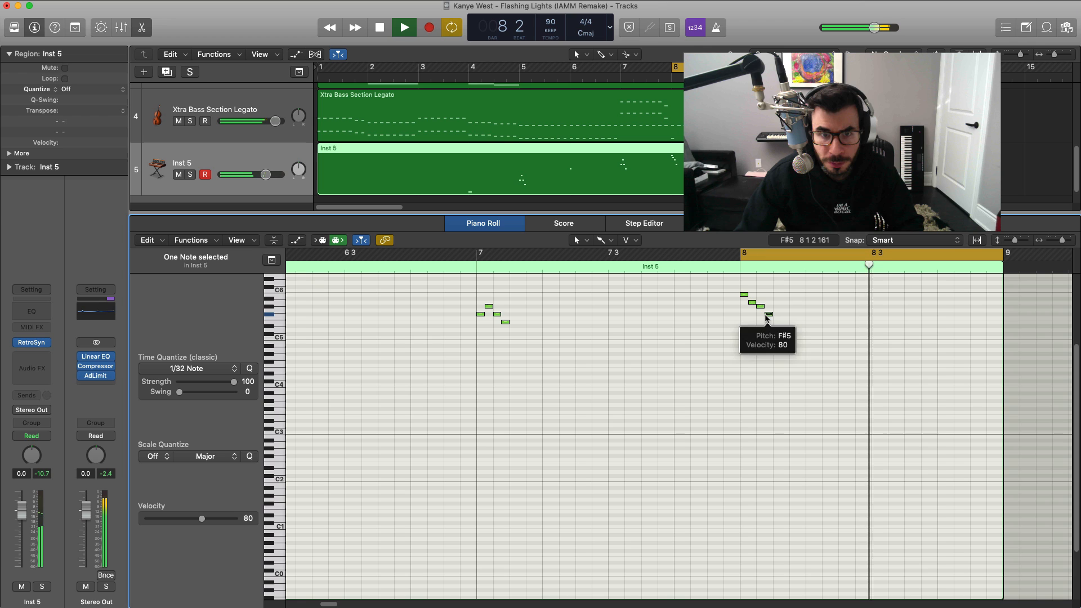
{"action": "key", "text": "space"}
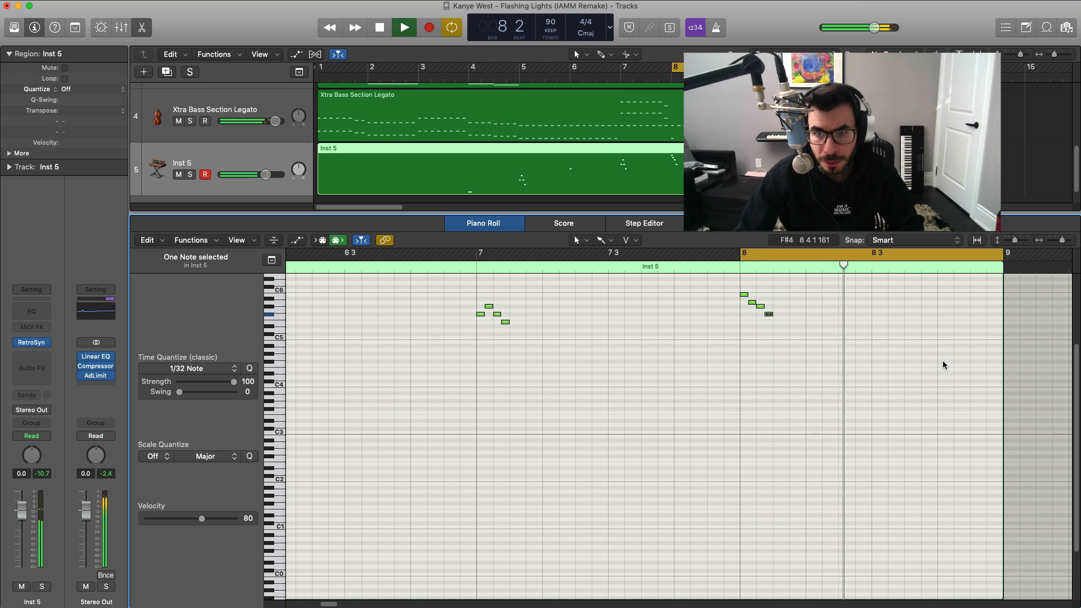
Add a single B5 note on beat 4 of bar 8 and stop playback.
{"action": "scroll", "coordinate": [946, 365], "scroll_direction": "up", "scroll_amount": 1}
{"action": "scroll", "coordinate": [945, 365], "scroll_direction": "up", "scroll_amount": 1}
{"action": "left_click", "coordinate": [942, 304]}
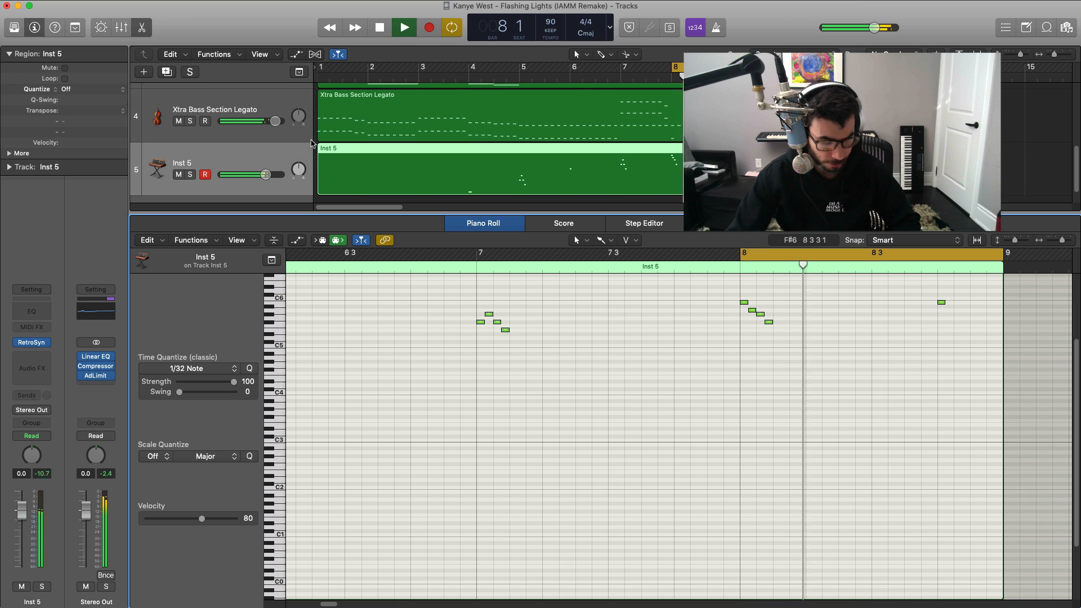
{"action": "key", "text": "space"}
Loop bars 1 through 8 and play the full arrangement with all tracks in view.
{"action": "left_click_drag", "start_coordinate": [324, 72], "coordinate": [675, 71]}
{"action": "key", "text": "space"}
{"action": "key", "text": "x"}
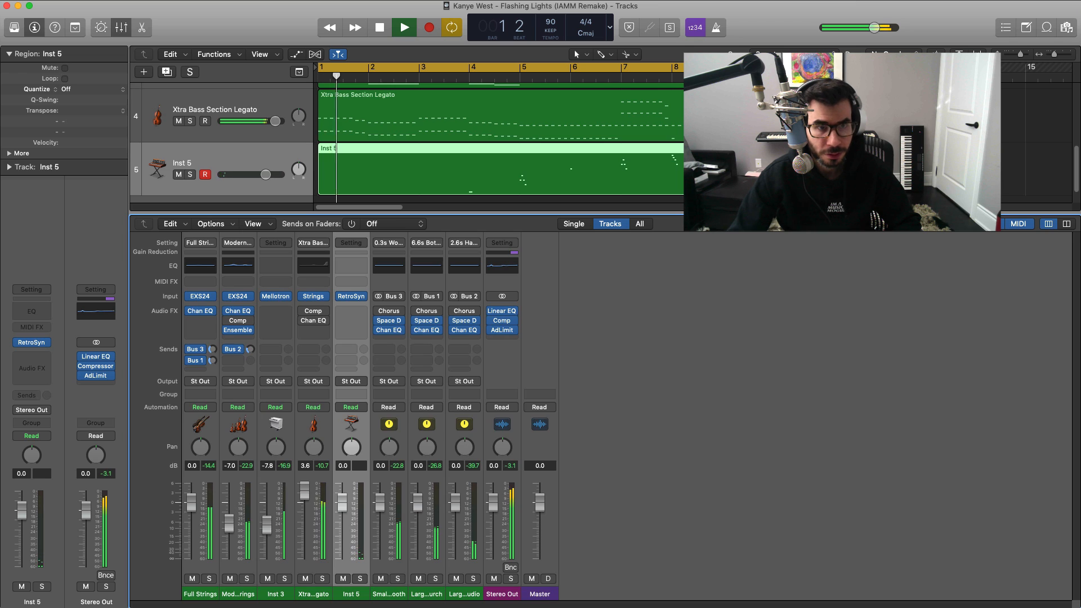
{"action": "key", "text": "x"}
{"action": "scroll", "coordinate": [674, 251], "scroll_direction": "down", "scroll_amount": 3}
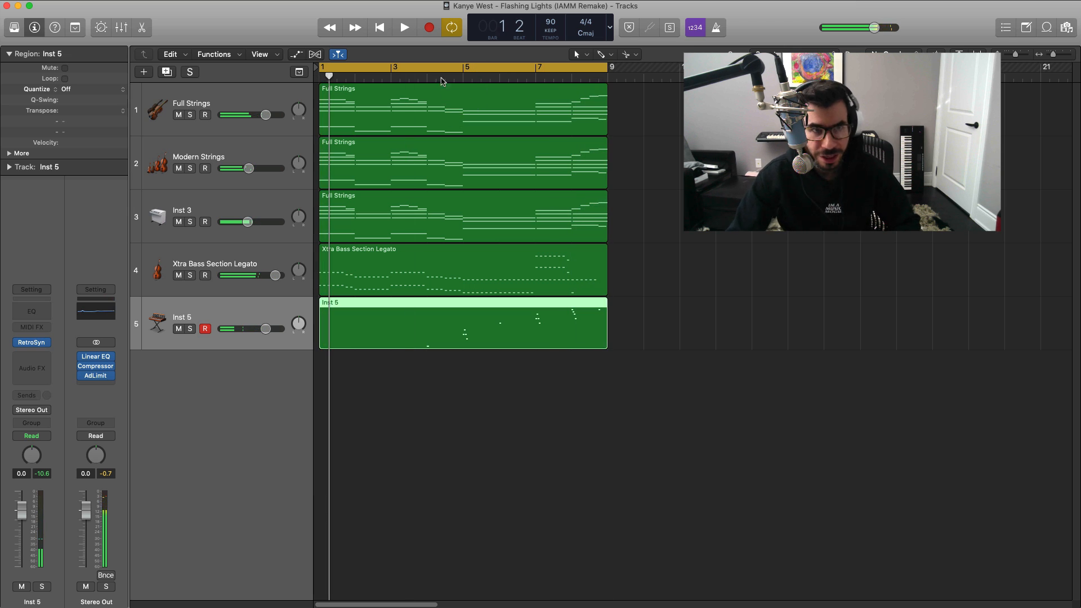
Loop bar 4 and set Inst 5's Retro Synth filter cutoff to 0.422 and resonance to 0.11.
{"action": "left_click_drag", "start_coordinate": [433, 67], "coordinate": [462, 73]}
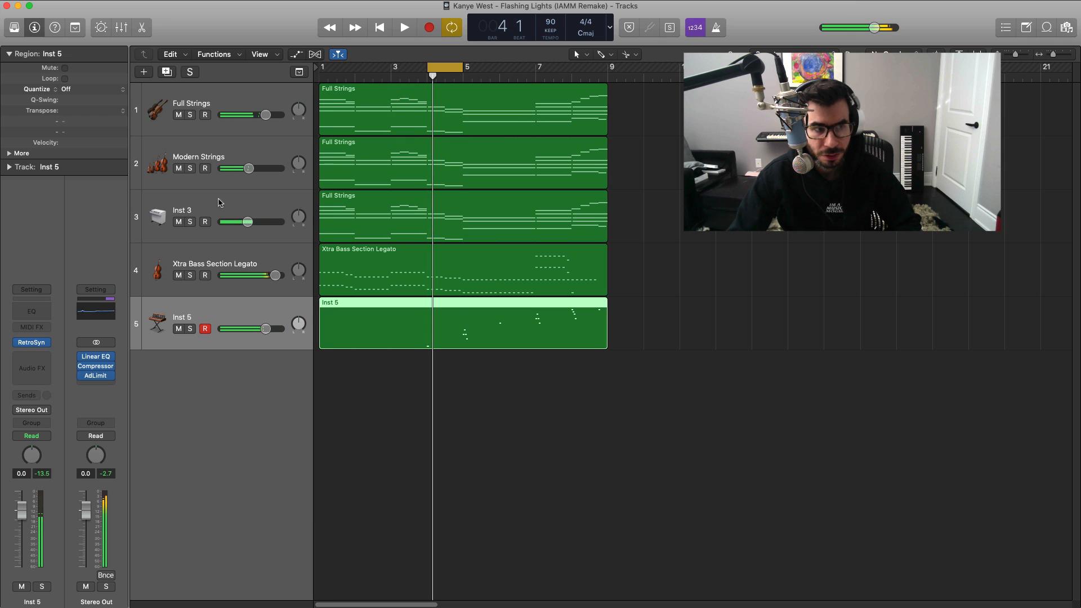
{"action": "left_click", "coordinate": [34, 342]}
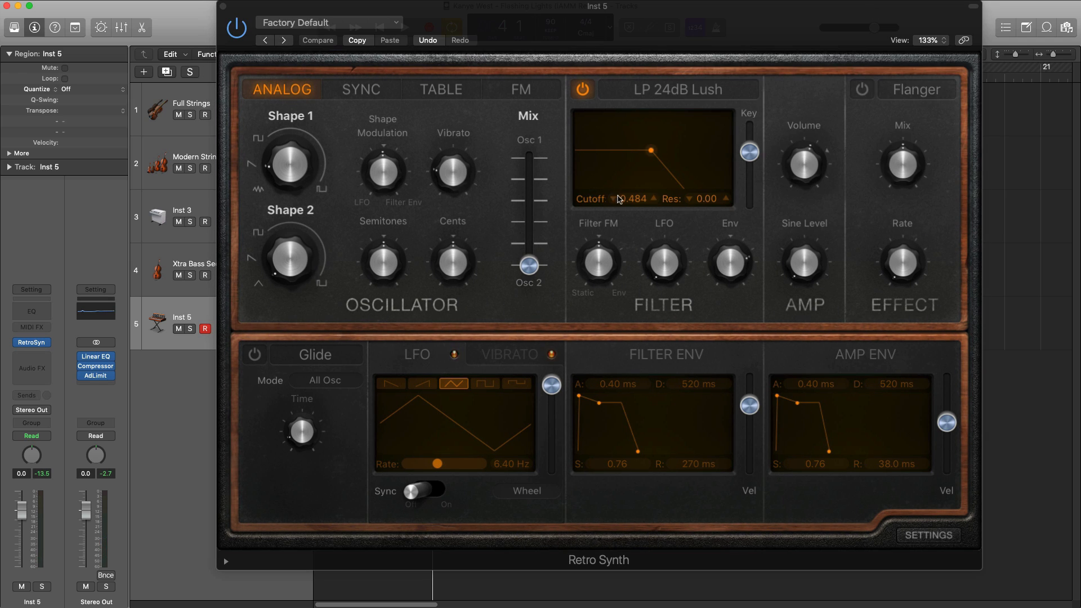
{"action": "left_click_drag", "start_coordinate": [639, 199], "coordinate": [639, 203]}
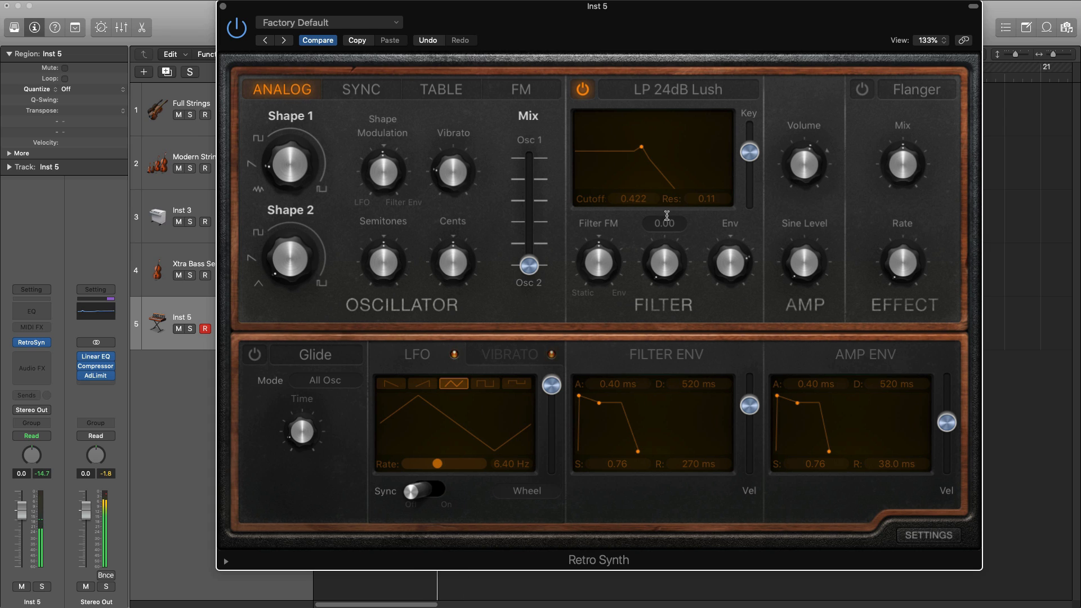
Enable Retro Synth's built-in effect, change it from Flanger to Chorus, and close the synth.
{"action": "left_click", "coordinate": [870, 92]}
{"action": "left_click", "coordinate": [901, 97]}
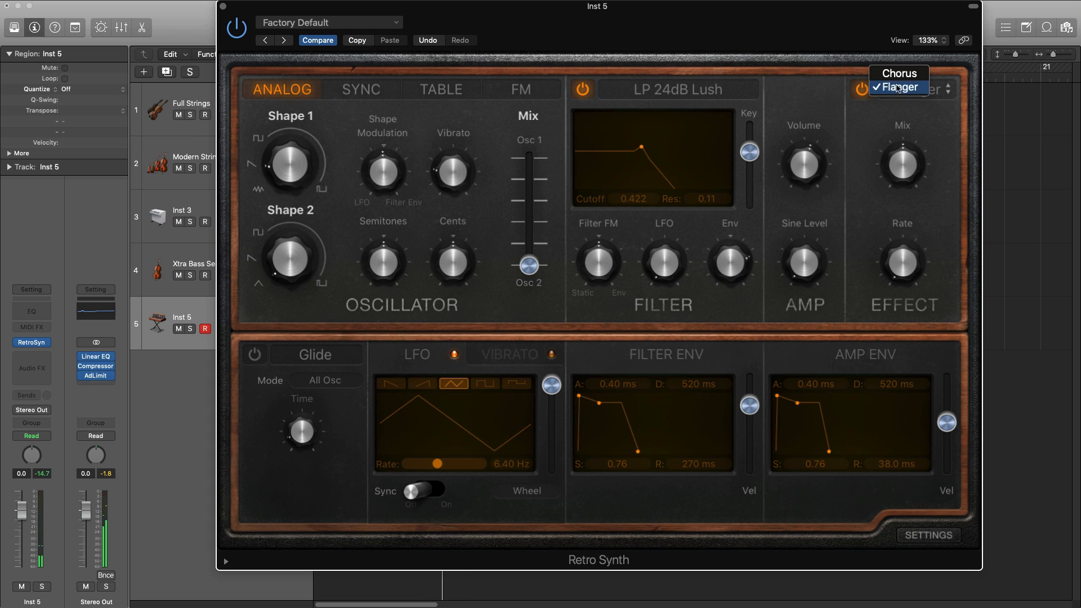
{"action": "left_click", "coordinate": [899, 73]}
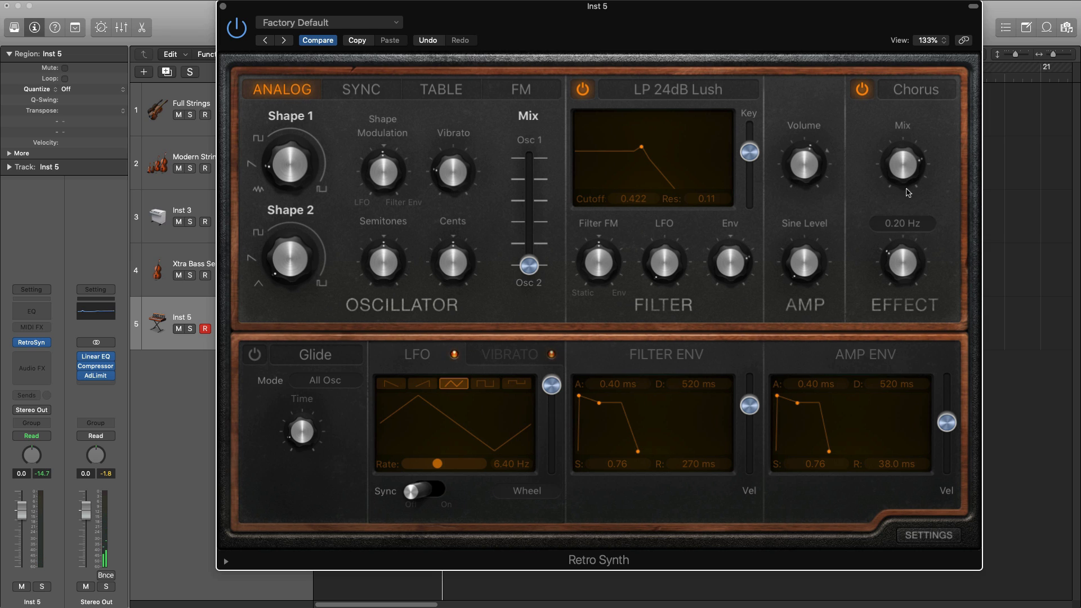
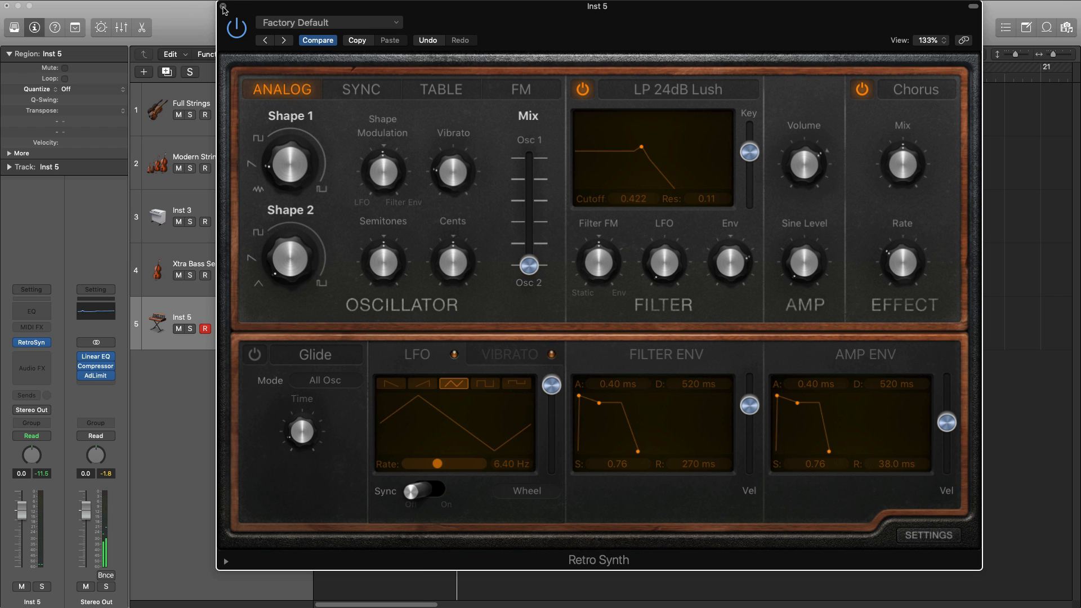
{"action": "left_click", "coordinate": [223, 7]}
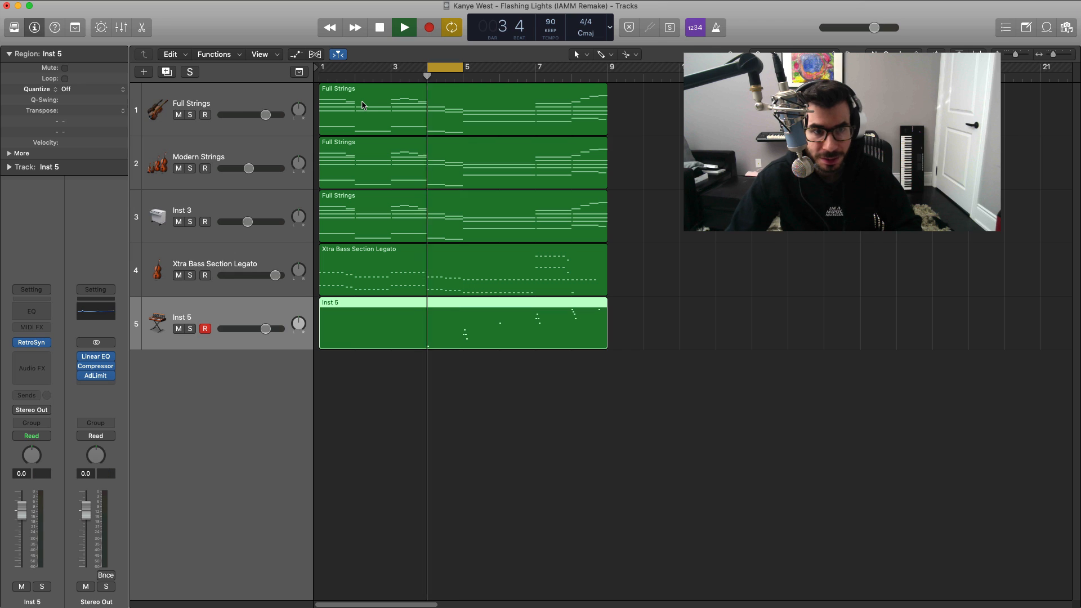
Solo Inst 5, insert a stereo Echo in its first audio effect slot, and play the loop.
{"action": "left_click", "coordinate": [190, 329]}
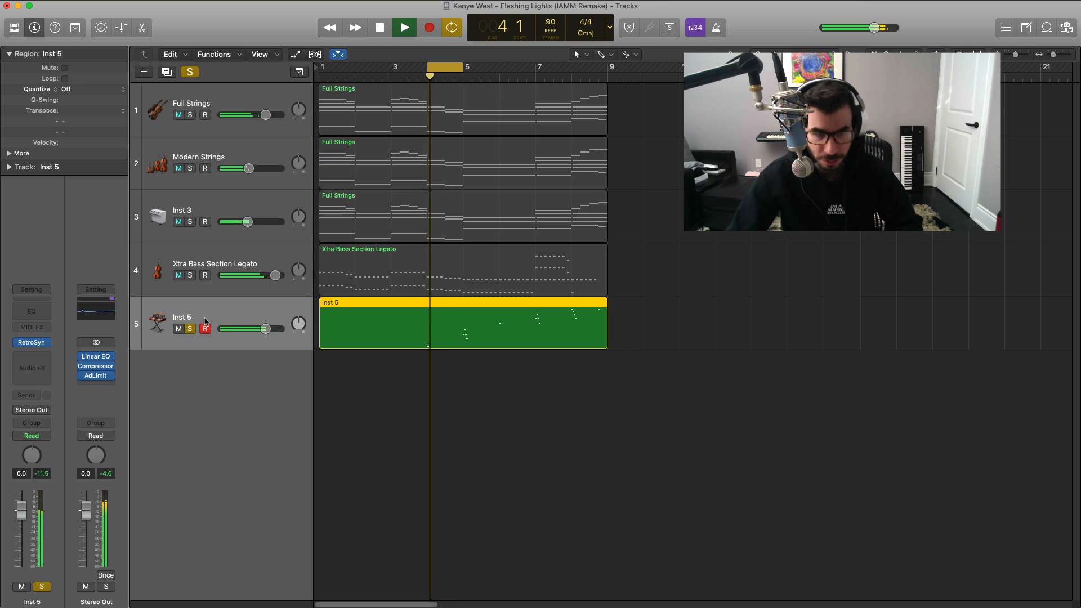
{"action": "key", "text": "space"}
{"action": "left_click", "coordinate": [32, 361]}
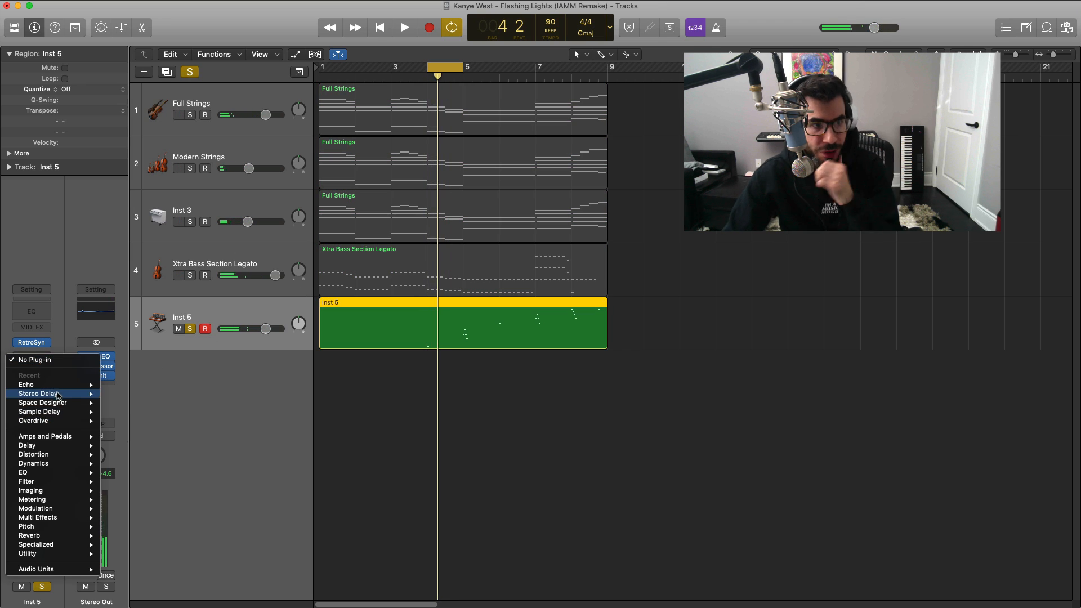
{"action": "mouse_move", "coordinate": [59, 446]}
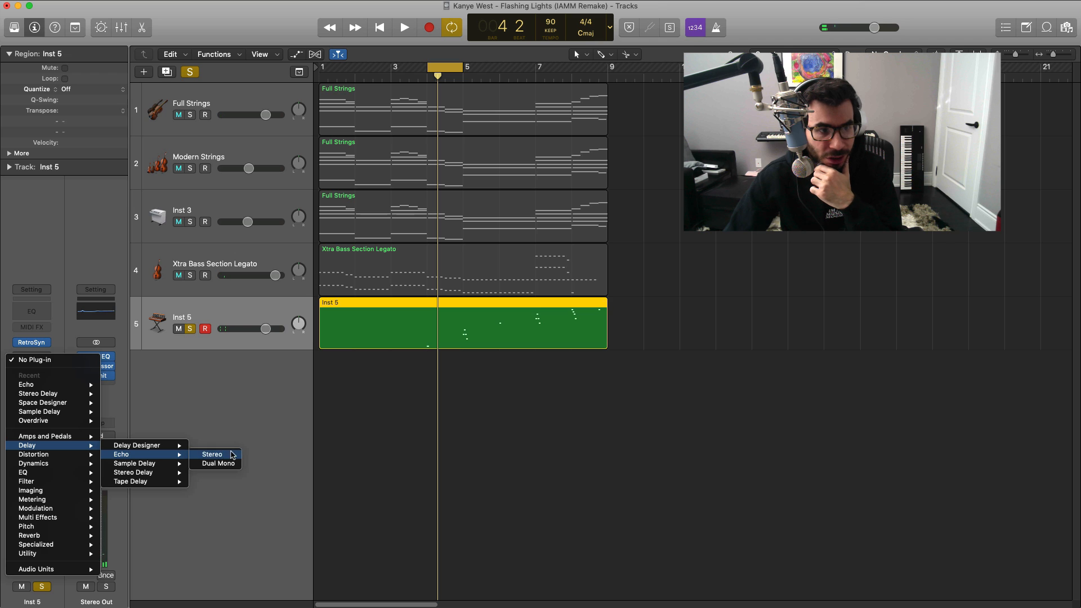
{"action": "left_click", "coordinate": [231, 455]}
{"action": "key", "text": "space"}
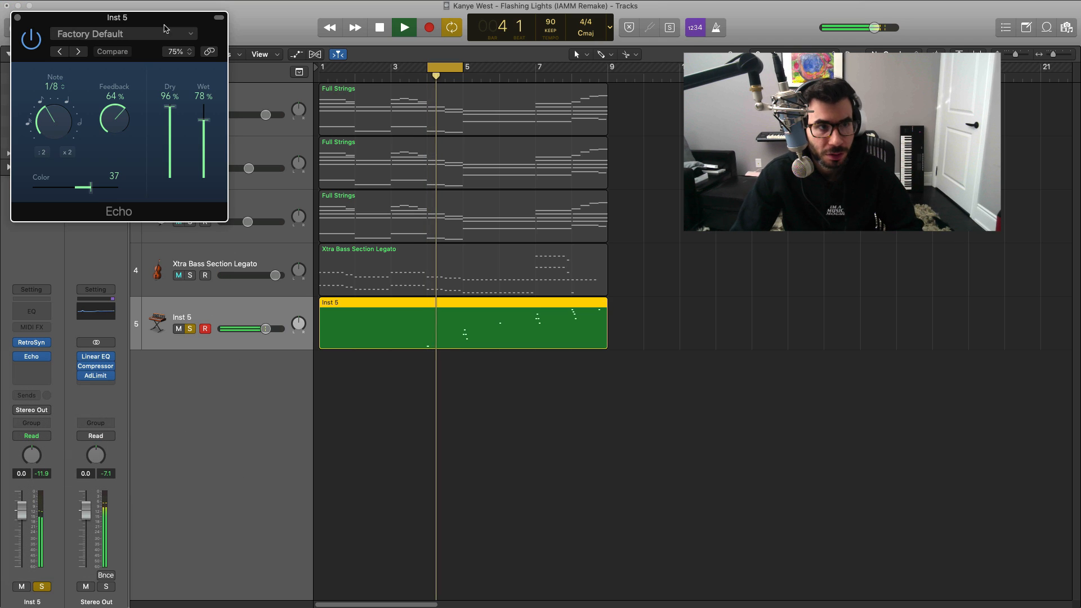
Set the Echo's feedback to 80%, dry level to 100% and wet level to 45%, and close it.
{"action": "left_click_drag", "start_coordinate": [180, 27], "coordinate": [733, 266]}
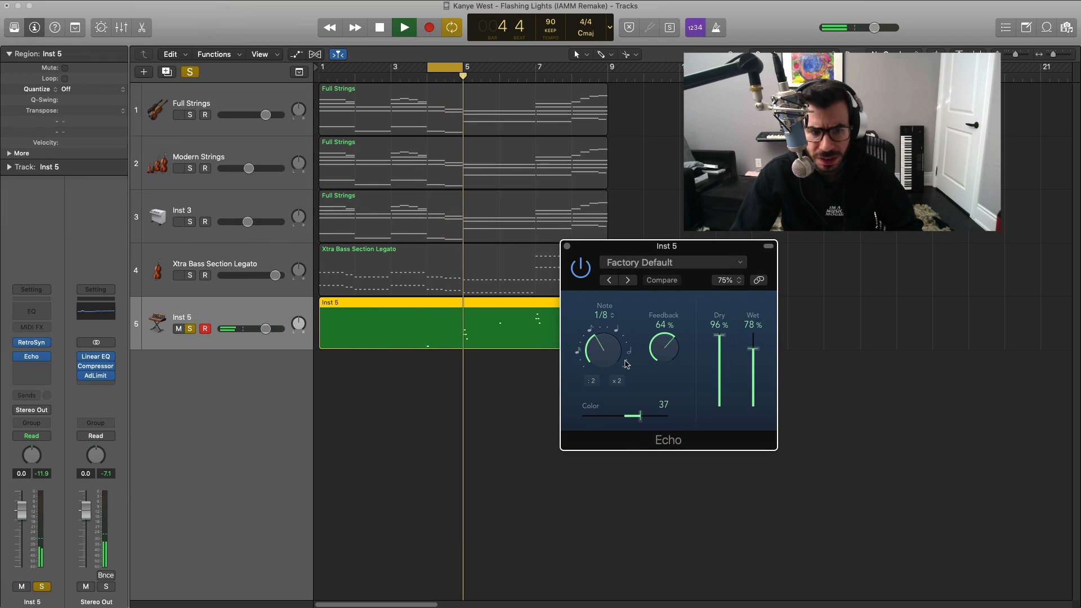
{"action": "key", "text": "space"}
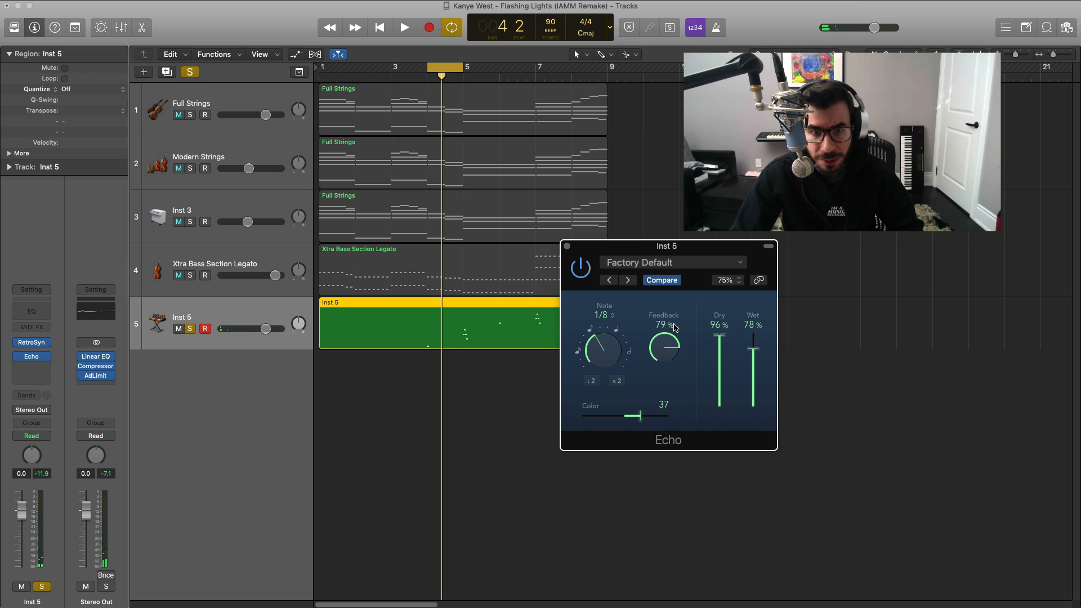
{"action": "key", "text": "space"}
{"action": "left_click_drag", "start_coordinate": [724, 338], "coordinate": [755, 378]}
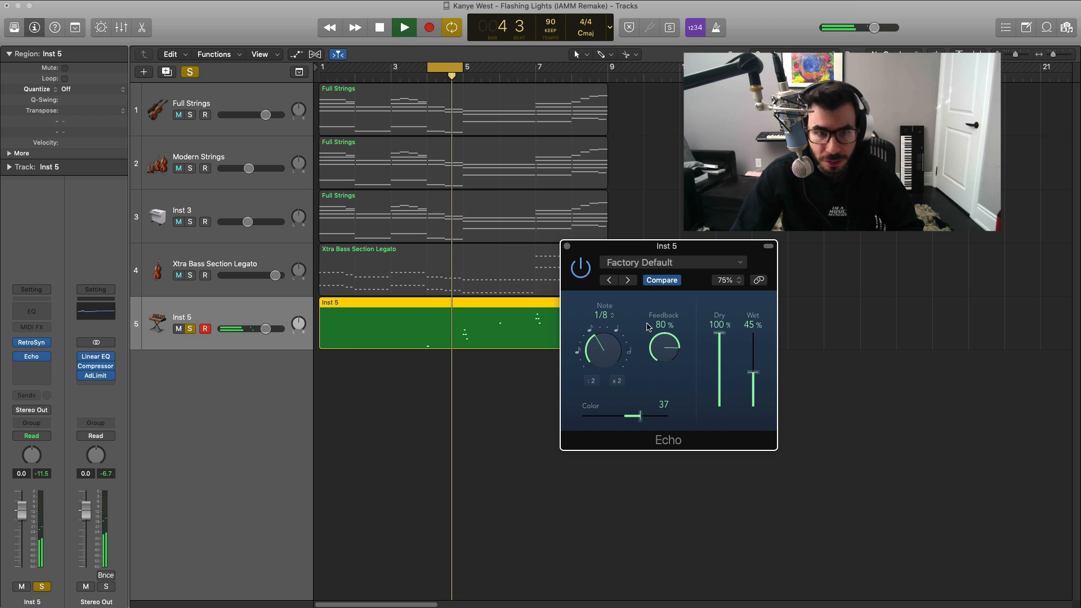
{"action": "left_click", "coordinate": [567, 246]}
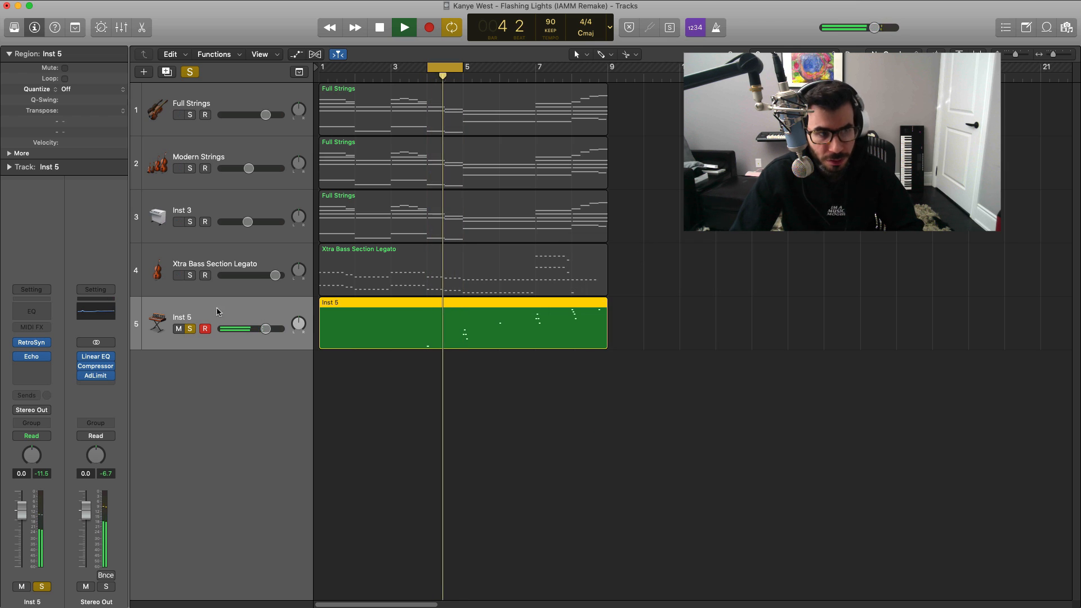
Insert a Sample Delay after the Echo and set its left delay to 365 samples while auditioning the loop.
{"action": "left_click", "coordinate": [45, 373]}
{"action": "mouse_move", "coordinate": [60, 458]}
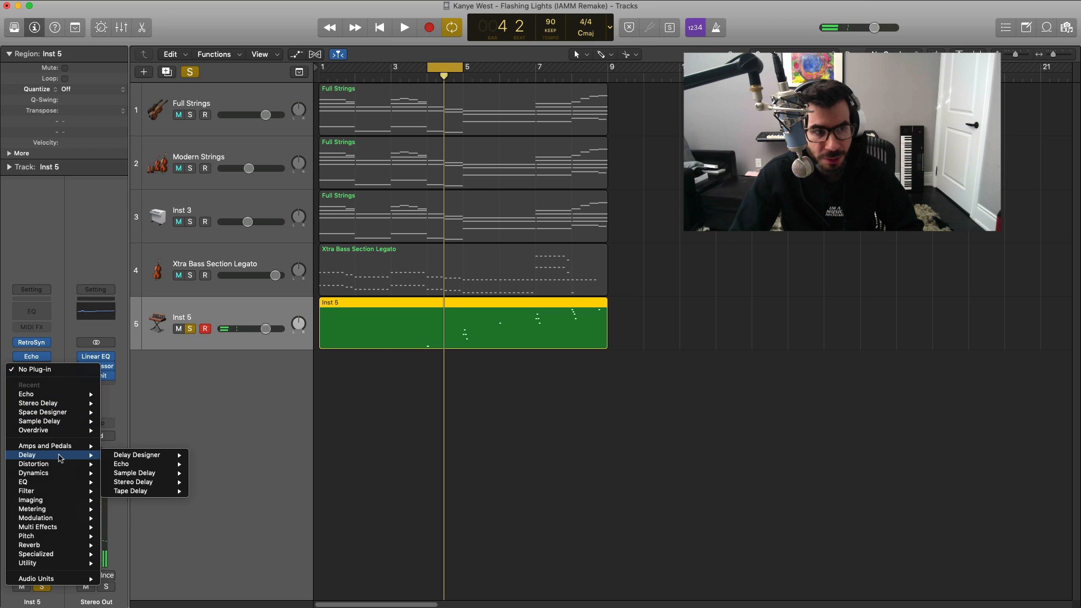
{"action": "left_click", "coordinate": [203, 476]}
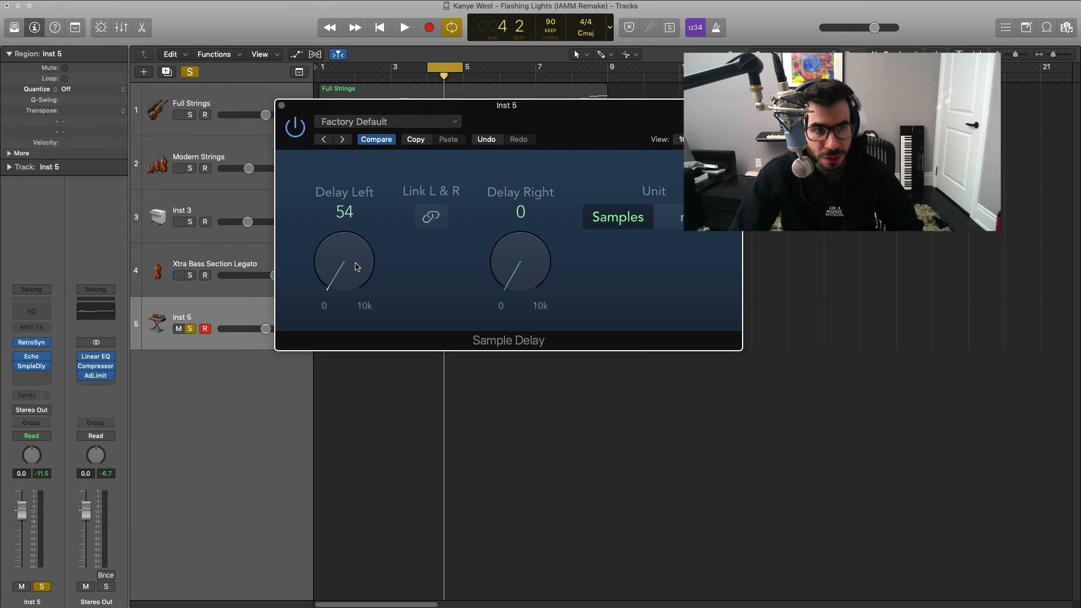
{"action": "key", "text": "space"}
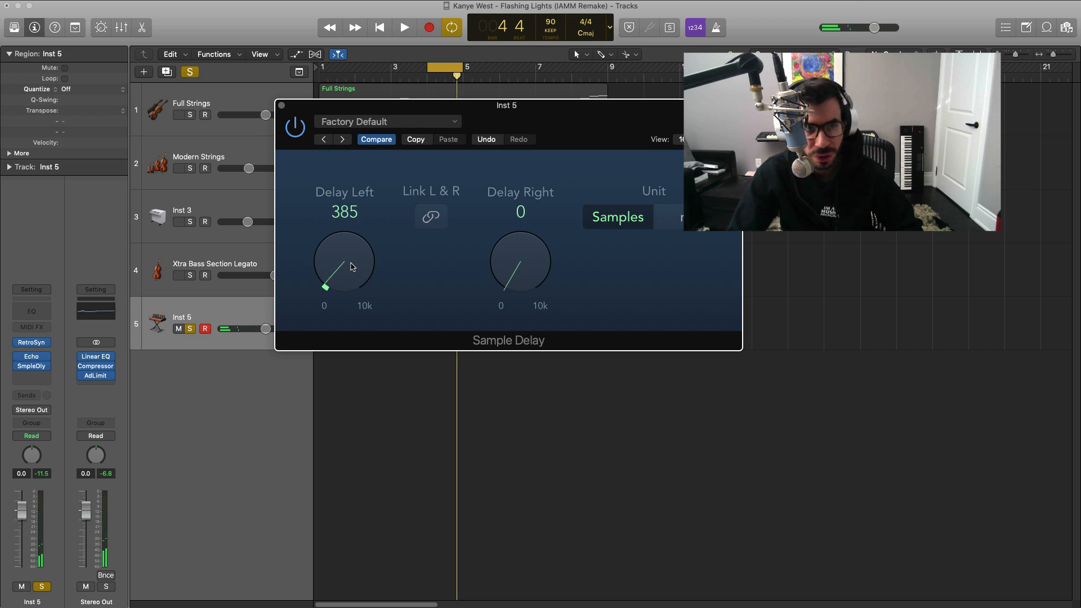
{"action": "key", "text": "space"}
{"action": "left_click", "coordinate": [281, 106]}
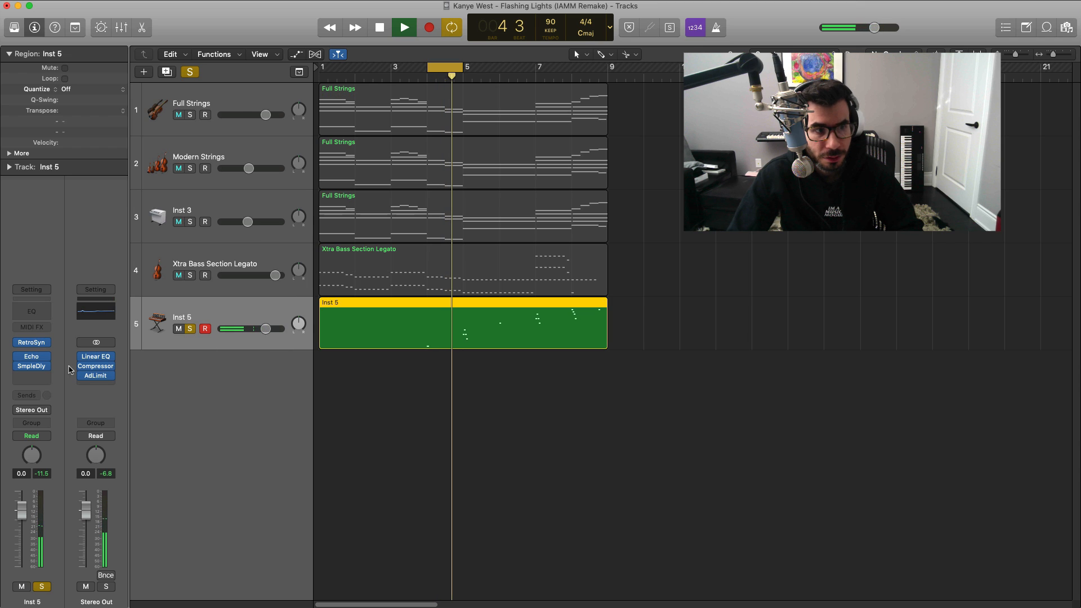
{"action": "left_click", "coordinate": [32, 366]}
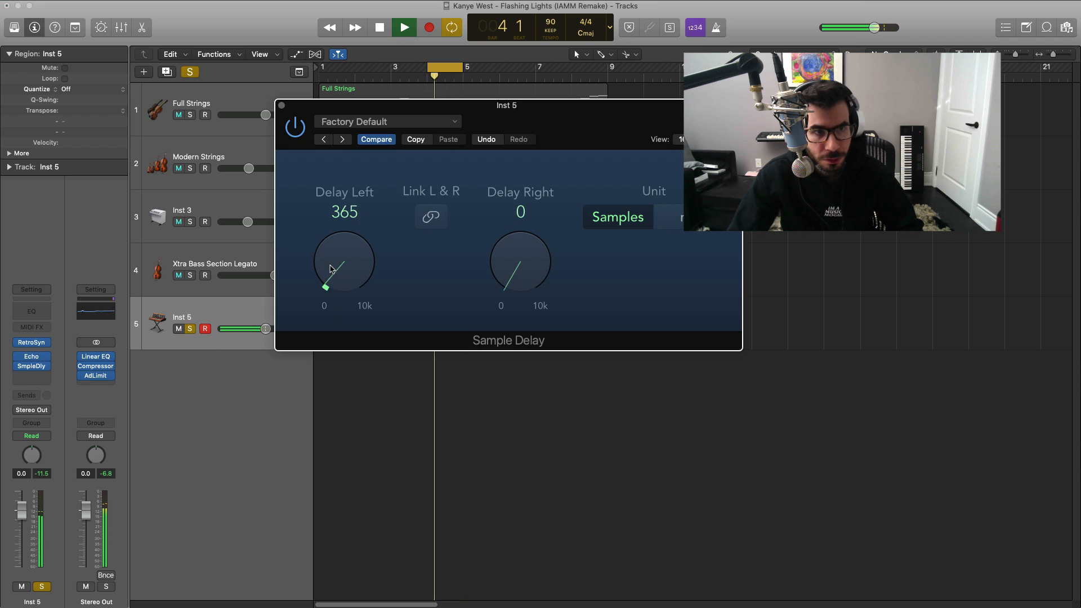
{"action": "left_click", "coordinate": [282, 106]}
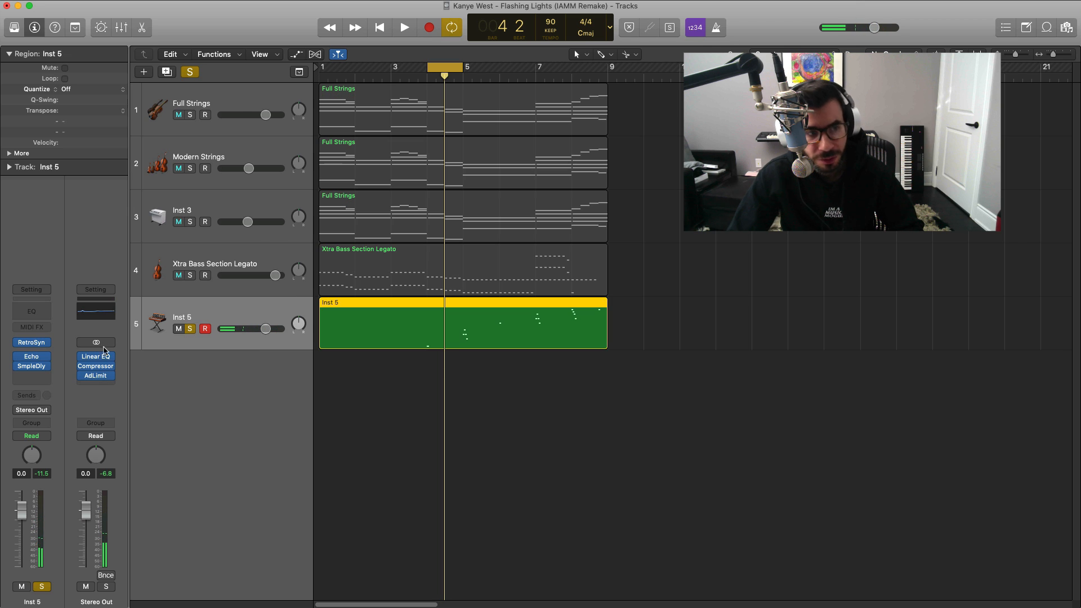
Insert Space Designer after the Sample Delay on Inst 5 and play the loop.
{"action": "left_click", "coordinate": [50, 377]}
{"action": "mouse_move", "coordinate": [90, 556]}
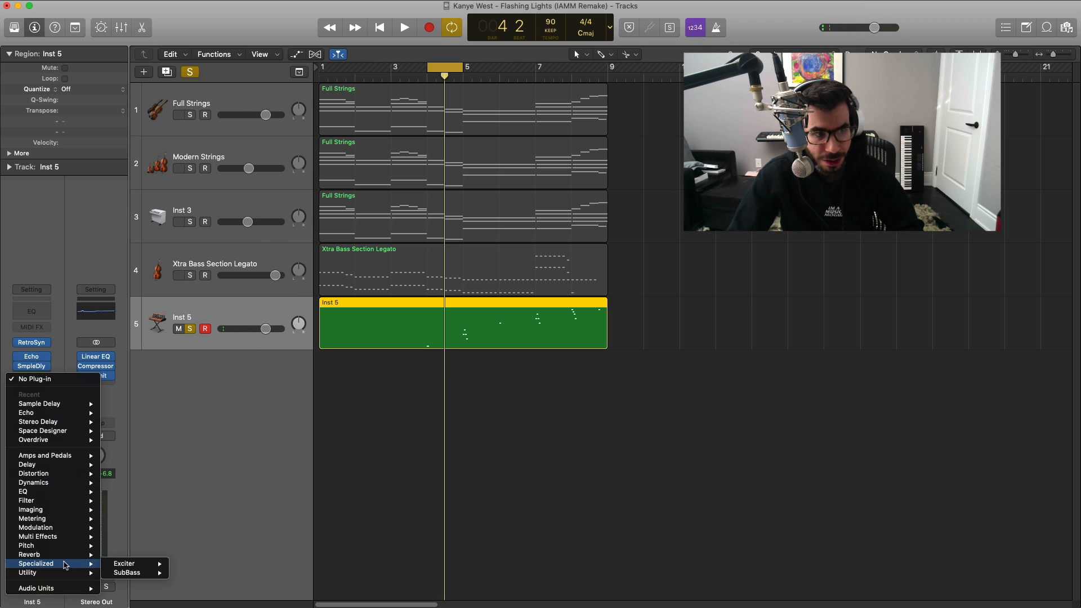
{"action": "mouse_move", "coordinate": [166, 585]}
{"action": "left_click", "coordinate": [214, 581]}
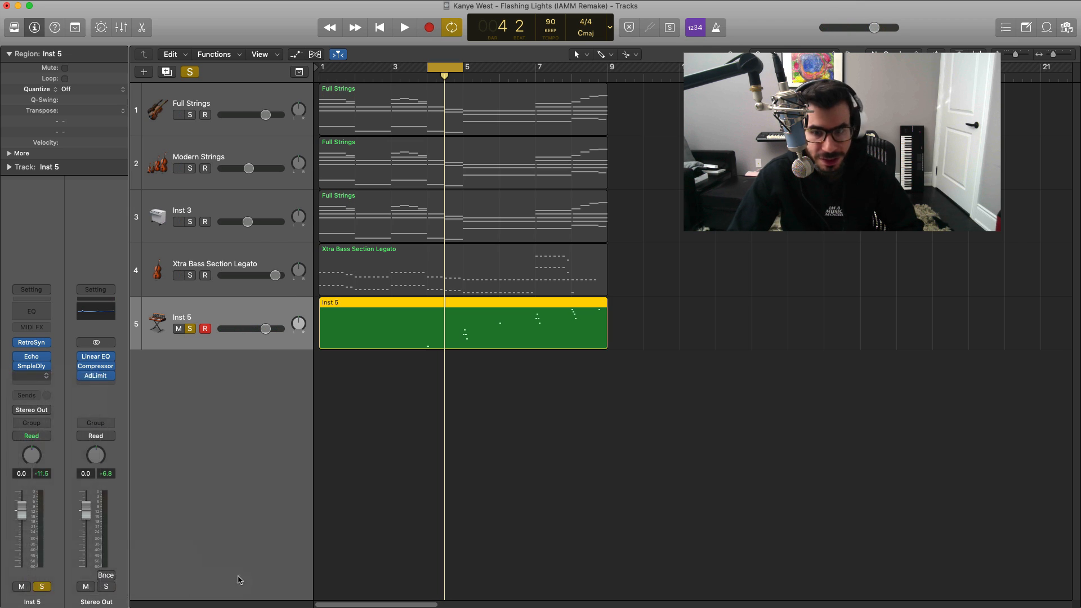
{"action": "key", "text": "space"}
Load Space Designer's Large Spaces, Warped Spaces preset 01.9s Bomb Tail and close the plug-in.
{"action": "left_click", "coordinate": [260, 56]}
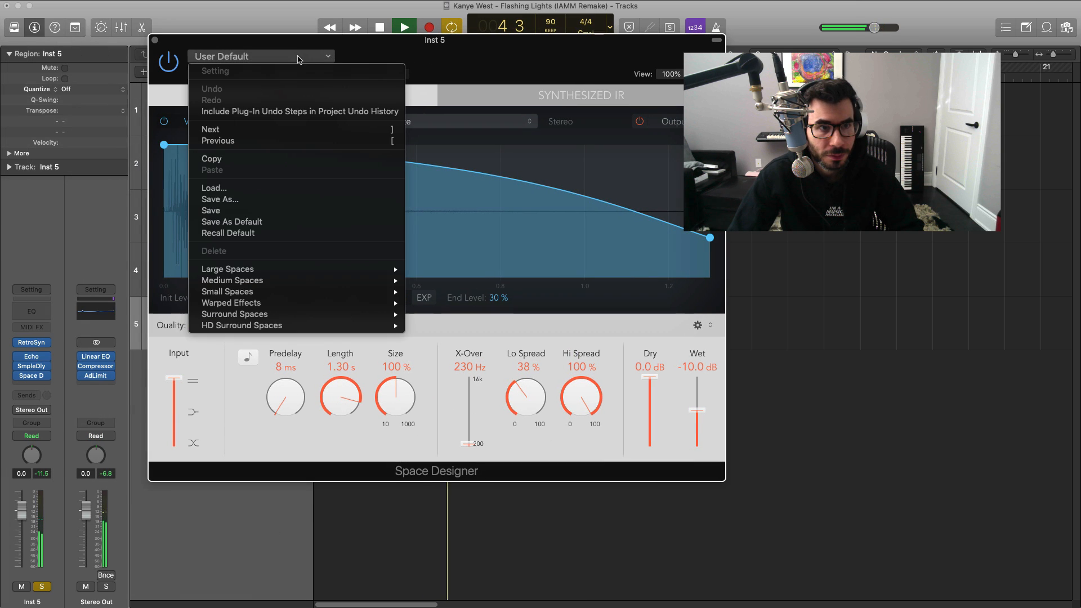
{"action": "mouse_move", "coordinate": [288, 273]}
{"action": "mouse_move", "coordinate": [494, 337]}
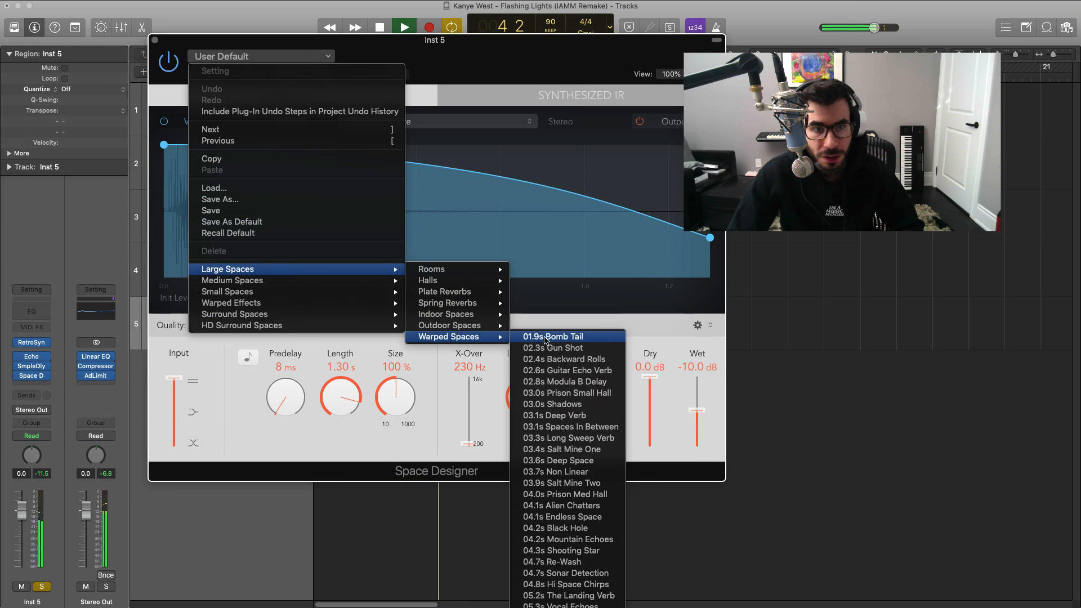
{"action": "left_click", "coordinate": [553, 338]}
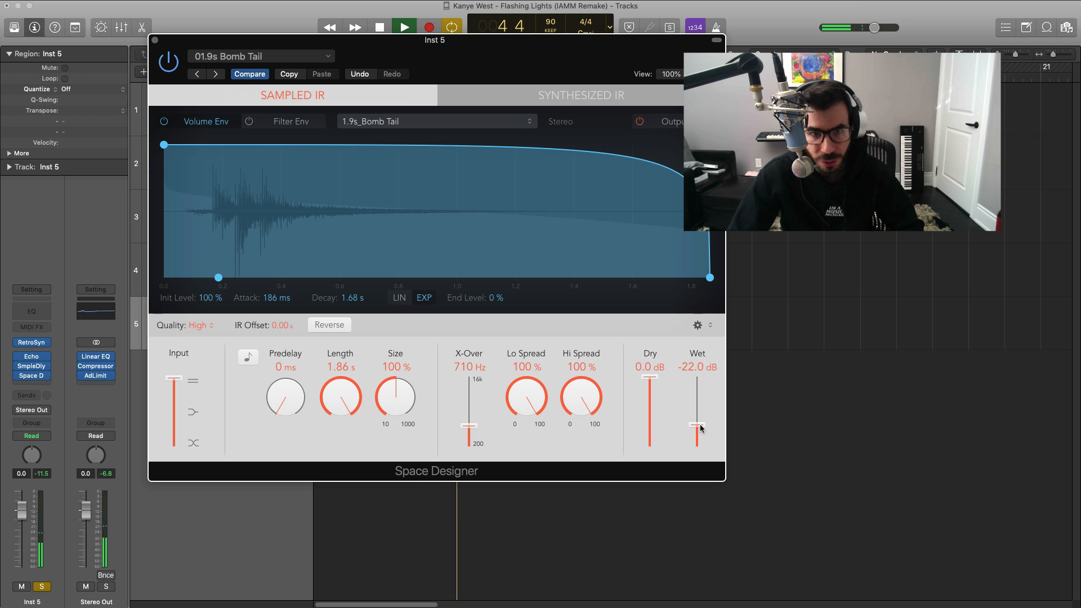
{"action": "left_click", "coordinate": [156, 40]}
Extend the cycle range to run from bar 4 to bar 9 and audition Inst 5.
{"action": "key", "text": "space"}
{"action": "left_click_drag", "start_coordinate": [337, 69], "coordinate": [344, 68]}
{"action": "left_click_drag", "start_coordinate": [425, 71], "coordinate": [608, 68]}
{"action": "key", "text": "space"}
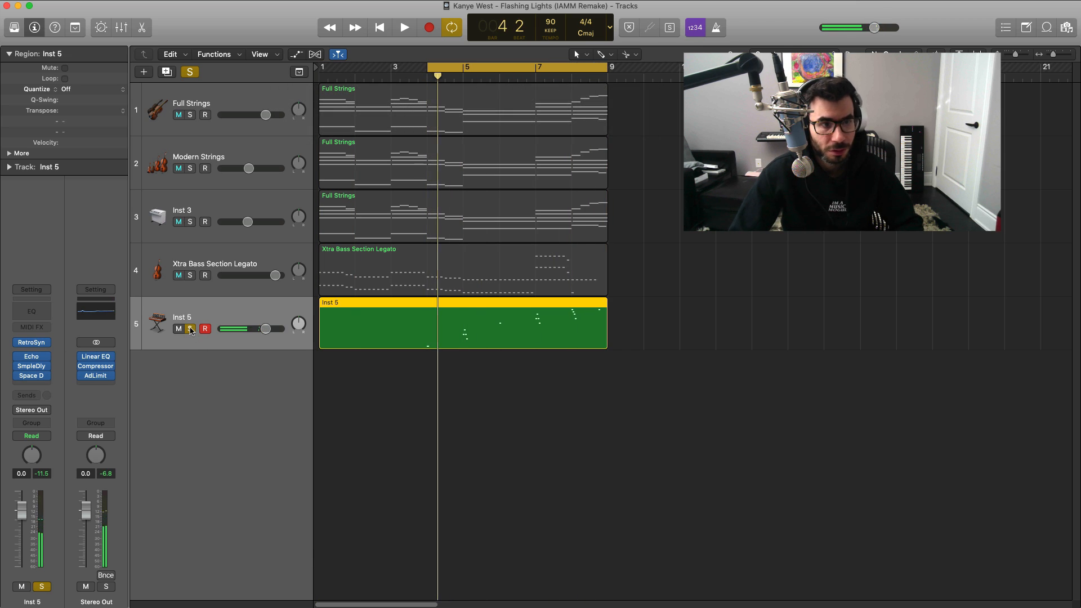
Unsolo Inst 5, play it with the full arrangement, and set its volume to 0.1 dB.
{"action": "left_click", "coordinate": [191, 329]}
{"action": "key", "text": "space"}
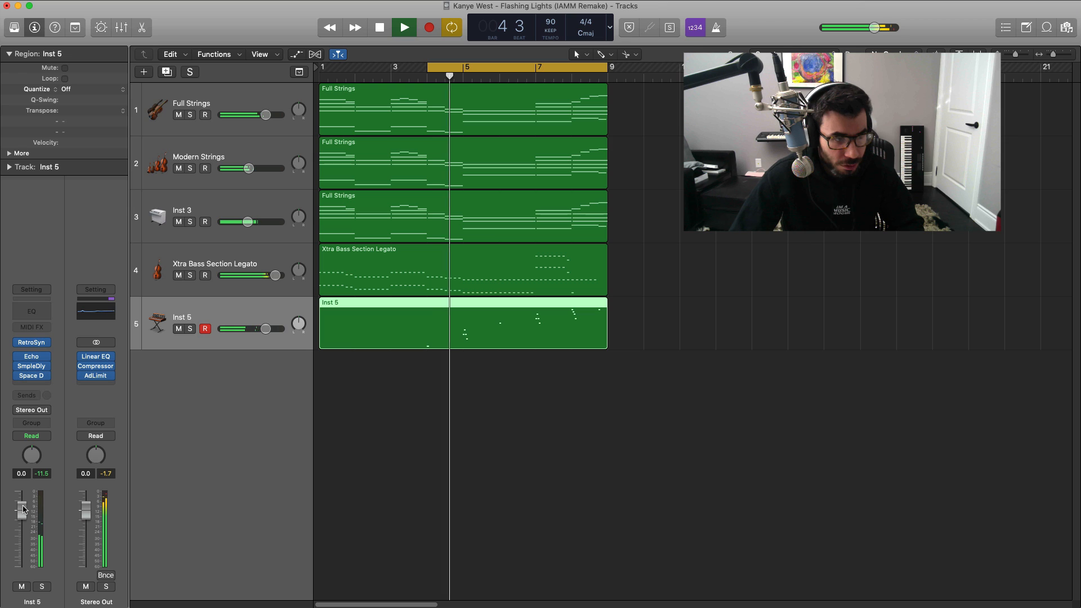
{"action": "left_click_drag", "start_coordinate": [22, 509], "coordinate": [23, 514]}
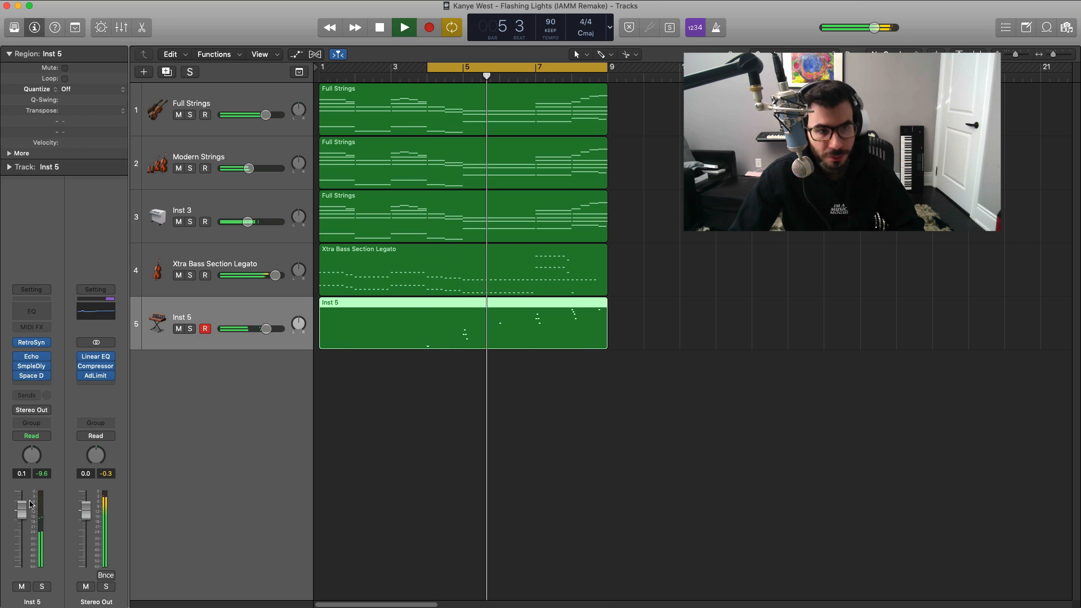
{"action": "key", "text": "space"}
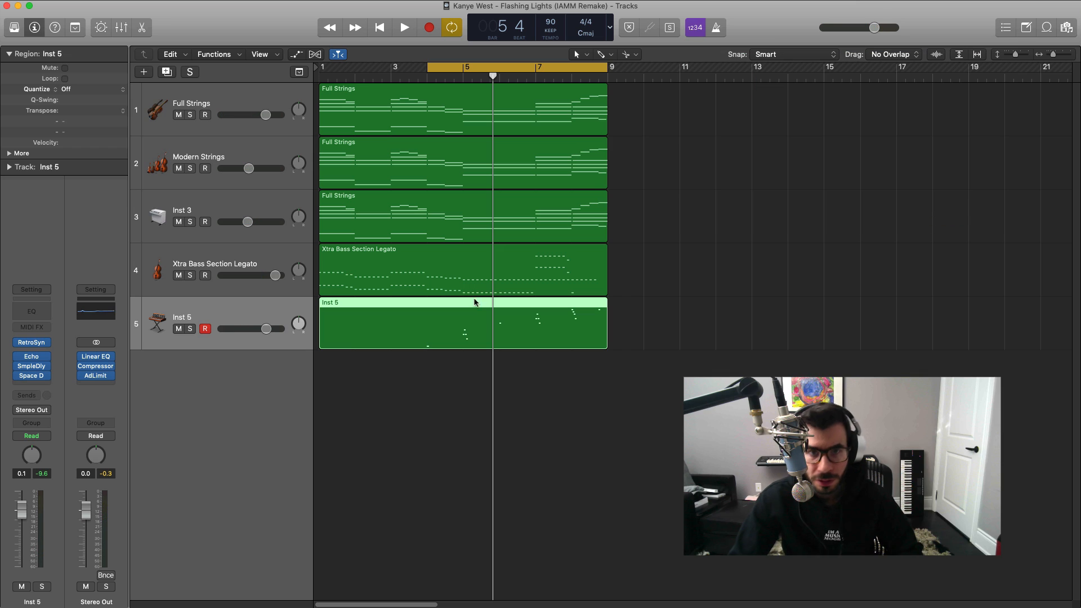
Add a new software instrument track and play the arrangement with the cycle range covering only bar 8.
{"action": "left_click", "coordinate": [145, 72]}
{"action": "left_click", "coordinate": [714, 180]}
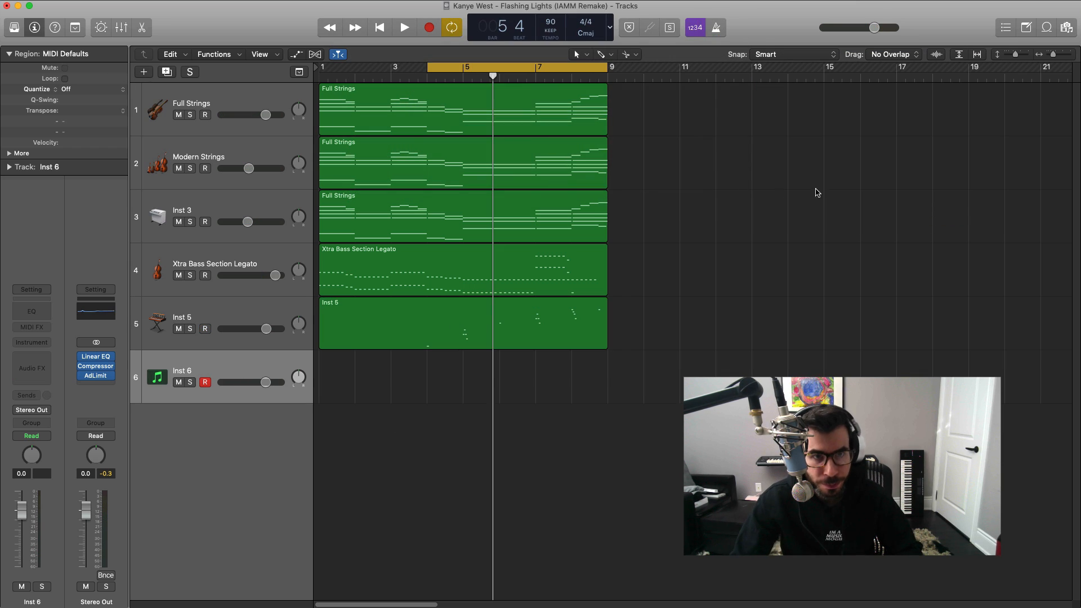
{"action": "left_click_drag", "start_coordinate": [571, 67], "coordinate": [607, 67]}
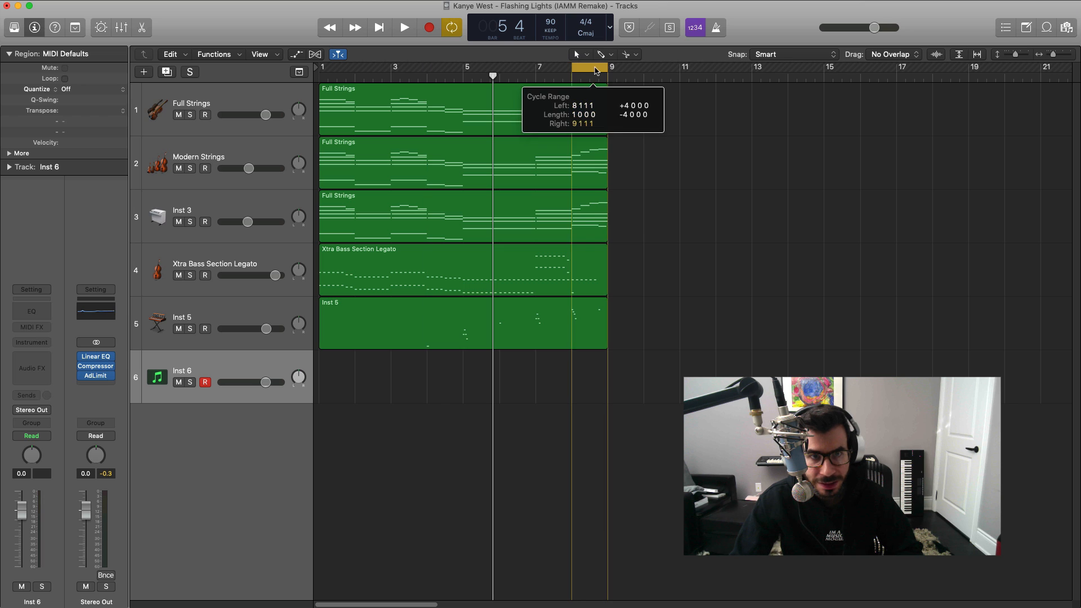
{"action": "key", "text": "space"}
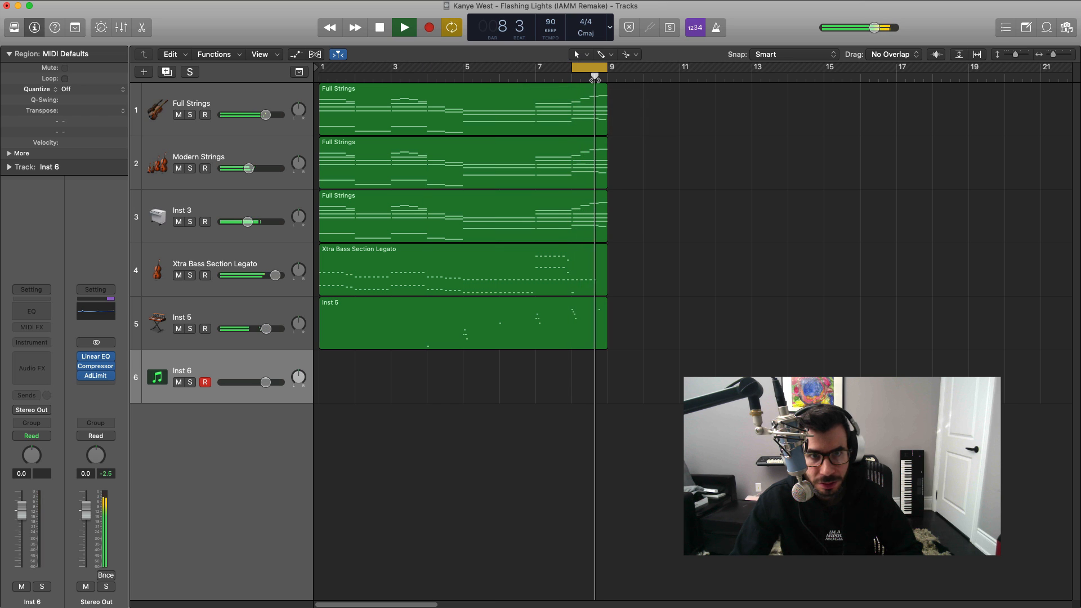
{"action": "key", "text": "space"}
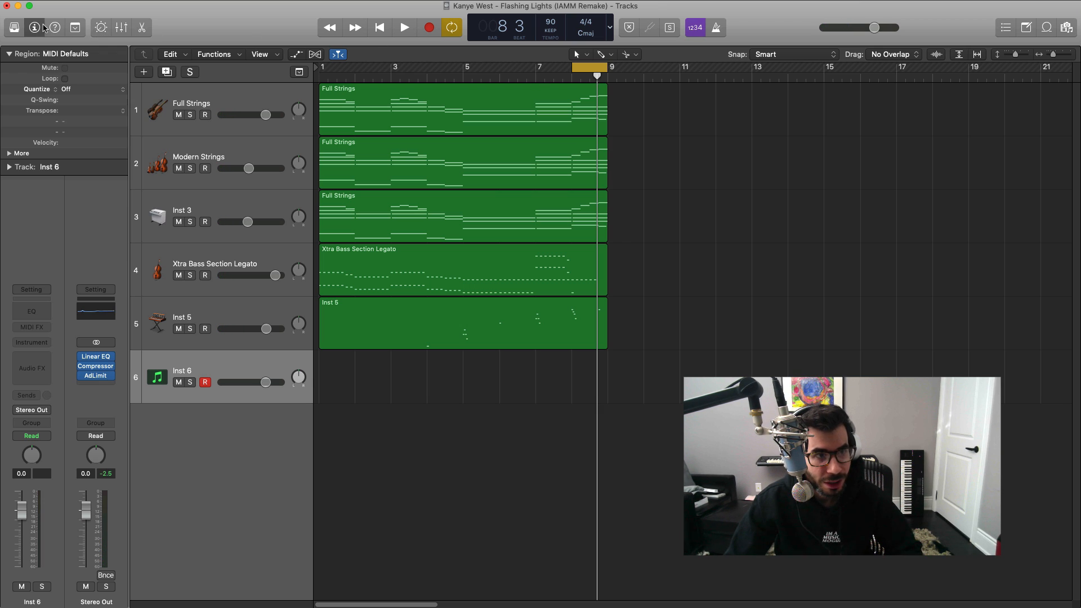
Load the orchestral String Ensemble patch on Inst 6 and copy the Full Strings region onto that track.
{"action": "left_click", "coordinate": [14, 28]}
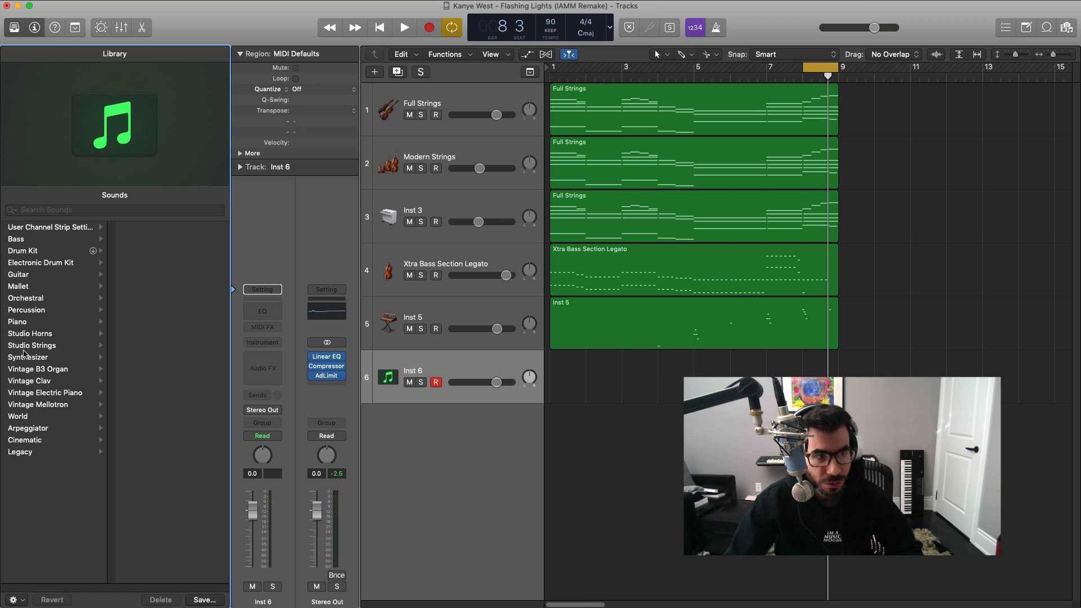
{"action": "left_click", "coordinate": [32, 299]}
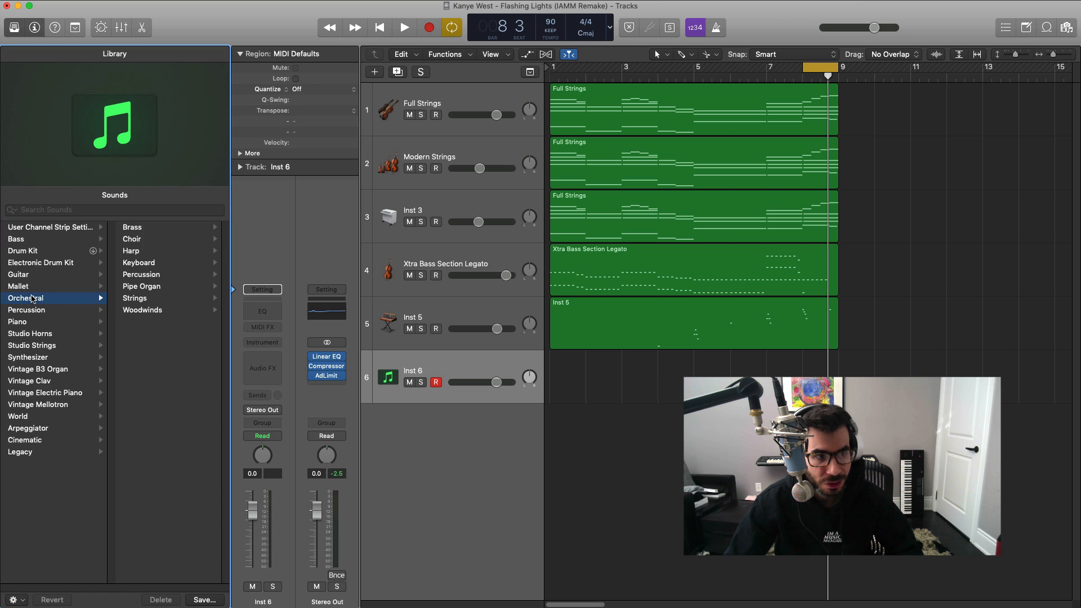
{"action": "left_click", "coordinate": [146, 298]}
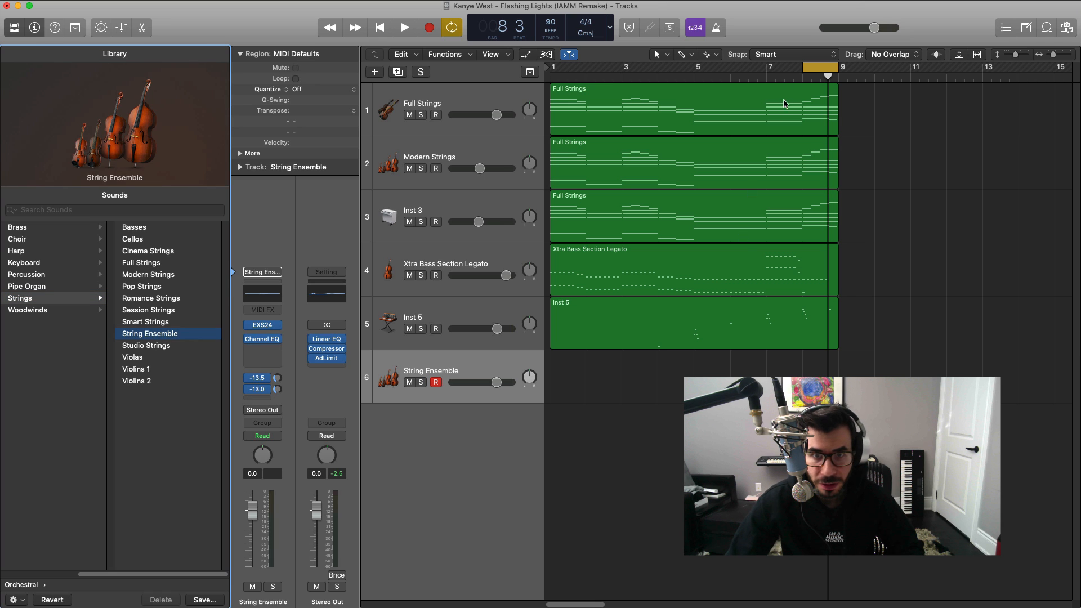
{"action": "left_click_drag", "start_coordinate": [786, 104], "coordinate": [785, 376]}
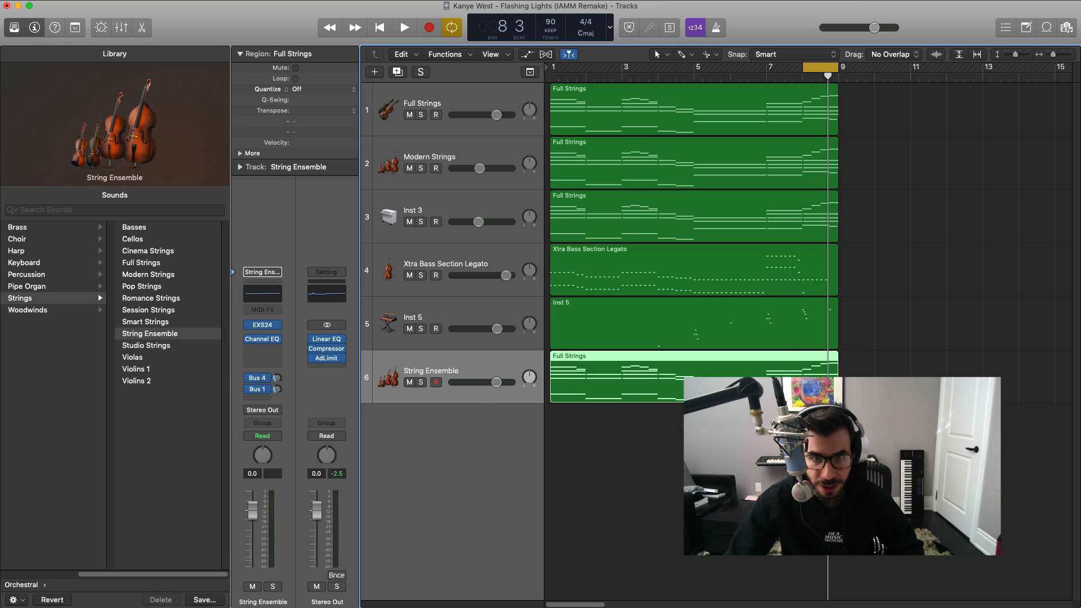
Open the copied region in the Piano Roll and delete all notes before the four ascending melody notes in bar 8.
{"action": "key", "text": "e"}
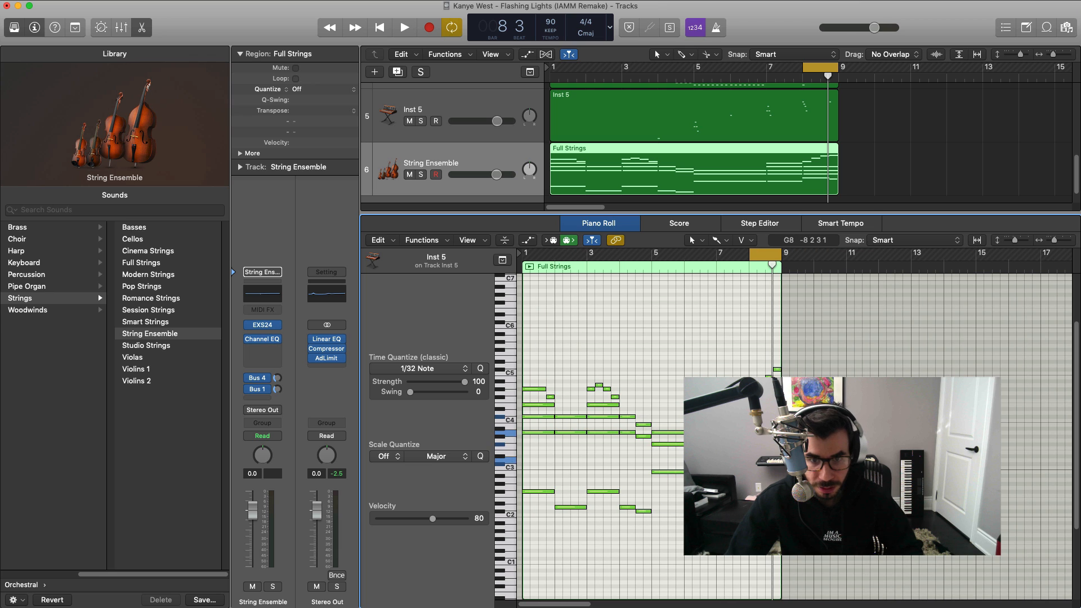
{"action": "left_click", "coordinate": [758, 432]}
{"action": "left_click_drag", "start_coordinate": [719, 504], "coordinate": [528, 366]}
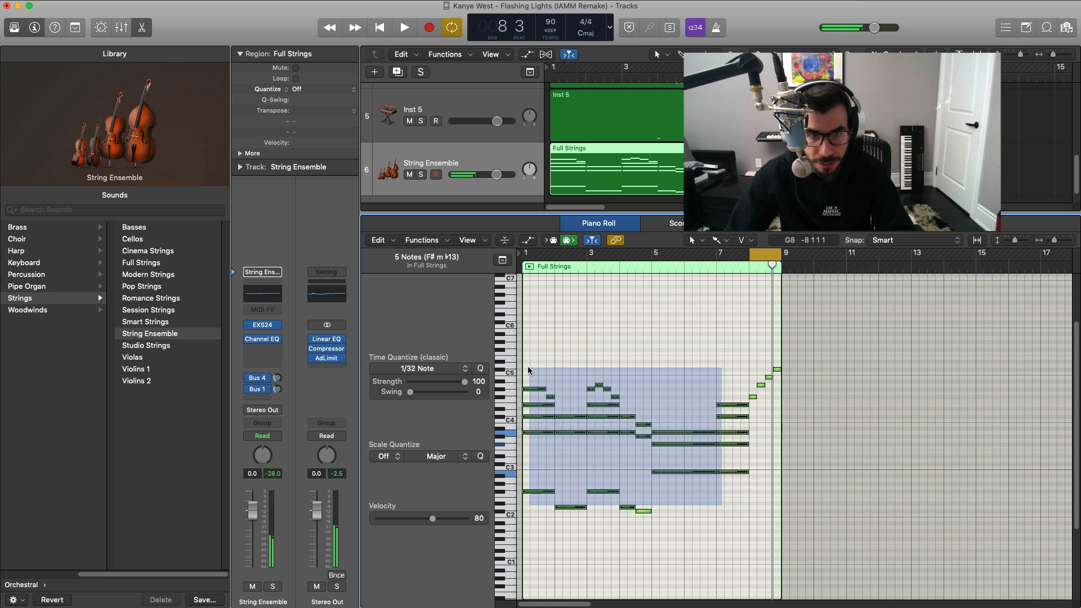
{"action": "key", "text": "Delete"}
{"action": "left_click_drag", "start_coordinate": [610, 399], "coordinate": [649, 519]}
{"action": "key", "text": "Delete"}
Duplicate the four ascending notes in bar 8 one octave higher and play the loop.
{"action": "key", "text": "space"}
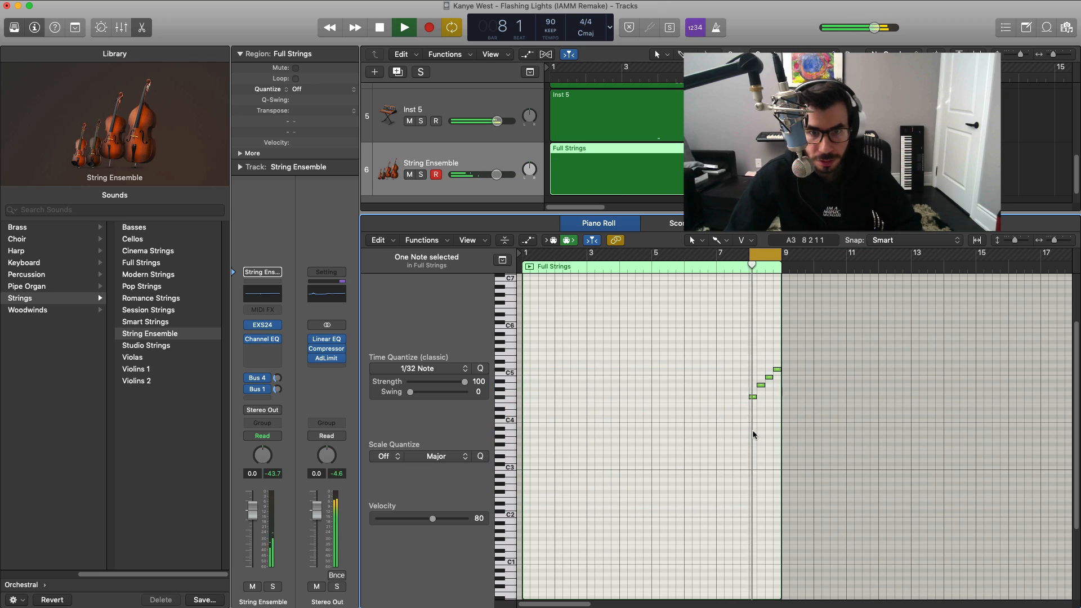
{"action": "left_click", "coordinate": [752, 433], "text": "ctrl+alt"}
{"action": "key", "text": "cmd+Right"}
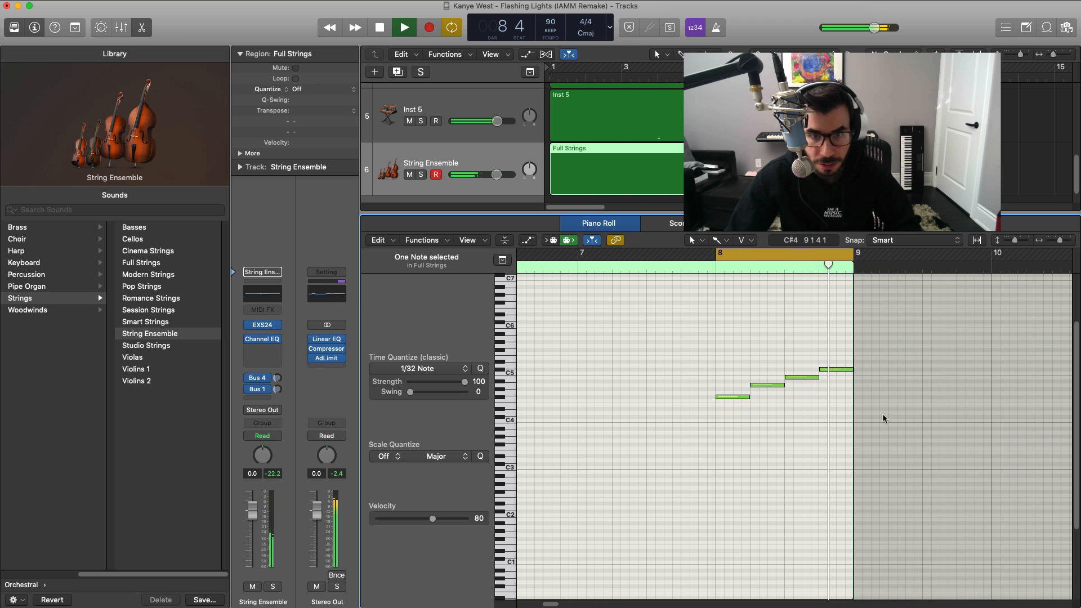
{"action": "key", "text": "space"}
{"action": "left_click_drag", "start_coordinate": [906, 411], "coordinate": [728, 361]}
{"action": "left_click_drag", "start_coordinate": [727, 399], "coordinate": [727, 352]}
{"action": "key", "text": "space"}
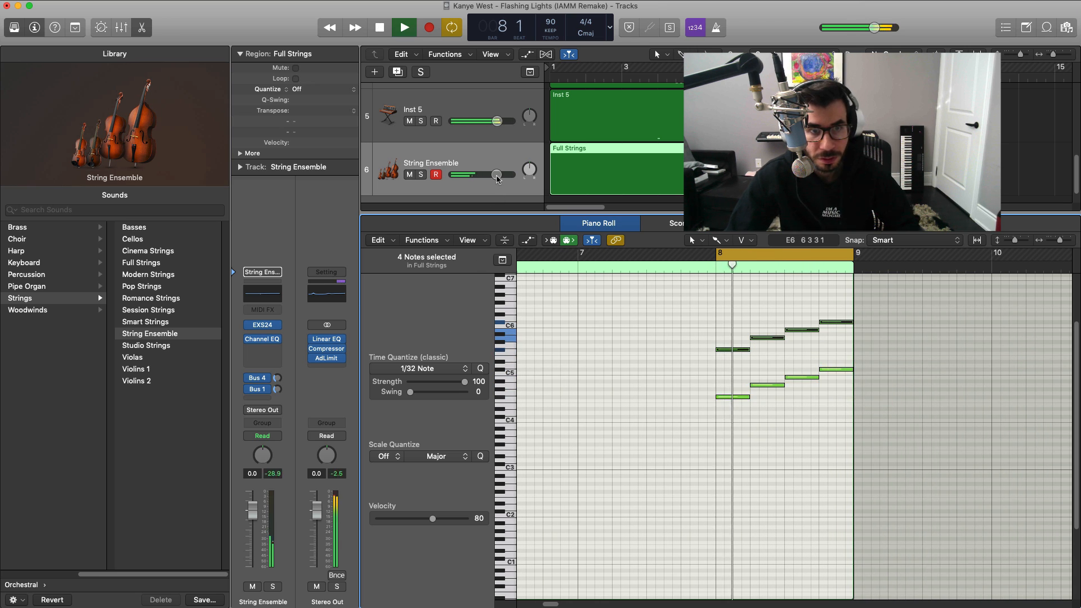
Raise the String Ensemble track volume to about 2.3 dB while auditioning, and close the Piano Roll.
{"action": "left_click_drag", "start_coordinate": [496, 174], "coordinate": [505, 174]}
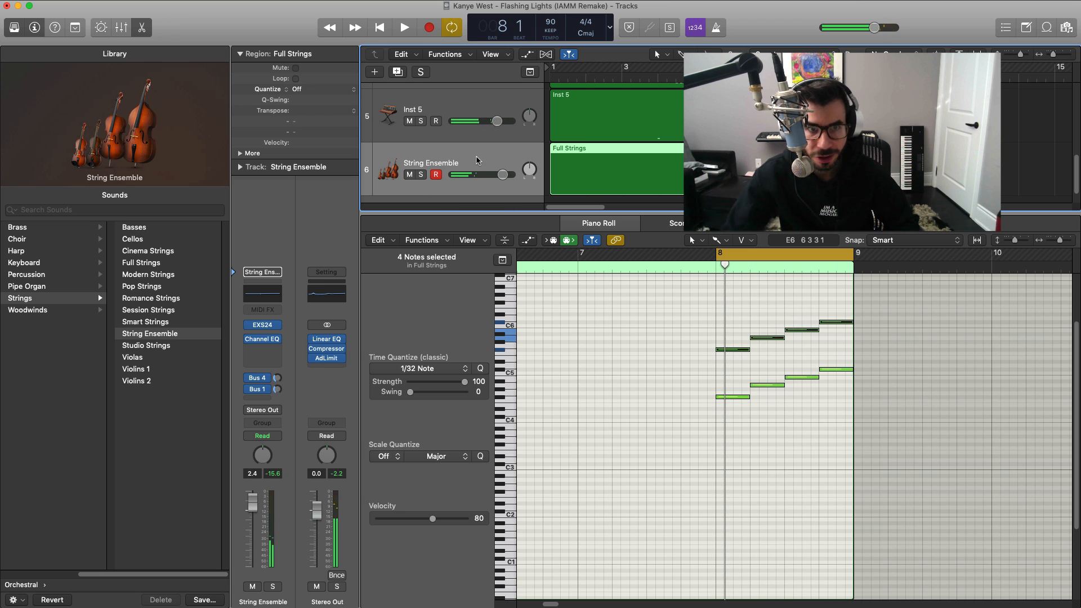
{"action": "key", "text": "space"}
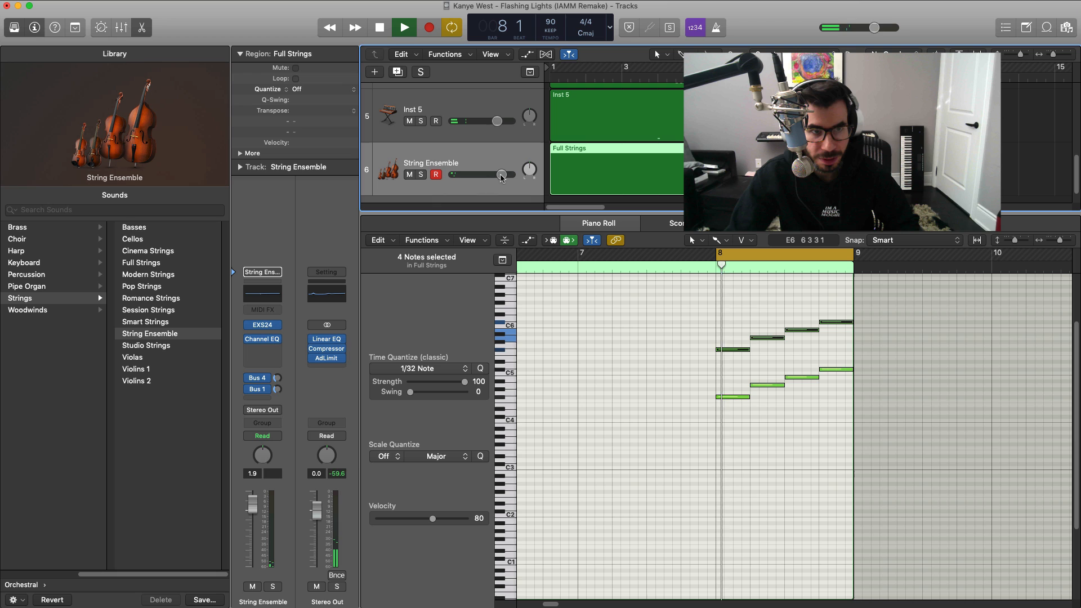
{"action": "left_click_drag", "start_coordinate": [502, 174], "coordinate": [503, 174]}
{"action": "key", "text": "e"}
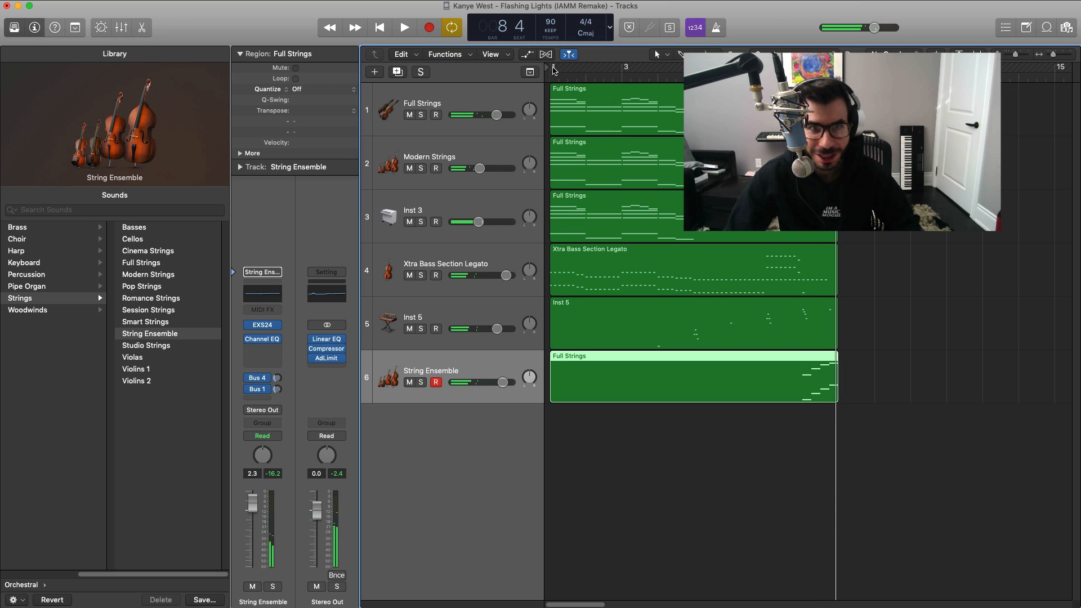
Set the cycle range to bars 1 through 8, play the full arrangement, and hide the Library.
{"action": "left_click_drag", "start_coordinate": [555, 69], "coordinate": [802, 68]}
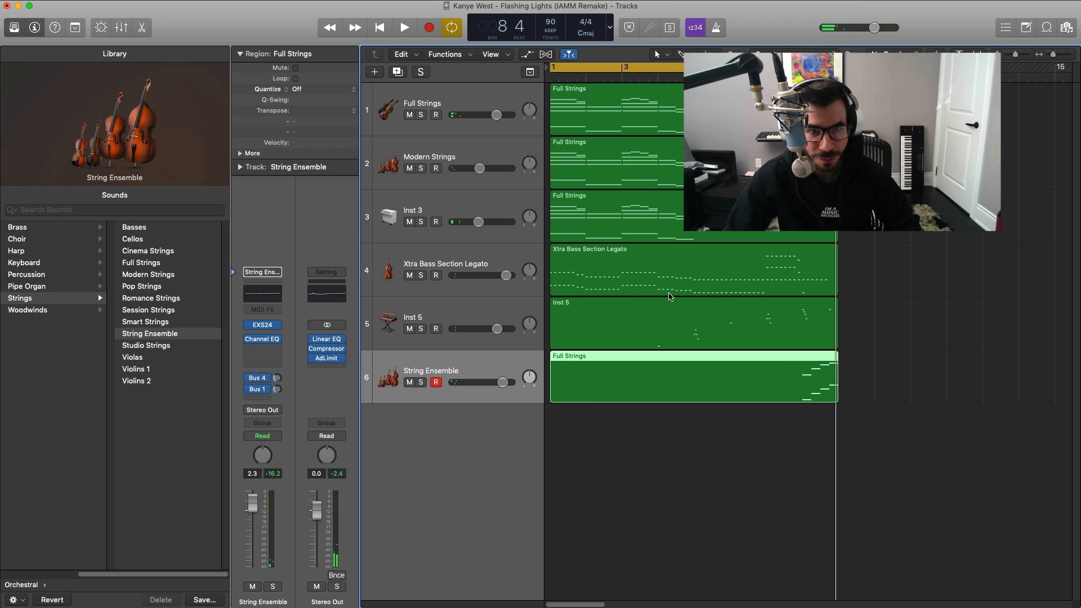
{"action": "scroll", "coordinate": [670, 298], "scroll_direction": "down", "scroll_amount": 5}
{"action": "key", "text": "space"}
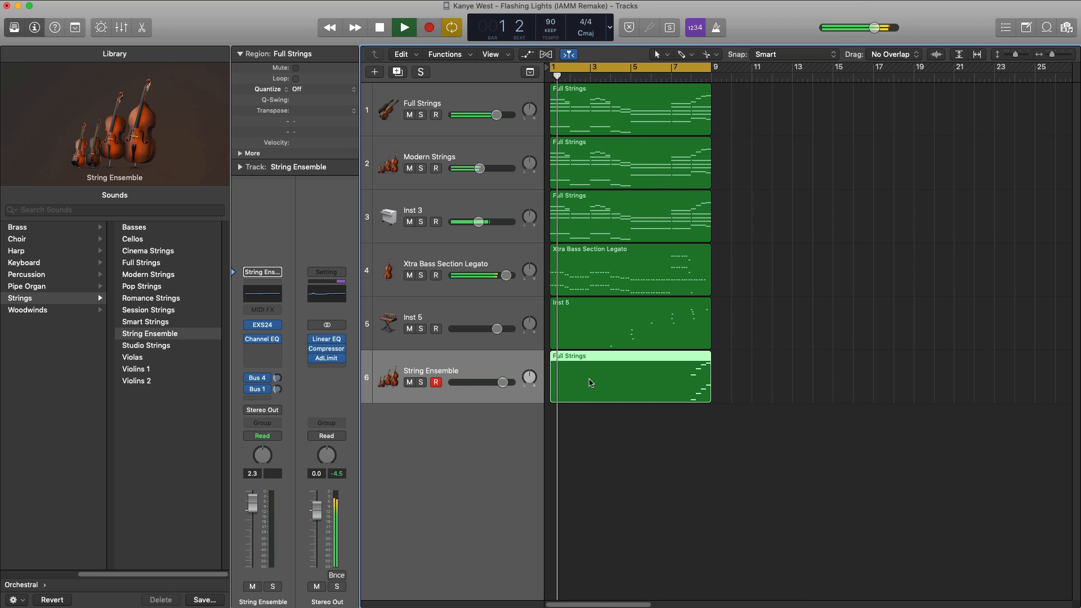
{"action": "left_click", "coordinate": [16, 28]}
{"action": "left_click", "coordinate": [514, 408], "text": "ctrl+alt"}
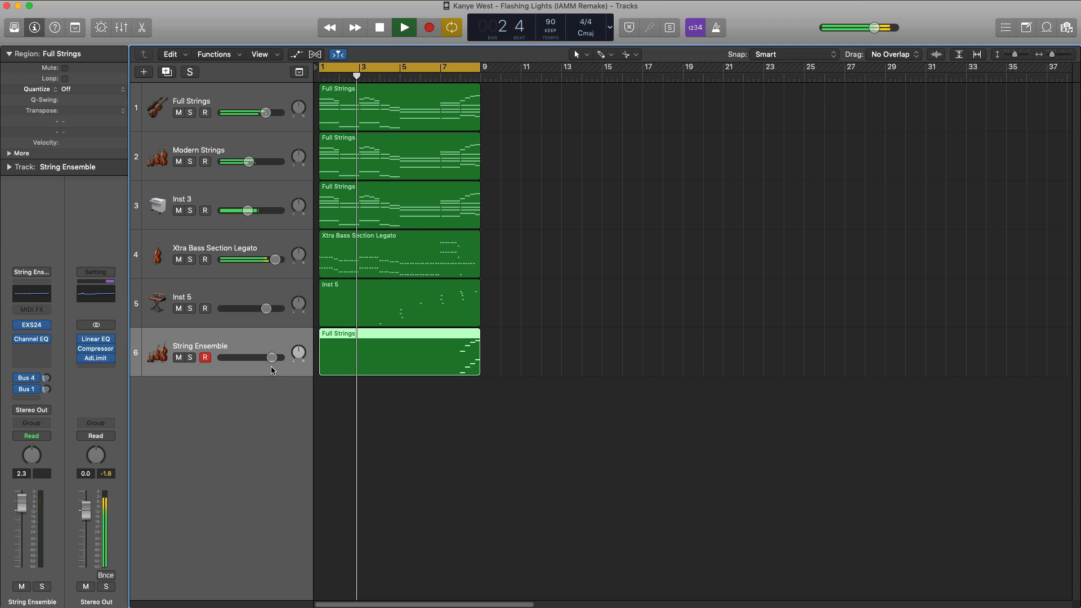
Balance the mix during playback, setting String Ensemble to 2.6 dB and slightly raising Inst 5 and Xtra Bass Section Legato.
{"action": "left_click_drag", "start_coordinate": [273, 358], "coordinate": [274, 359]}
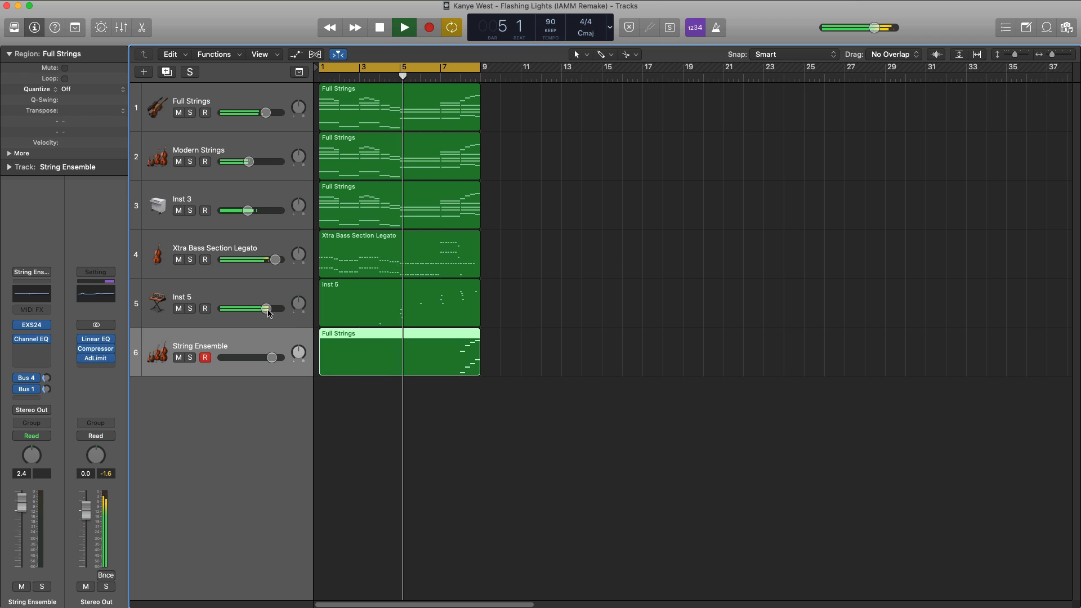
{"action": "left_click_drag", "start_coordinate": [267, 309], "coordinate": [269, 310]}
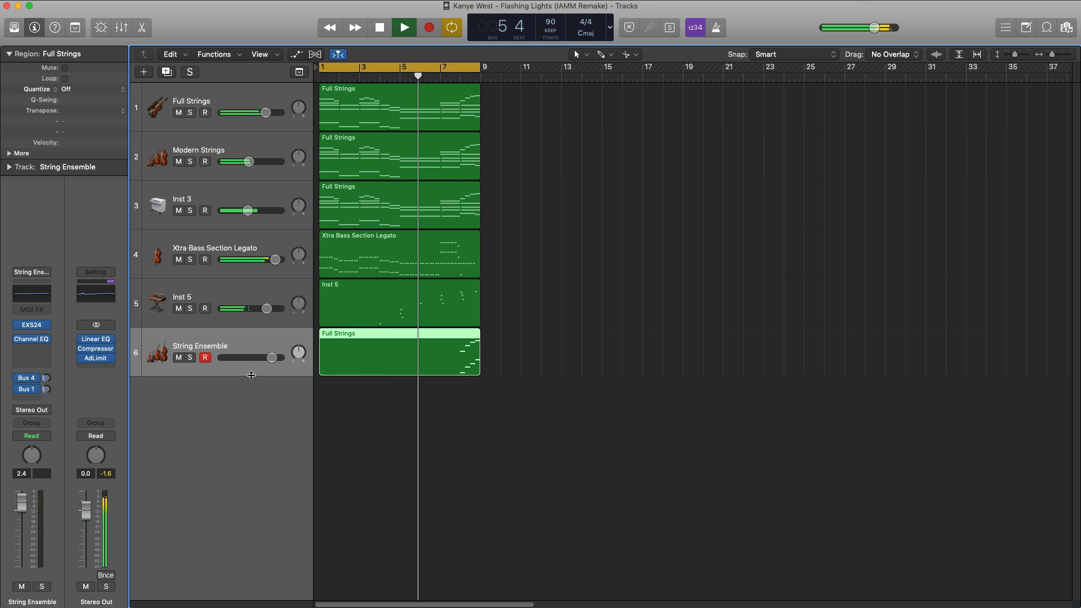
{"action": "left_click_drag", "start_coordinate": [271, 358], "coordinate": [272, 358]}
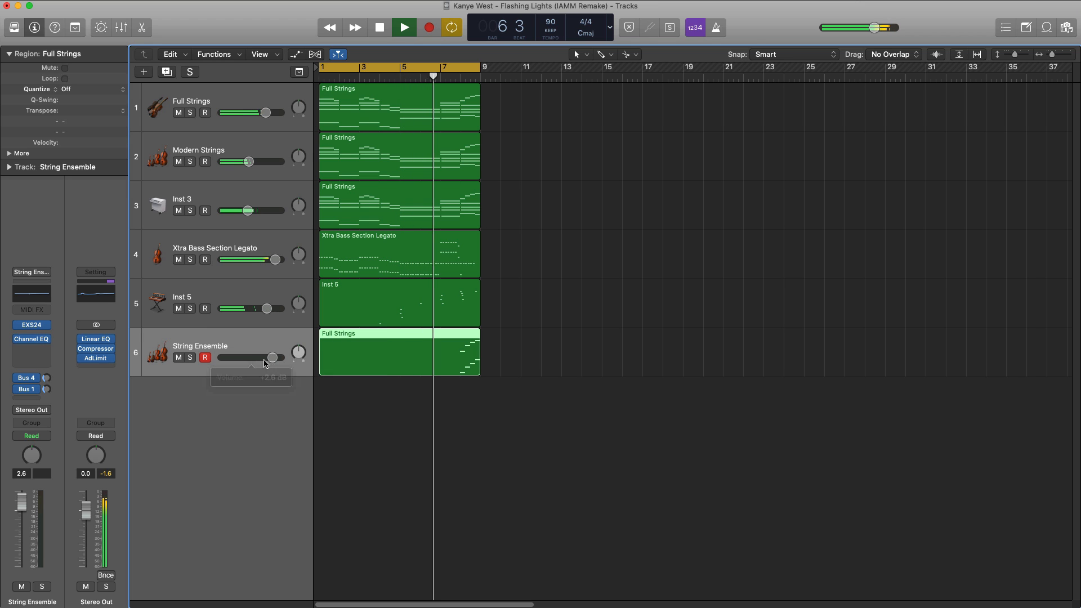
{"action": "key", "text": "super+Right"}
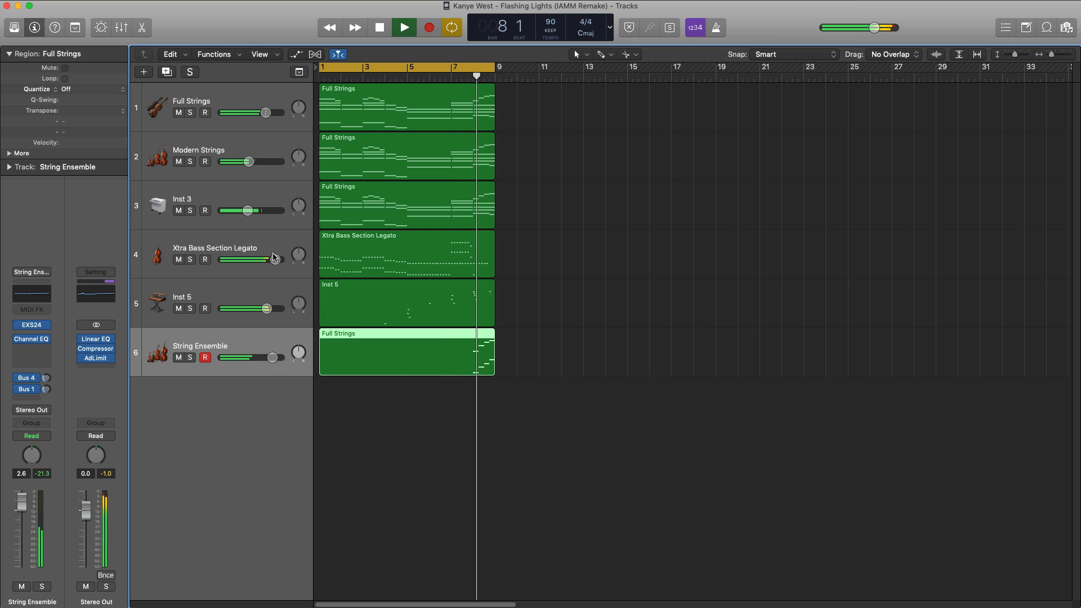
{"action": "left_click_drag", "start_coordinate": [251, 259], "coordinate": [252, 260]}
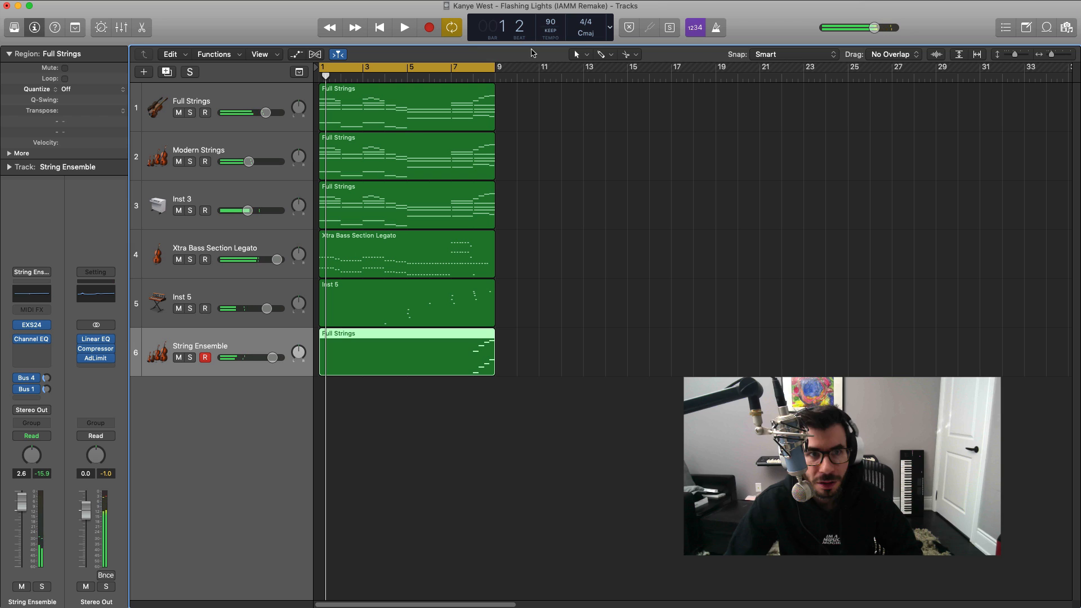
Set the cycle range from bar 9 to bar 15, create a Full Strings region spanning it, and open the region in the Piano Roll.
{"action": "left_click_drag", "start_coordinate": [462, 70], "coordinate": [638, 75]}
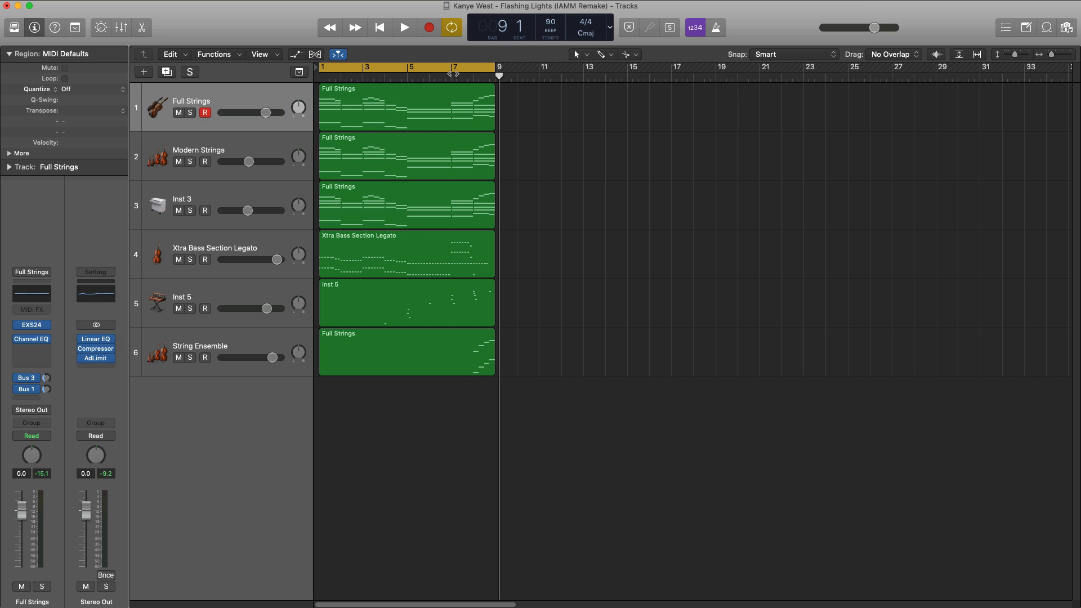
{"action": "left_click", "coordinate": [453, 74]}
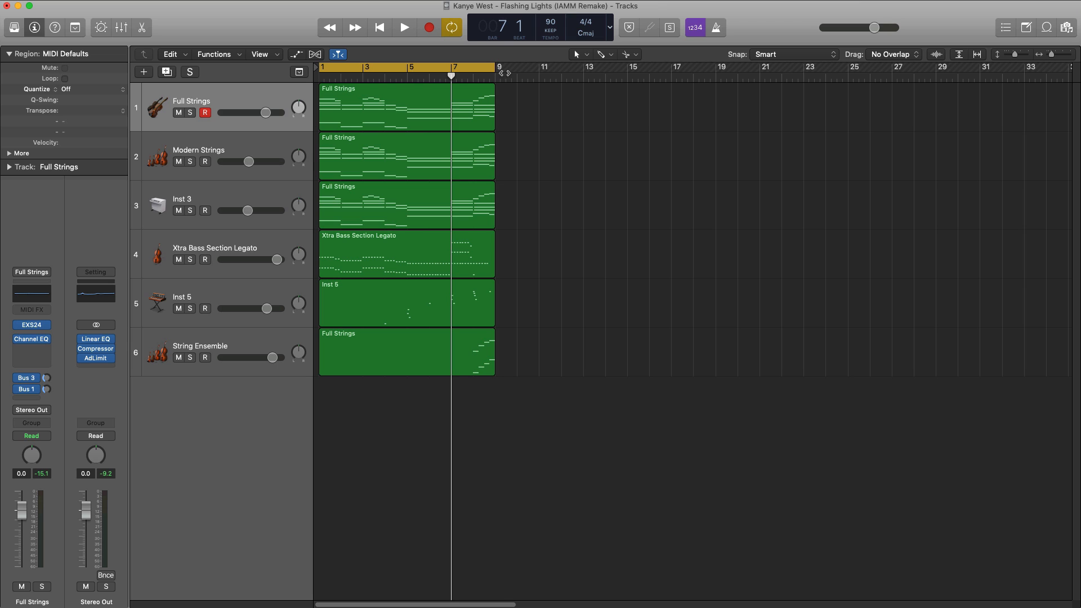
{"action": "left_click_drag", "start_coordinate": [499, 69], "coordinate": [627, 68]}
{"action": "double_click", "coordinate": [505, 108]}
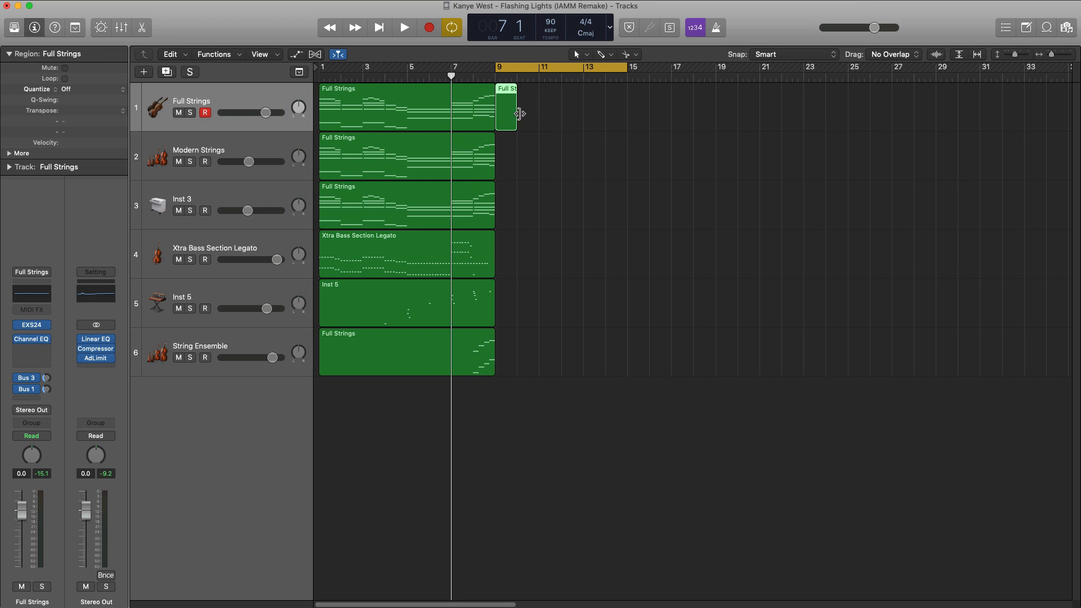
{"action": "left_click_drag", "start_coordinate": [514, 113], "coordinate": [625, 113]}
{"action": "double_click", "coordinate": [587, 124]}
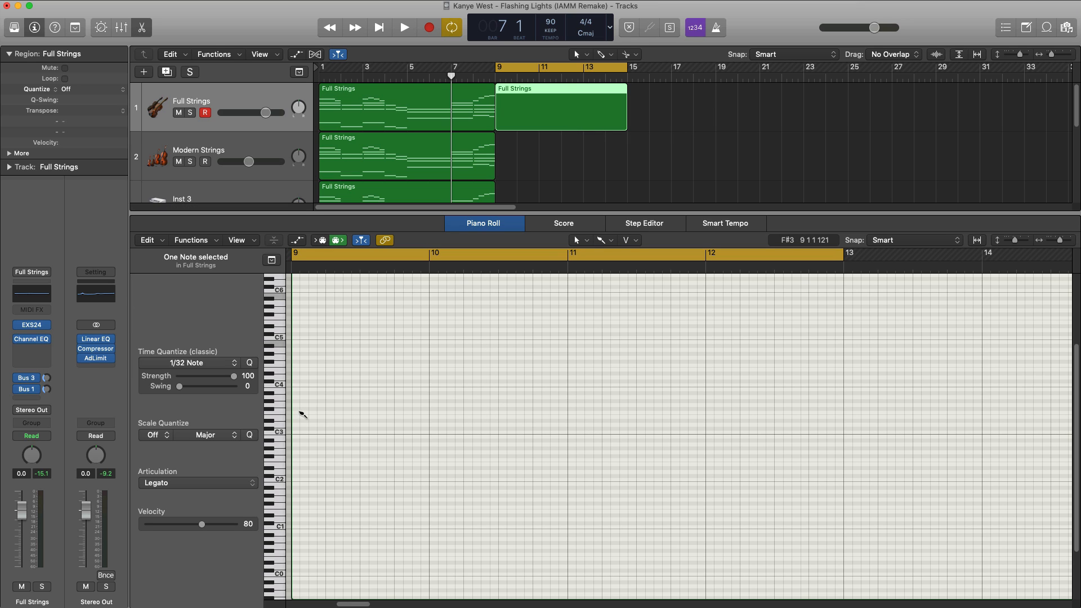
Set the time quantize to 1/8 Note, add a one-bar F#3 note at bar 9, and play it.
{"action": "key", "text": "t"}
{"action": "left_click", "coordinate": [644, 270]}
{"action": "left_click", "coordinate": [192, 367]}
{"action": "left_click", "coordinate": [174, 424]}
{"action": "left_click", "coordinate": [298, 411]}
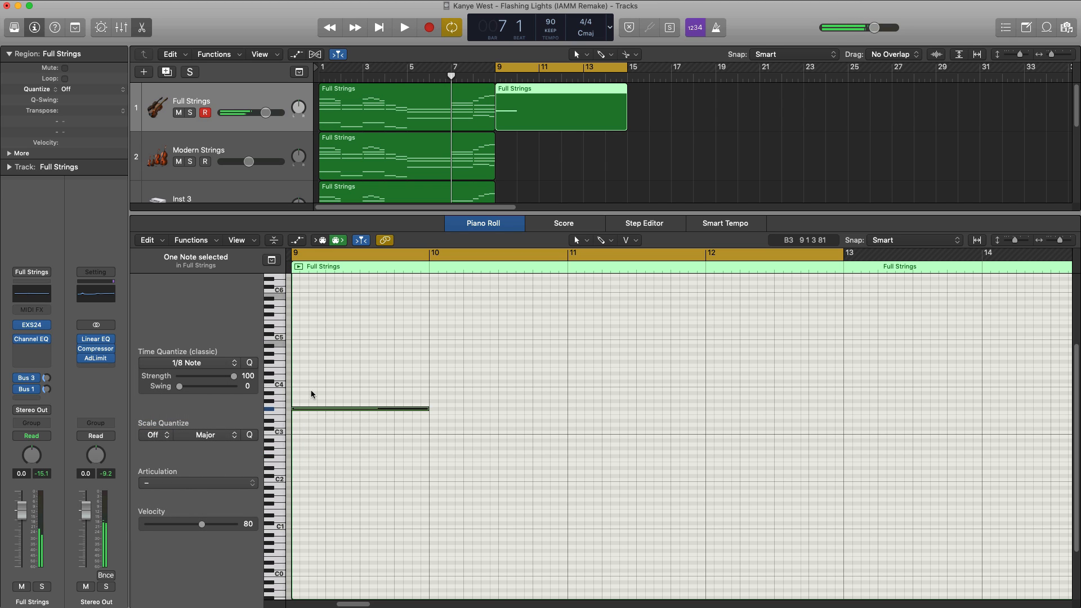
{"action": "key", "text": "space"}
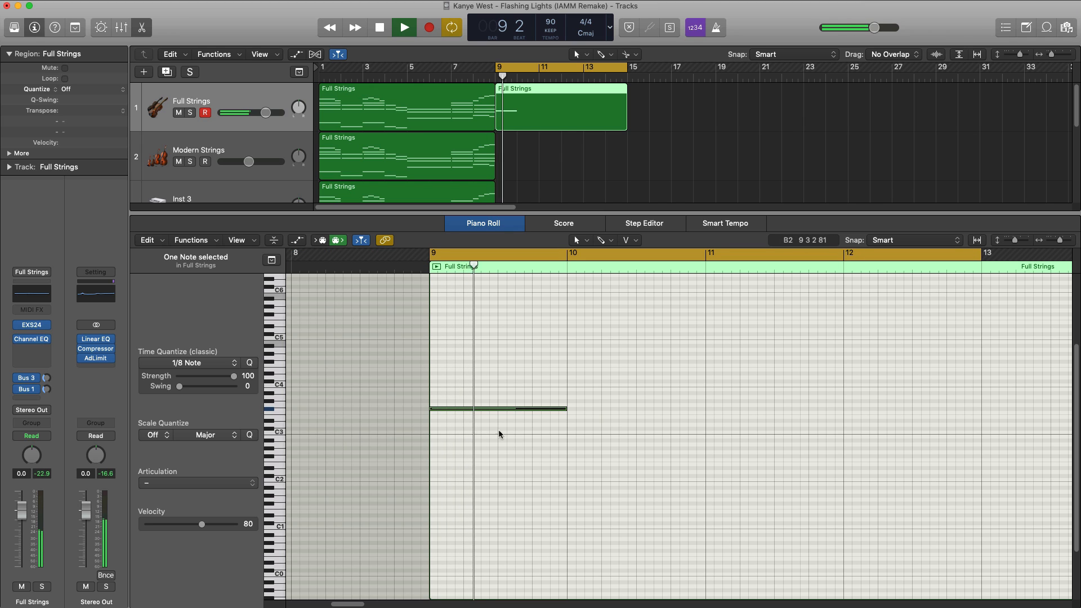
Stack A3, C#4, E4 and G#4 above the F#3 note in bar 9 and audition the chord.
{"action": "key", "text": "space"}
{"action": "left_click_drag", "start_coordinate": [446, 407], "coordinate": [447, 355]}
{"action": "key", "text": "space"}
{"action": "key", "text": "space"}
{"action": "key", "text": "space"}
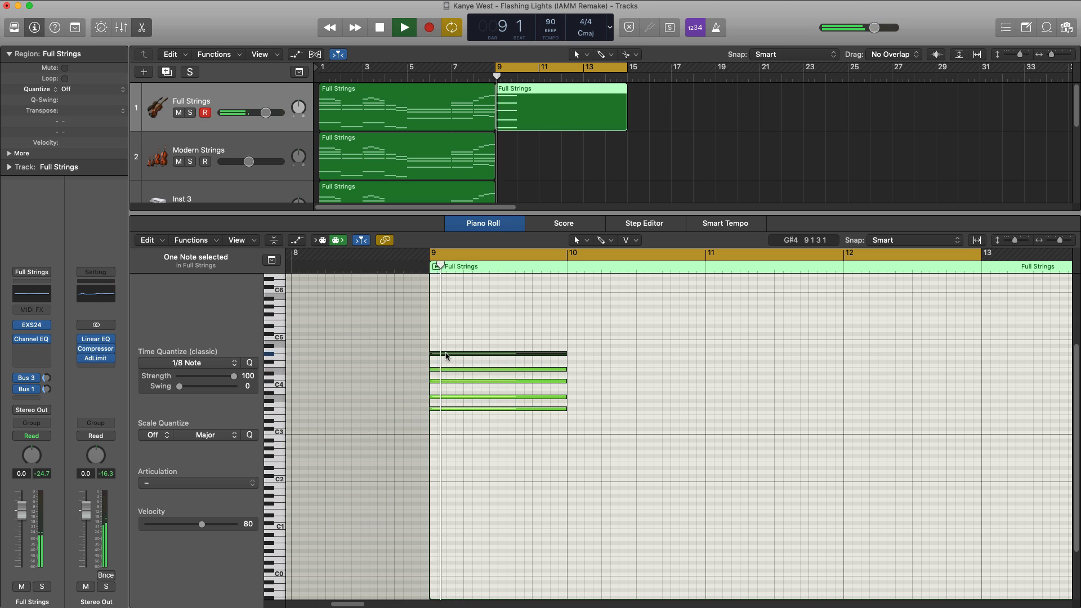
{"action": "key", "text": "space"}
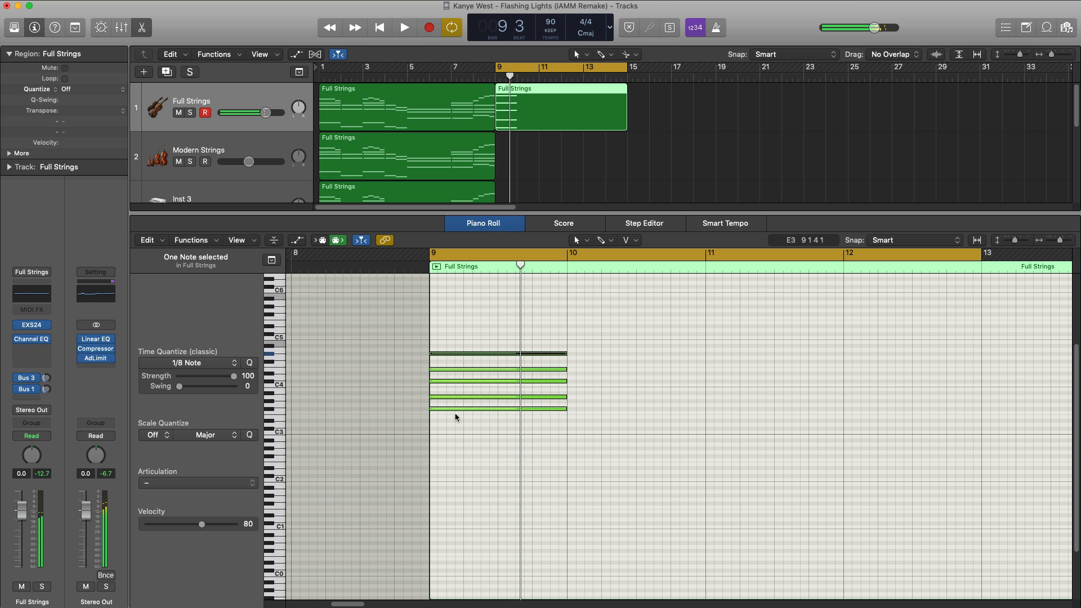
Duplicate the lowest chord note in bar 9 an octave down to F#2 and play the result.
{"action": "left_click_drag", "start_coordinate": [457, 411], "coordinate": [462, 459]}
{"action": "key", "text": "space"}
{"action": "key", "text": "super+Left"}
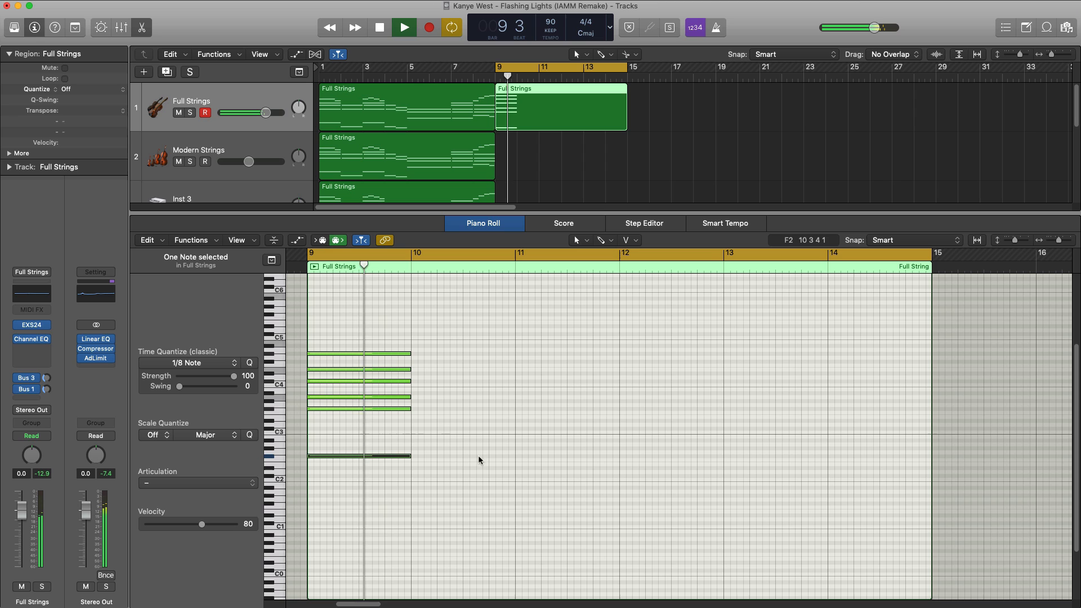
{"action": "key", "text": "space"}
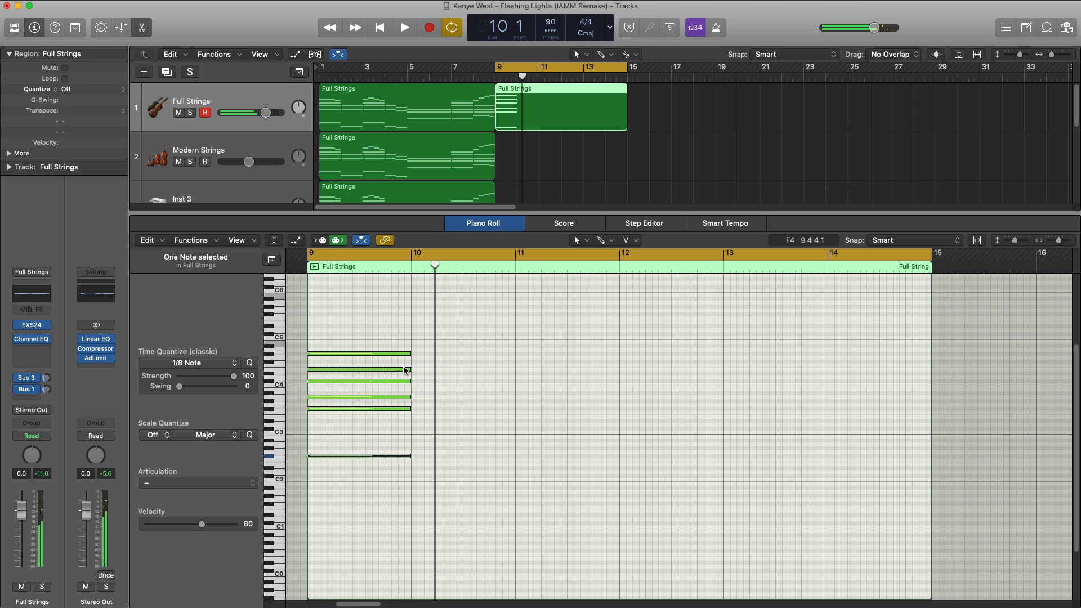
Add one-bar F#4, C#4 and A3 notes in bar 10 during playback, aligning the A3 with the bar start.
{"action": "left_click", "coordinate": [415, 365]}
{"action": "key", "text": "space"}
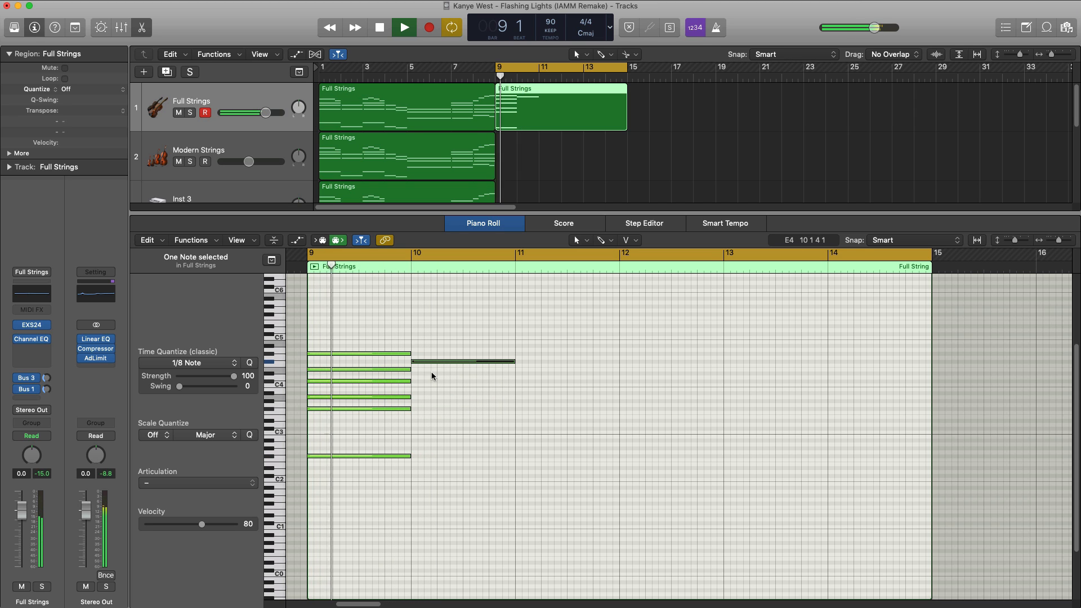
{"action": "left_click", "coordinate": [427, 382]}
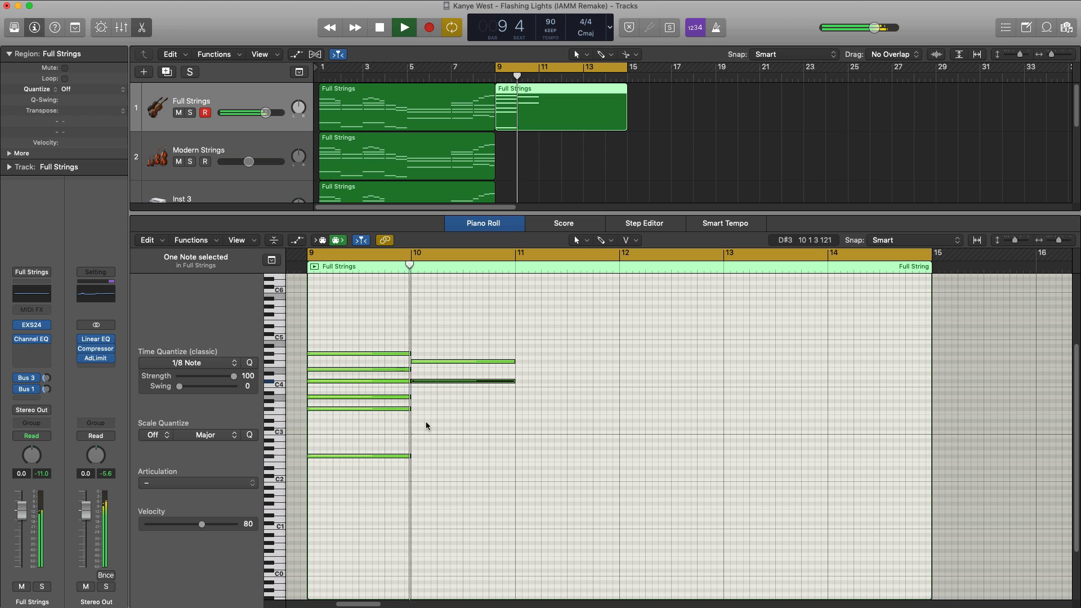
{"action": "left_click", "coordinate": [425, 397]}
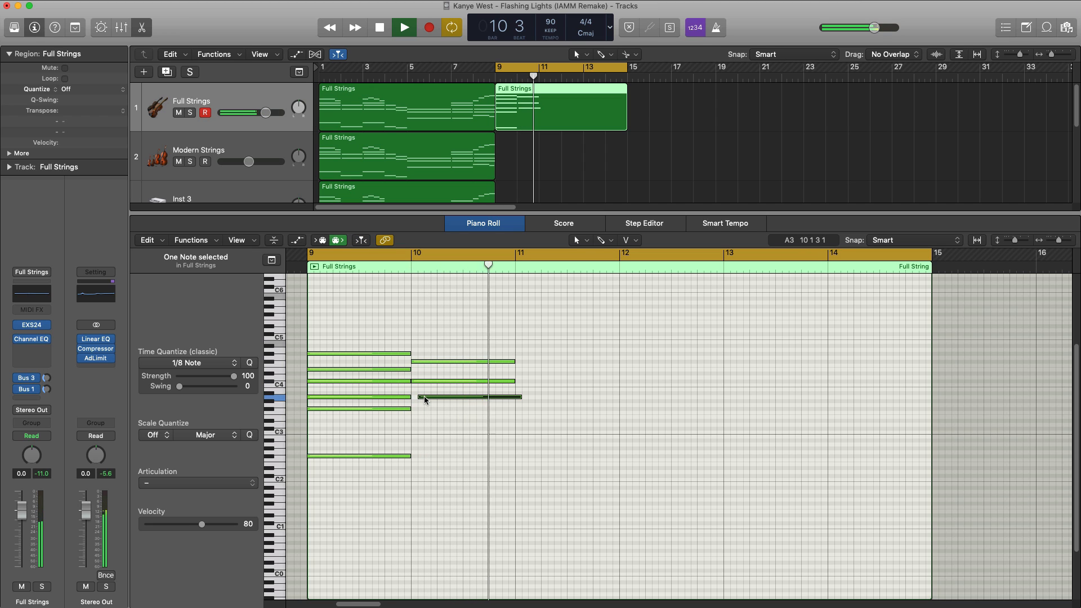
{"action": "left_click_drag", "start_coordinate": [424, 397], "coordinate": [421, 400]}
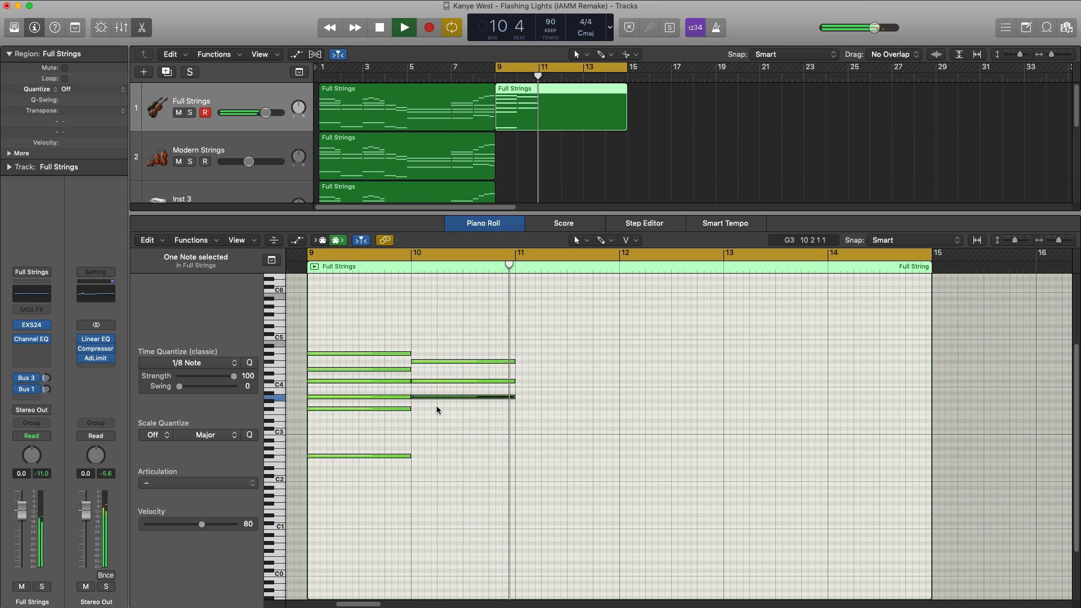
Add a one-bar D2 bass note beneath the bar 10 chord and play both chords.
{"action": "key", "text": "space"}
{"action": "left_click_drag", "start_coordinate": [419, 427], "coordinate": [424, 479]}
{"action": "key", "text": "space"}
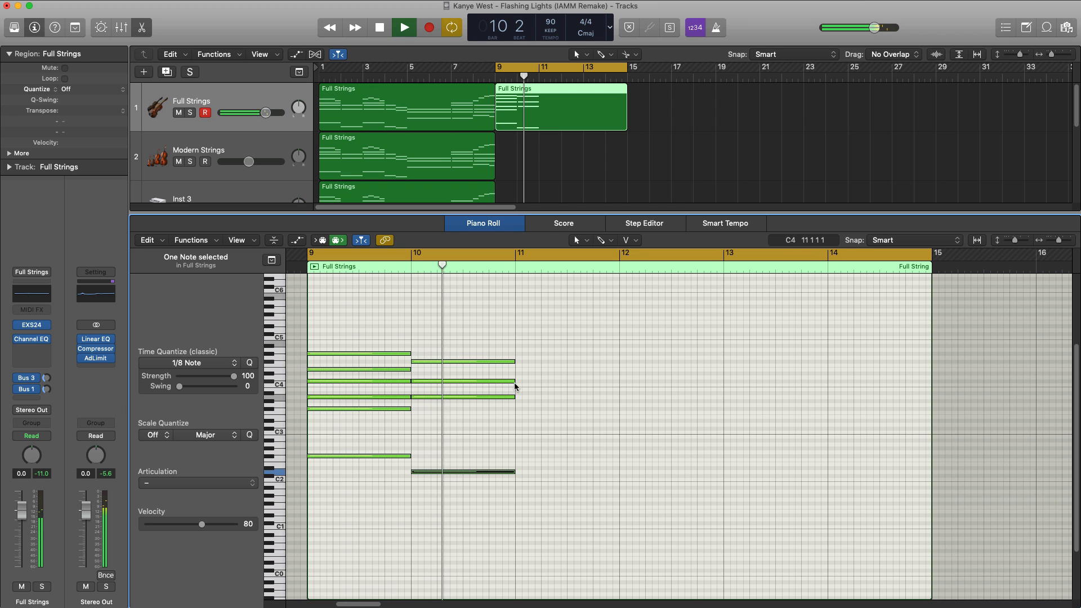
{"action": "key", "text": "space"}
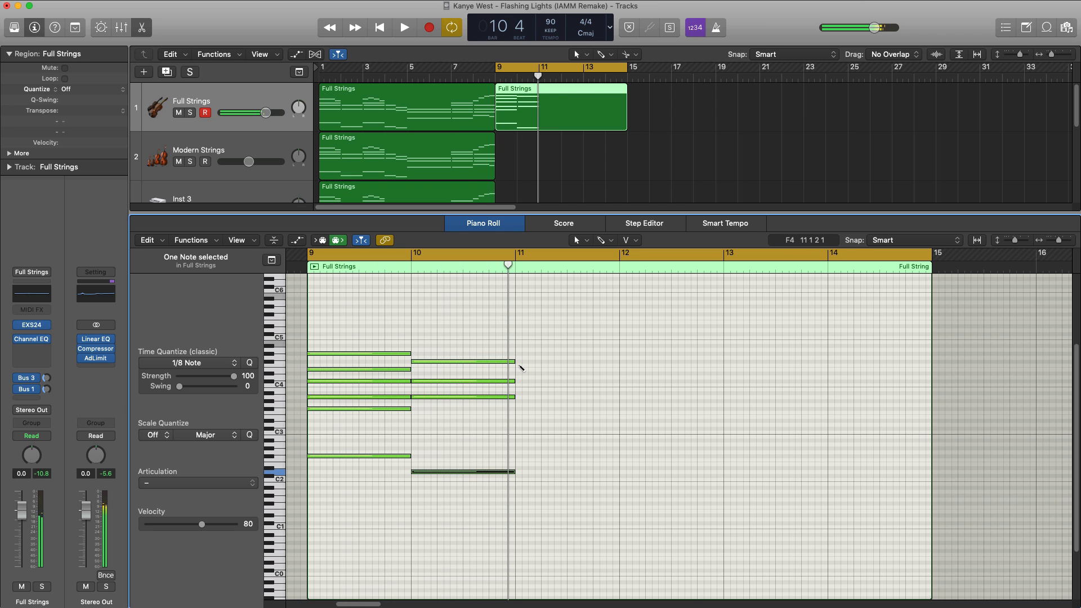
Add a G#4 quarter note at the start of bar 11, set the cycle range from bar 10 to bar 12, and play it.
{"action": "left_click", "coordinate": [518, 356]}
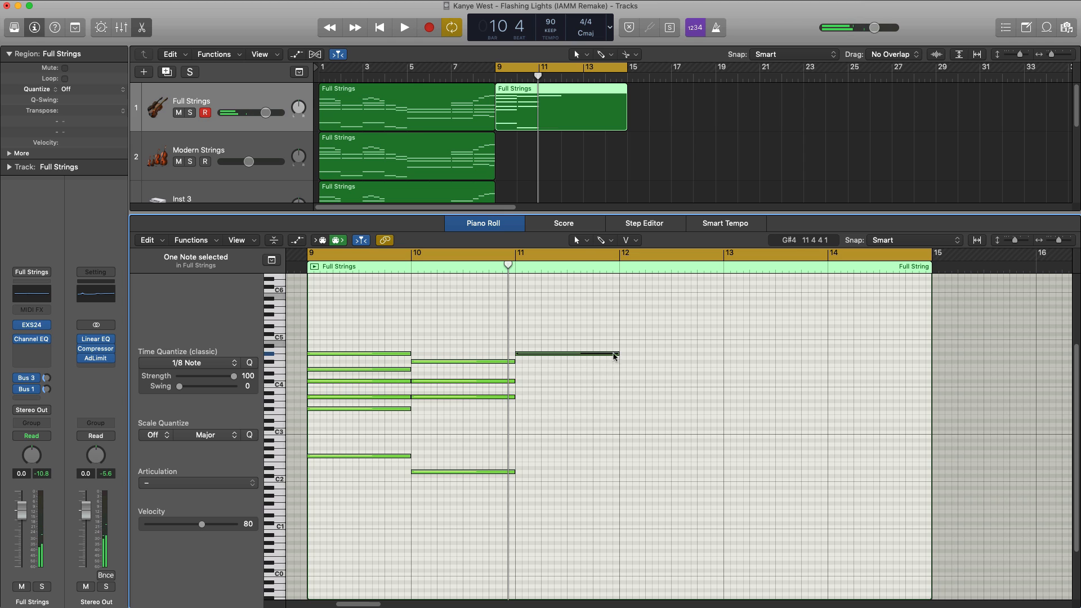
{"action": "left_click_drag", "start_coordinate": [615, 356], "coordinate": [540, 356]}
{"action": "key", "text": "c"}
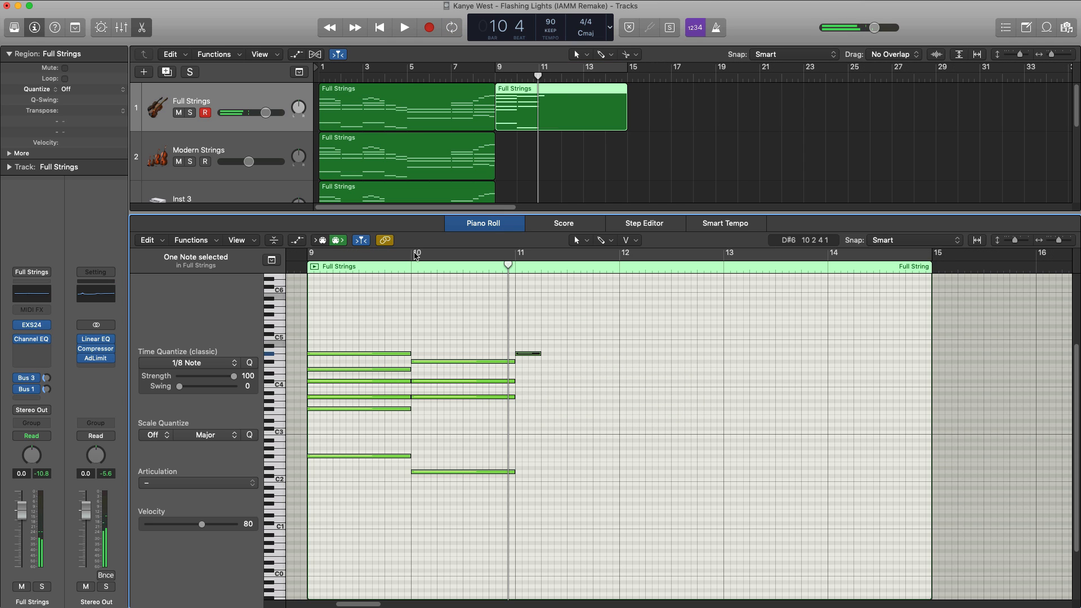
{"action": "left_click_drag", "start_coordinate": [415, 255], "coordinate": [620, 255]}
{"action": "key", "text": "space"}
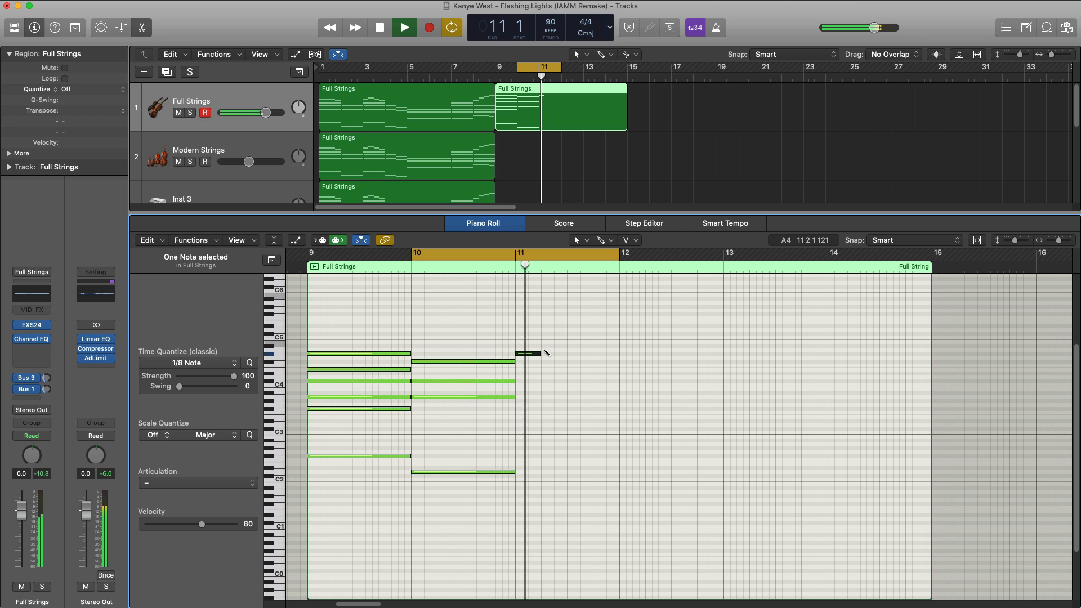
Continue the bar 11 melody with an A4 quarter note and a G#4 half note, and add an E4 half note beneath the start.
{"action": "left_click", "coordinate": [544, 350]}
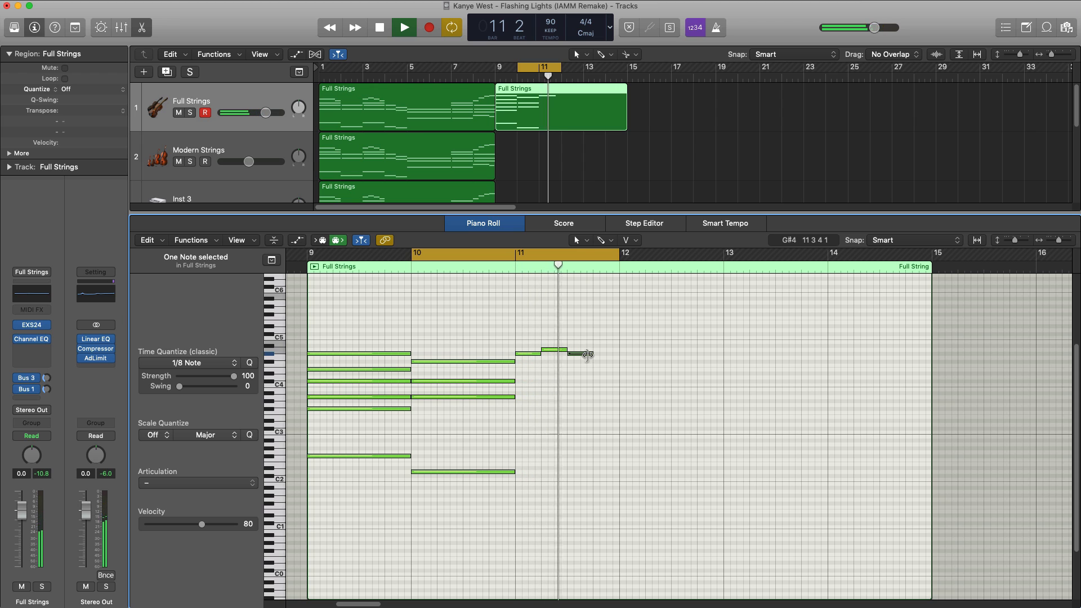
{"action": "left_click_drag", "start_coordinate": [591, 355], "coordinate": [617, 359]}
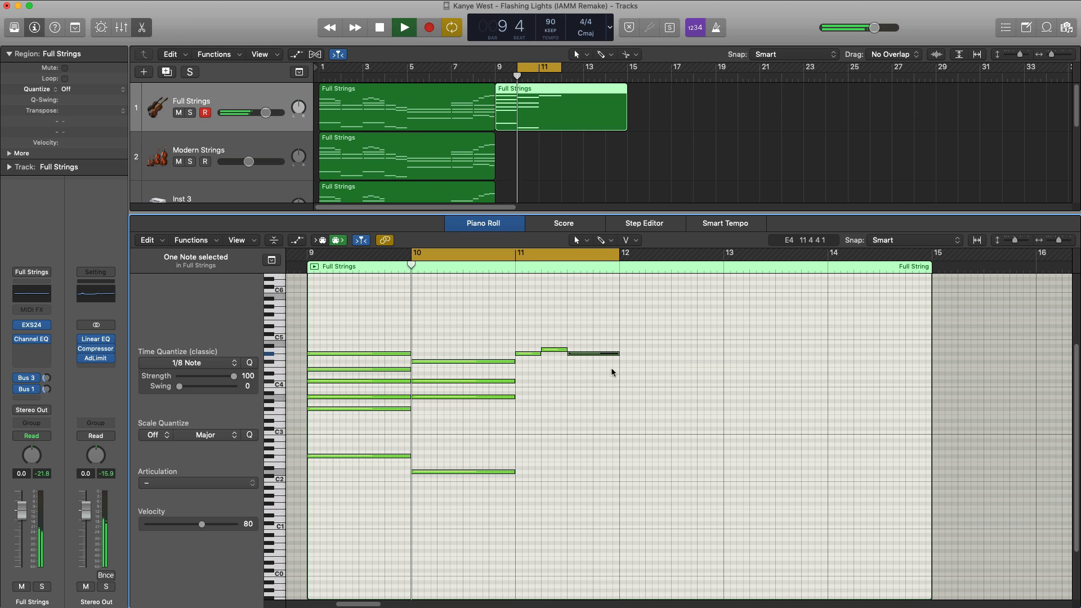
{"action": "left_click", "coordinate": [517, 371], "text": "super"}
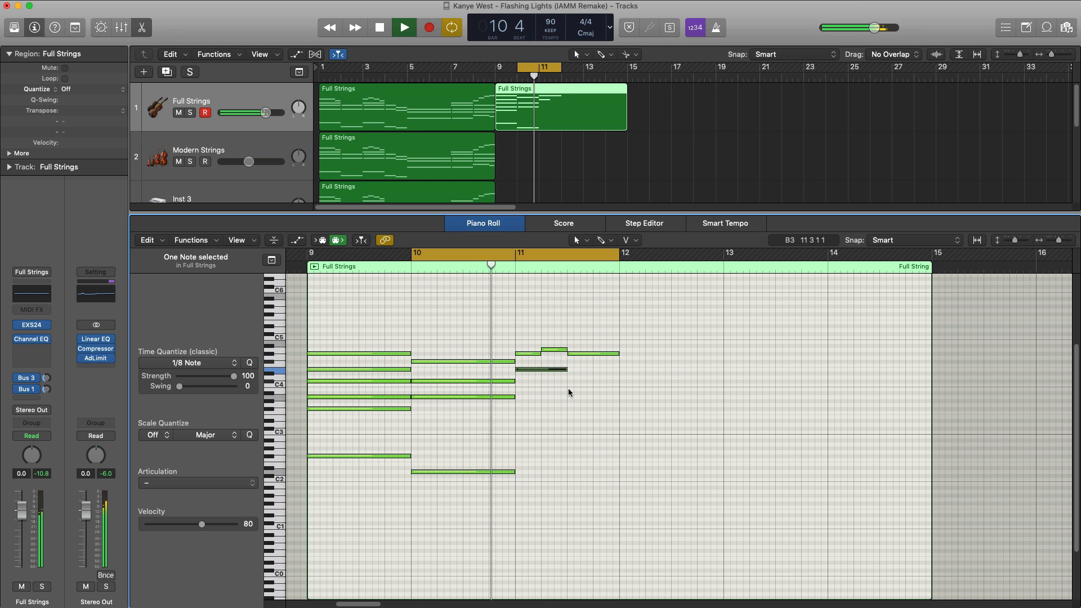
Lengthen the lower bar 11 note to the full bar and add full-bar notes beneath it, matching bar 9's upper chord.
{"action": "left_click_drag", "start_coordinate": [565, 370], "coordinate": [618, 379]}
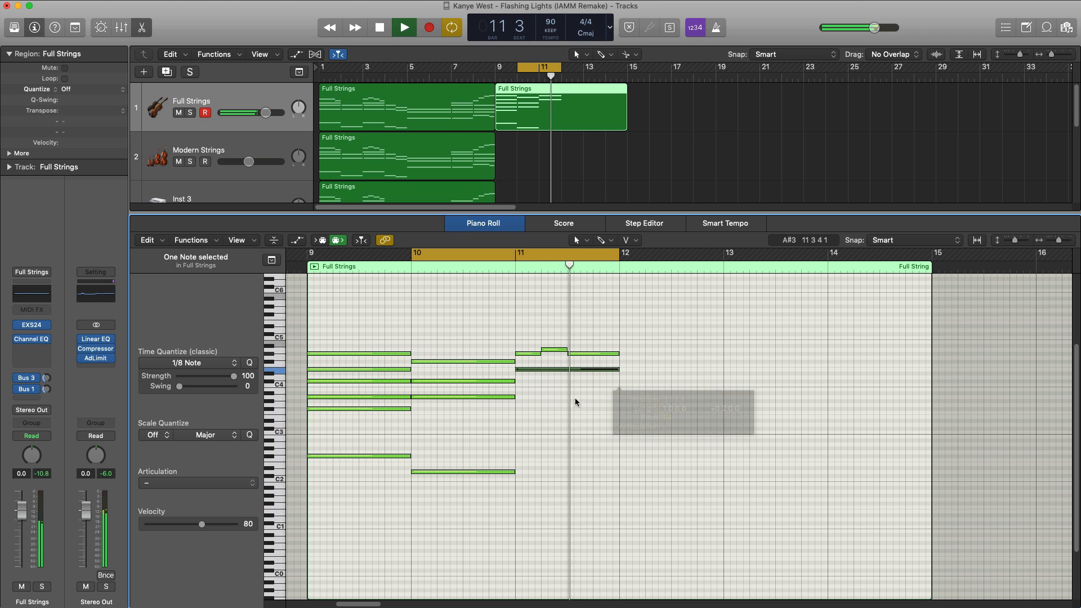
{"action": "key", "text": "space"}
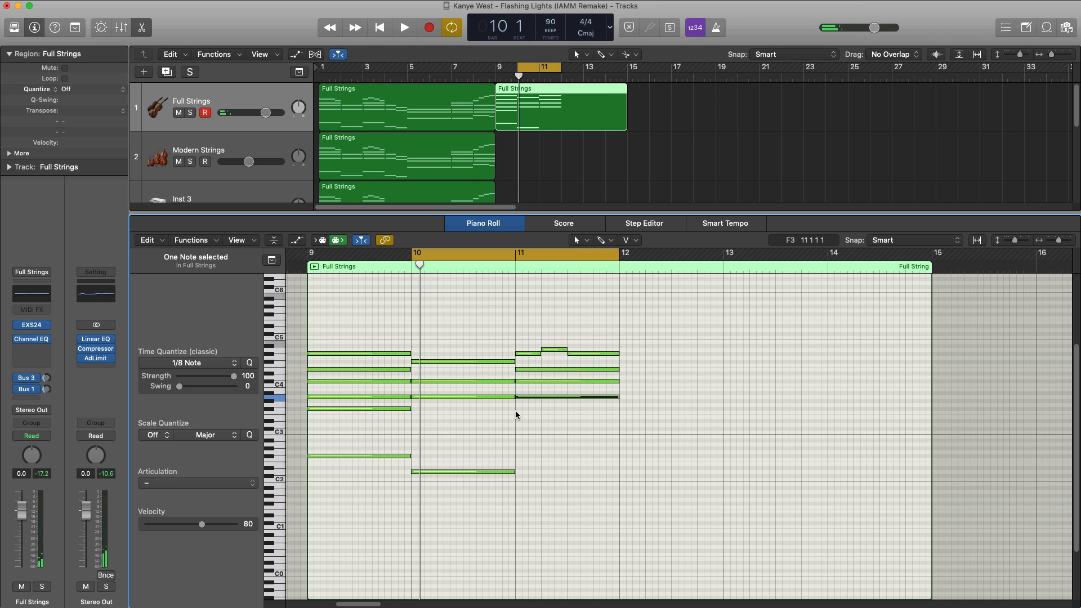
{"action": "left_click", "coordinate": [519, 409], "text": "super"}
{"action": "key", "text": "space"}
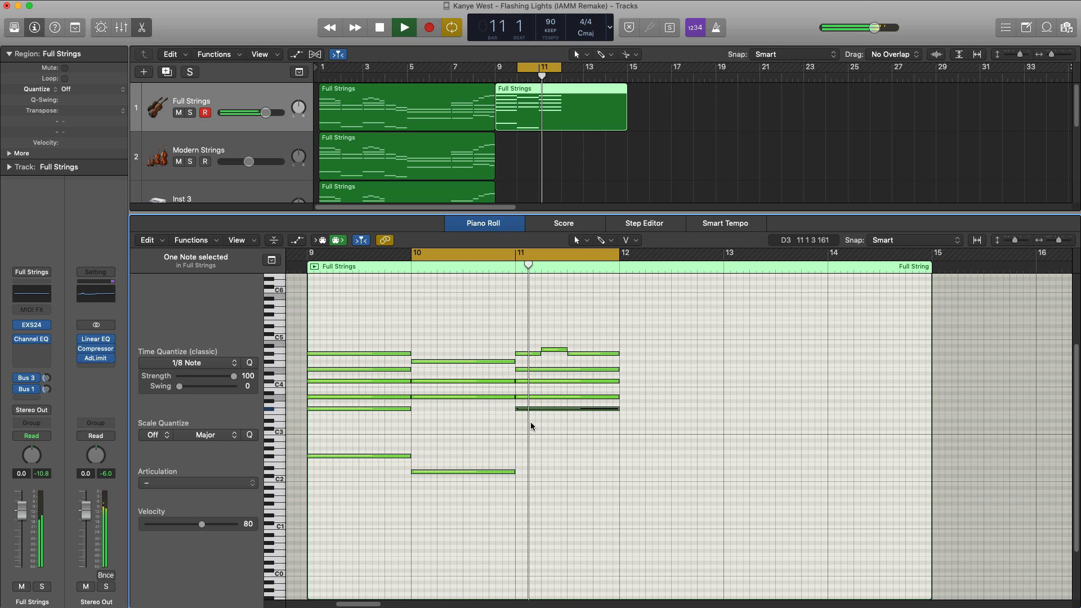
Loop bars 11 to 13 and add full-bar notes in bar 12 that match bar 10's upper chord.
{"action": "left_click", "coordinate": [532, 256]}
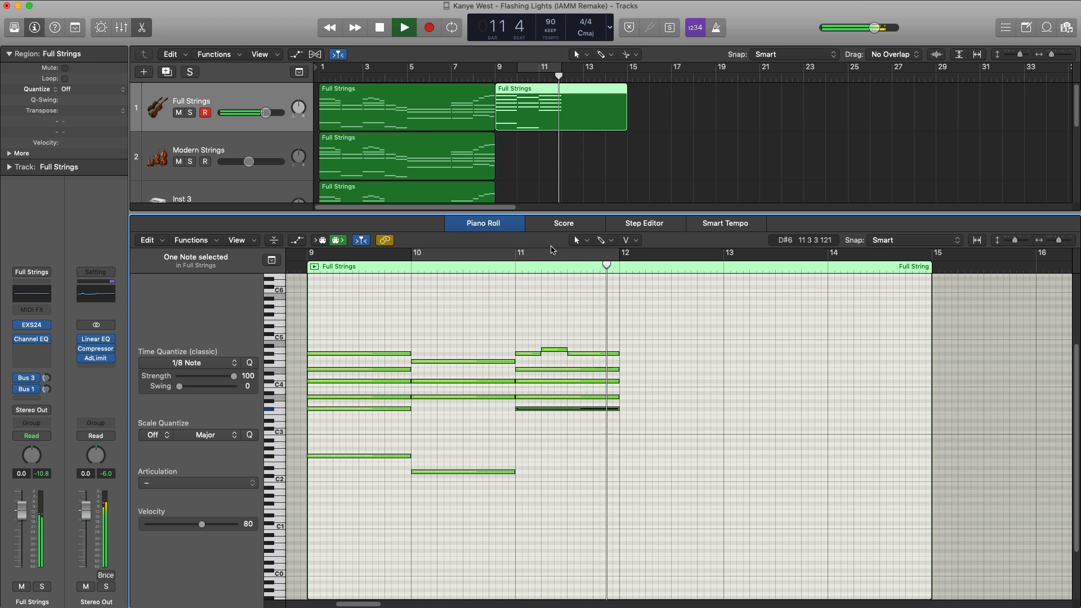
{"action": "left_click_drag", "start_coordinate": [531, 256], "coordinate": [675, 338]}
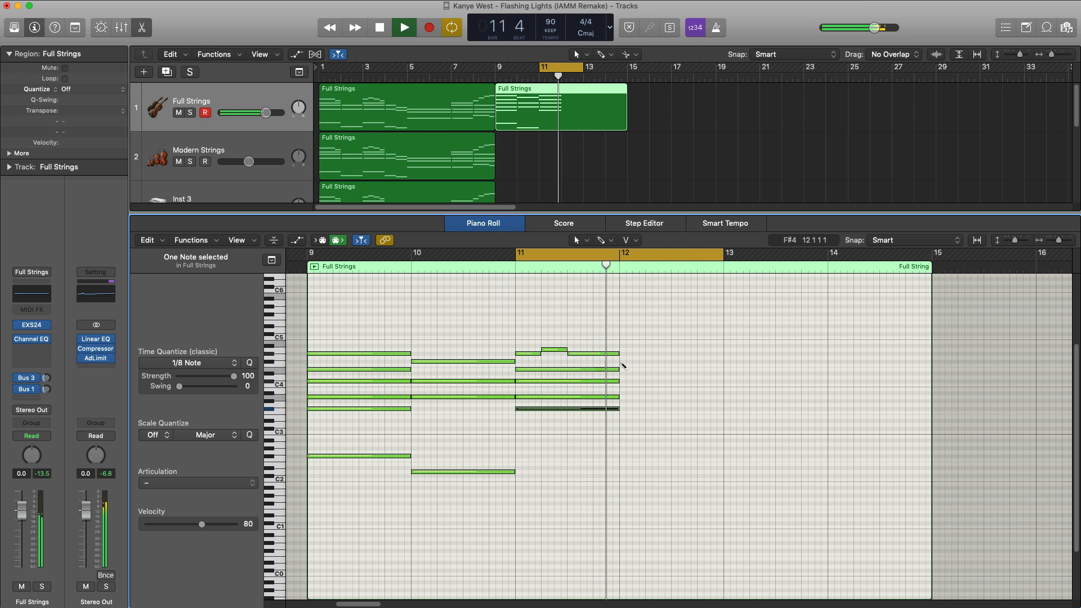
{"action": "left_click", "coordinate": [622, 362], "text": "super"}
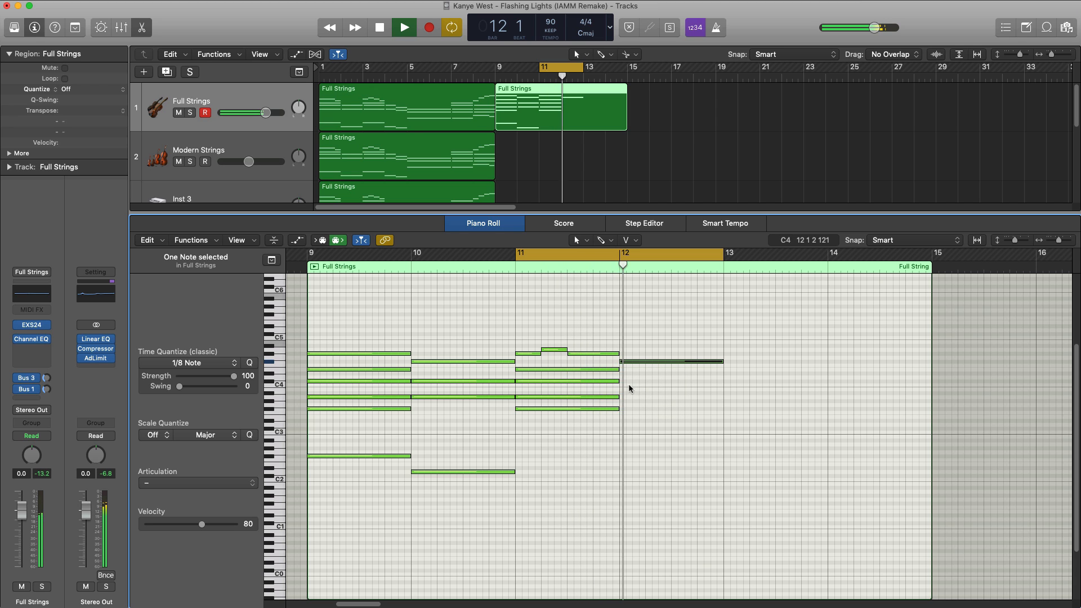
{"action": "left_click", "coordinate": [625, 382], "text": "super"}
{"action": "key", "text": "space"}
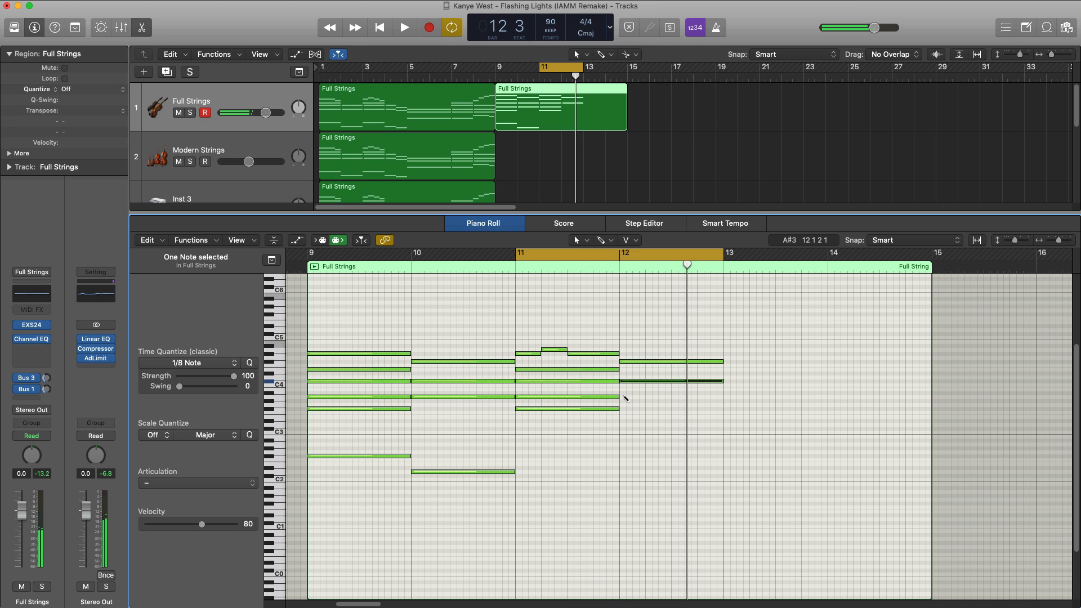
{"action": "key", "text": "space"}
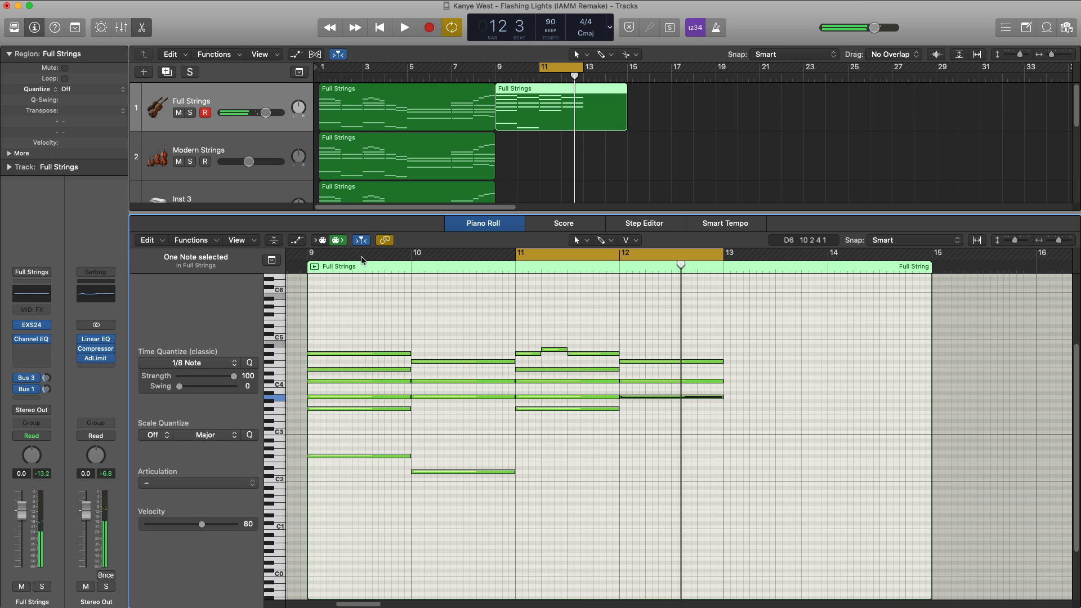
Extend the loop to bars 9 to 13 and add full-bar bass notes in bars 11 and 12, matching those of bars 9 and 10.
{"action": "left_click_drag", "start_coordinate": [312, 256], "coordinate": [712, 275]}
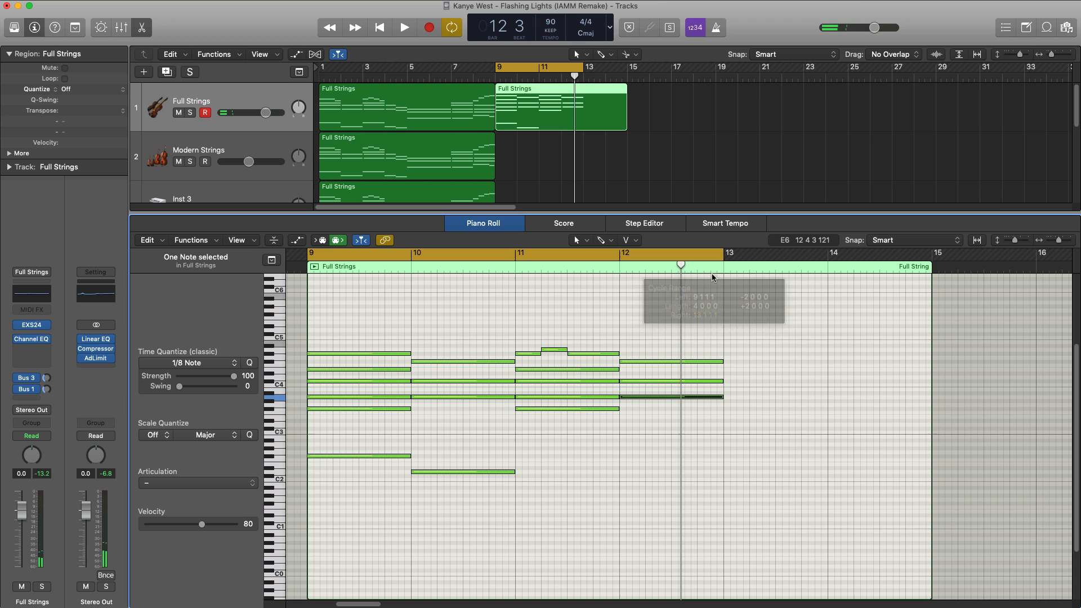
{"action": "key", "text": "space"}
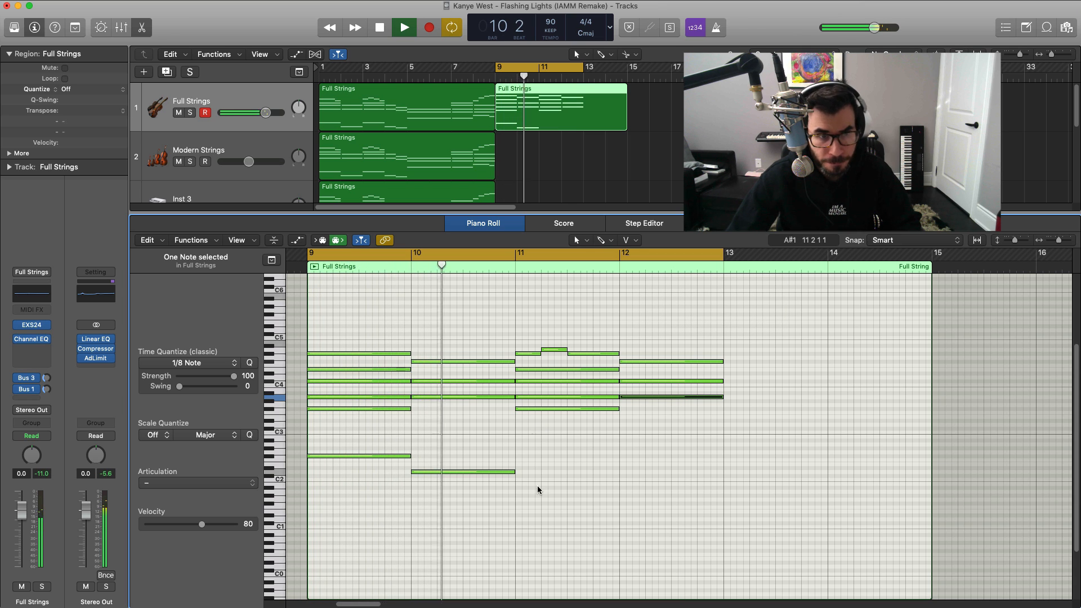
{"action": "left_click", "coordinate": [518, 457], "text": "super"}
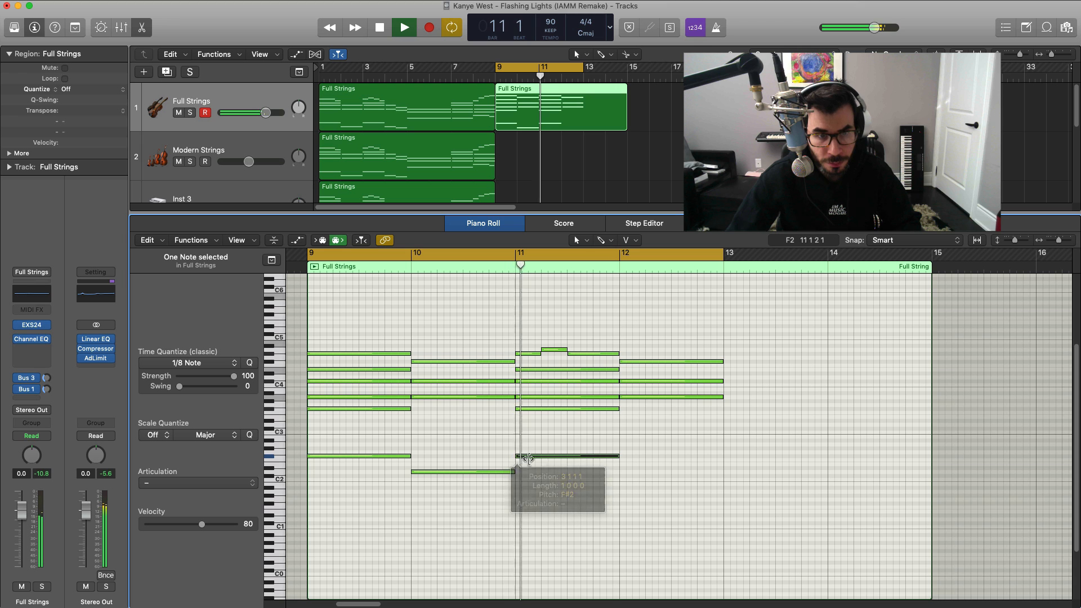
{"action": "left_click", "coordinate": [621, 472], "text": "super"}
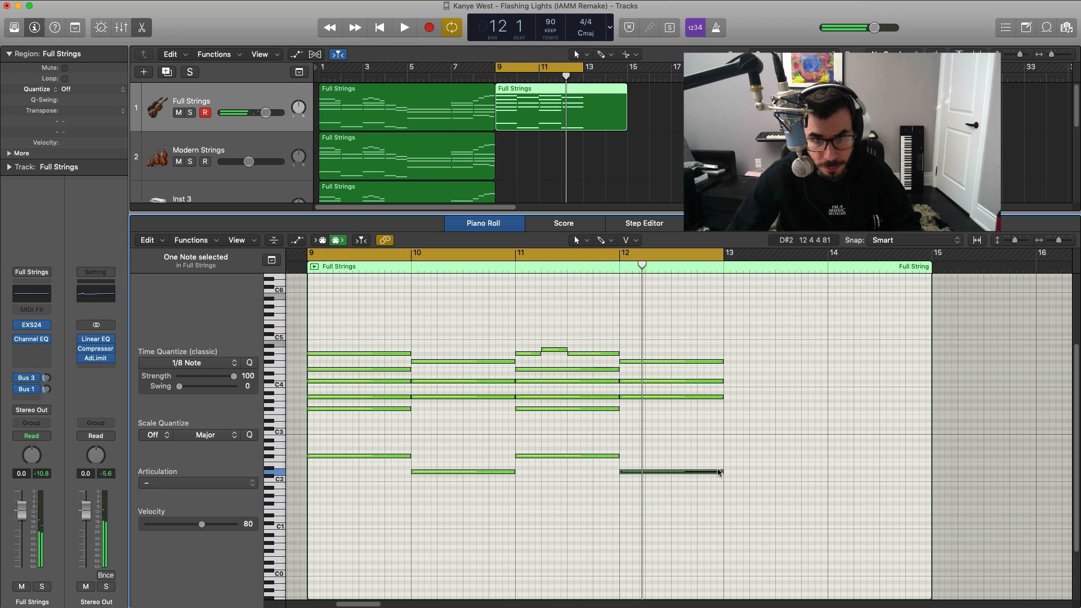
Shorten bar 12's bass and top notes to half a bar and add a bass note one semitone lower for the second half.
{"action": "left_click_drag", "start_coordinate": [719, 472], "coordinate": [670, 472]}
{"action": "left_click", "coordinate": [673, 476], "text": "super"}
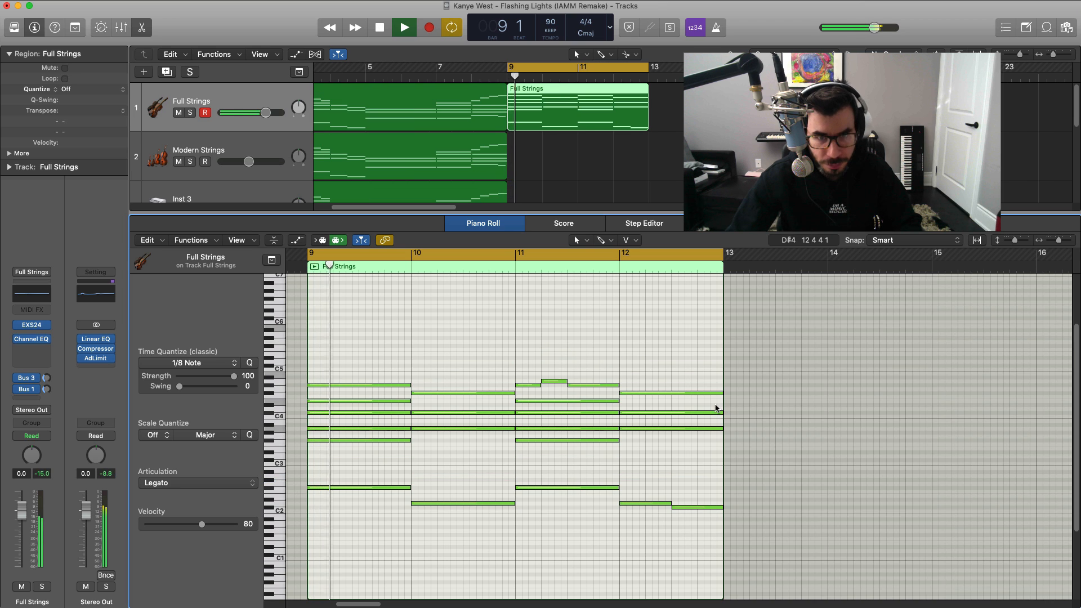
{"action": "left_click_drag", "start_coordinate": [719, 393], "coordinate": [671, 394]}
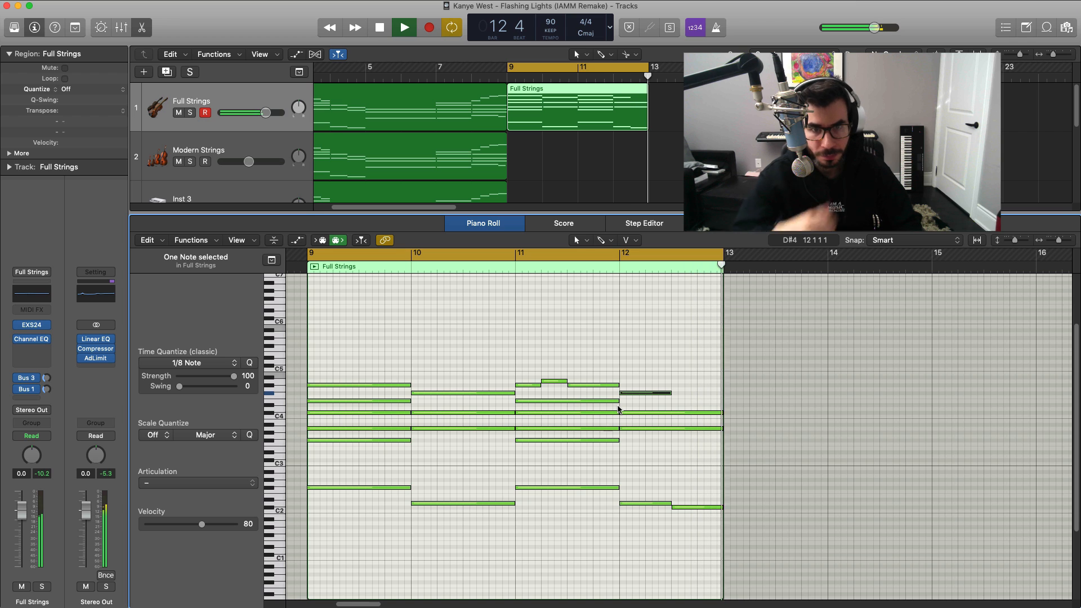
{"action": "key", "text": "space"}
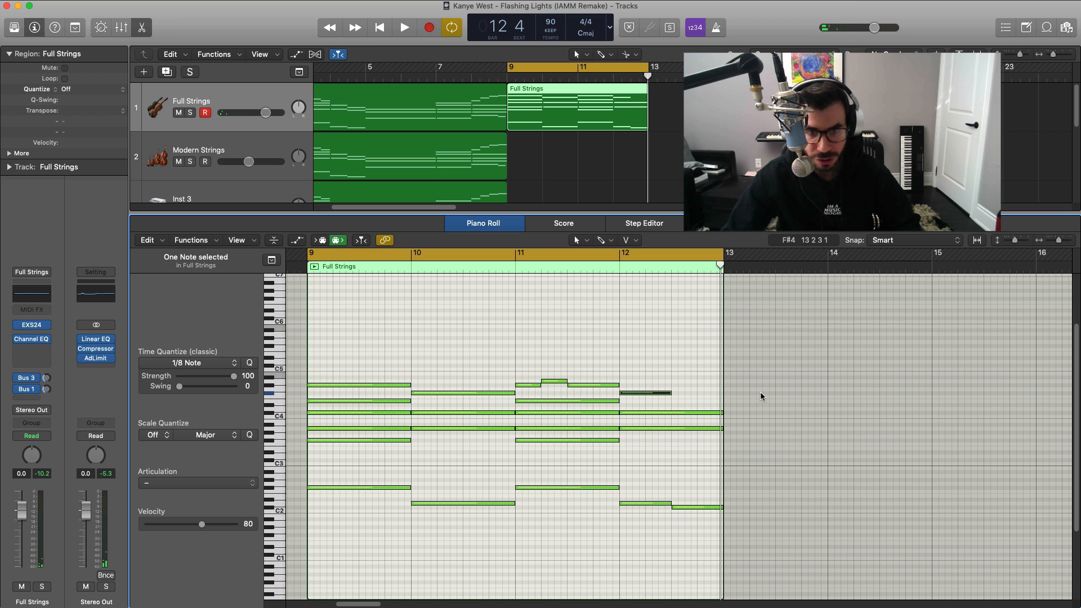
Add a new software instrument track and move it below the String Ensemble track.
{"action": "key", "text": "p"}
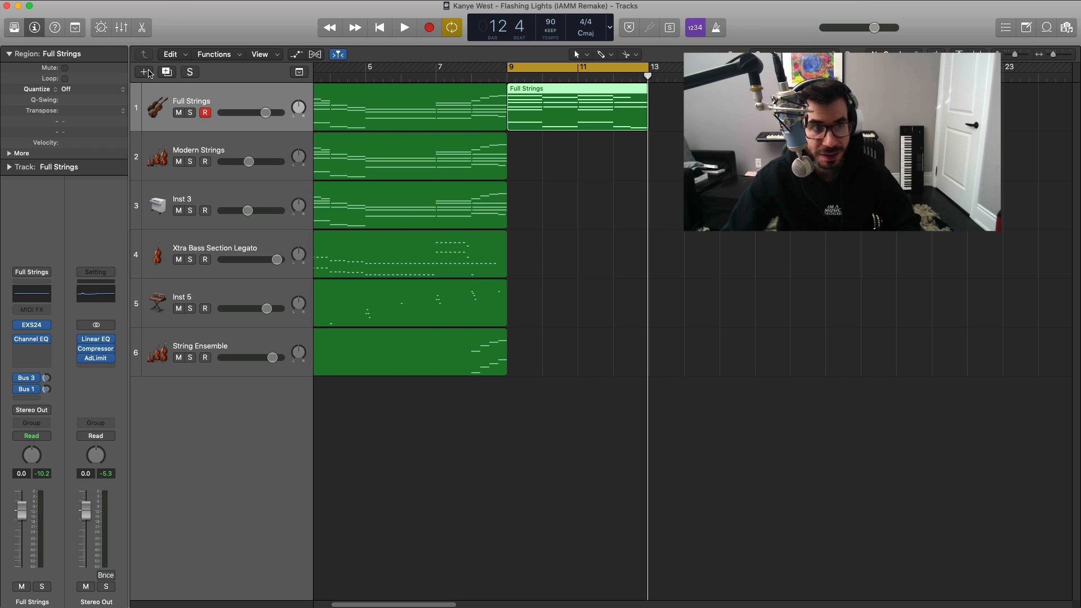
{"action": "left_click", "coordinate": [147, 72]}
{"action": "key", "text": "Return"}
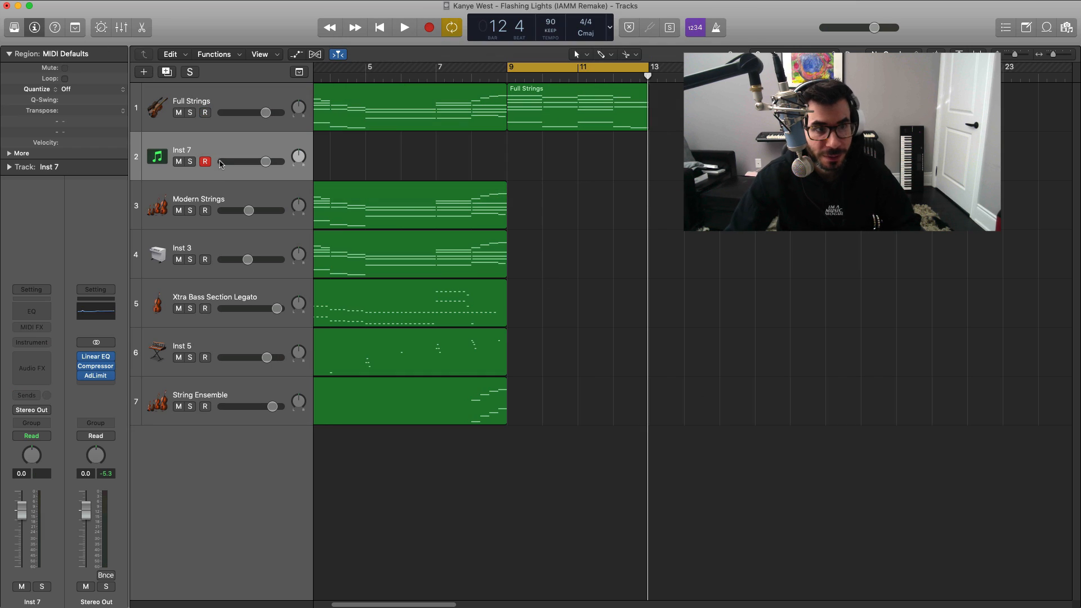
{"action": "left_click_drag", "start_coordinate": [225, 149], "coordinate": [169, 428]}
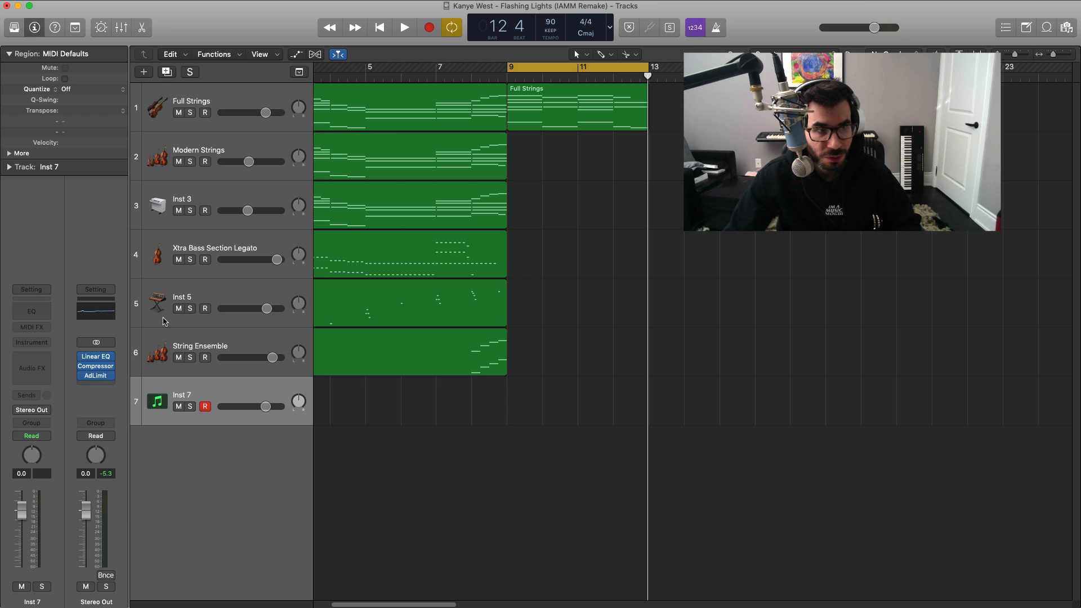
Load the Liverpool Bass sound from the Bass library category onto the new track.
{"action": "left_click", "coordinate": [17, 29]}
{"action": "left_click", "coordinate": [34, 239]}
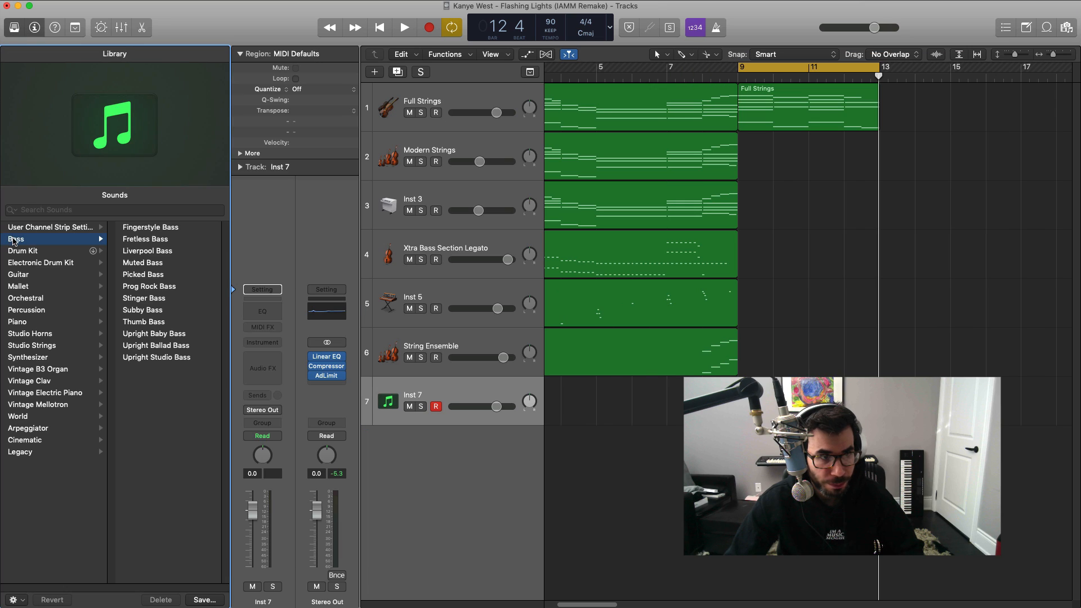
{"action": "left_click", "coordinate": [162, 251]}
Copy the Full Strings region at bar 9 to the same position on the Liverpool Bass track.
{"action": "left_click", "coordinate": [788, 112]}
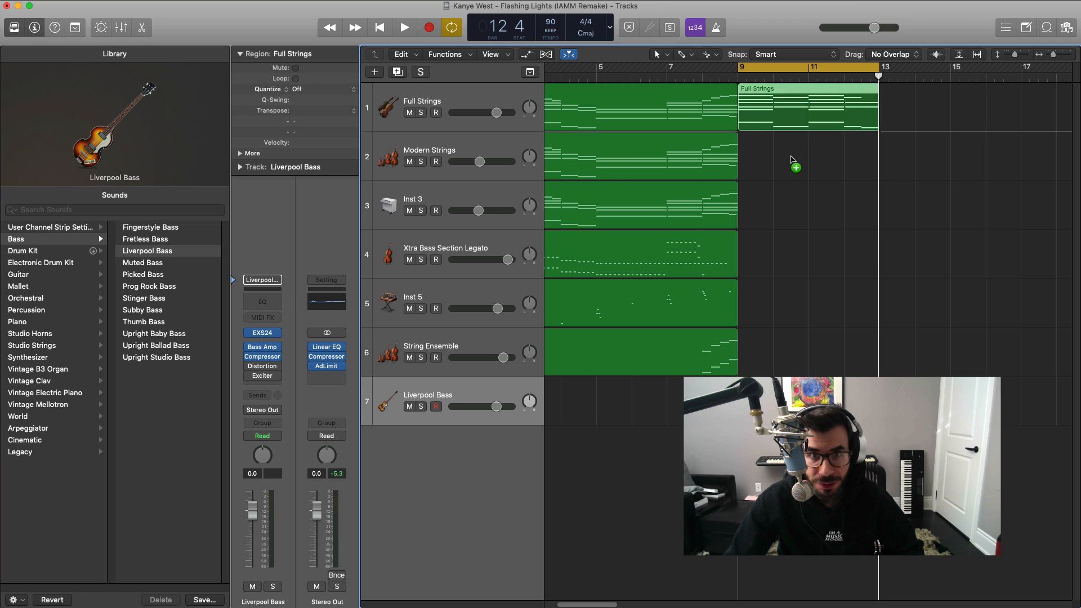
{"action": "left_click", "coordinate": [756, 160]}
{"action": "left_click_drag", "start_coordinate": [783, 397], "coordinate": [783, 401]}
Open the copied bass region for note editing and delete all its upper chord notes, keeping only the lowest line.
{"action": "double_click", "coordinate": [782, 401]}
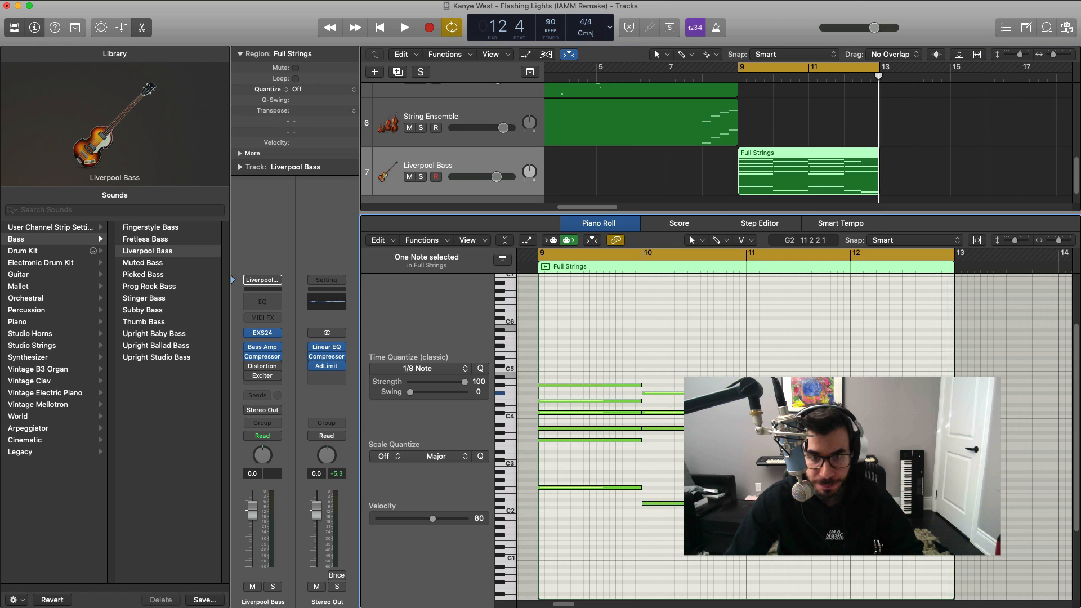
{"action": "left_click_drag", "start_coordinate": [971, 456], "coordinate": [572, 370]}
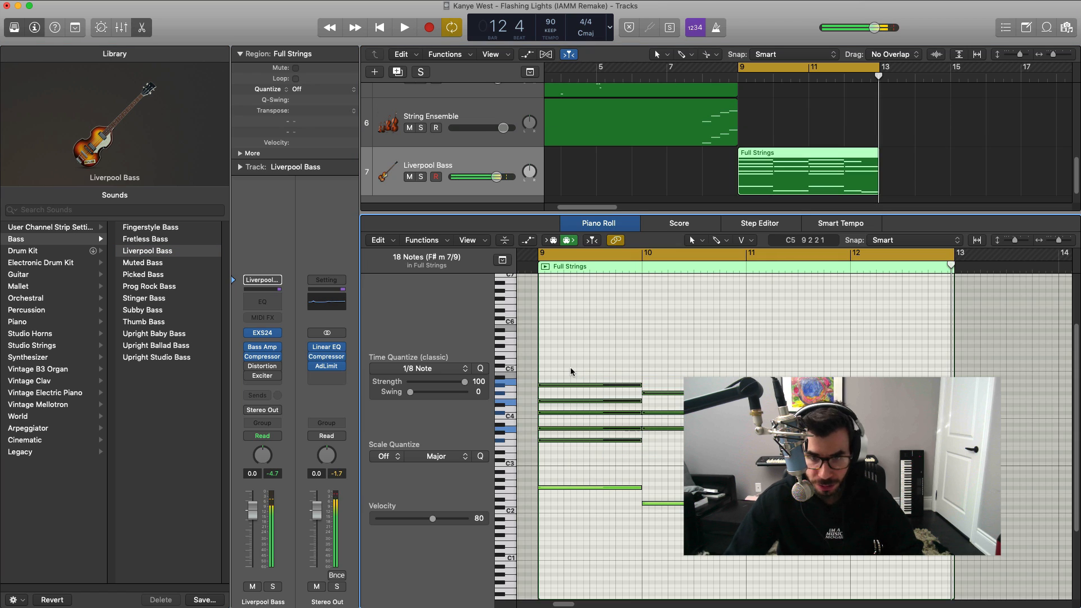
{"action": "key", "text": "Delete"}
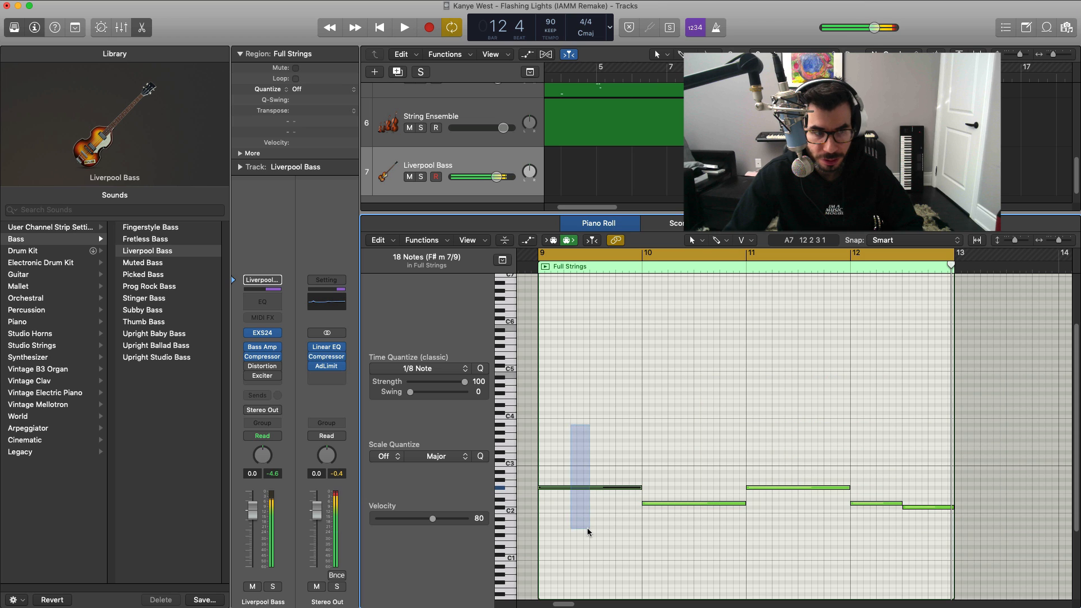
Audition the bass line and set the Liverpool Bass track volume to -0.7 dB.
{"action": "left_click_drag", "start_coordinate": [587, 532], "coordinate": [588, 532]}
{"action": "key", "text": "space"}
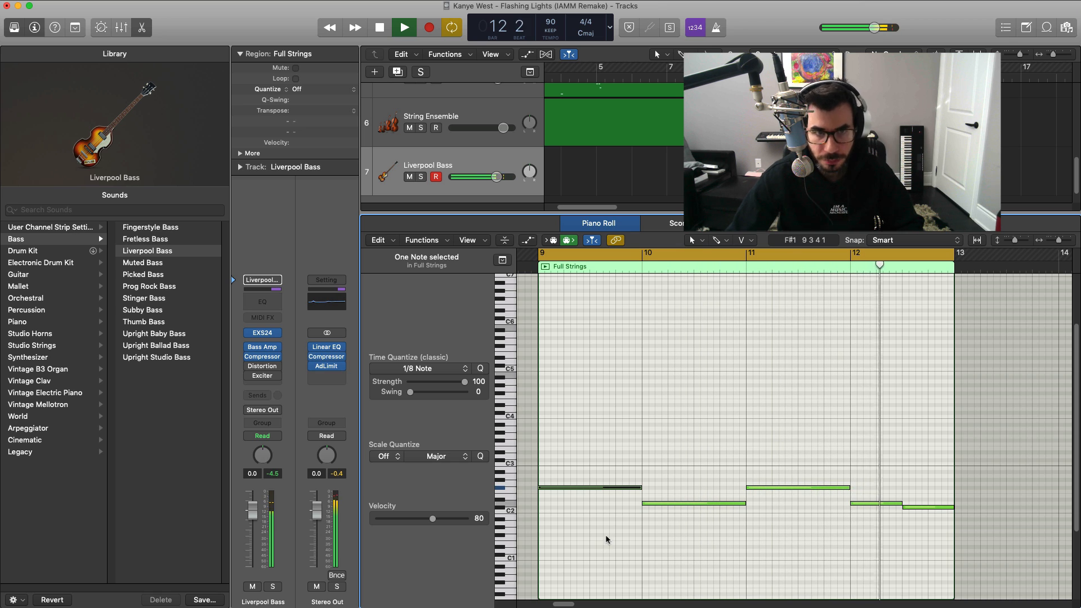
{"action": "left_click_drag", "start_coordinate": [497, 179], "coordinate": [495, 179]}
{"action": "key", "text": "space"}
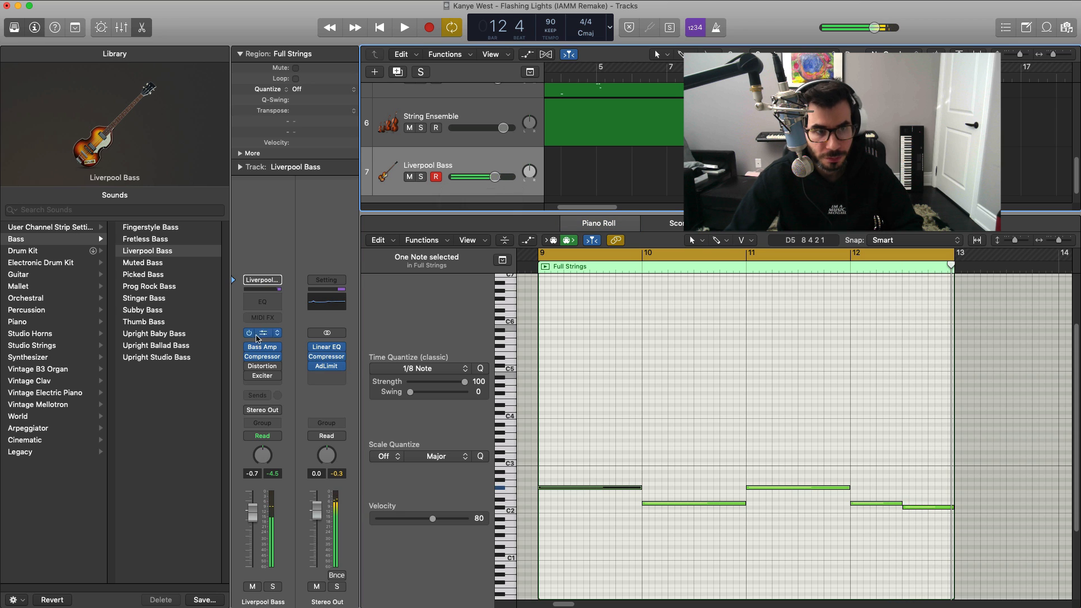
Add a Channel EQ to the Liverpool Bass track and enable its low cut at 50 Hz.
{"action": "left_click", "coordinate": [263, 297]}
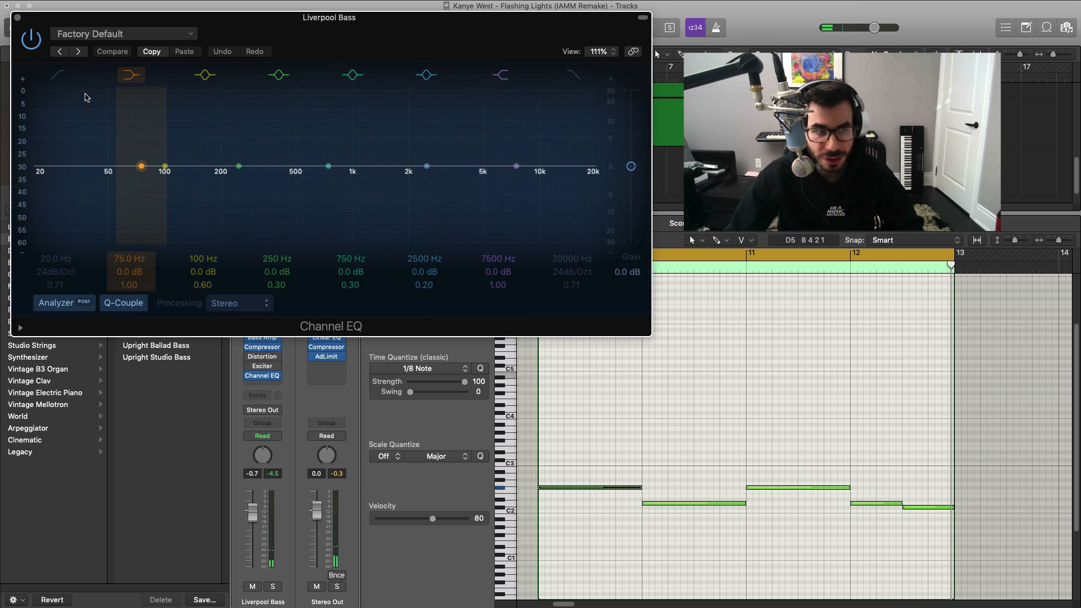
{"action": "left_click", "coordinate": [59, 76]}
{"action": "key", "text": "space"}
{"action": "left_click_drag", "start_coordinate": [56, 259], "coordinate": [56, 253]}
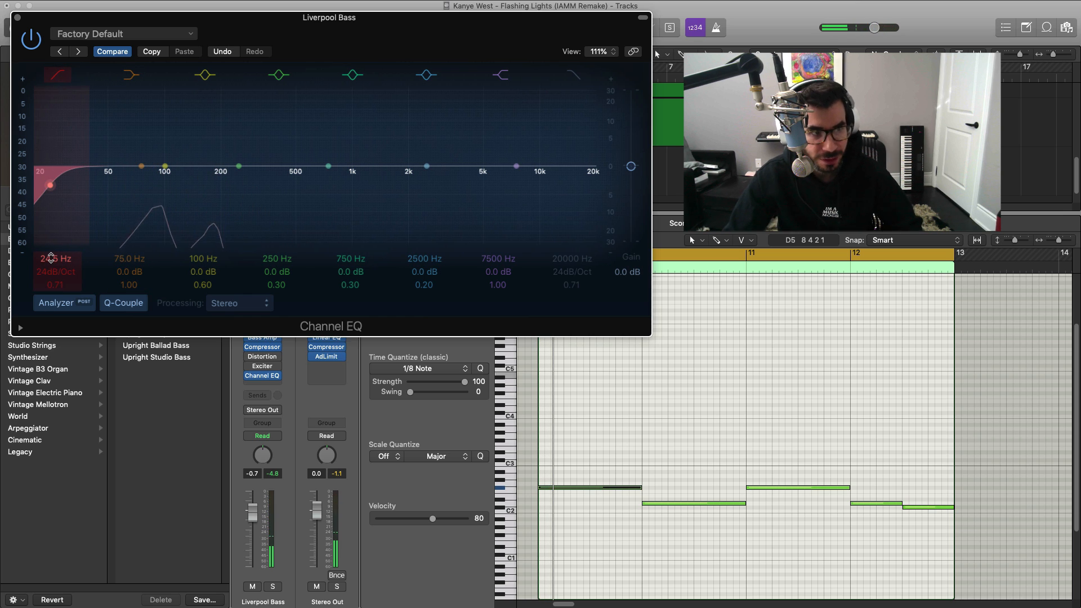
{"action": "left_click_drag", "start_coordinate": [51, 258], "coordinate": [51, 242]}
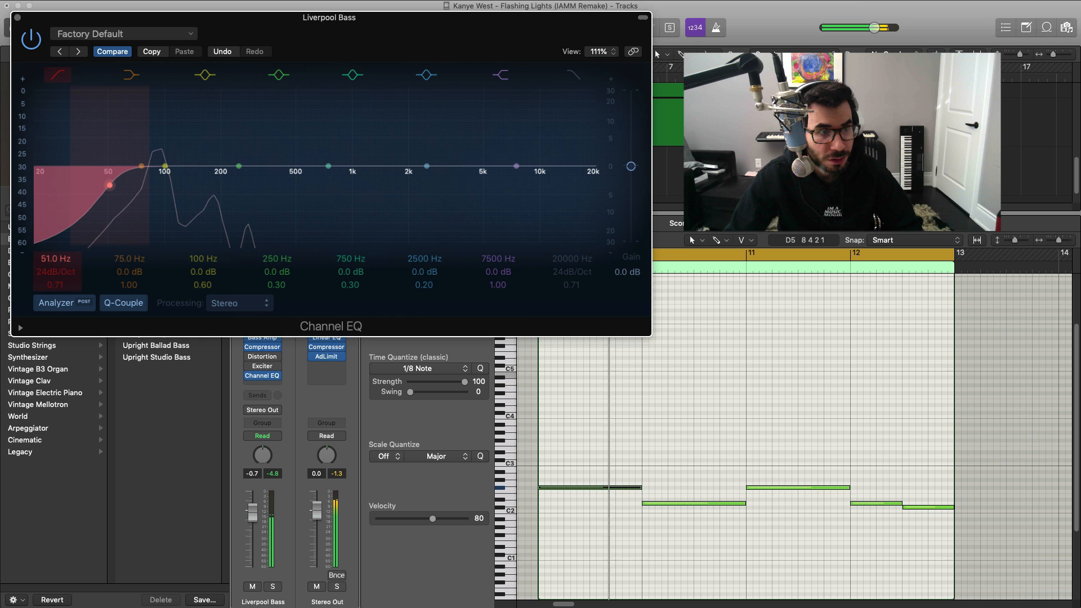
Enable the bass EQ's high cut at 166 Hz, close the EQ and stop playback.
{"action": "left_click", "coordinate": [562, 209]}
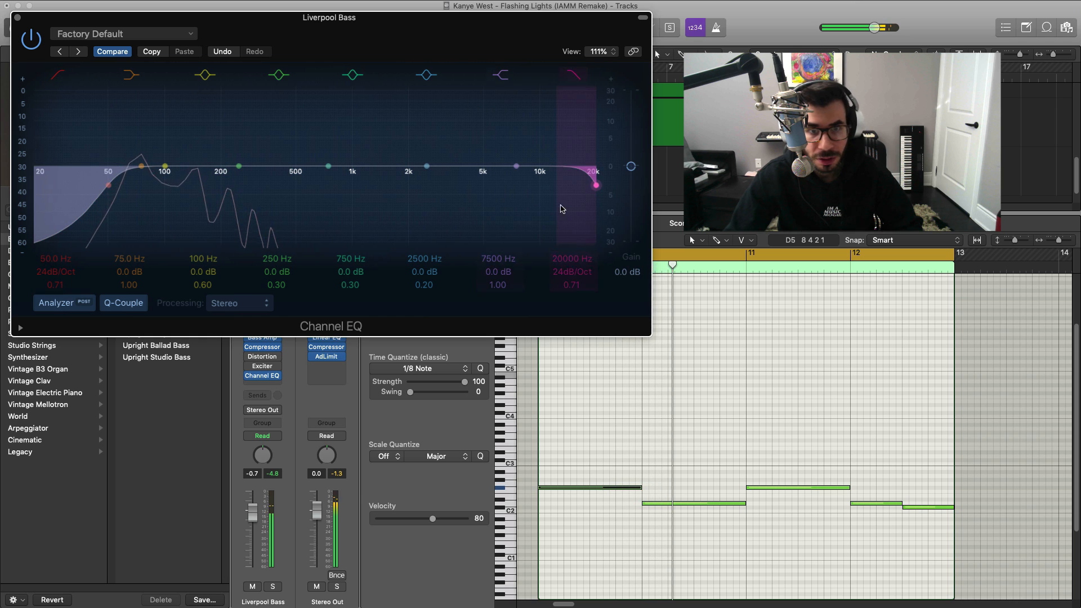
{"action": "left_click_drag", "start_coordinate": [568, 259], "coordinate": [568, 328]}
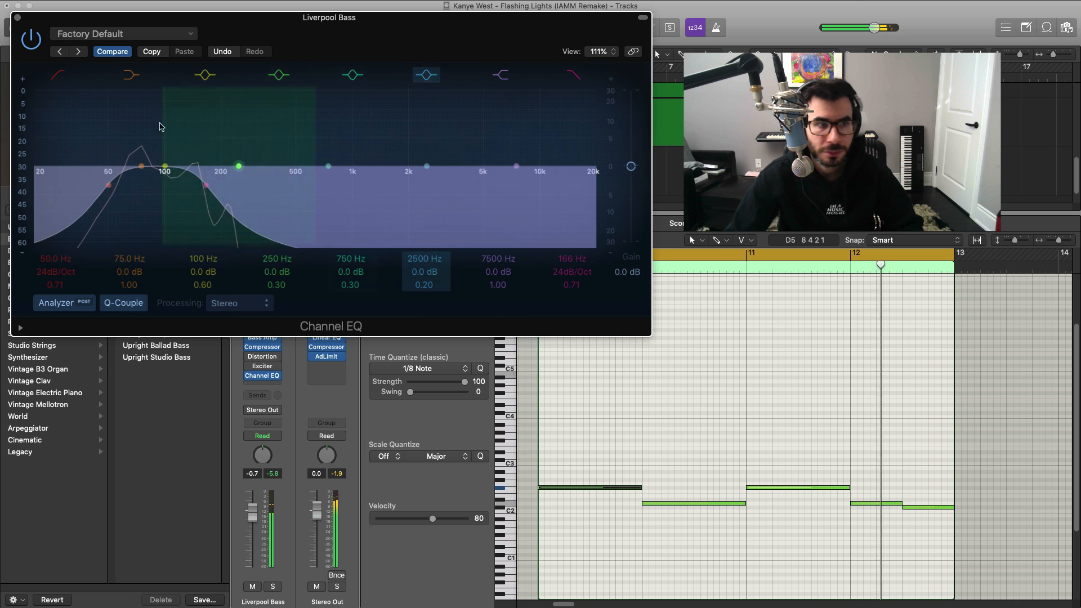
{"action": "left_click", "coordinate": [17, 17]}
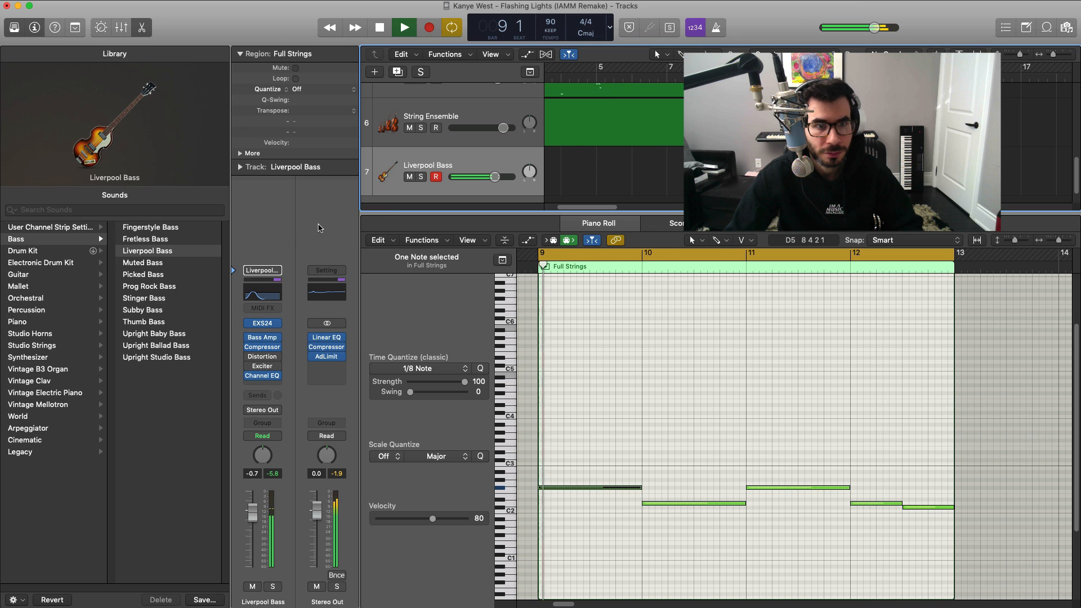
{"action": "key", "text": "space"}
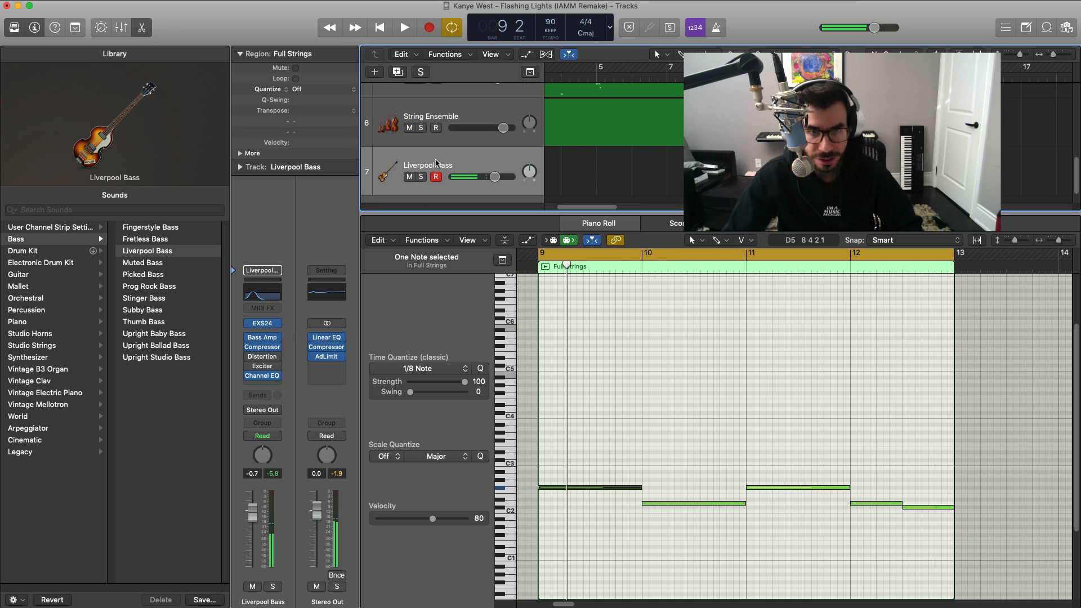
Close the note editor, add a software instrument track below Liverpool Bass and load the ES1 synthesizer on it.
{"action": "key", "text": "e"}
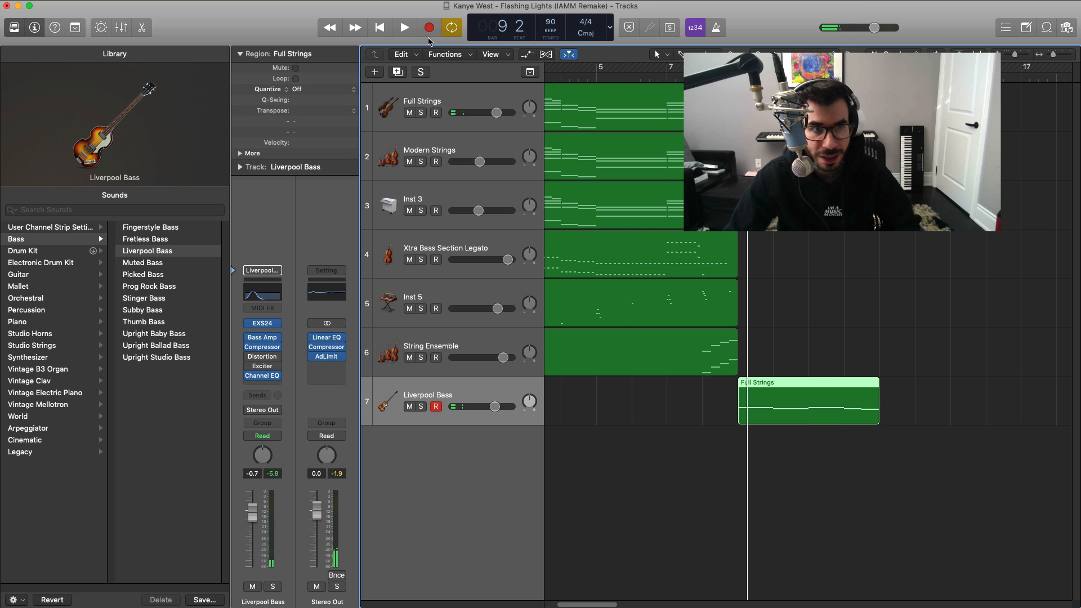
{"action": "left_click", "coordinate": [375, 71]}
{"action": "left_click", "coordinate": [732, 183]}
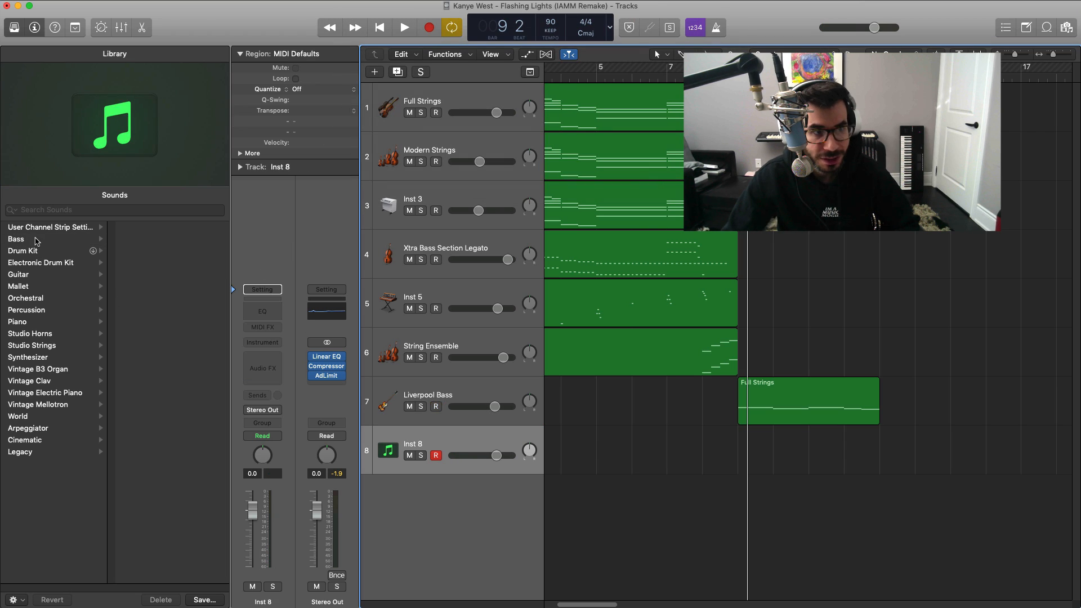
{"action": "left_click", "coordinate": [271, 290]}
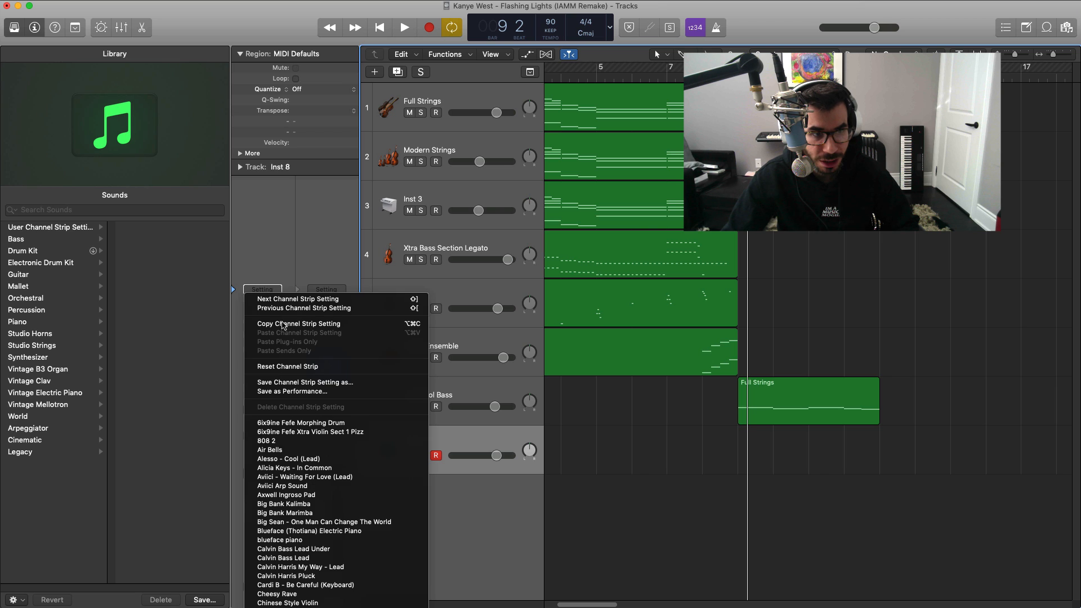
{"action": "left_click", "coordinate": [242, 321]}
{"action": "left_click", "coordinate": [269, 330]}
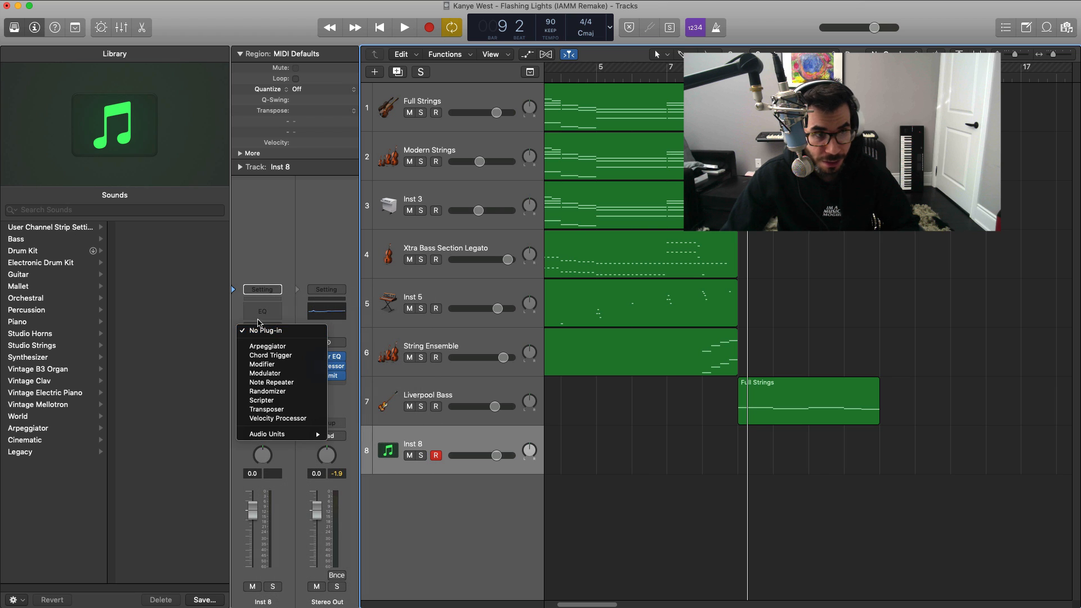
{"action": "left_click", "coordinate": [218, 306]}
{"action": "left_click", "coordinate": [265, 344]}
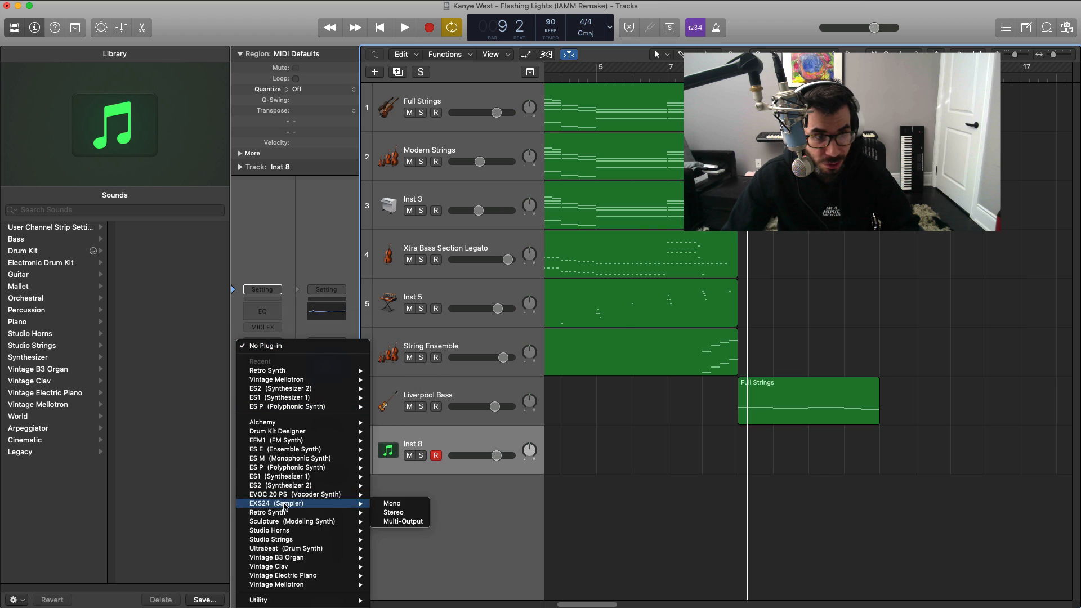
{"action": "left_click", "coordinate": [284, 477]}
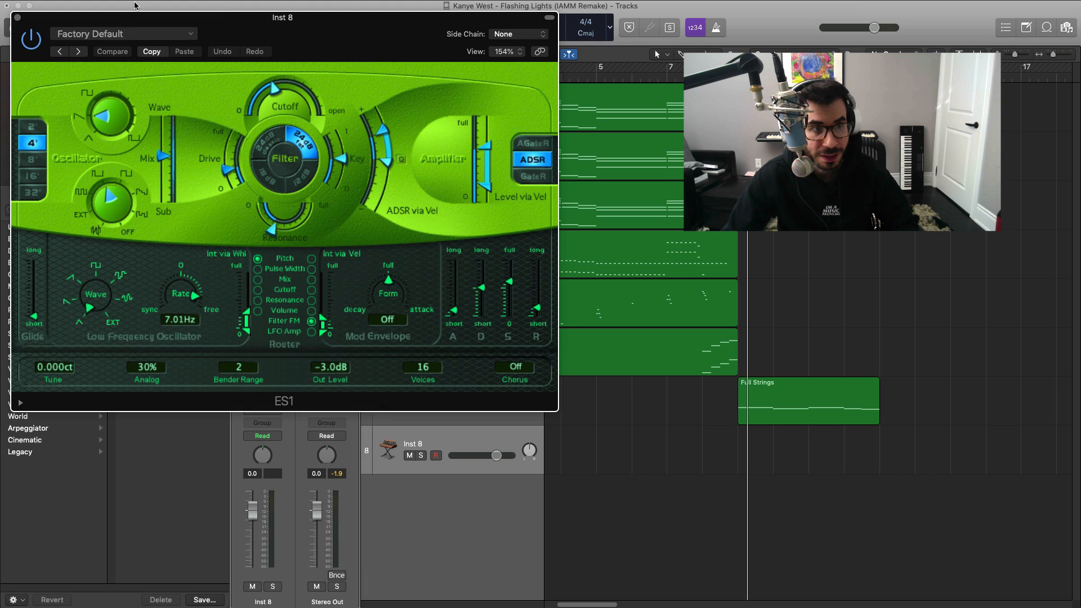
Load the Deep Bass preset from the ES1's Synth Bass category and close the synth.
{"action": "left_click", "coordinate": [130, 35]}
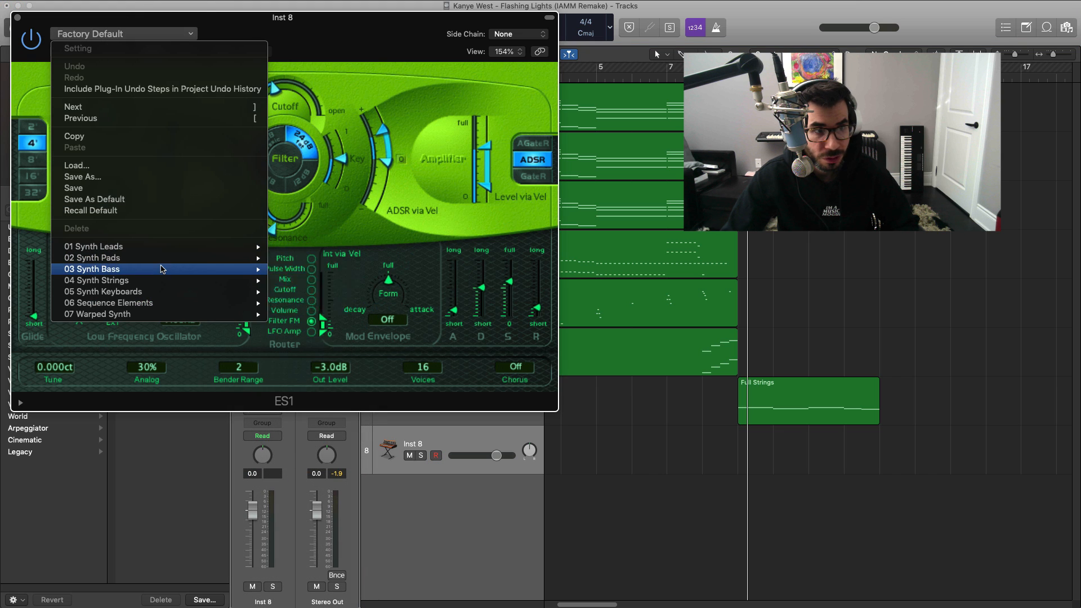
{"action": "mouse_move", "coordinate": [239, 264]}
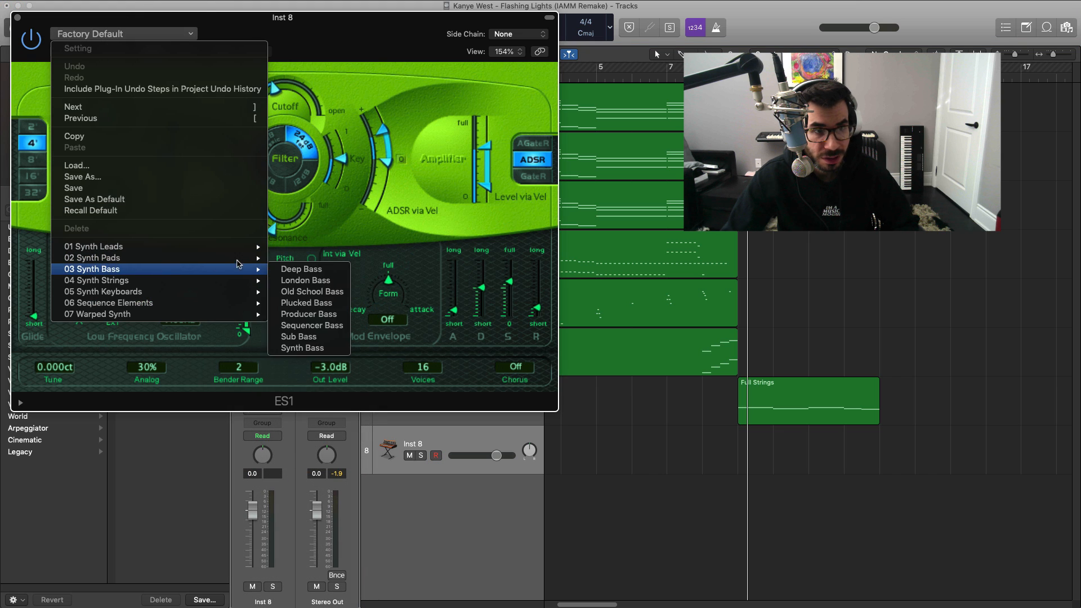
{"action": "left_click", "coordinate": [279, 270]}
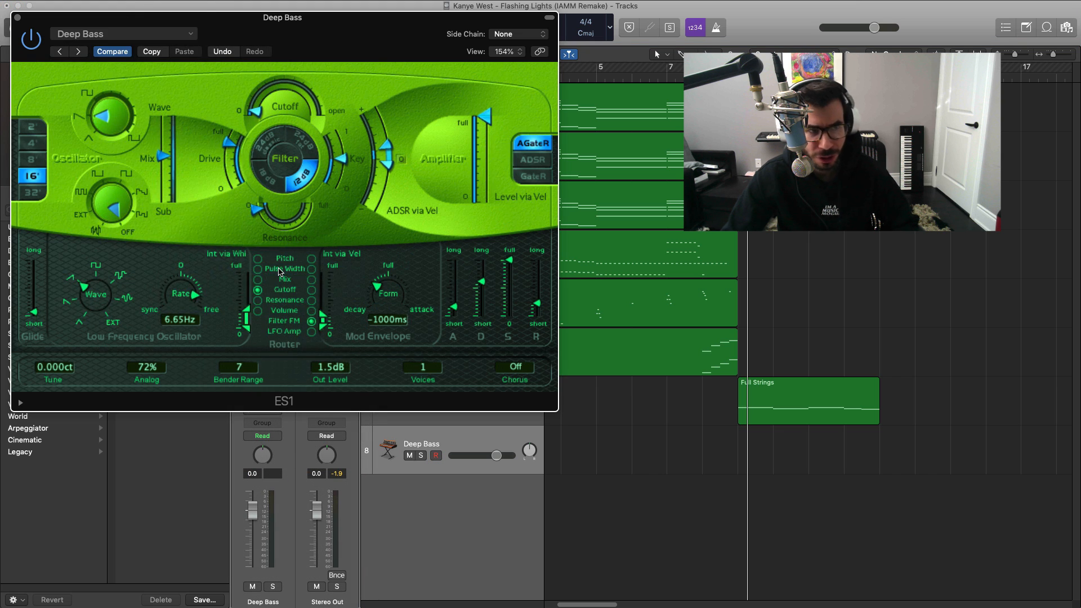
{"action": "left_click", "coordinate": [16, 18]}
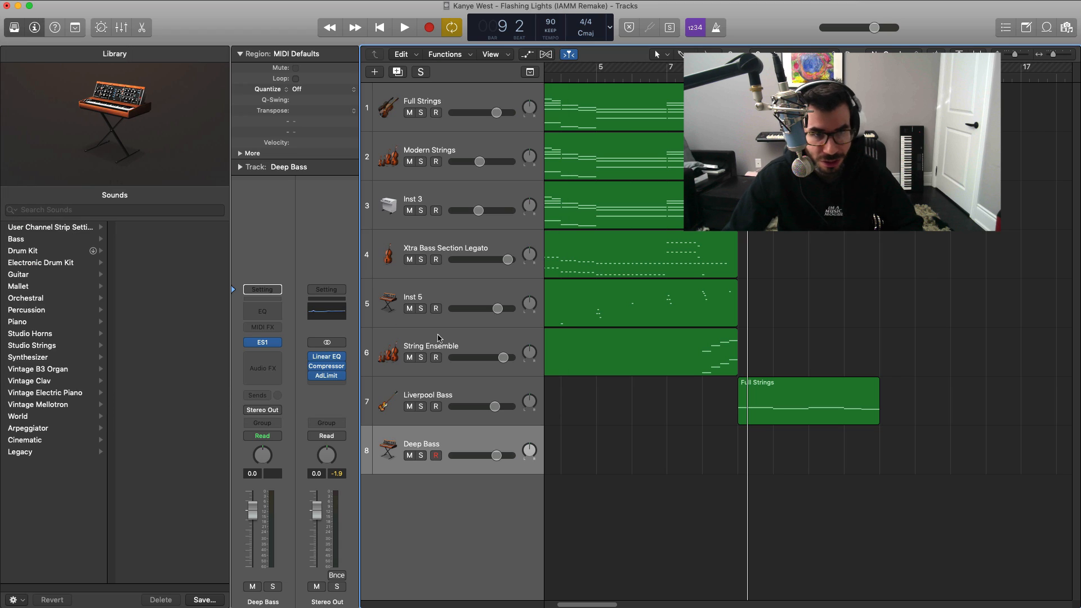
Copy the Liverpool Bass region onto the Deep Bass track at bar 9 and audition it soloed.
{"action": "left_click_drag", "start_coordinate": [809, 406], "coordinate": [807, 451]}
{"action": "key", "text": "space"}
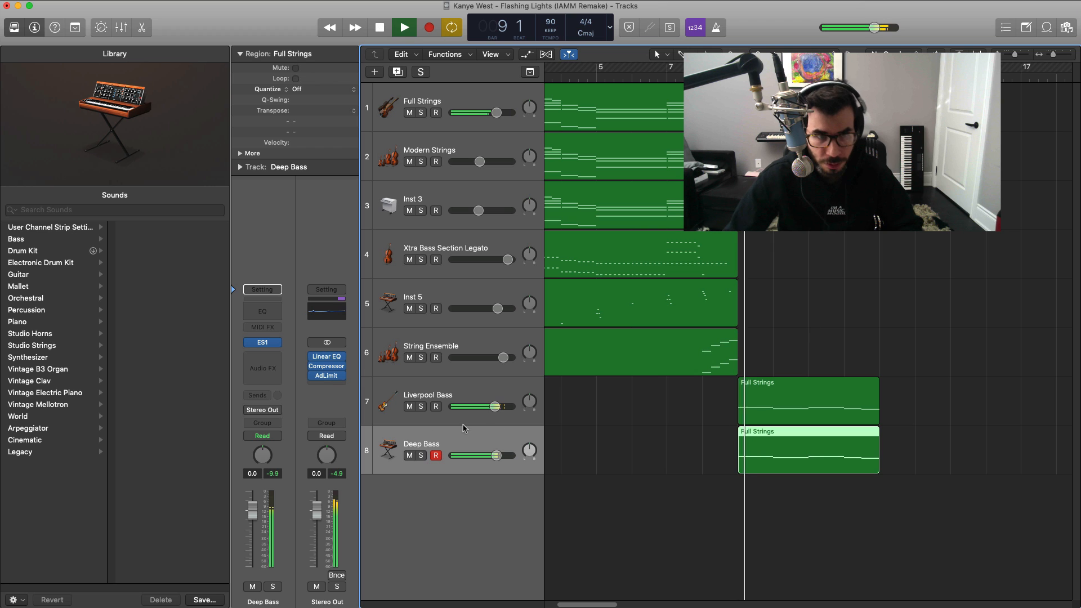
{"action": "left_click", "coordinate": [421, 456]}
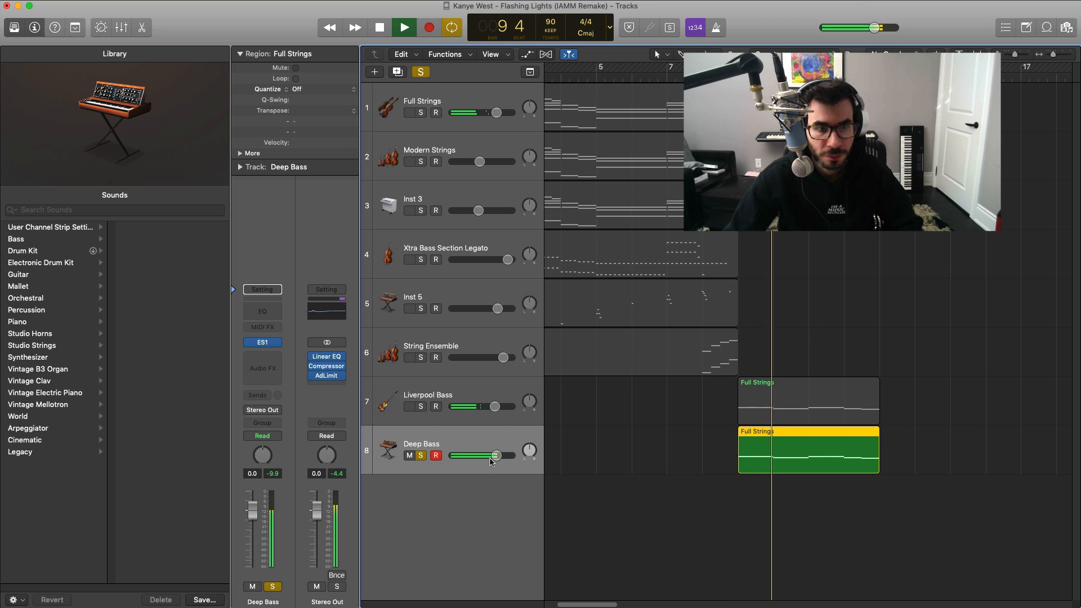
{"action": "key", "text": "space"}
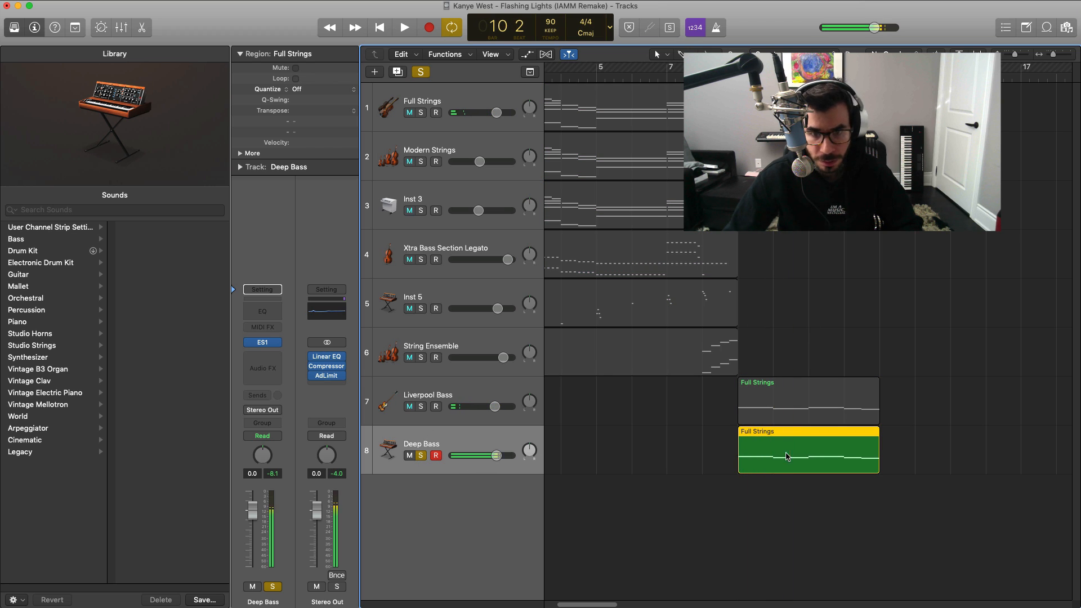
Open the Deep Bass region for note editing, transpose all its notes down one octave and audition them.
{"action": "double_click", "coordinate": [787, 457]}
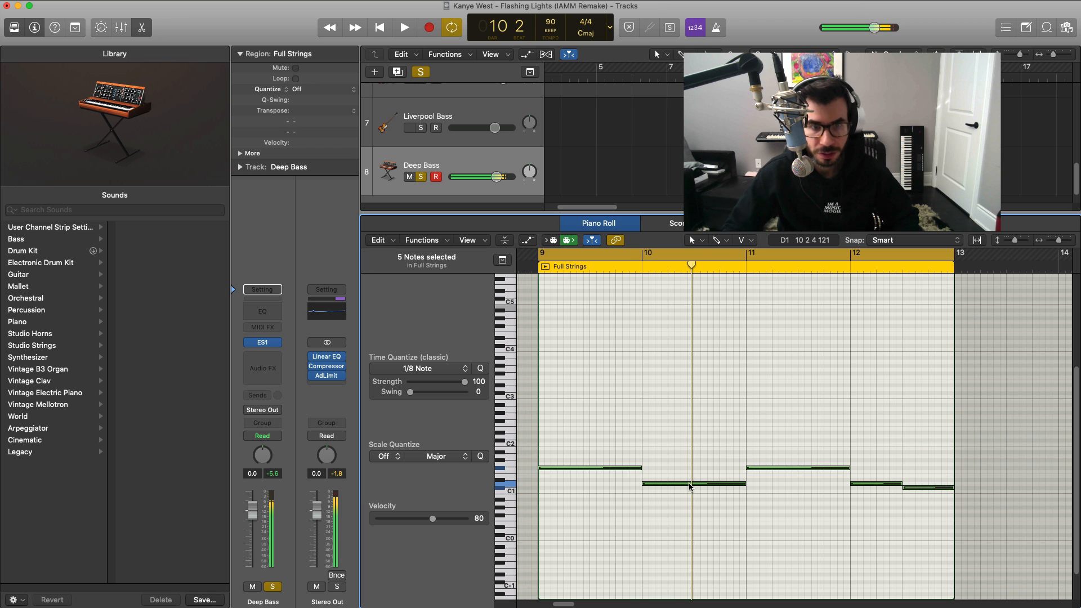
{"action": "mouse_move", "coordinate": [691, 486]}
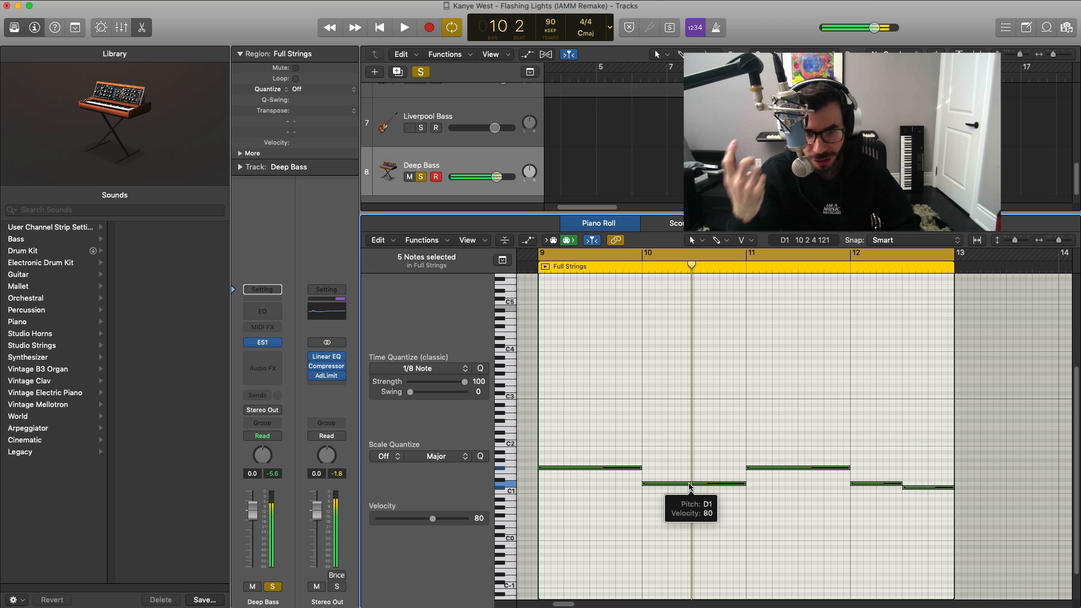
{"action": "key", "text": "space"}
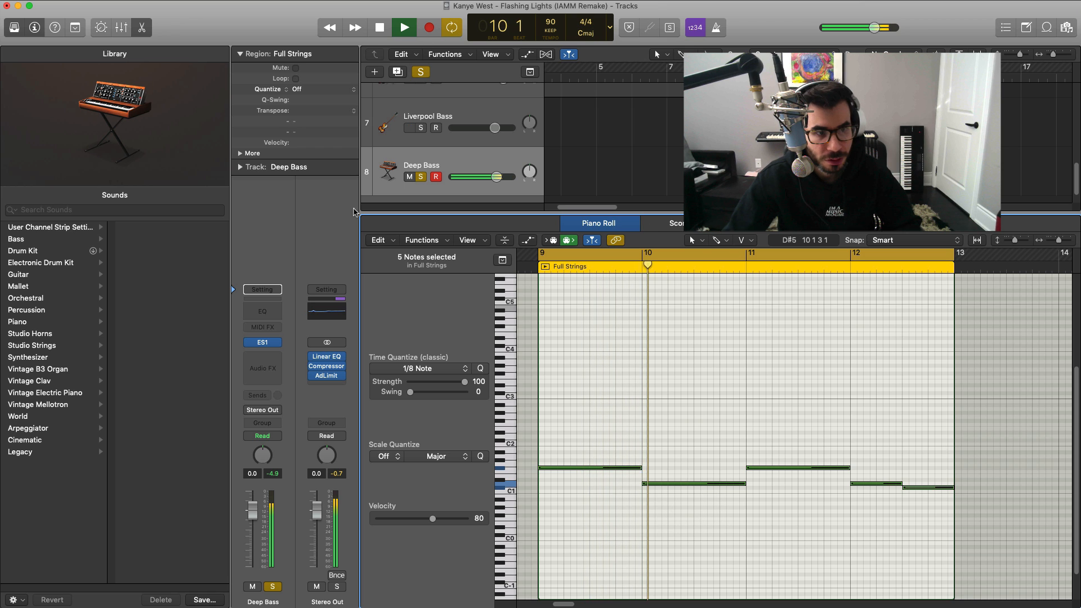
{"action": "key", "text": "space"}
Add a Channel EQ to Deep Bass with a high cut at 98 Hz and a low cut at 30 Hz, 48 dB/Oct.
{"action": "left_click", "coordinate": [265, 308]}
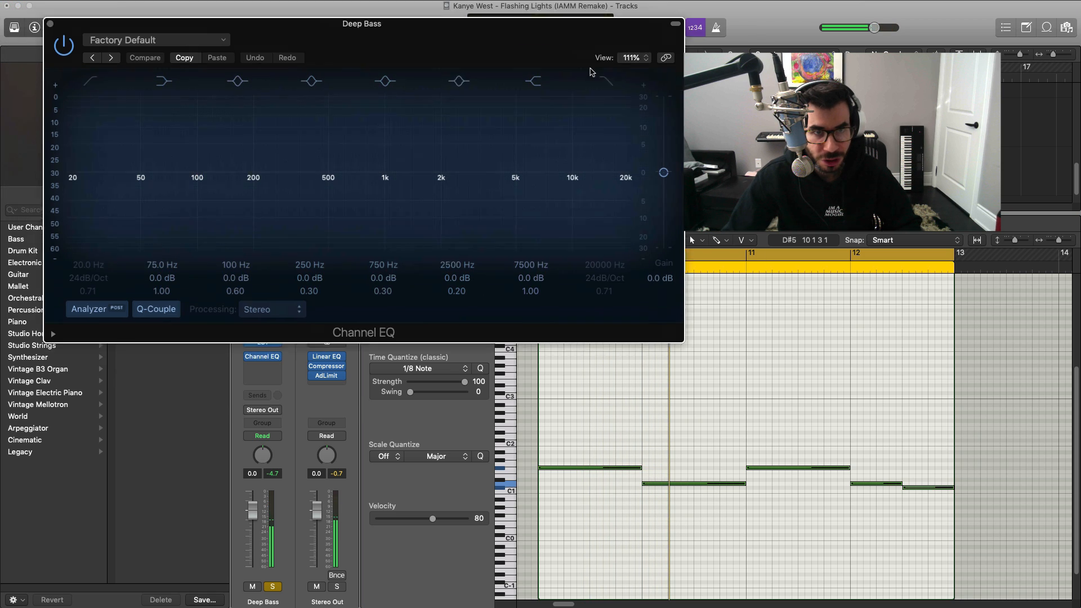
{"action": "key", "text": "space"}
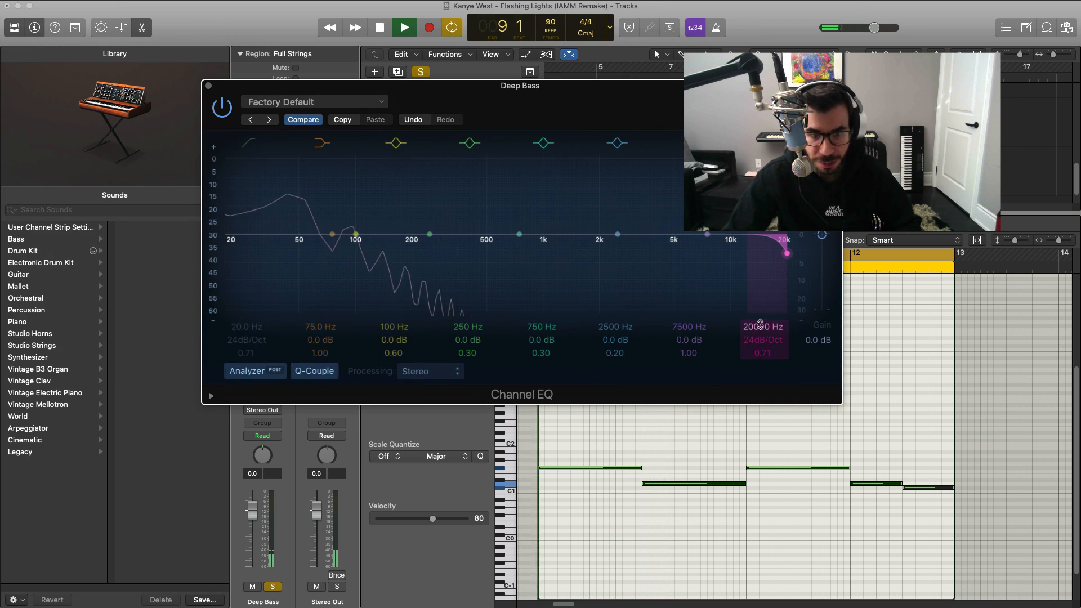
{"action": "left_click_drag", "start_coordinate": [760, 325], "coordinate": [760, 416]}
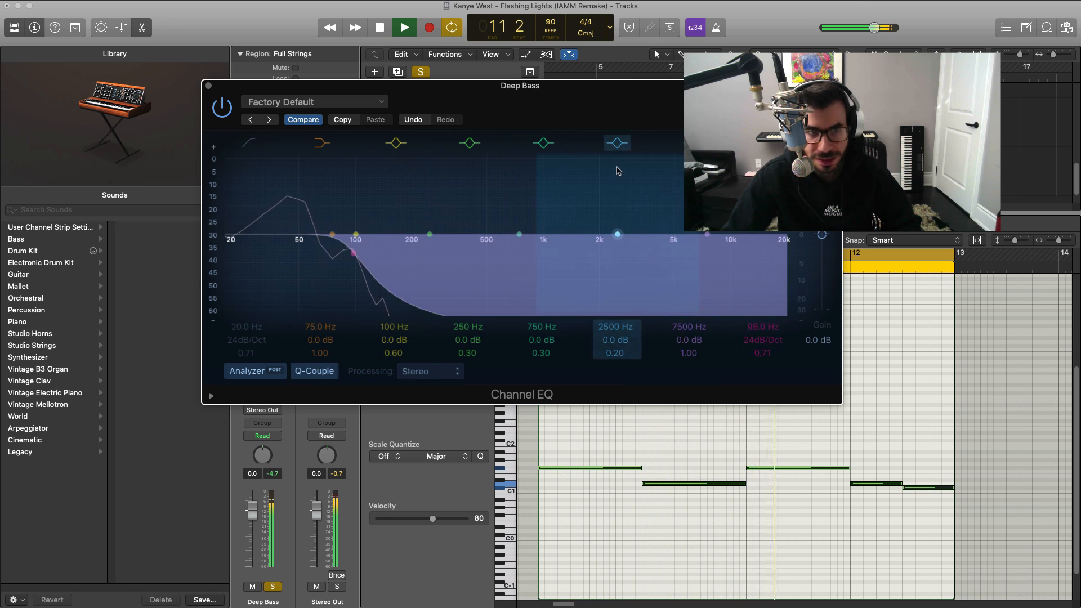
{"action": "left_click", "coordinate": [247, 144]}
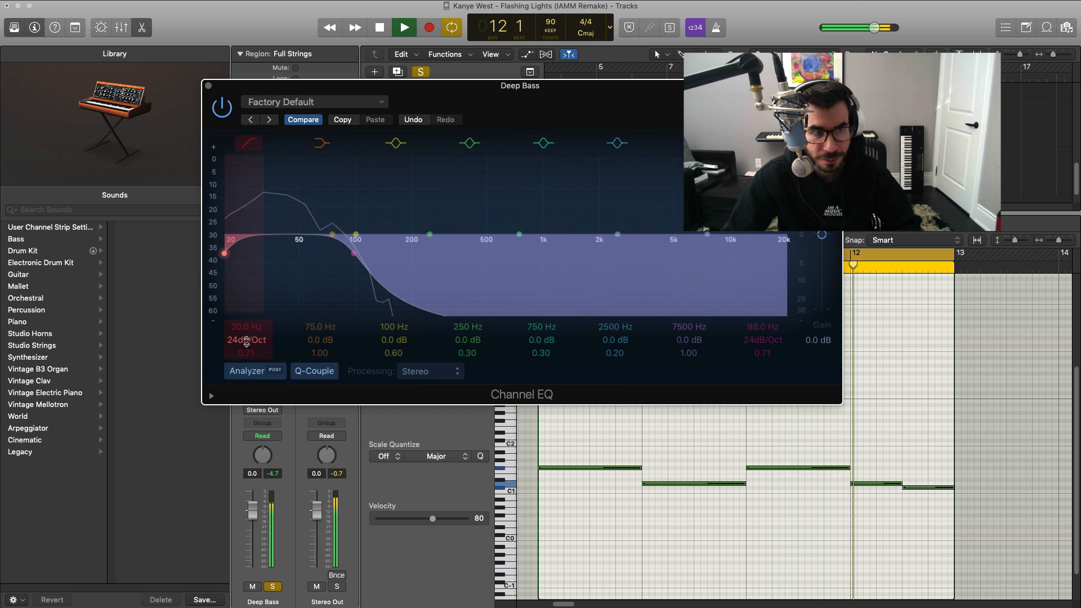
{"action": "left_click_drag", "start_coordinate": [244, 341], "coordinate": [246, 314]}
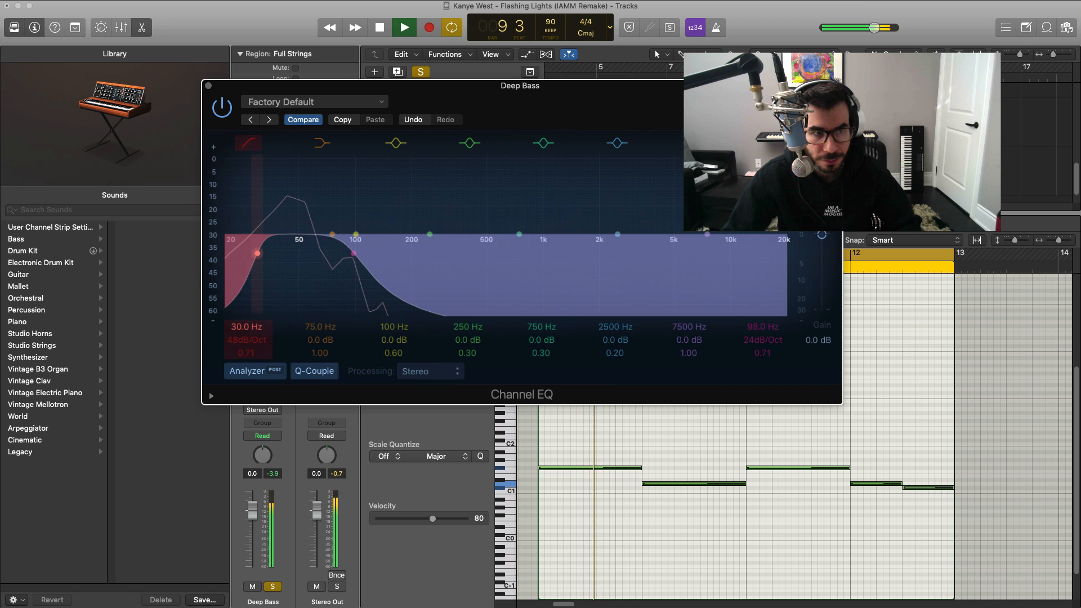
{"action": "key", "text": "super+w"}
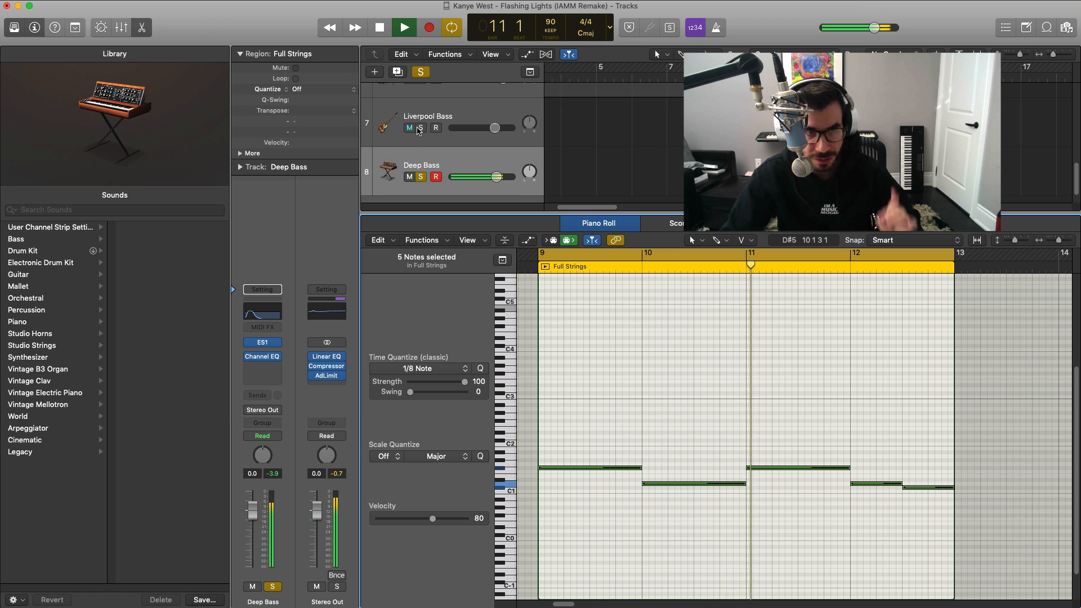
Solo Liverpool Bass, lower its volume slightly and compare it with and without the Deep Bass layer.
{"action": "left_click", "coordinate": [419, 129]}
{"action": "left_click_drag", "start_coordinate": [494, 128], "coordinate": [487, 129]}
{"action": "left_click", "coordinate": [420, 177]}
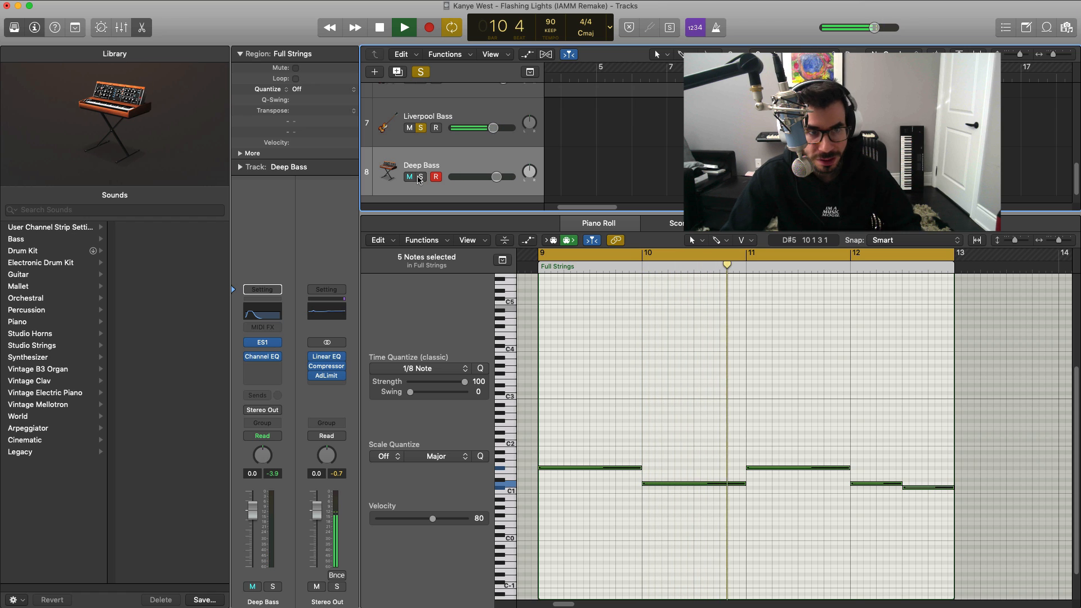
{"action": "left_click", "coordinate": [420, 177]}
{"action": "left_click", "coordinate": [419, 178]}
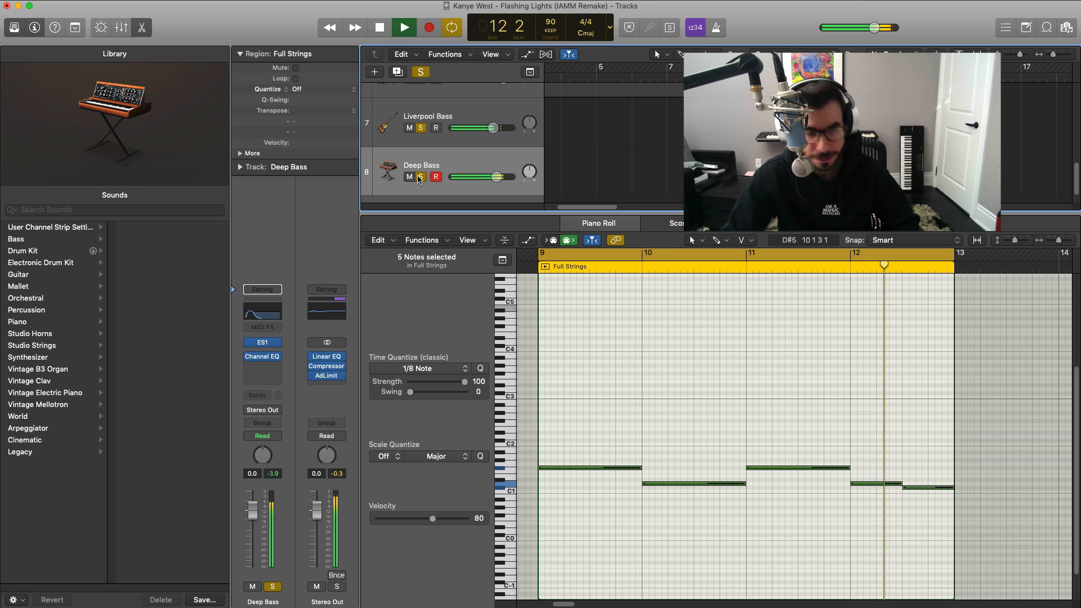
{"action": "left_click", "coordinate": [419, 178]}
{"action": "key", "text": "e"}
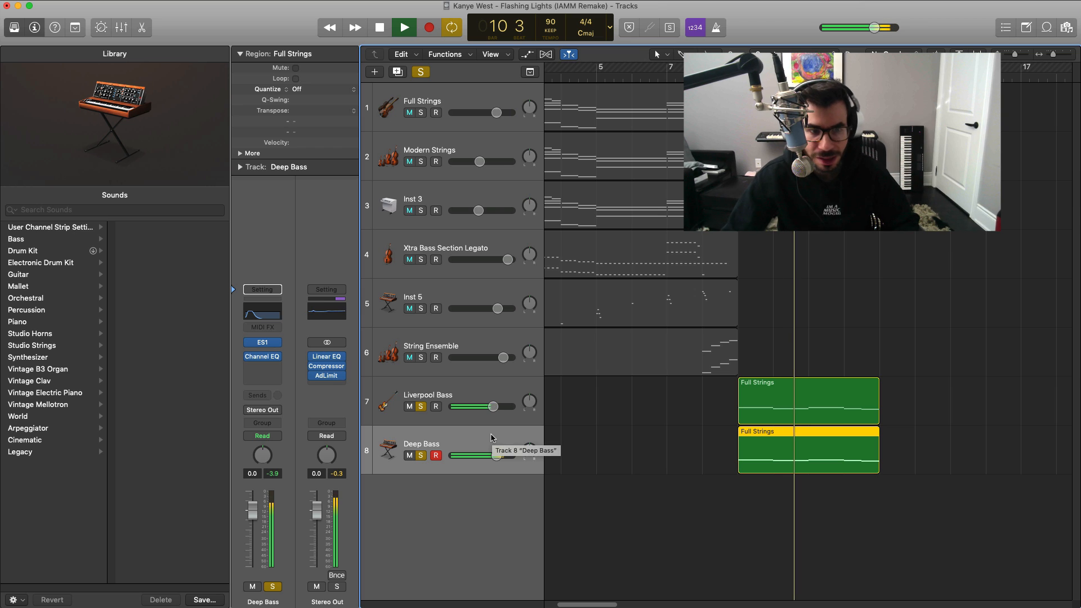
Clear all solos and balance the two bass tracks, with Liverpool Bass at -1.0 dB and Deep Bass at -3.4 dB.
{"action": "left_click", "coordinate": [421, 455], "text": "alt"}
{"action": "left_click_drag", "start_coordinate": [490, 409], "coordinate": [492, 409]}
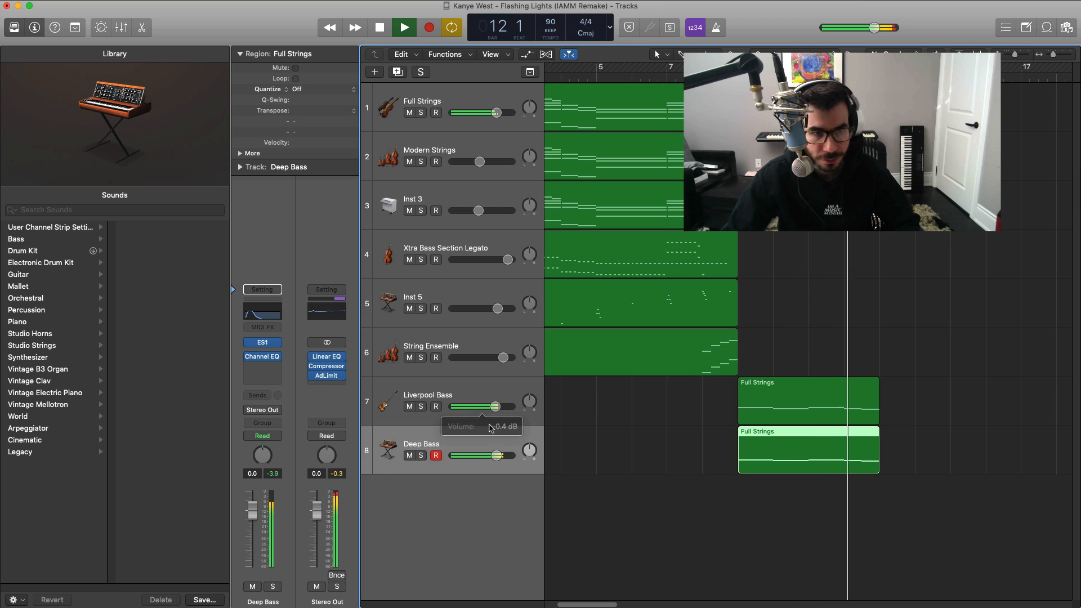
{"action": "left_click_drag", "start_coordinate": [494, 457], "coordinate": [491, 457]}
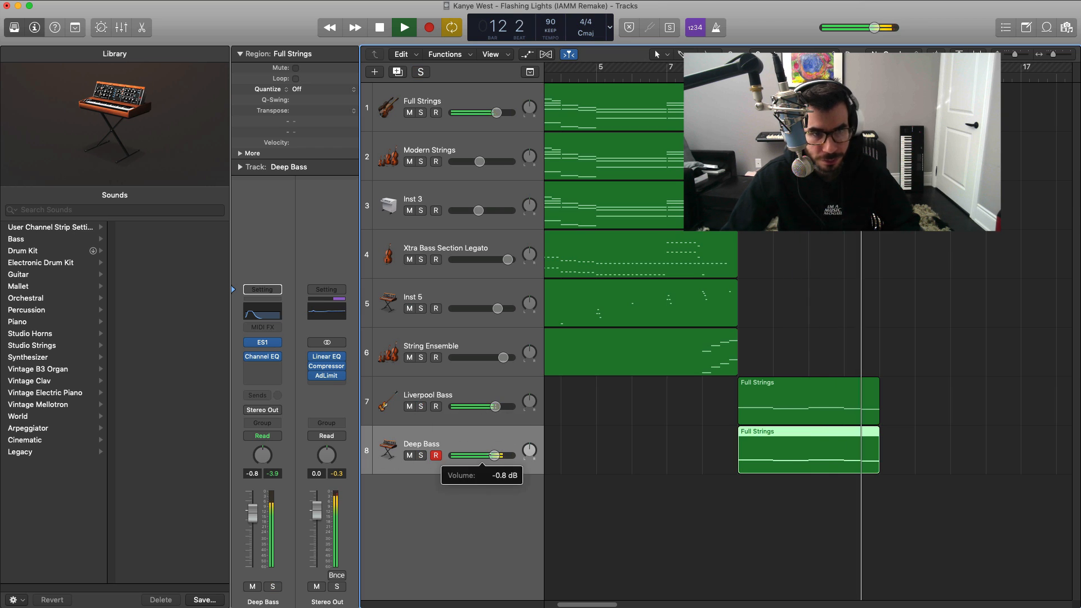
{"action": "left_click", "coordinate": [410, 455]}
{"action": "left_click", "coordinate": [409, 456]}
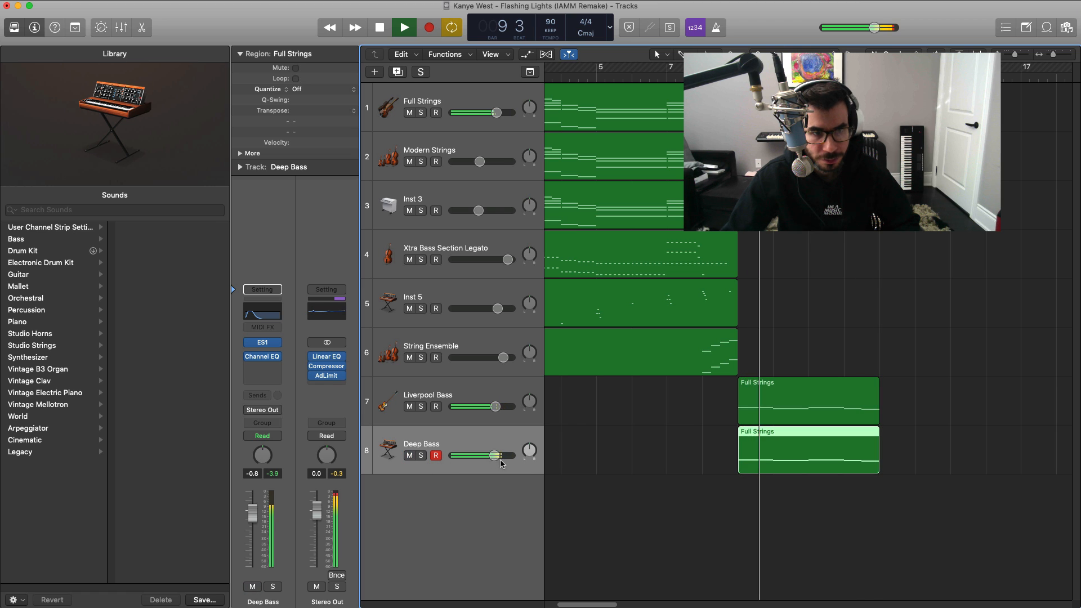
{"action": "left_click_drag", "start_coordinate": [494, 456], "coordinate": [490, 456]}
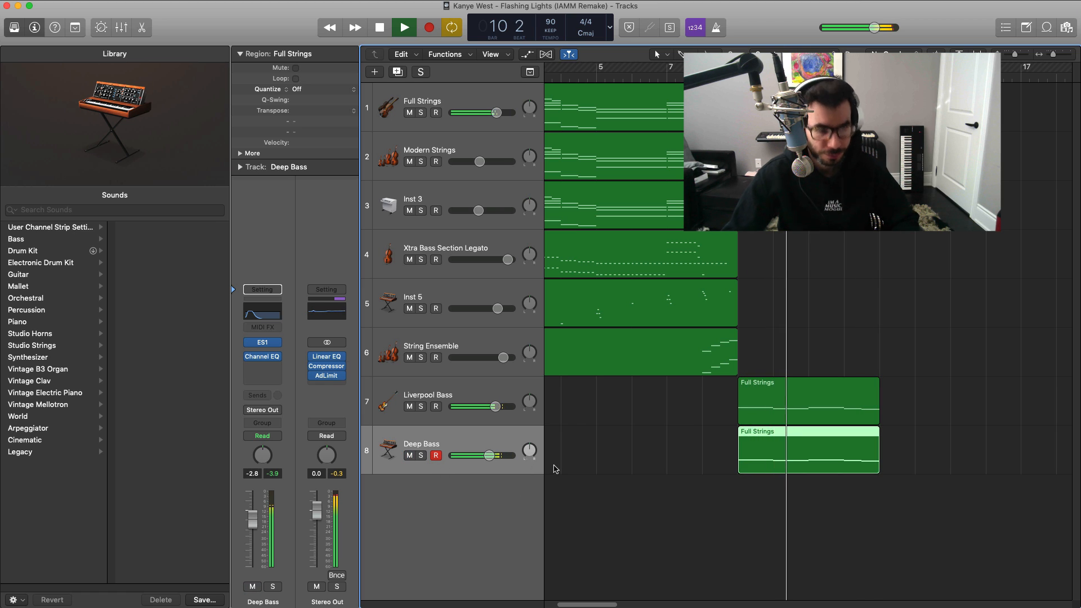
{"action": "left_click", "coordinate": [500, 396], "text": "shift"}
{"action": "left_click_drag", "start_coordinate": [495, 406], "coordinate": [494, 407]}
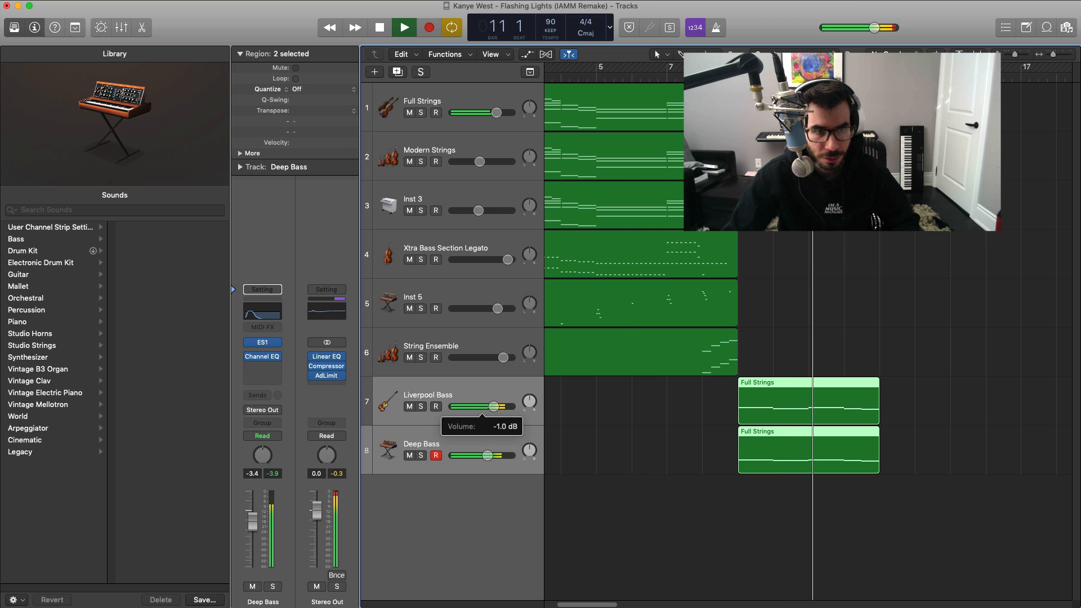
Add another software instrument track below Deep Bass and load the EXS24 sampler in stereo on it.
{"action": "scroll", "coordinate": [570, 442], "scroll_direction": "down", "scroll_amount": 2}
{"action": "scroll", "coordinate": [570, 442], "scroll_direction": "down", "scroll_amount": 2}
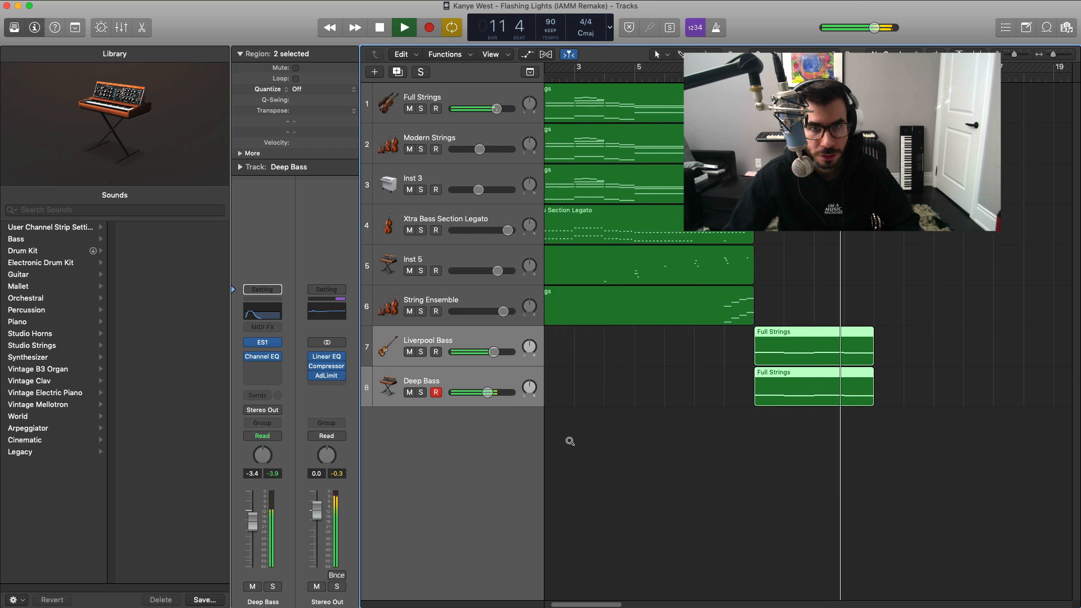
{"action": "scroll", "coordinate": [570, 442], "scroll_direction": "down", "scroll_amount": 2}
{"action": "scroll", "coordinate": [570, 442], "scroll_direction": "down", "scroll_amount": 2}
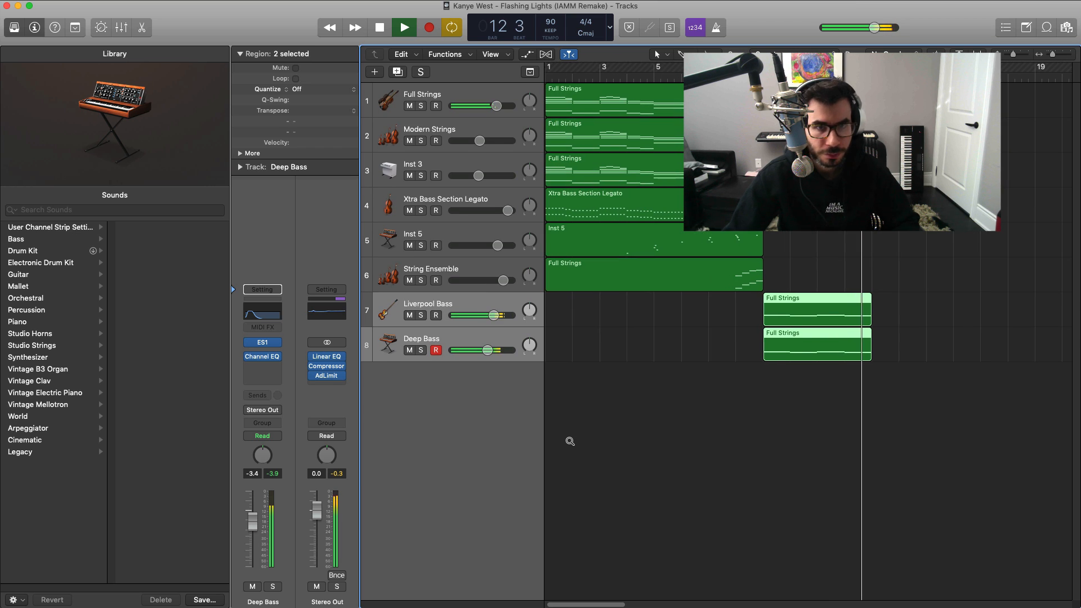
{"action": "left_click", "coordinate": [380, 73]}
{"action": "key", "text": "Return"}
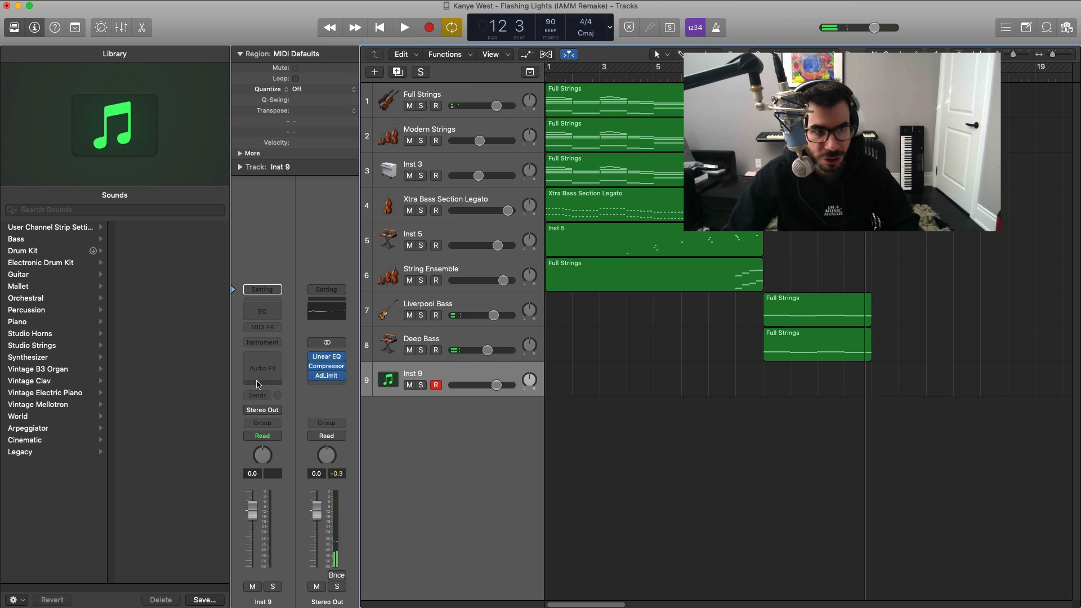
{"action": "left_click", "coordinate": [262, 342]}
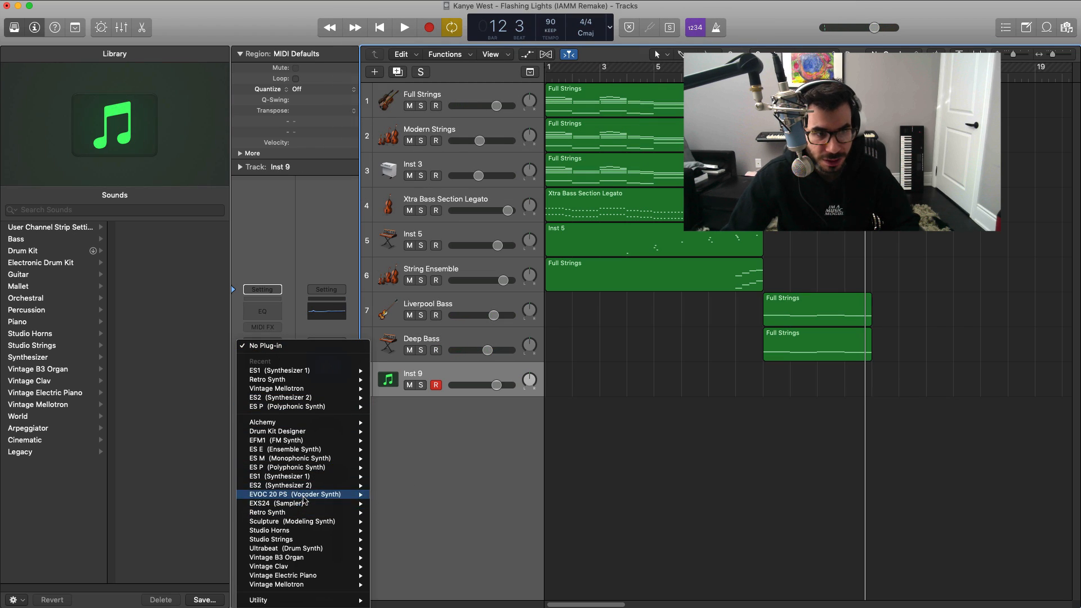
{"action": "mouse_move", "coordinate": [338, 503]}
{"action": "left_click", "coordinate": [403, 511]}
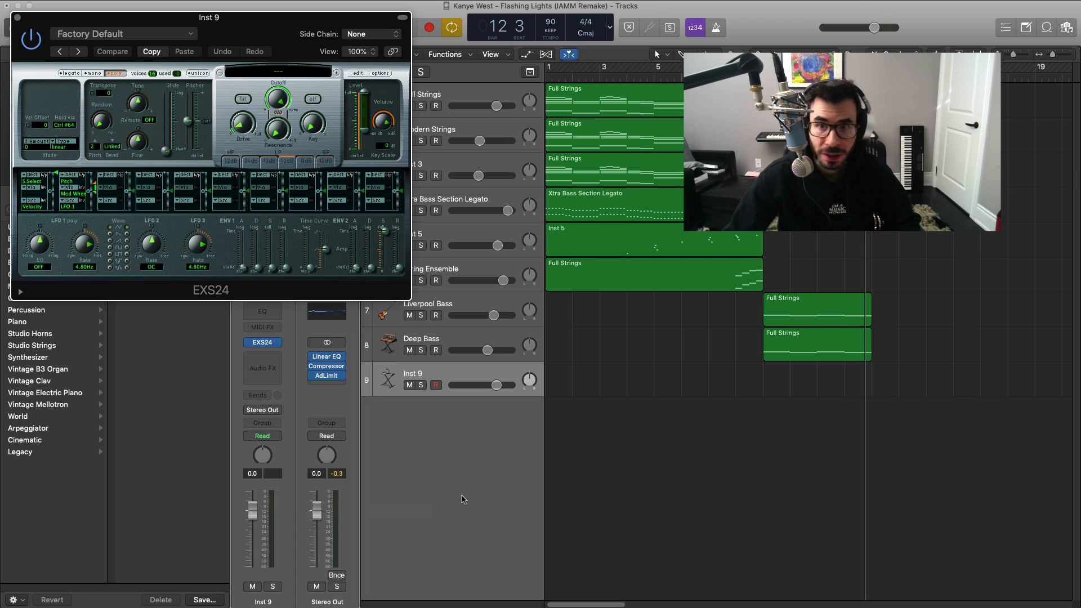
Load the flashing lights drum kit instrument into EXS24 on the new track, and put the sampler and sound library away.
{"action": "left_click", "coordinate": [295, 73]}
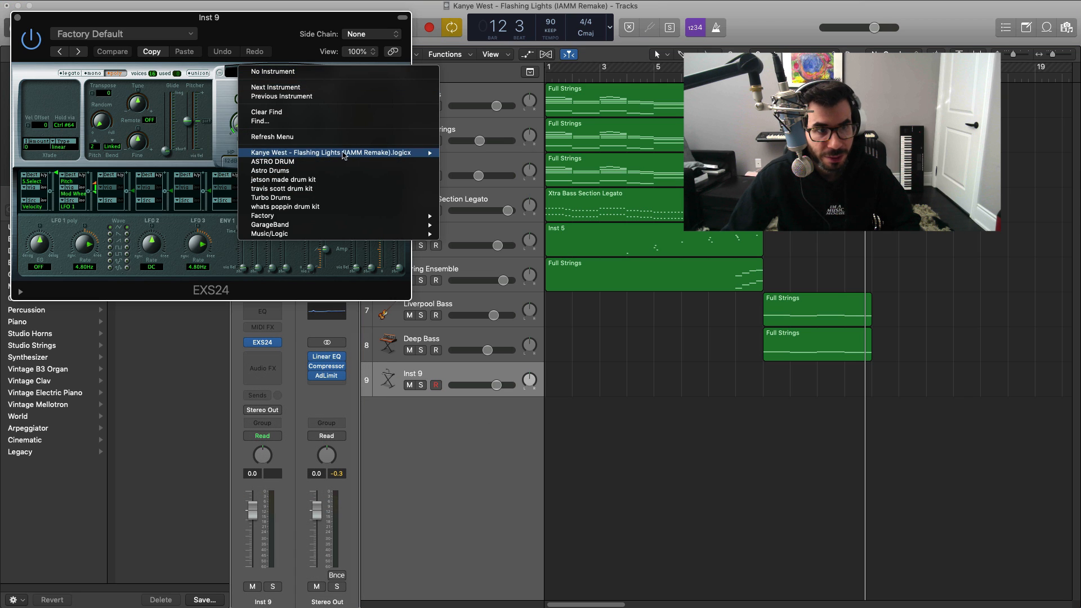
{"action": "left_click", "coordinate": [489, 154]}
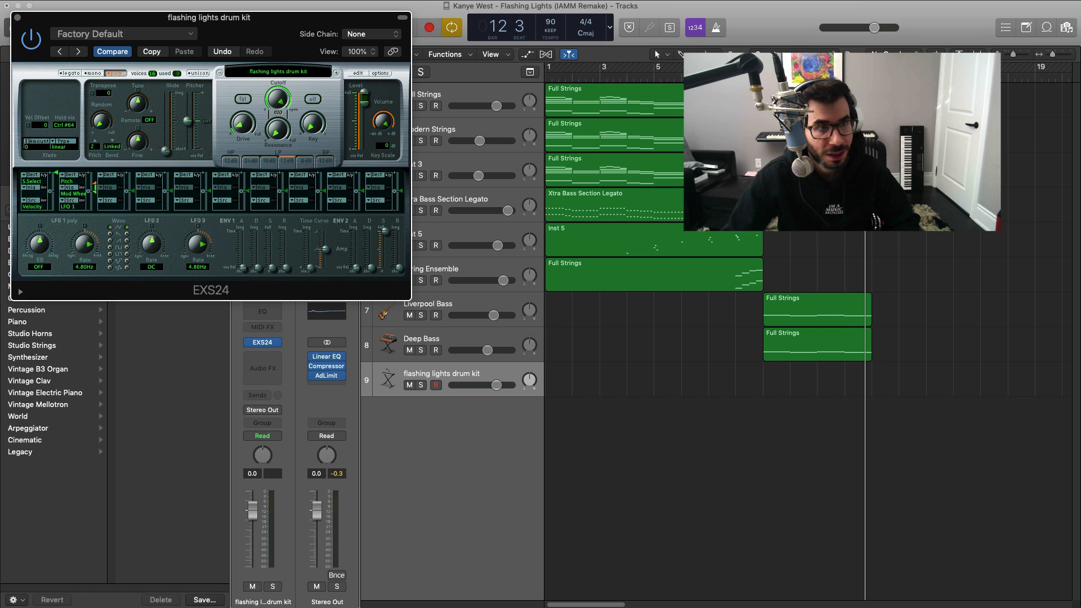
{"action": "left_click", "coordinate": [17, 18]}
{"action": "key", "text": "y"}
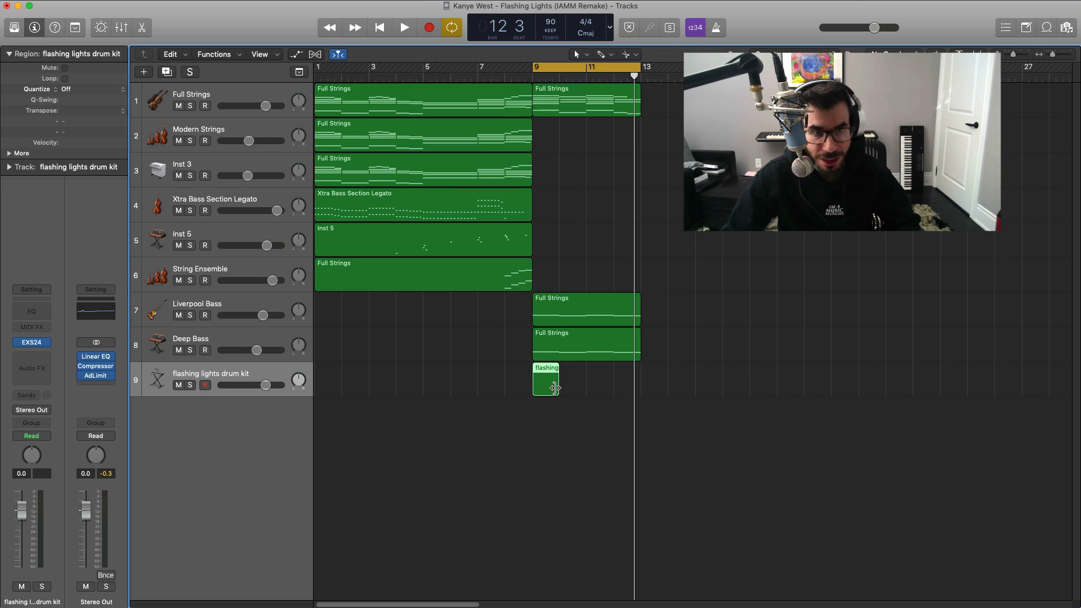
Create a four-bar drum kit region at bar 9 and place quarter-length C#2 notes on beats 2 and 4 throughout.
{"action": "left_click_drag", "start_coordinate": [555, 388], "coordinate": [640, 389]}
{"action": "double_click", "coordinate": [608, 388]}
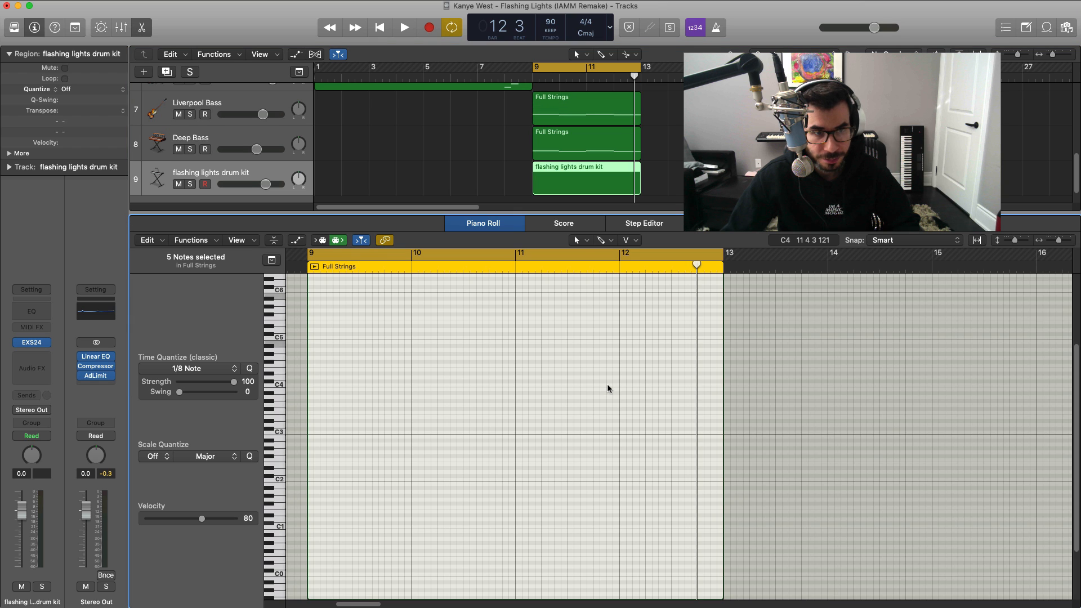
{"action": "mouse_move", "coordinate": [333, 456]}
{"action": "left_mouse_down"}
{"action": "mouse_move", "coordinate": [381, 462]}
{"action": "mouse_move", "coordinate": [366, 461]}
{"action": "mouse_move", "coordinate": [374, 476]}
{"action": "mouse_move", "coordinate": [352, 476]}
{"action": "mouse_move", "coordinate": [402, 478]}
{"action": "mouse_move", "coordinate": [339, 464]}
{"action": "left_mouse_up"}
{"action": "key", "text": "super+r"}
{"action": "key", "text": "super+r"}
{"action": "key", "text": "space"}
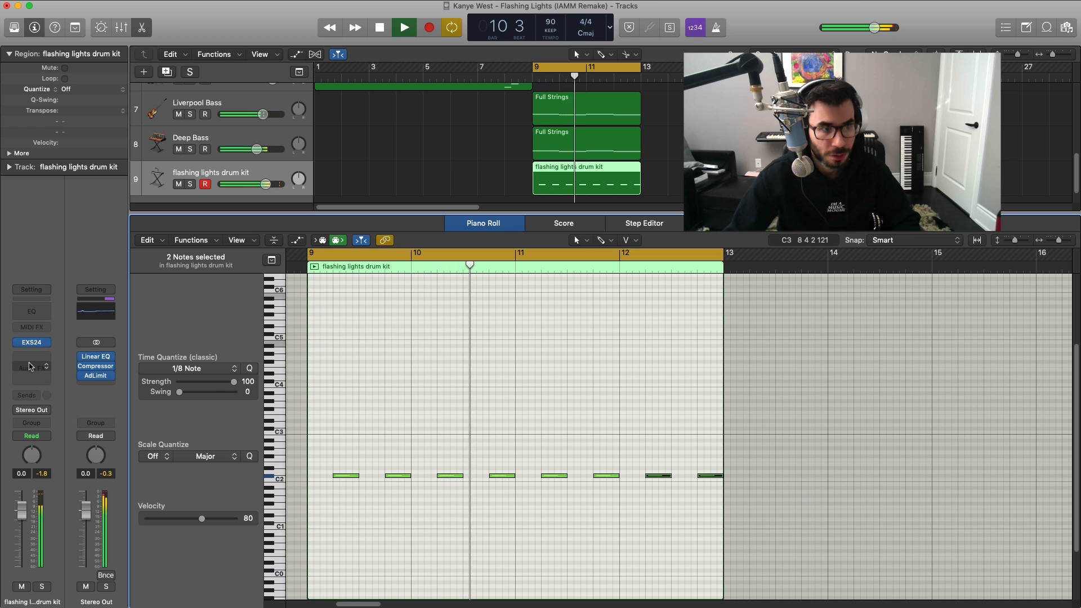
{"action": "key", "text": "space"}
Insert a stereo Space Designer on the drum kit track with the 1.2s Tabla Plate preset and the wet level at -16.5 dB.
{"action": "left_click", "coordinate": [27, 366]}
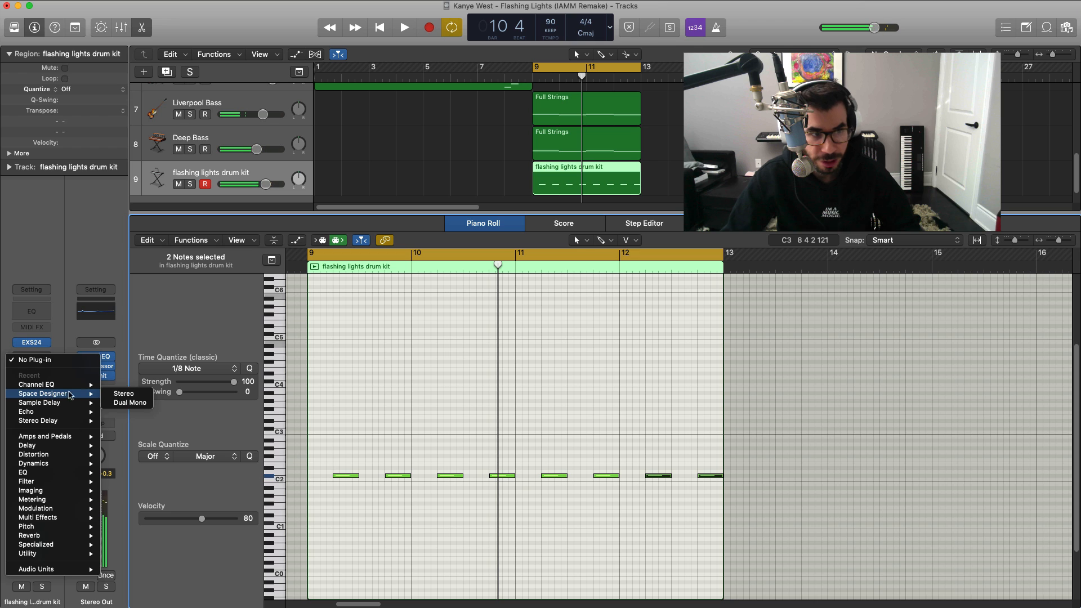
{"action": "left_click", "coordinate": [121, 393]}
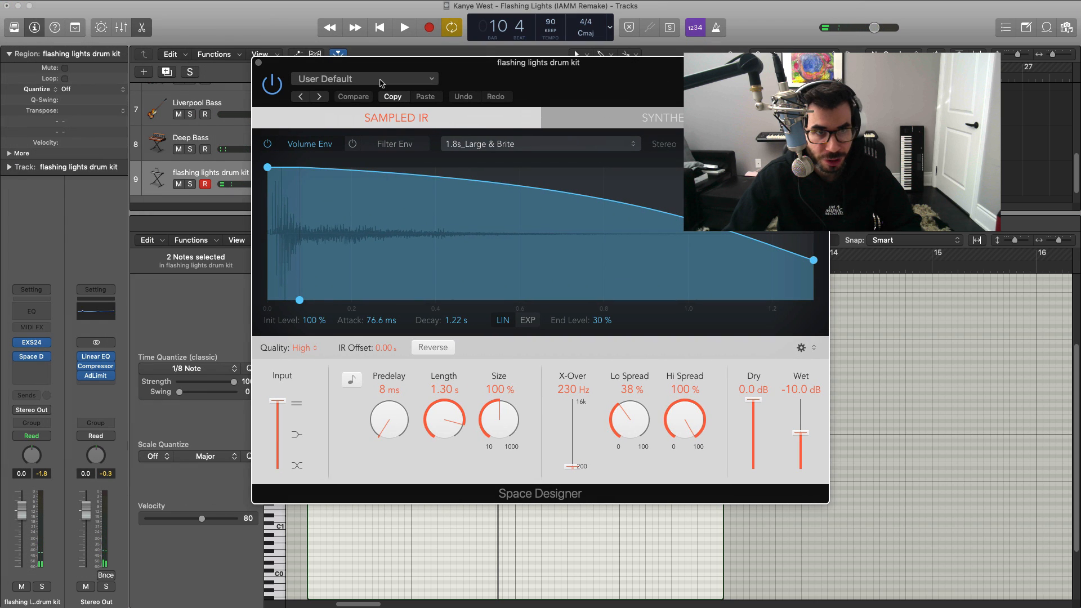
{"action": "left_click", "coordinate": [380, 82]}
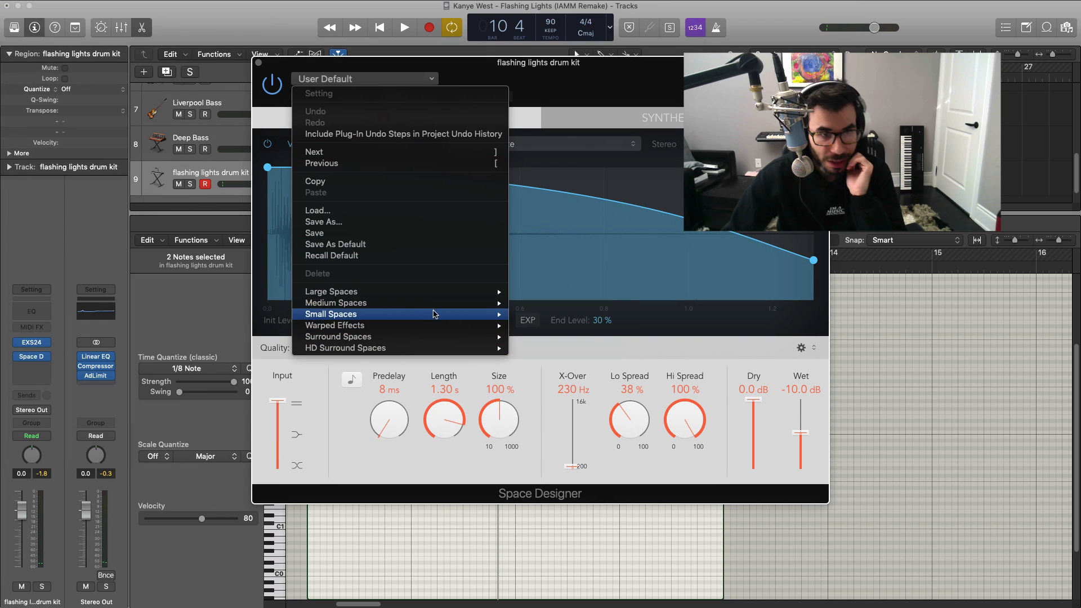
{"action": "mouse_move", "coordinate": [445, 304]}
{"action": "mouse_move", "coordinate": [535, 326]}
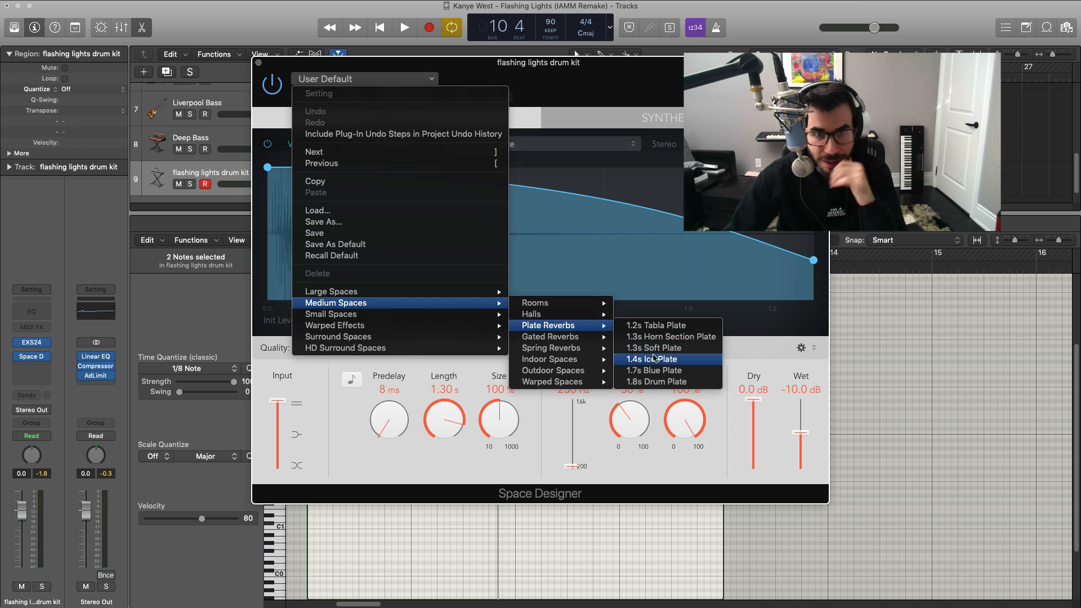
{"action": "left_click", "coordinate": [656, 326]}
{"action": "key", "text": "space"}
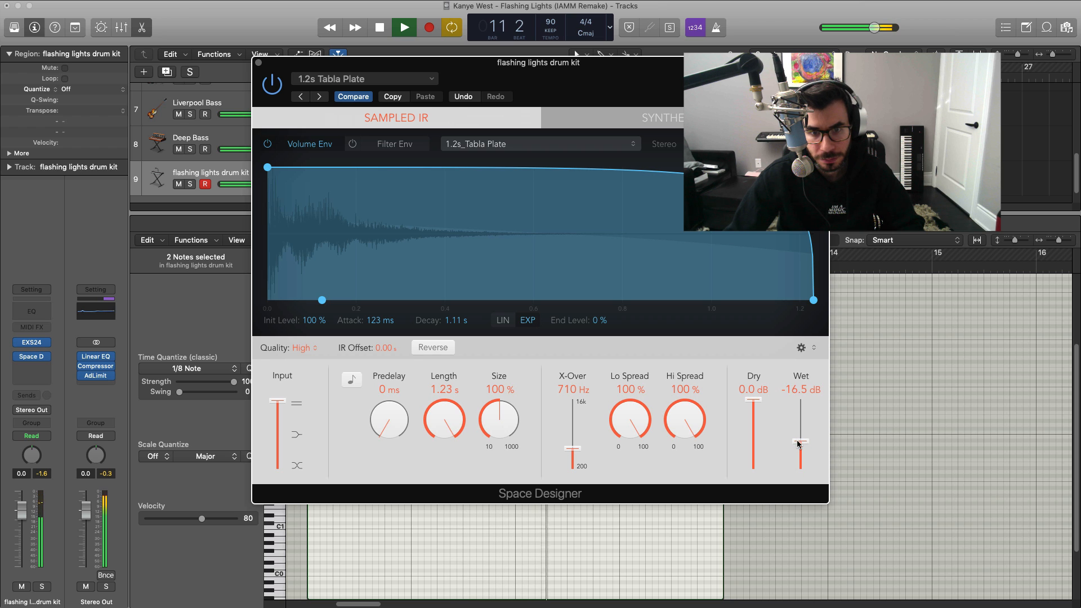
{"action": "left_click", "coordinate": [258, 64]}
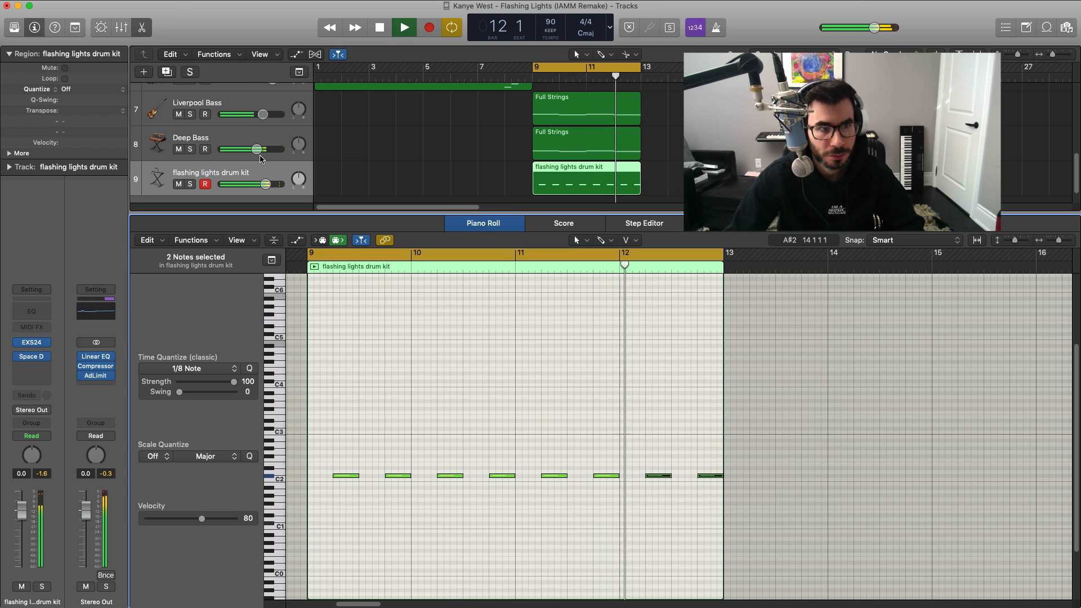
Lower the drum kit track's volume to -2.0 dB and set its Space Designer wet level to -15.0 dB.
{"action": "left_click_drag", "start_coordinate": [263, 184], "coordinate": [252, 191]}
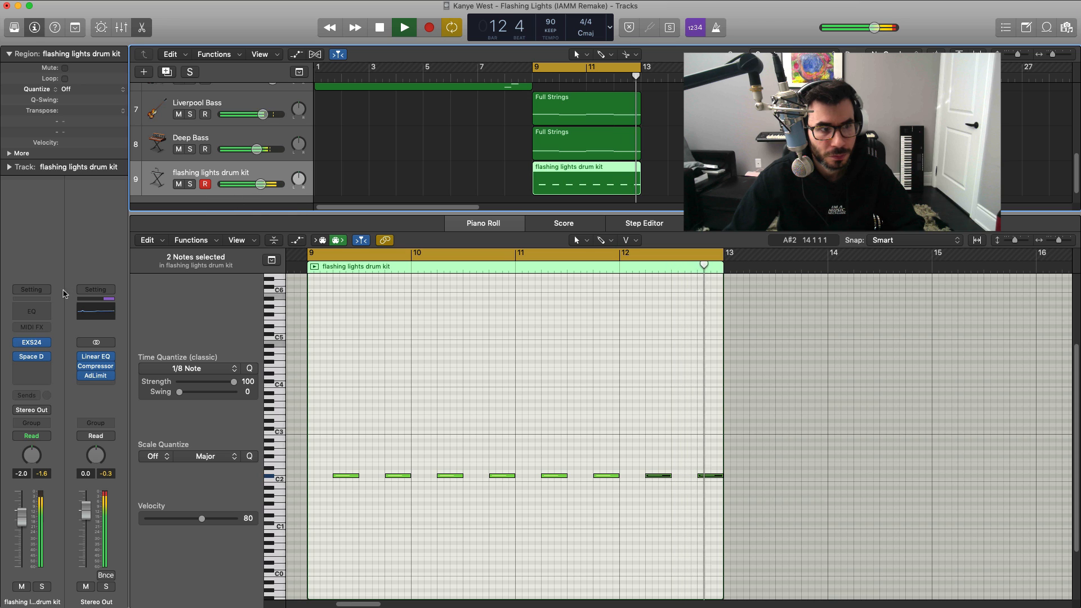
{"action": "left_click", "coordinate": [31, 356]}
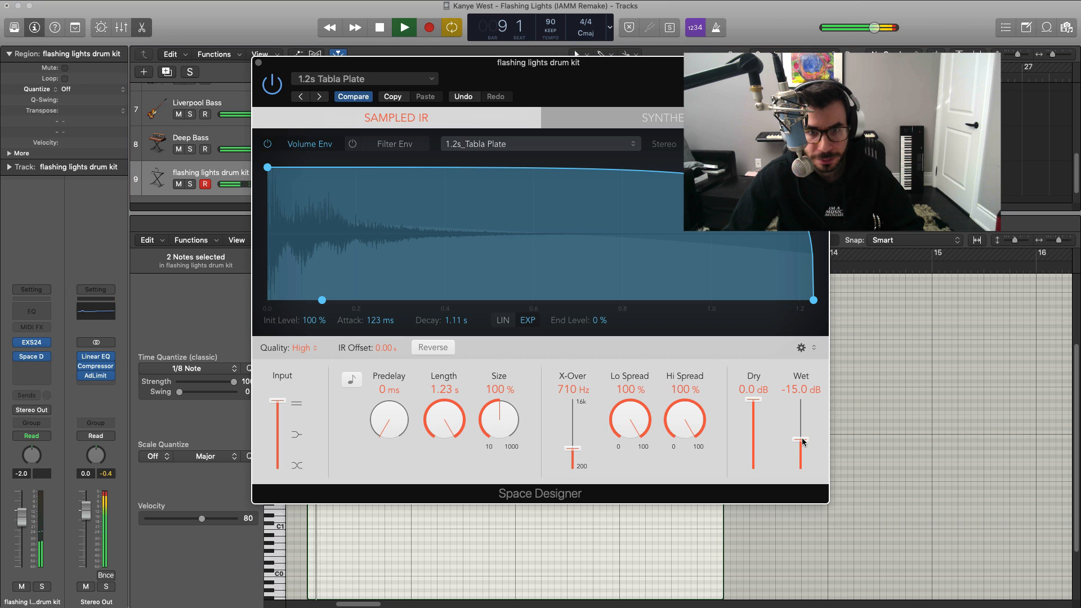
{"action": "left_click", "coordinate": [258, 63]}
{"action": "key", "text": "e"}
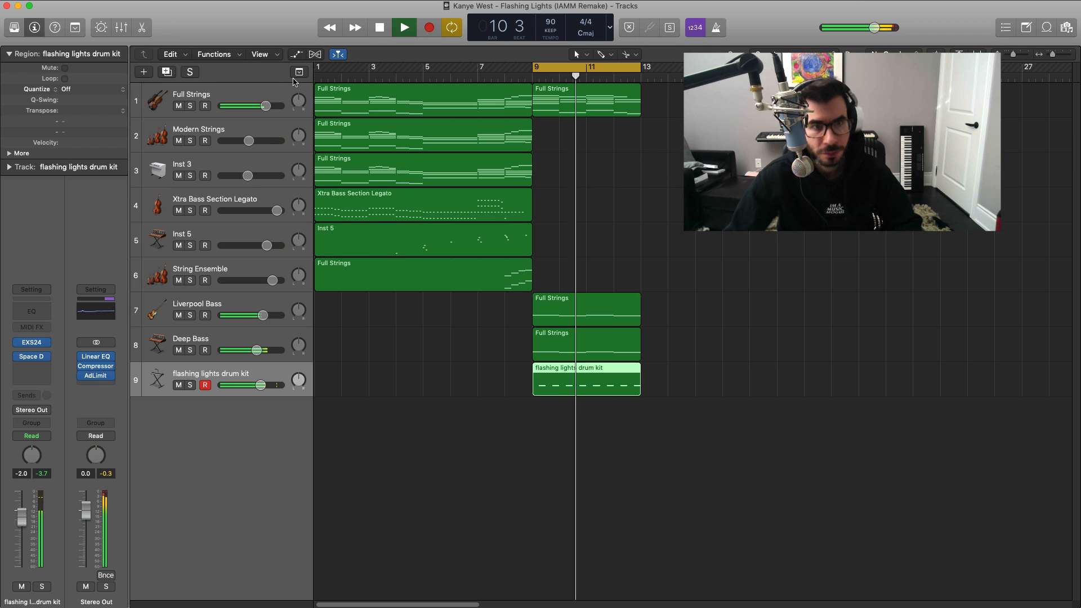
{"action": "key", "text": "space"}
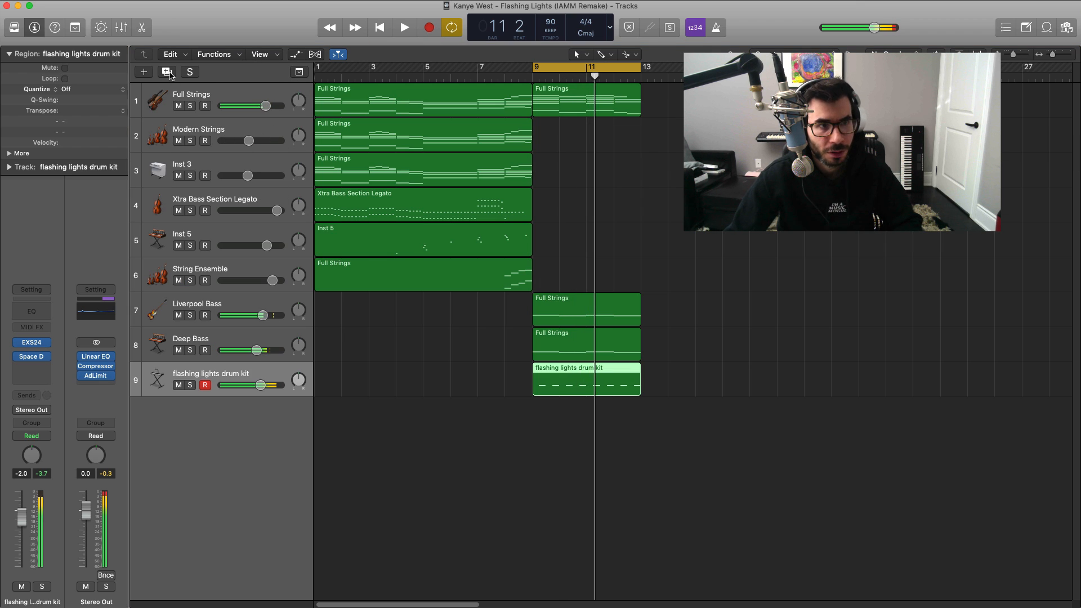
Duplicate the drum kit track, remove Space Designer from the copy and create a four-bar region at bar 9 on it.
{"action": "left_click", "coordinate": [167, 72]}
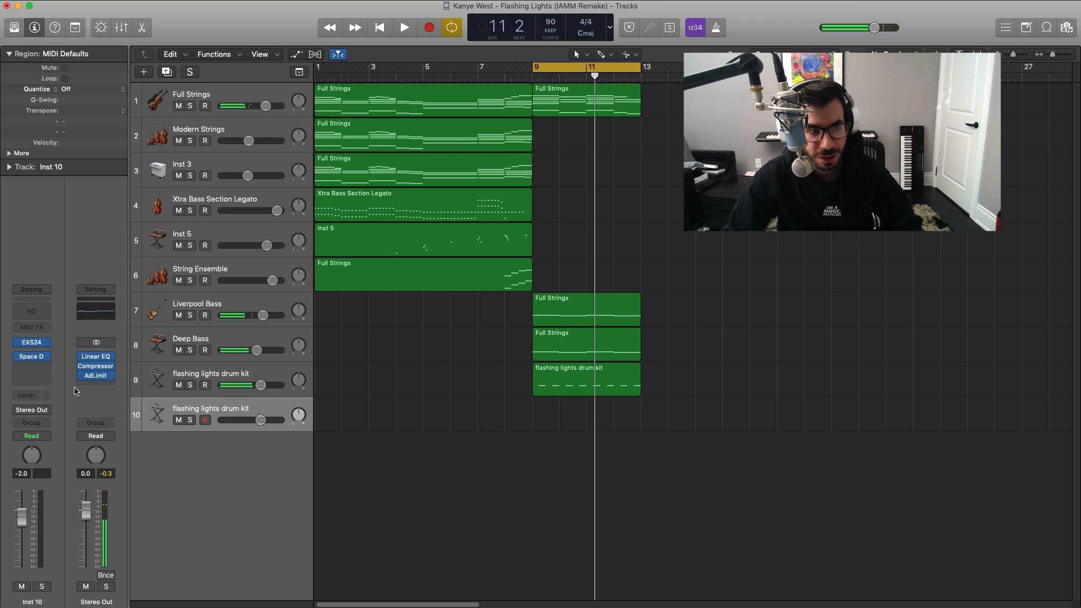
{"action": "left_click", "coordinate": [50, 359]}
{"action": "left_click", "coordinate": [374, 422]}
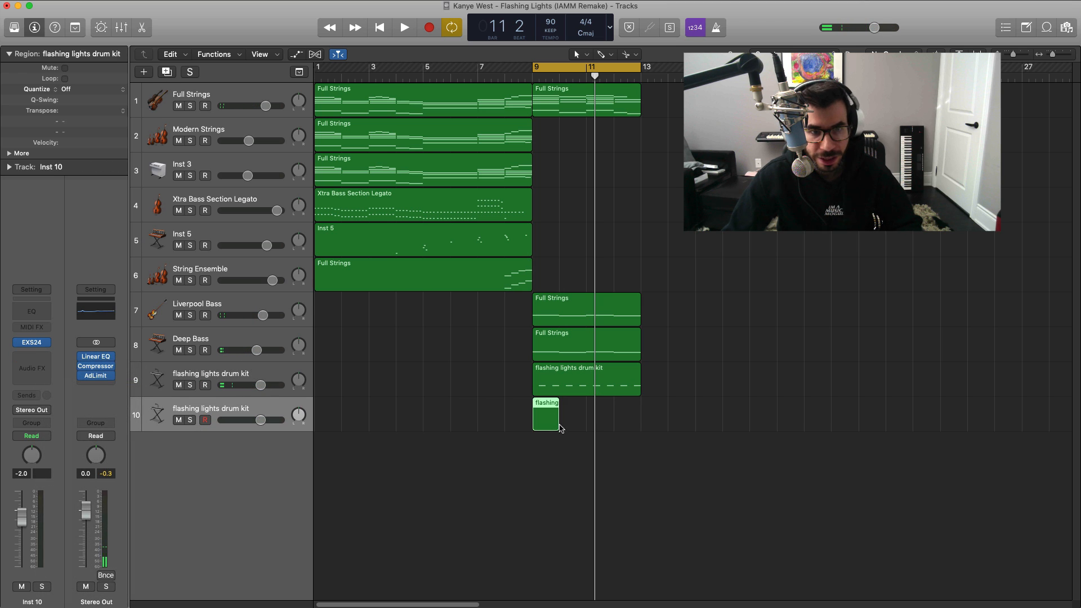
{"action": "left_click_drag", "start_coordinate": [572, 425], "coordinate": [630, 428]}
{"action": "double_click", "coordinate": [627, 427]}
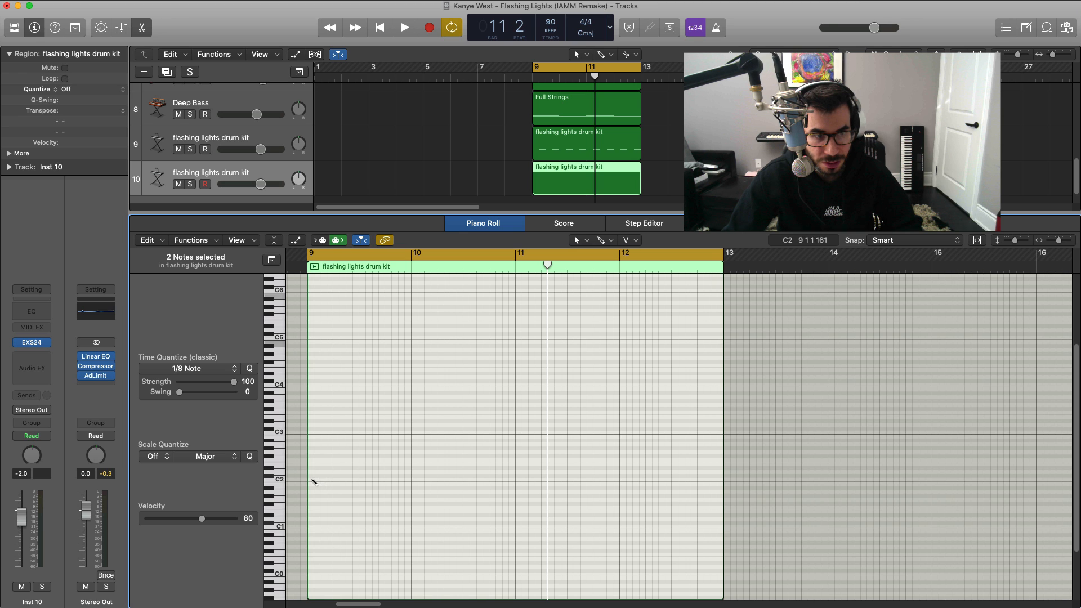
Place eighth-length C2 notes on every beat of the new region and lower the track's volume to -2.7 dB.
{"action": "left_click_drag", "start_coordinate": [330, 481], "coordinate": [325, 487]}
{"action": "left_click_drag", "start_coordinate": [330, 484], "coordinate": [298, 468]}
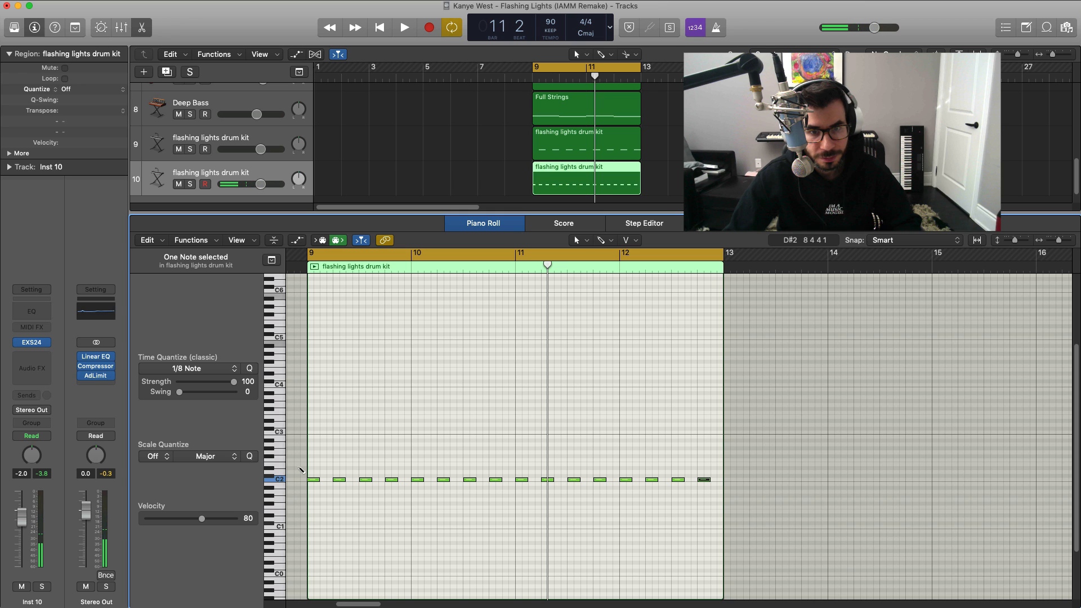
{"action": "key", "text": "space"}
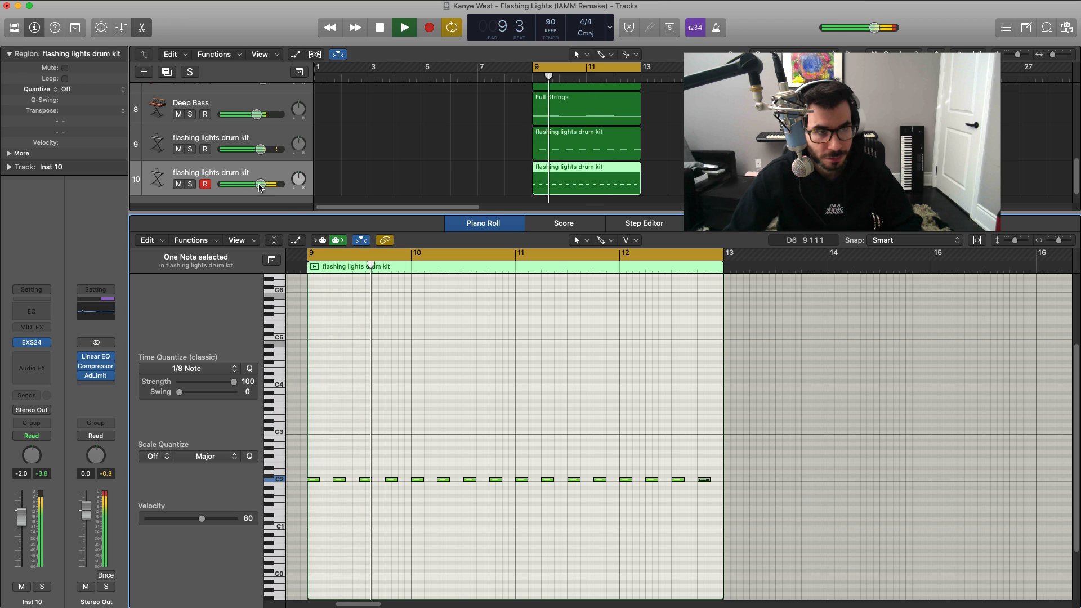
{"action": "left_click_drag", "start_coordinate": [259, 188], "coordinate": [259, 187]}
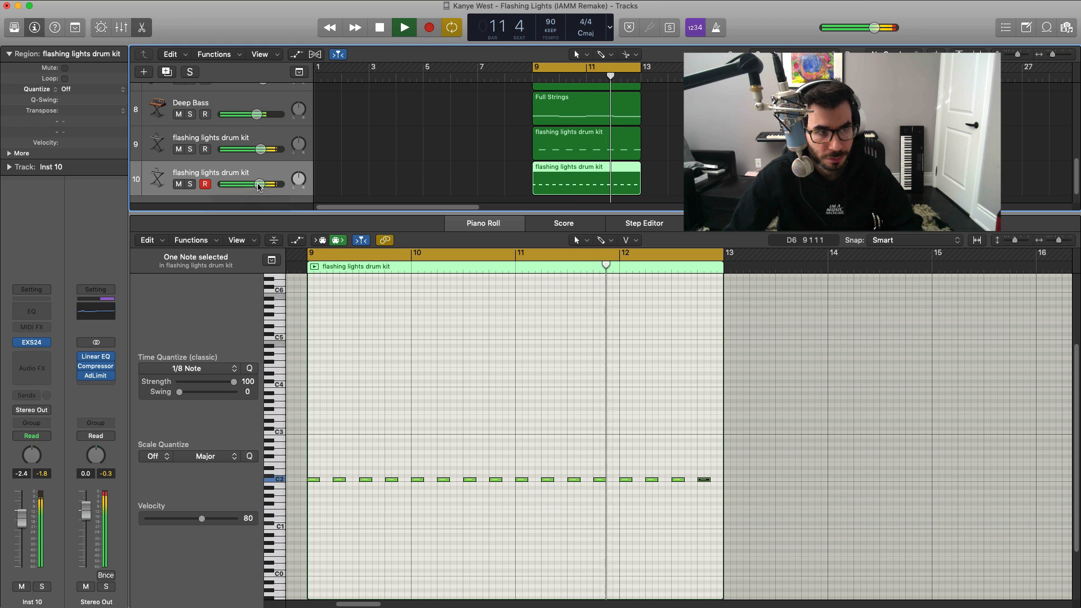
{"action": "key", "text": "space"}
Insert a stereo Space Designer on drum kit track 10 with the wet level at -26.0 dB, and set the track volume to -2.8 dB.
{"action": "left_click", "coordinate": [39, 360]}
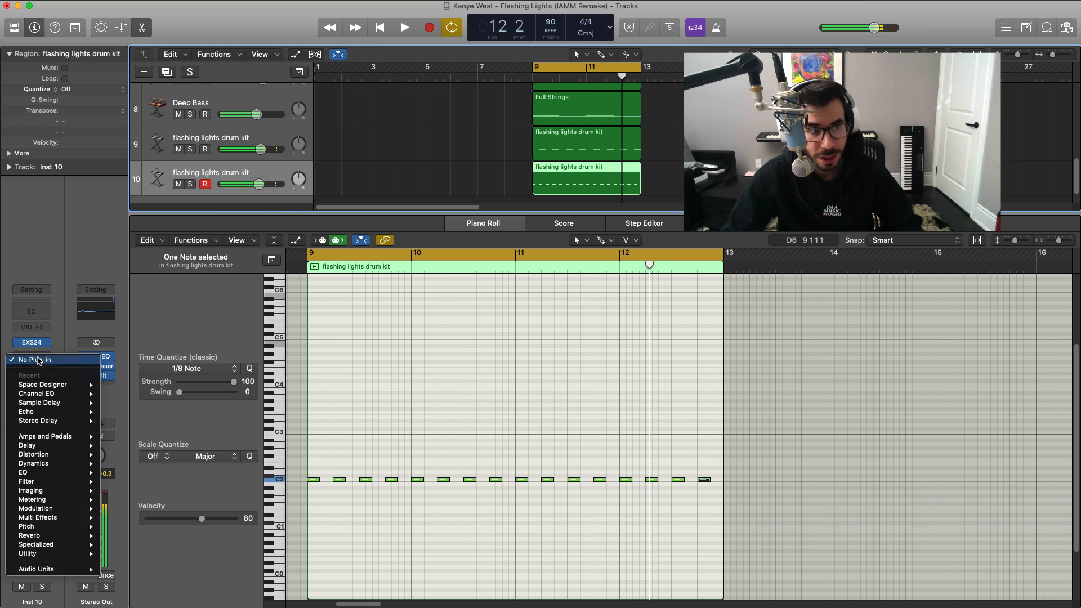
{"action": "left_click", "coordinate": [109, 385]}
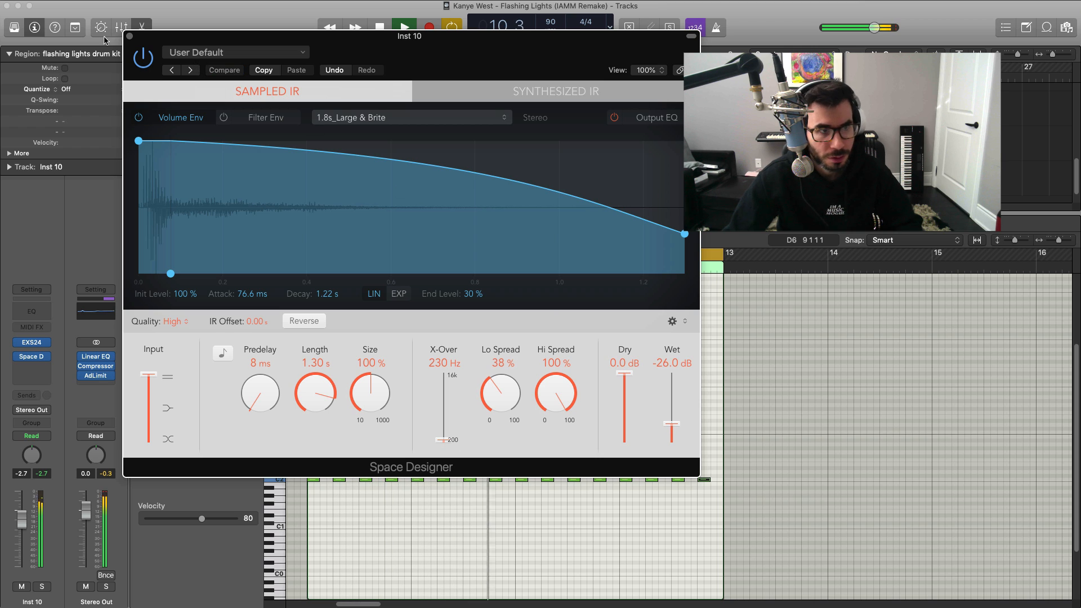
{"action": "left_click", "coordinate": [129, 37]}
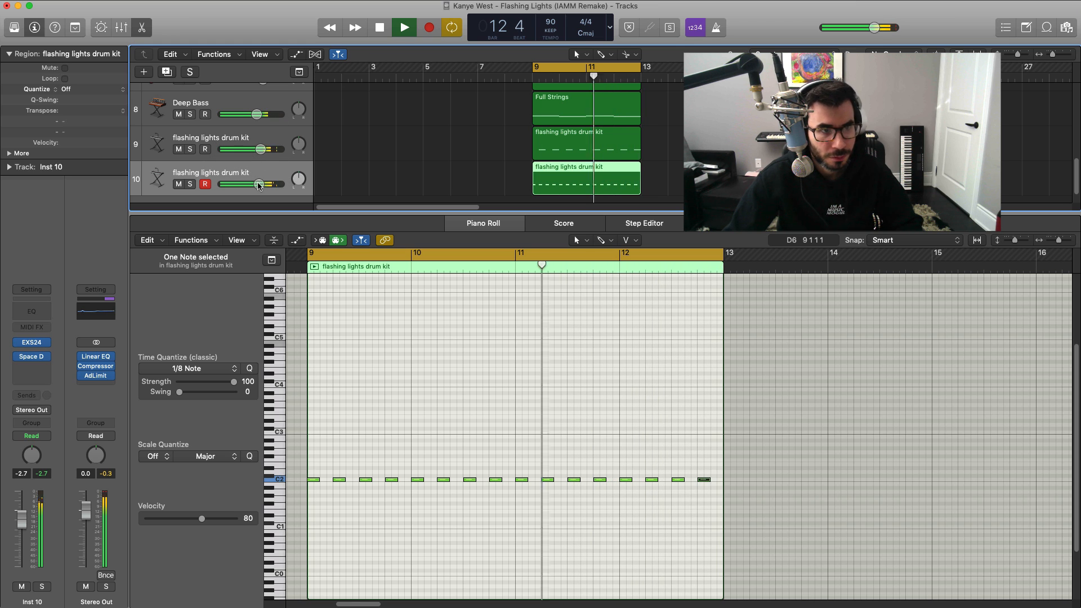
{"action": "left_click_drag", "start_coordinate": [259, 184], "coordinate": [257, 184]}
{"action": "key", "text": "space"}
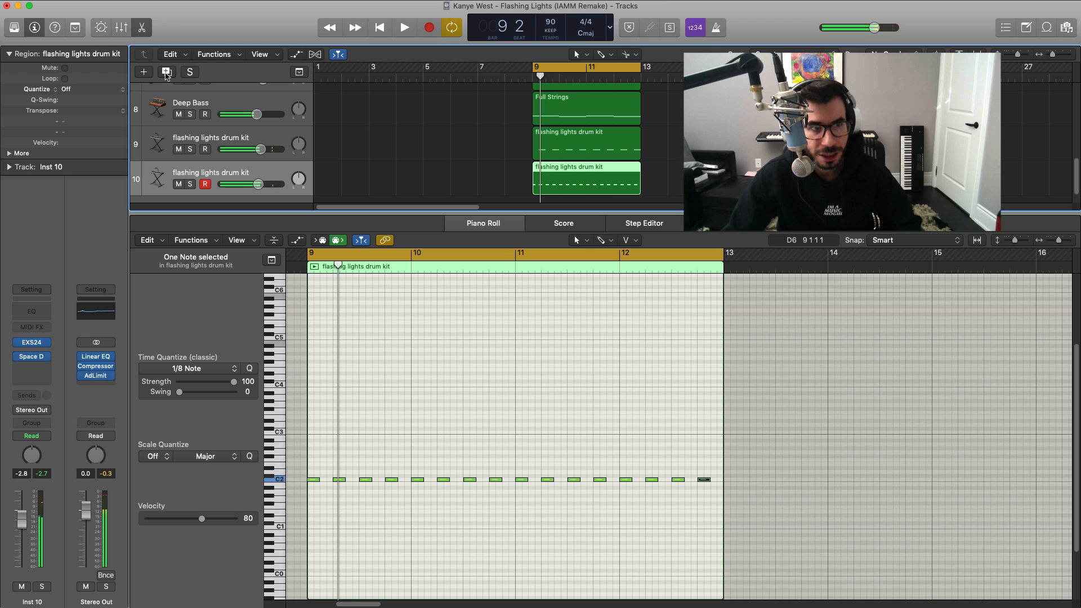
Duplicate drum kit track 10 and create a four-bar region at bar 9 on the new track.
{"action": "left_click", "coordinate": [166, 73]}
{"action": "scroll", "coordinate": [571, 183], "scroll_direction": "down", "scroll_amount": 2}
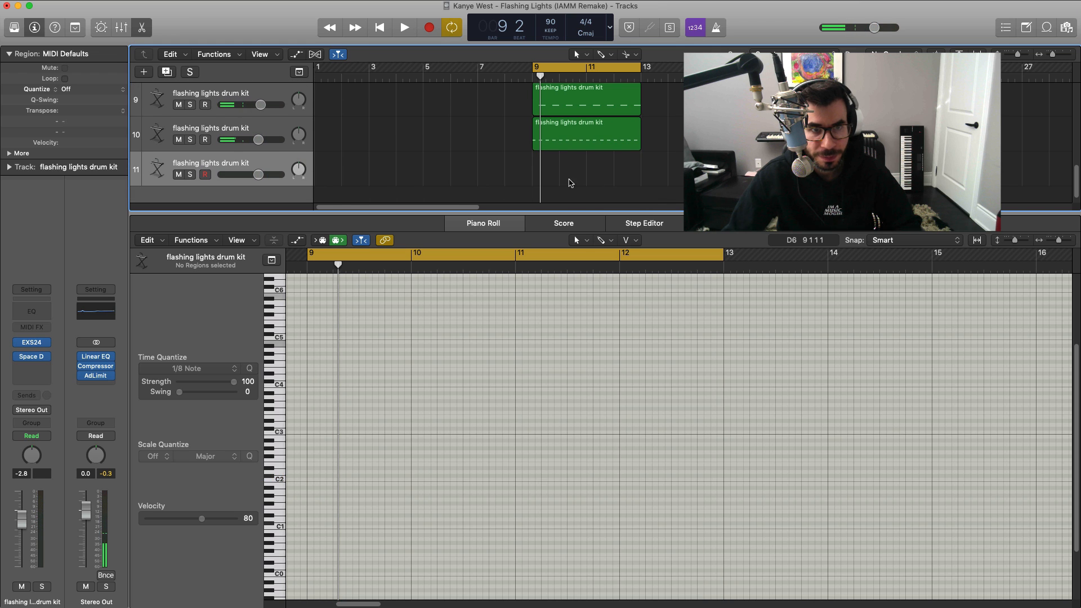
{"action": "left_click", "coordinate": [549, 176]}
{"action": "left_click_drag", "start_coordinate": [561, 180], "coordinate": [628, 192]}
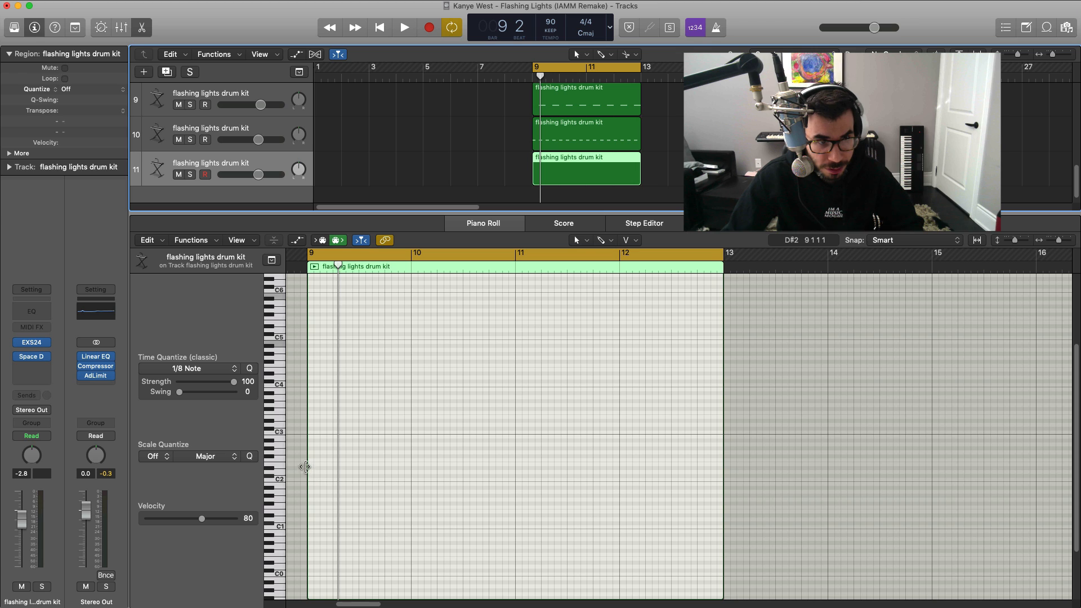
Place eighth-length E2 notes on every beat of the region on track 11 and play the section.
{"action": "left_click", "coordinate": [311, 468], "text": "super"}
{"action": "left_click_drag", "start_coordinate": [314, 470], "coordinate": [314, 466]}
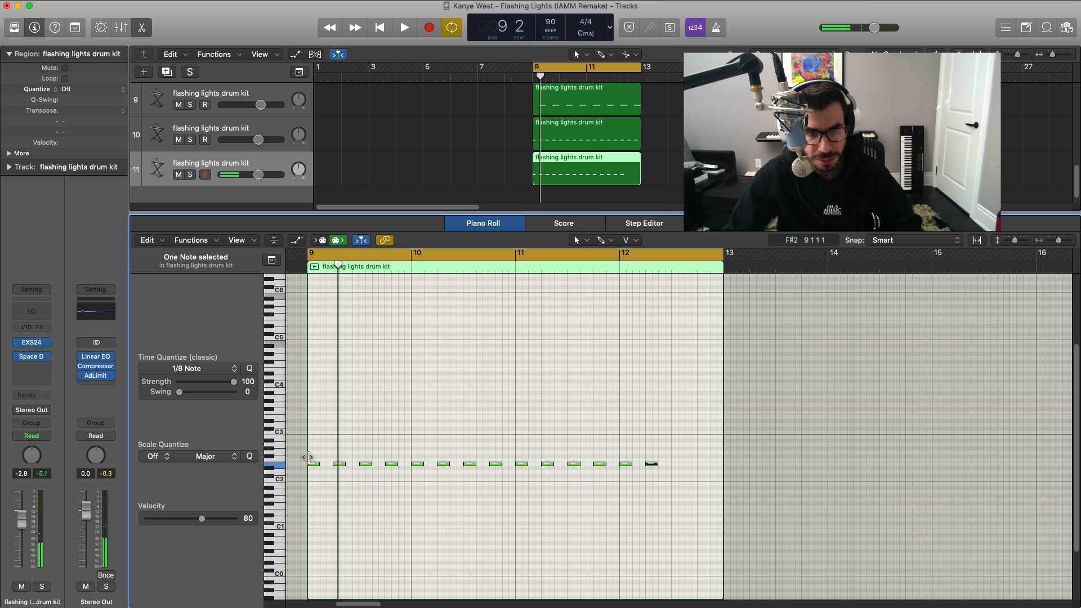
{"action": "key", "text": "space"}
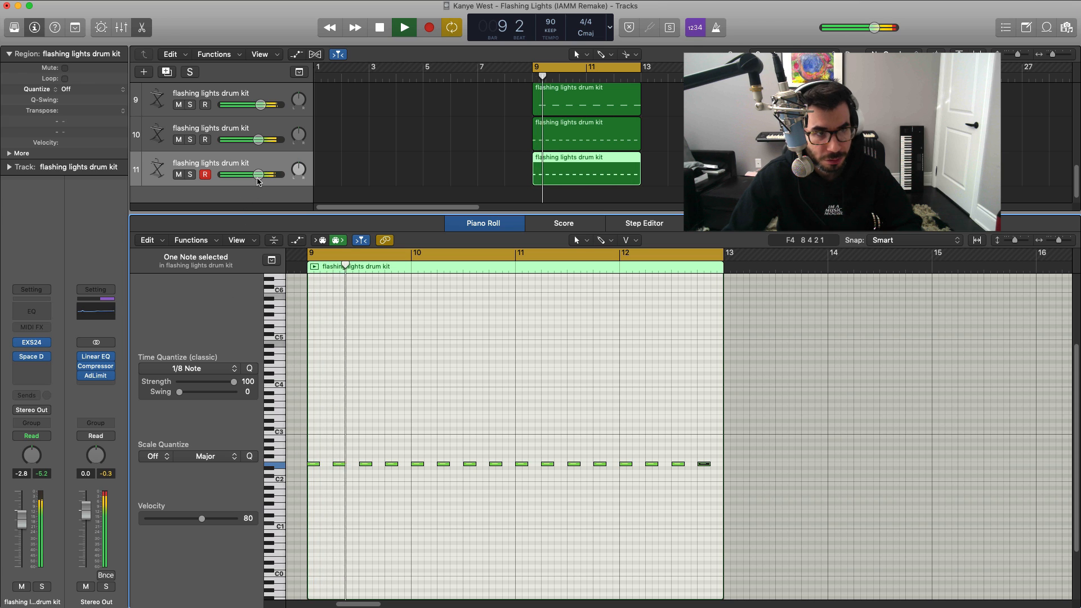
Lower drum kit track 11 to -20.5 dB and set its Space Designer wet level to -16.0 dB.
{"action": "left_click_drag", "start_coordinate": [258, 175], "coordinate": [231, 178]}
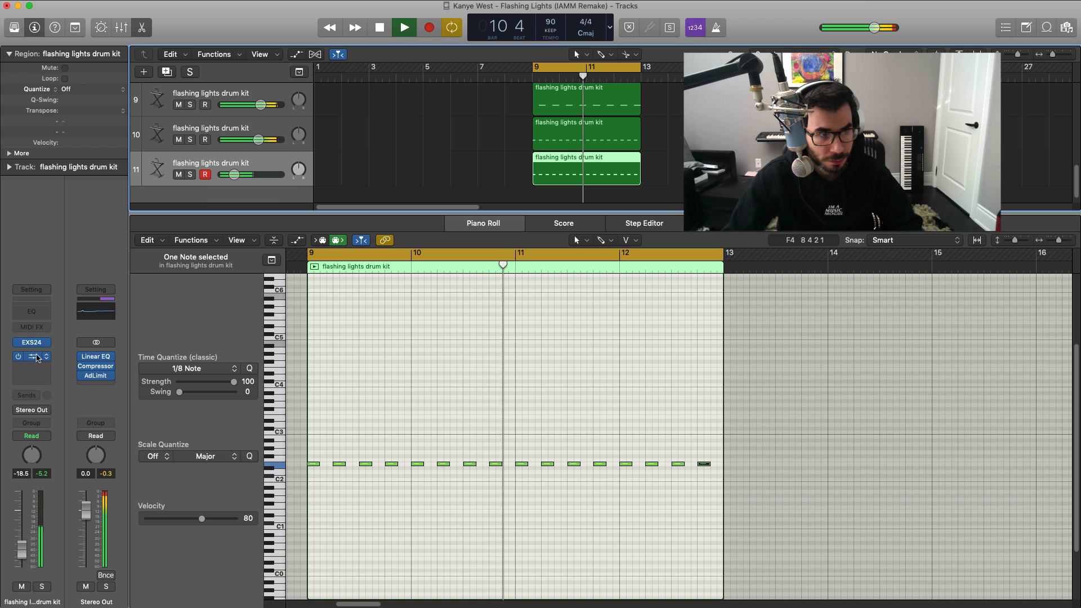
{"action": "key", "text": "v"}
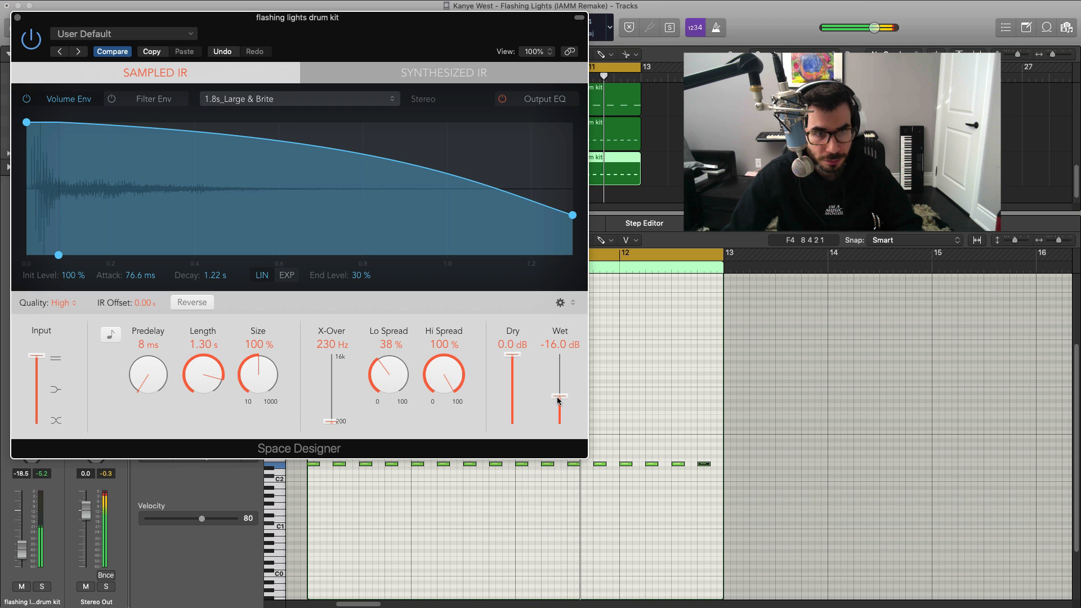
{"action": "key", "text": "v"}
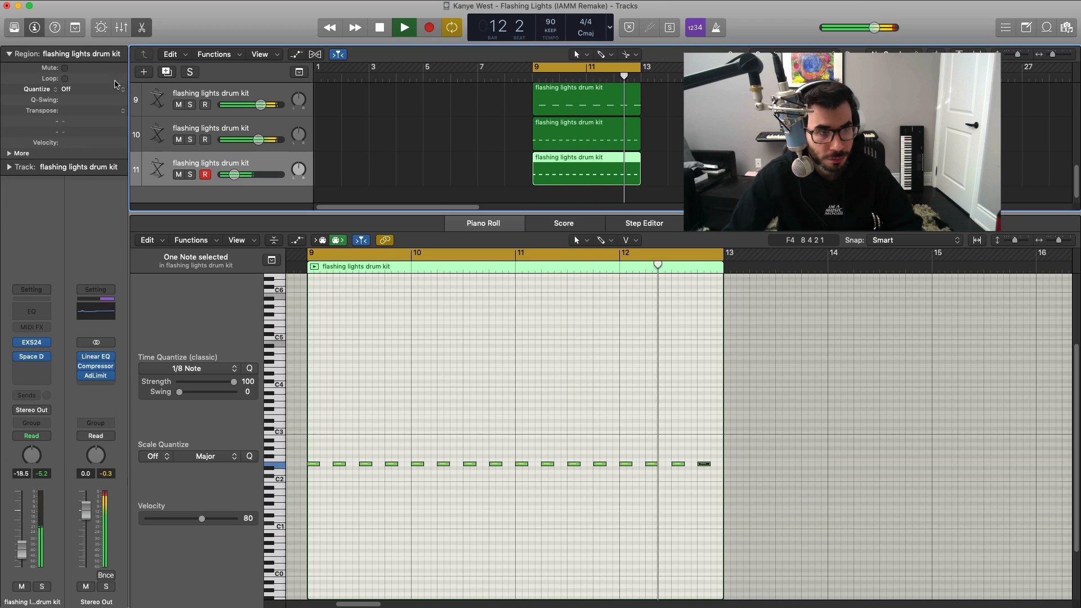
{"action": "left_click_drag", "start_coordinate": [233, 175], "coordinate": [233, 179]}
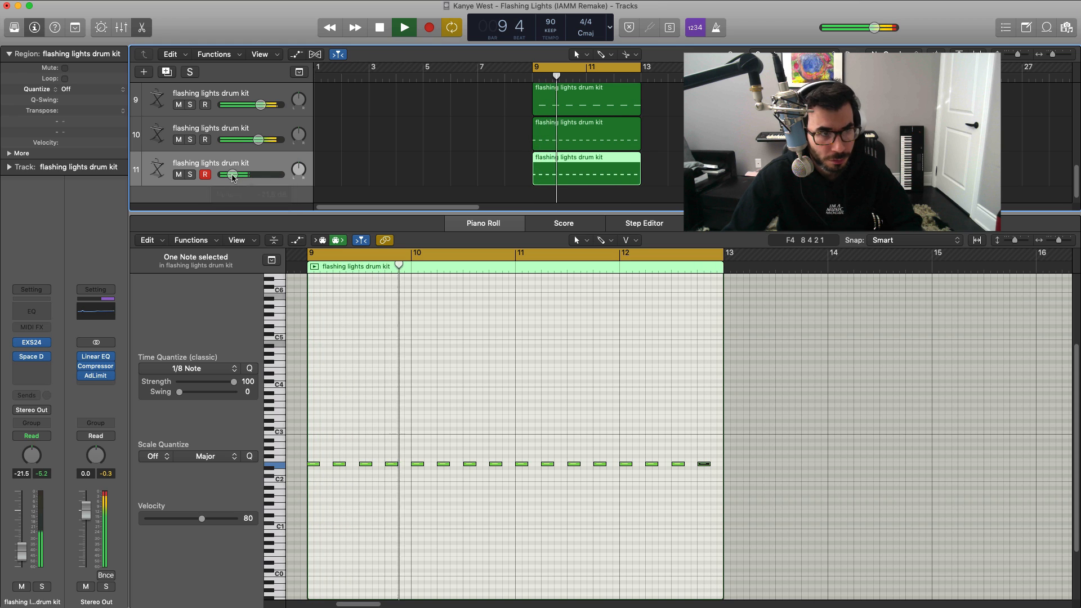
{"action": "left_click_drag", "start_coordinate": [233, 178], "coordinate": [234, 178]}
{"action": "key", "text": "space"}
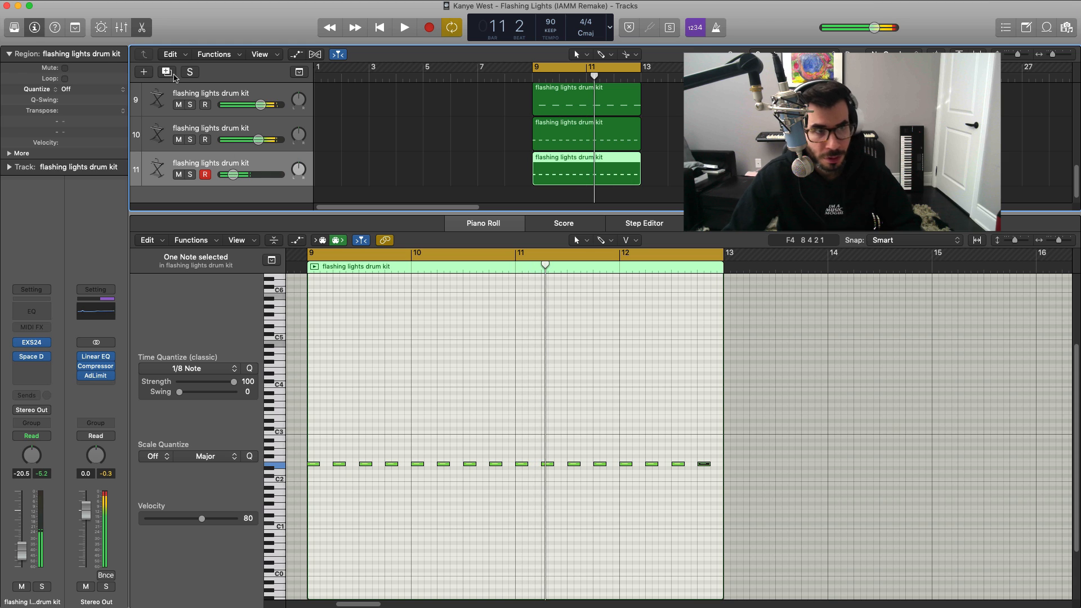
Duplicate drum kit track 11, remove the Space Designer from the new track 12, and create a four-bar region on it at bar 9.
{"action": "left_click", "coordinate": [168, 72]}
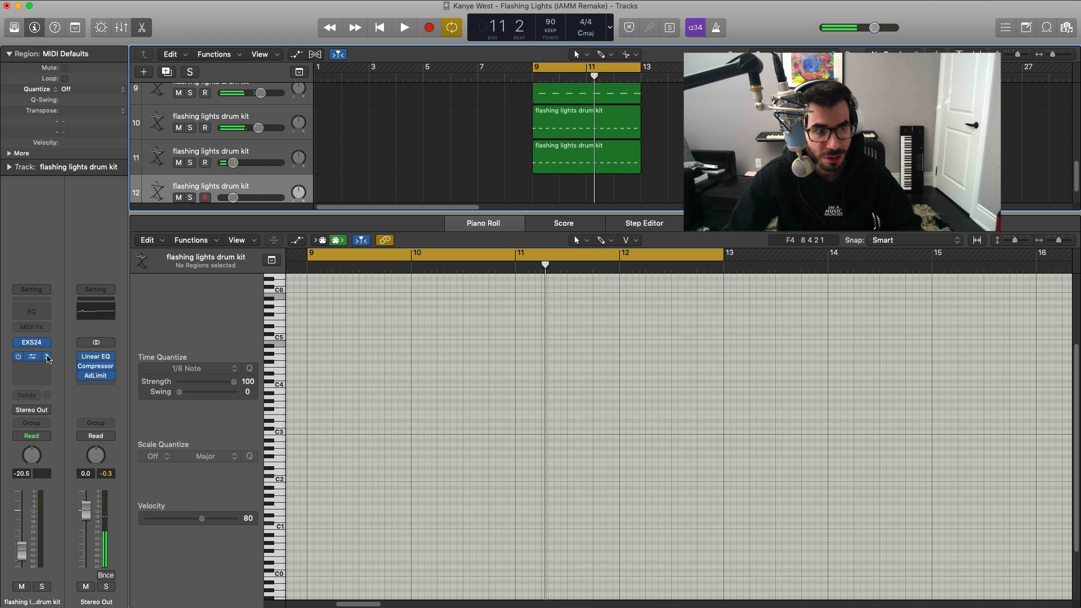
{"action": "left_click", "coordinate": [48, 359]}
{"action": "left_click", "coordinate": [480, 230]}
{"action": "left_click", "coordinate": [538, 198], "text": "super"}
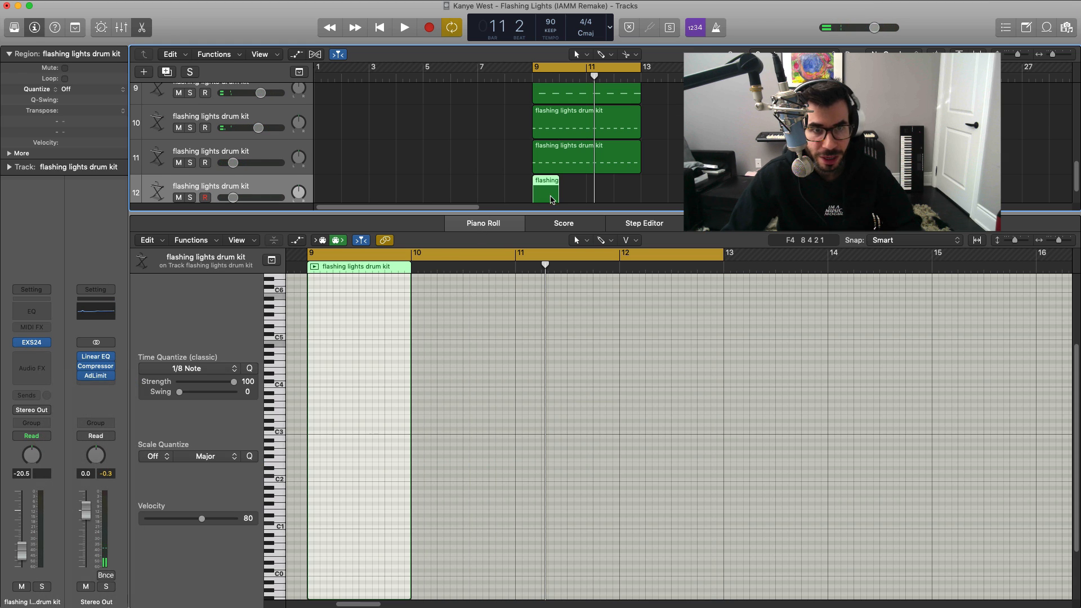
{"action": "left_click_drag", "start_coordinate": [556, 196], "coordinate": [640, 198]}
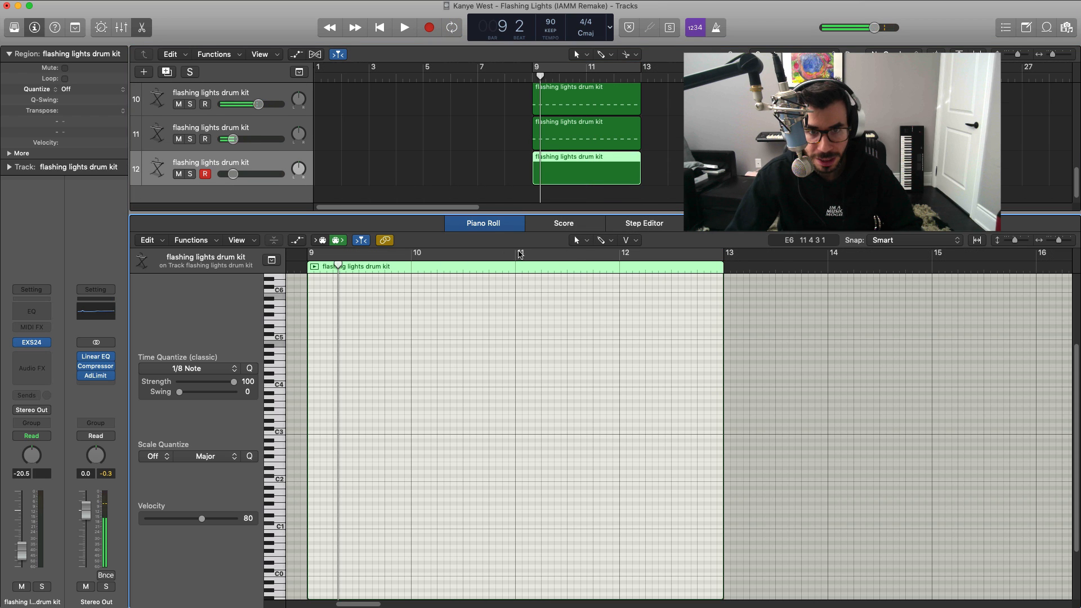
Loop bars 11 to 13 and place a D#2 note around bar 12 in track 12's region.
{"action": "left_click_drag", "start_coordinate": [519, 254], "coordinate": [723, 254]}
{"action": "key", "text": "space"}
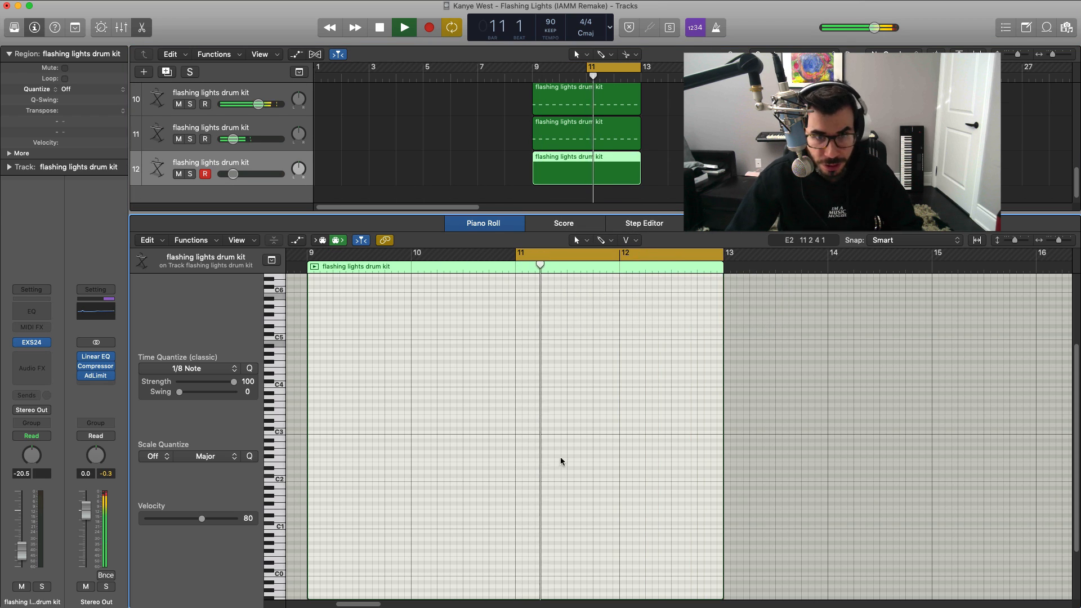
{"action": "key", "text": "space"}
{"action": "left_click", "coordinate": [618, 422], "text": "super"}
{"action": "left_click_drag", "start_coordinate": [618, 422], "coordinate": [616, 470]}
{"action": "key", "text": "space"}
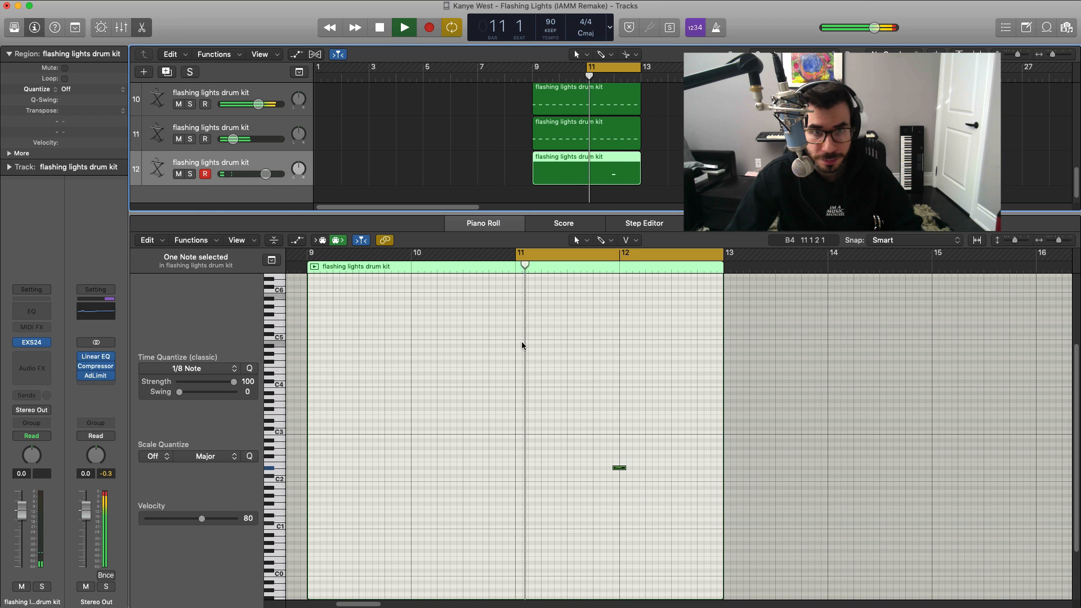
Shorten the D#2 note to a sixteenth and move it to 12 2 4.
{"action": "scroll", "coordinate": [549, 388], "scroll_direction": "up", "scroll_amount": 5}
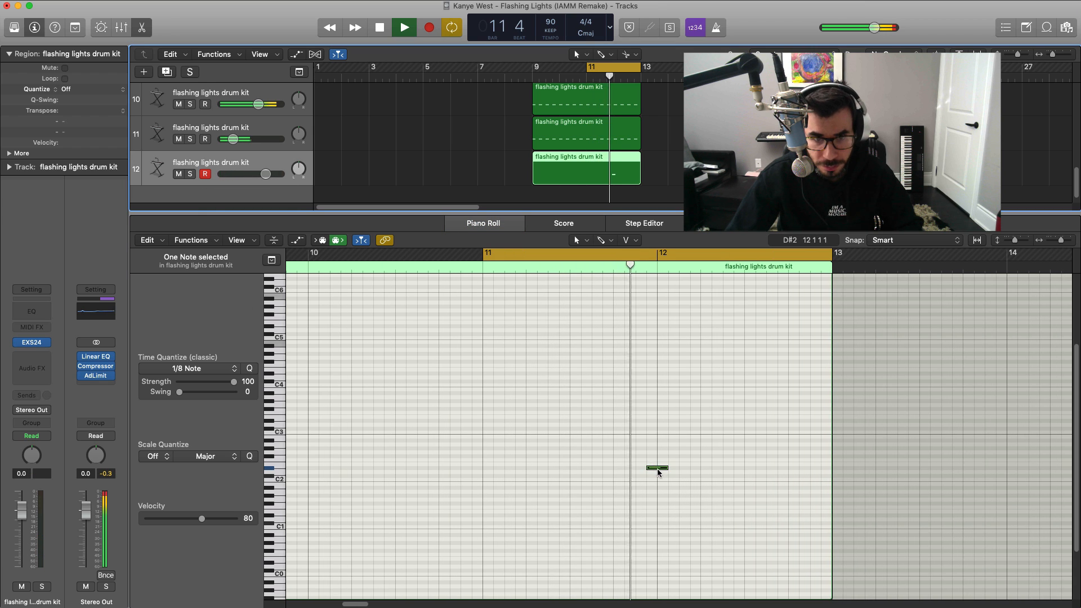
{"action": "left_click_drag", "start_coordinate": [659, 472], "coordinate": [652, 477]}
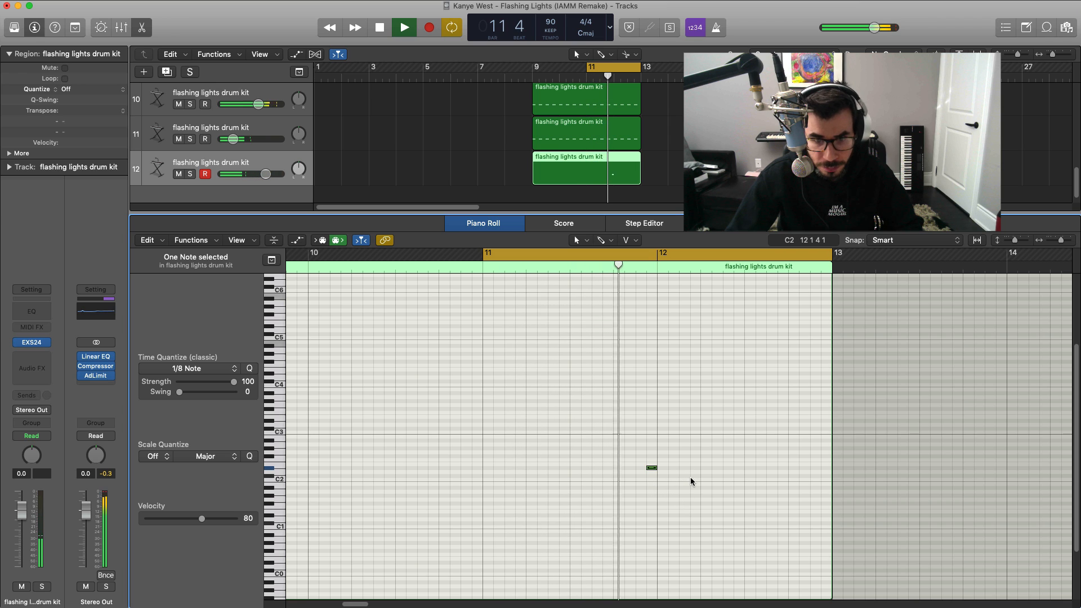
{"action": "key", "text": "space"}
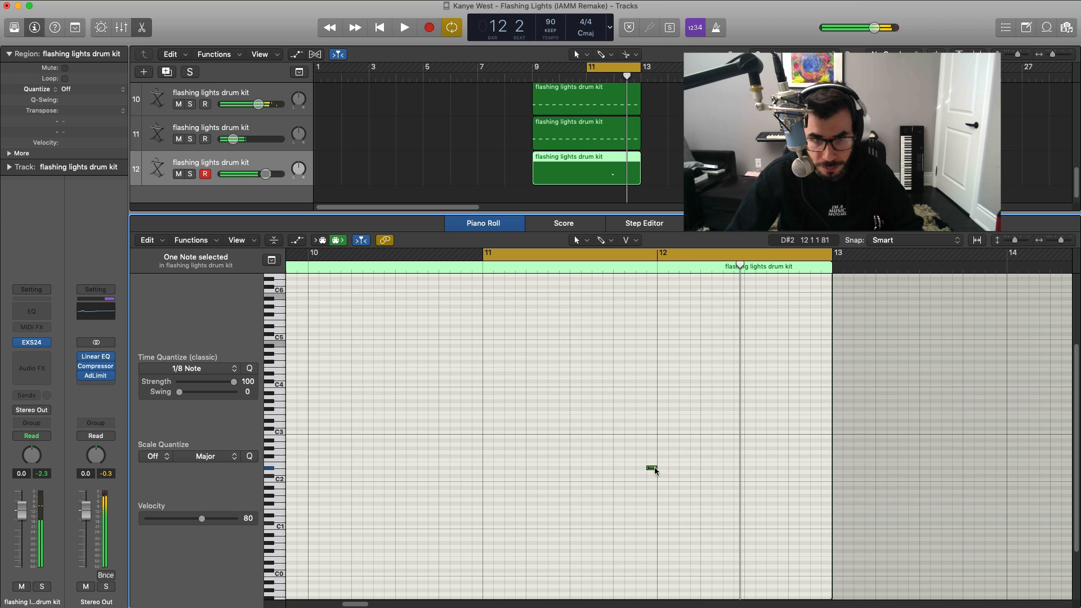
{"action": "left_click_drag", "start_coordinate": [656, 469], "coordinate": [738, 471]}
{"action": "key", "text": "space"}
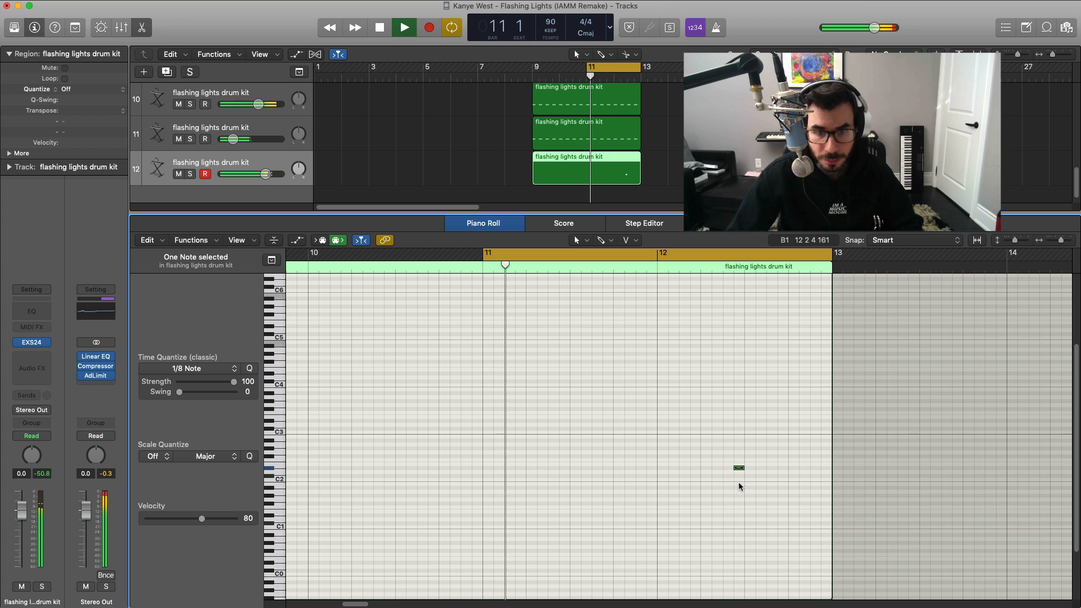
Add four more sixteenth-length D#2 notes through beats 3 and 4 of bar 12, up to the region's end.
{"action": "left_click", "coordinate": [770, 468], "text": "super"}
{"action": "key", "text": "space"}
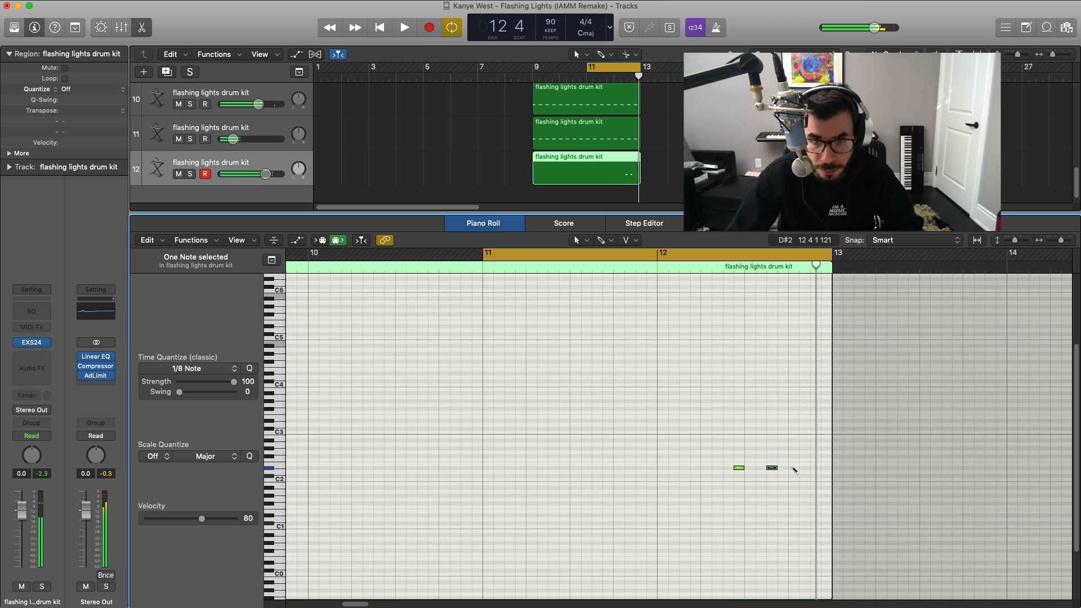
{"action": "left_click", "coordinate": [829, 471], "text": "super"}
{"action": "key", "text": "space"}
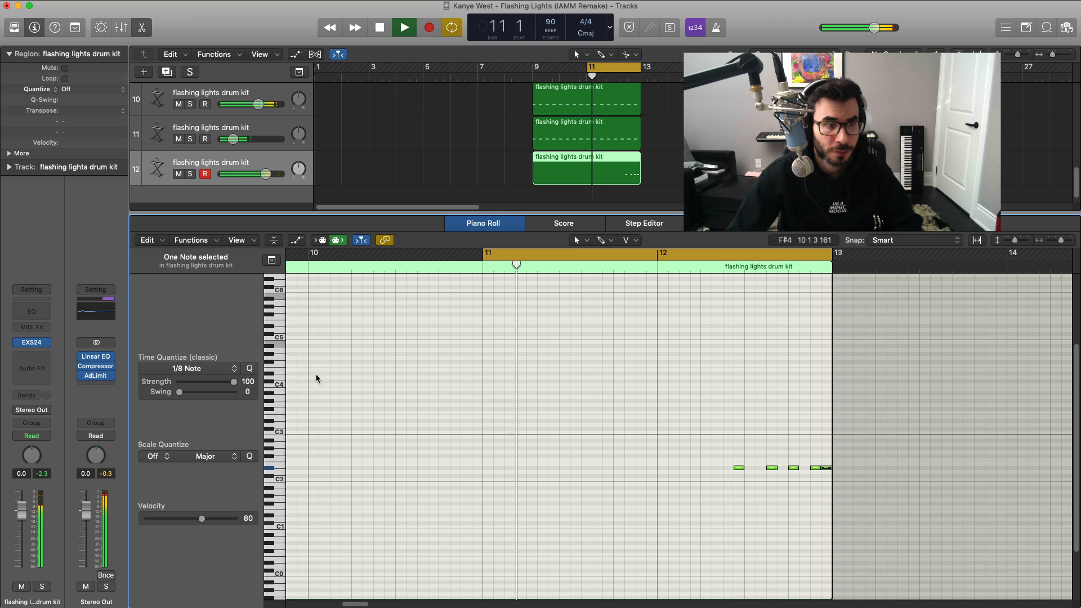
Set drum kit track 12 to 1.7 dB and insert a Sample Delay with the left delay at 96 samples.
{"action": "left_click_drag", "start_coordinate": [19, 513], "coordinate": [24, 508]}
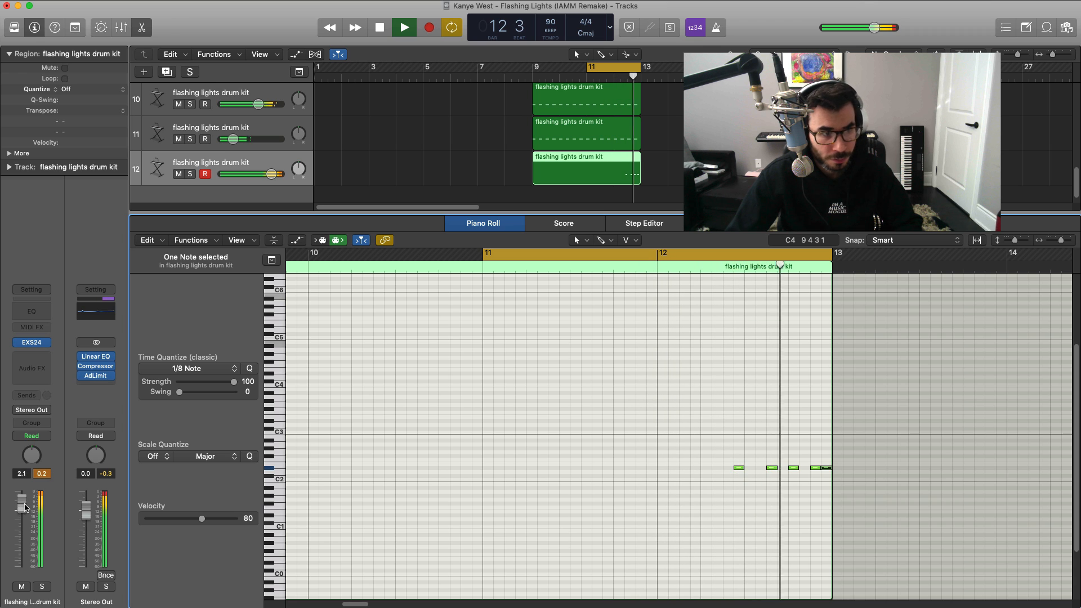
{"action": "key", "text": "space"}
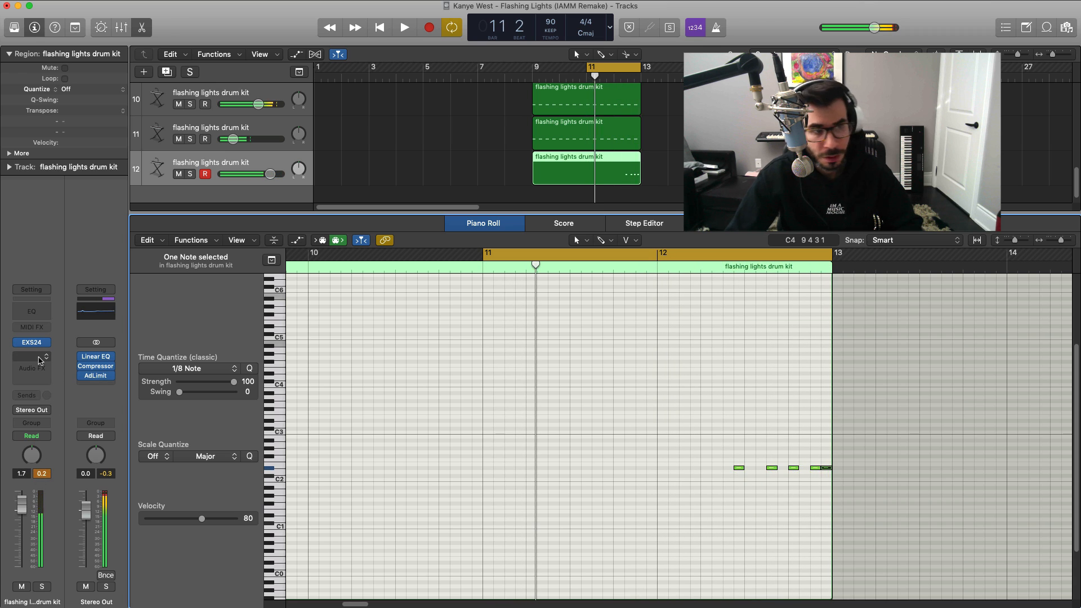
{"action": "left_click", "coordinate": [32, 360]}
{"action": "mouse_move", "coordinate": [44, 463]}
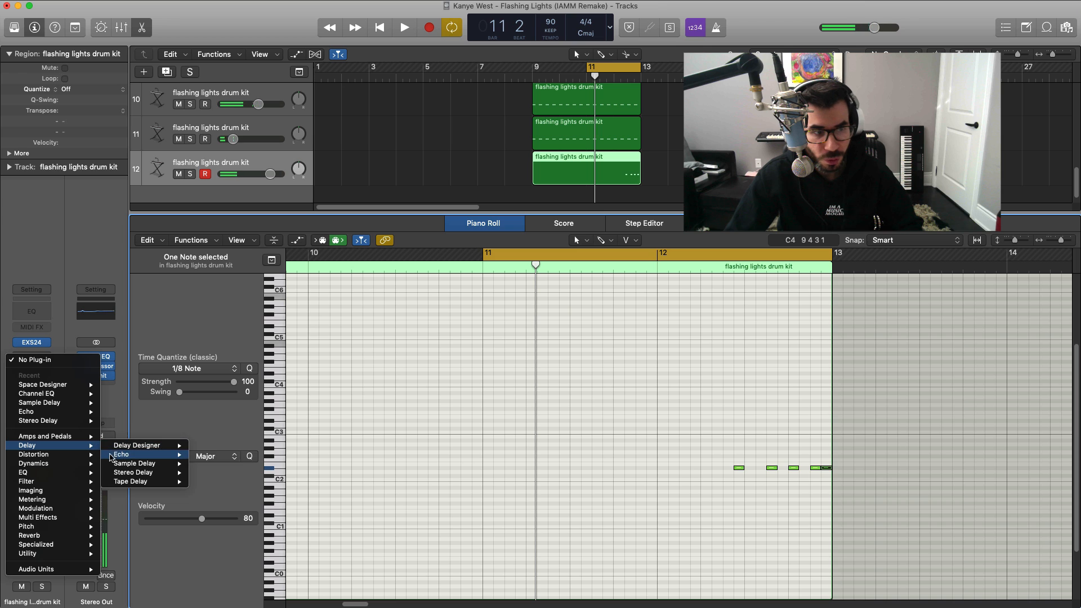
{"action": "left_click", "coordinate": [212, 463]}
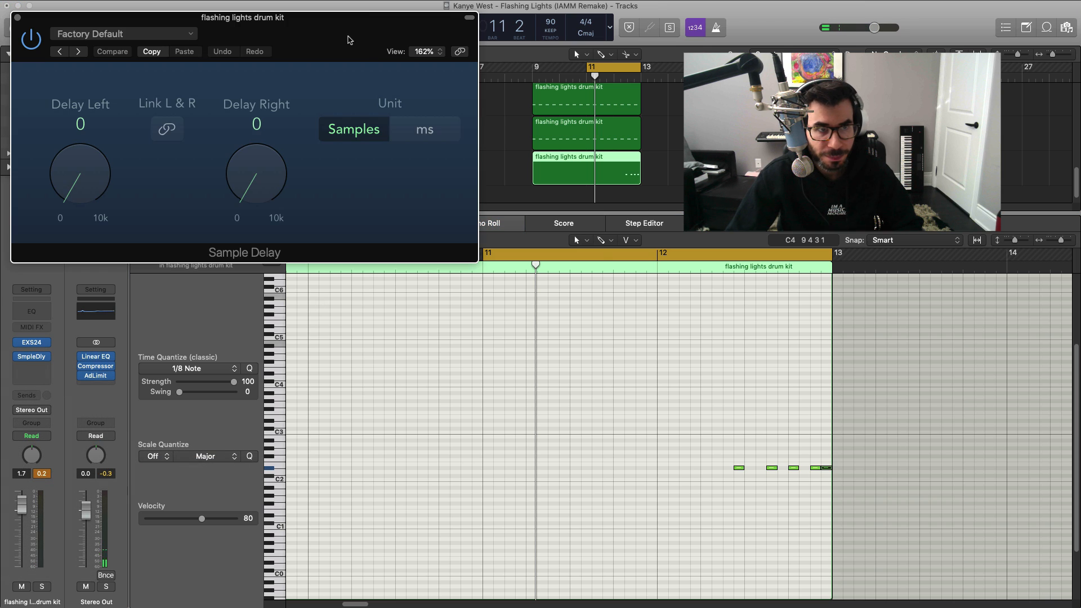
{"action": "key", "text": "space"}
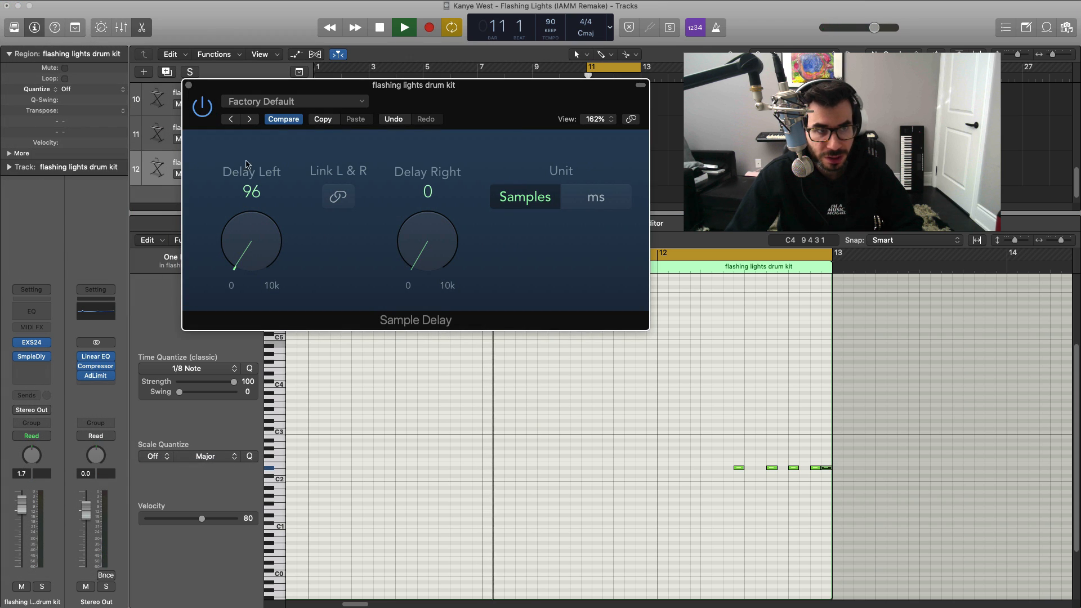
{"action": "left_click", "coordinate": [188, 86]}
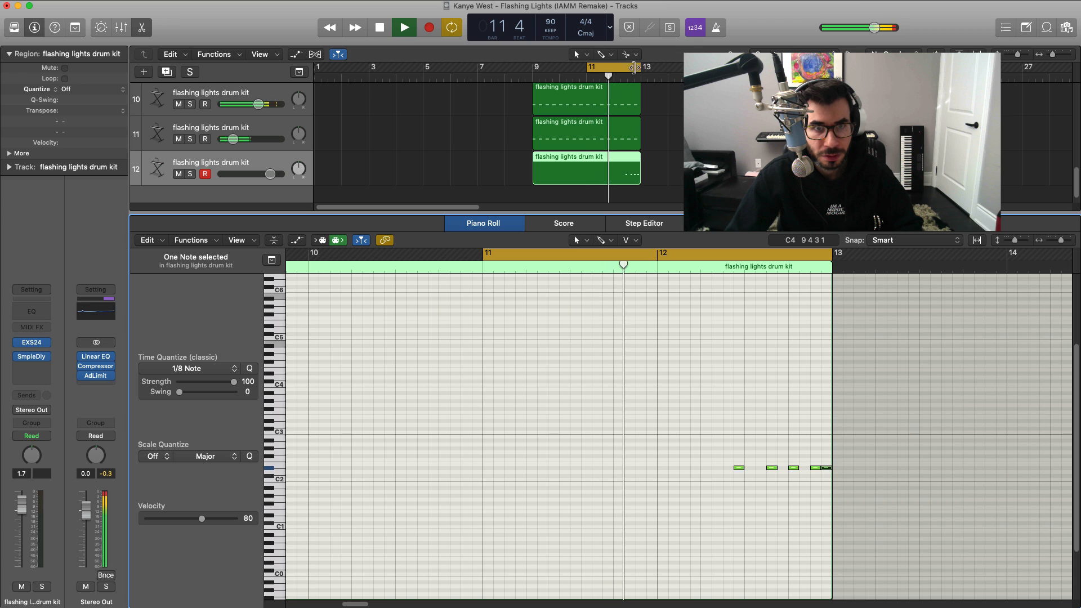
Loop bar 12 during playback and lower drum kit track 12 to 1.1 dB.
{"action": "key", "text": "space"}
{"action": "key", "text": "space"}
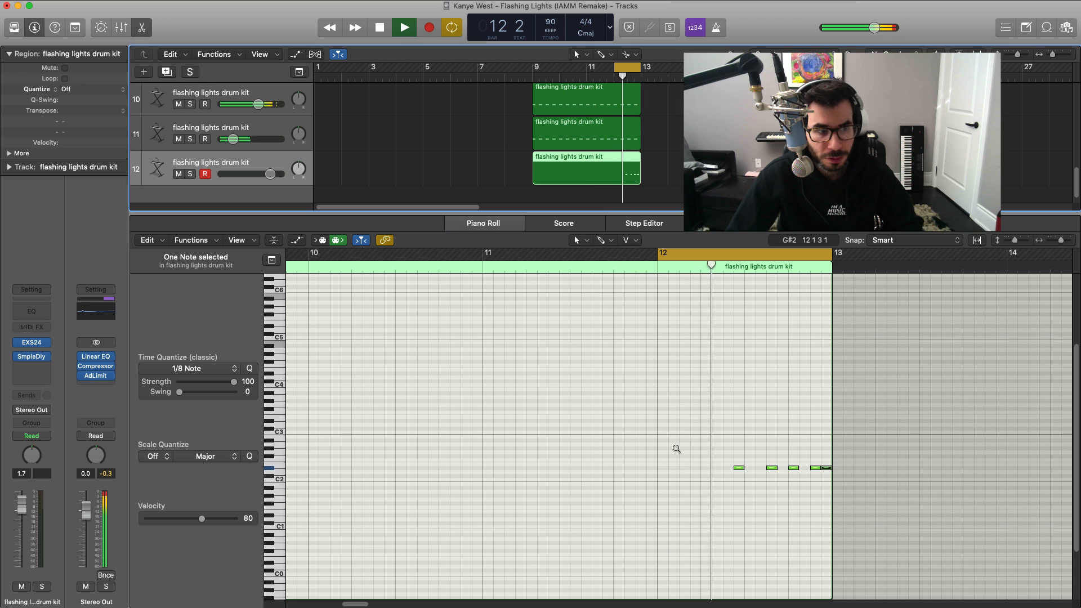
{"action": "key", "text": "super+Right"}
{"action": "key", "text": "super+Right"}
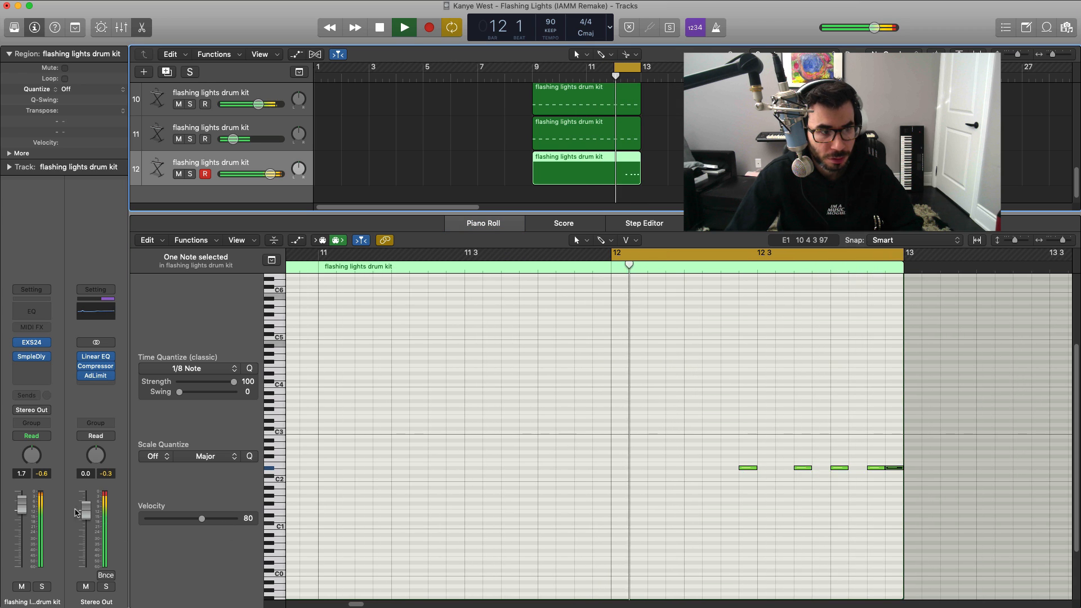
{"action": "key", "text": "space"}
Insert a stereo Space Designer on drum kit track 12 with the wet level at -24.0 dB.
{"action": "left_click", "coordinate": [31, 366]}
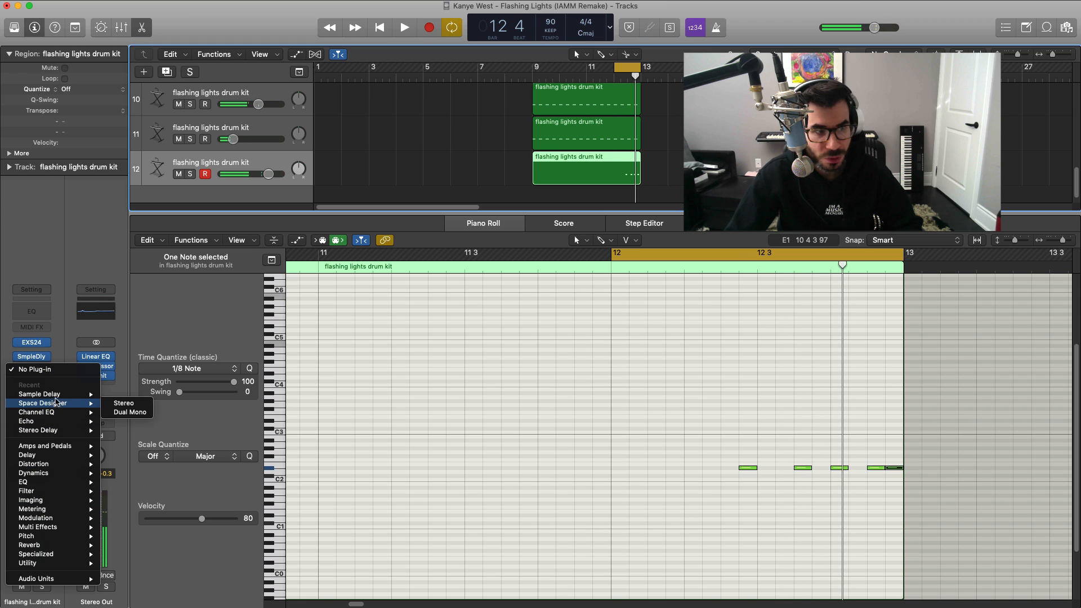
{"action": "left_click", "coordinate": [124, 404]}
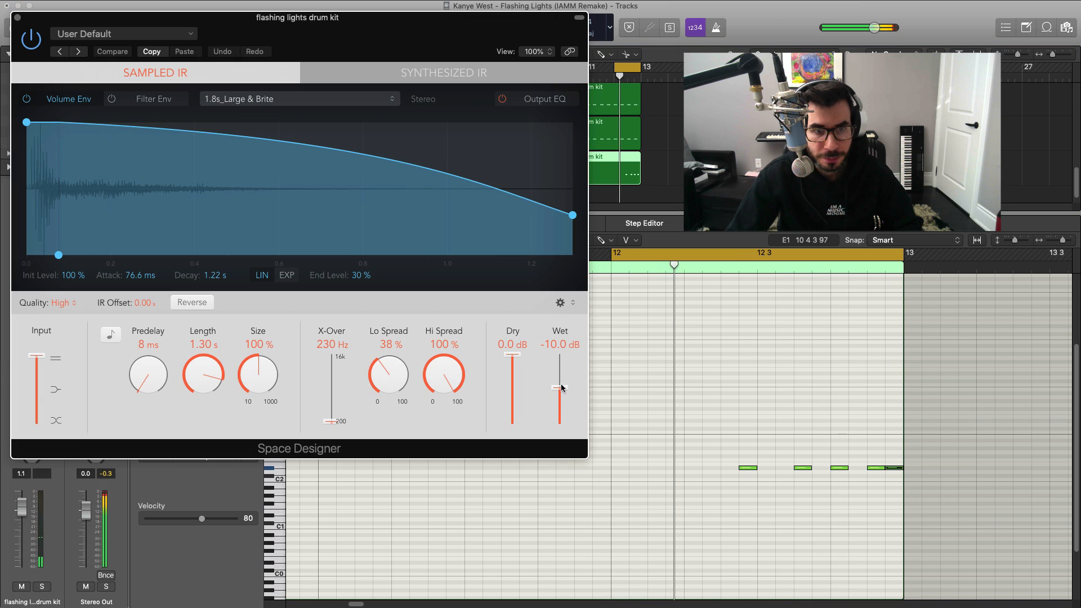
{"action": "left_click_drag", "start_coordinate": [561, 387], "coordinate": [561, 406]}
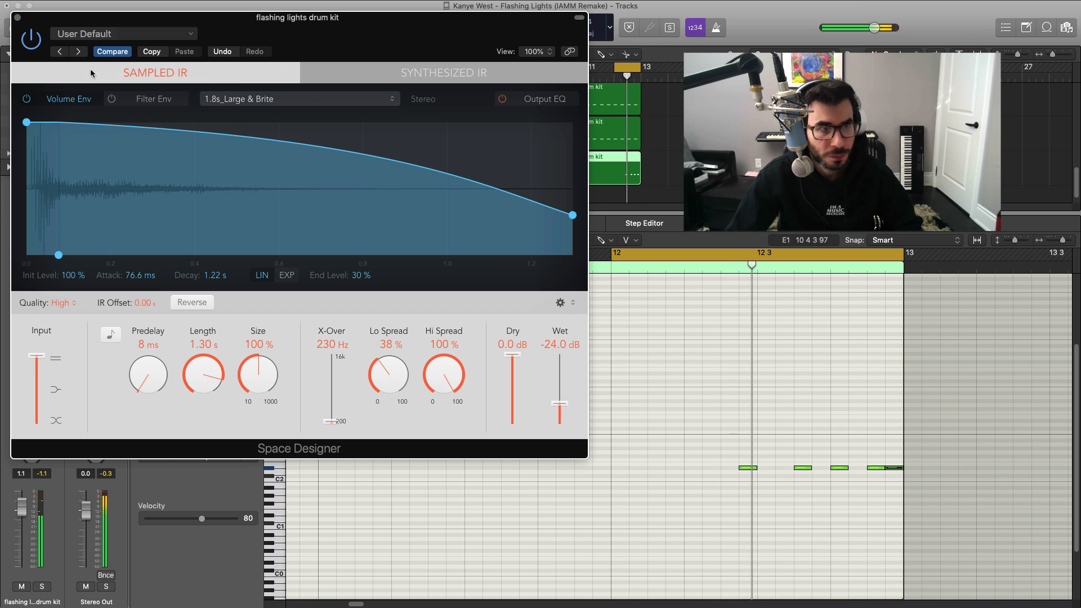
{"action": "left_click", "coordinate": [17, 18]}
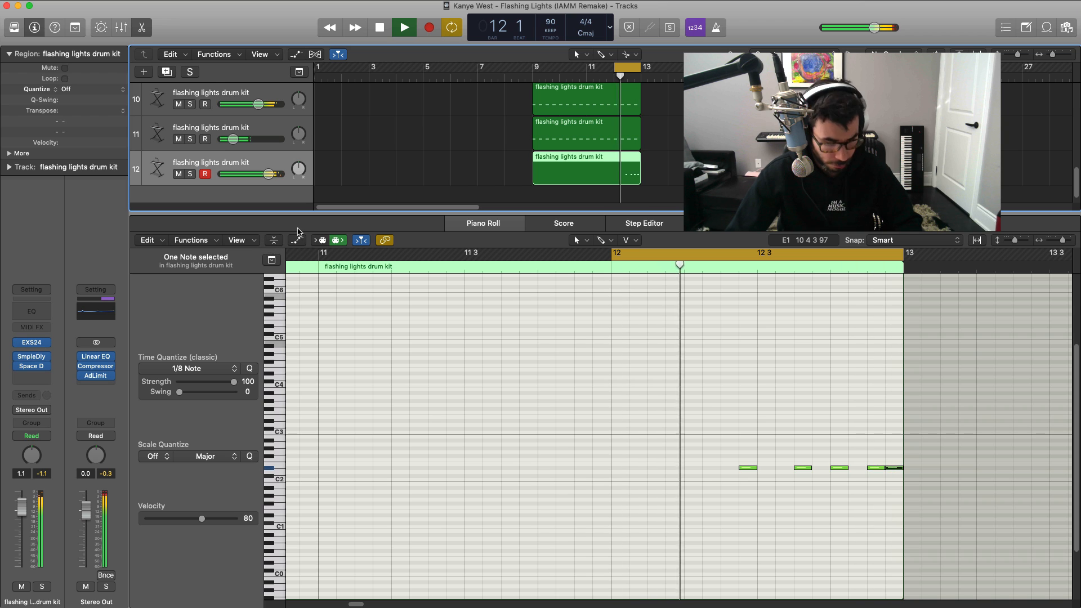
Close the Piano Roll, play bars 9 to 13 as a loop, and lower drum kit track 12 to 0.3 dB.
{"action": "key", "text": "p"}
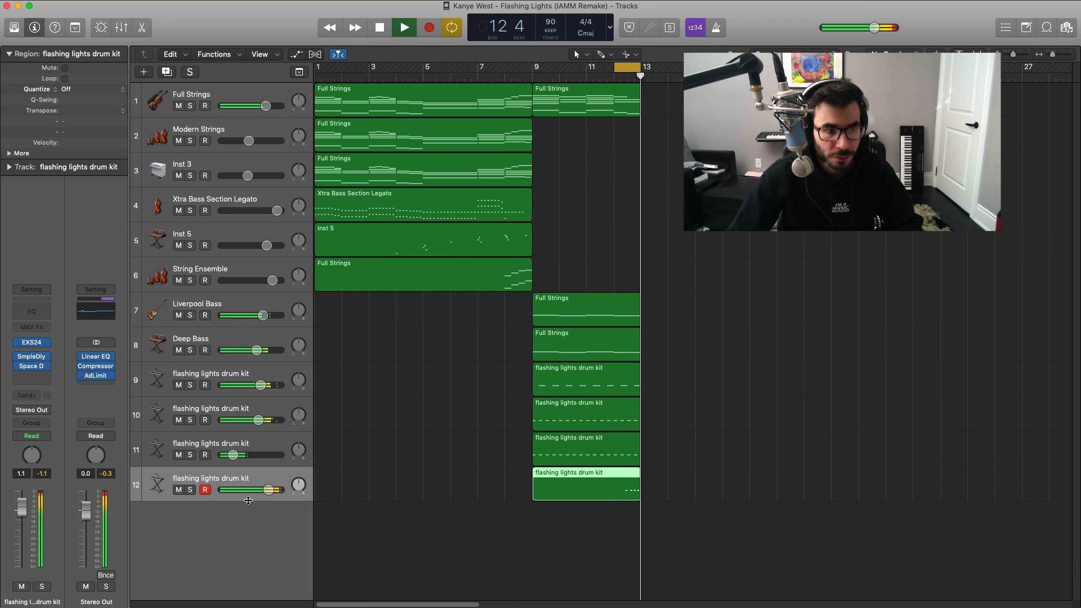
{"action": "key", "text": "space"}
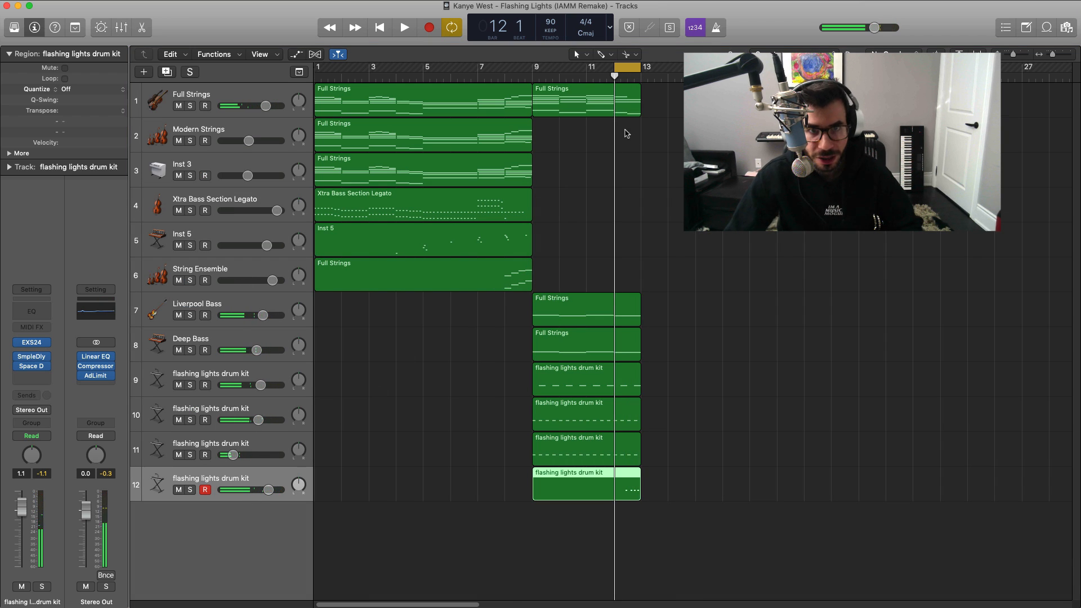
{"action": "left_click_drag", "start_coordinate": [532, 68], "coordinate": [641, 68]}
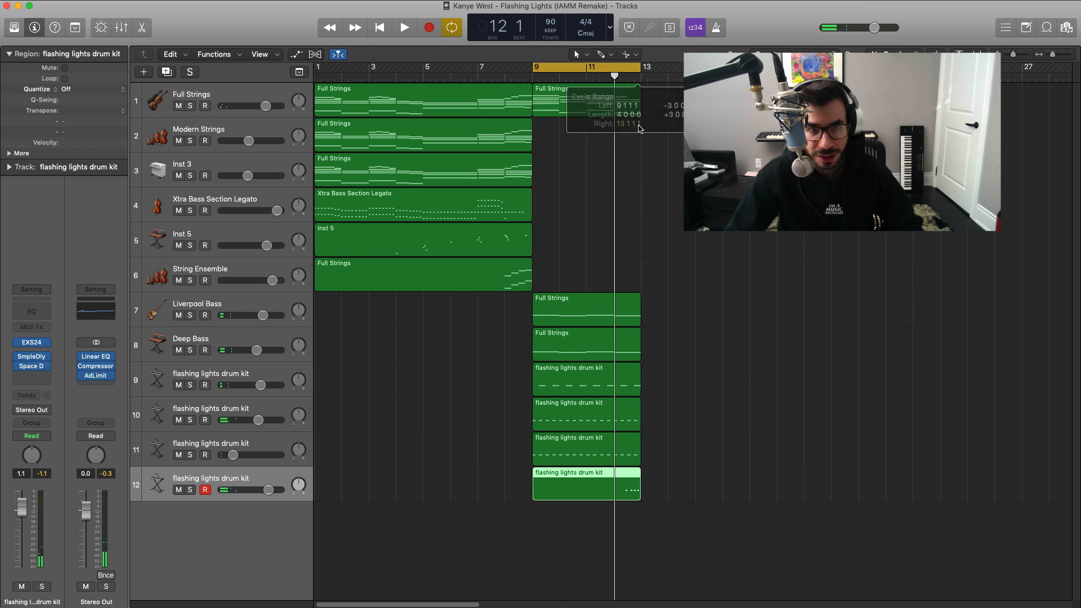
{"action": "left_click", "coordinate": [837, 297], "text": "ctrl+alt"}
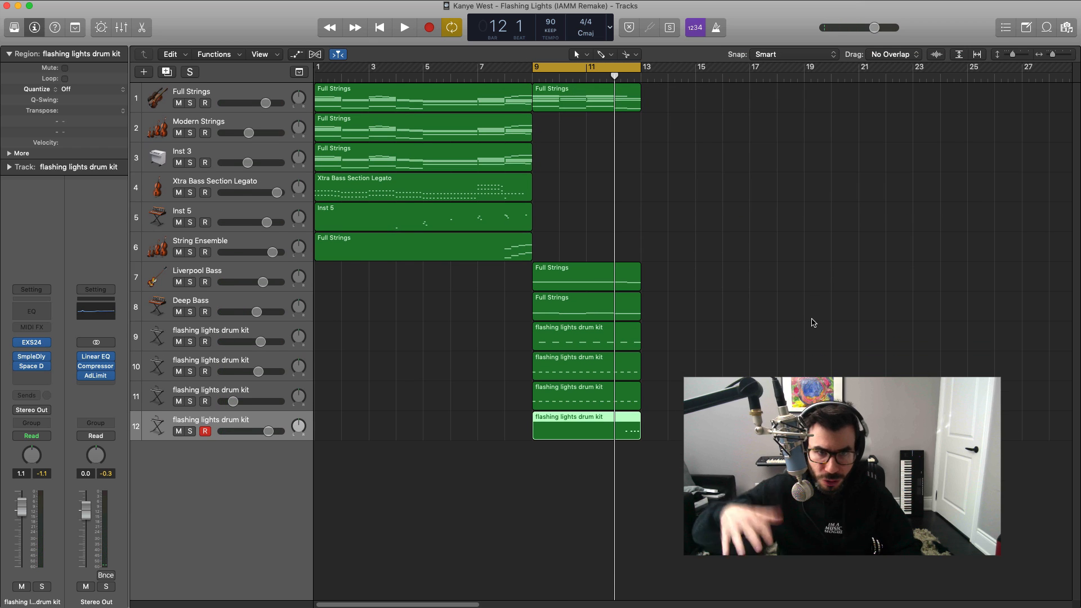
{"action": "key", "text": "space"}
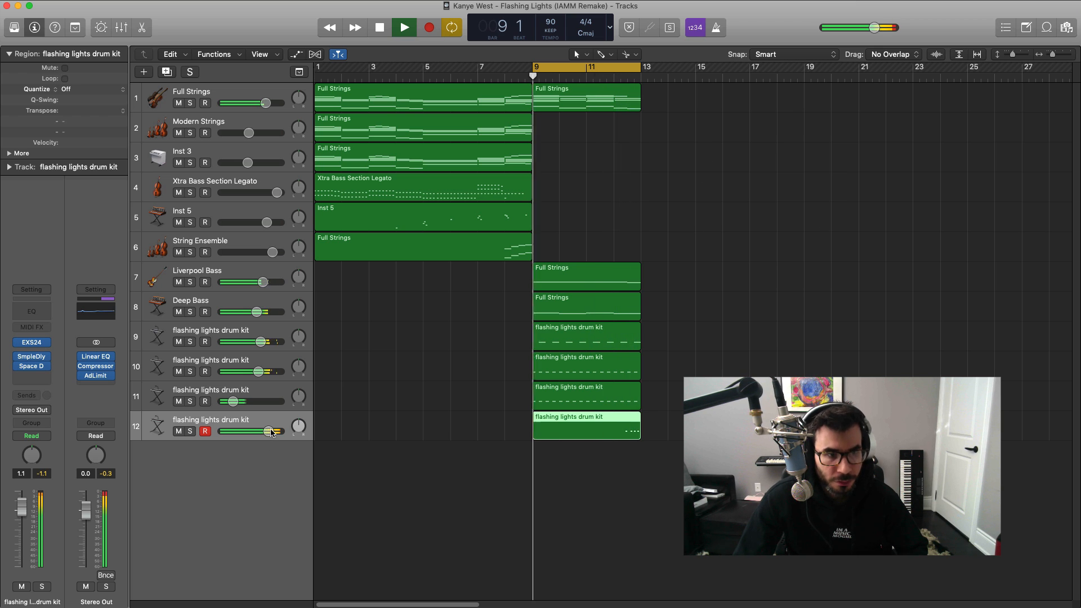
{"action": "left_click_drag", "start_coordinate": [271, 432], "coordinate": [268, 432]}
{"action": "key", "text": "space"}
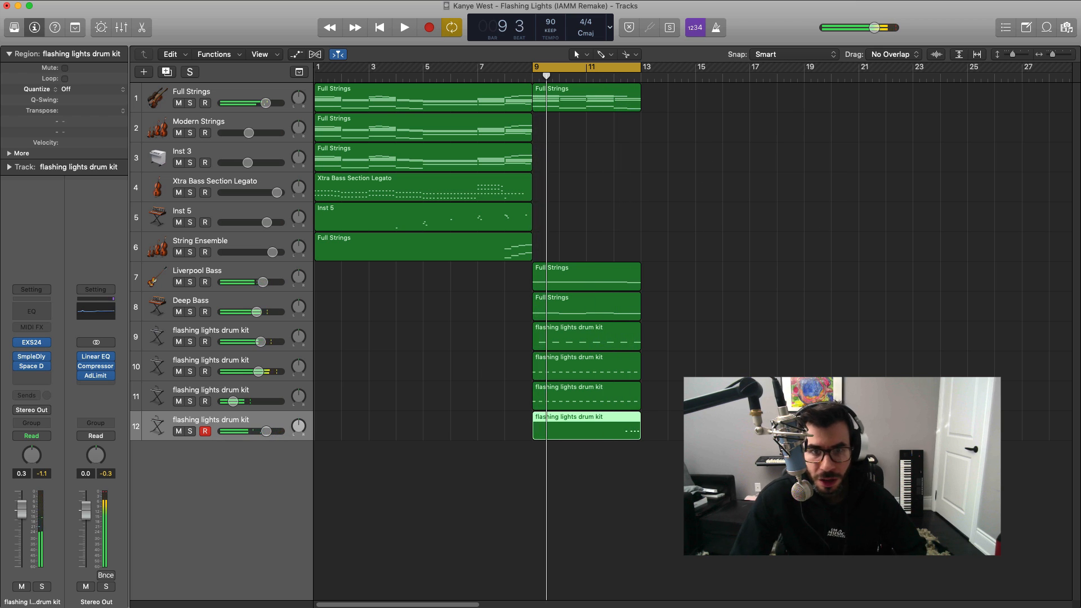
Repeat the four drum kit regions once from bar 13 and set the cycle range to bars 13 to 17.
{"action": "left_click_drag", "start_coordinate": [675, 490], "coordinate": [544, 345]}
{"action": "key", "text": "super+r"}
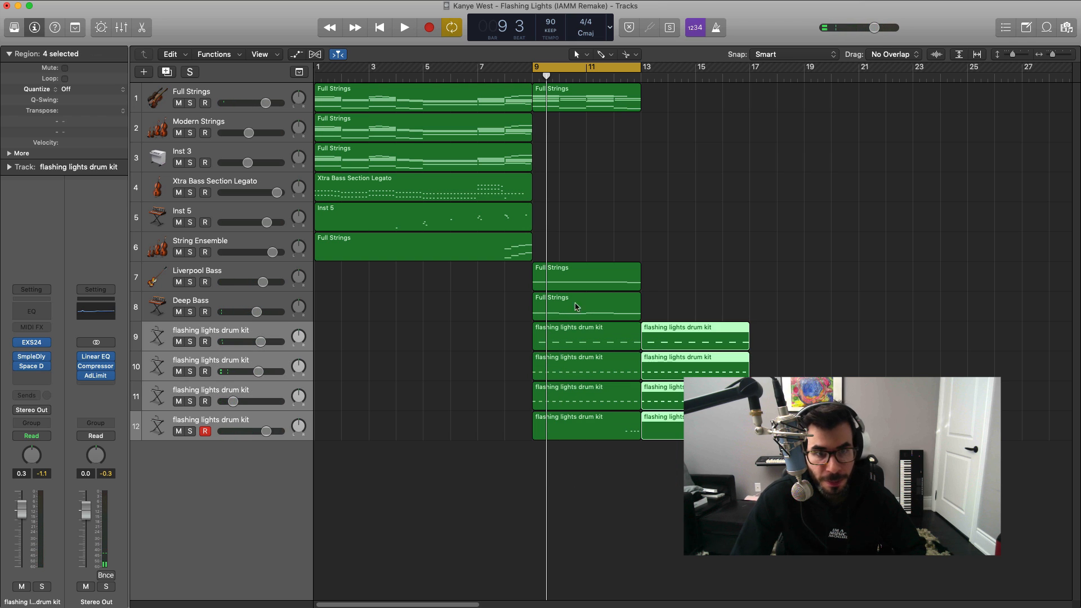
{"action": "left_click_drag", "start_coordinate": [631, 71], "coordinate": [739, 72]}
Create a new software instrument track with an empty channel strip and load Retro Synth on it.
{"action": "left_click", "coordinate": [145, 72]}
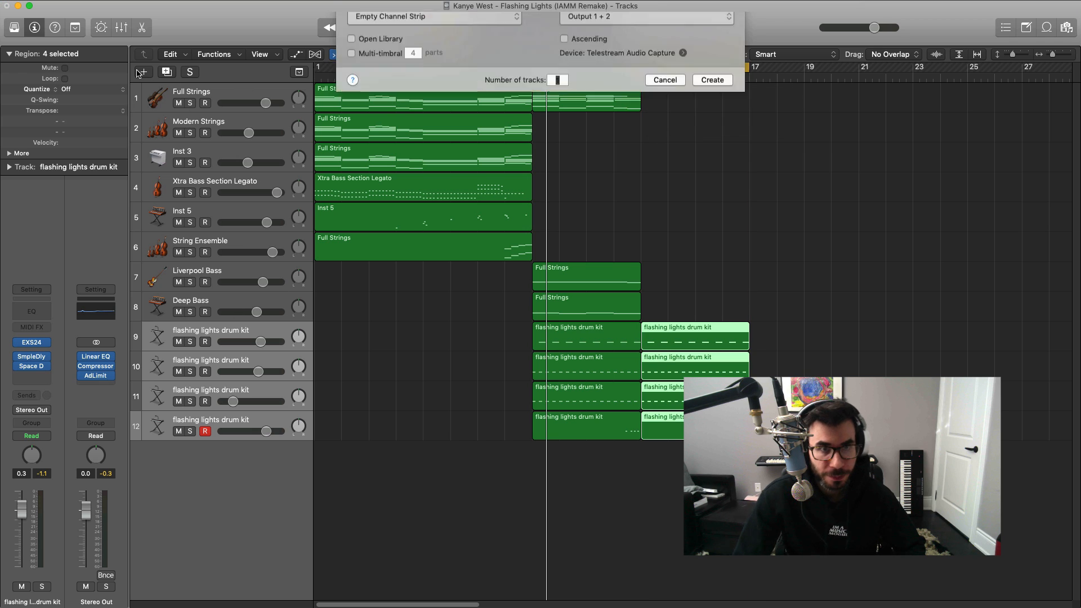
{"action": "key", "text": "Return"}
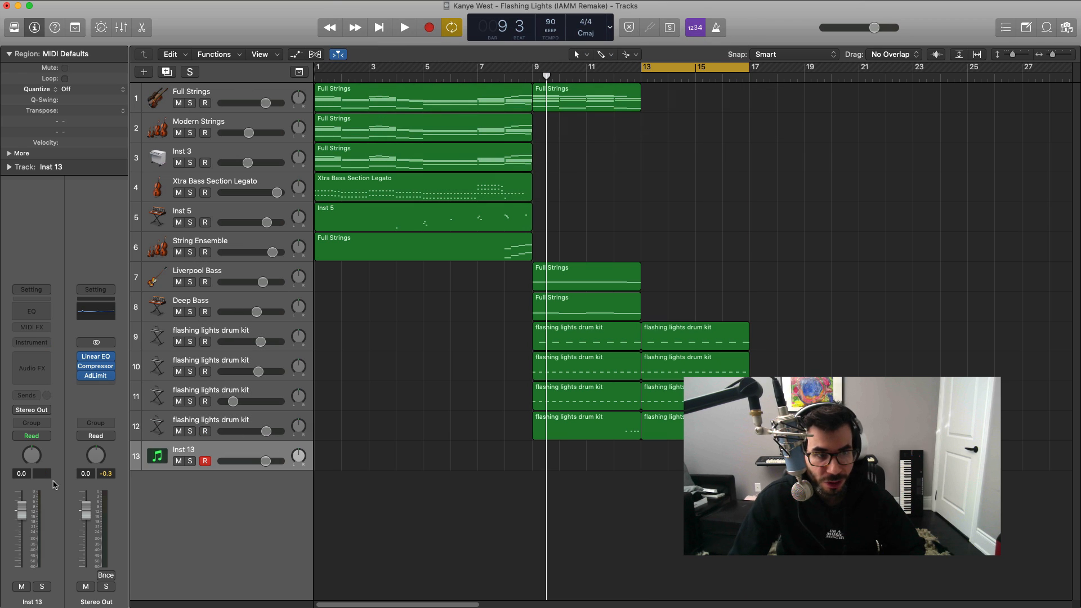
{"action": "left_click", "coordinate": [40, 357]}
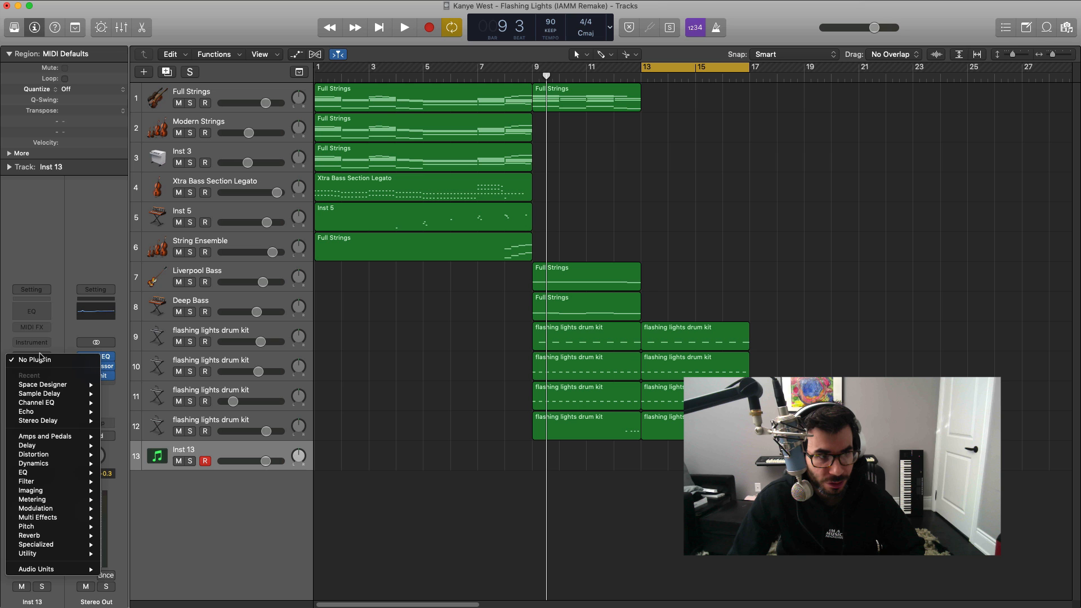
{"action": "left_click", "coordinate": [46, 341]}
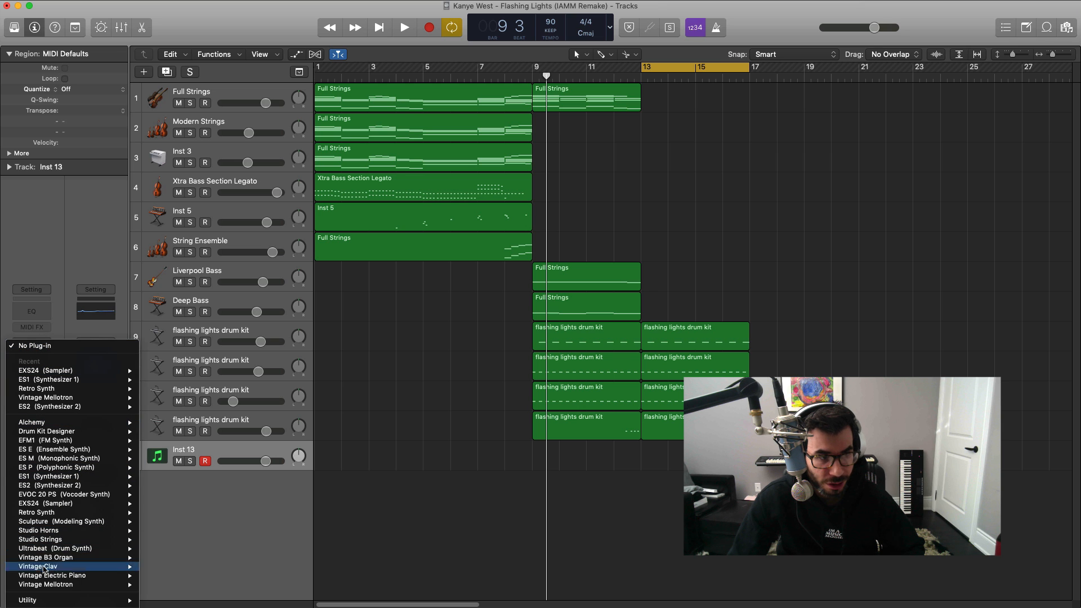
{"action": "left_click", "coordinate": [39, 390]}
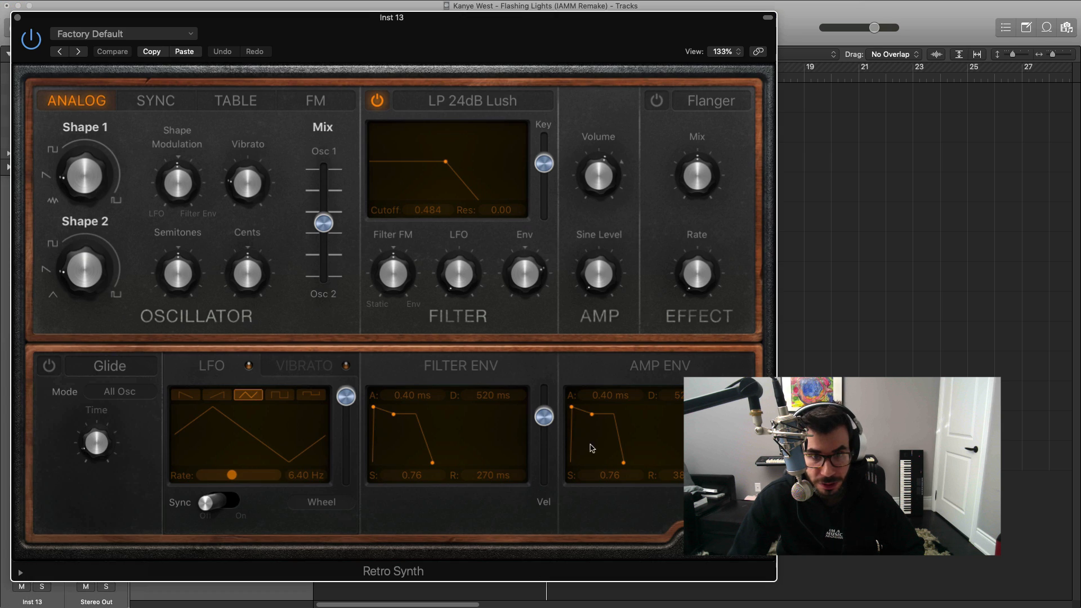
Load the Dance Basic Lead preset from the synth leads into Retro Synth and close the plug-in window.
{"action": "left_click_drag", "start_coordinate": [559, 29], "coordinate": [762, 17]}
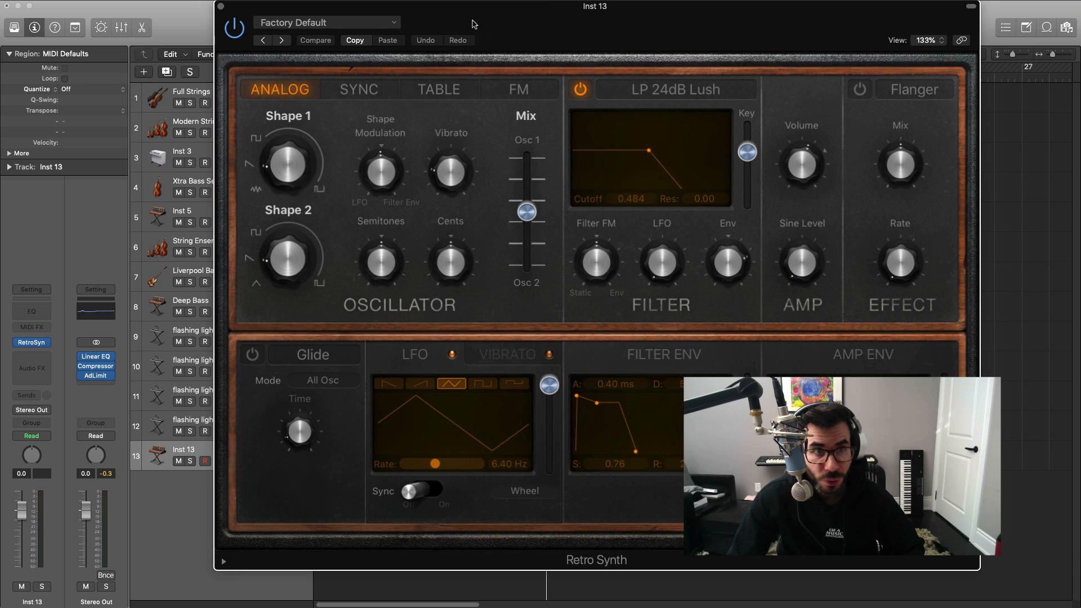
{"action": "left_click", "coordinate": [375, 29]}
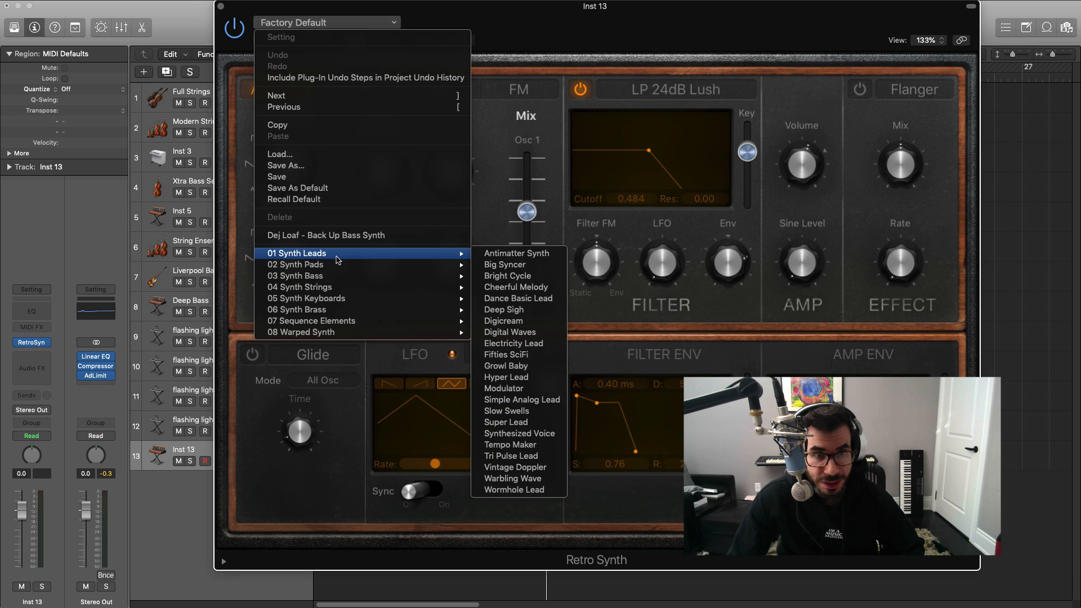
{"action": "left_click", "coordinate": [518, 299]}
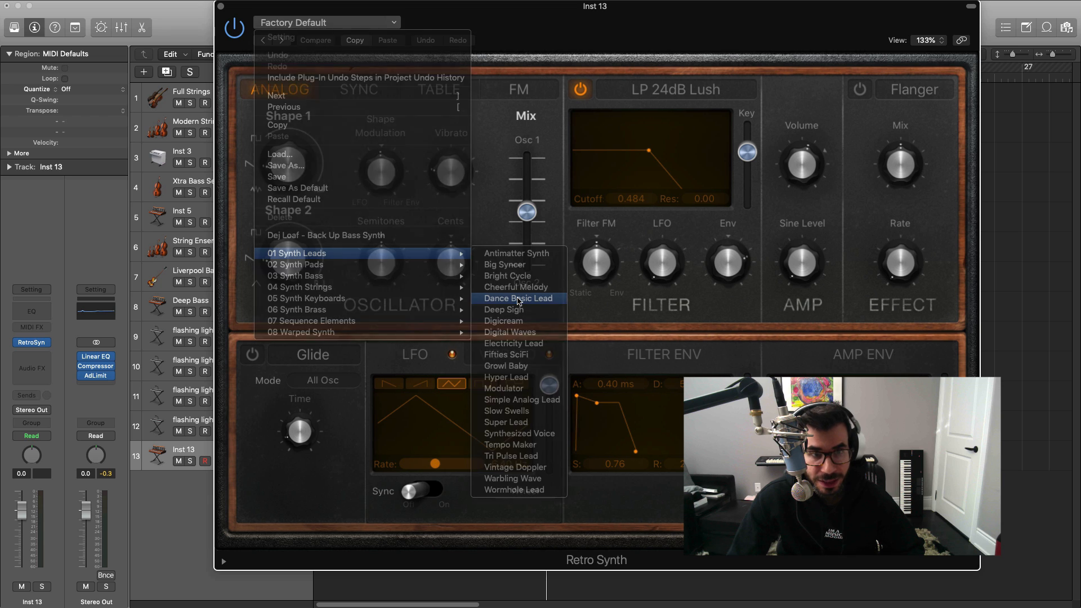
{"action": "left_click", "coordinate": [221, 6]}
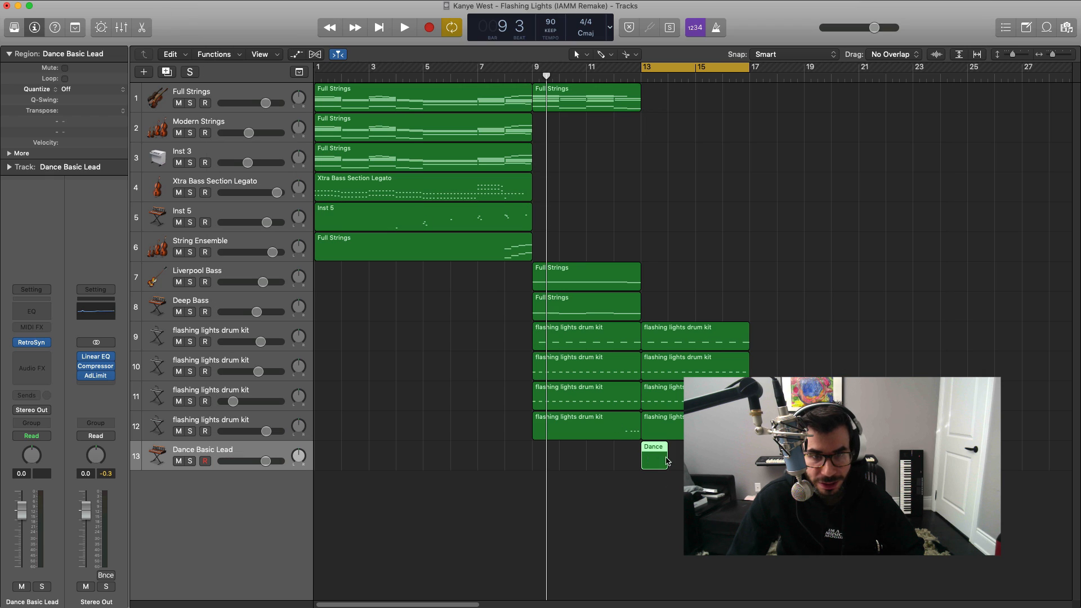
Extend the Dance Basic Lead region from bar 13 to bar 17 and enter a D3, F#3 and A3 chord at its start.
{"action": "left_click_drag", "start_coordinate": [667, 461], "coordinate": [749, 461]}
{"action": "double_click", "coordinate": [698, 461]}
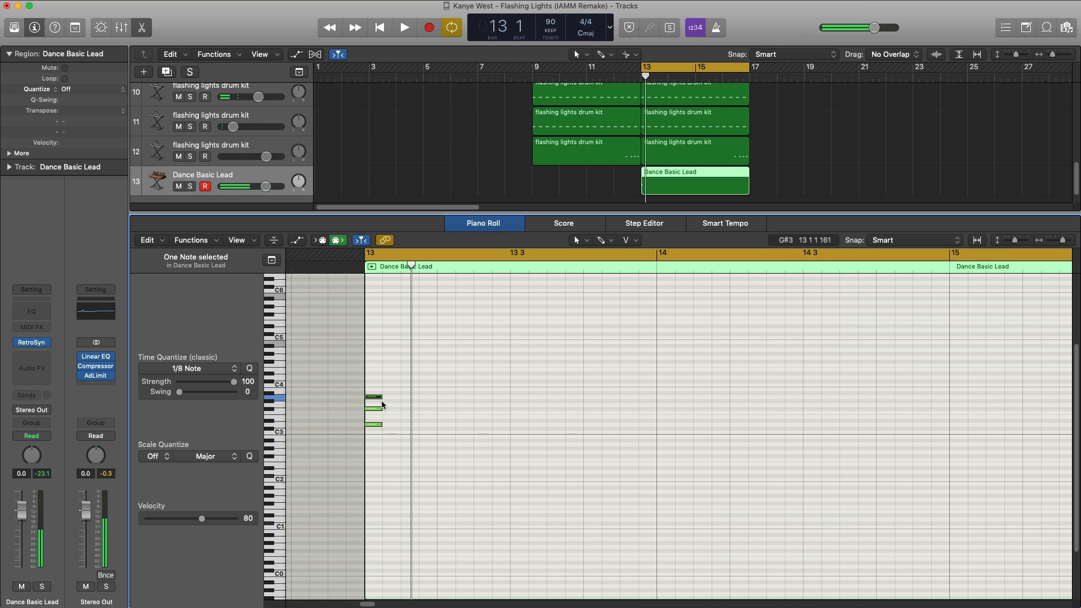
{"action": "key", "text": "space"}
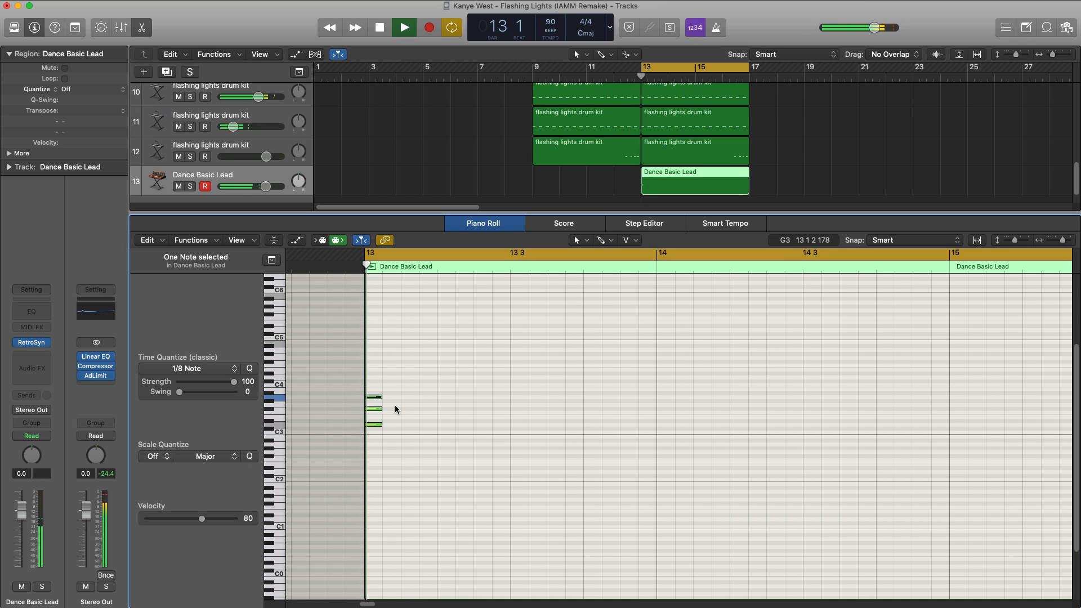
{"action": "key", "text": "space"}
Repeat the D chord as two short stabs late in beat 1 of bar 13 and one long chord on beat 2.
{"action": "left_click_drag", "start_coordinate": [397, 447], "coordinate": [421, 399]}
{"action": "key", "text": "space"}
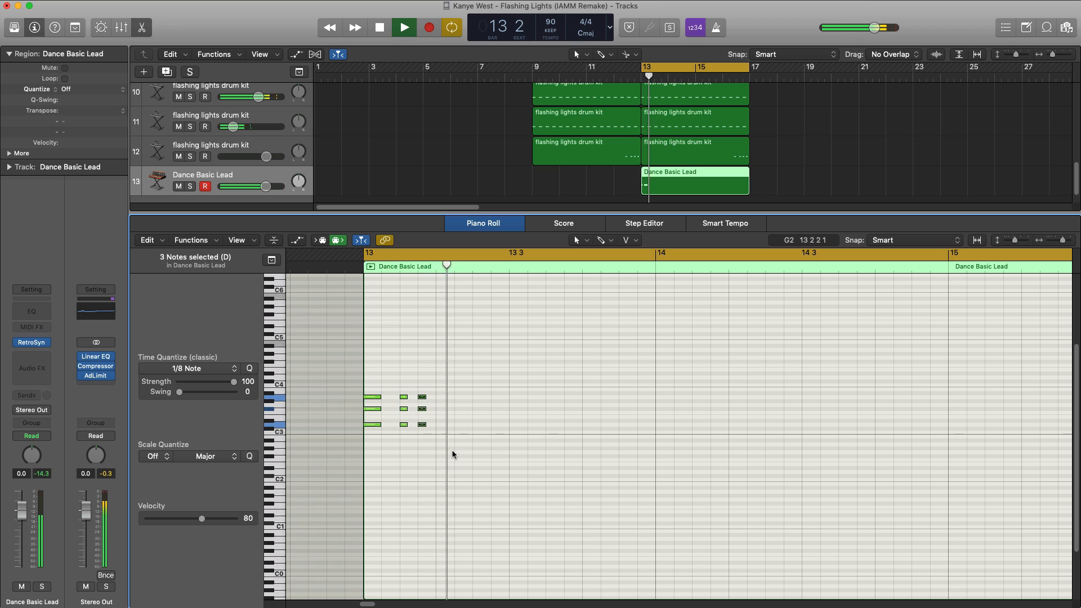
{"action": "key", "text": "space"}
{"action": "left_click_drag", "start_coordinate": [454, 453], "coordinate": [369, 393]}
{"action": "left_click_drag", "start_coordinate": [470, 455], "coordinate": [512, 389]}
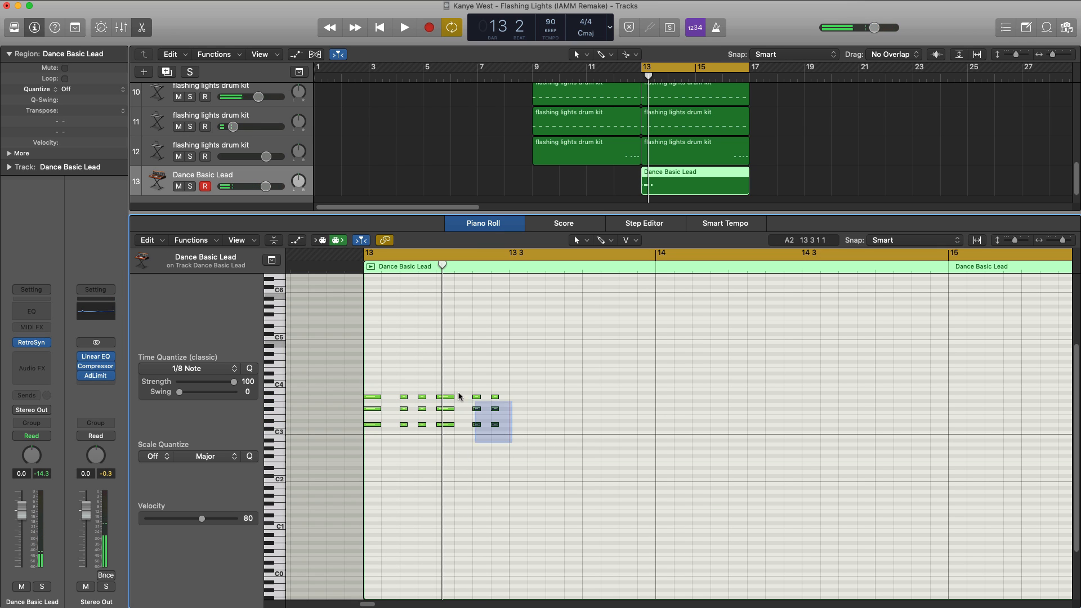
{"action": "key", "text": "Delete"}
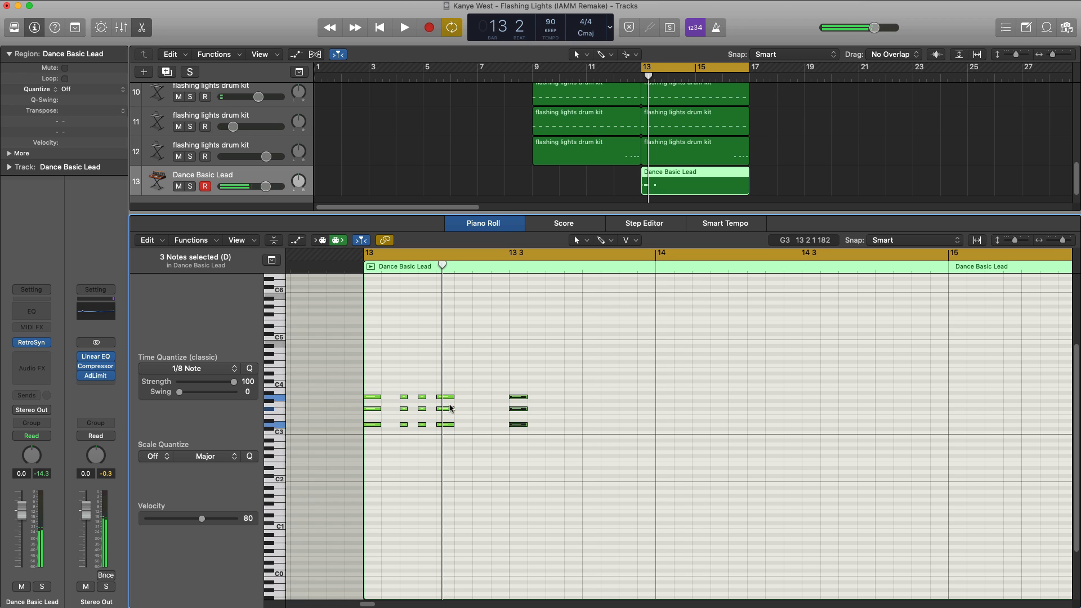
Place a long D chord halfway through beat 2 and copy the two short stabs to the start of beat 3.
{"action": "left_click_drag", "start_coordinate": [507, 444], "coordinate": [524, 445]}
{"action": "left_click_drag", "start_coordinate": [521, 398], "coordinate": [484, 398]}
{"action": "key", "text": "space"}
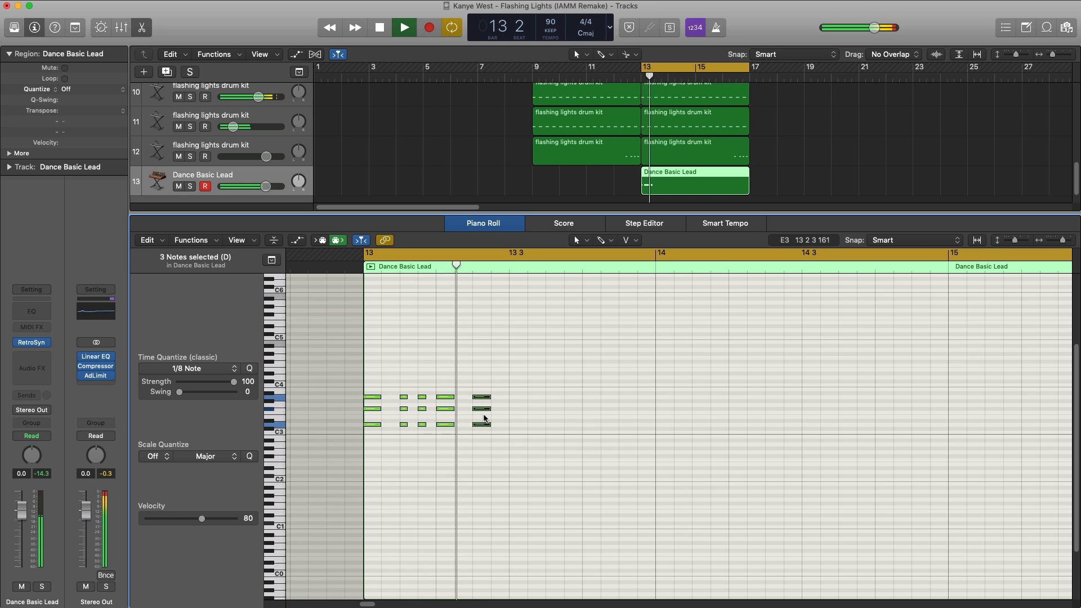
{"action": "key", "text": "space"}
{"action": "left_click_drag", "start_coordinate": [417, 415], "coordinate": [513, 401]}
{"action": "key", "text": "space"}
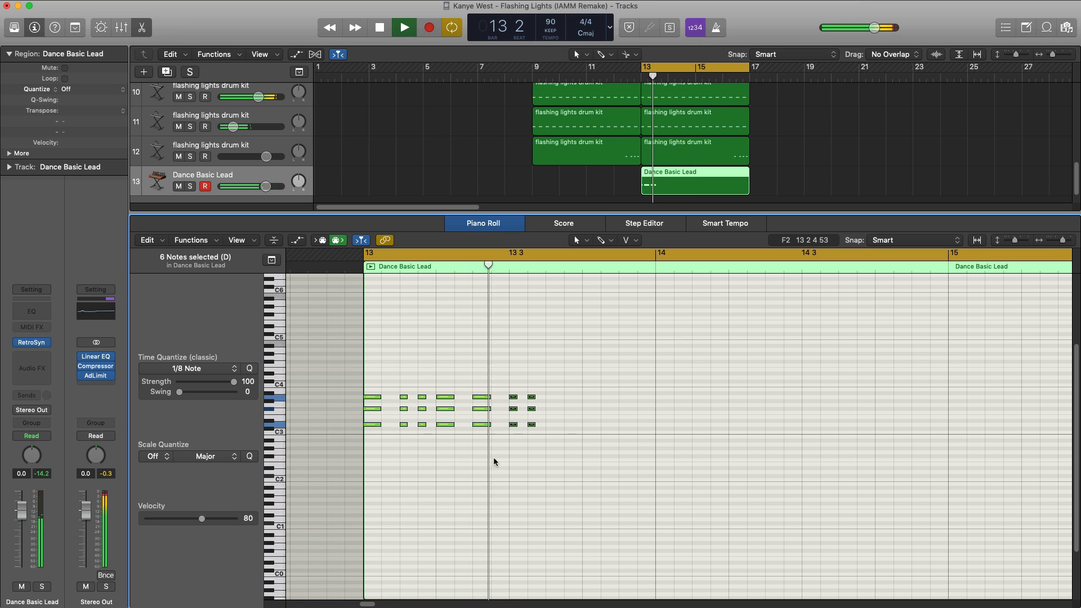
{"action": "key", "text": "space"}
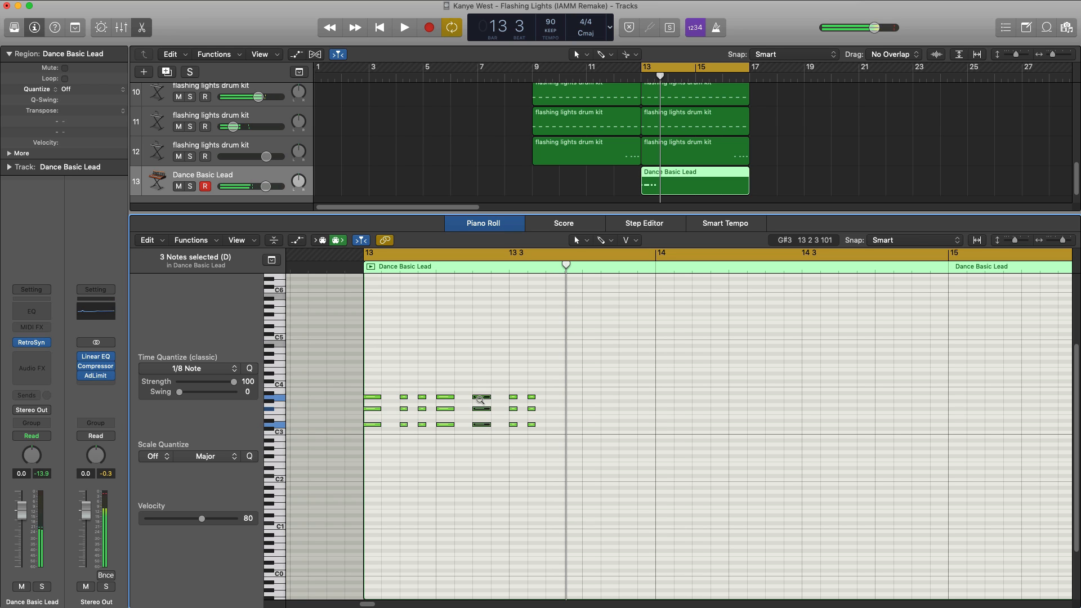
Copy the long D chord to the middle of beat 3, add C#3 and C#4 to it, and play it back.
{"action": "left_click_drag", "start_coordinate": [491, 399], "coordinate": [556, 401]}
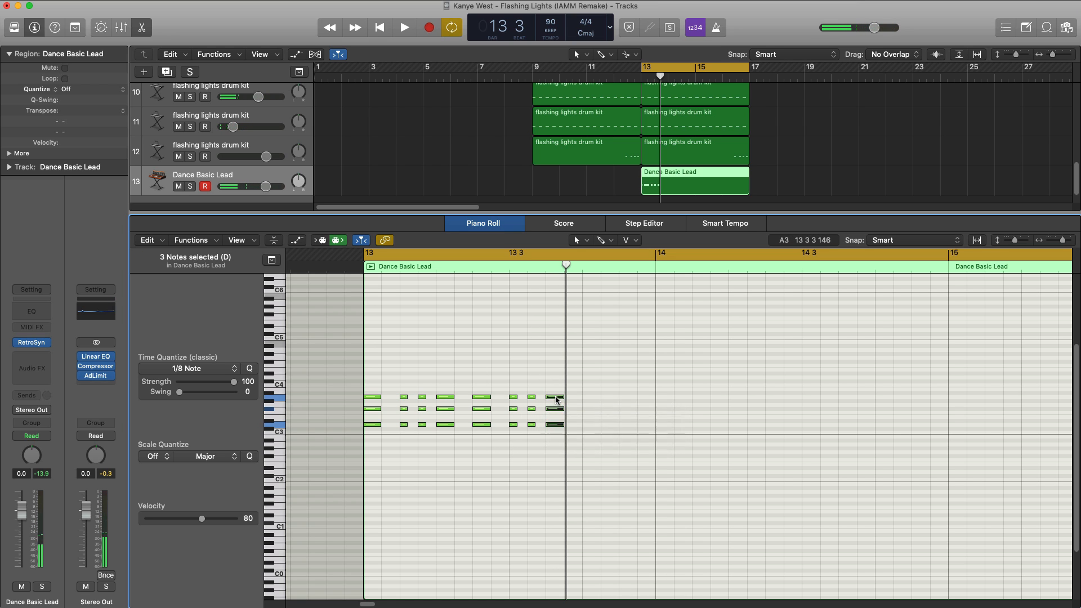
{"action": "key", "text": "space"}
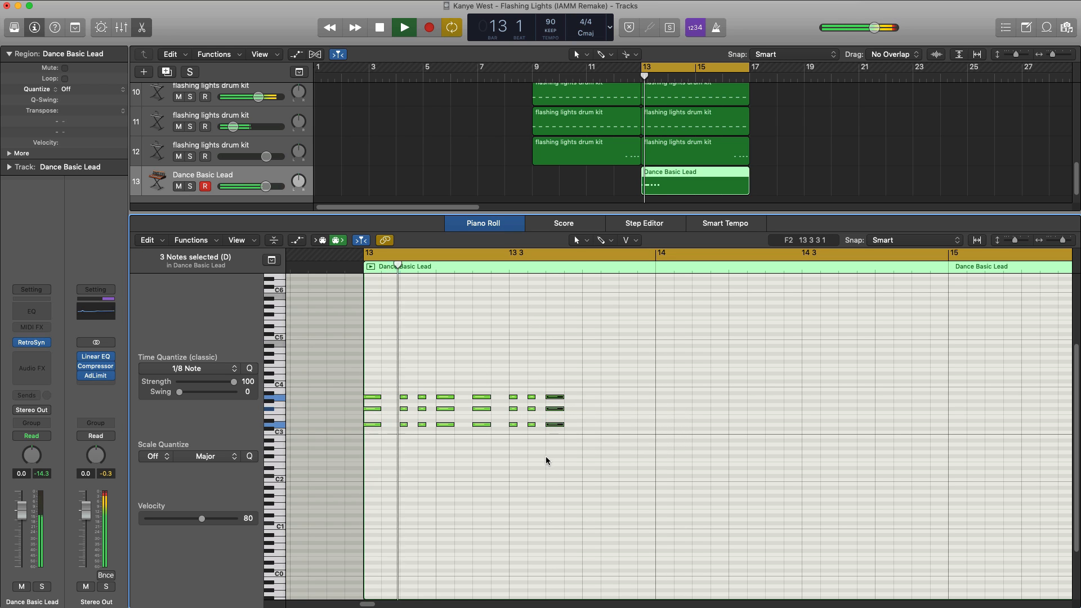
{"action": "key", "text": "space"}
{"action": "left_click", "coordinate": [551, 426]}
{"action": "key", "text": "space"}
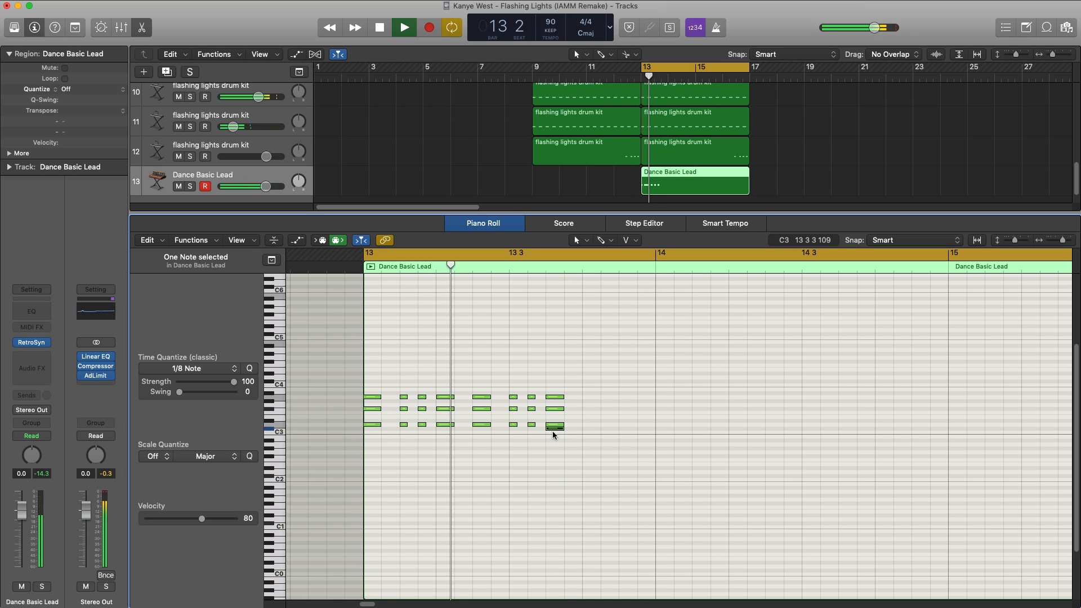
{"action": "left_click_drag", "start_coordinate": [551, 426], "coordinate": [552, 382]}
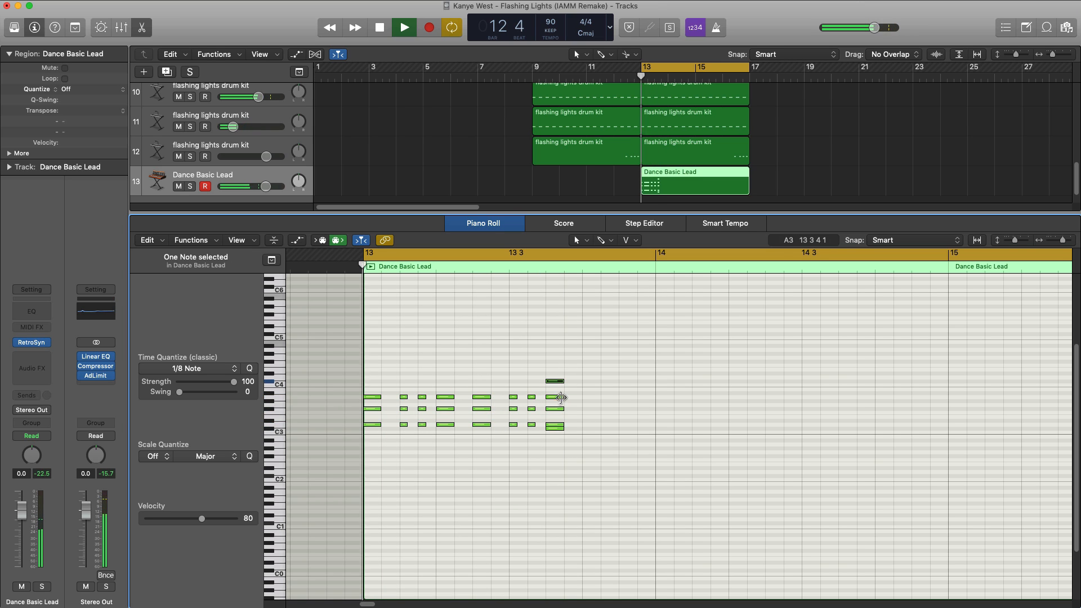
{"action": "mouse_move", "coordinate": [562, 398]}
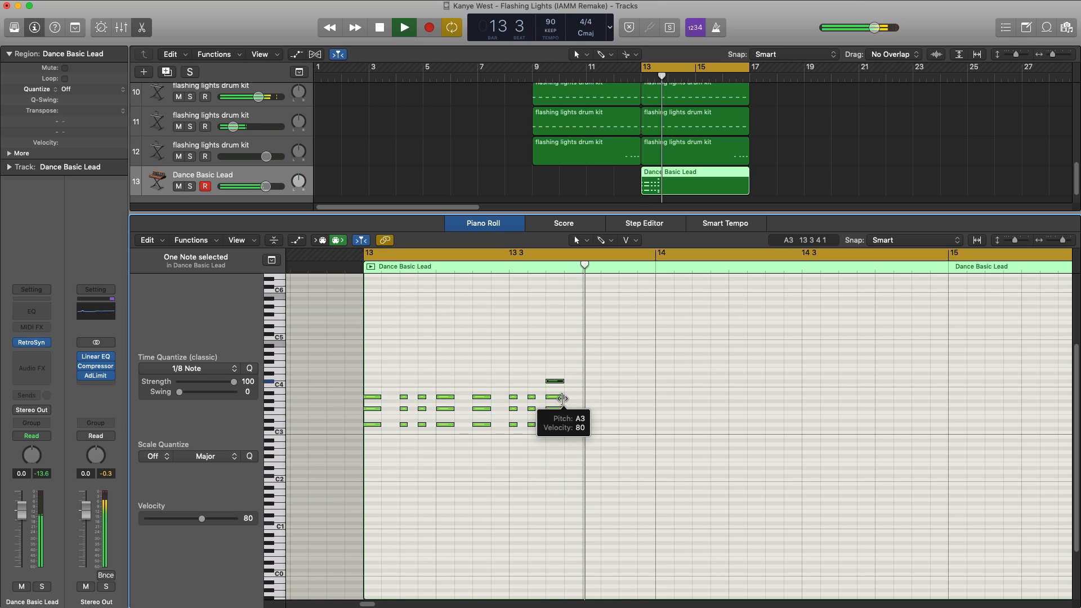
{"action": "key", "text": "space"}
{"action": "key", "text": "space"}
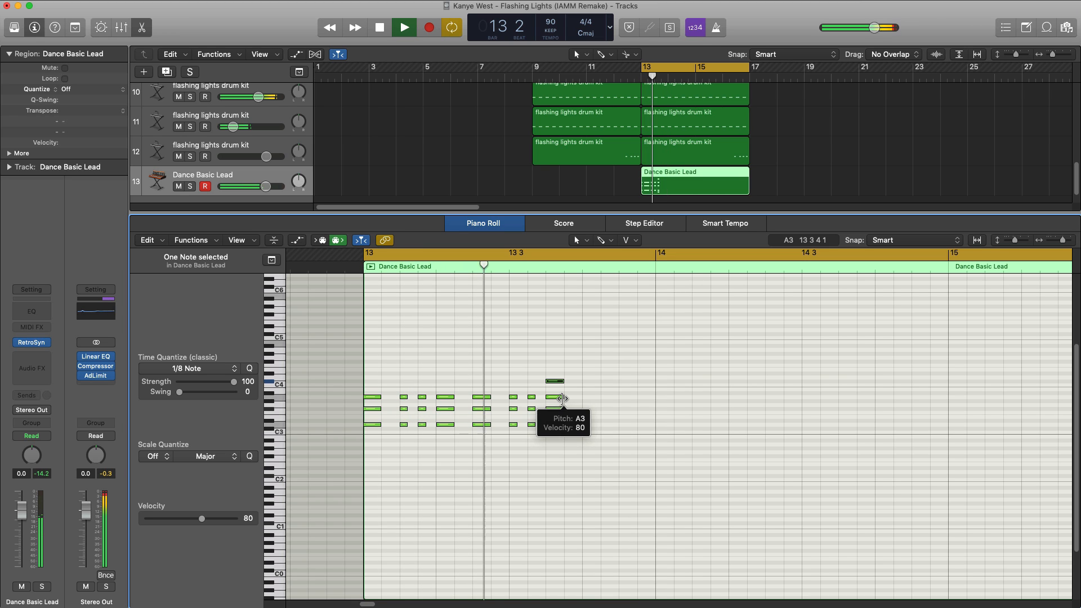
{"action": "key", "text": "space"}
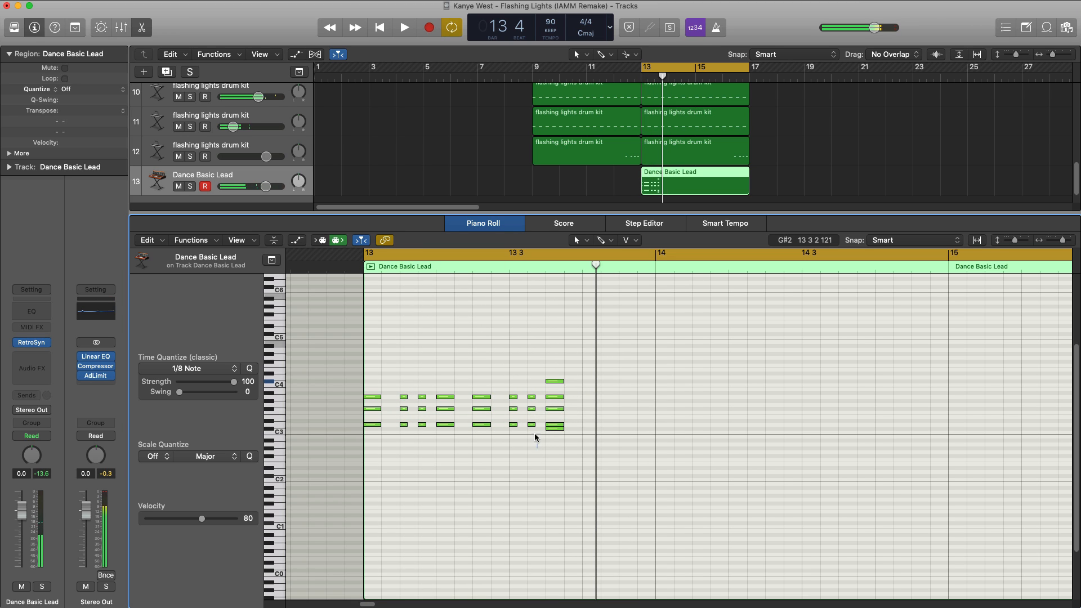
Copy the short D chord to beat 4 of bar 13 and add a B3 note above it.
{"action": "left_click_drag", "start_coordinate": [530, 401], "coordinate": [588, 399]}
{"action": "left_click", "coordinate": [596, 396]}
{"action": "left_click", "coordinate": [586, 369]}
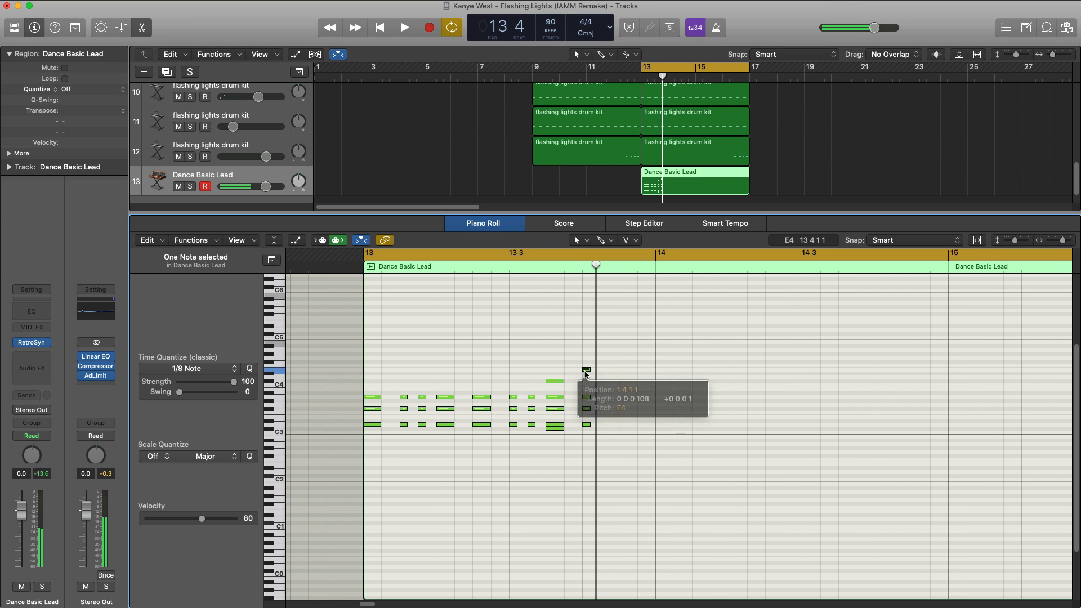
{"action": "key", "text": "space"}
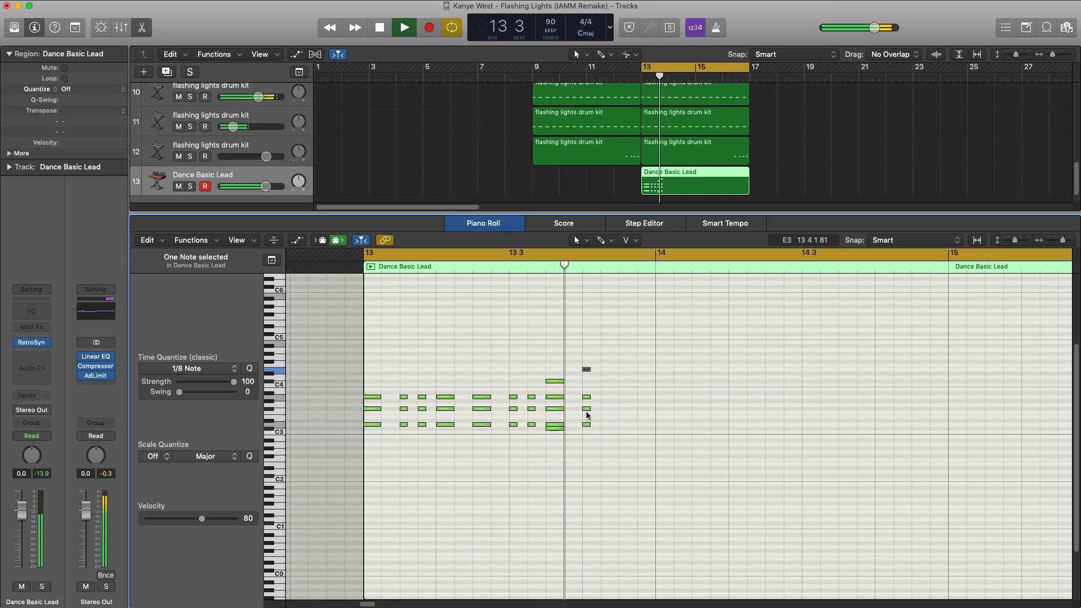
{"action": "key", "text": "space"}
{"action": "left_click_drag", "start_coordinate": [586, 369], "coordinate": [586, 391]}
{"action": "key", "text": "space"}
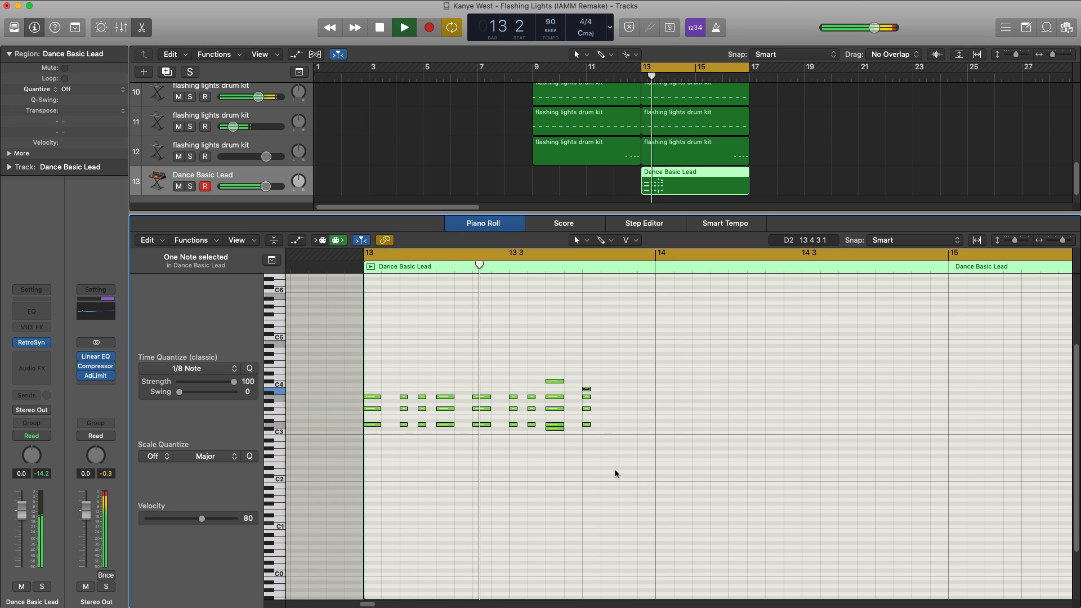
{"action": "key", "text": "space"}
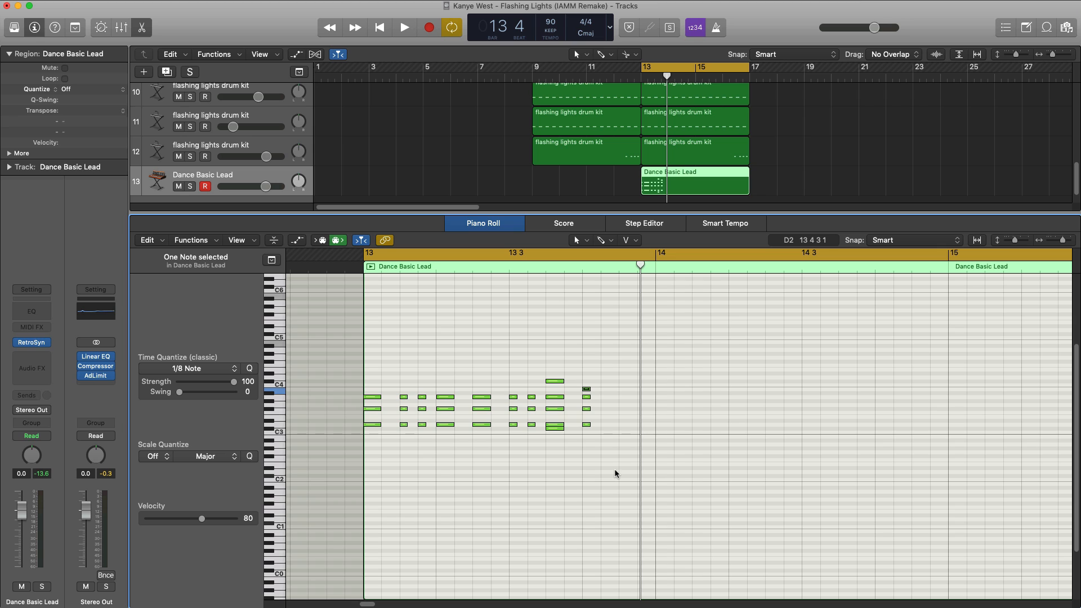
Turn the beat 4 chord into B minor by removing its A3 and adding a B2 below.
{"action": "key", "text": "space"}
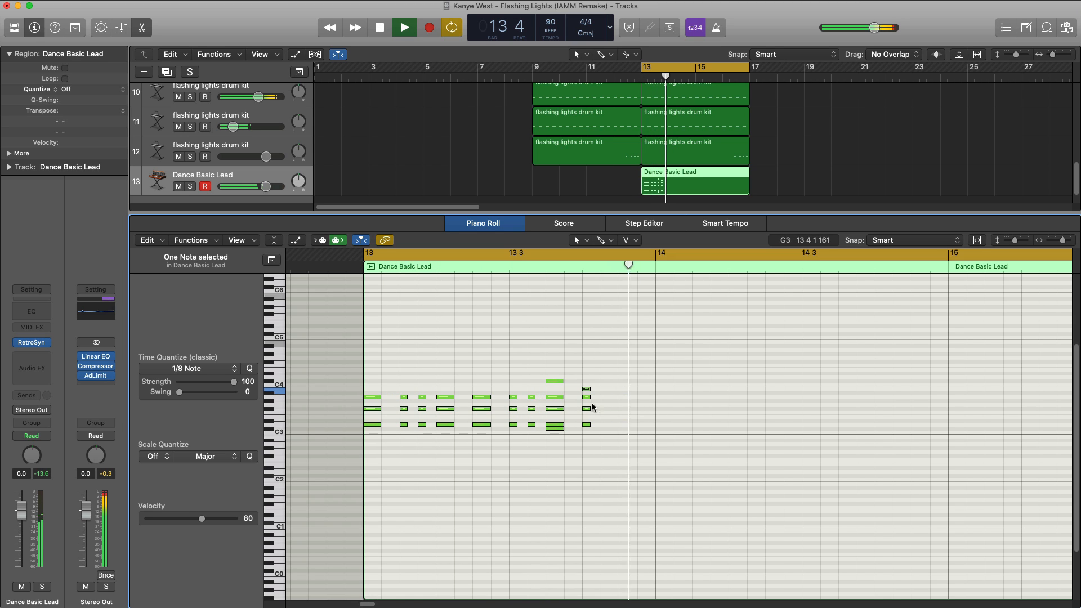
{"action": "key", "text": "space"}
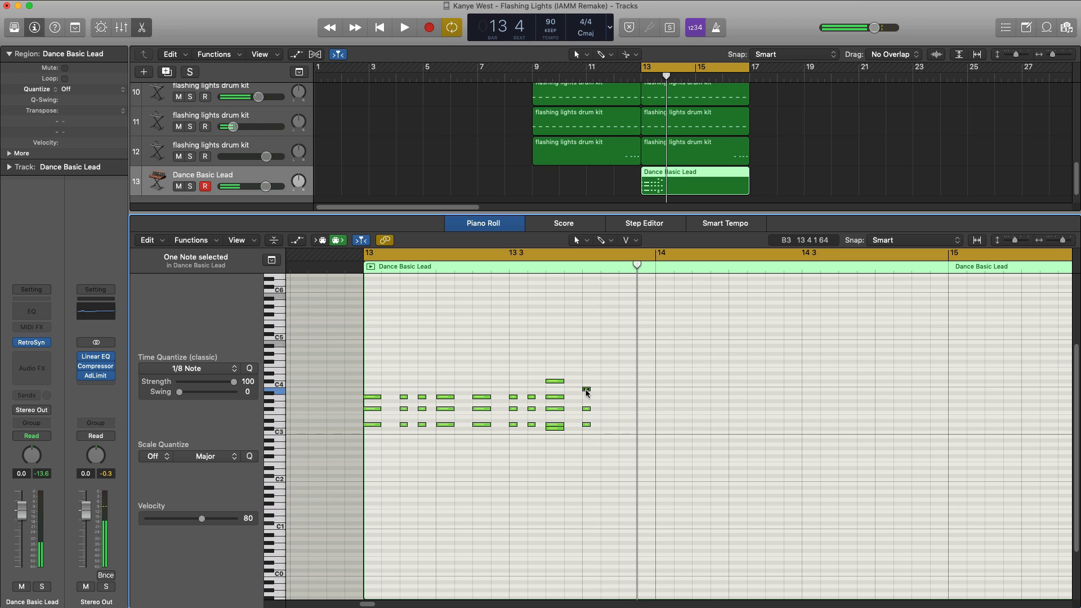
{"action": "left_click", "coordinate": [586, 436]}
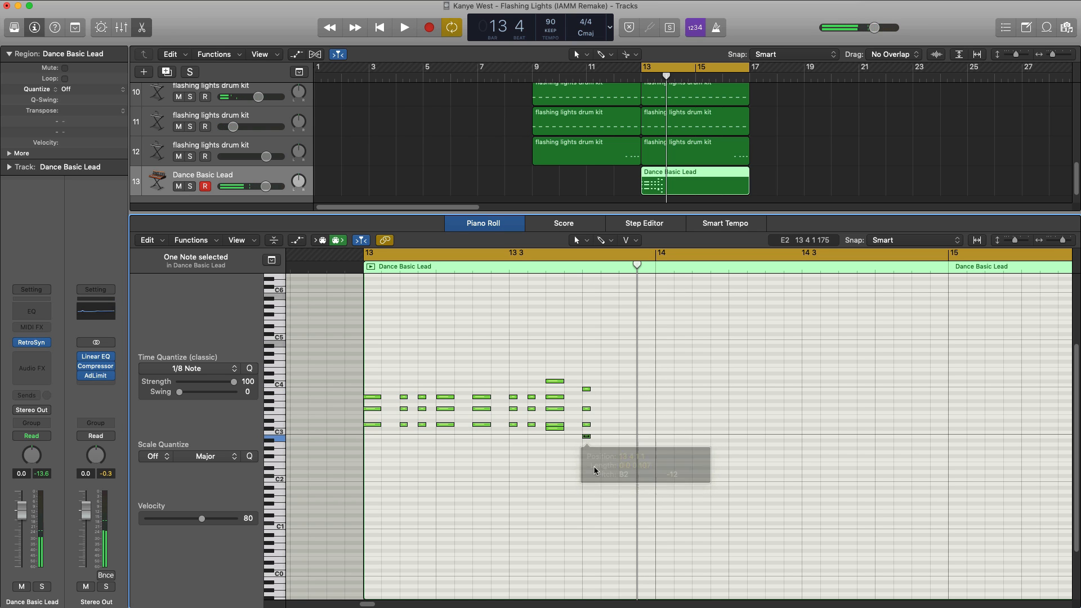
{"action": "key", "text": "space"}
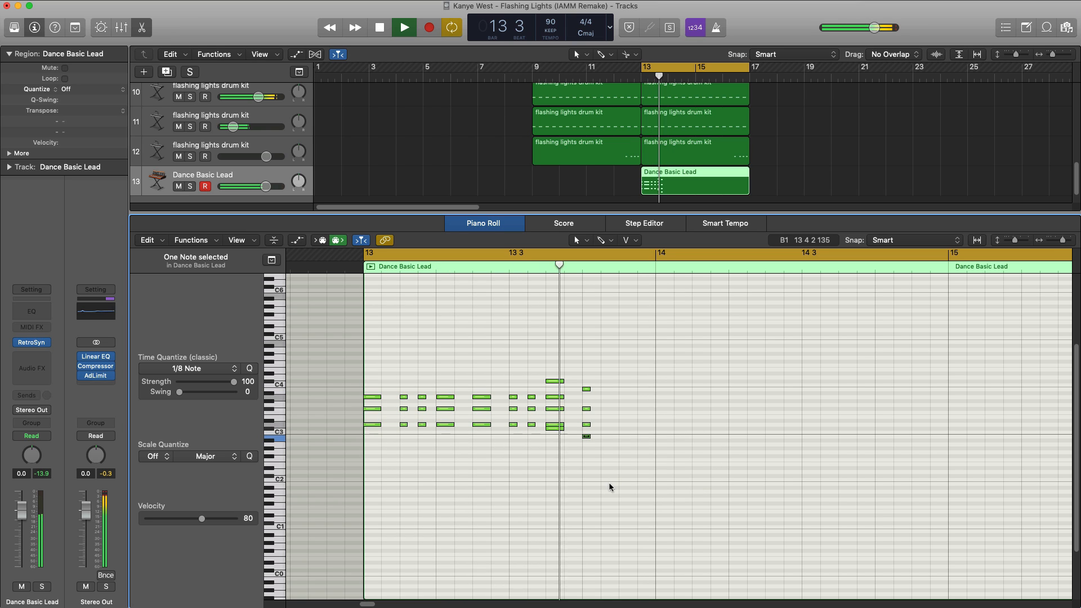
{"action": "key", "text": "space"}
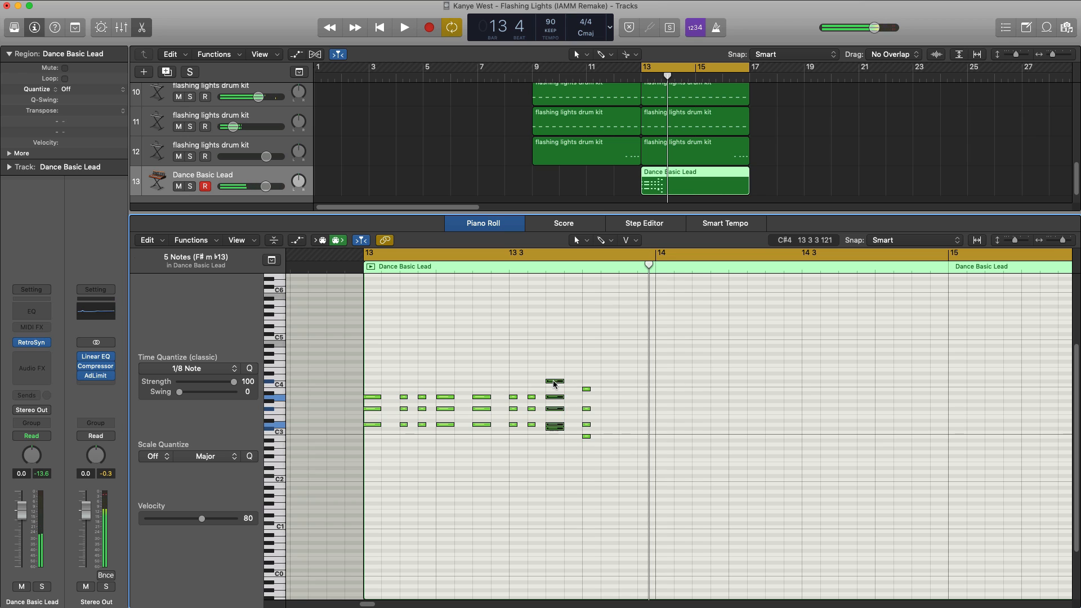
Copy the five-note chord from beat 3 to the middle of beat 4 and play the pattern back.
{"action": "left_click_drag", "start_coordinate": [555, 383], "coordinate": [629, 384]}
{"action": "key", "text": "space"}
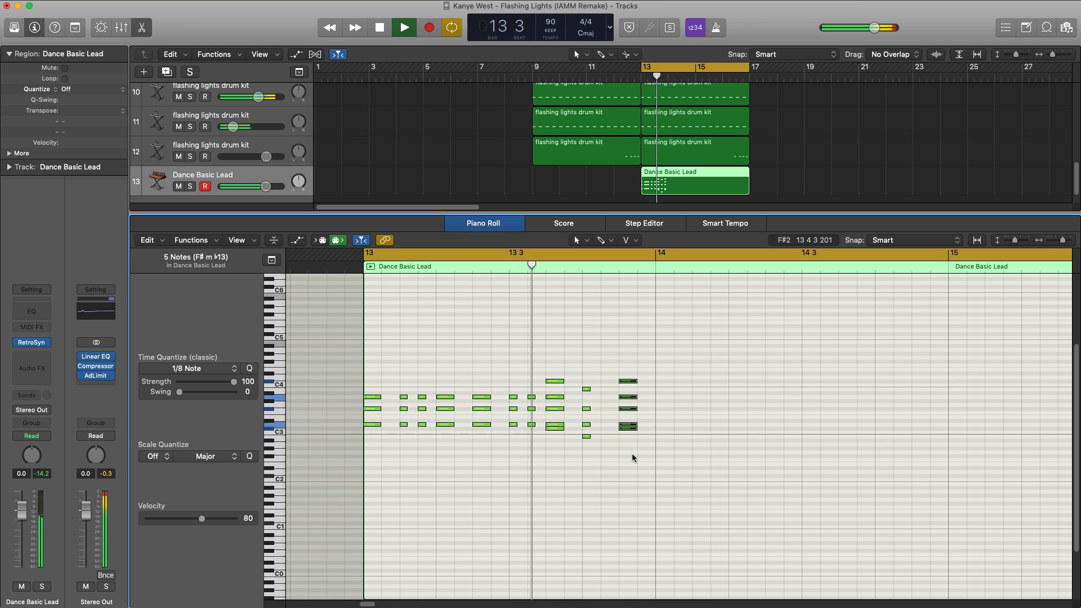
{"action": "key", "text": "space"}
{"action": "key", "text": "space"}
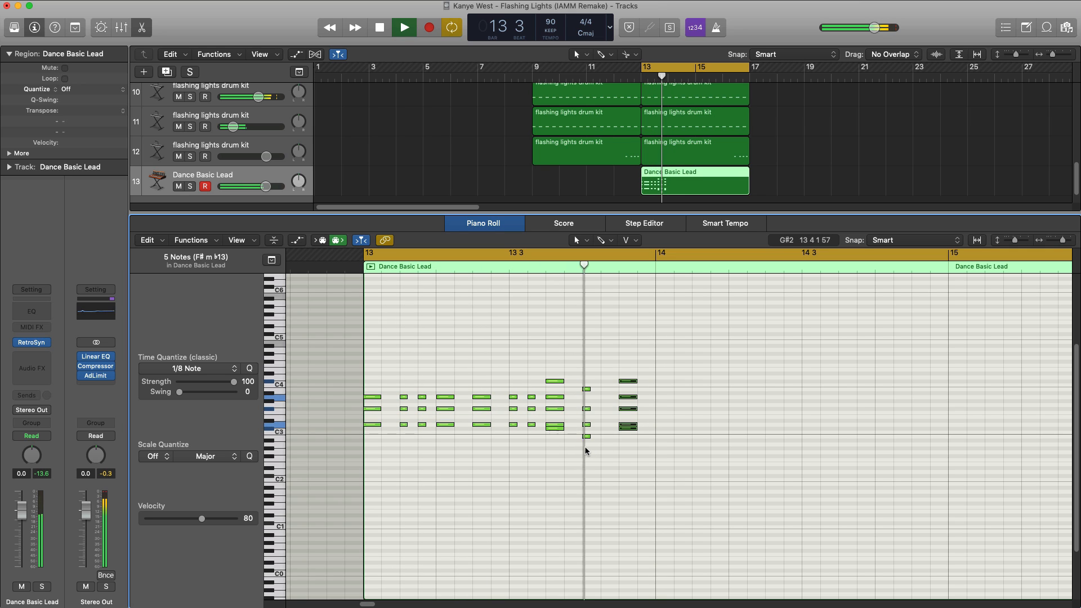
{"action": "key", "text": "space"}
Try a second short B minor chord one sixteenth after beat 4 and listen to it.
{"action": "left_click_drag", "start_coordinate": [586, 451], "coordinate": [606, 389]}
{"action": "key", "text": "space"}
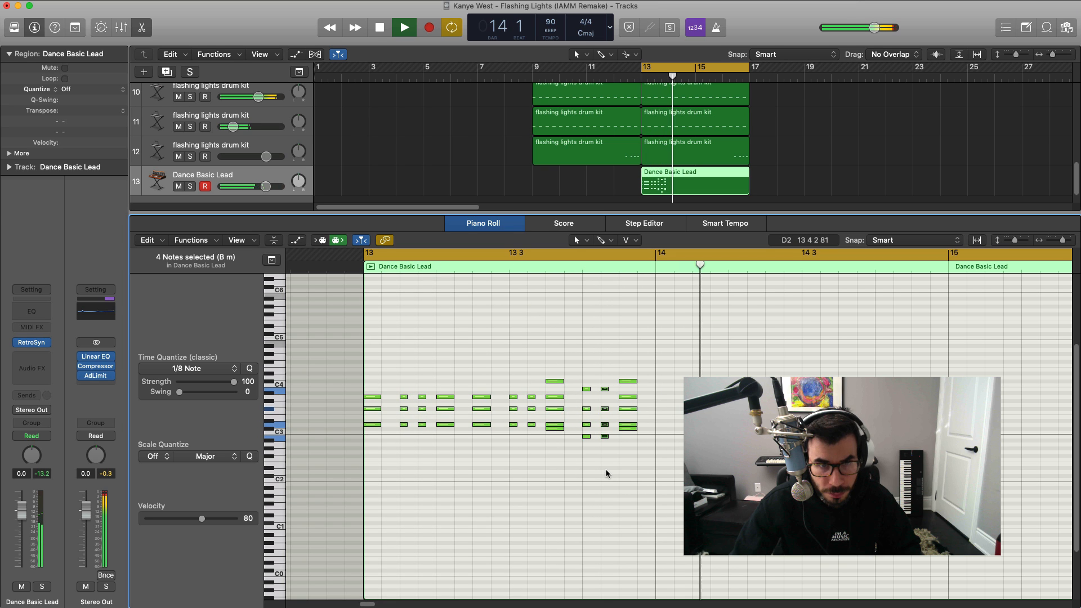
{"action": "key", "text": "space"}
{"action": "key", "text": "space"}
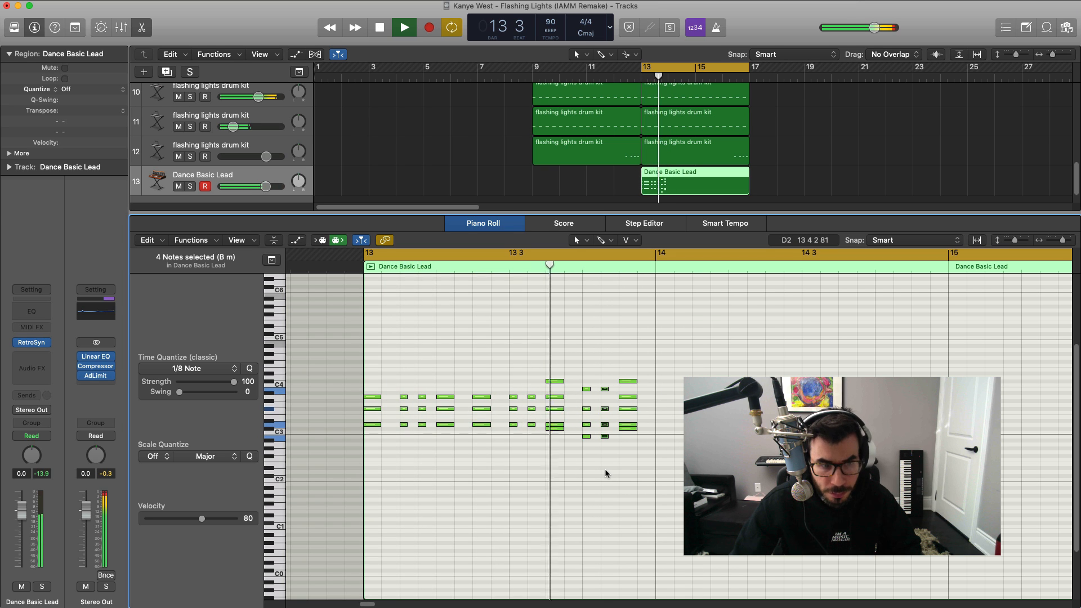
{"action": "key", "text": "space"}
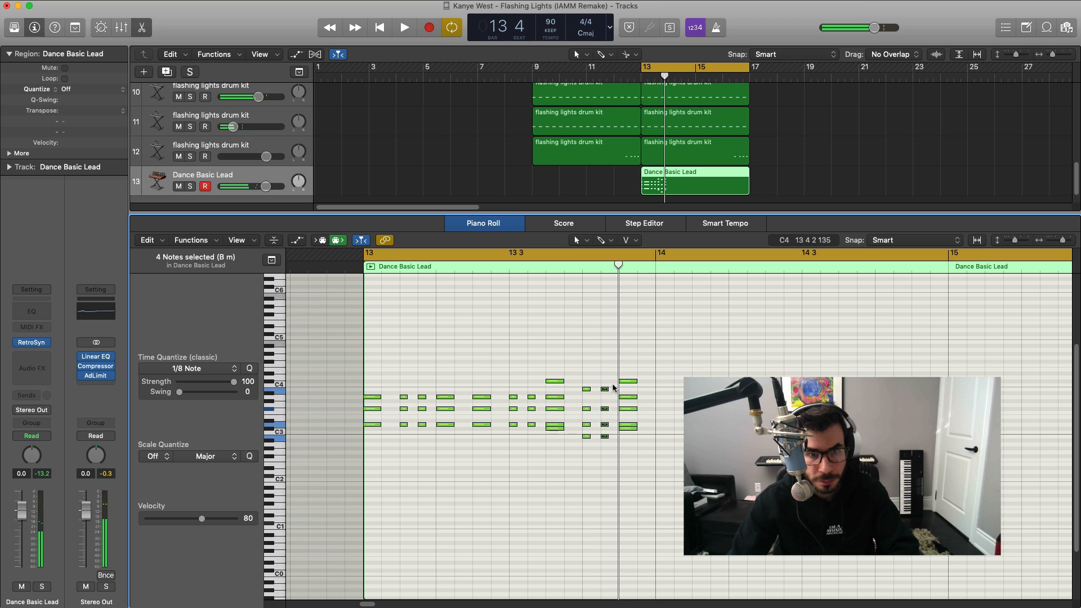
Move the last five-note chord to the second sixteenth of beat 4 and copy it to the fourth sixteenth.
{"action": "left_click_drag", "start_coordinate": [614, 387], "coordinate": [646, 383]}
{"action": "key", "text": "space"}
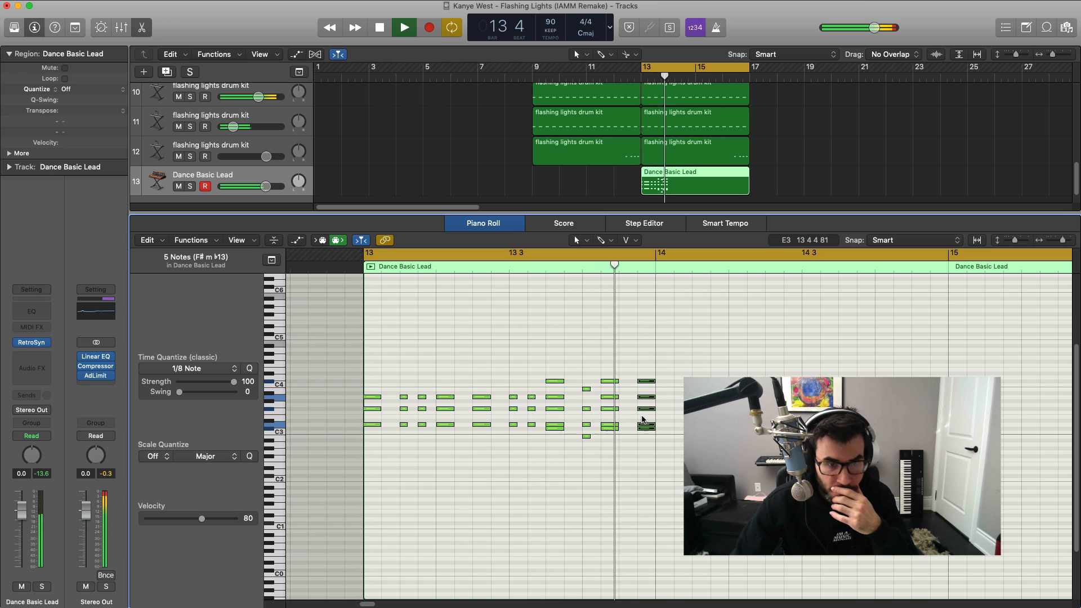
{"action": "key", "text": "space"}
{"action": "key", "text": "space"}
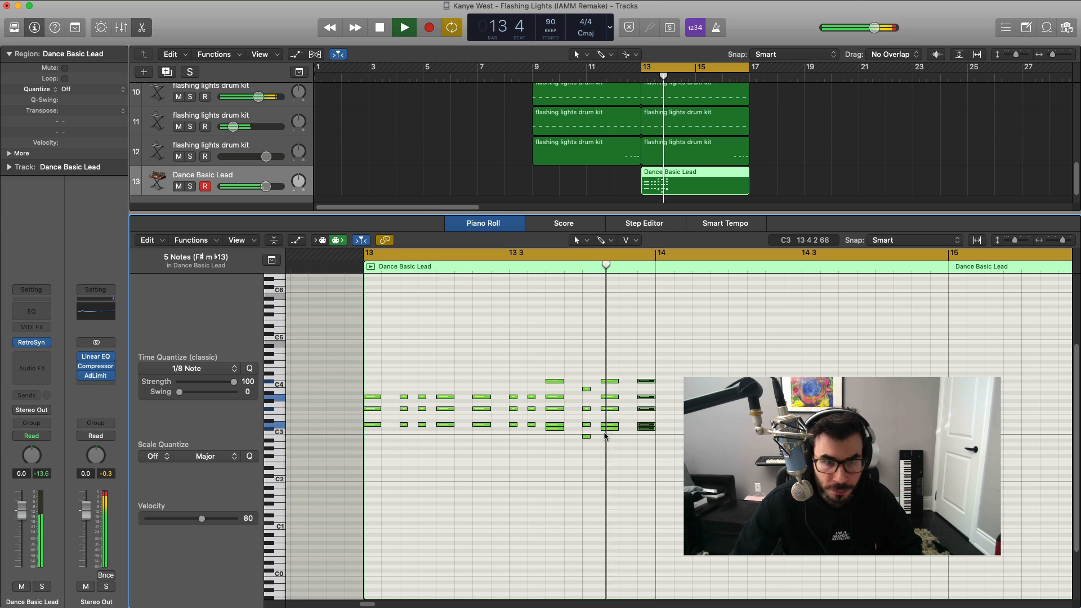
Copy all the chords of bar 13 into bars 14, 15 and 16 and play the full pattern.
{"action": "key", "text": "space"}
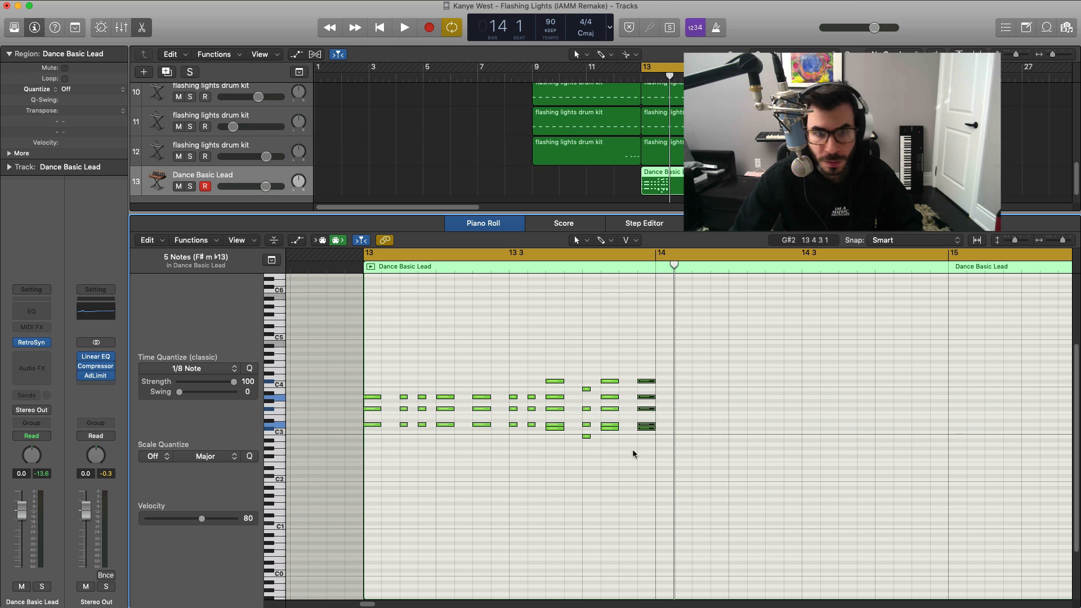
{"action": "left_click_drag", "start_coordinate": [698, 452], "coordinate": [186, 349]}
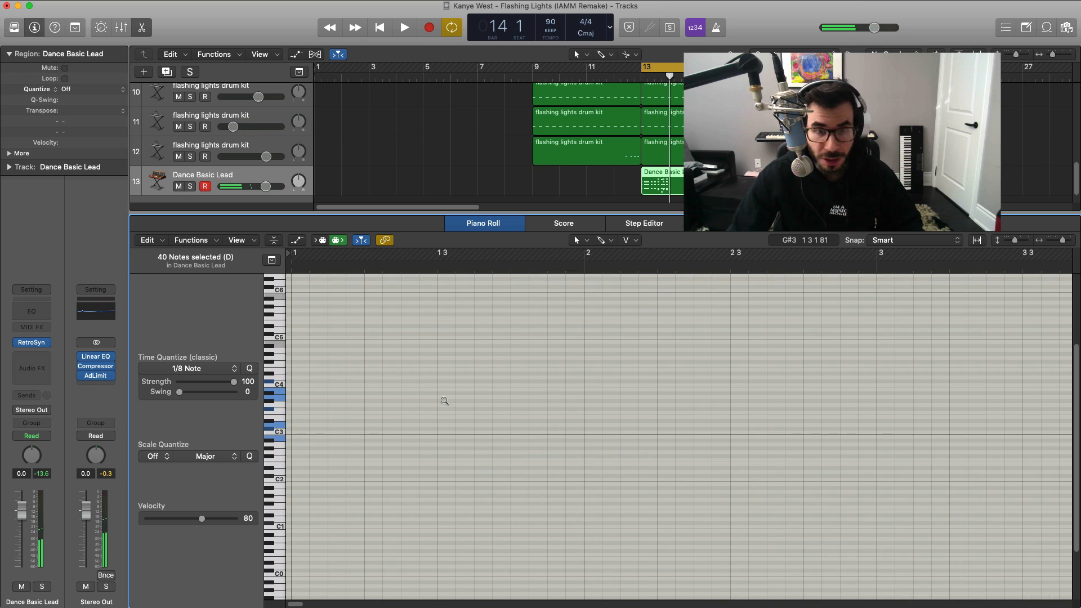
{"action": "left_click", "coordinate": [444, 400], "text": "ctrl+alt"}
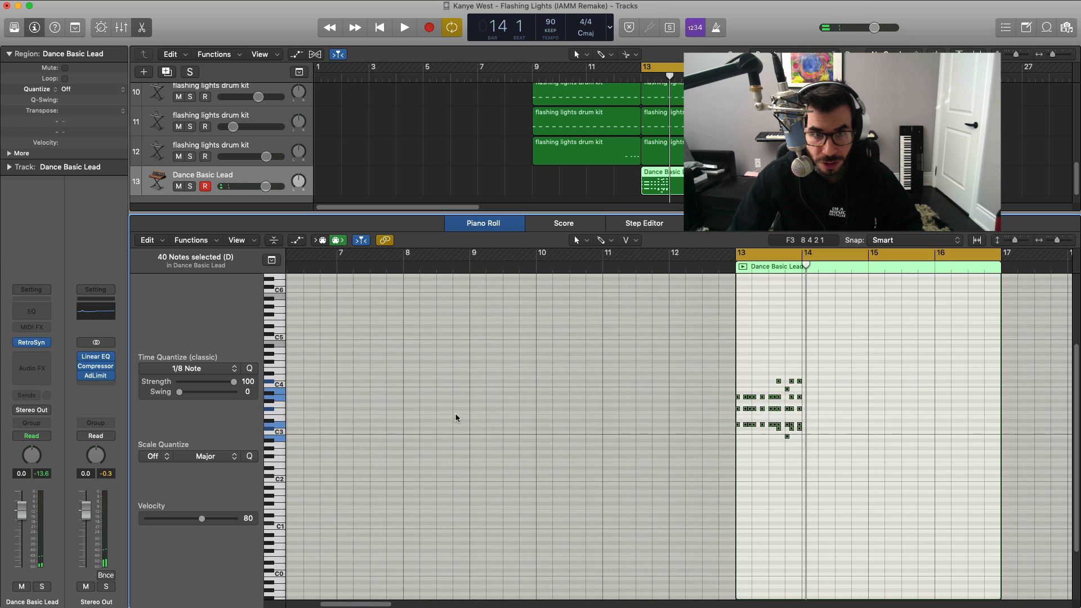
{"action": "left_click_drag", "start_coordinate": [761, 459], "coordinate": [561, 348]}
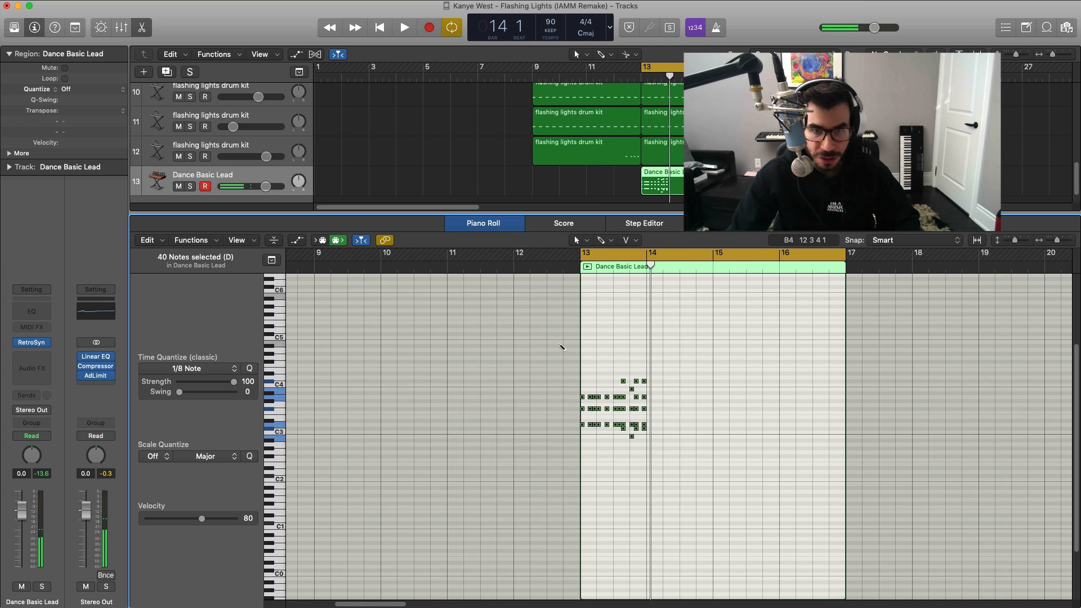
{"action": "key", "text": "space"}
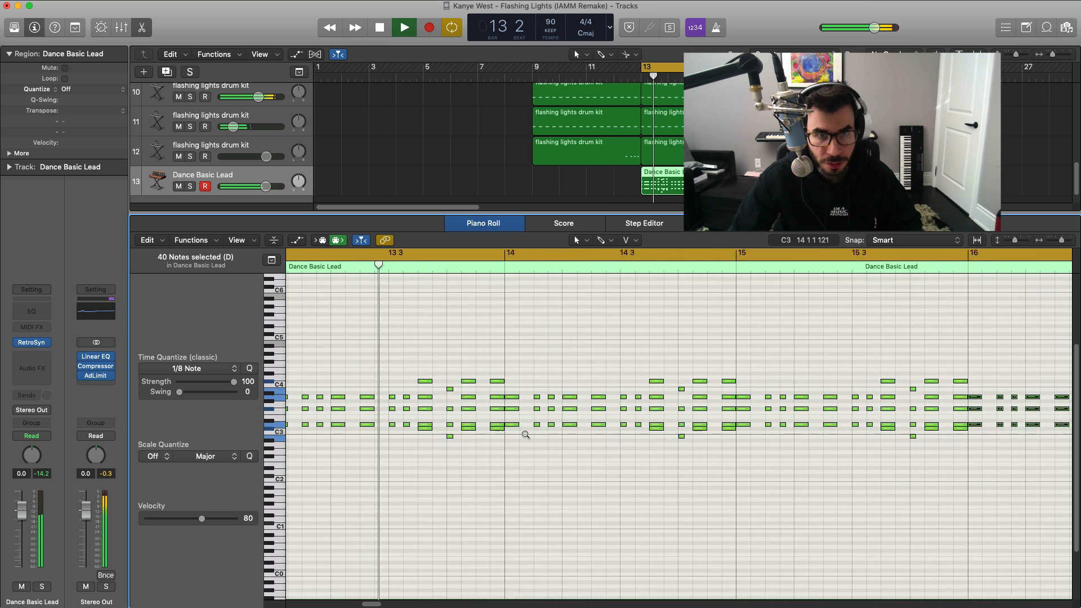
{"action": "left_click", "coordinate": [525, 434], "text": "ctrl+alt"}
{"action": "left_click", "coordinate": [525, 435], "text": "ctrl+alt"}
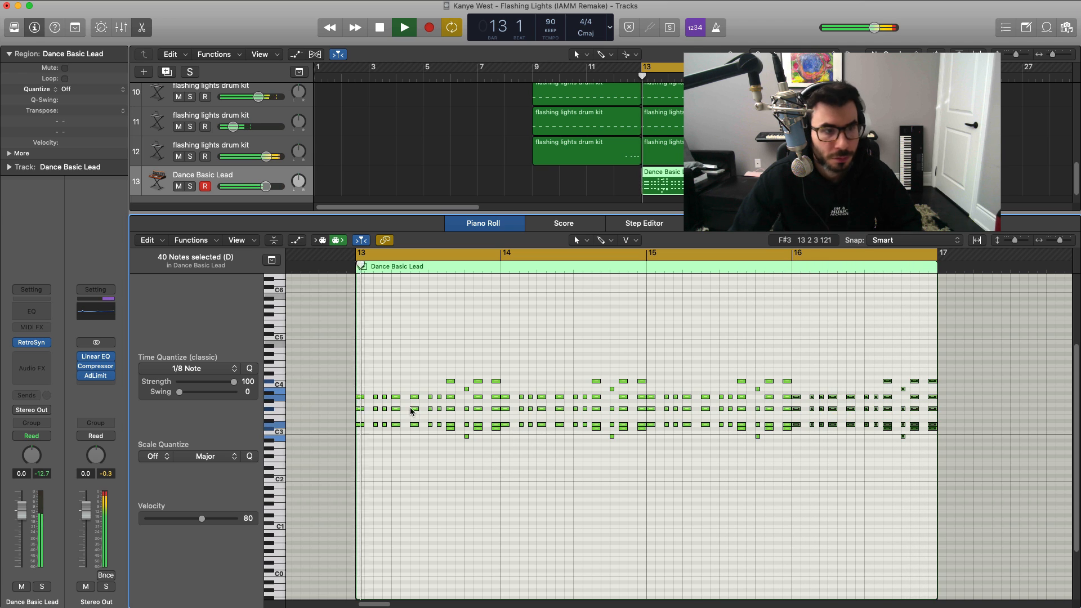
{"action": "key", "text": "space"}
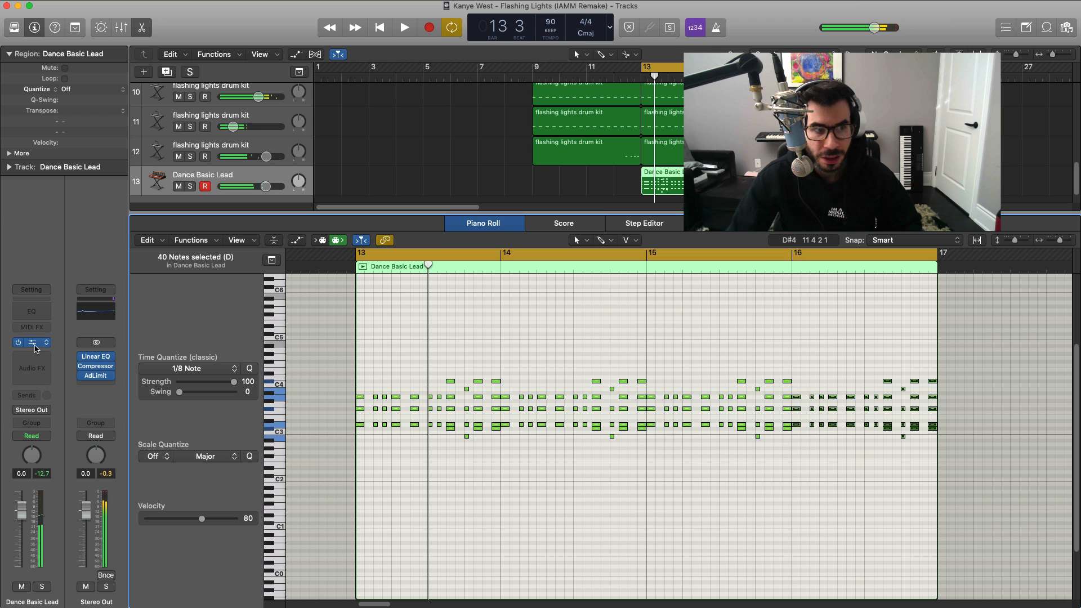
Solo the Dance Basic Lead track and raise the amp volume in its Retro Synth.
{"action": "left_click", "coordinate": [44, 344]}
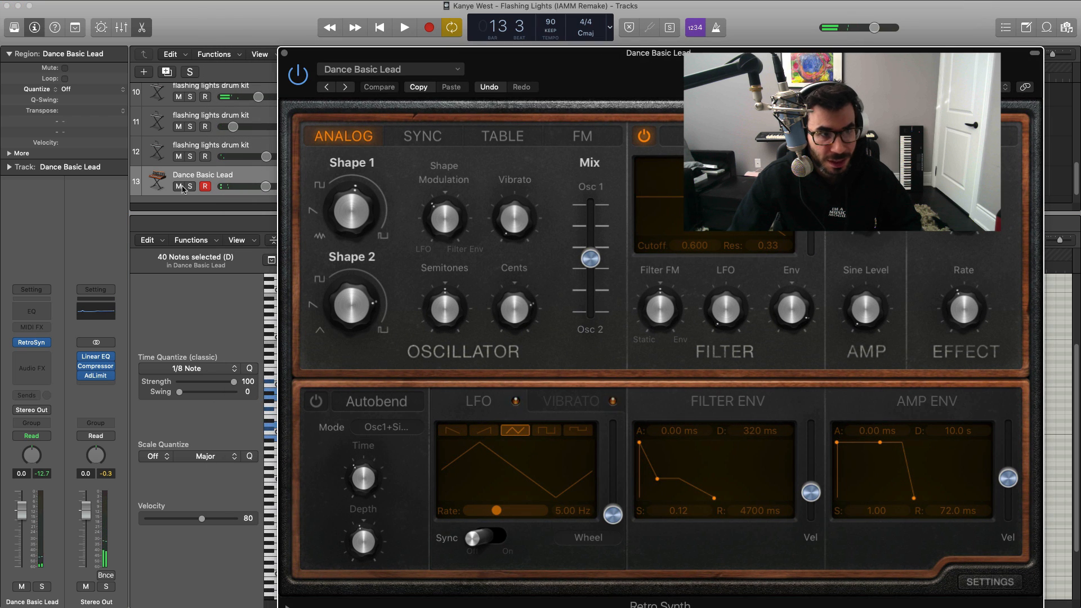
{"action": "left_click", "coordinate": [189, 187]}
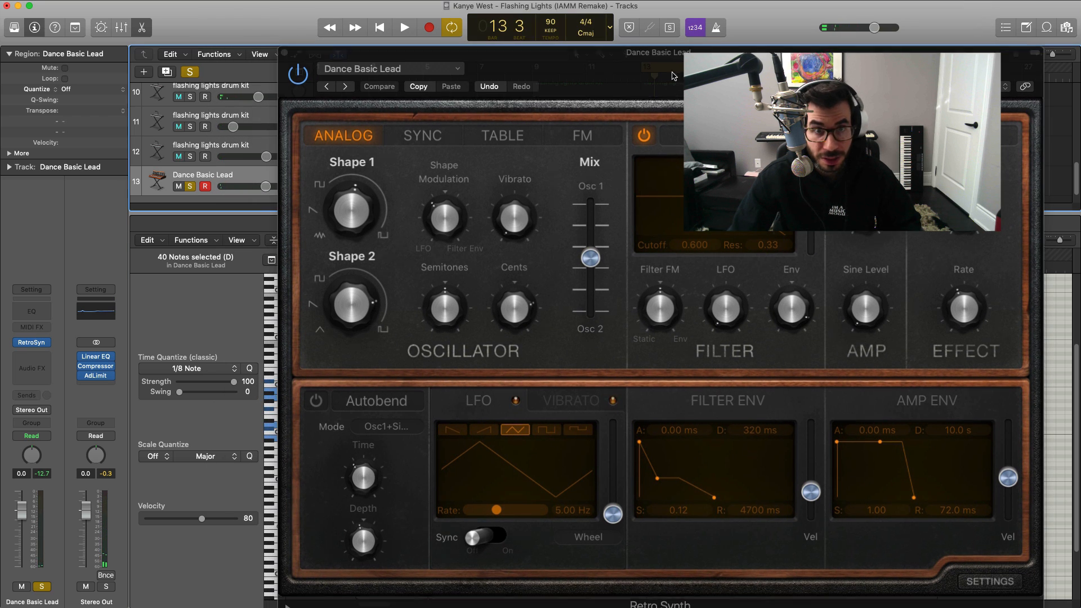
{"action": "left_click_drag", "start_coordinate": [657, 89], "coordinate": [594, 48]}
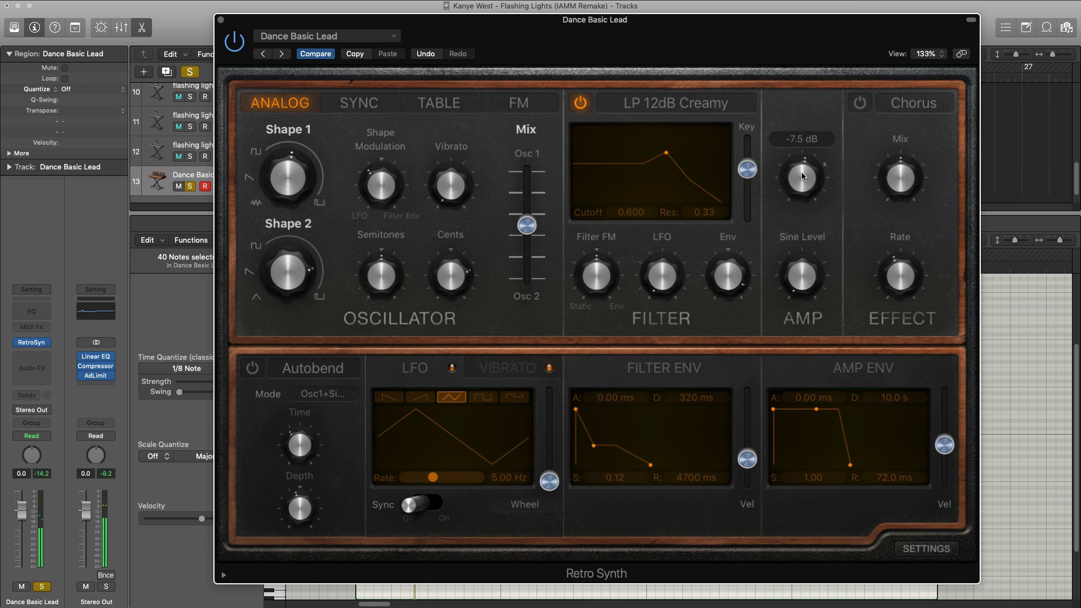
{"action": "left_click_drag", "start_coordinate": [802, 171], "coordinate": [802, 161]}
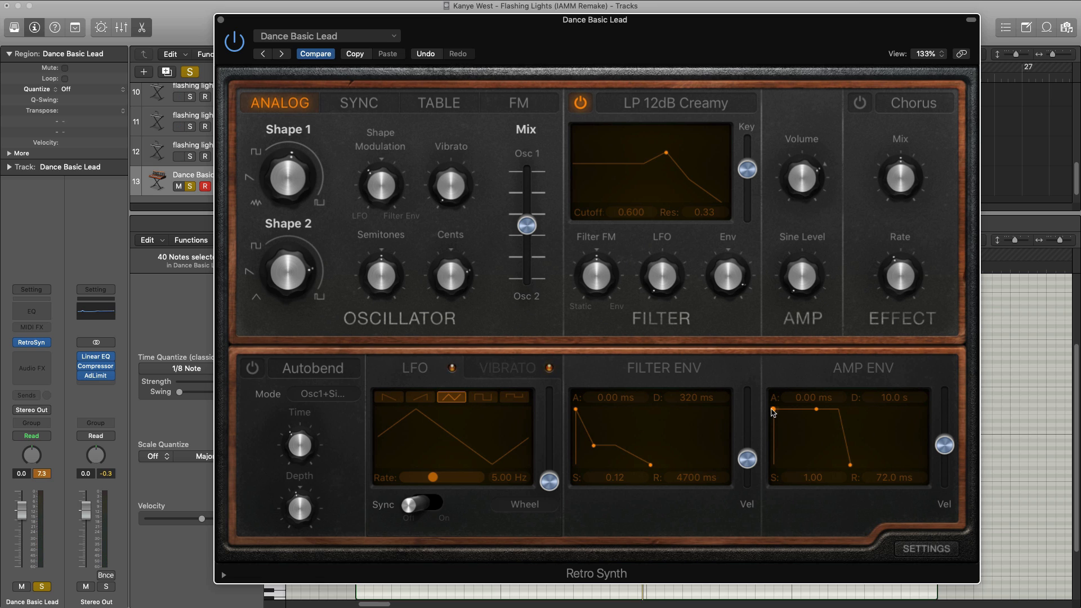
Shape the Retro Synth amp envelope with a 23 ms attack, 2200 ms decay and 0.01 sustain.
{"action": "key", "text": "space"}
{"action": "left_click_drag", "start_coordinate": [772, 410], "coordinate": [774, 411]}
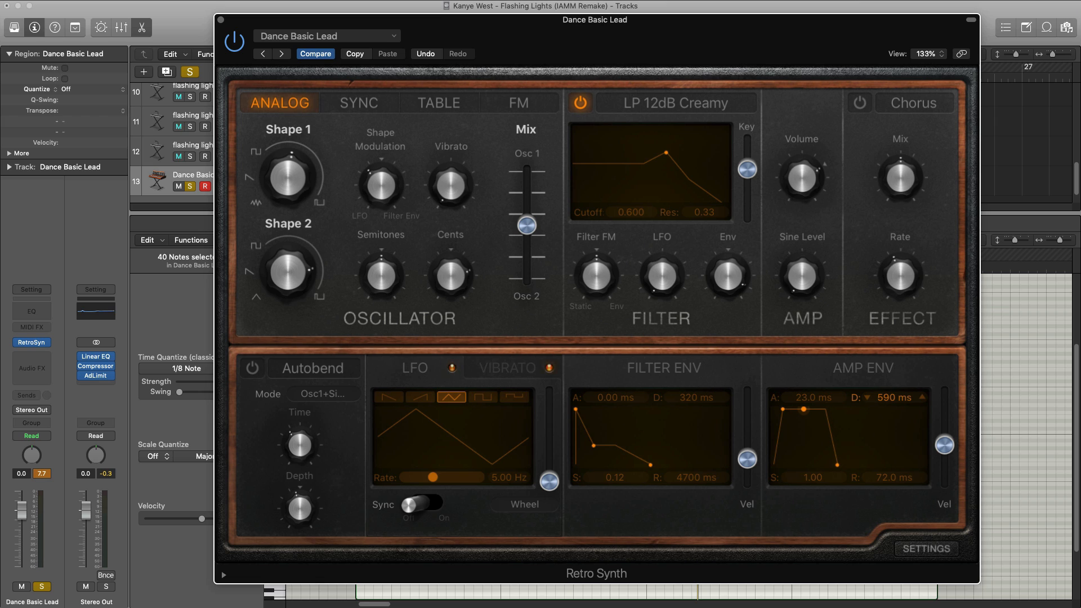
{"action": "key", "text": "space"}
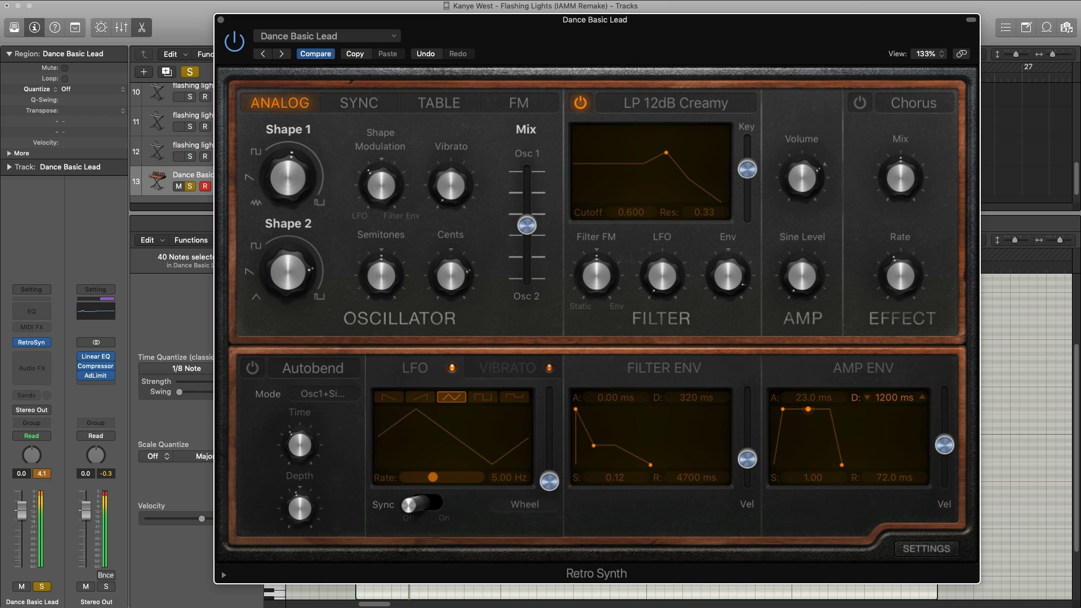
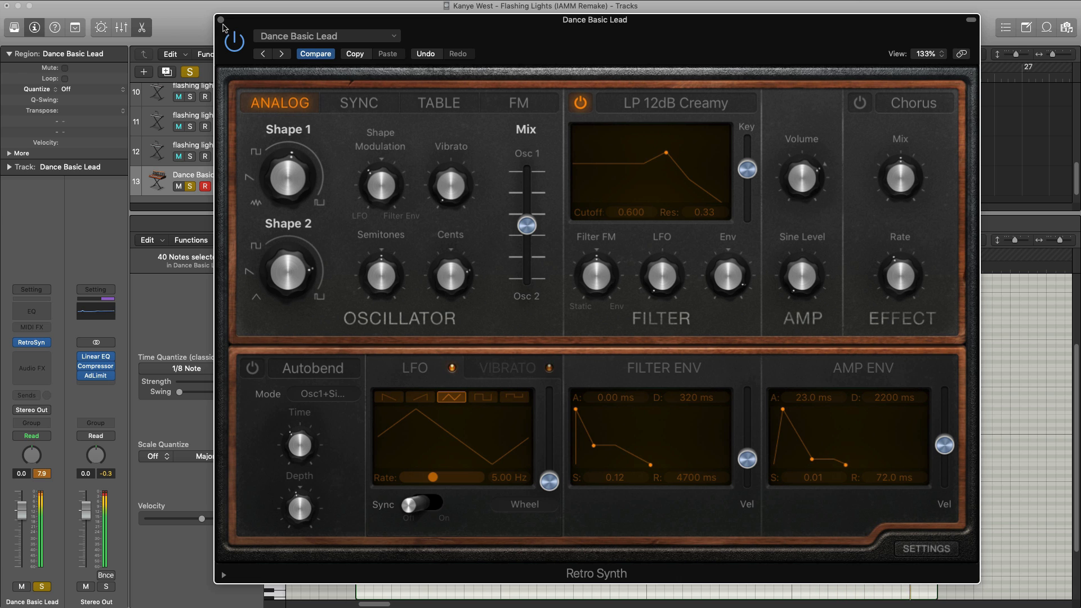
{"action": "left_click", "coordinate": [222, 21]}
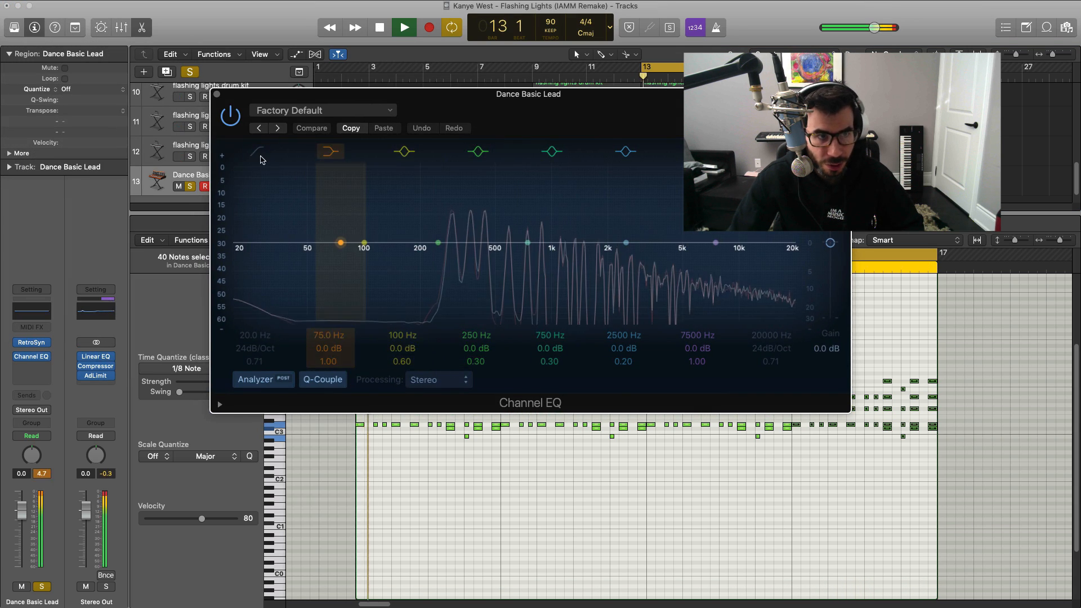
Set the lead's Channel EQ to a low cut at 280 Hz and a +2.0 dB boost at 2900 Hz.
{"action": "left_click_drag", "start_coordinate": [255, 336], "coordinate": [255, 281]}
{"action": "left_click_drag", "start_coordinate": [436, 262], "coordinate": [439, 261]}
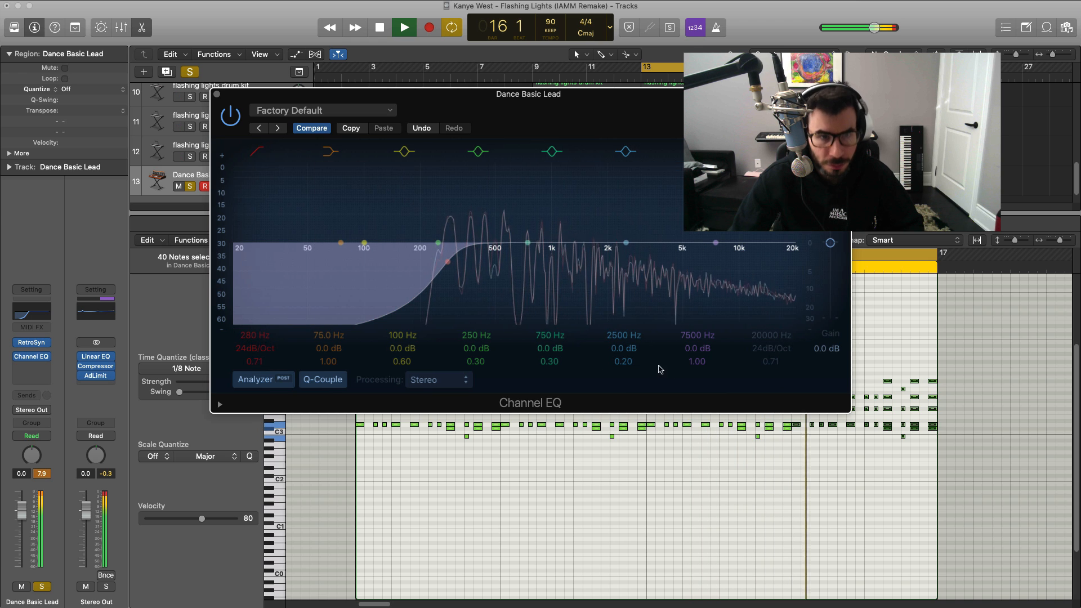
{"action": "left_click", "coordinate": [549, 334]}
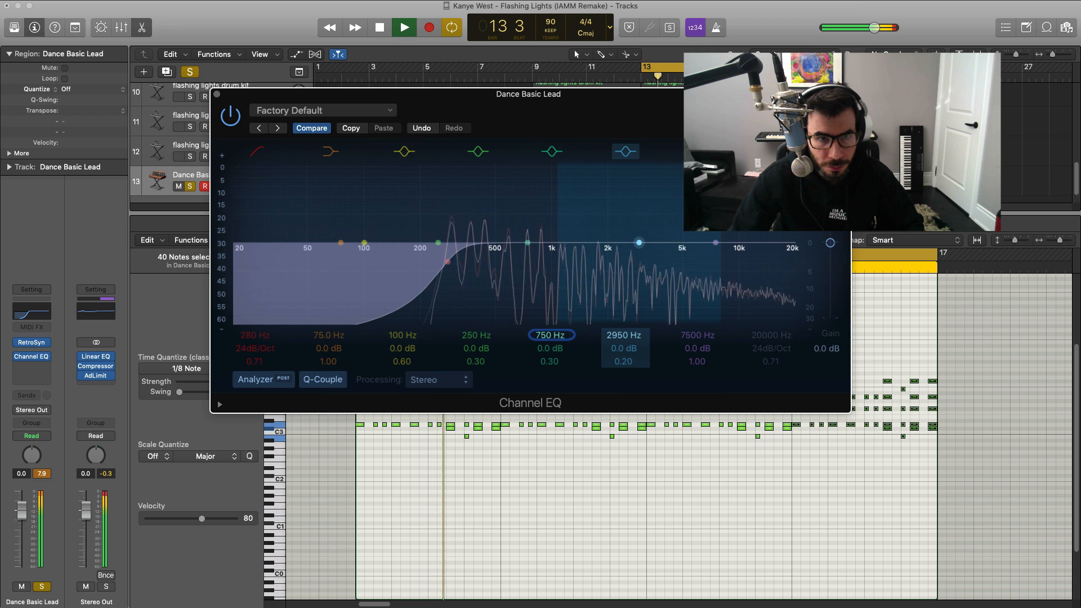
{"action": "key", "text": "space"}
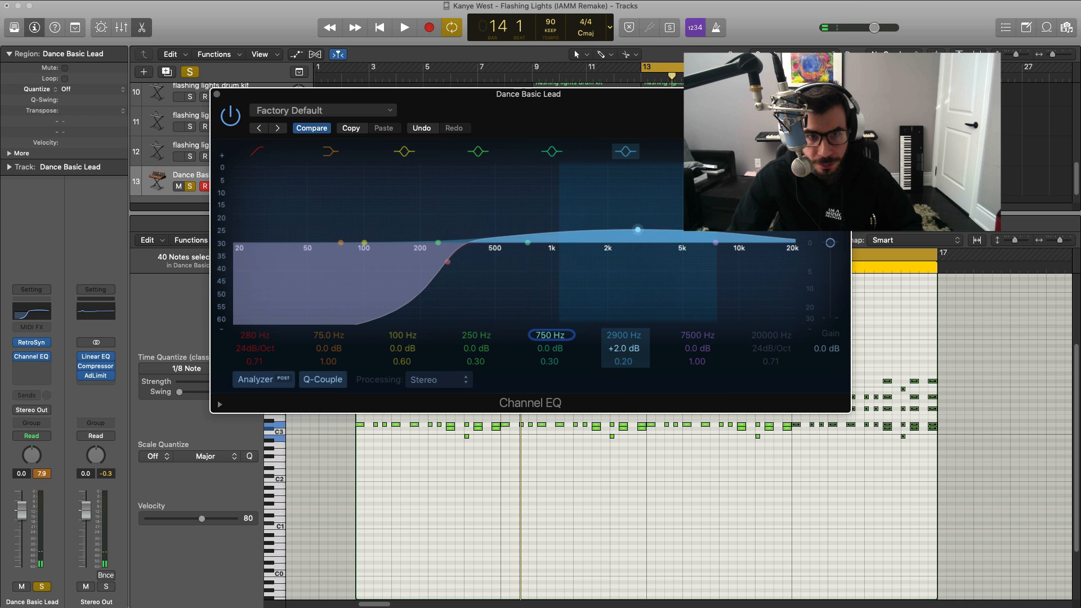
Add a high cut at 9700 Hz with a 6 dB/Oct slope and compare the sound with the EQ bypassed.
{"action": "key", "text": "space"}
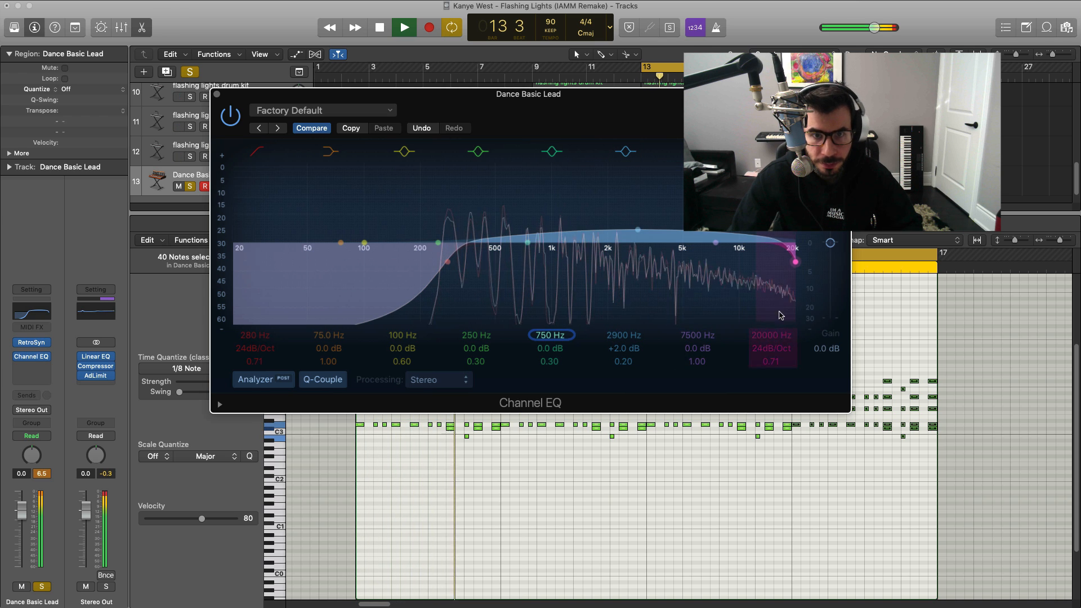
{"action": "key", "text": "space"}
{"action": "left_click_drag", "start_coordinate": [756, 333], "coordinate": [757, 352]}
{"action": "key", "text": "space"}
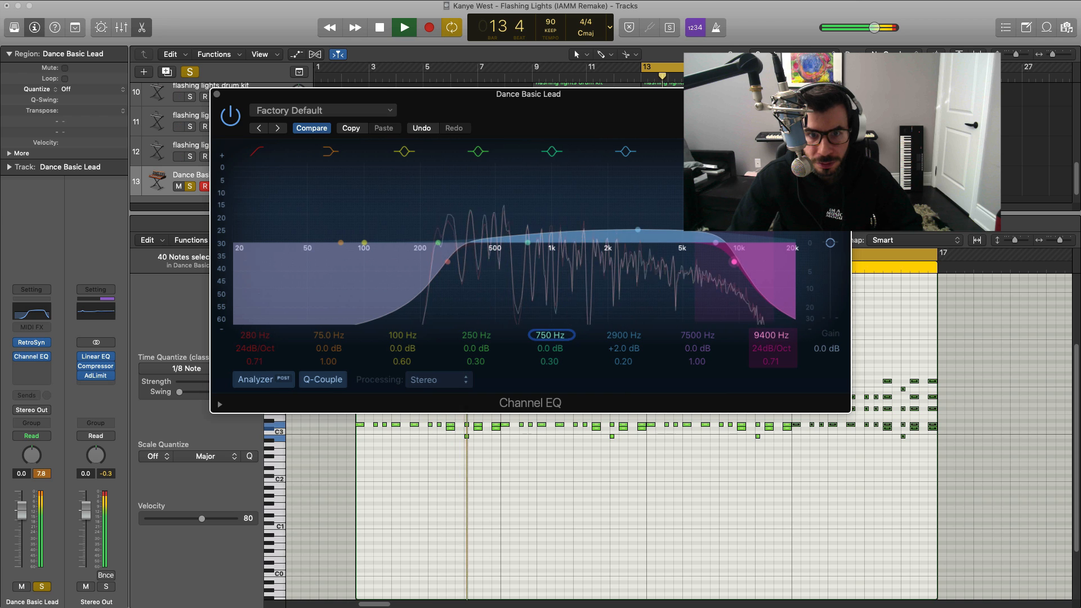
{"action": "left_click_drag", "start_coordinate": [758, 337], "coordinate": [760, 363]}
{"action": "left_click", "coordinate": [235, 116]}
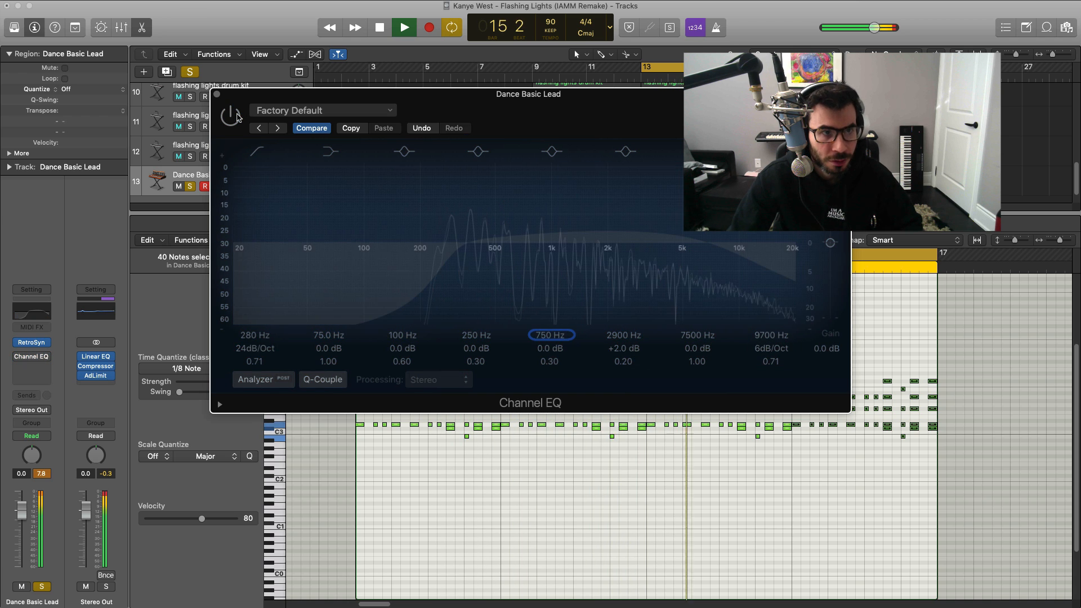
{"action": "left_click", "coordinate": [235, 116]}
{"action": "left_click", "coordinate": [217, 94]}
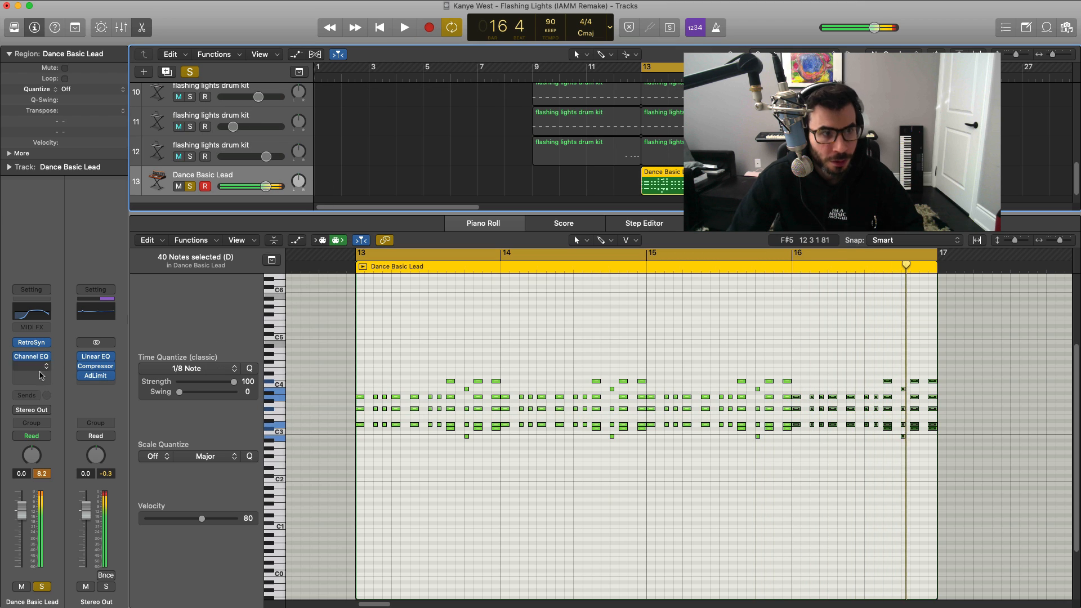
Insert a stereo Overdrive with 0.50 dB drive and 20000 Hz tone, and lower the lead track's volume to -6.2 dB.
{"action": "key", "text": "space"}
{"action": "left_click", "coordinate": [37, 370]}
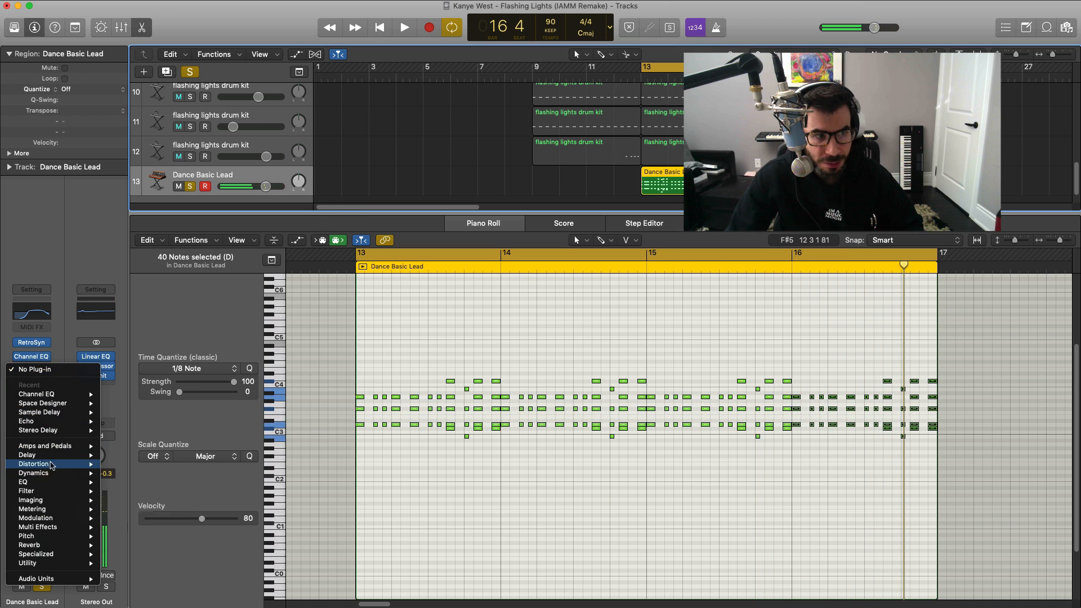
{"action": "mouse_move", "coordinate": [58, 466]}
{"action": "mouse_move", "coordinate": [176, 500]}
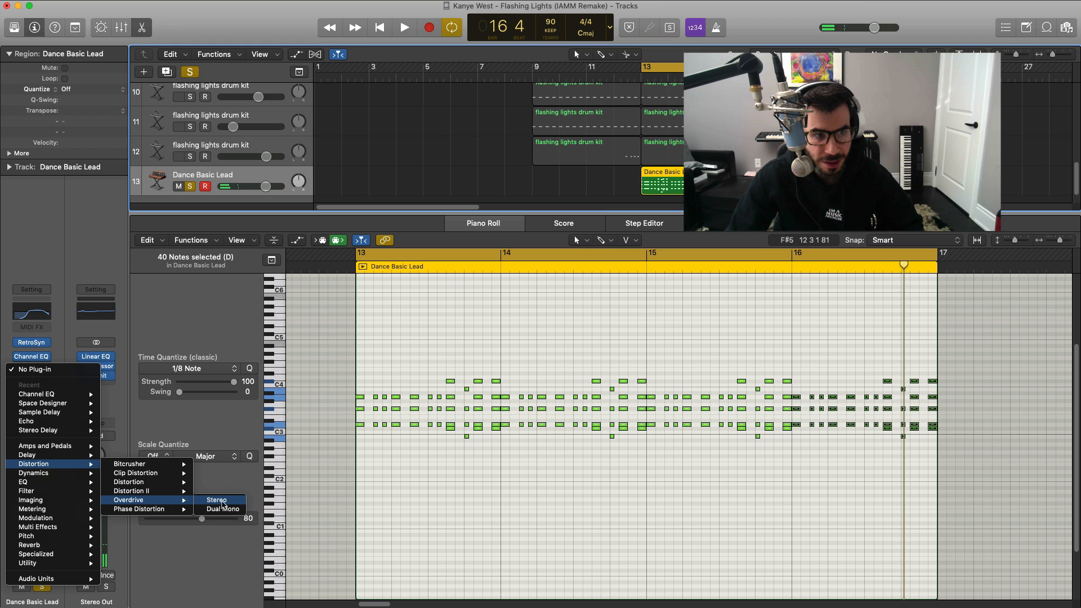
{"action": "left_click", "coordinate": [218, 501]}
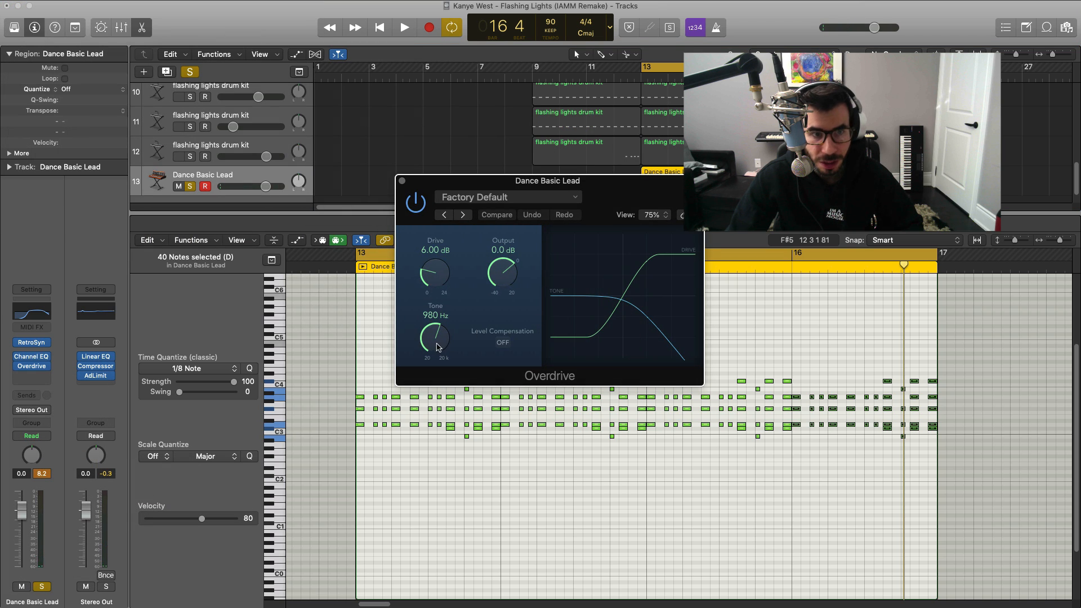
{"action": "left_click_drag", "start_coordinate": [437, 337], "coordinate": [465, 199]}
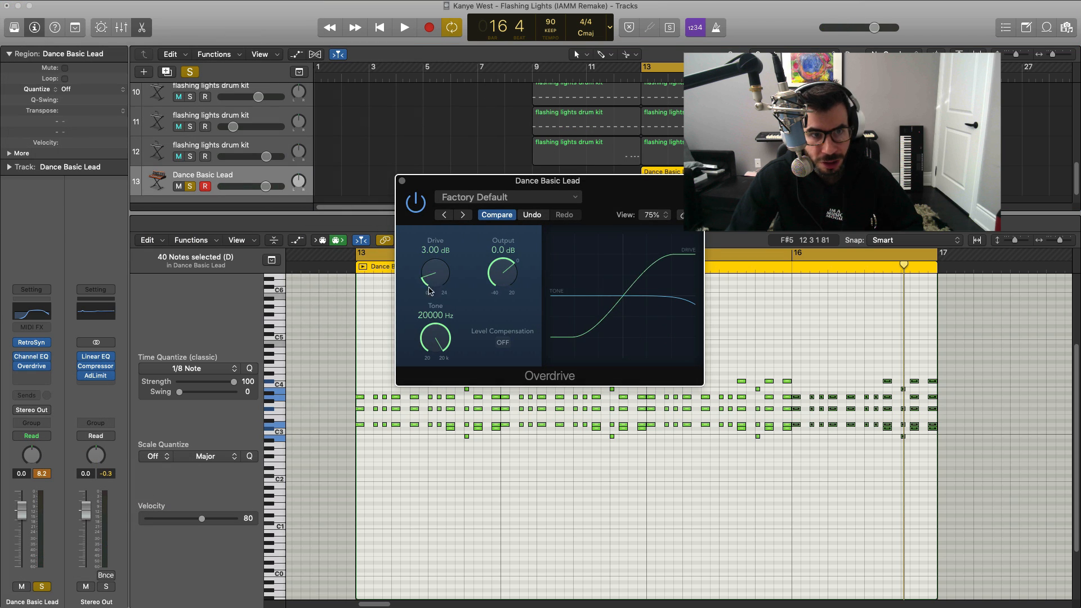
{"action": "key", "text": "space"}
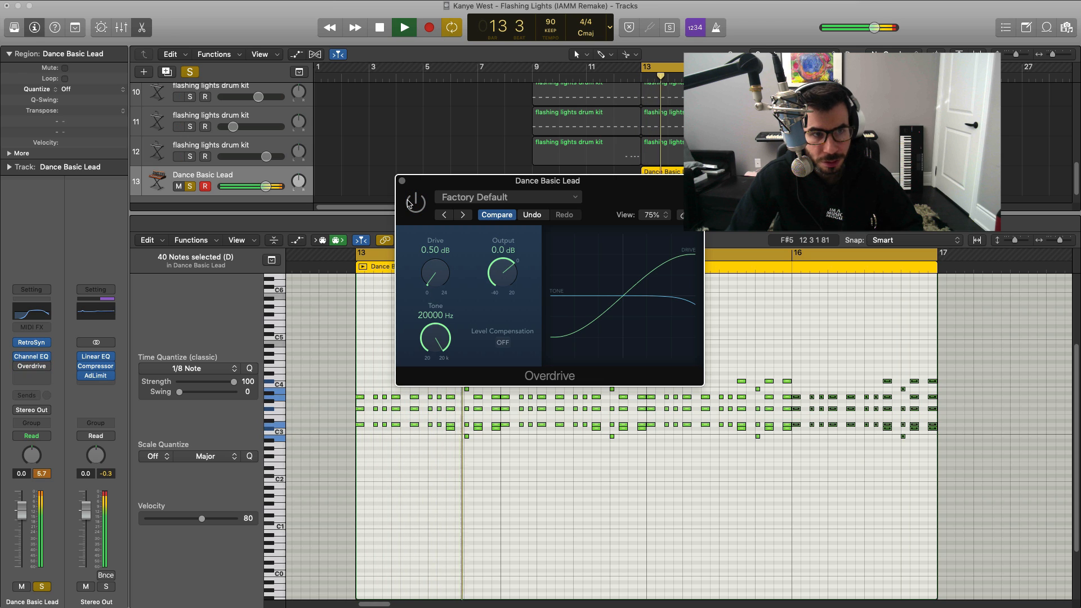
{"action": "left_click", "coordinate": [402, 181]}
{"action": "left_click_drag", "start_coordinate": [31, 513], "coordinate": [28, 535]}
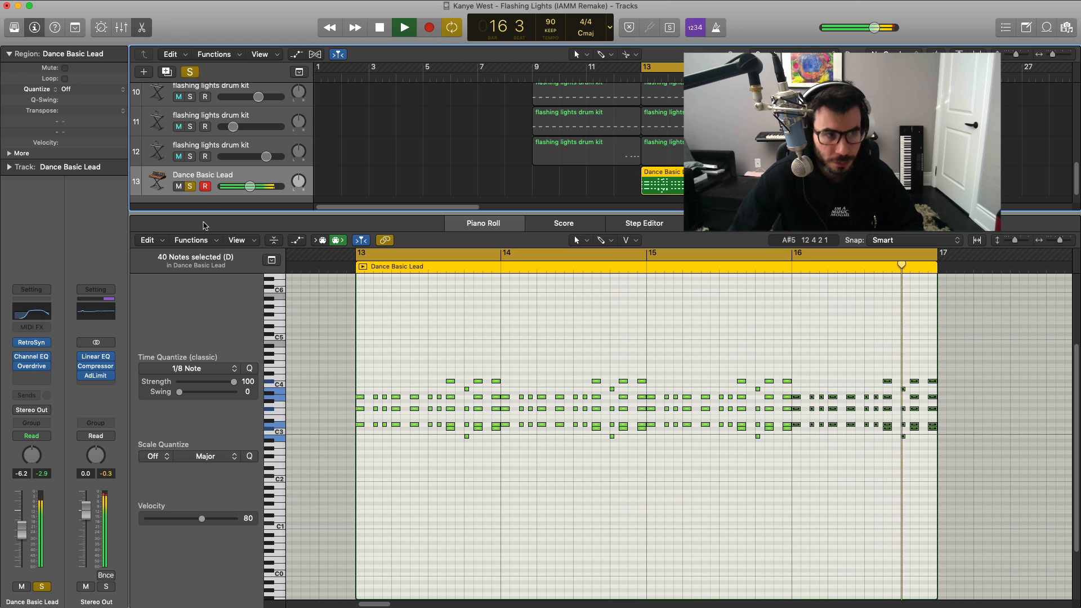
{"action": "key", "text": "space"}
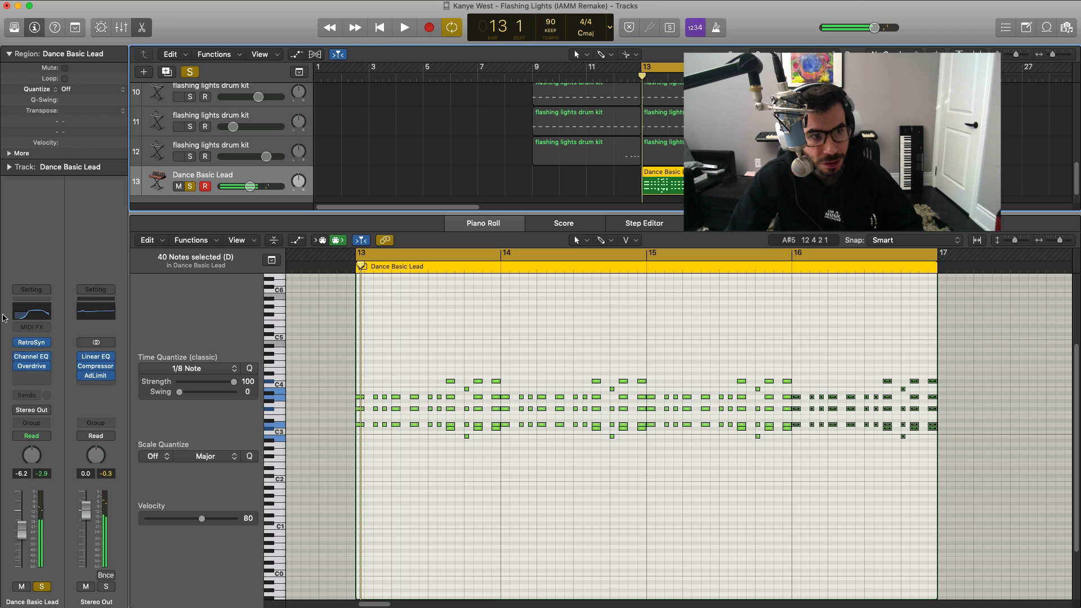
Insert a stereo Sample Delay on the lead and set its left delay to 232 samples during playback.
{"action": "left_click", "coordinate": [41, 381]}
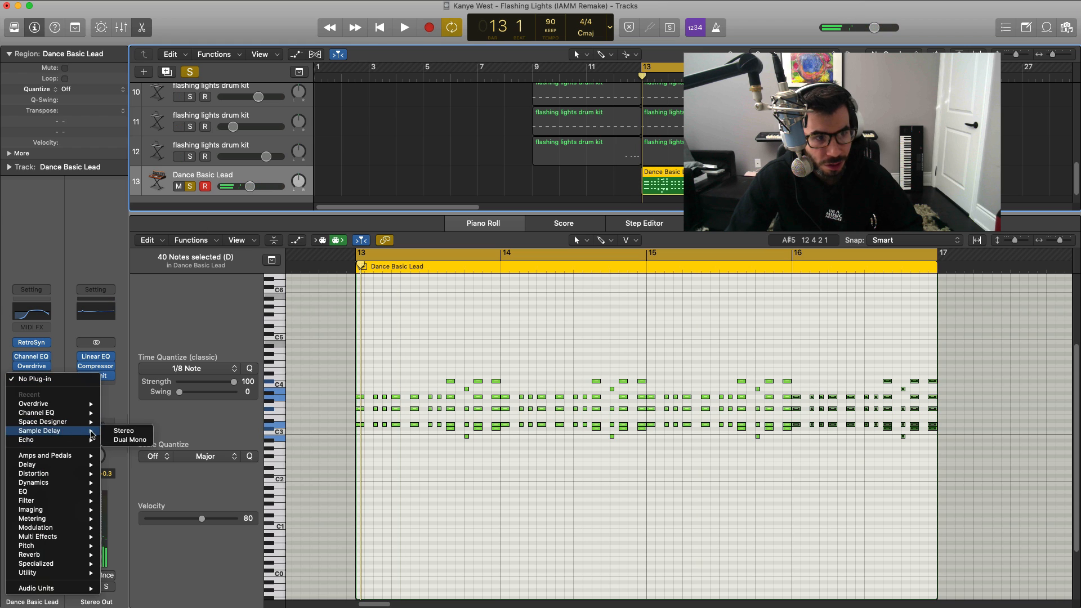
{"action": "left_click", "coordinate": [123, 432]}
{"action": "key", "text": "space"}
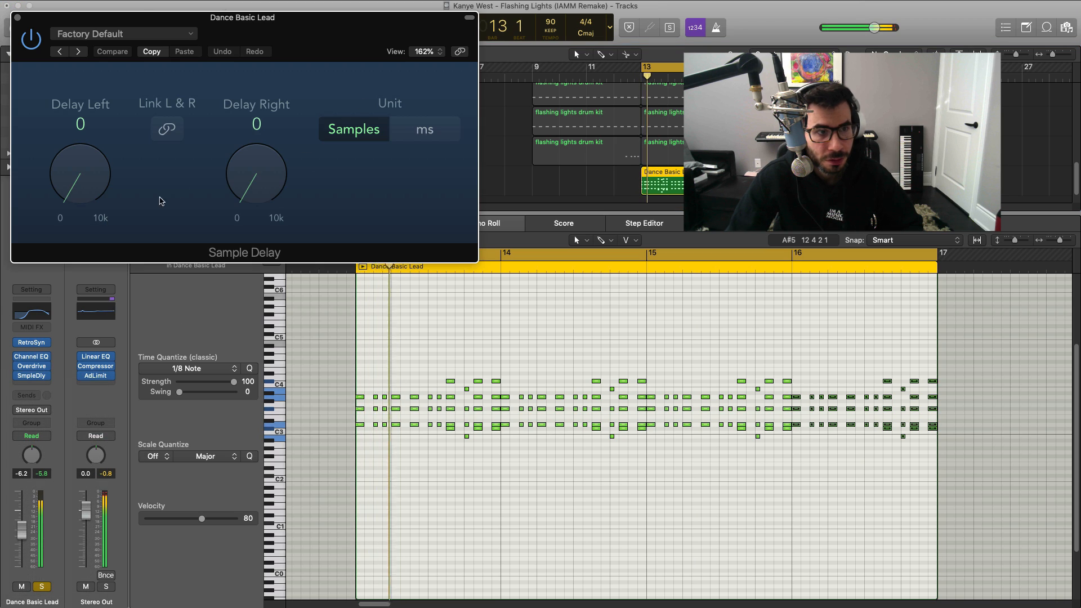
{"action": "mouse_move", "coordinate": [103, 182]}
{"action": "left_mouse_down"}
{"action": "mouse_move", "coordinate": [102, 167]}
{"action": "mouse_move", "coordinate": [101, 178]}
{"action": "left_mouse_up"}
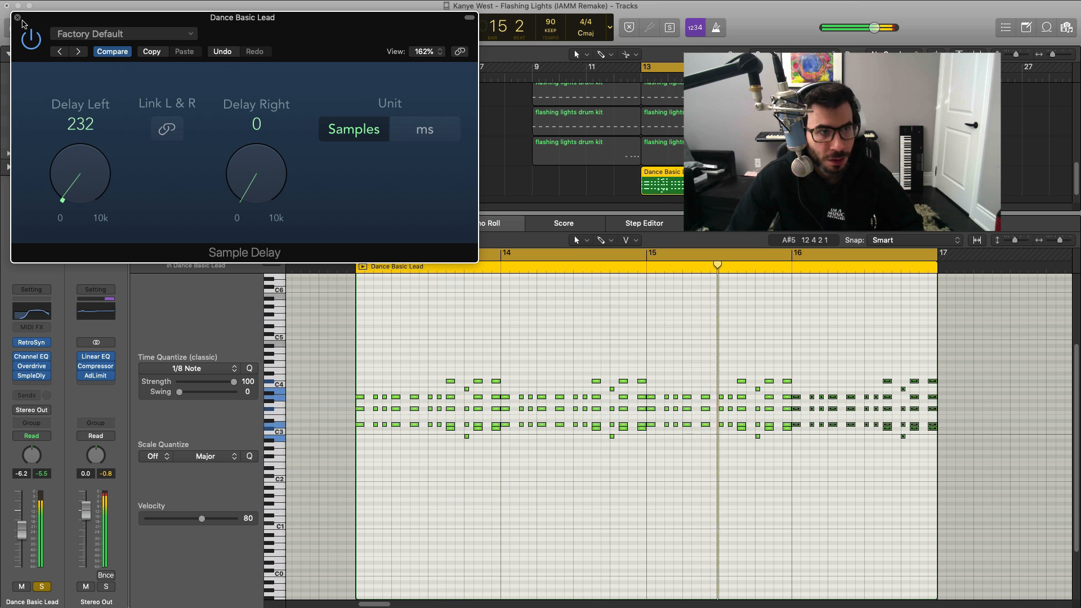
{"action": "left_click", "coordinate": [18, 18]}
{"action": "key", "text": "space"}
Insert a stereo Space Designer reverb after the Sample Delay on the Dance Basic Lead track.
{"action": "left_click", "coordinate": [40, 386]}
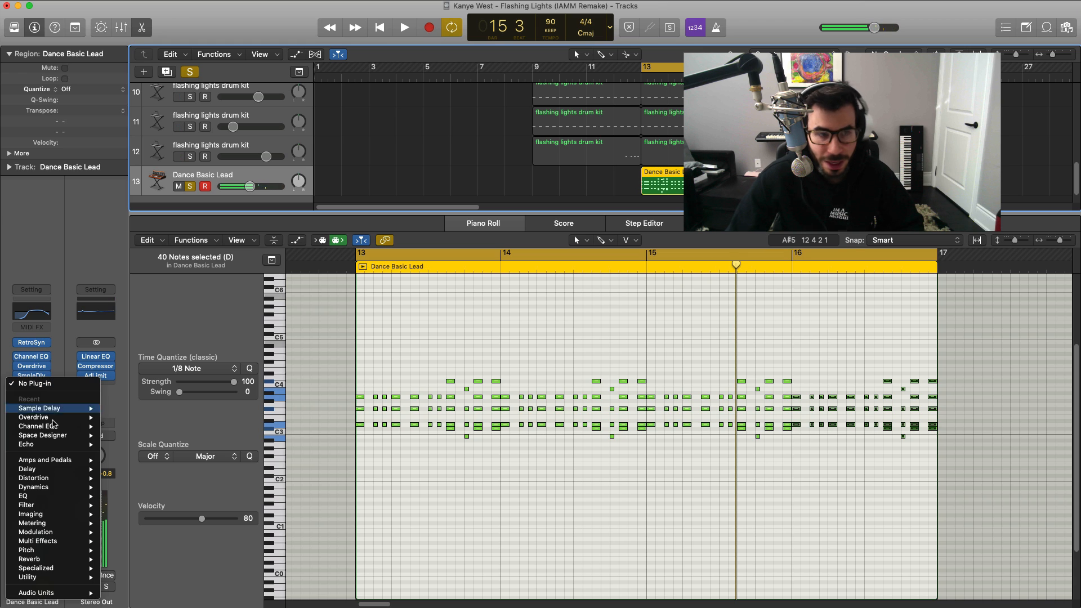
{"action": "mouse_move", "coordinate": [67, 560]}
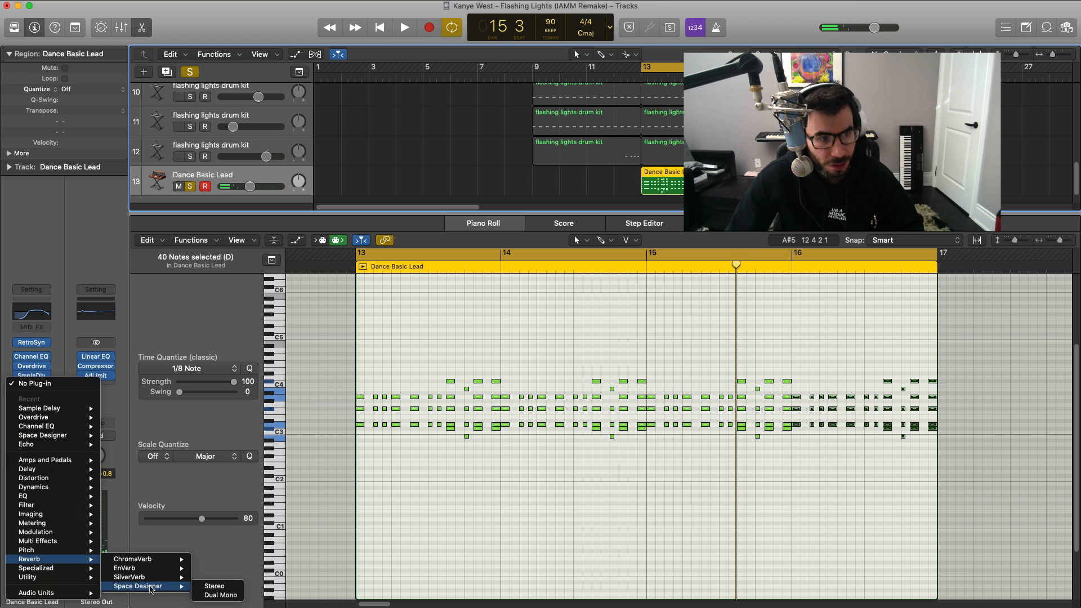
{"action": "left_click", "coordinate": [215, 586]}
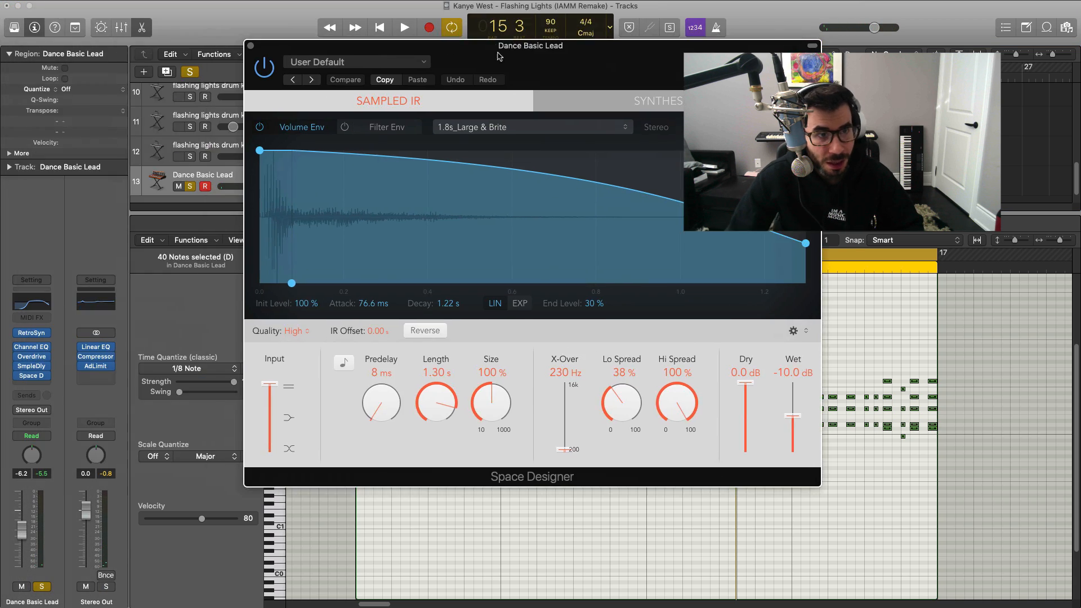
Load the 1.1s Gated Chamber preset from the medium-space gated reverbs into Space Designer.
{"action": "left_click", "coordinate": [425, 63]}
{"action": "mouse_move", "coordinate": [347, 275]}
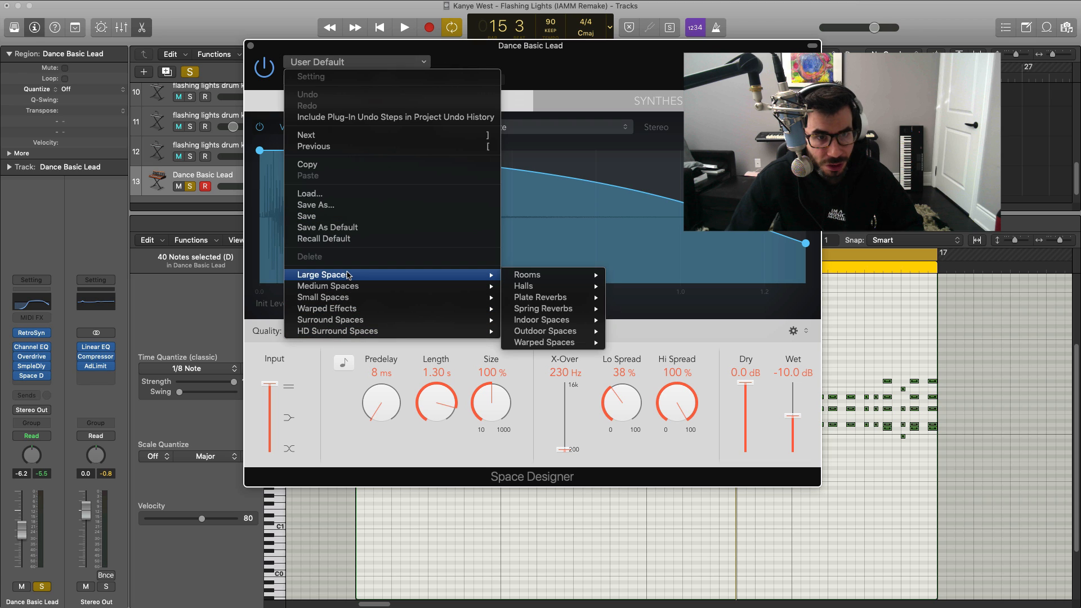
{"action": "mouse_move", "coordinate": [387, 288]}
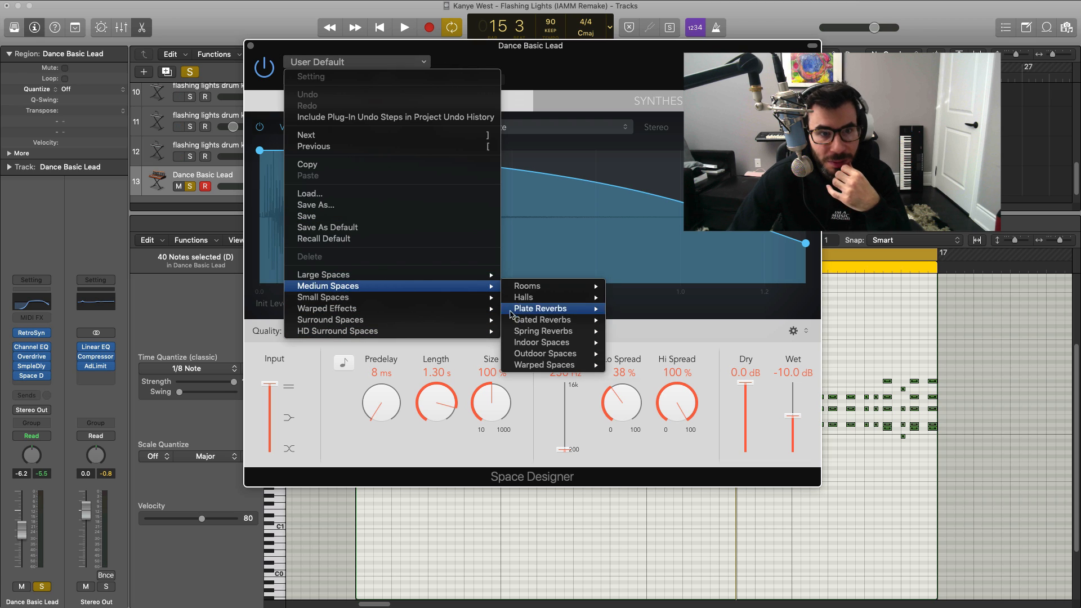
{"action": "mouse_move", "coordinate": [529, 322]}
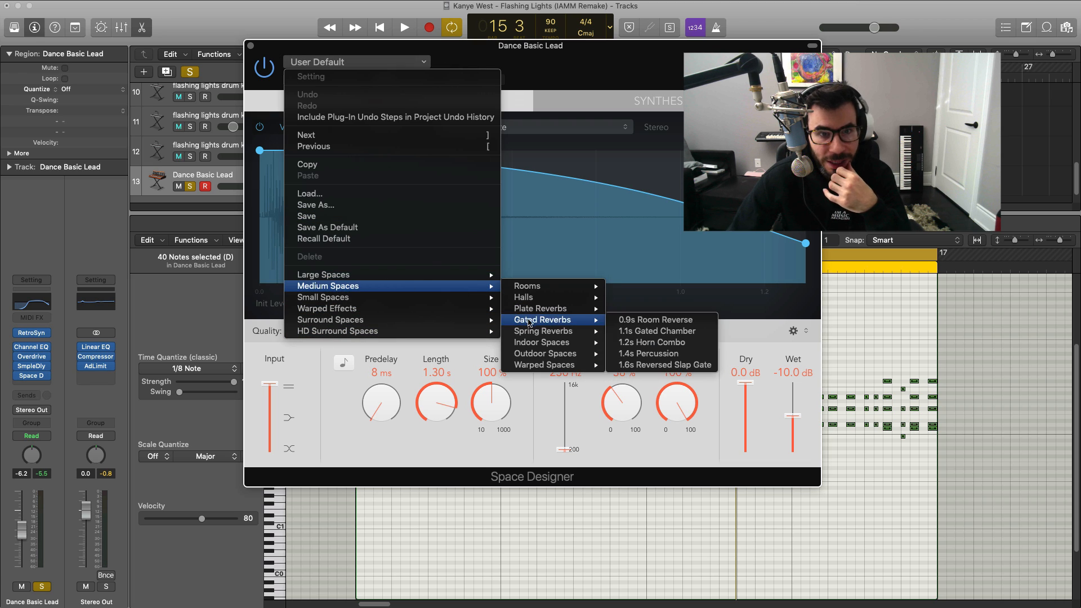
{"action": "left_click", "coordinate": [652, 336]}
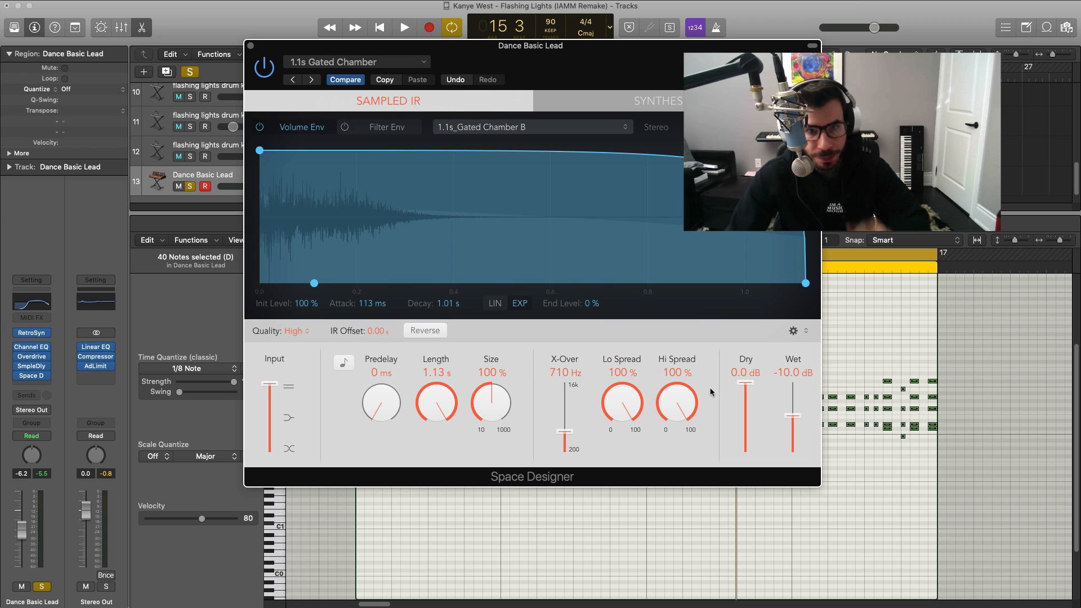
Lower Space Designer's wet level to about -24 dB during playback and close the reverb window.
{"action": "key", "text": "space"}
{"action": "left_click_drag", "start_coordinate": [802, 419], "coordinate": [797, 442]}
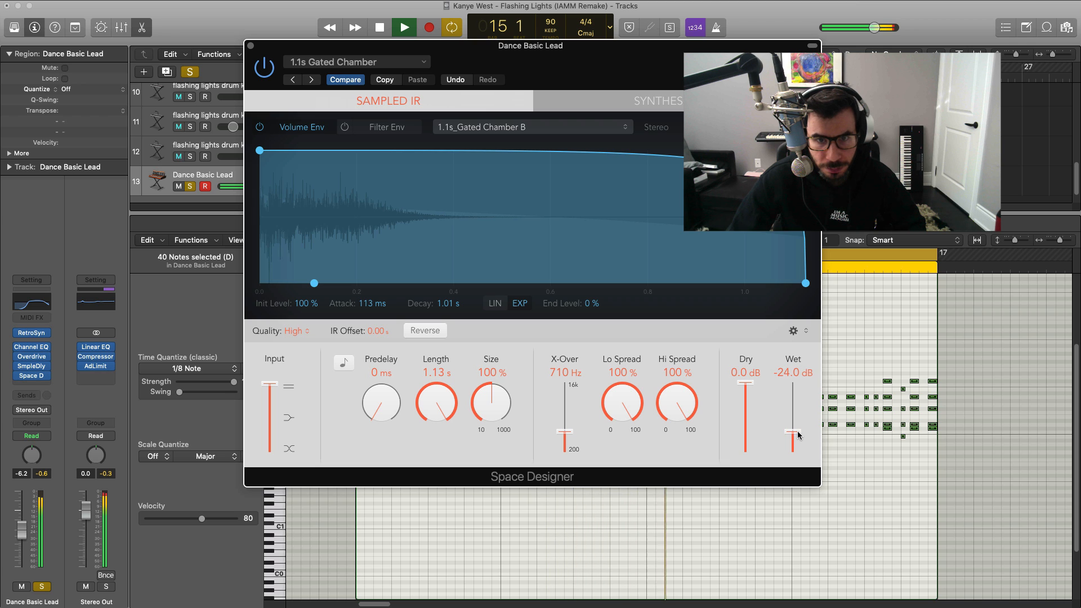
{"action": "left_click", "coordinate": [251, 45]}
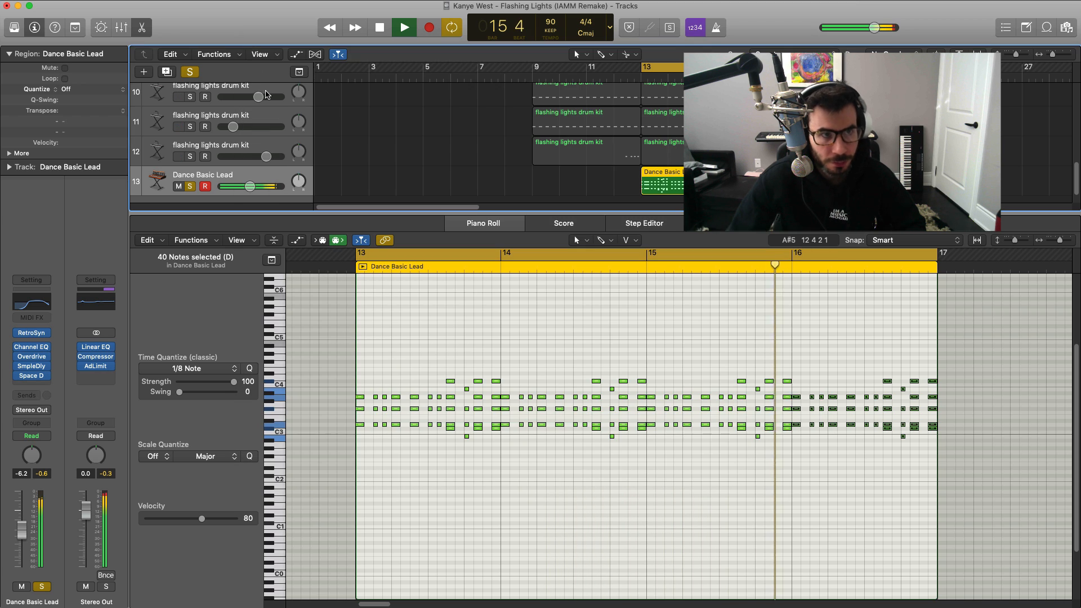
Hide the piano roll, unsolo the Dance Basic Lead track and set its volume to -5.9 dB in the mix.
{"action": "key", "text": "p"}
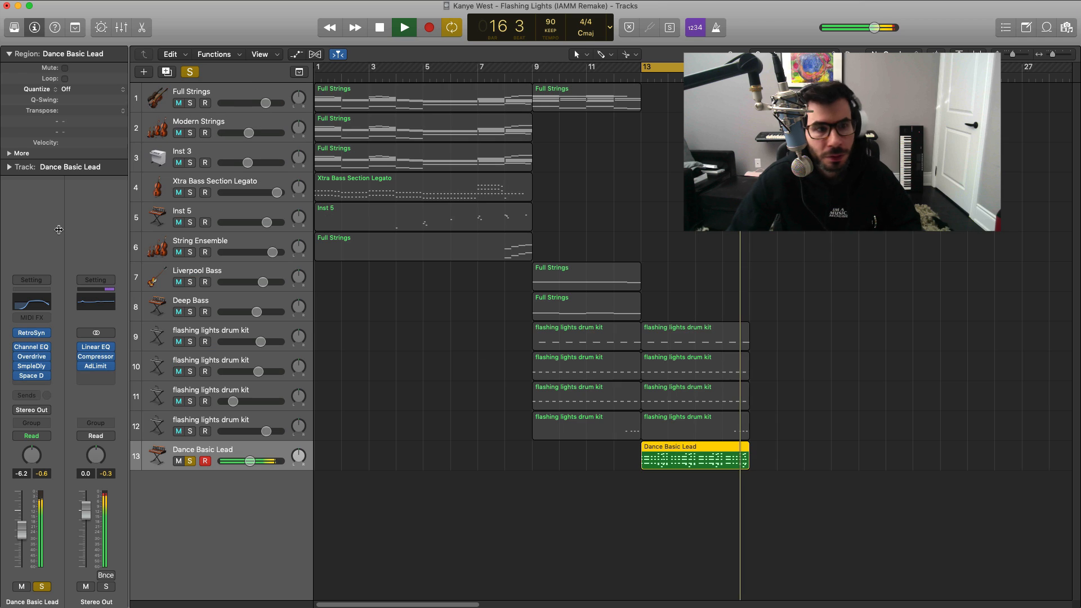
{"action": "key", "text": "s"}
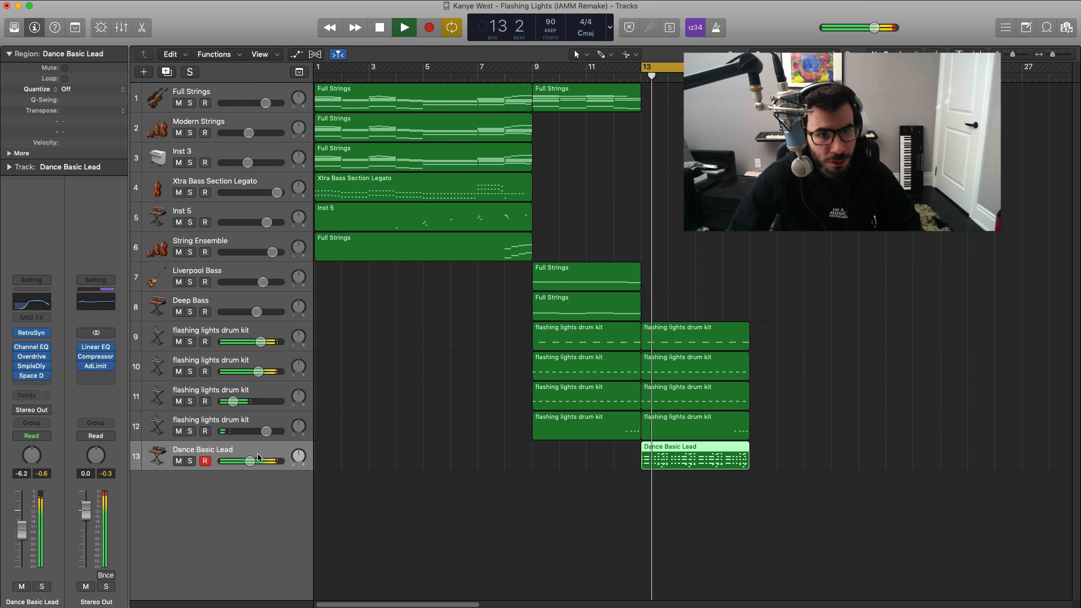
{"action": "left_click_drag", "start_coordinate": [250, 461], "coordinate": [250, 461]}
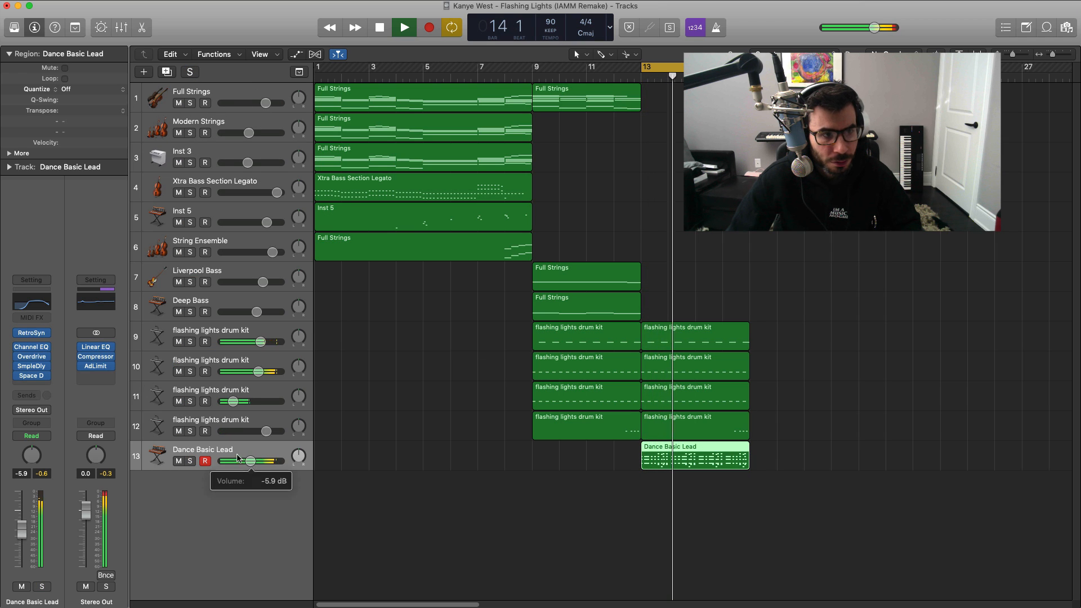
Turn on Retro Synth's Chorus with the amp volume at -2.5 dB, and lower the lead track's volume to -8.8 dB.
{"action": "key", "text": "space"}
{"action": "left_click", "coordinate": [31, 333]}
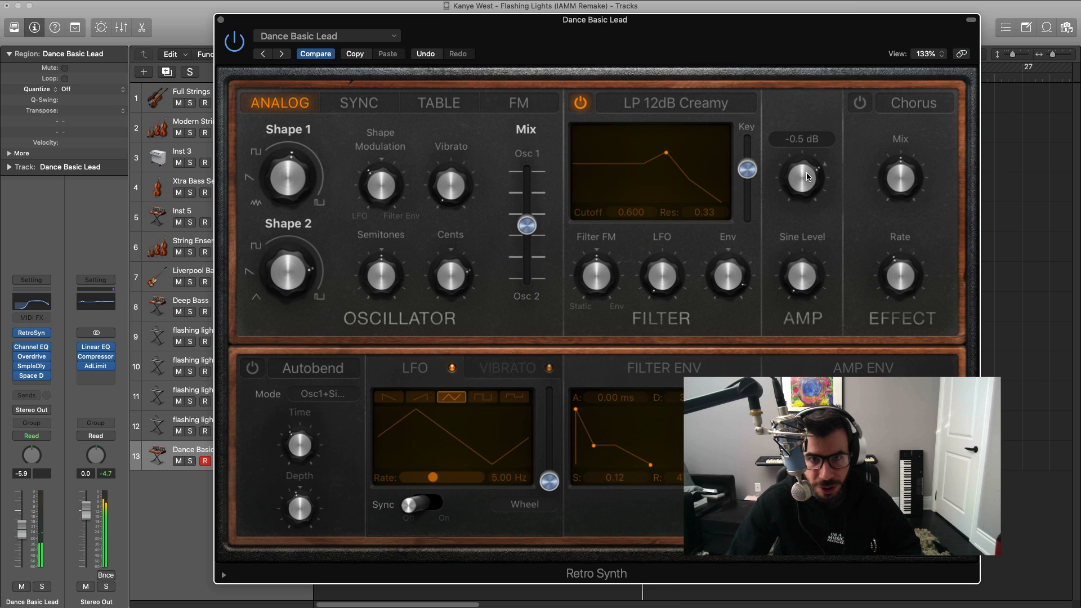
{"action": "left_click_drag", "start_coordinate": [807, 172], "coordinate": [811, 189]}
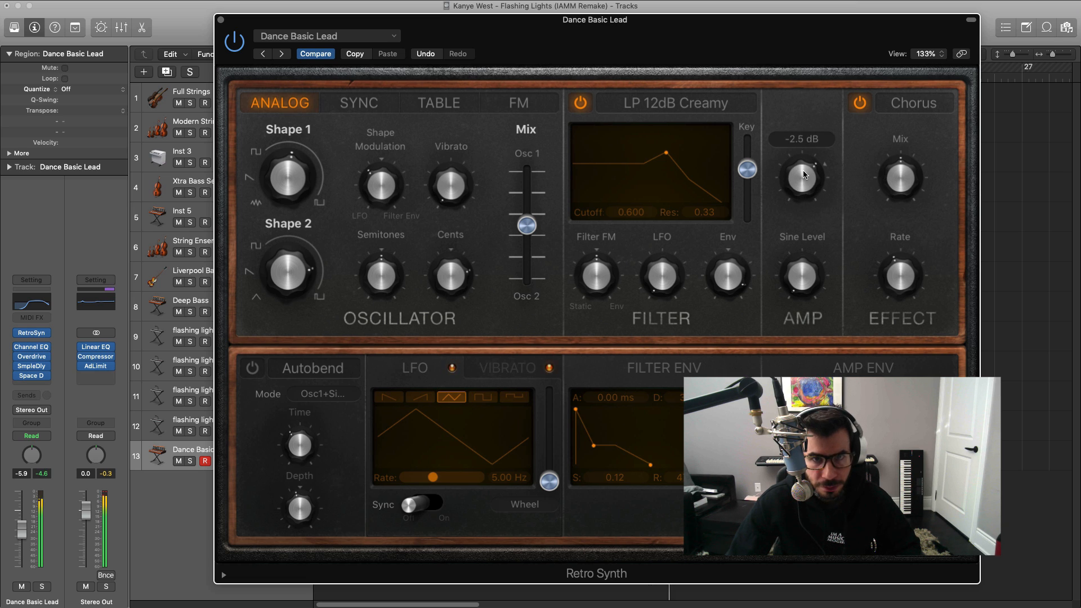
{"action": "left_click", "coordinate": [221, 20]}
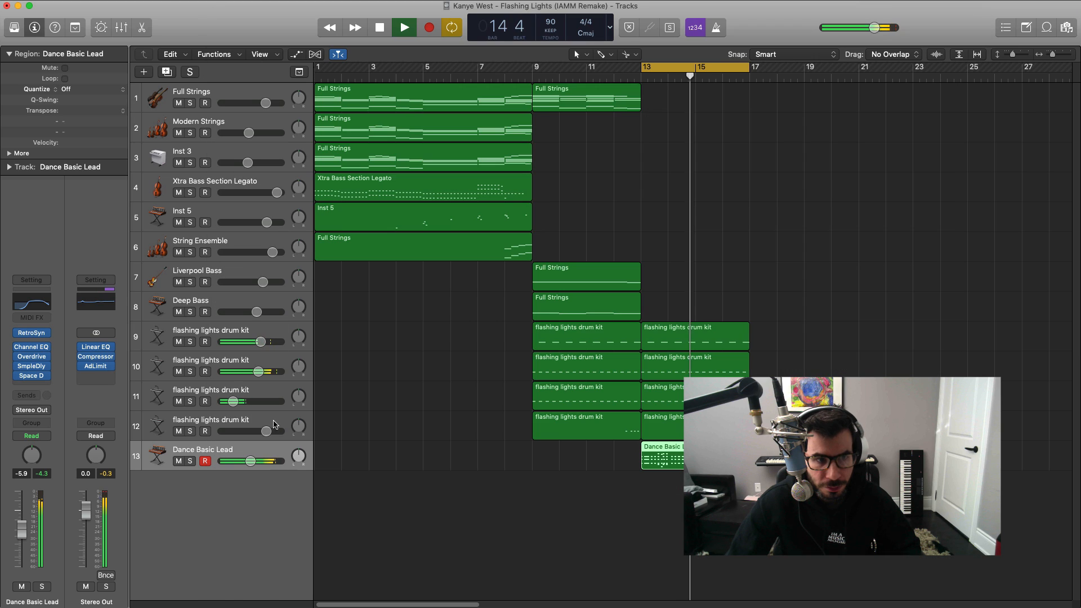
{"action": "left_click_drag", "start_coordinate": [251, 461], "coordinate": [244, 449]}
{"action": "key", "text": "space"}
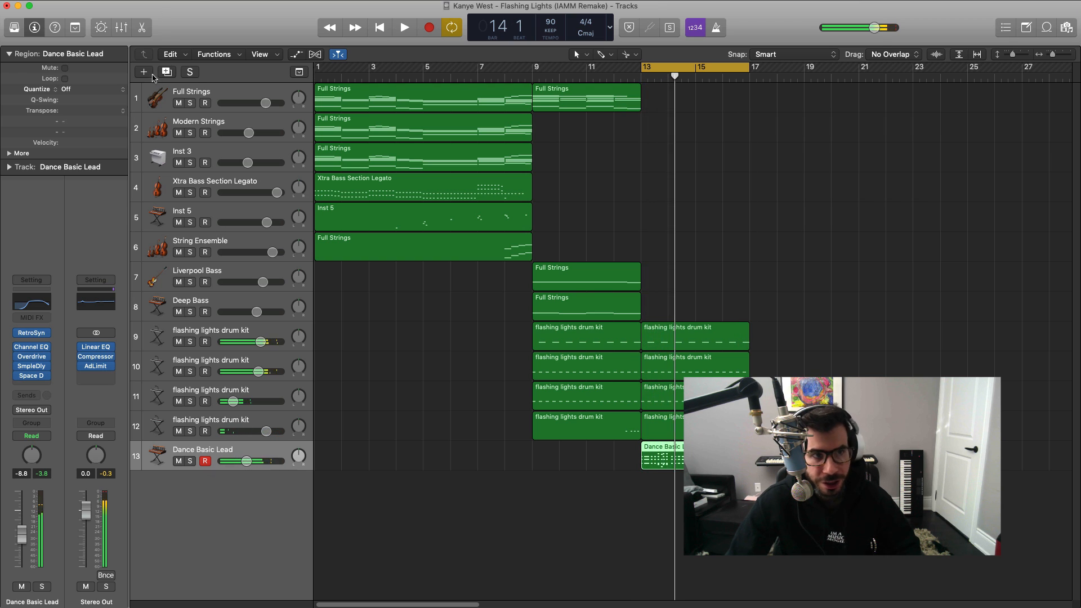
Create a new software instrument track below the lead and copy the Dance Basic Lead region at bar 13 onto it.
{"action": "left_click", "coordinate": [148, 73]}
{"action": "key", "text": "Return"}
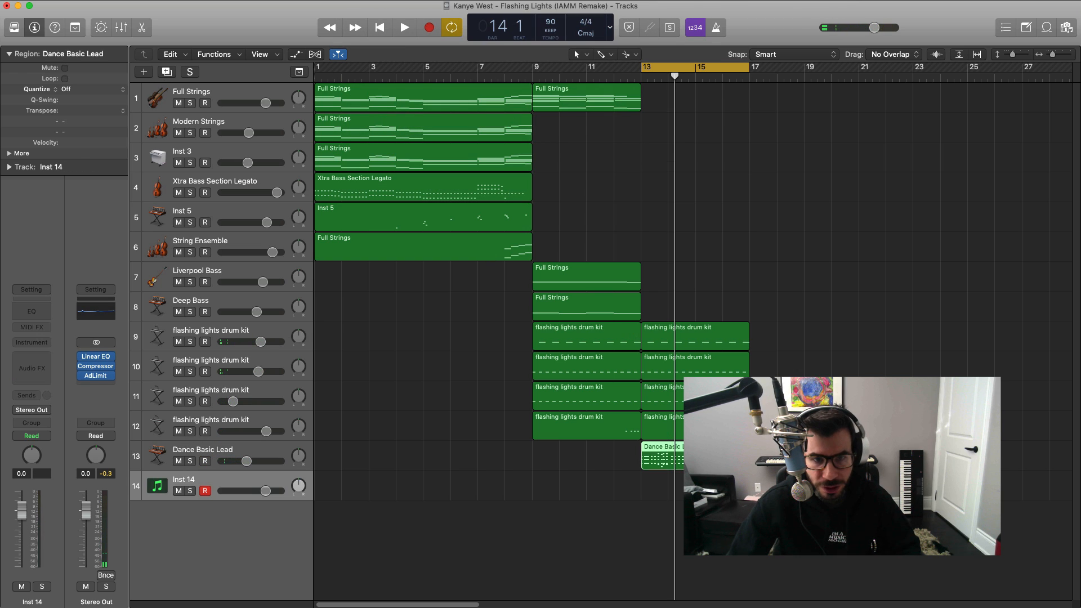
{"action": "left_click_drag", "start_coordinate": [688, 458], "coordinate": [688, 488]}
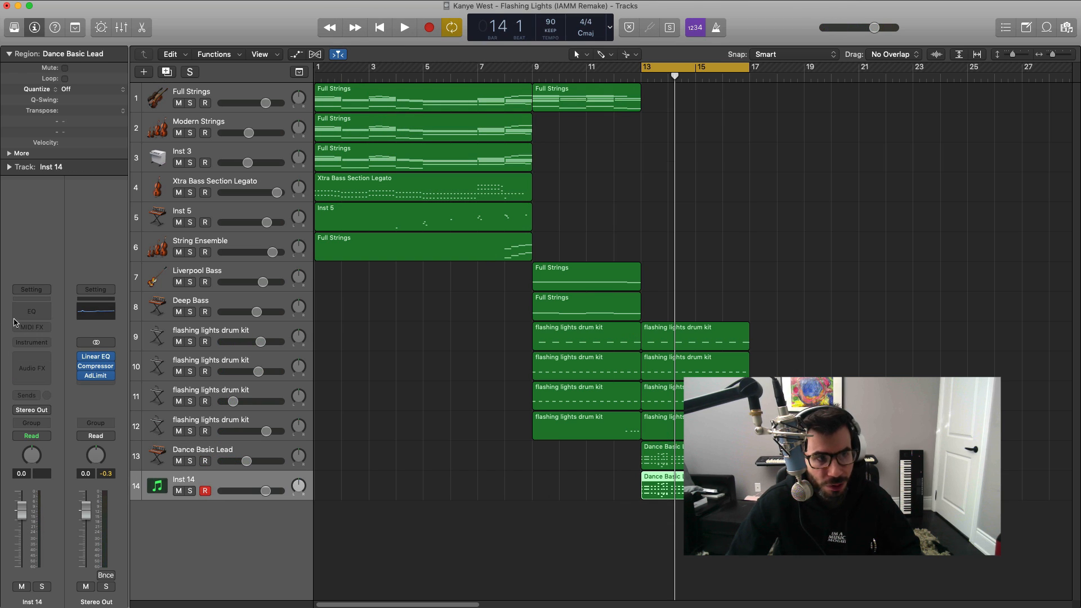
Load the ES2 synthesizer on the new instrument track and solo the track.
{"action": "left_click", "coordinate": [32, 342]}
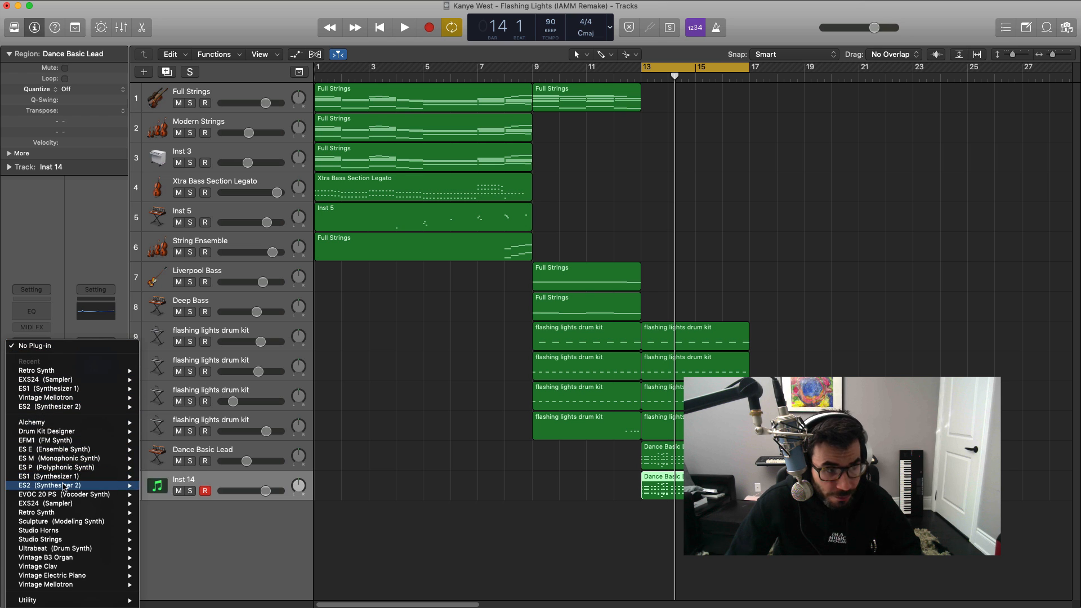
{"action": "left_click", "coordinate": [64, 485]}
{"action": "left_click_drag", "start_coordinate": [242, 34], "coordinate": [633, 112]}
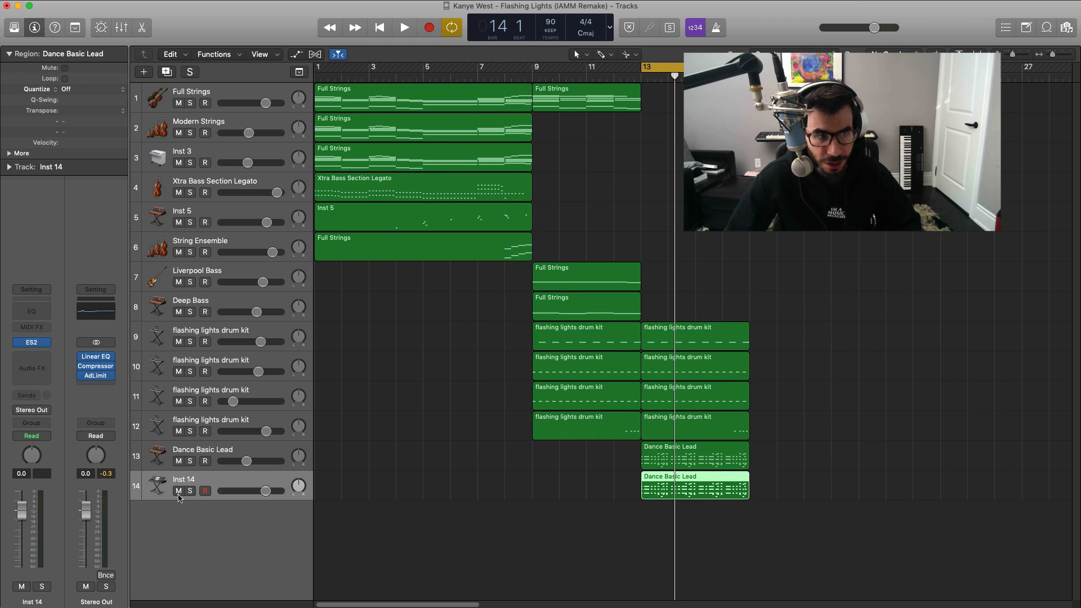
{"action": "left_click", "coordinate": [190, 491]}
{"action": "left_click", "coordinate": [485, 514]}
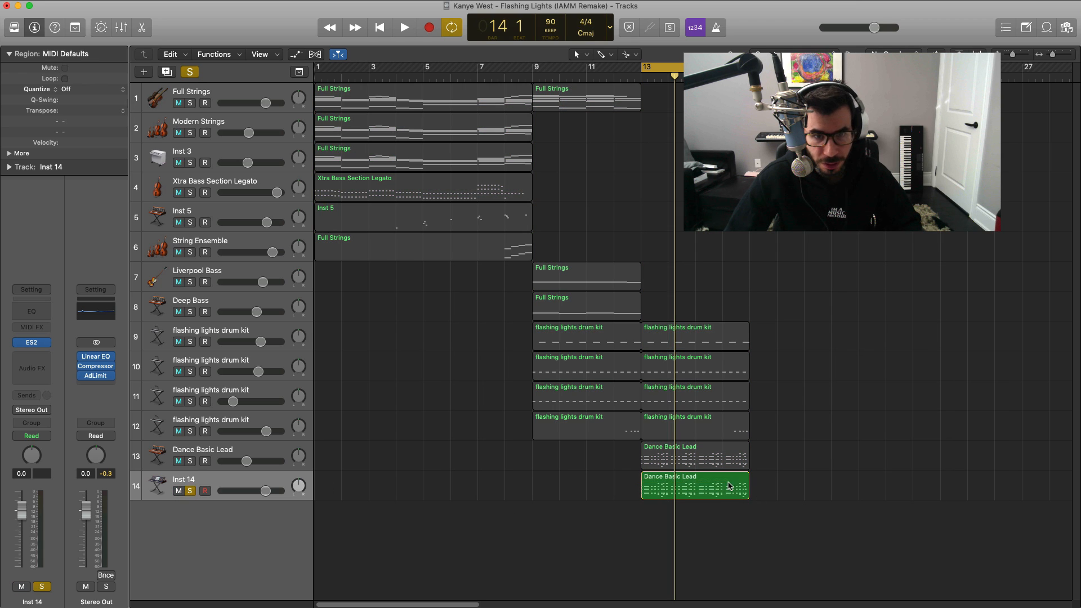
Transpose all notes in the copied region up one octave and play the soloed part.
{"action": "left_click", "coordinate": [713, 482]}
{"action": "double_click", "coordinate": [712, 482]}
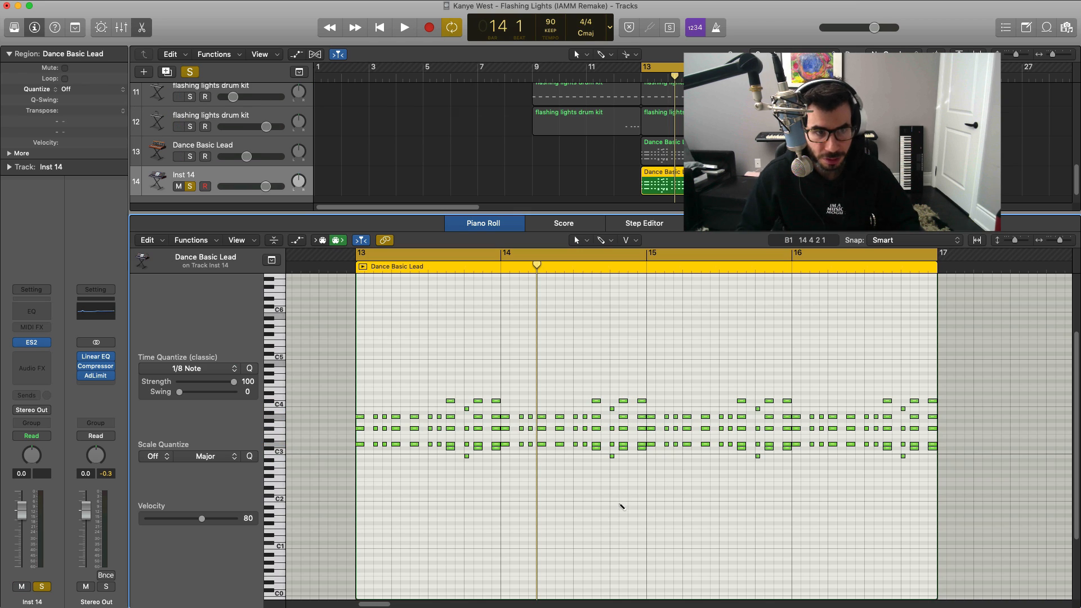
{"action": "key", "text": "super+a"}
{"action": "key", "text": "alt+shift+Up"}
{"action": "key", "text": "space"}
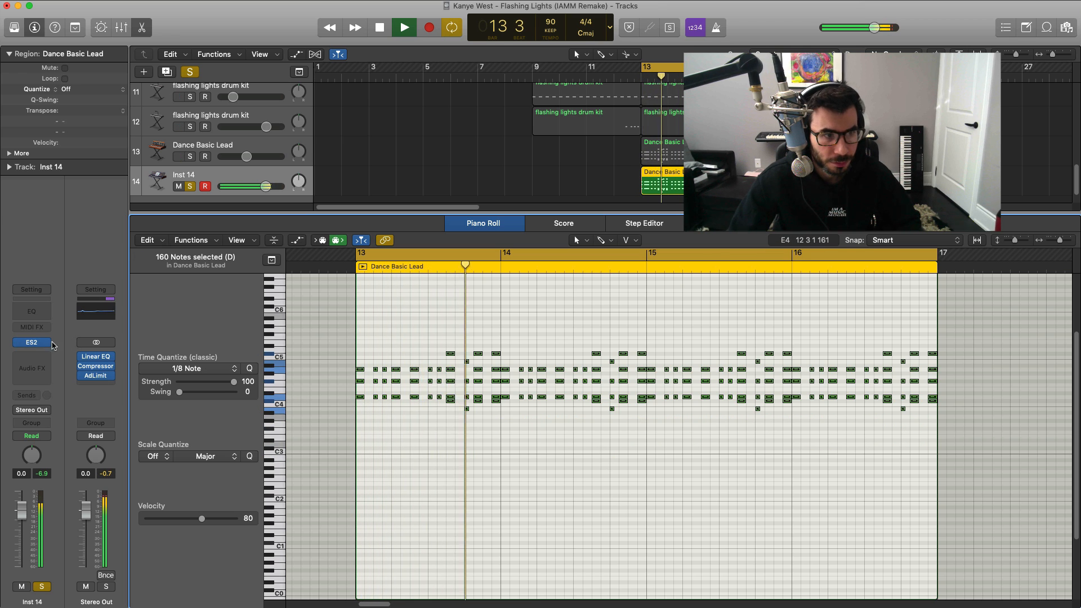
Shape ES2's Envelope 3 during playback with a slightly longer attack and the sustain at minimum, then close the synth.
{"action": "left_click", "coordinate": [32, 343]}
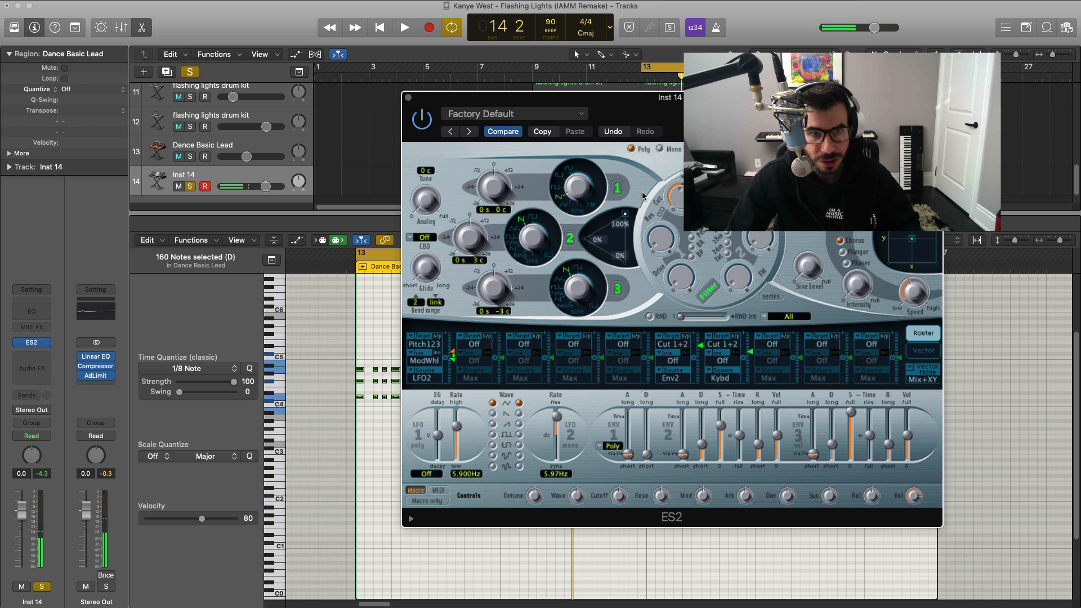
{"action": "key", "text": "space"}
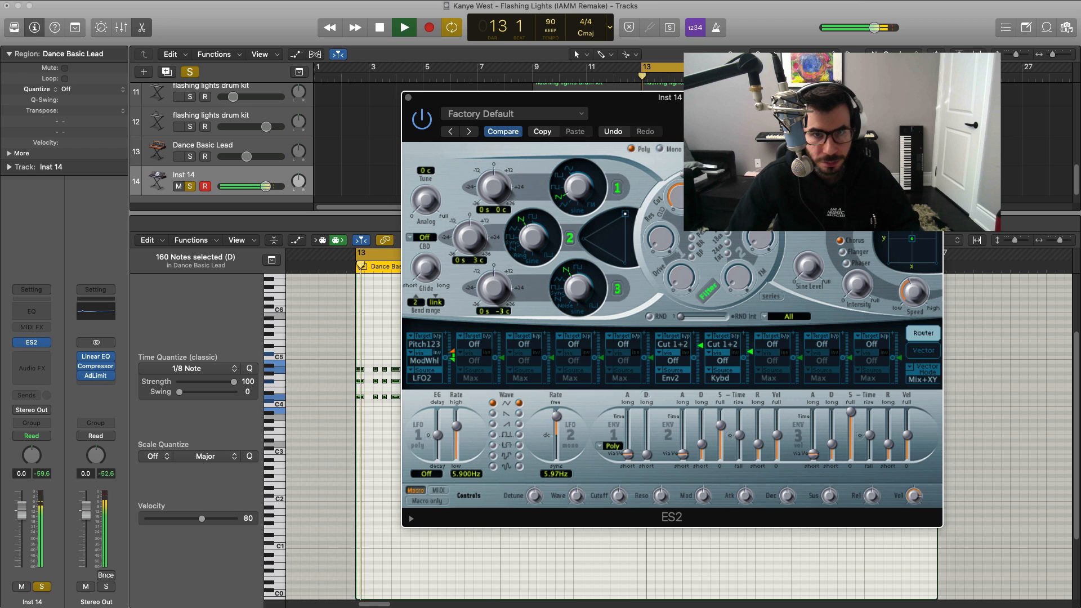
{"action": "left_click_drag", "start_coordinate": [678, 99], "coordinate": [668, 87]}
{"action": "left_click_drag", "start_coordinate": [748, 101], "coordinate": [641, 74]}
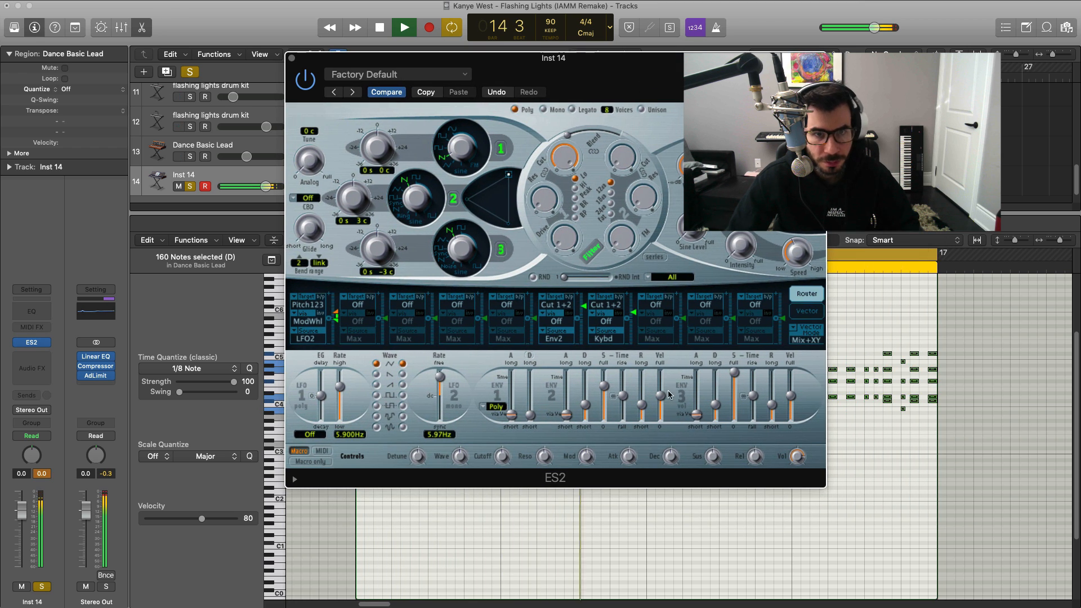
{"action": "key", "text": "space"}
{"action": "left_click", "coordinate": [697, 417]}
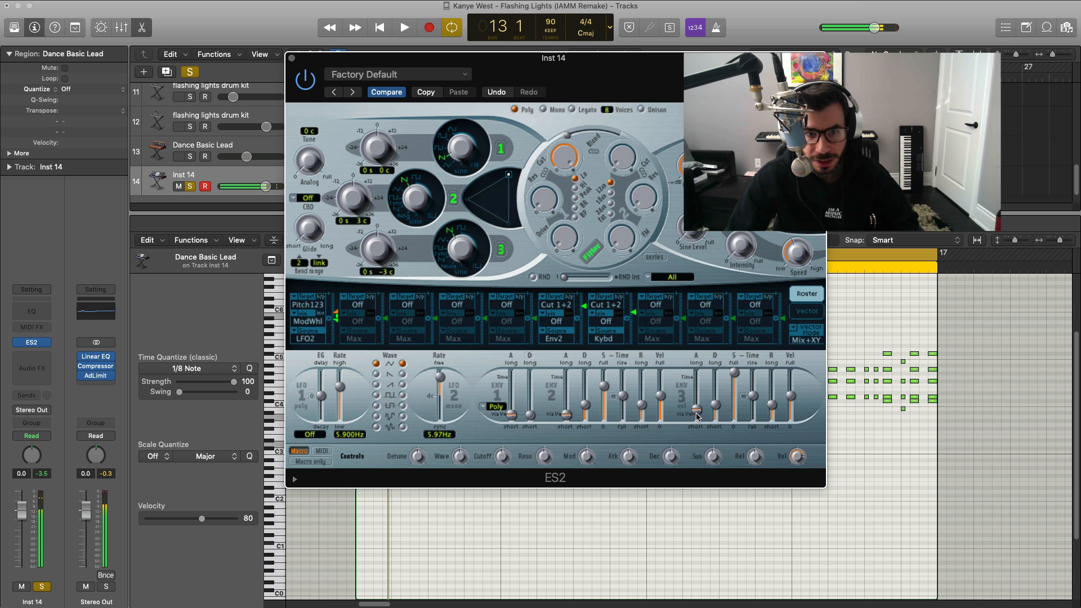
{"action": "key", "text": "space"}
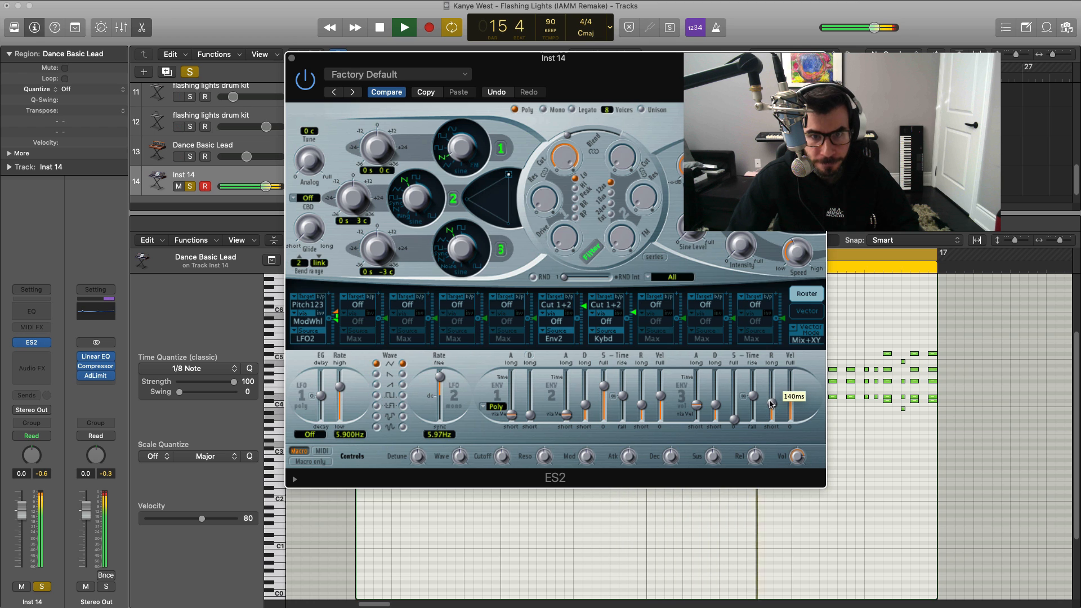
{"action": "left_click", "coordinate": [292, 58]}
Solo the Dance Basic Lead track alongside the ES2 track and balance the ES2 volume to -9.6 dB.
{"action": "key", "text": "space"}
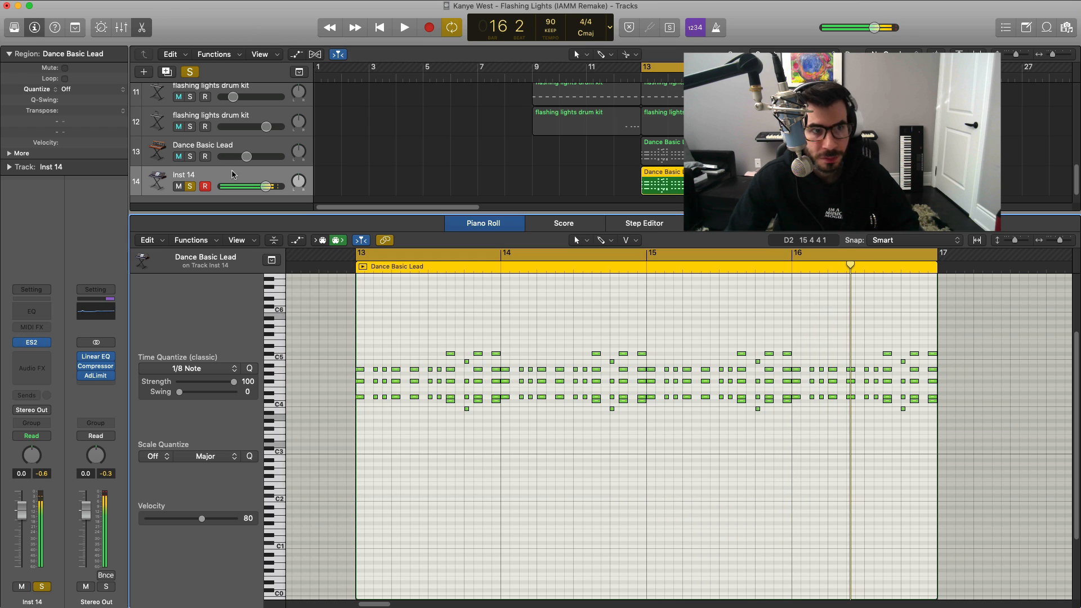
{"action": "left_click", "coordinate": [191, 157]}
{"action": "key", "text": "space"}
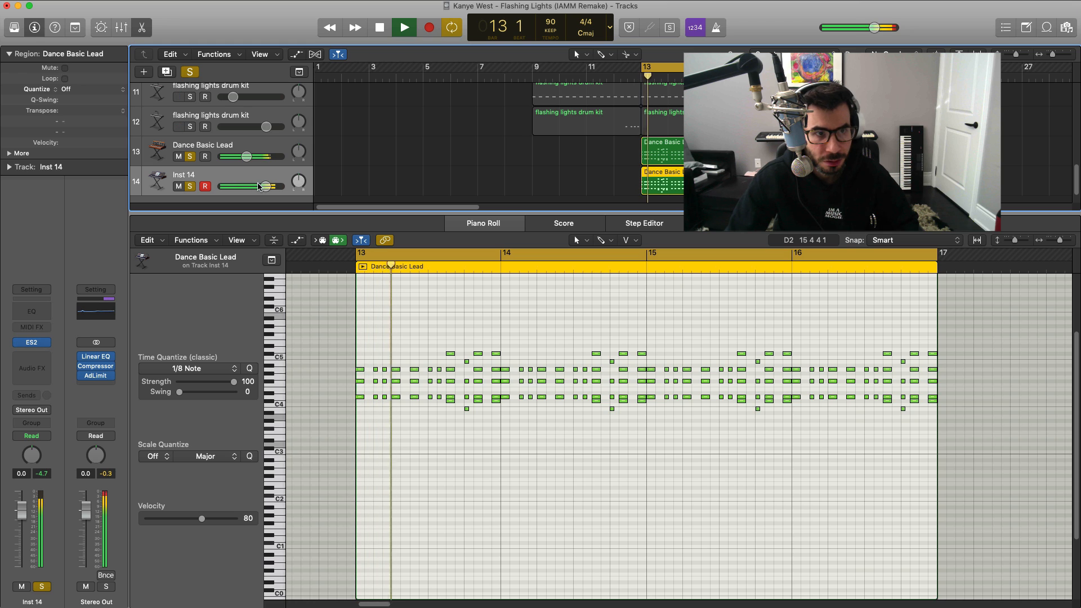
{"action": "left_click_drag", "start_coordinate": [266, 186], "coordinate": [247, 186]}
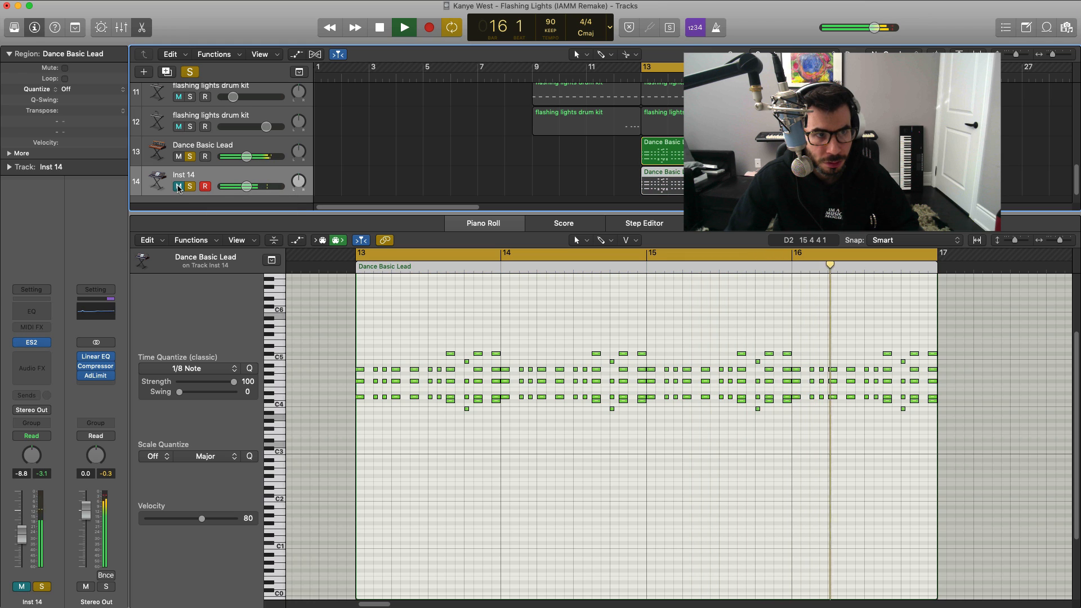
{"action": "left_click_drag", "start_coordinate": [246, 187], "coordinate": [246, 187]}
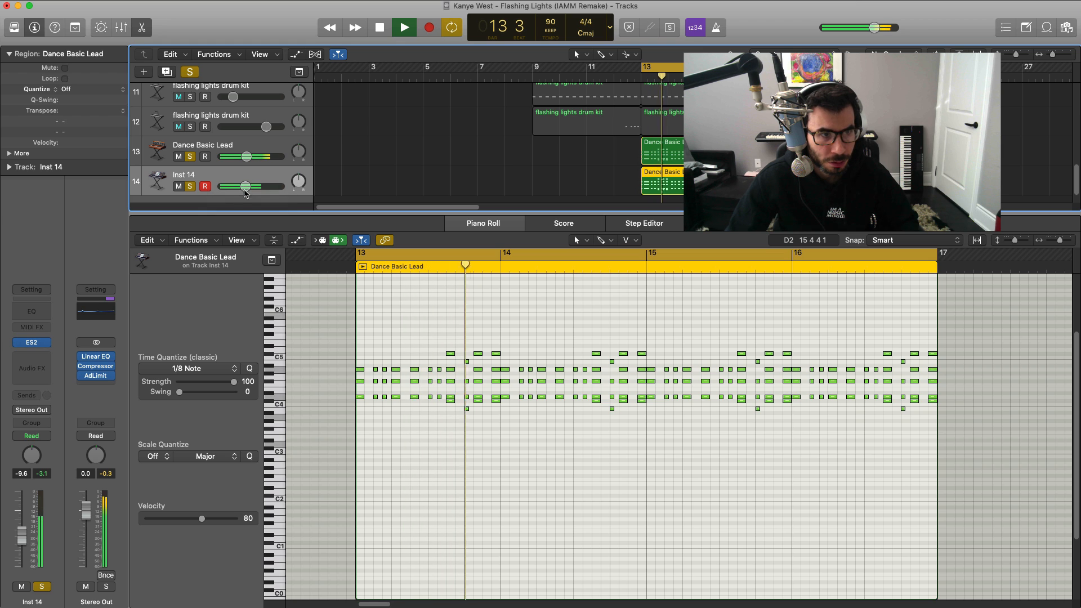
Unsolo both synth tracks, hide the piano roll and lower the two tracks together, setting Dance Basic Lead to -10.4 dB.
{"action": "key", "text": "e"}
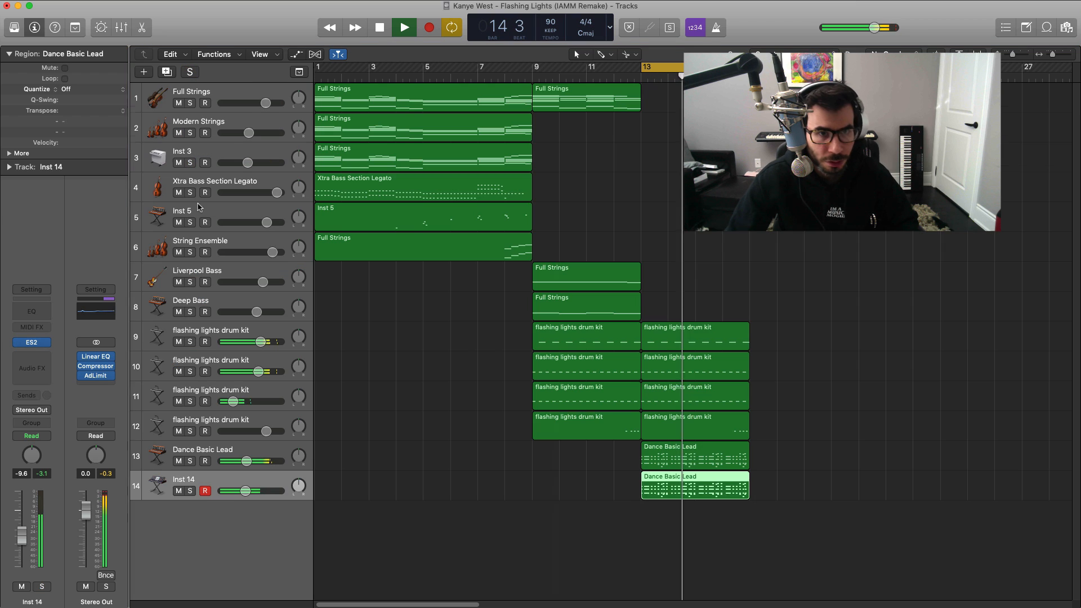
{"action": "left_click", "coordinate": [222, 455], "text": "shift"}
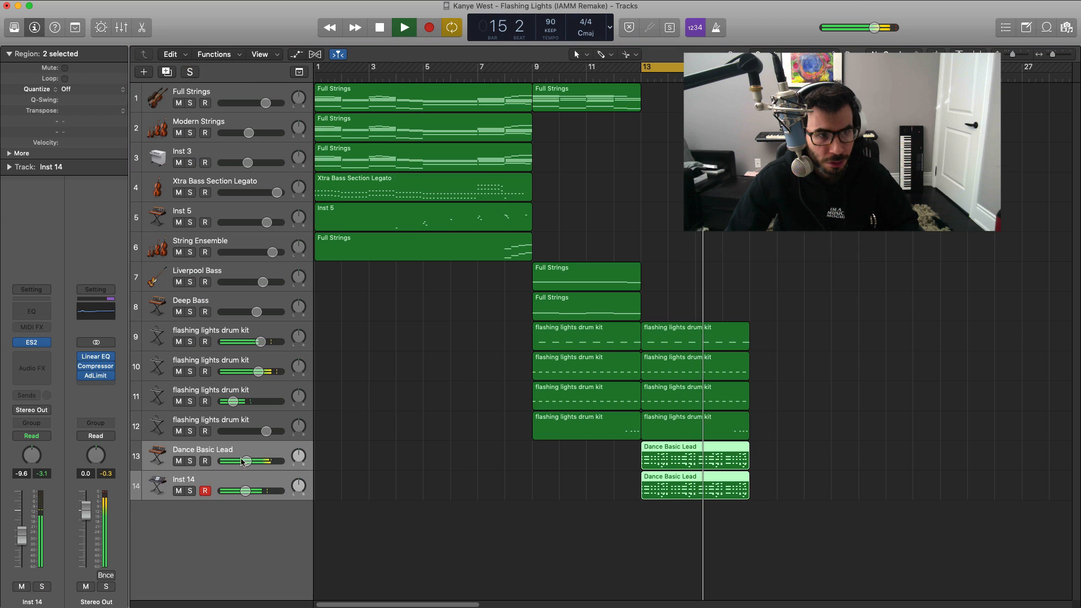
{"action": "left_click_drag", "start_coordinate": [246, 461], "coordinate": [244, 461]}
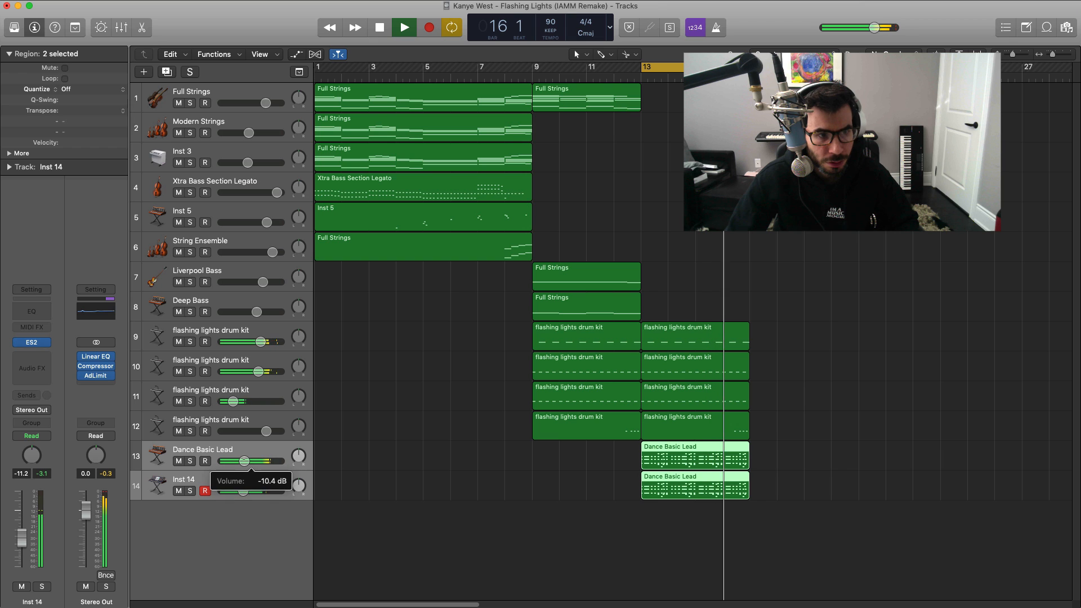
Turn off cycle, play the transition into bar 13 and lower both synth tracks together, bringing the ES2 track to -15.8 dB.
{"action": "key", "text": "space"}
{"action": "left_click", "coordinate": [663, 68]}
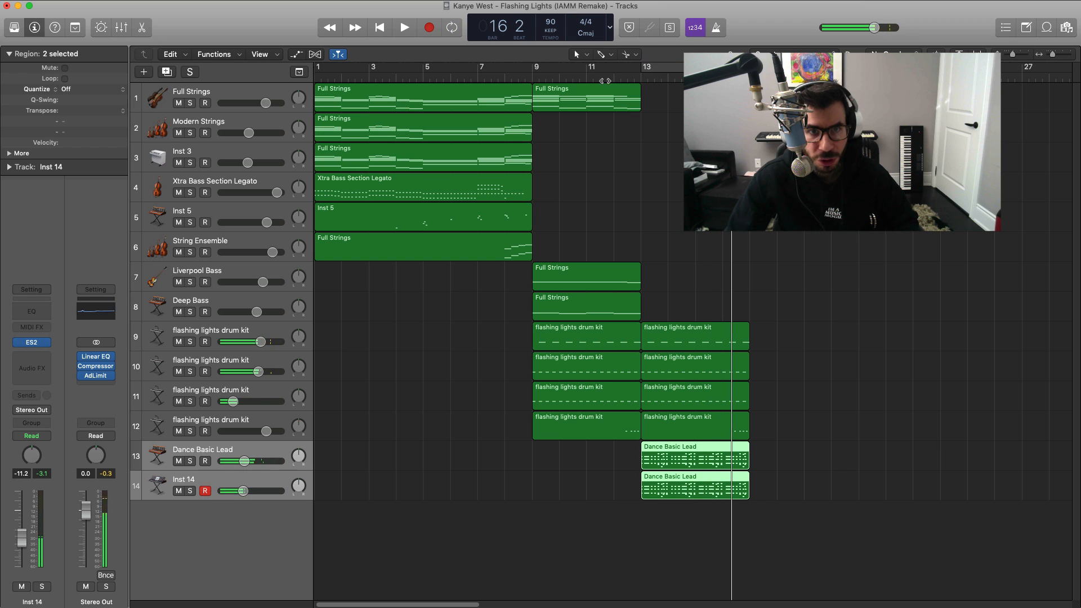
{"action": "left_click", "coordinate": [609, 75]}
{"action": "key", "text": "space"}
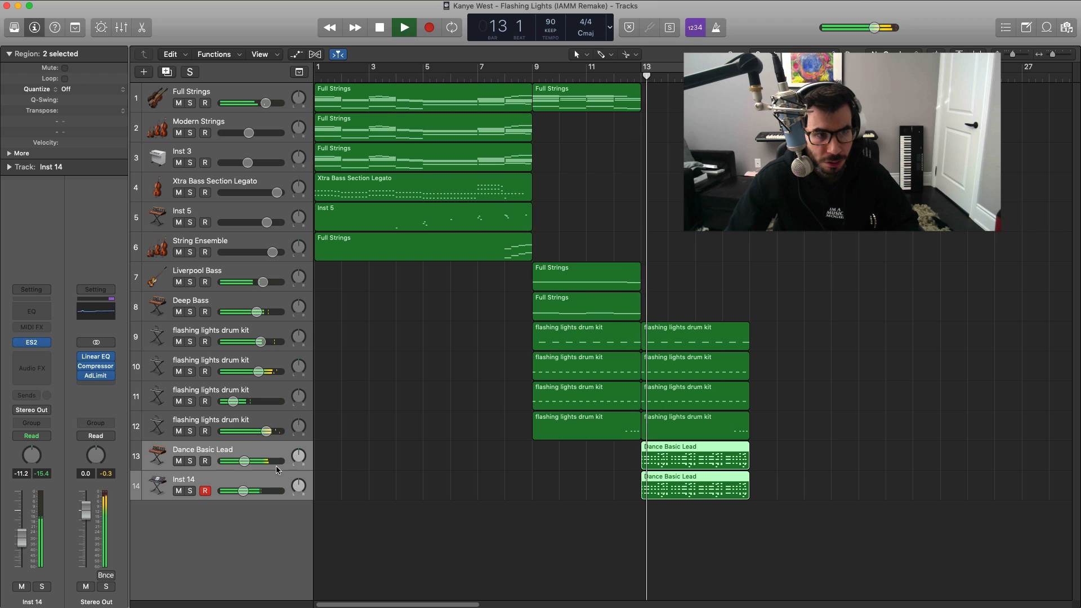
{"action": "left_click_drag", "start_coordinate": [236, 462], "coordinate": [239, 462]}
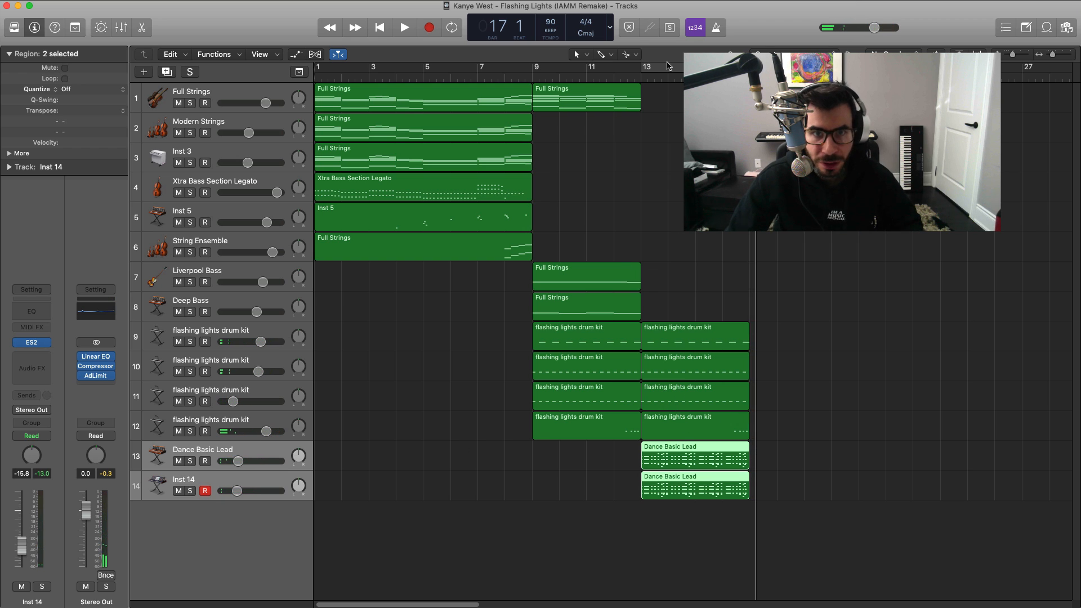
Create an empty Liverpool Bass region from bar 13 to bar 17, open it in the piano roll and start playback.
{"action": "left_click", "coordinate": [650, 284]}
{"action": "left_click_drag", "start_coordinate": [663, 283], "coordinate": [749, 283]}
{"action": "double_click", "coordinate": [701, 279]}
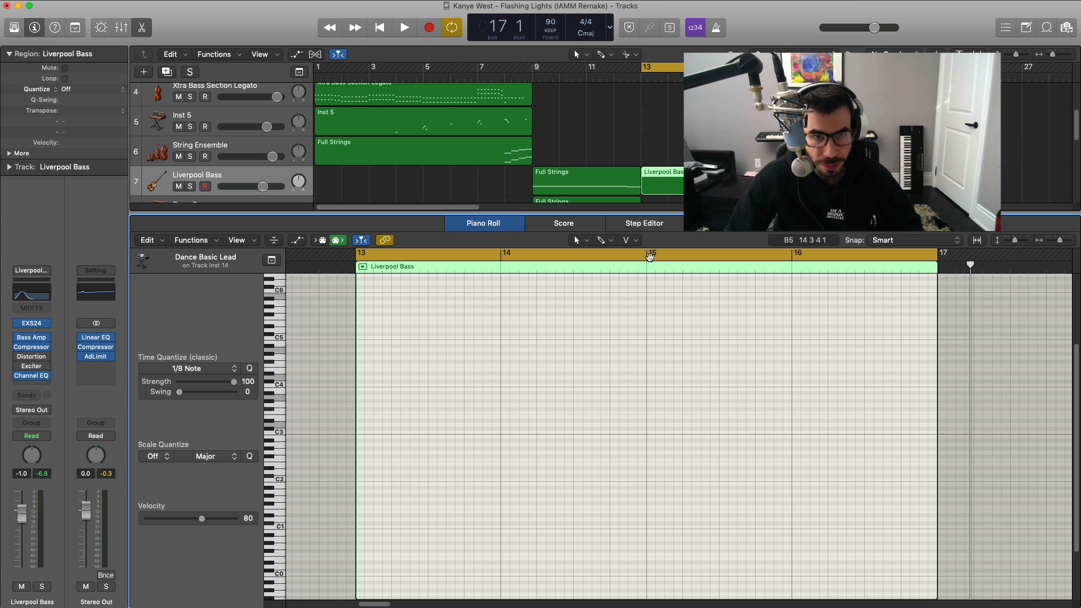
{"action": "key", "text": "space"}
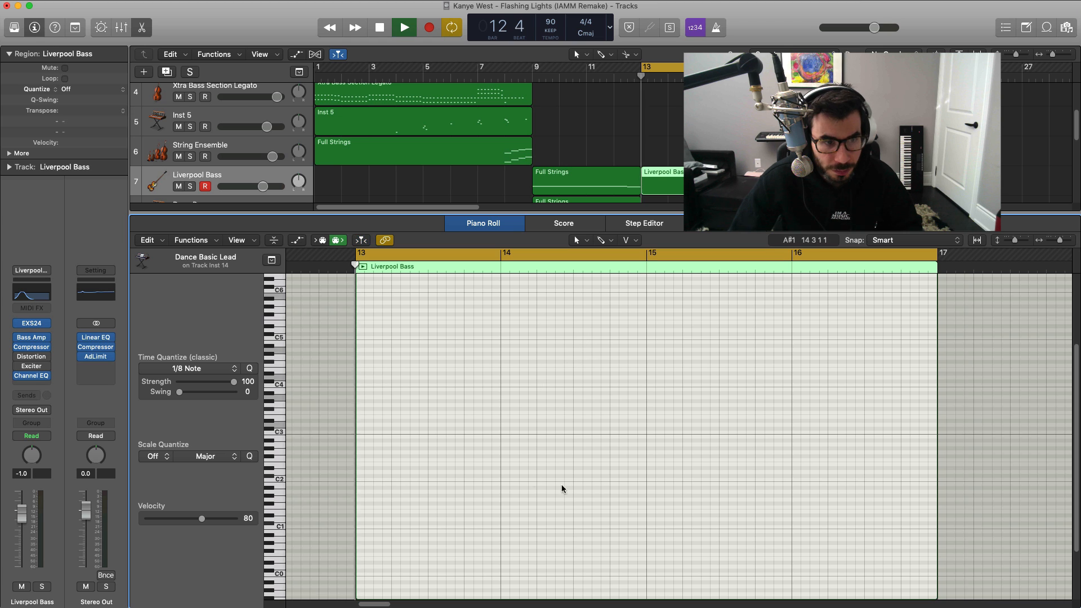
Enter three B1 eighth notes on the first three beats of bar 13 and audition them.
{"action": "left_click", "coordinate": [360, 485]}
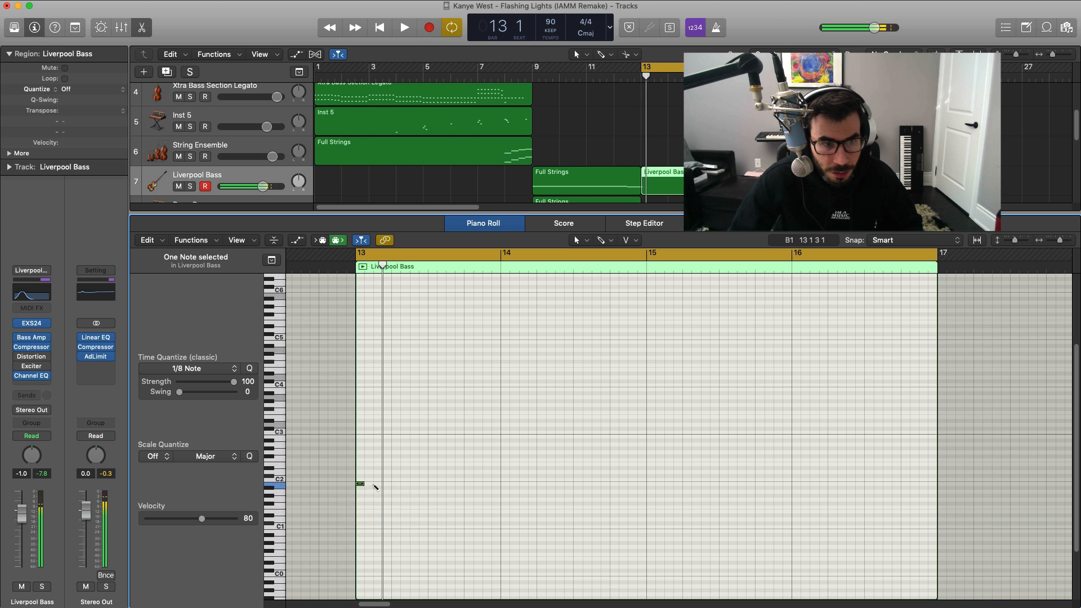
{"action": "left_click_drag", "start_coordinate": [362, 485], "coordinate": [373, 485]}
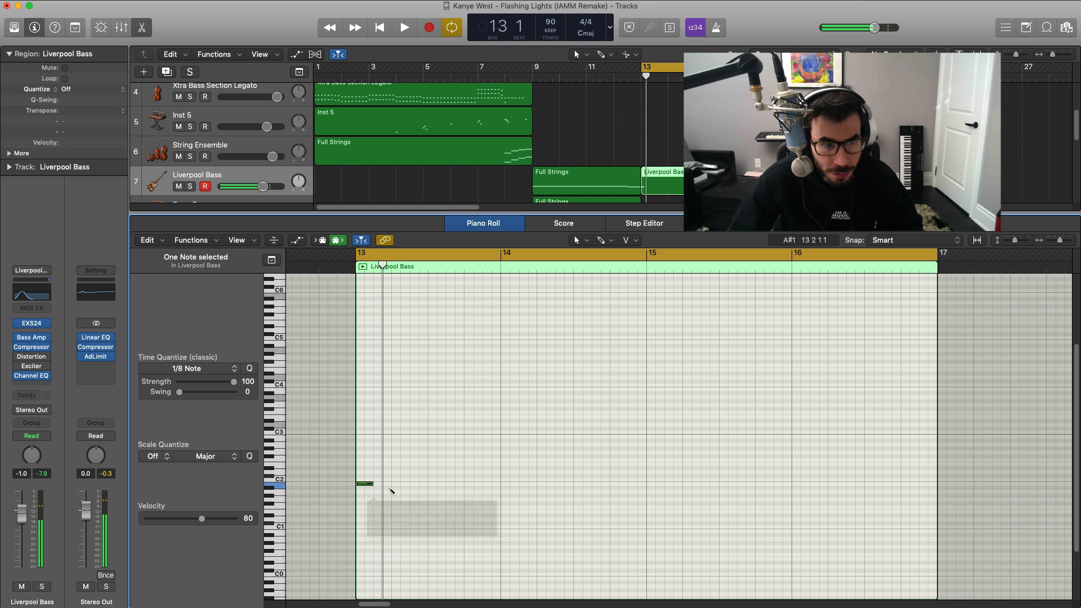
{"action": "left_click", "coordinate": [392, 484]}
{"action": "left_click", "coordinate": [430, 485]}
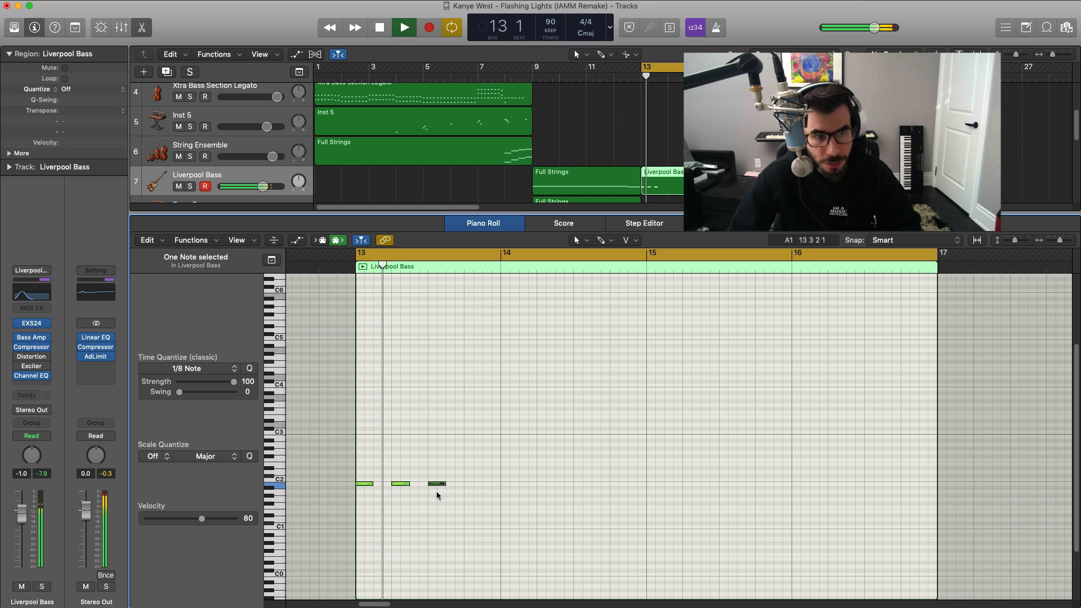
{"action": "key", "text": "space"}
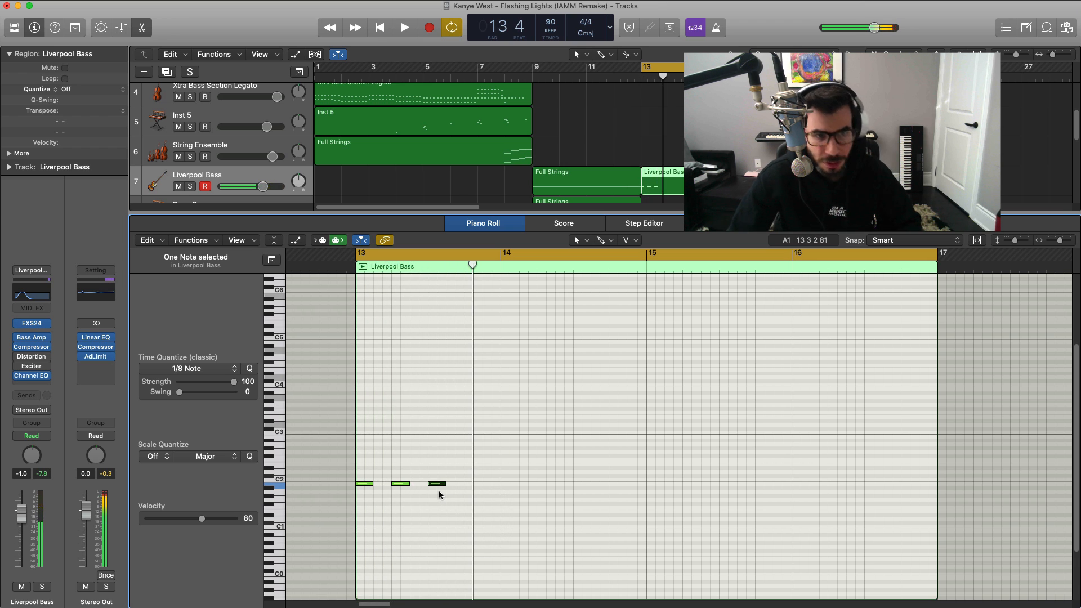
{"action": "key", "text": "space"}
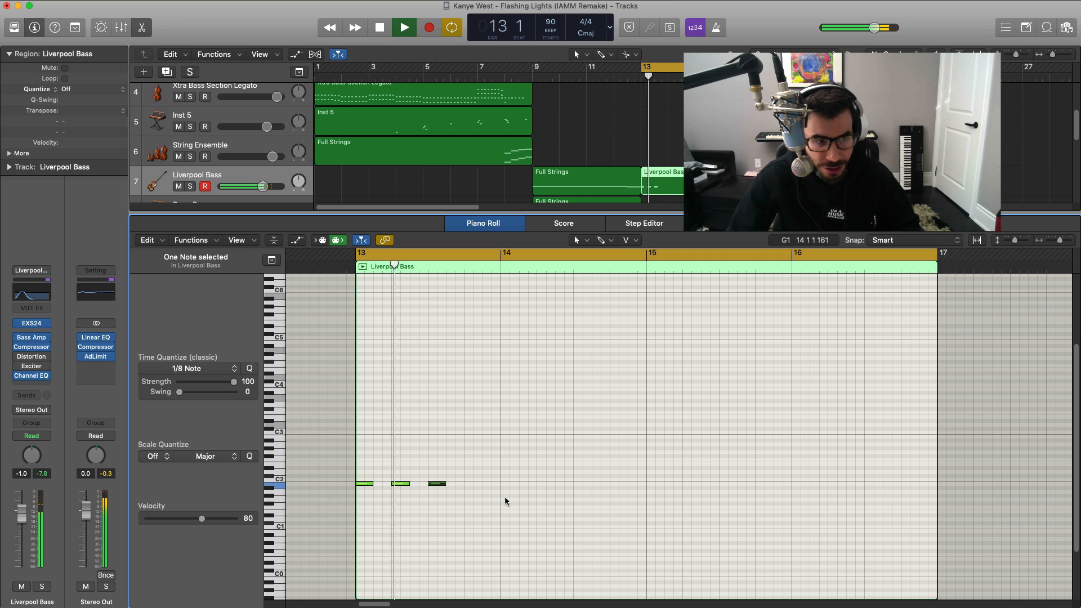
Add an F#2 eighth note near the end of bar 13, shift it one sixteenth earlier and audition it.
{"action": "left_click", "coordinate": [471, 457]}
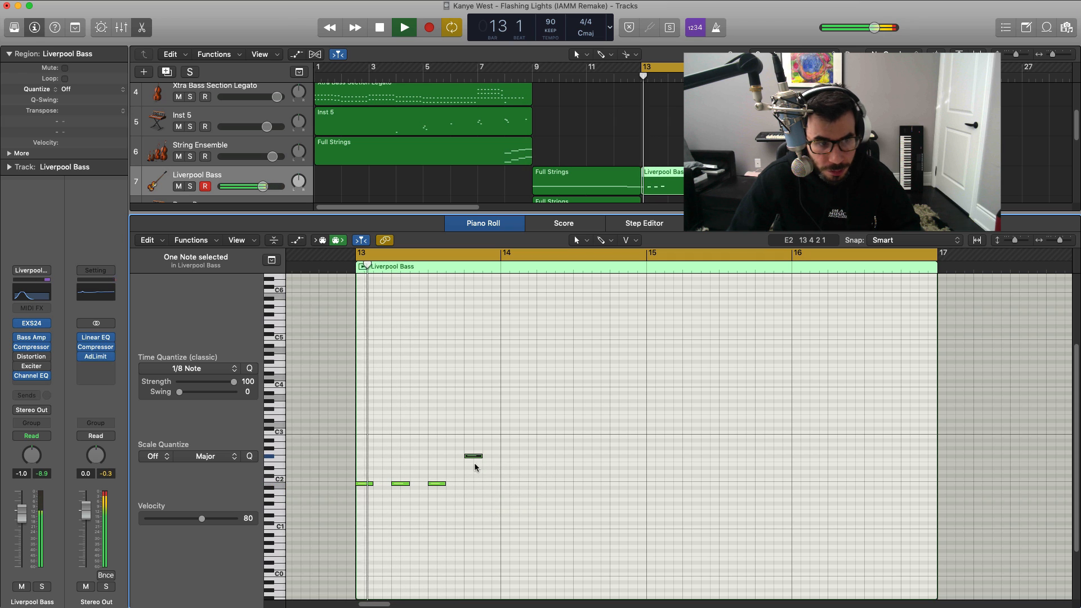
{"action": "left_click_drag", "start_coordinate": [467, 460], "coordinate": [458, 459]}
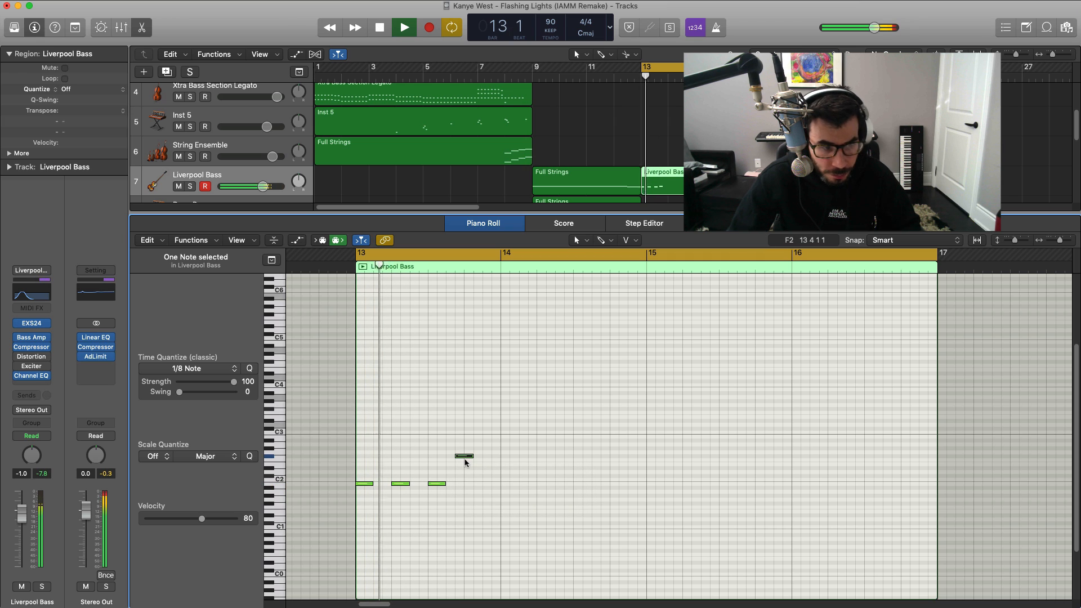
{"action": "key", "text": "space"}
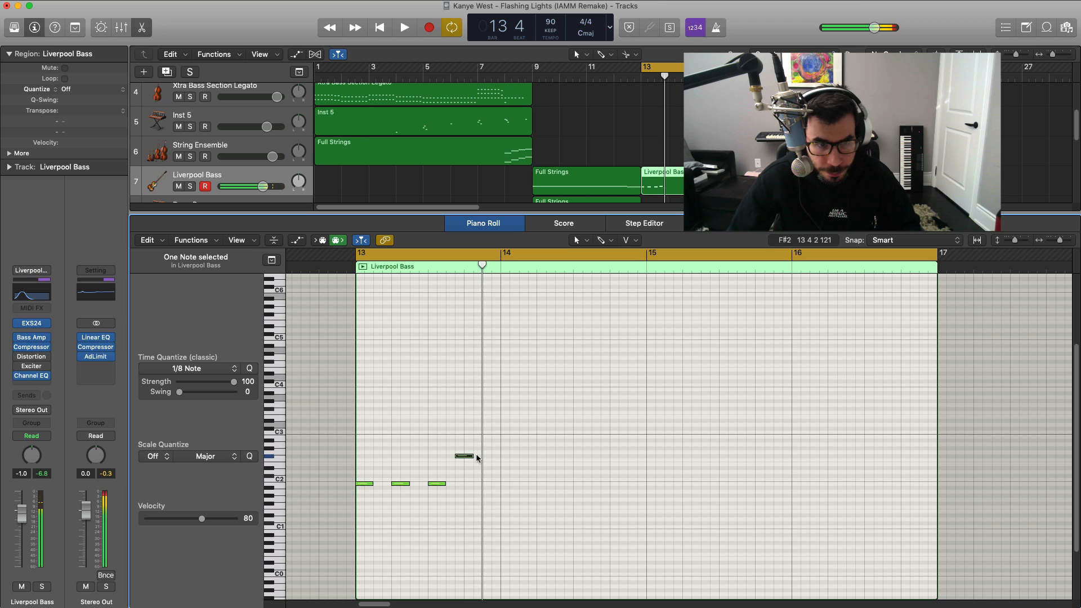
{"action": "key", "text": "space"}
Continue the bass phrase with sixteenth notes F#2, A2 and F#2, ending on B2 at the start of bar 14.
{"action": "left_click_drag", "start_coordinate": [487, 457], "coordinate": [482, 457]}
{"action": "key", "text": "space"}
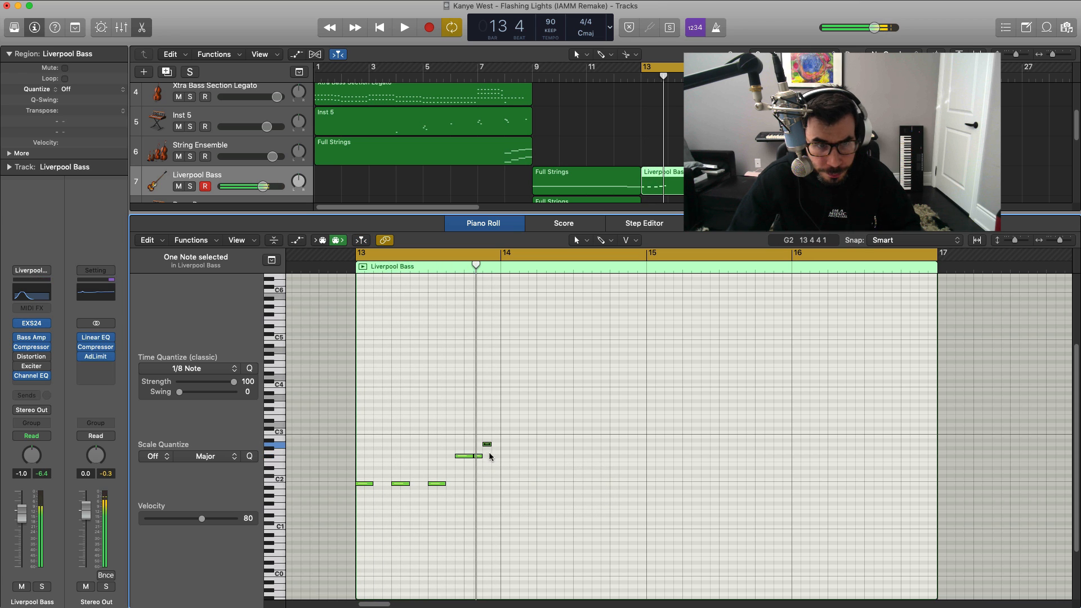
{"action": "key", "text": "space"}
{"action": "left_click", "coordinate": [496, 457]}
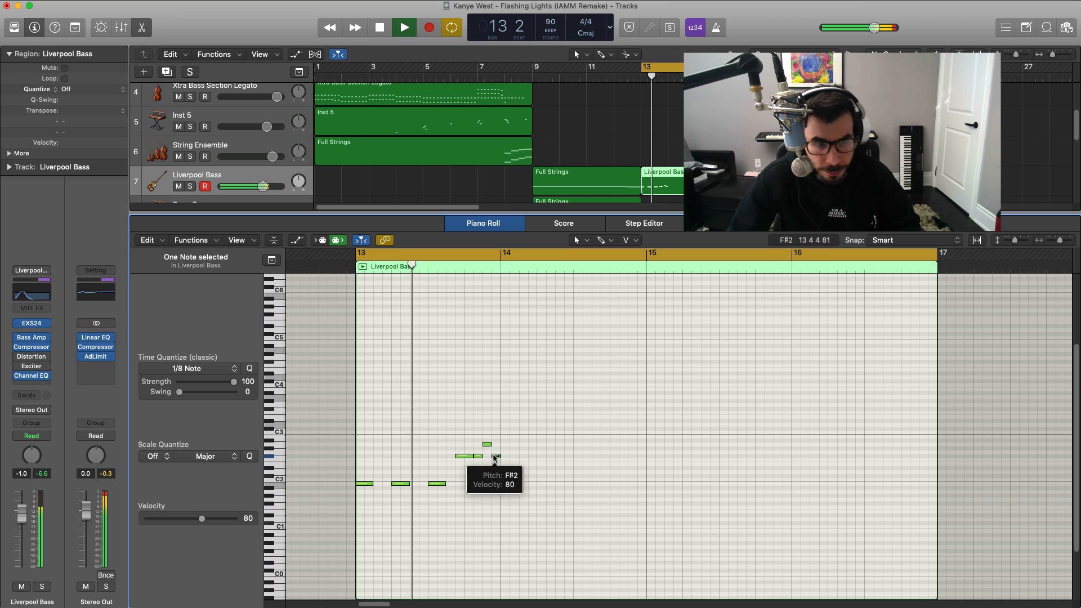
{"action": "key", "text": "space"}
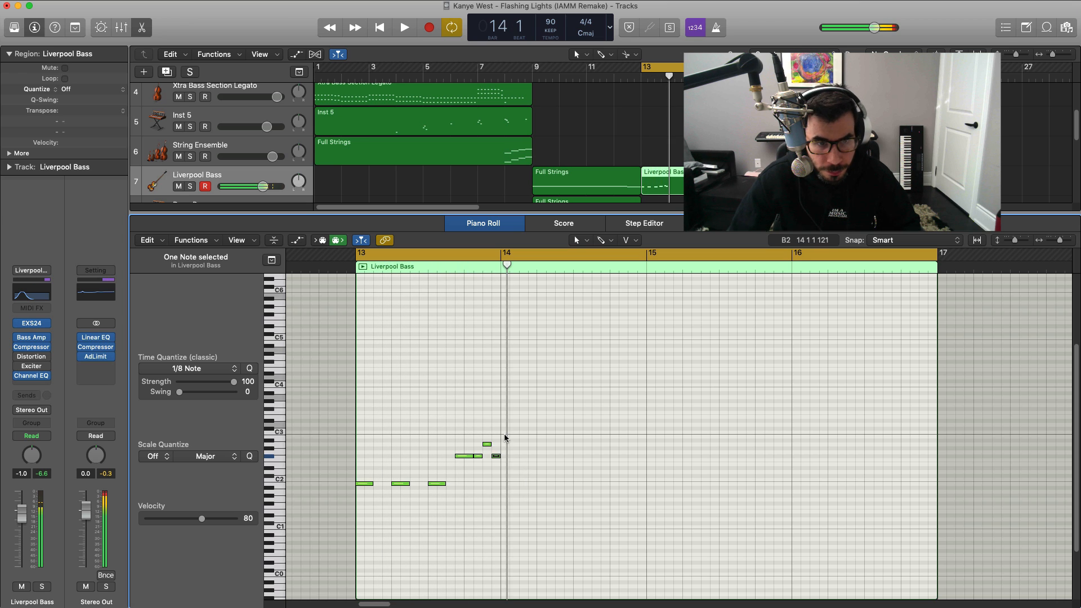
{"action": "left_click", "coordinate": [505, 436]}
Copy the last two B1 notes and the five-note rising phrase through bars 14, 15 and 16, then audition the bass line.
{"action": "left_click", "coordinate": [465, 493]}
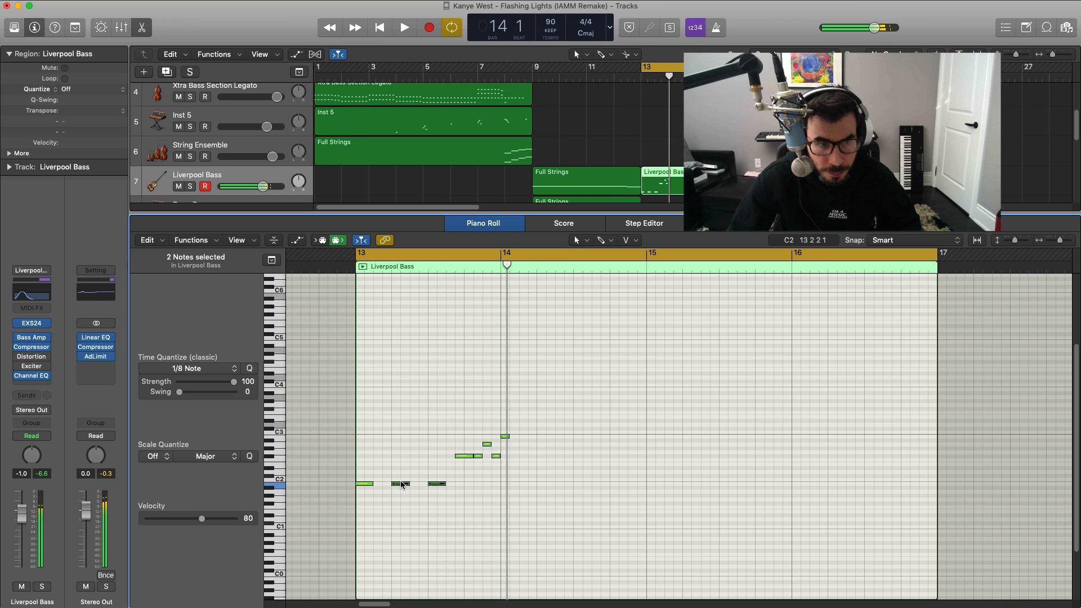
{"action": "left_click_drag", "start_coordinate": [402, 485], "coordinate": [544, 485]}
{"action": "left_click_drag", "start_coordinate": [536, 430], "coordinate": [615, 460]}
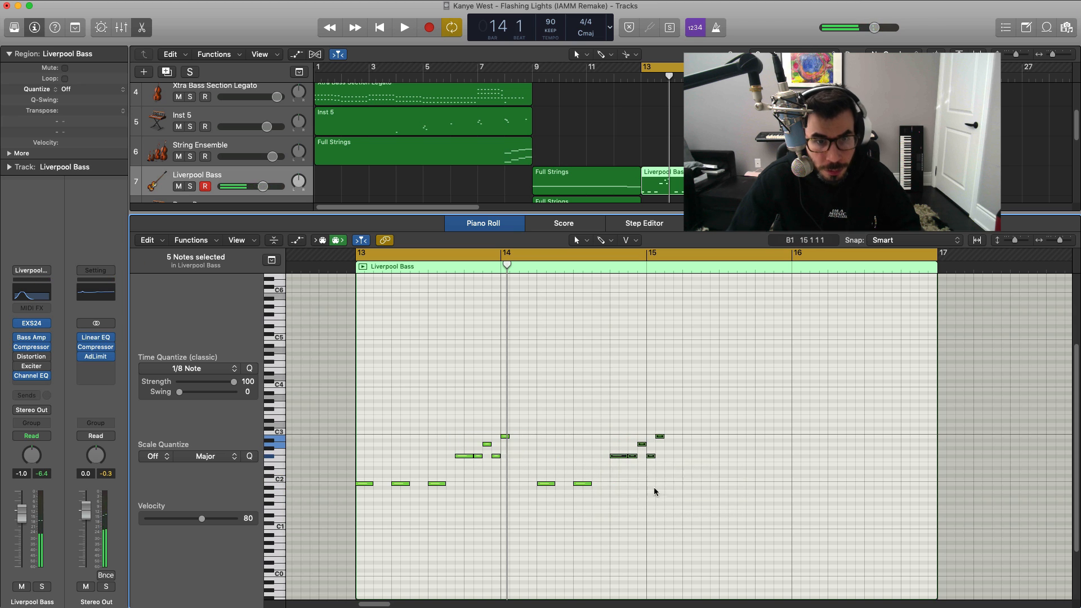
{"action": "left_click_drag", "start_coordinate": [696, 505], "coordinate": [539, 412]}
{"action": "left_click_drag", "start_coordinate": [544, 488], "coordinate": [688, 487]}
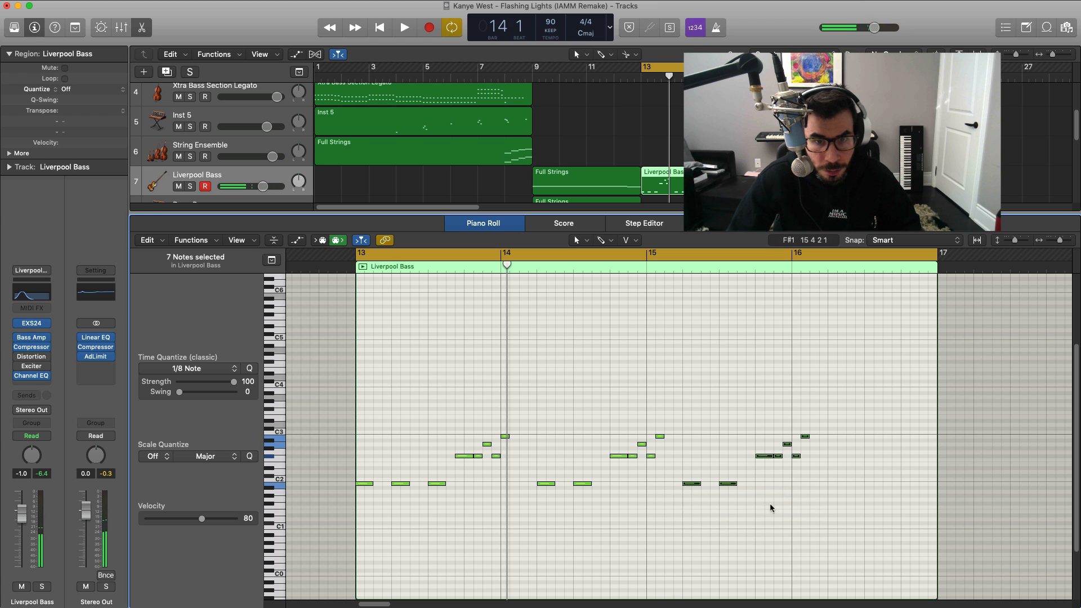
{"action": "left_click_drag", "start_coordinate": [838, 507], "coordinate": [890, 462]}
{"action": "mouse_move", "coordinate": [831, 501]}
{"action": "left_mouse_down"}
{"action": "mouse_move", "coordinate": [694, 485]}
{"action": "mouse_move", "coordinate": [837, 487]}
{"action": "left_mouse_up"}
{"action": "key", "text": "space"}
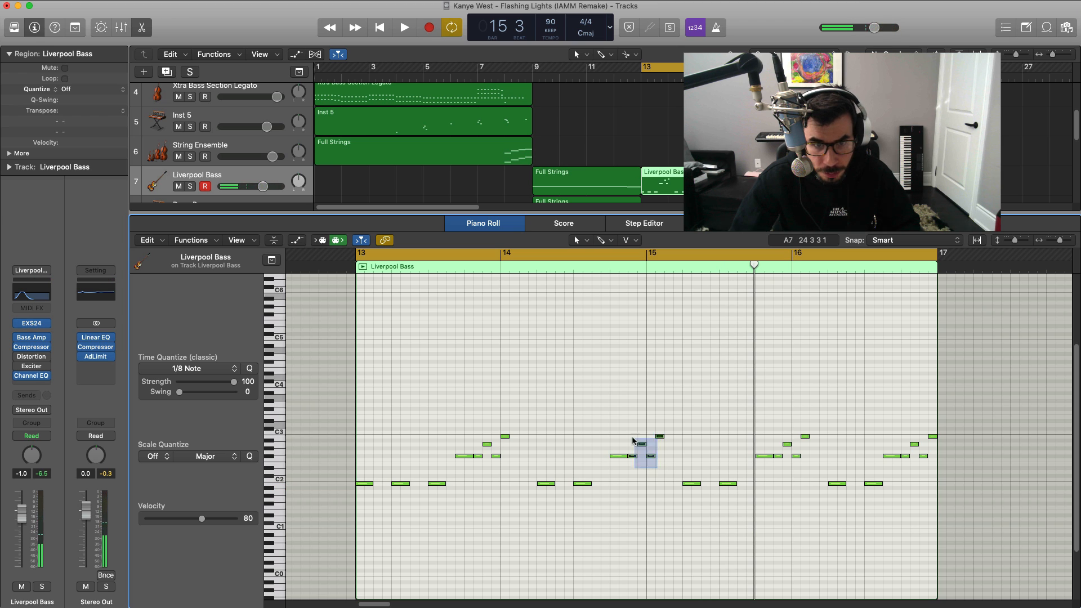
Move the five-note phrases at the ends of bars 14 and 15 one sixteenth earlier.
{"action": "left_click_drag", "start_coordinate": [633, 440], "coordinate": [603, 457]}
{"action": "key", "text": "space"}
{"action": "left_click_drag", "start_coordinate": [817, 470], "coordinate": [757, 410]}
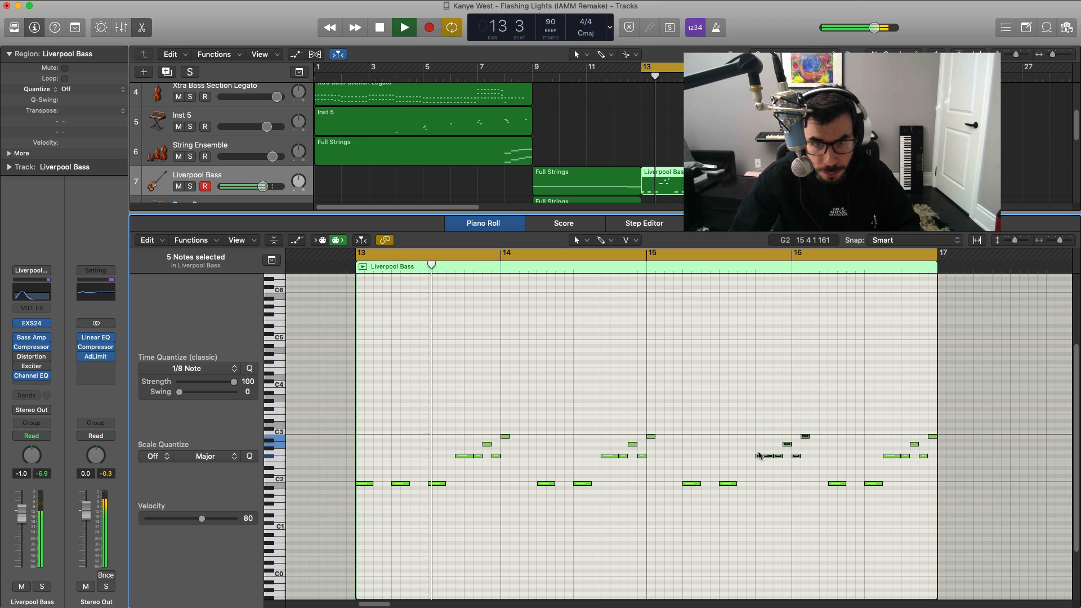
{"action": "left_click_drag", "start_coordinate": [764, 456], "coordinate": [755, 455]}
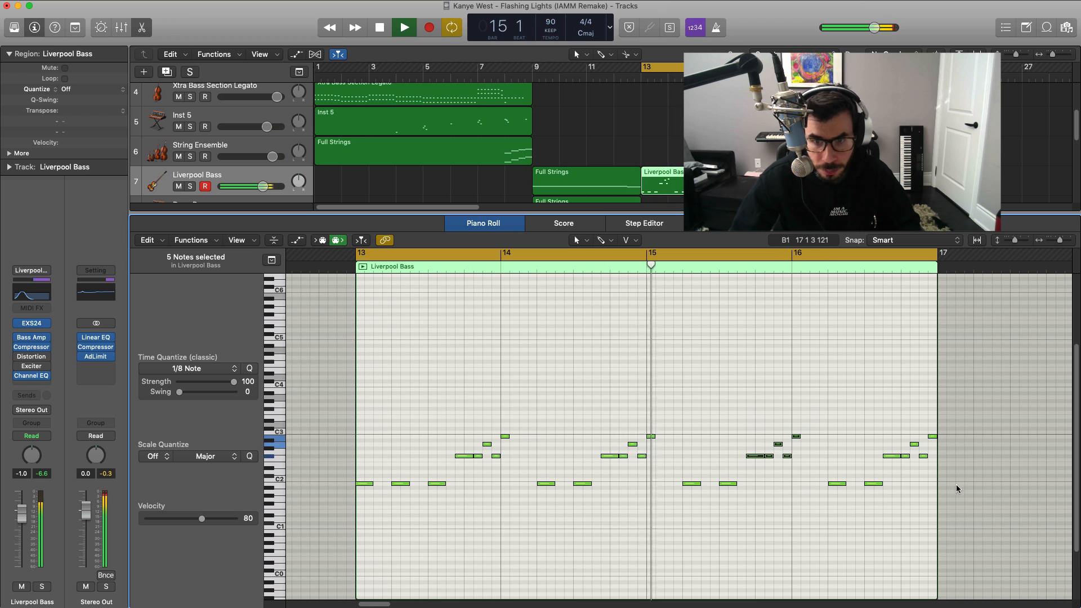
Replace the five-note phrase ending bar 16 with a B1 sixteenth note followed by a C#2 eighth note.
{"action": "mouse_move", "coordinate": [958, 490]}
{"action": "left_mouse_down"}
{"action": "mouse_move", "coordinate": [938, 445]}
{"action": "mouse_move", "coordinate": [887, 417]}
{"action": "left_mouse_up"}
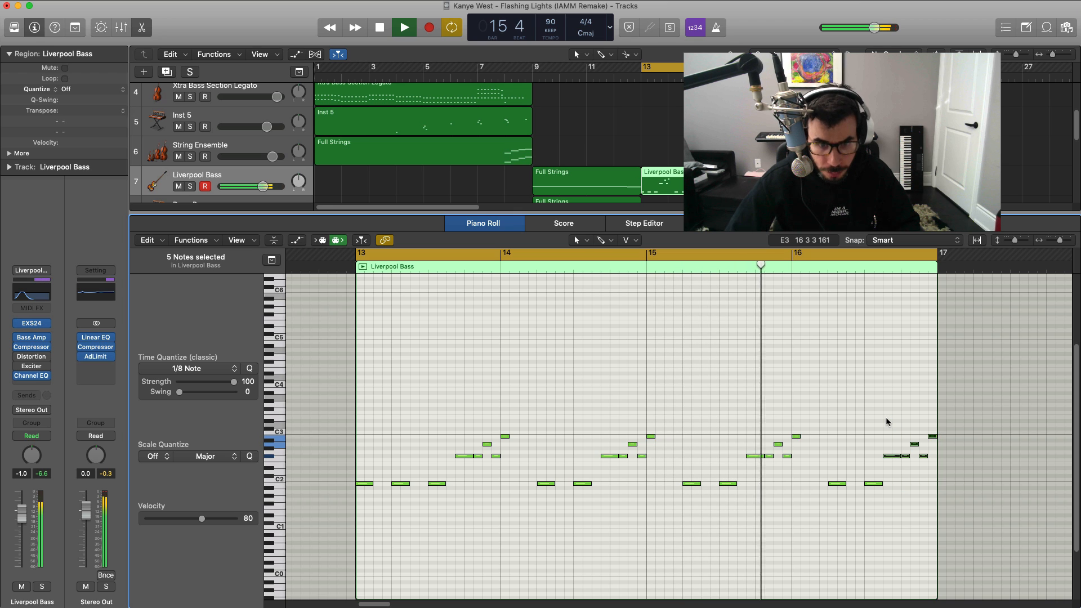
{"action": "key", "text": "Delete"}
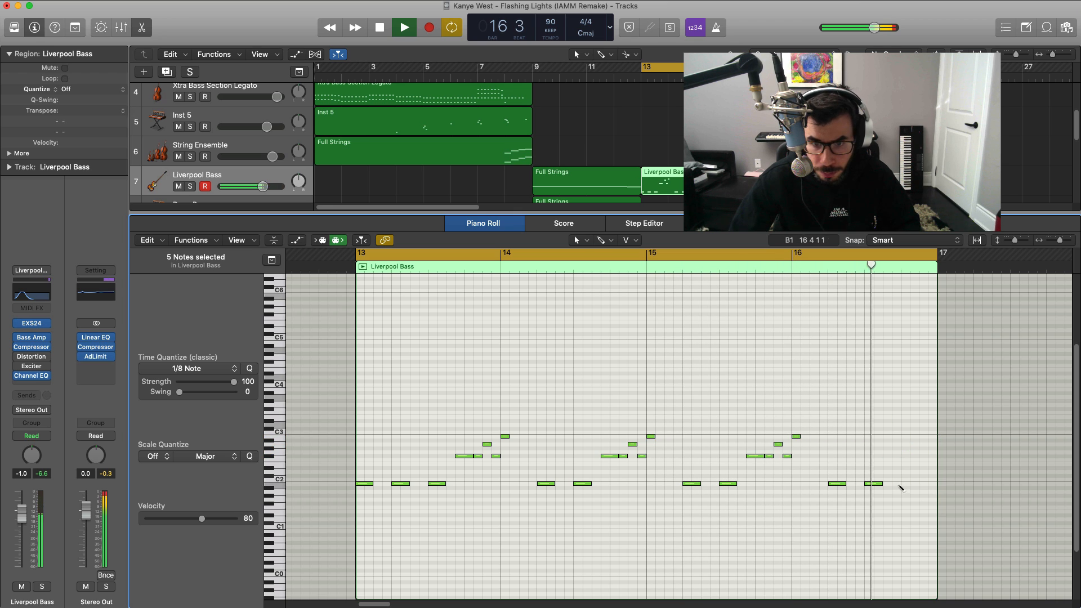
{"action": "left_click", "coordinate": [898, 484], "text": "super"}
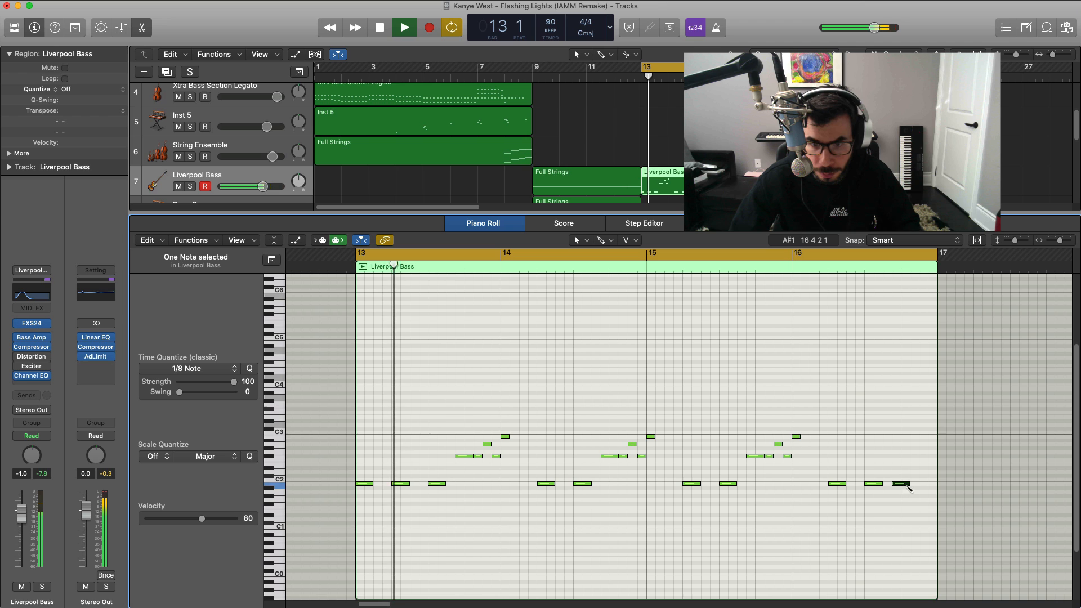
{"action": "left_click", "coordinate": [906, 477], "text": "super"}
{"action": "left_click_drag", "start_coordinate": [906, 484], "coordinate": [898, 484]}
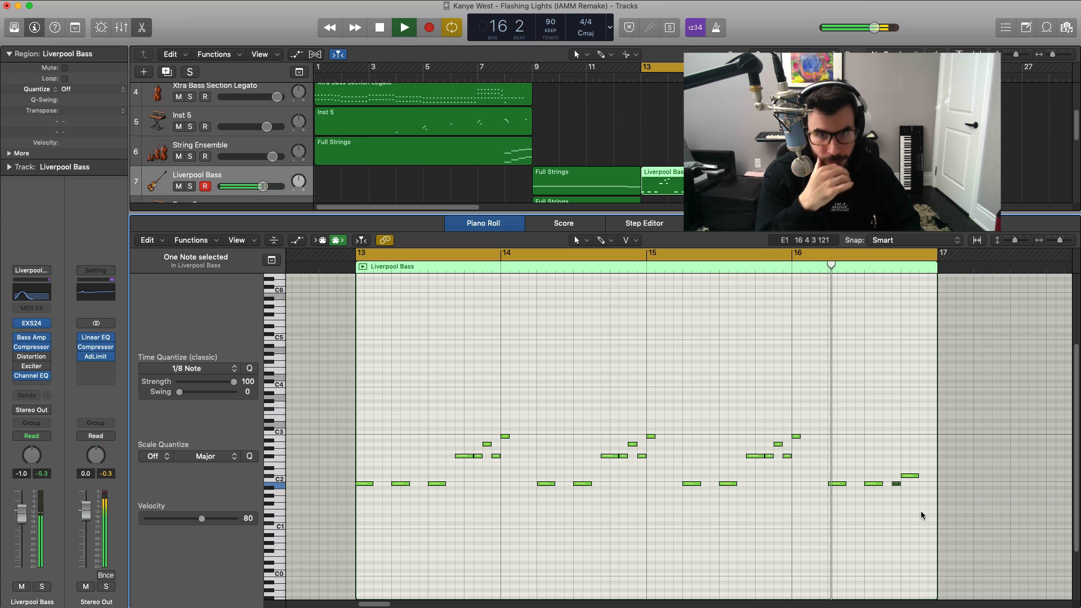
Lengthen the B2 notes at the starts of bars 14, 15 and 16 to eighth notes and play the result.
{"action": "left_click", "coordinate": [796, 437]}
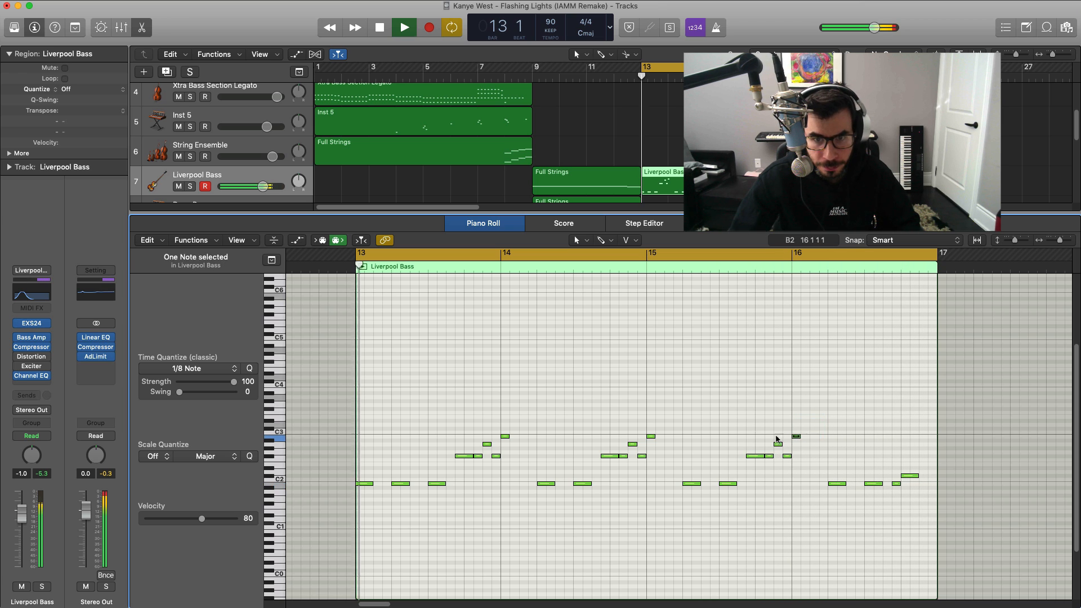
{"action": "key", "text": "space"}
{"action": "left_click_drag", "start_coordinate": [698, 424], "coordinate": [648, 436]}
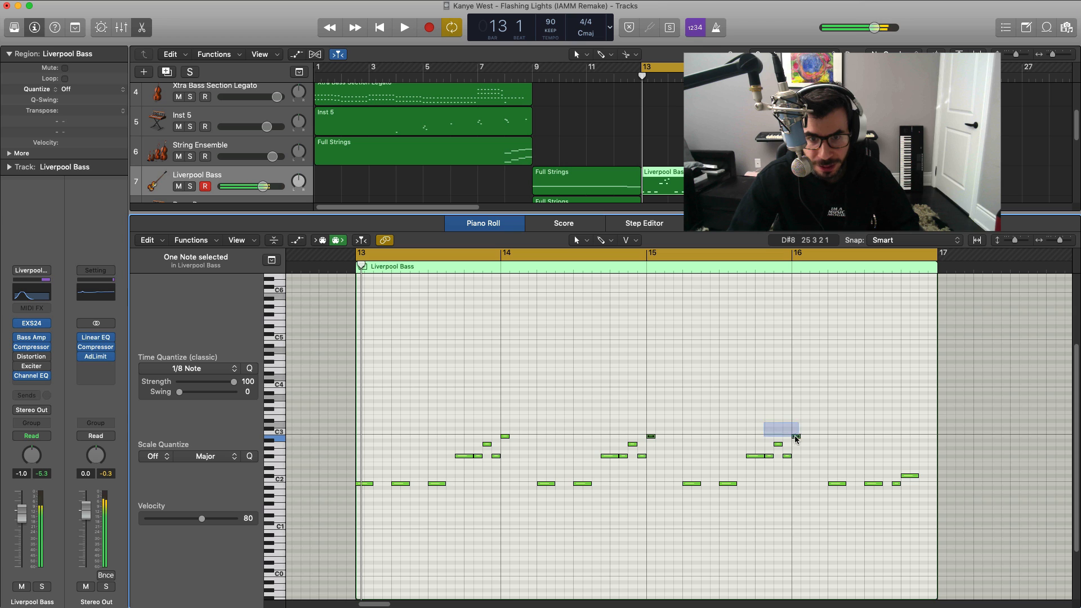
{"action": "left_click_drag", "start_coordinate": [498, 441], "coordinate": [515, 439]}
{"action": "key", "text": "space"}
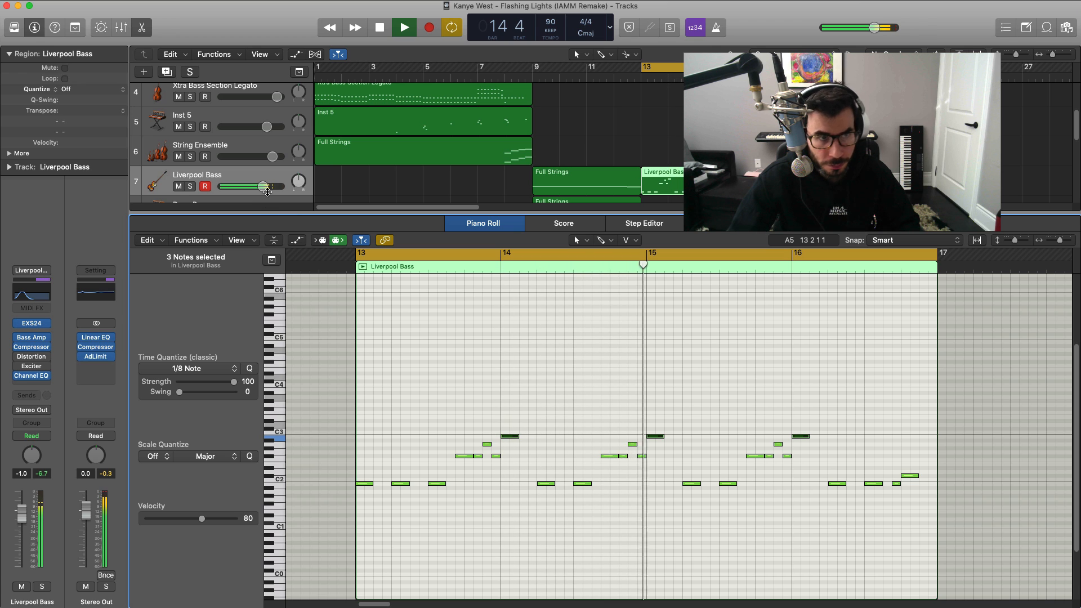
Raise the Liverpool Bass volume to -0.1 dB, hide the piano roll and raise the drum kit on track 10 to -1.4 dB.
{"action": "left_click_drag", "start_coordinate": [263, 186], "coordinate": [265, 186]}
{"action": "key", "text": "e"}
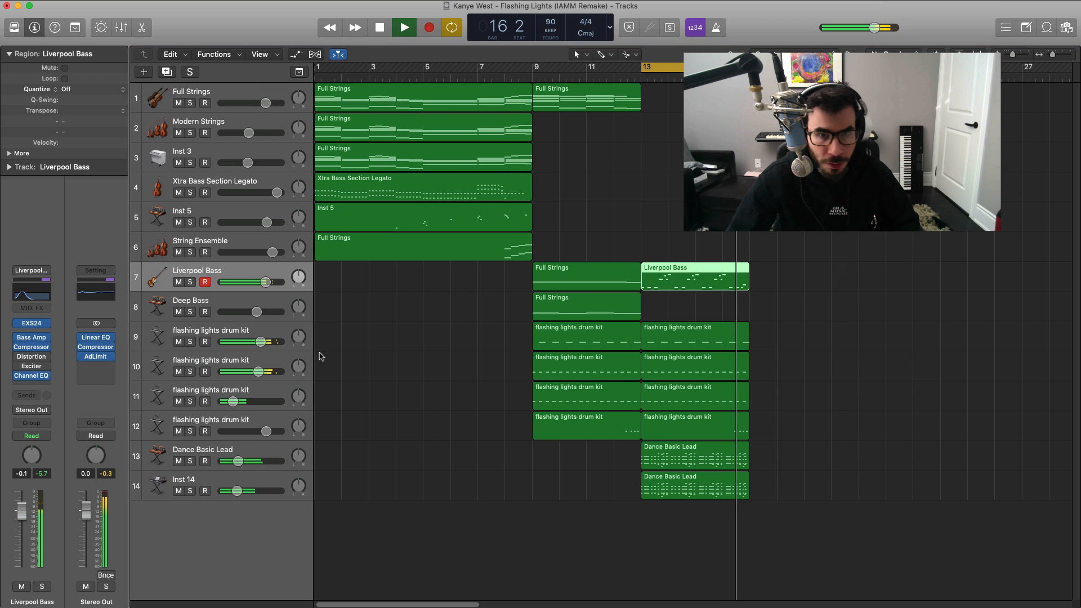
{"action": "left_click", "coordinate": [189, 371]}
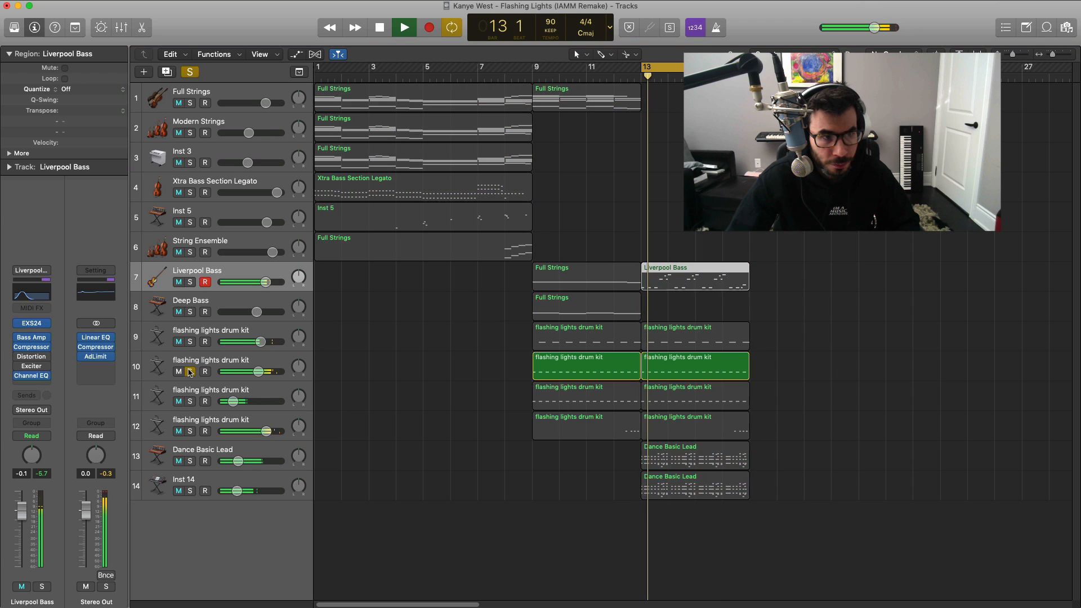
{"action": "left_click", "coordinate": [189, 371]}
{"action": "left_click_drag", "start_coordinate": [258, 372], "coordinate": [262, 371]}
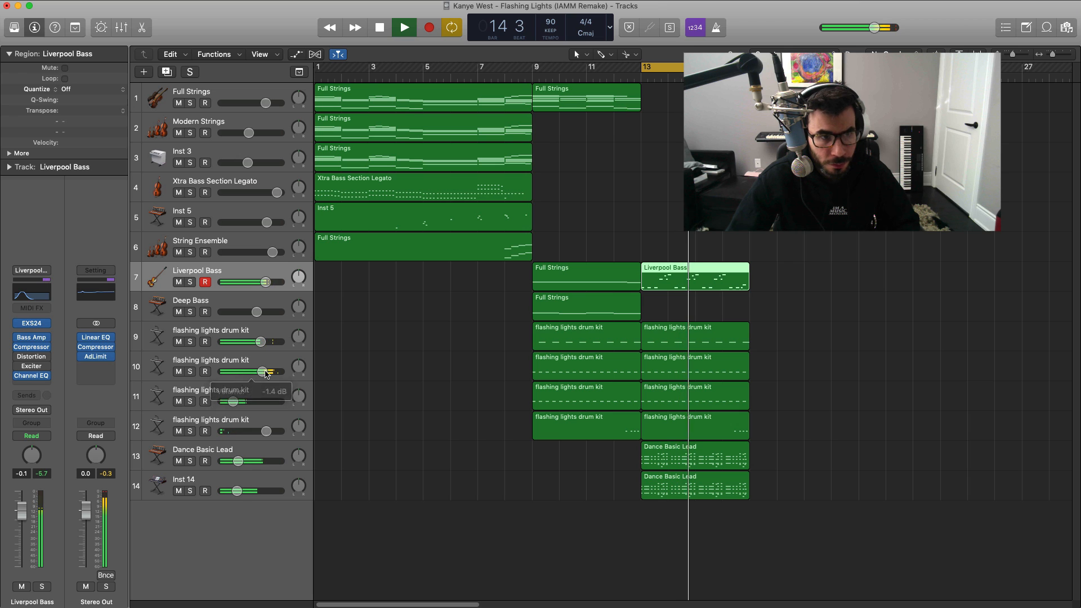
Copy the new Liverpool Bass region to the Deep Bass track at bar 13, transpose all its notes down an octave and play it.
{"action": "left_click_drag", "start_coordinate": [690, 284], "coordinate": [681, 303]}
{"action": "double_click", "coordinate": [680, 304]}
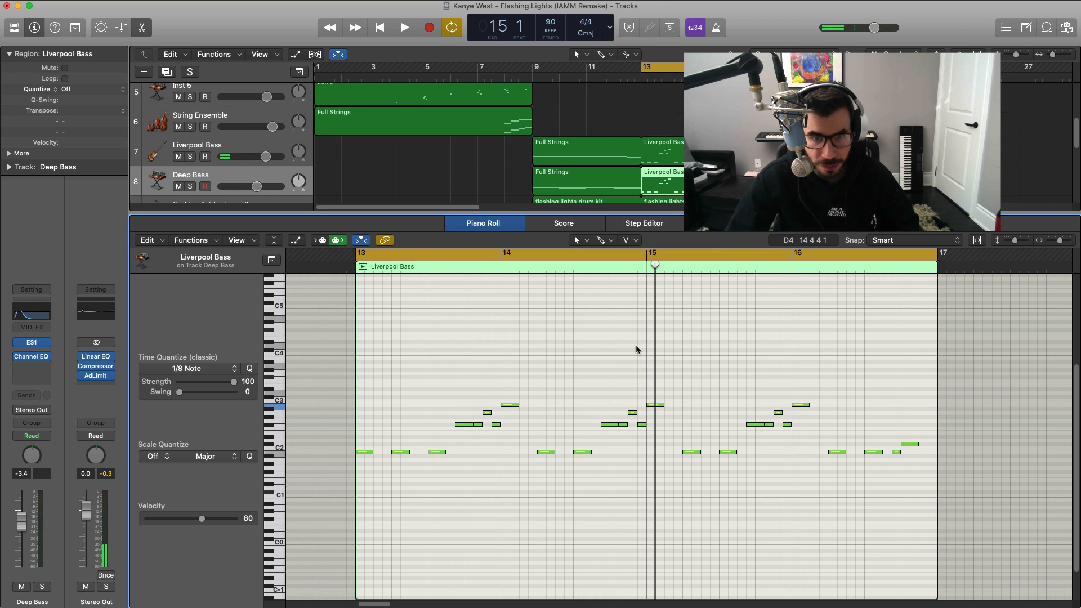
{"action": "key", "text": "super+a"}
{"action": "key", "text": "shift+alt+Down"}
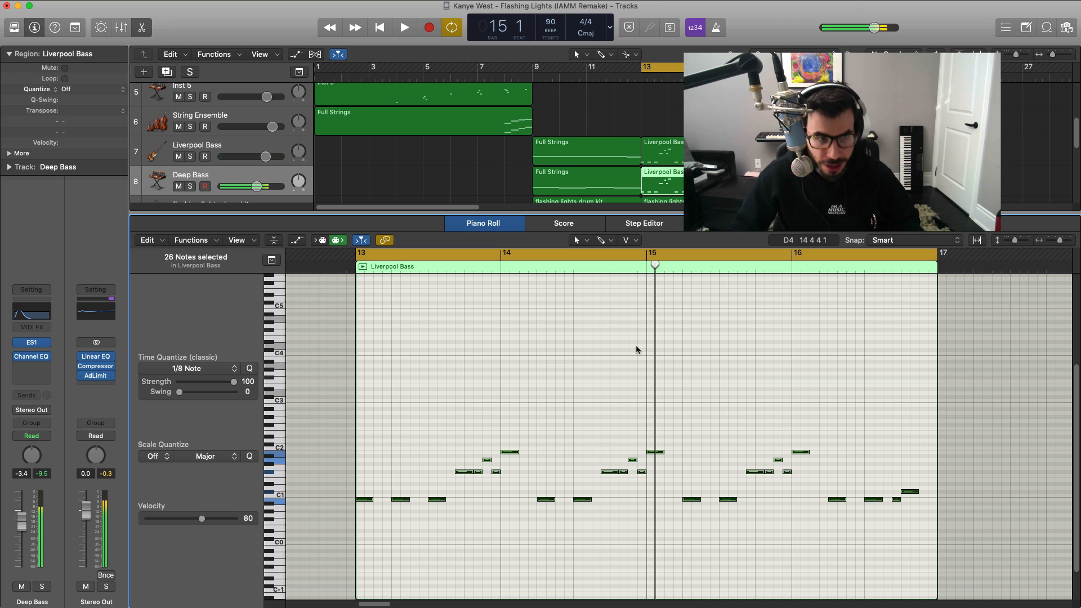
{"action": "key", "text": "space"}
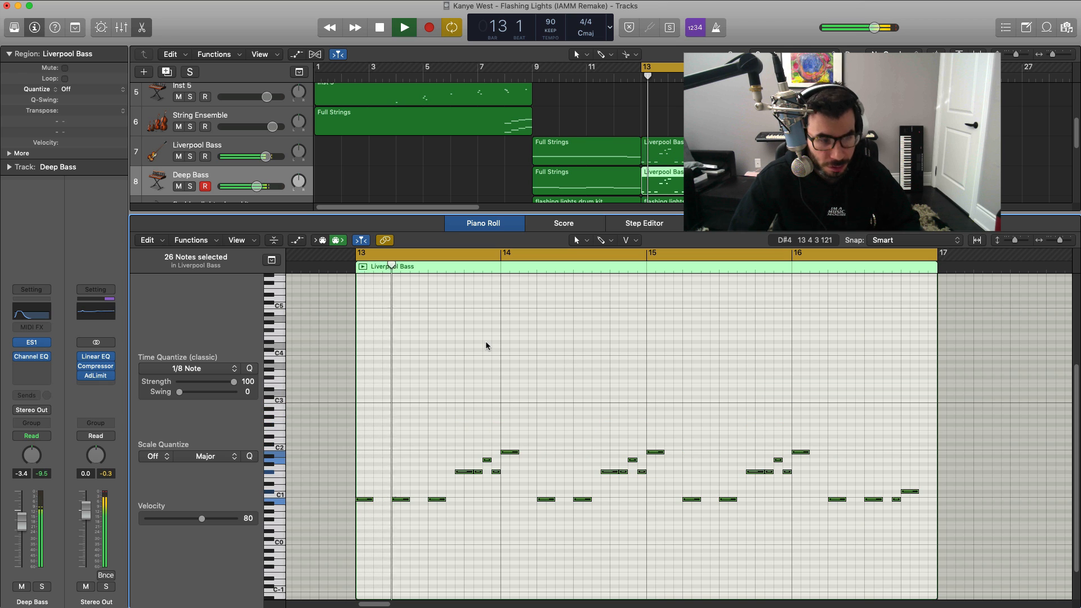
Hide the piano roll and set the Deep Bass volume to -3.3 dB during playback.
{"action": "key", "text": "e"}
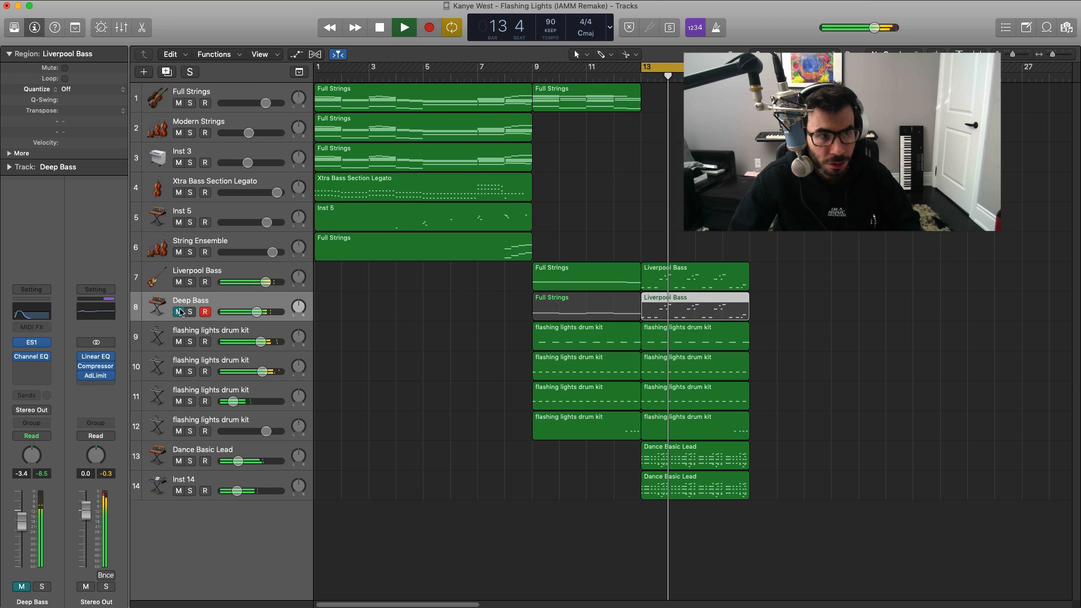
{"action": "left_click_drag", "start_coordinate": [256, 313], "coordinate": [257, 313]}
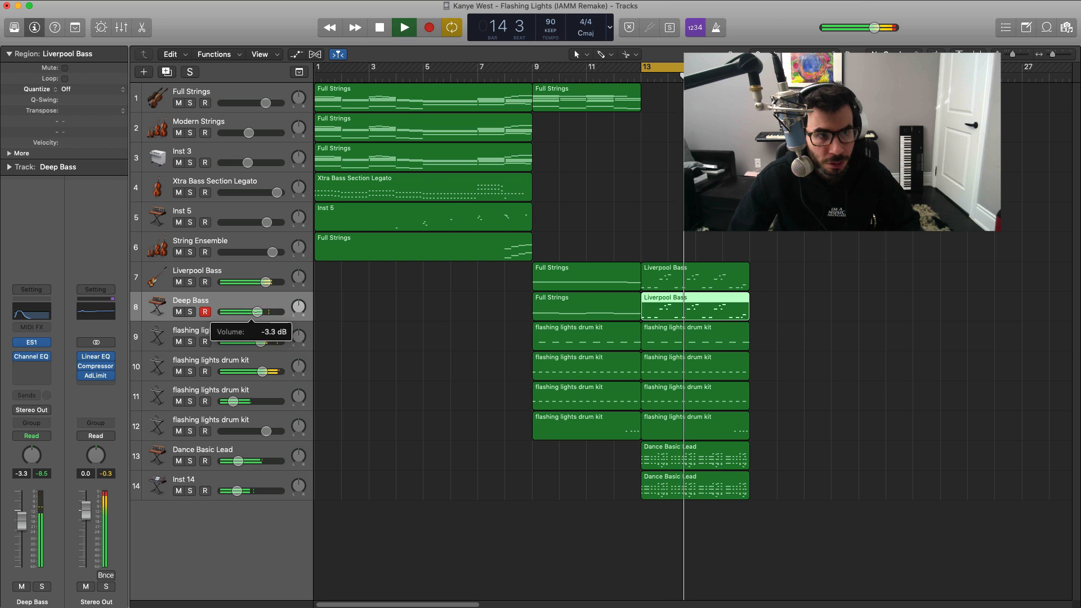
{"action": "left_click", "coordinate": [266, 283]}
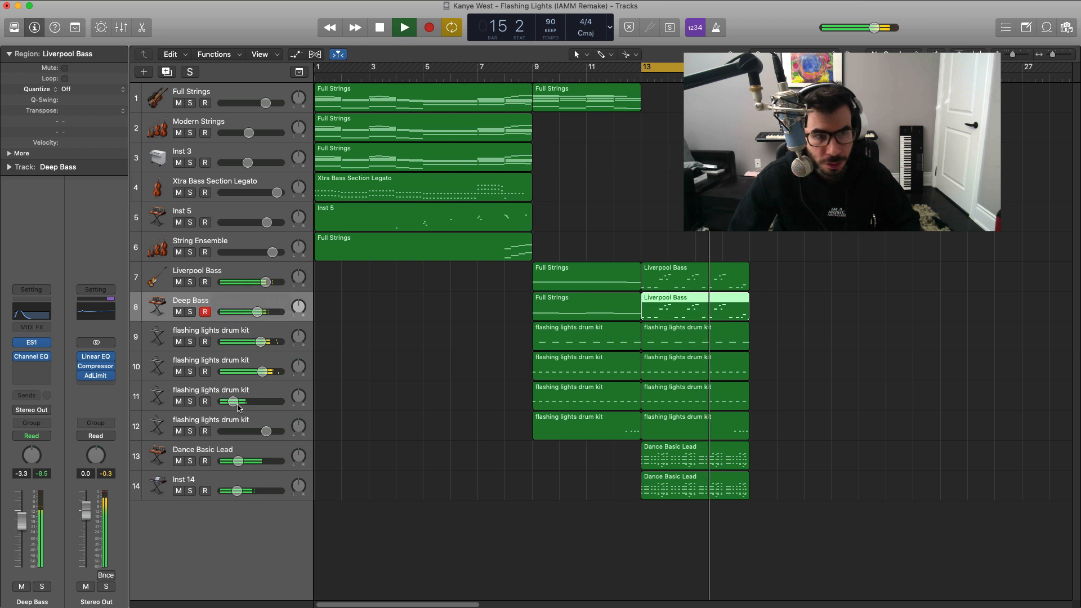
Select the Dance Basic Lead and Inst 14 tracks and raise their volumes together, with Dance Basic Lead at -14.4 dB.
{"action": "left_click", "coordinate": [236, 437]}
{"action": "left_click", "coordinate": [236, 450]}
{"action": "left_click", "coordinate": [233, 476], "text": "shift"}
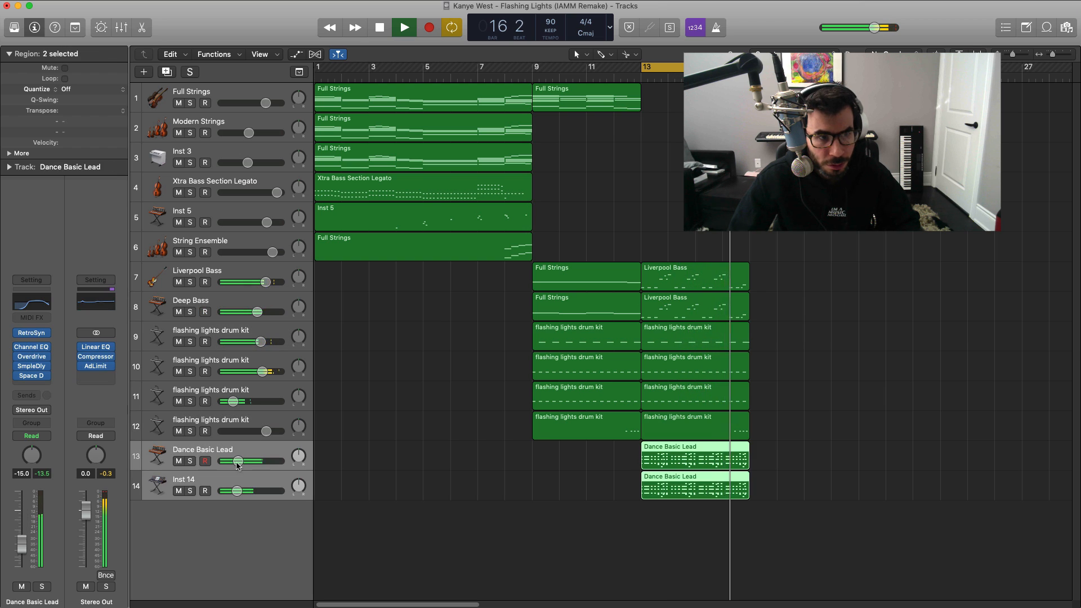
{"action": "left_click_drag", "start_coordinate": [238, 462], "coordinate": [239, 461]}
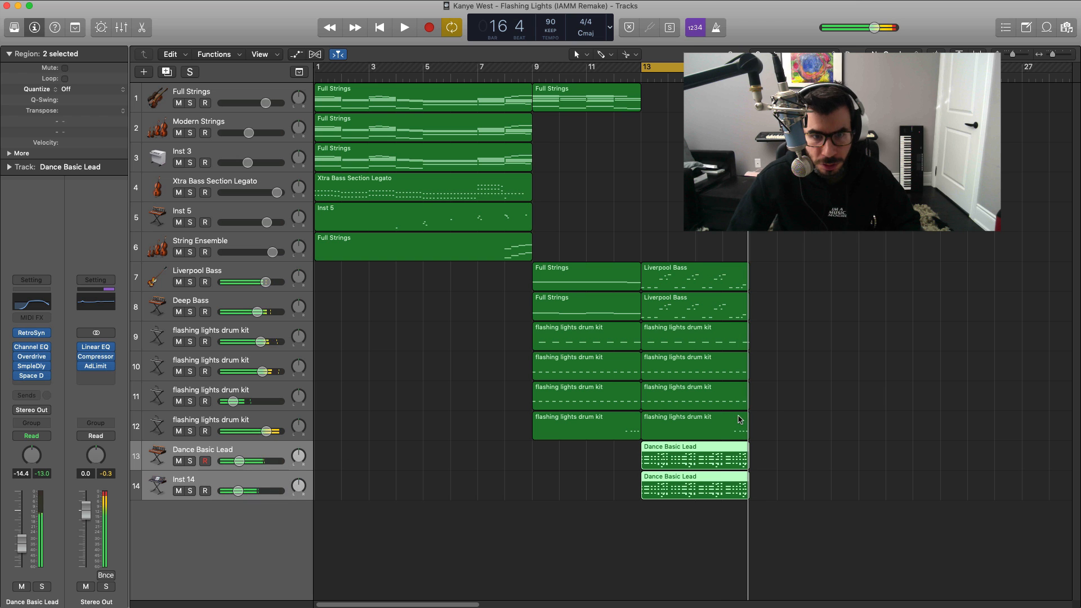
Add two consecutive eighth notes late in bar 14 of the track 12 drum kit region, at the existing notes' pitch, and play it.
{"action": "double_click", "coordinate": [703, 436]}
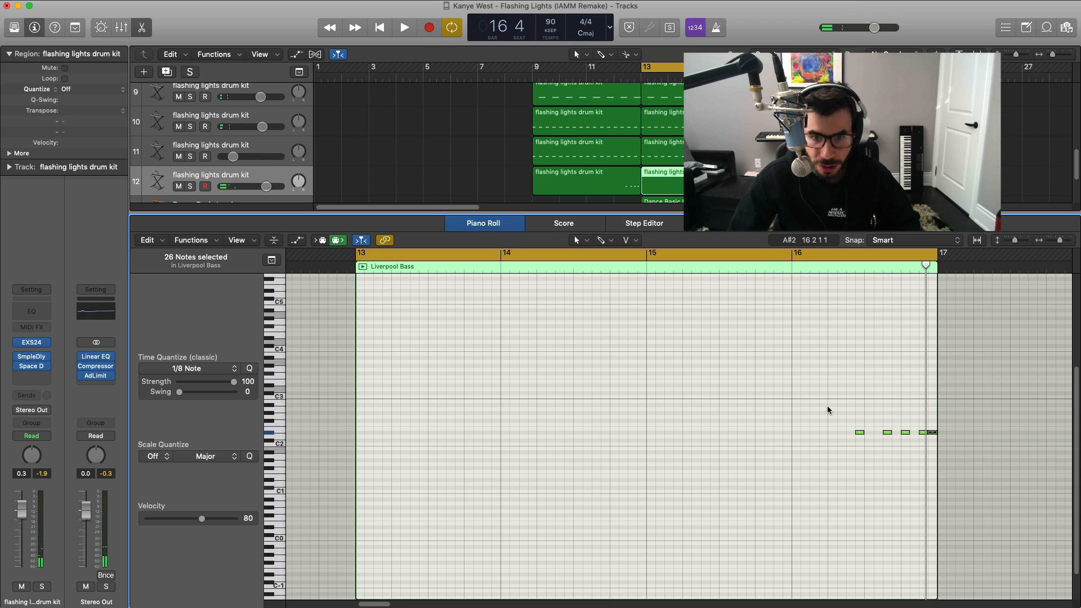
{"action": "key", "text": "space"}
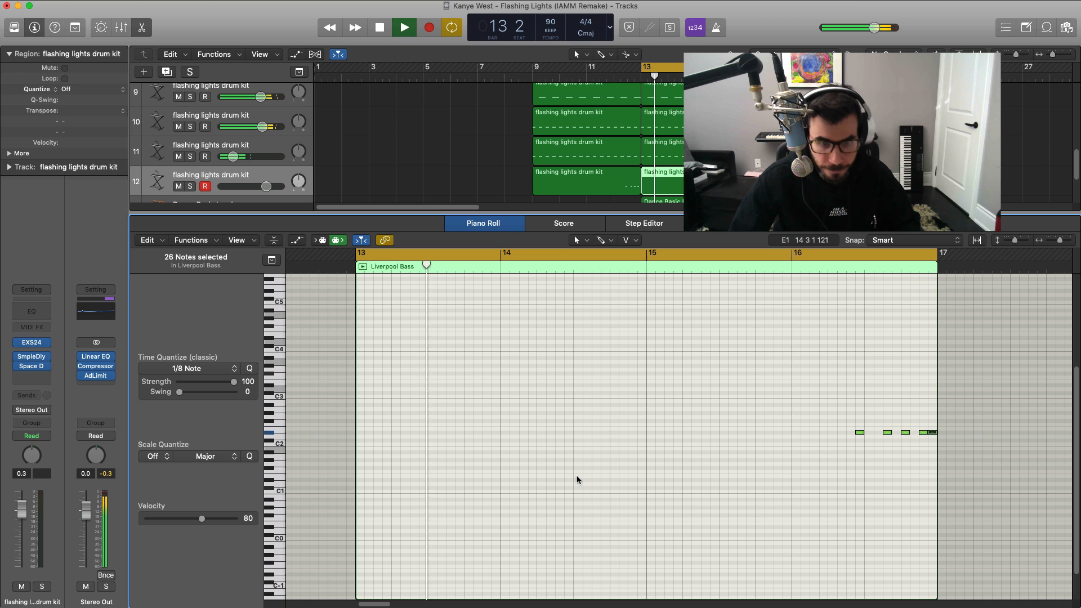
{"action": "left_click", "coordinate": [601, 433], "text": "super"}
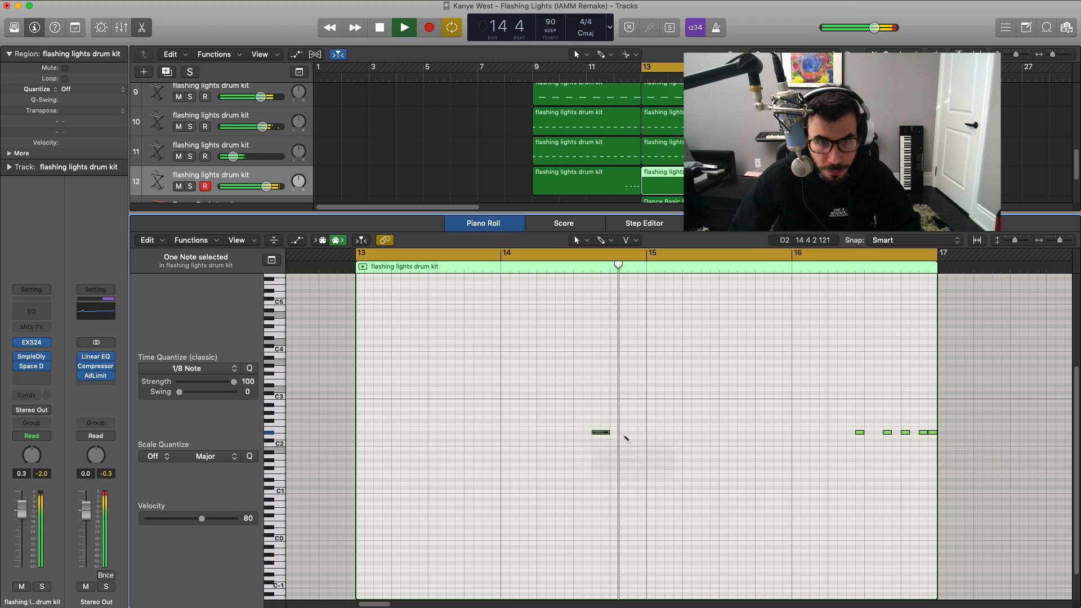
{"action": "left_click", "coordinate": [631, 433], "text": "super"}
{"action": "left_click_drag", "start_coordinate": [633, 432], "coordinate": [621, 433]}
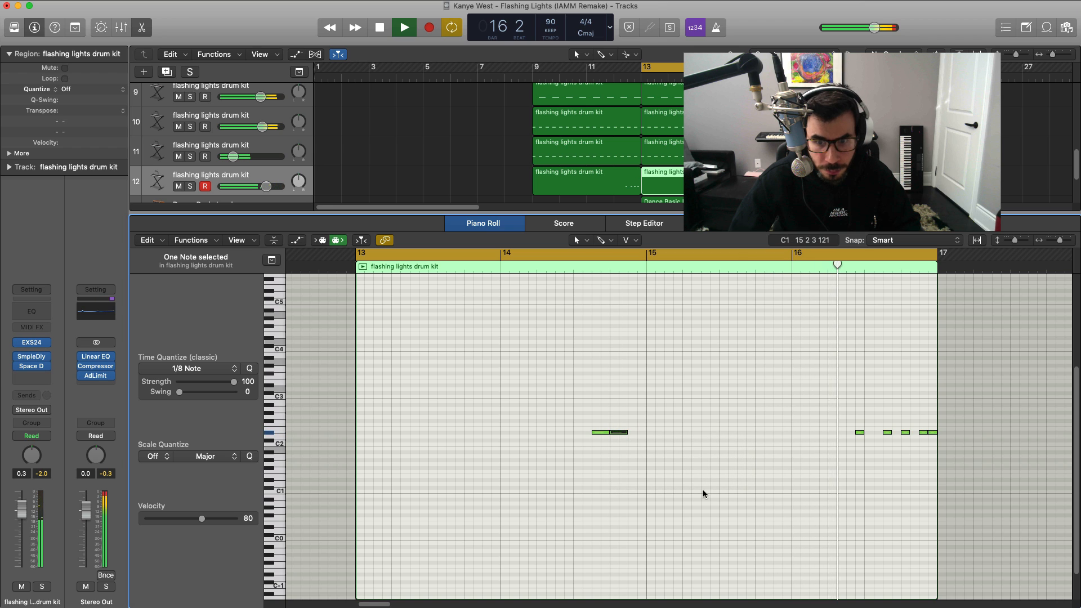
{"action": "key", "text": "space"}
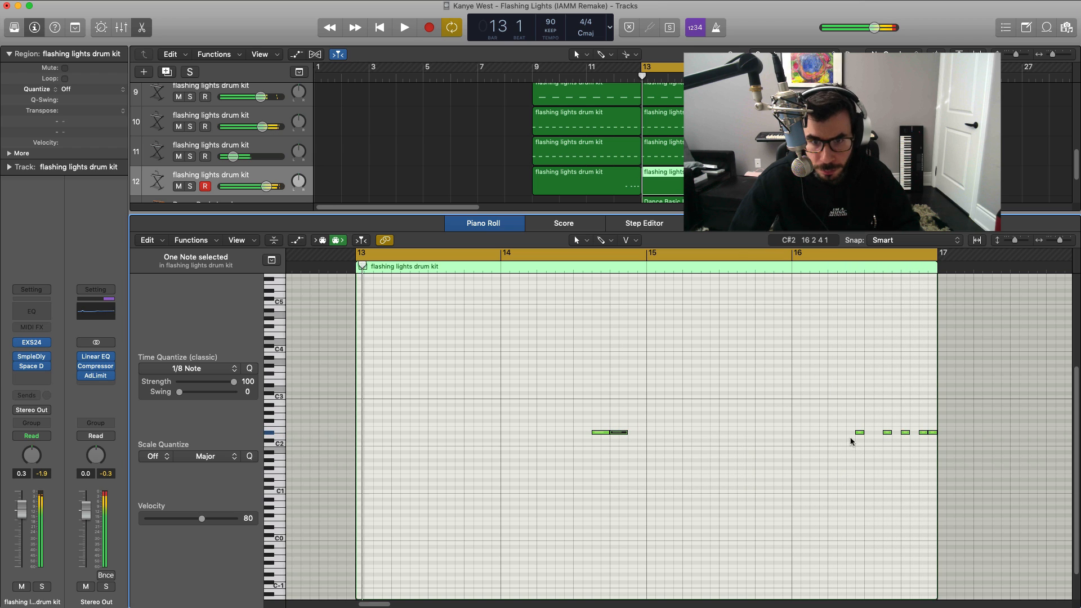
Add a short note directly before the first hit in bar 16, delete the region's last two notes and hide the piano roll.
{"action": "key", "text": "space"}
{"action": "left_click_drag", "start_coordinate": [849, 433], "coordinate": [849, 440]}
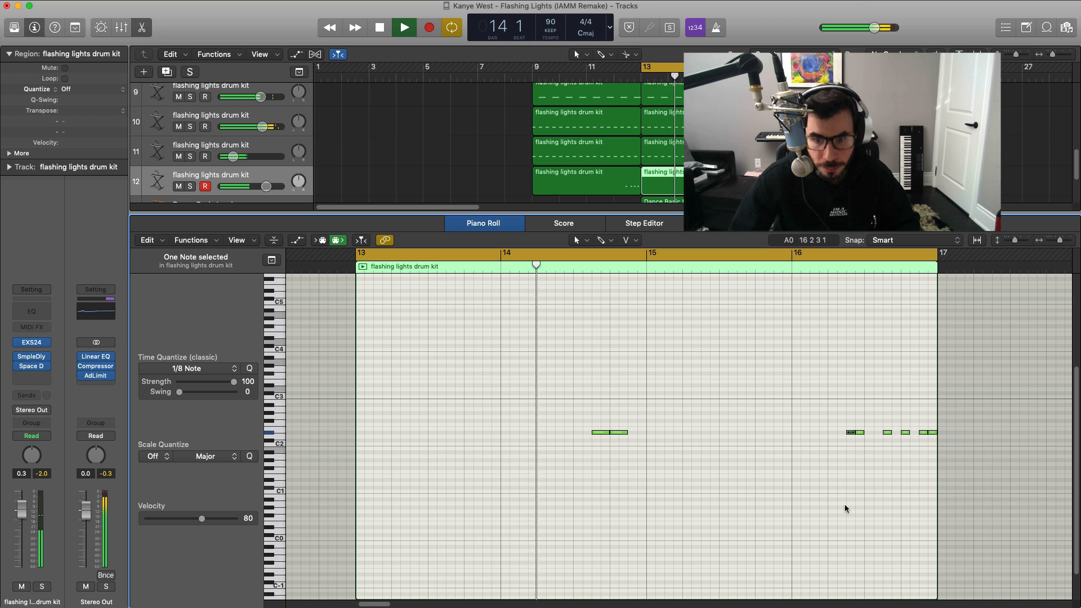
{"action": "left_click_drag", "start_coordinate": [914, 423], "coordinate": [942, 444]}
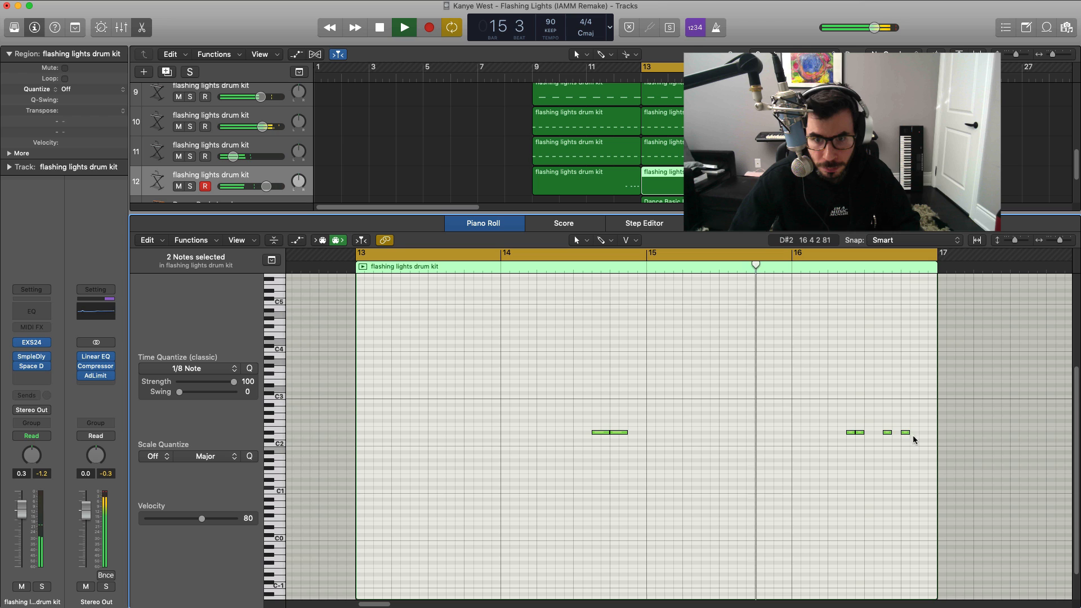
{"action": "key", "text": "Delete"}
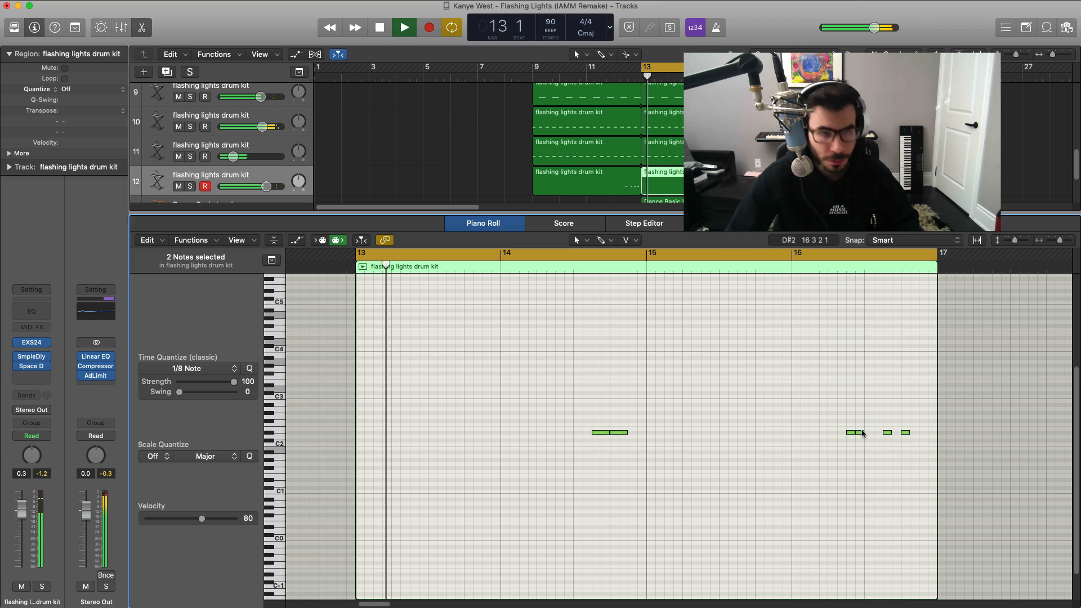
{"action": "key", "text": "e"}
{"action": "key", "text": "space"}
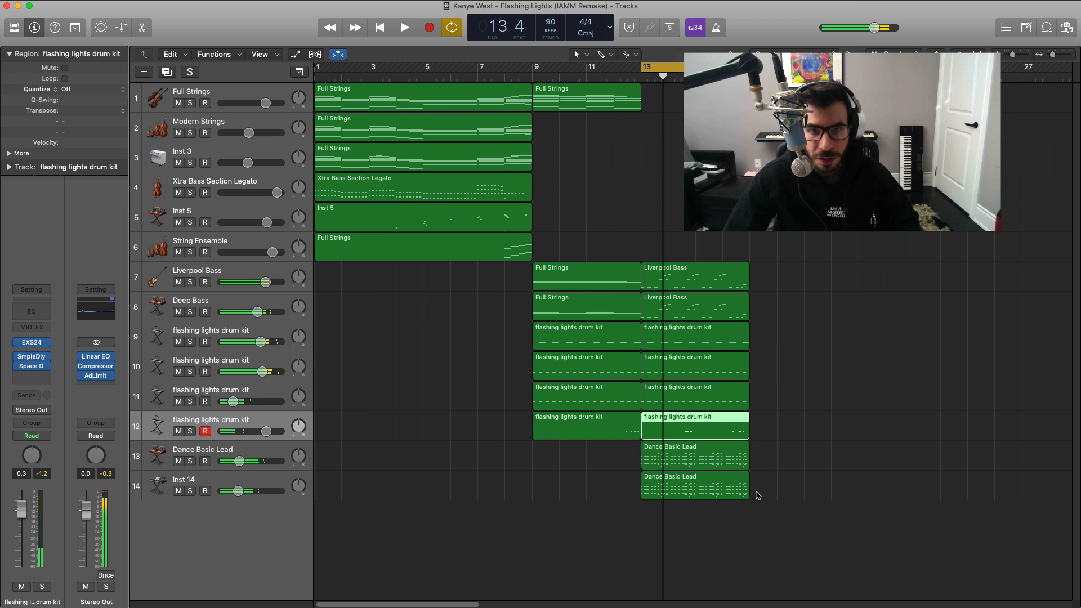
Reduce the track height and repeat all regions from bars 9 to 16 three times, extending the arrangement through bar 40.
{"action": "key", "text": "super+Up"}
{"action": "key", "text": "super+Up"}
{"action": "key", "text": "super+Up"}
{"action": "key", "text": "super+Up"}
{"action": "key", "text": "super+Up"}
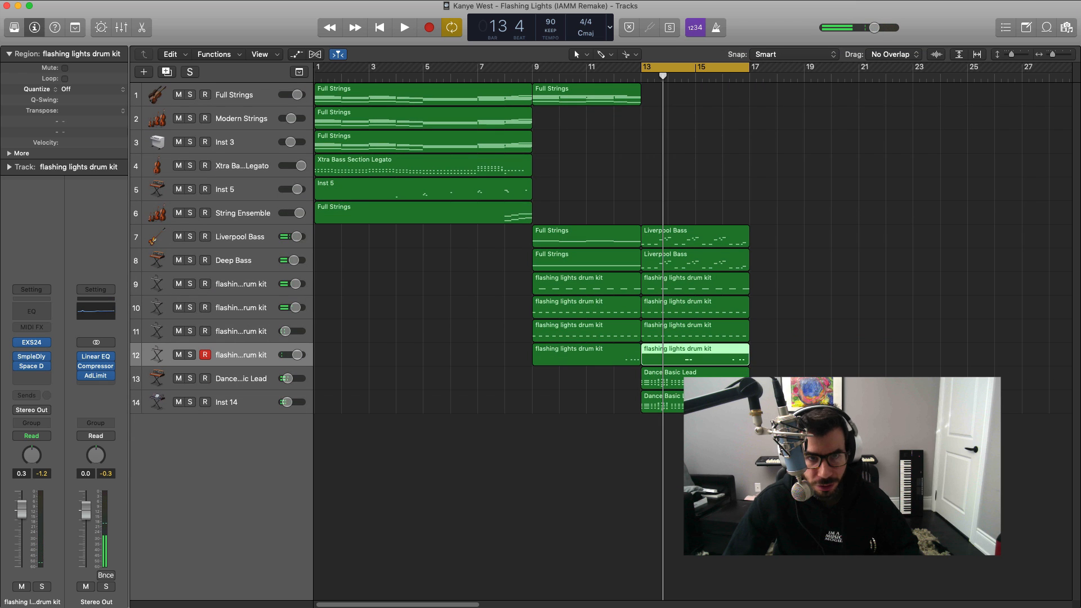
{"action": "left_click_drag", "start_coordinate": [822, 459], "coordinate": [574, 99]}
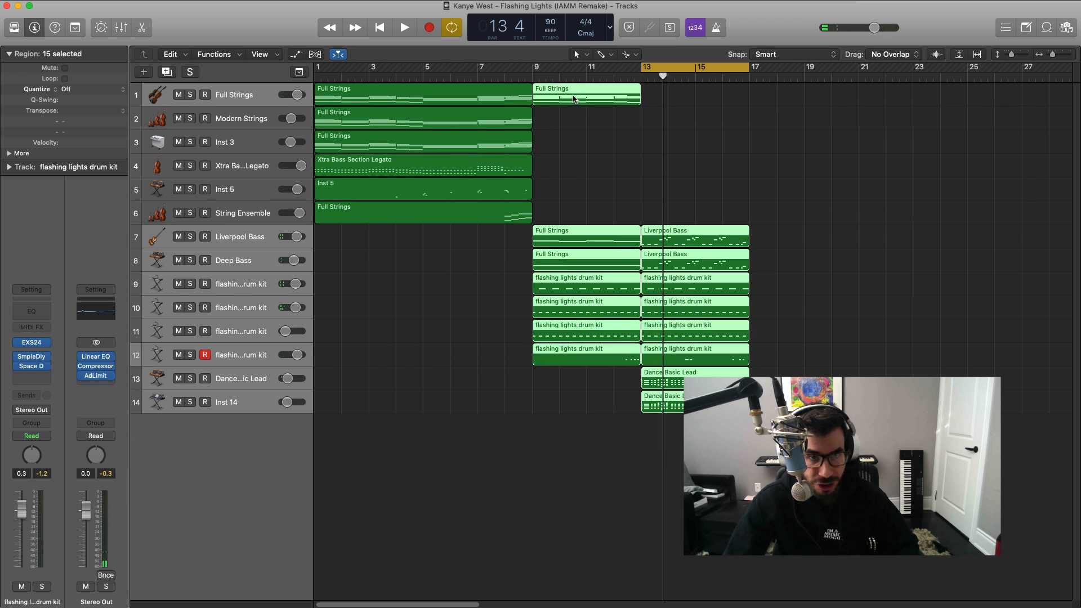
{"action": "key", "text": "super+r"}
{"action": "key", "text": "super+r"}
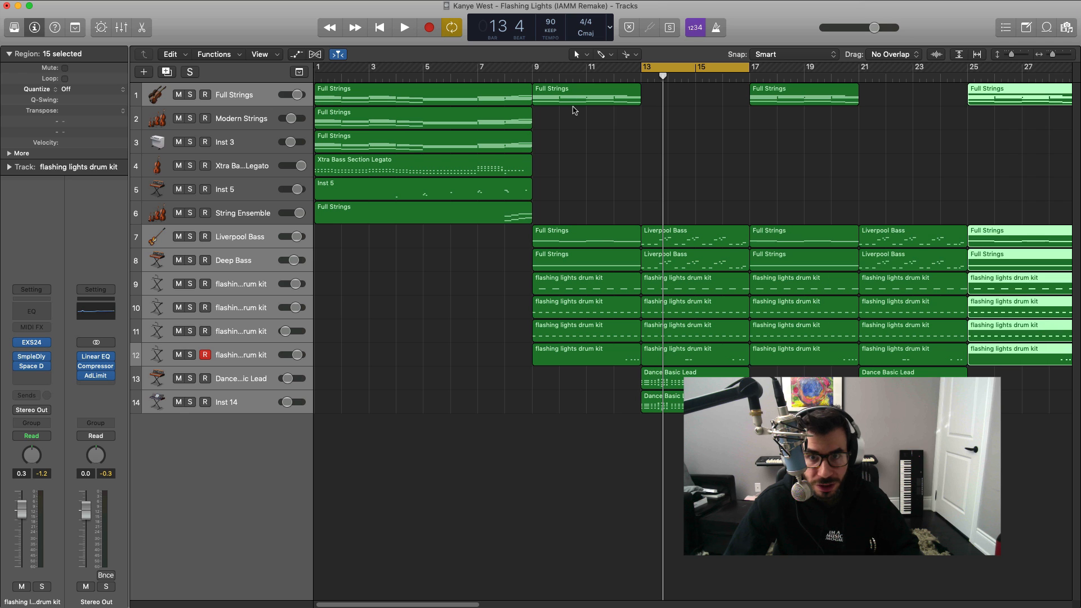
{"action": "key", "text": "super+r"}
Delete the final block of repeated regions from bar 37 onward on tracks 7 to 14.
{"action": "scroll", "coordinate": [626, 176], "scroll_direction": "left", "scroll_amount": 5}
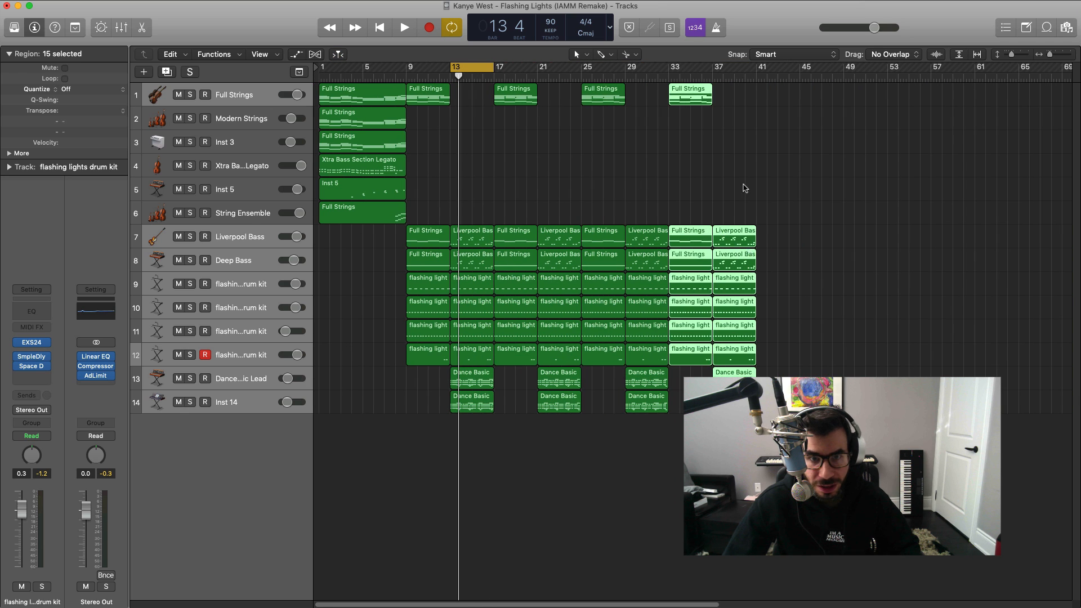
{"action": "left_click_drag", "start_coordinate": [744, 164], "coordinate": [738, 410]}
{"action": "key", "text": "Delete"}
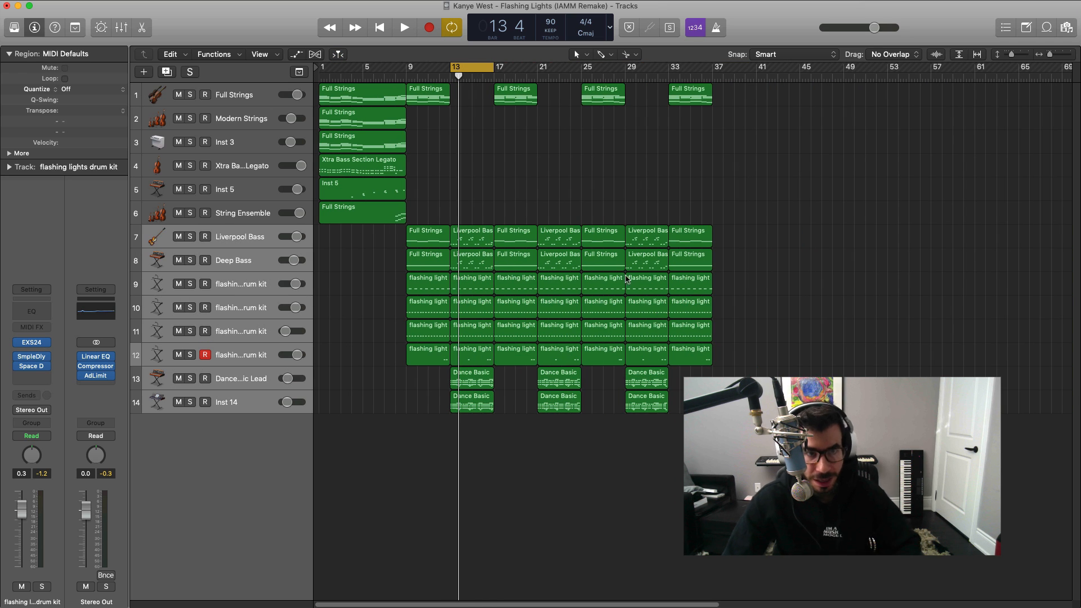
Turn off cycling, play the full arrangement from bar 1 to its end, and select the first Full Strings region.
{"action": "scroll", "coordinate": [534, 212], "scroll_direction": "down", "scroll_amount": 1}
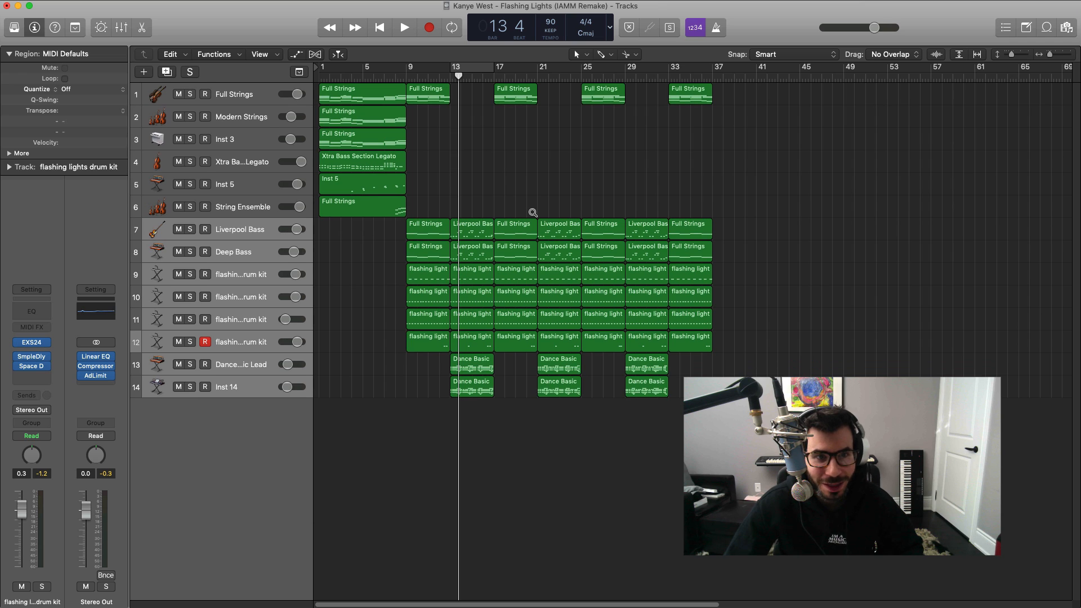
{"action": "scroll", "coordinate": [533, 211], "scroll_direction": "right", "scroll_amount": 3}
{"action": "key", "text": "Return"}
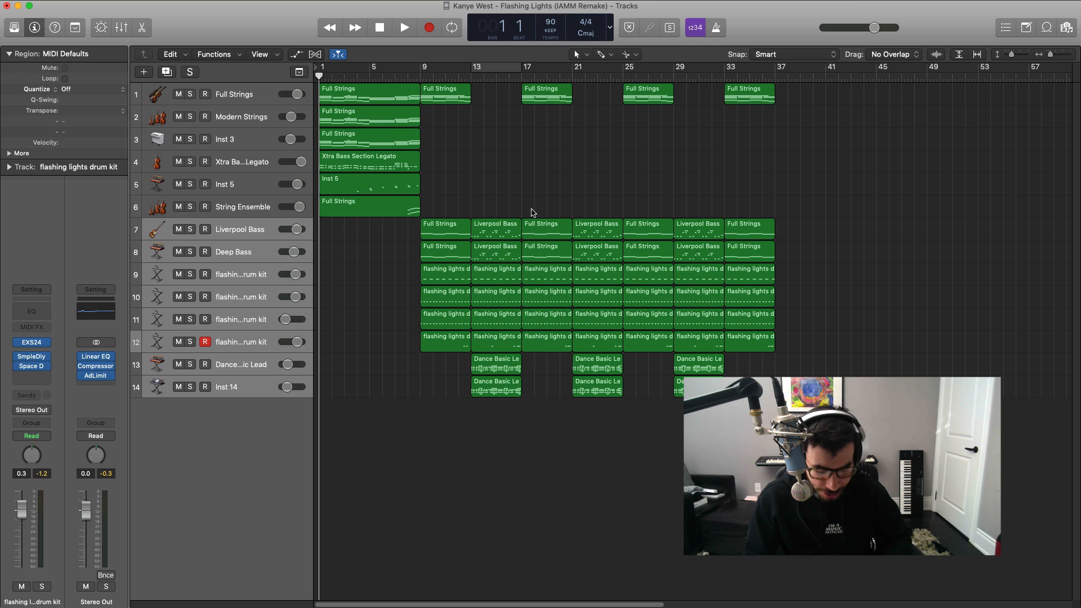
{"action": "key", "text": "space"}
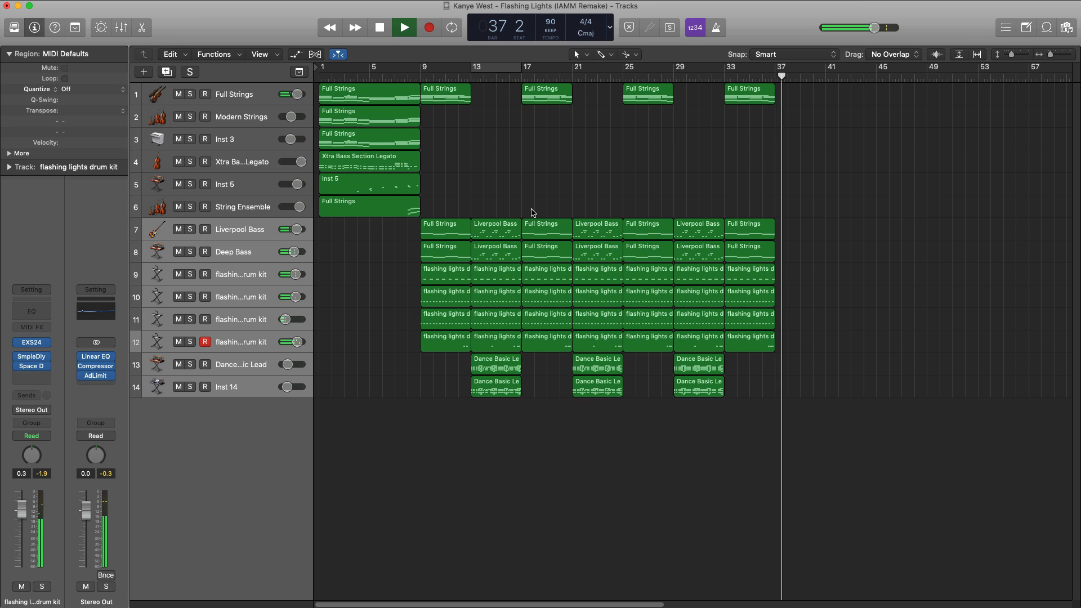
{"action": "key", "text": "space"}
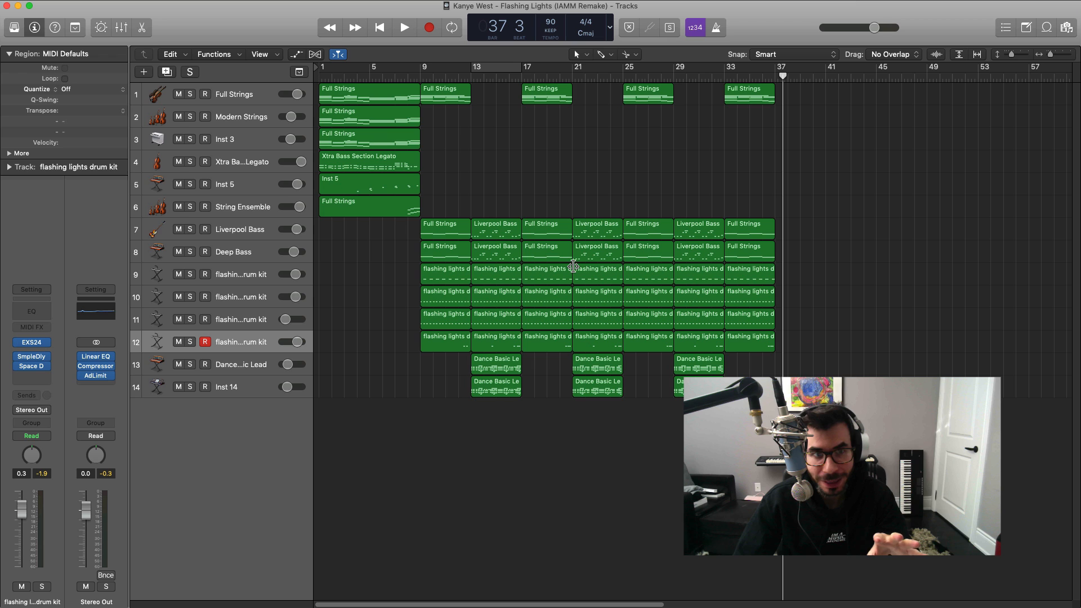
{"action": "left_click", "coordinate": [382, 102]}
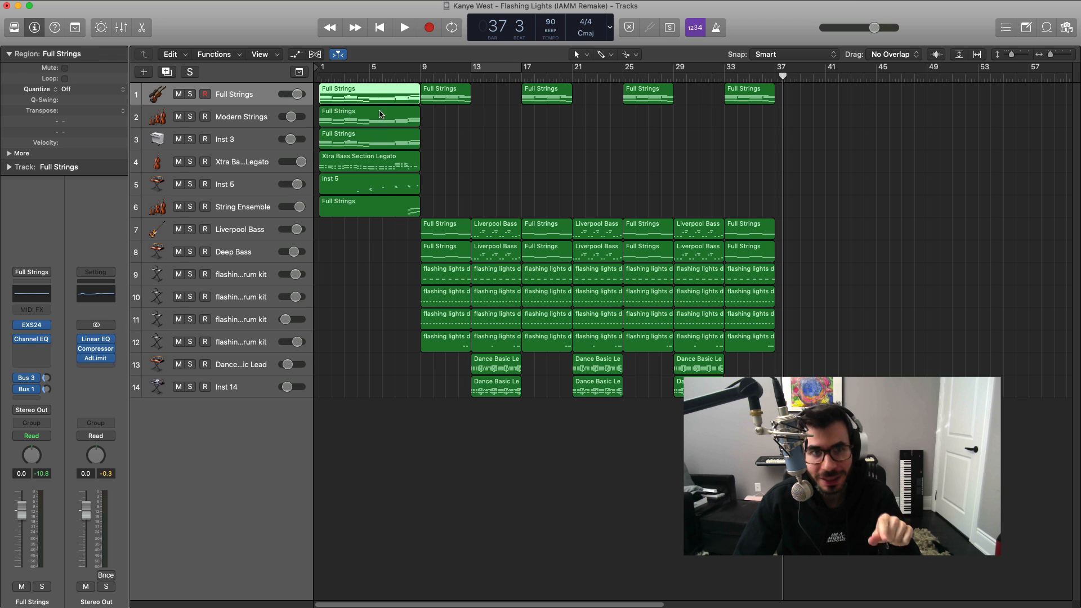